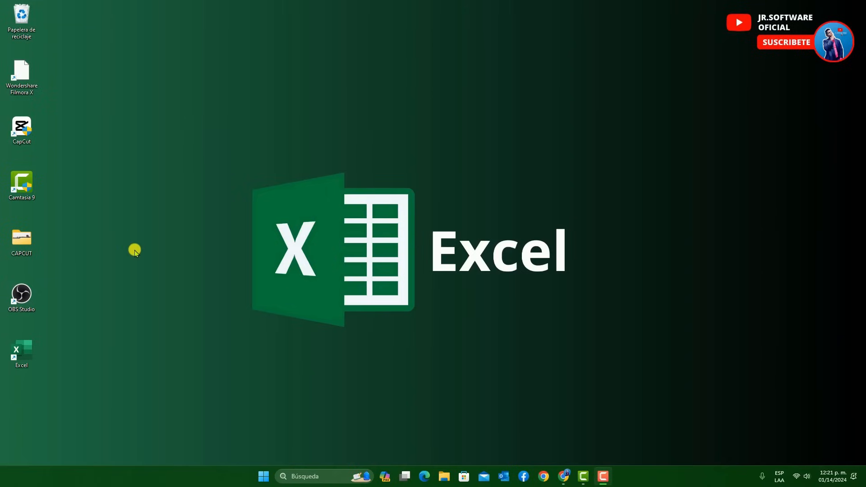
Launch Excel from its desktop shortcut, then close it again
left_click(22, 359)
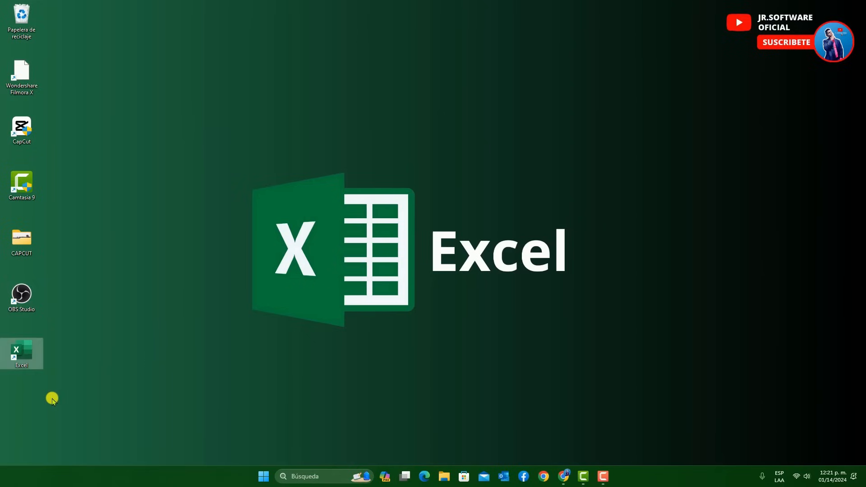
double_click(23, 359)
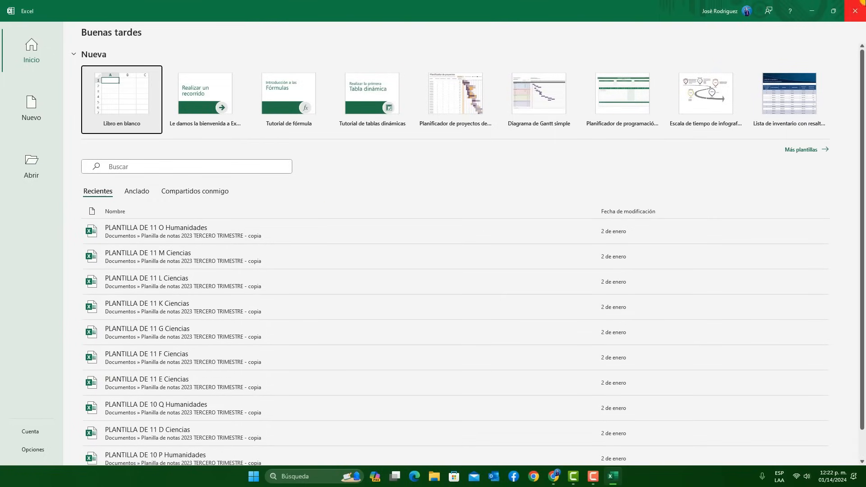
left_click(858, 11)
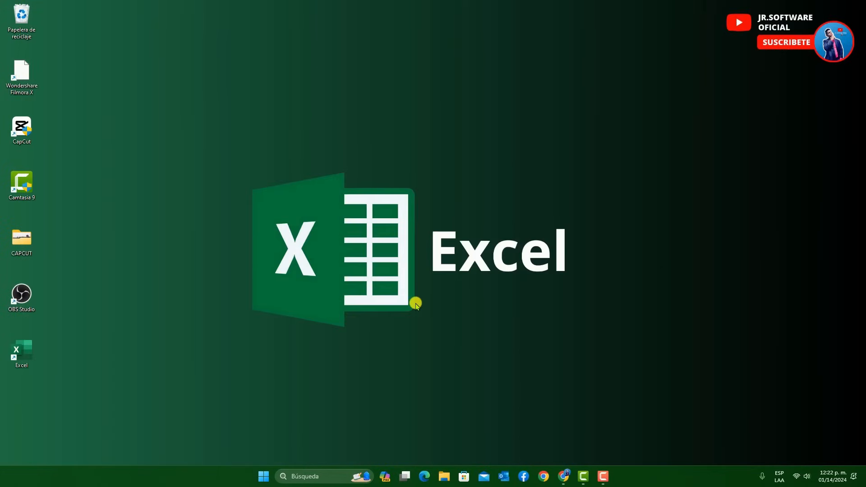
Search Windows for "excel", launch the Excel application from the results and close it again
left_click(39, 355)
left_click(258, 418)
left_click(308, 477)
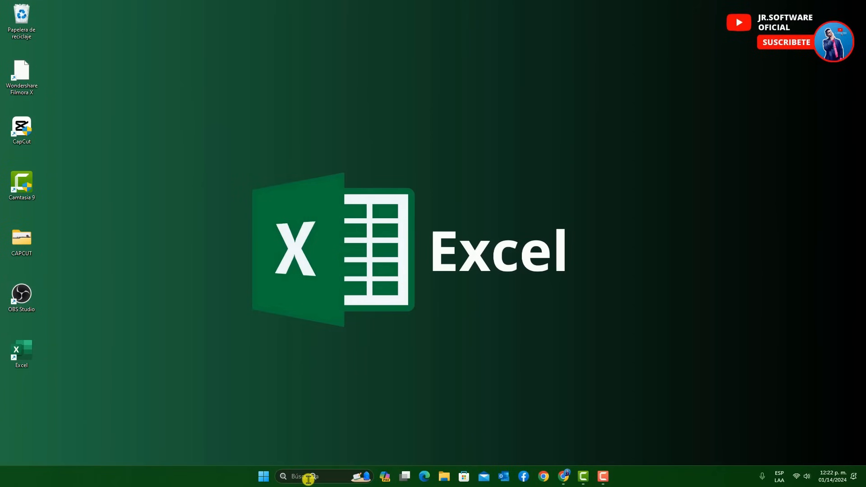
type("ex")
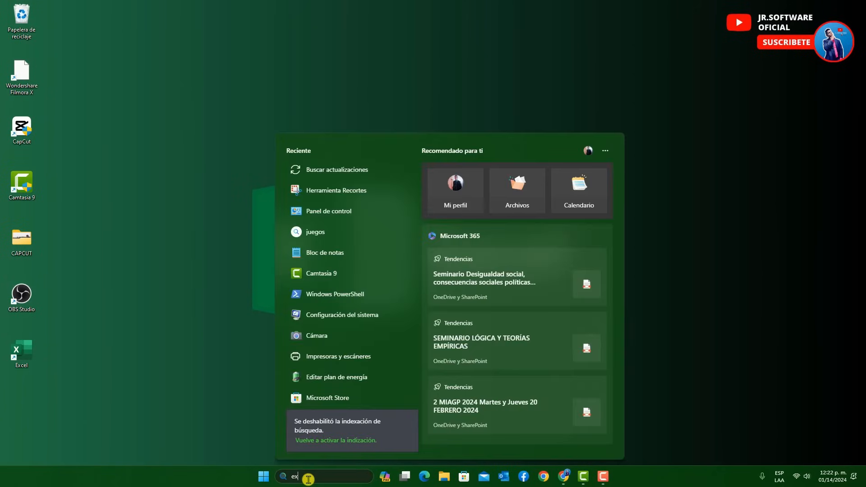
type("cel")
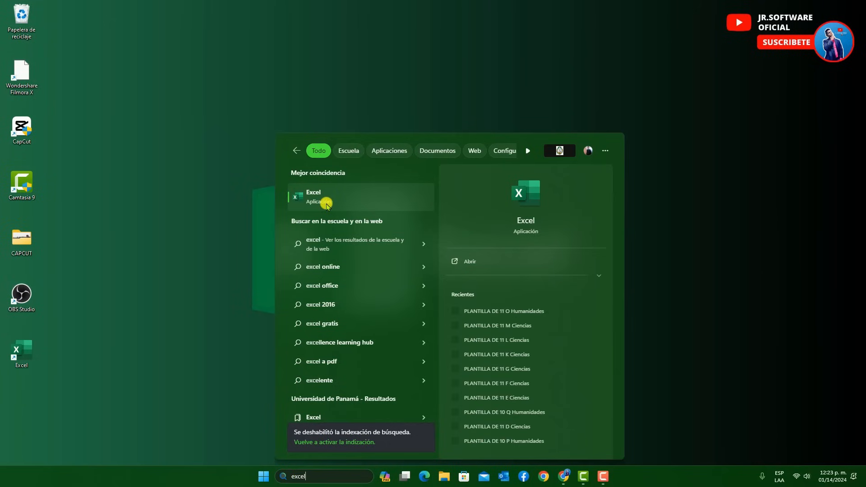
left_click(326, 204)
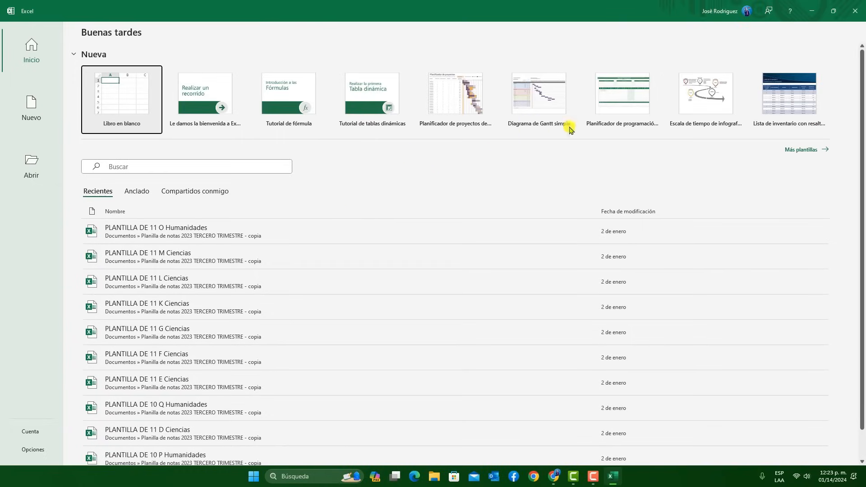
left_click(855, 10)
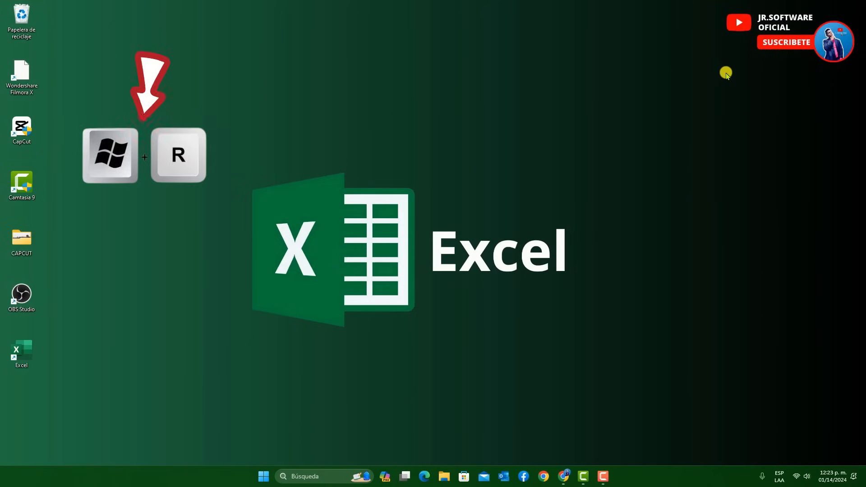
Launch Excel through the Windows Run dialog with the command "excel"
key("super+r")
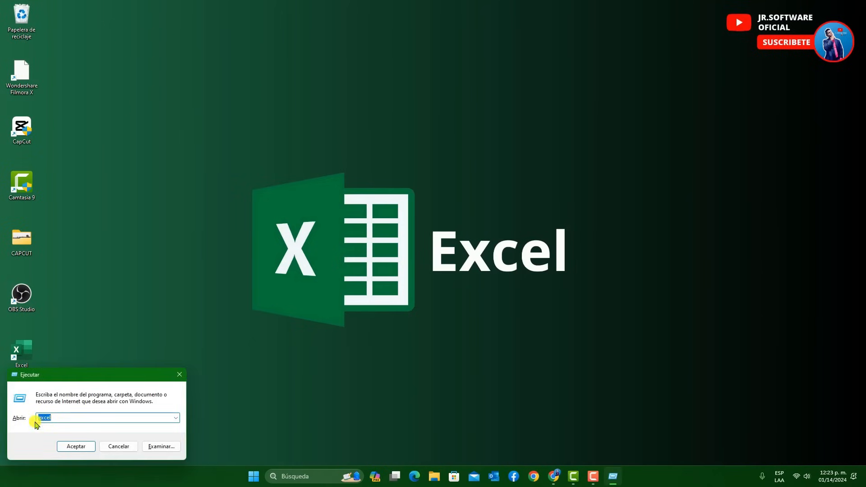
left_click(76, 446)
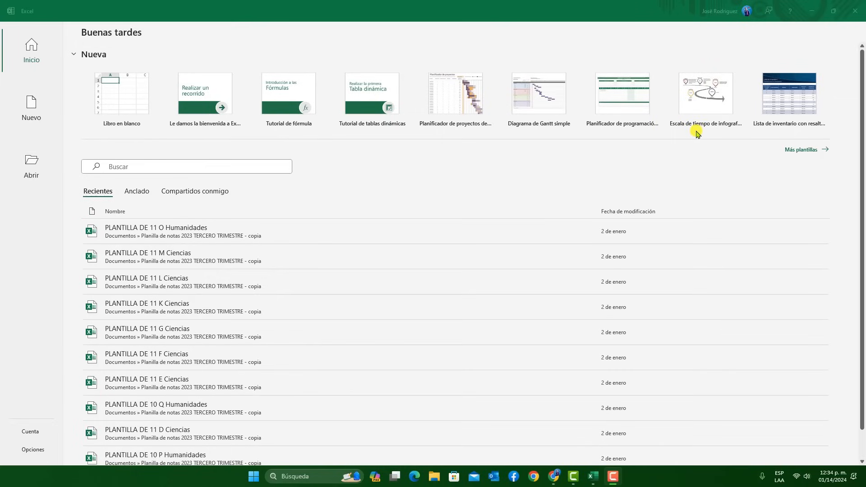
Browse the online templates in the suggested Gráficos category and return to the start page
left_click(807, 153)
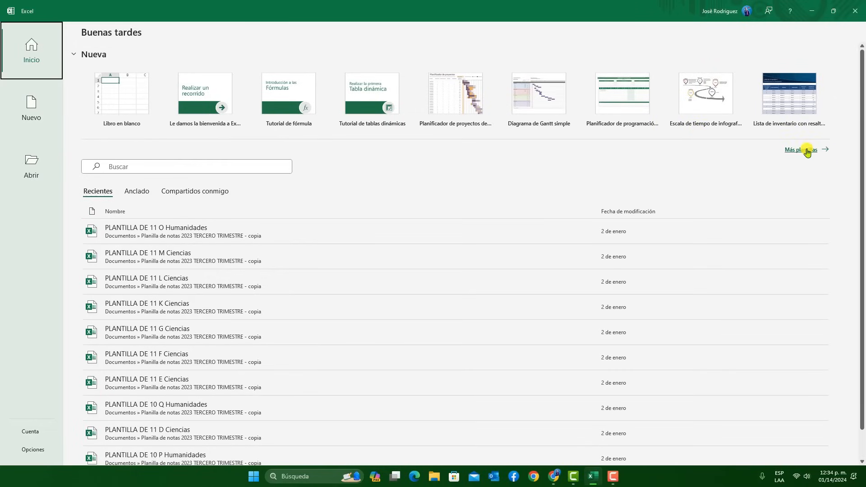
left_click(807, 152)
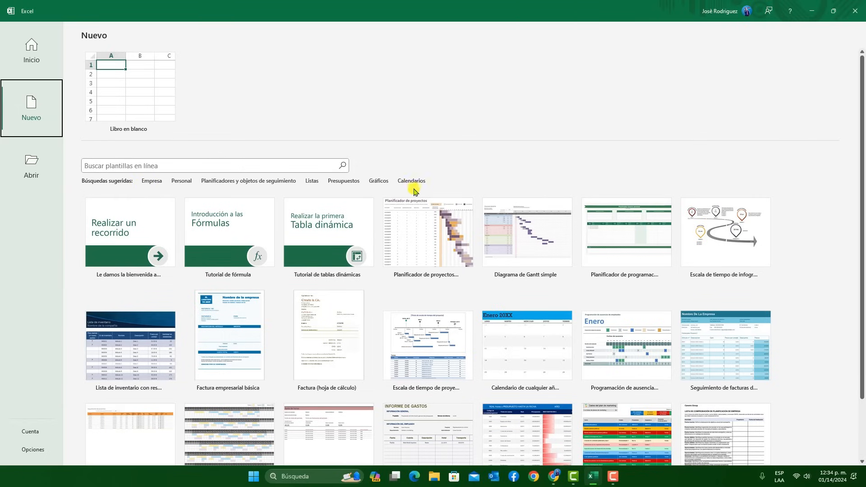
left_click(379, 181)
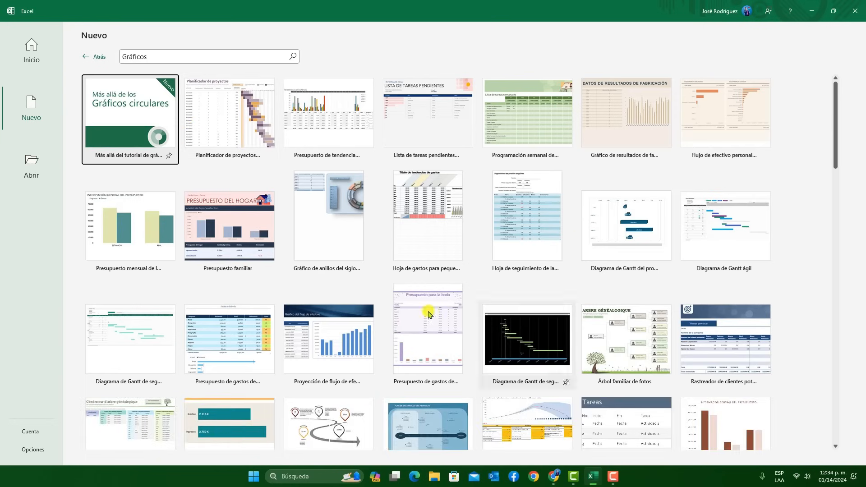
scroll(541, 253, "down", 2)
scroll(229, 335, "down", 4)
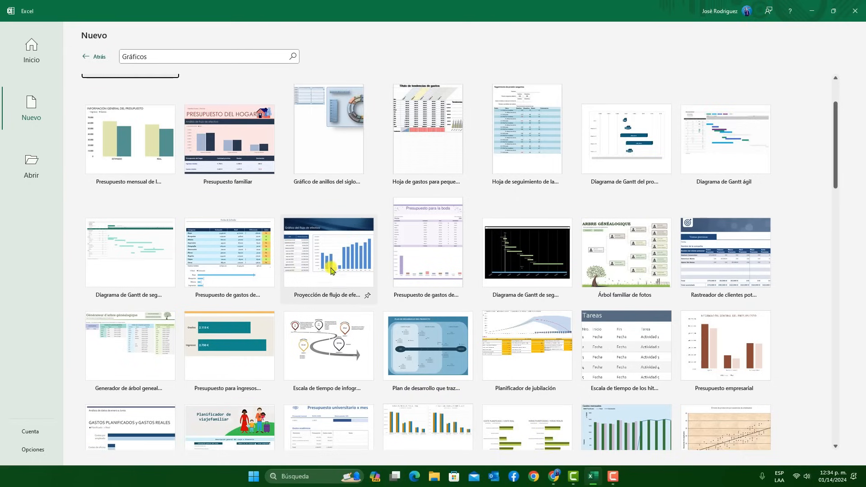
scroll(336, 303, "down", 9)
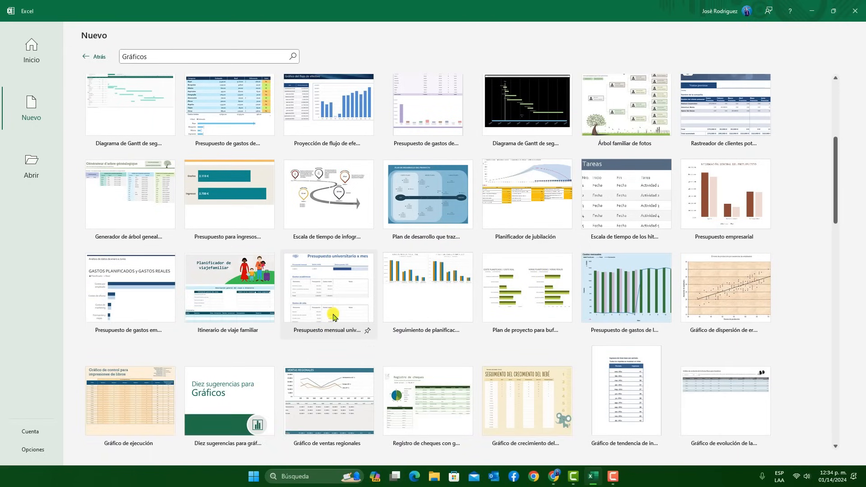
scroll(330, 319, "up", 6)
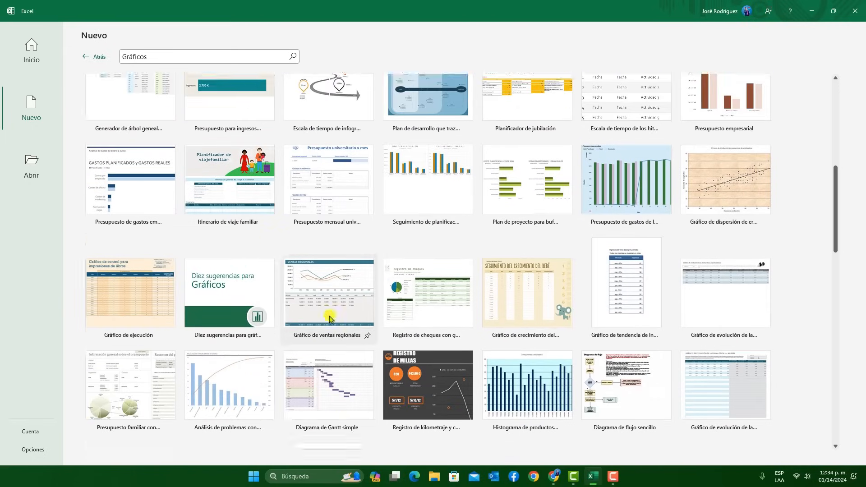
left_click(24, 62)
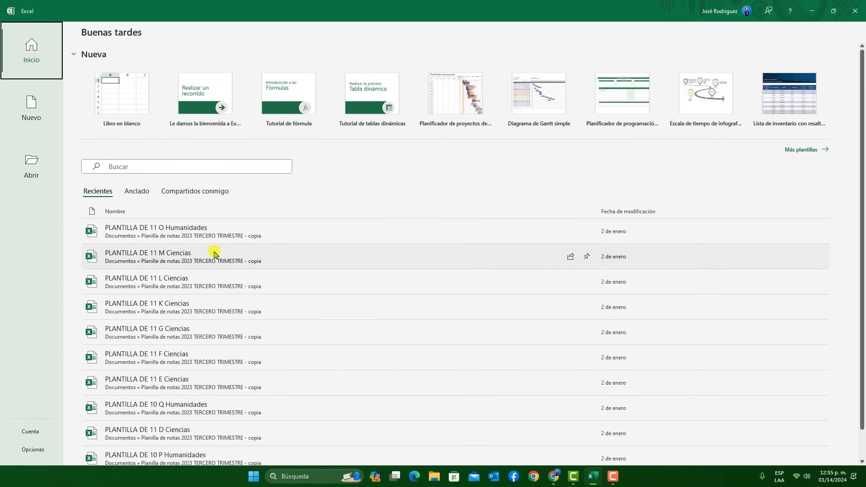
Pin the recent workbook PLANTILLA DE 11 G Ciencias and display the pinned files
left_click(141, 191)
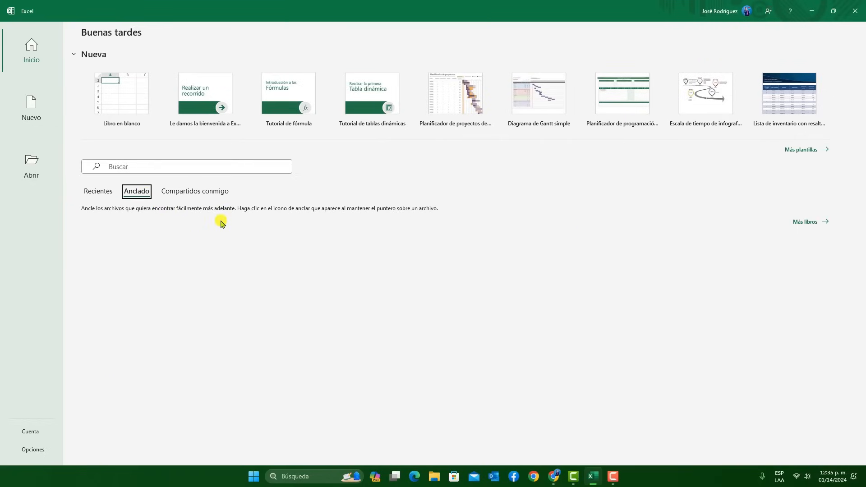
left_click(93, 192)
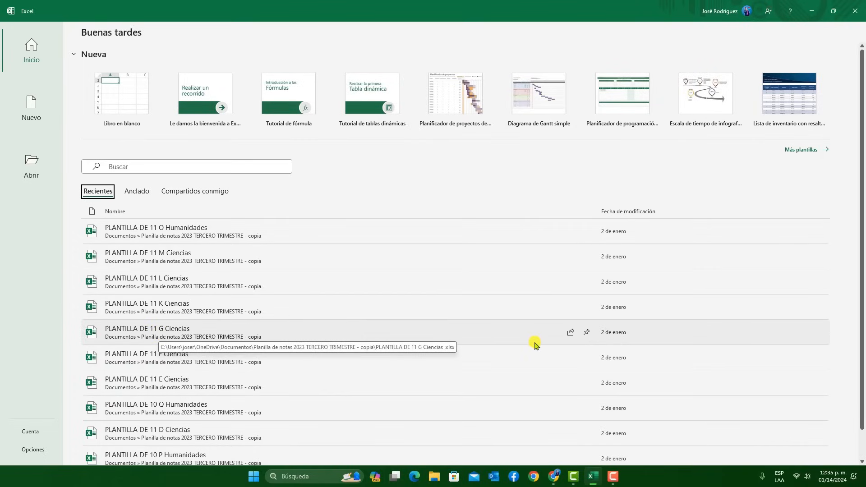
left_click(586, 337)
left_click(146, 171)
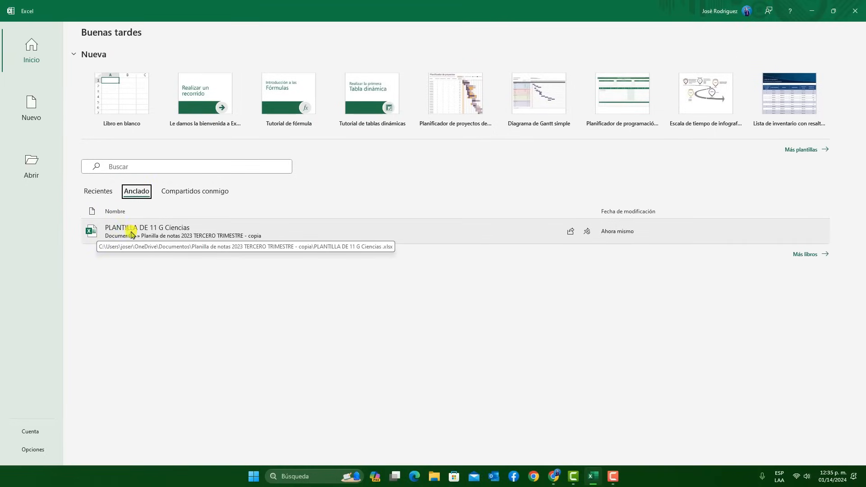
Unpin the workbook PLANTILLA DE 11 G Ciencias and return to the recent files
left_click(589, 232)
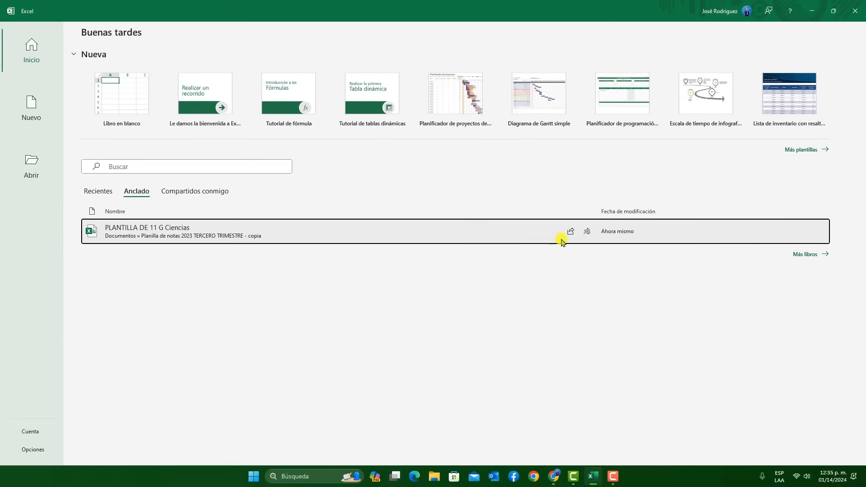
left_click(107, 193)
left_click(138, 194)
left_click(109, 190)
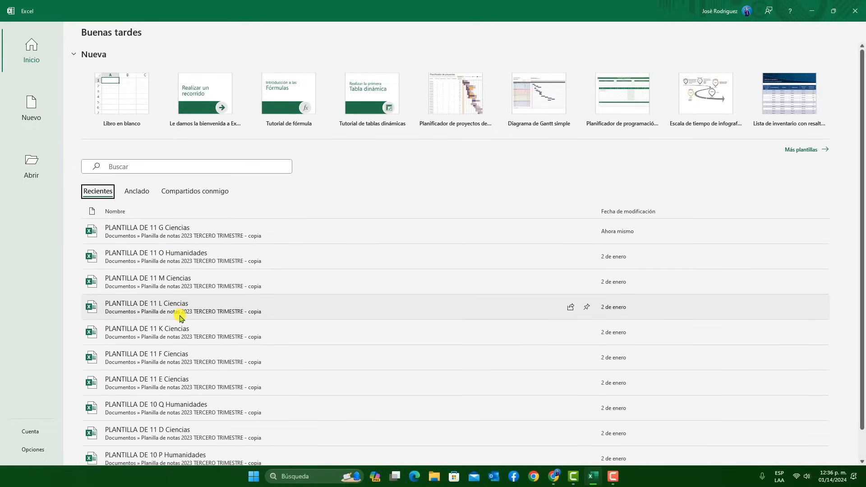
Review the start page's recent, pinned and shared workbook lists
scroll(179, 318, "down", 1)
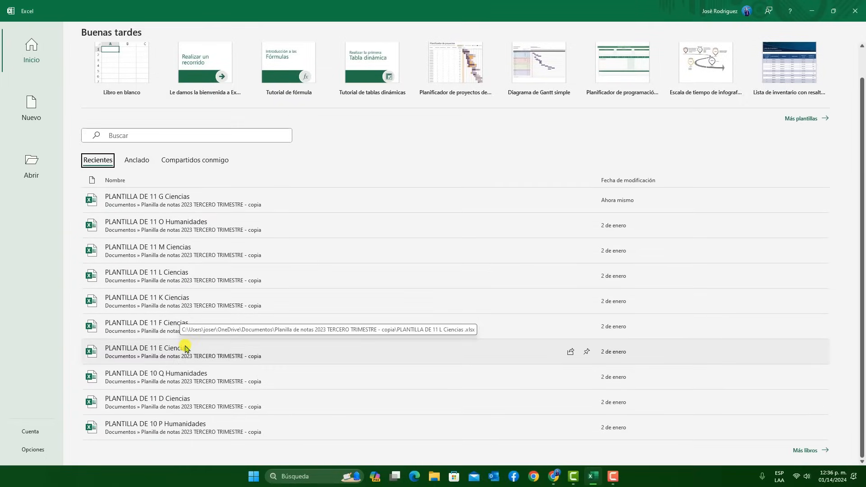
left_click(139, 167)
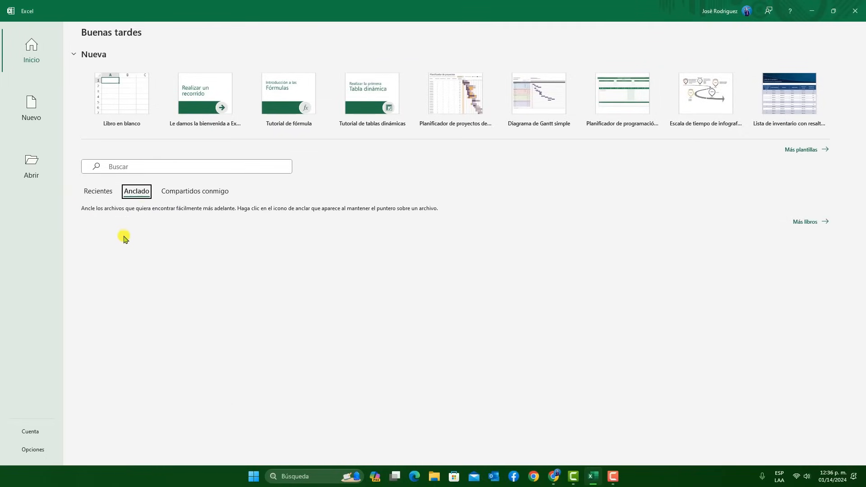
left_click(172, 193)
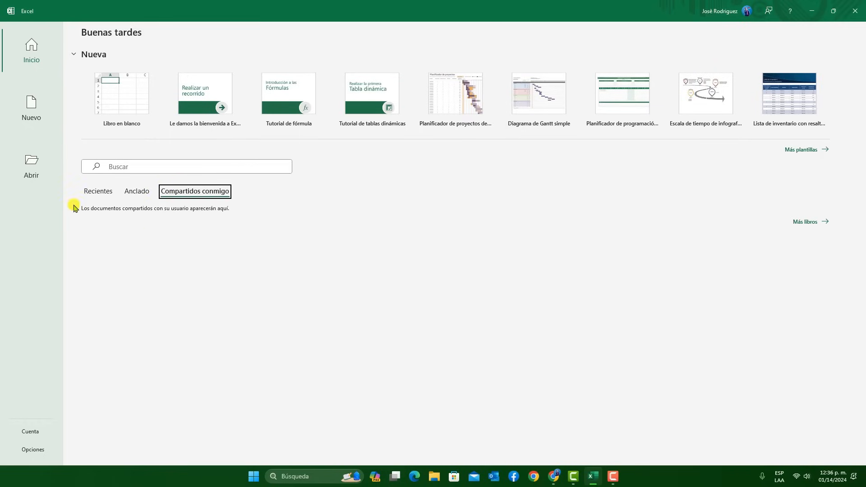
left_click(31, 50)
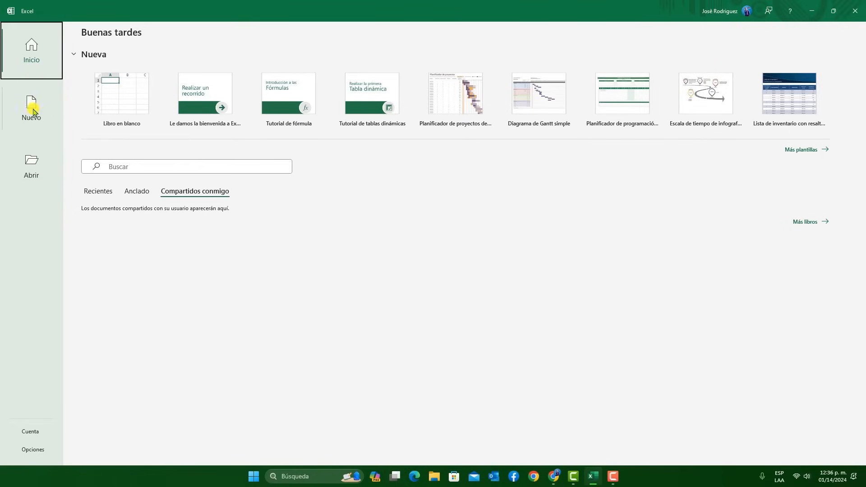
Search the online templates for "calendario" and return to the new-workbook page
left_click(51, 109)
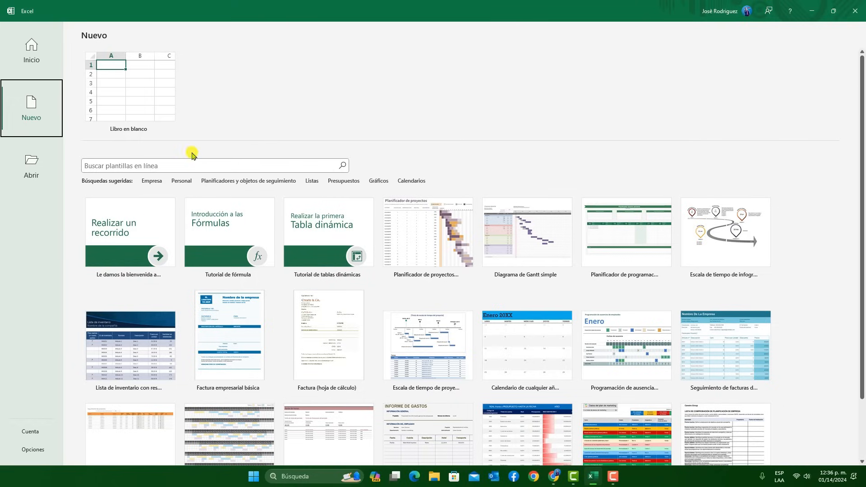
left_click(150, 166)
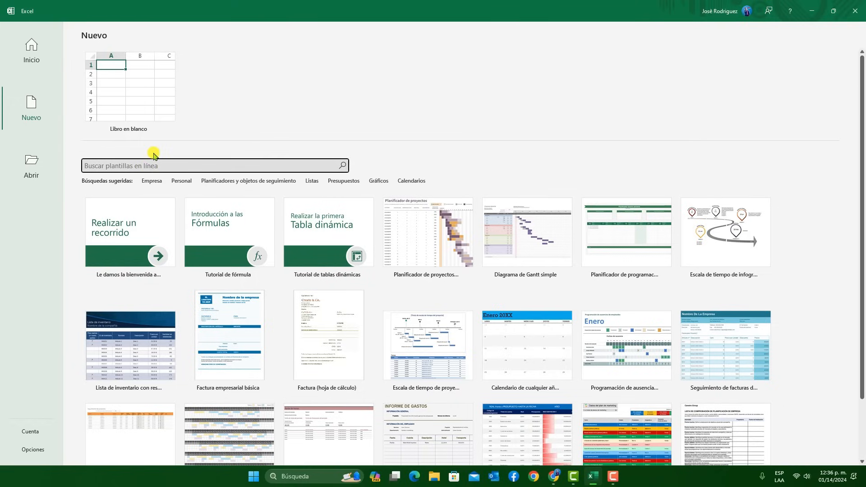
type("calendario")
key("Return")
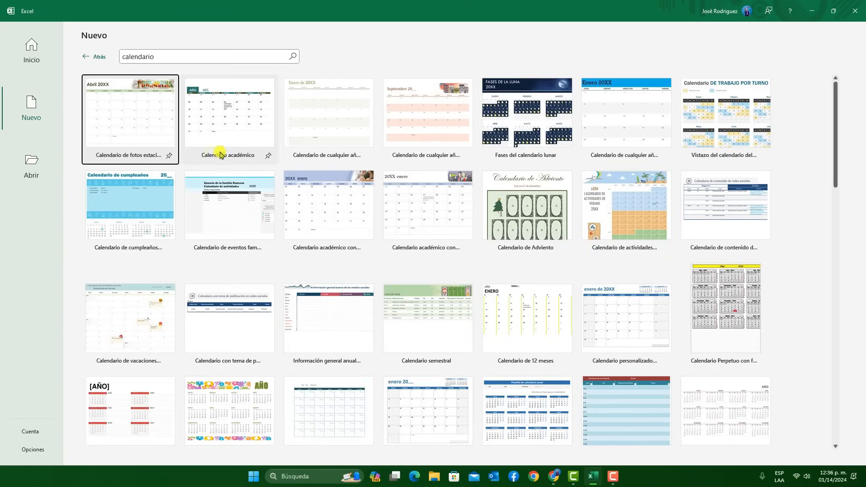
left_click(93, 57)
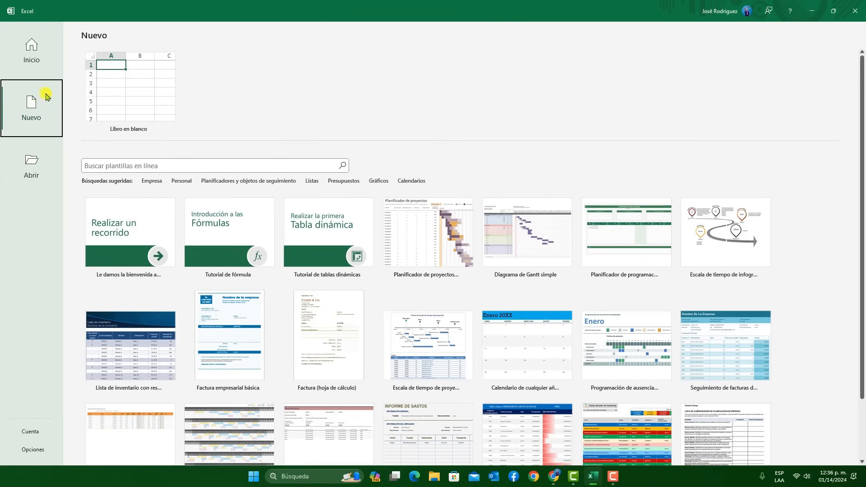
Examine the recent workbooks and recent folders available for opening
left_click(32, 175)
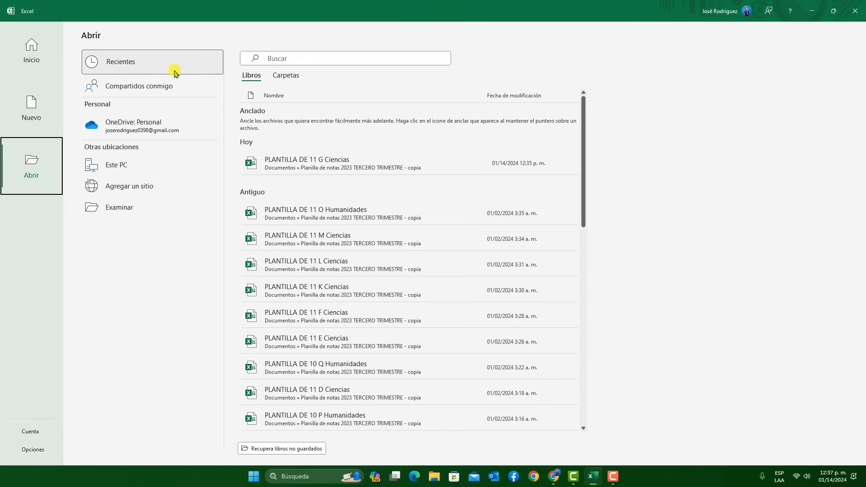
scroll(315, 193, "down", 3)
scroll(343, 307, "down", 2)
scroll(354, 316, "up", 6)
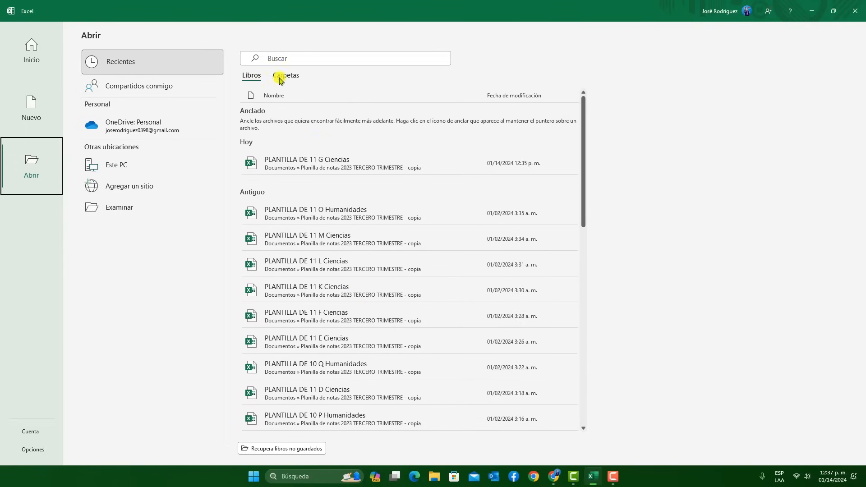
left_click(288, 78)
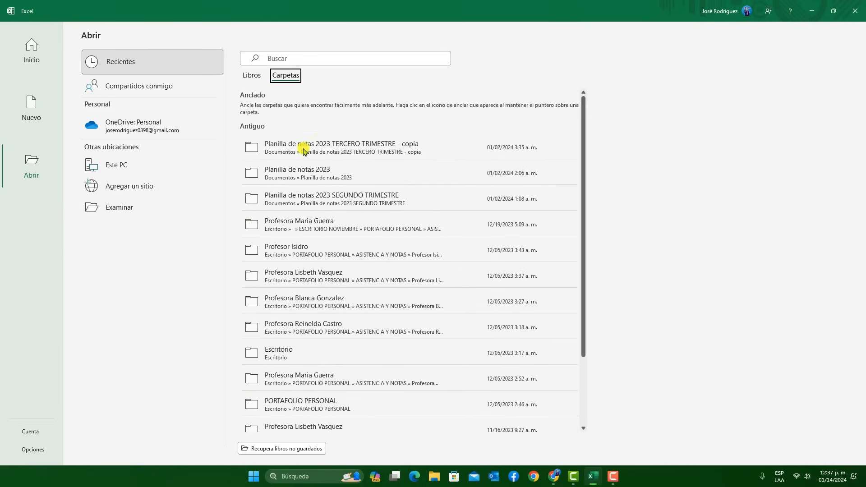
scroll(315, 226, "down", 2)
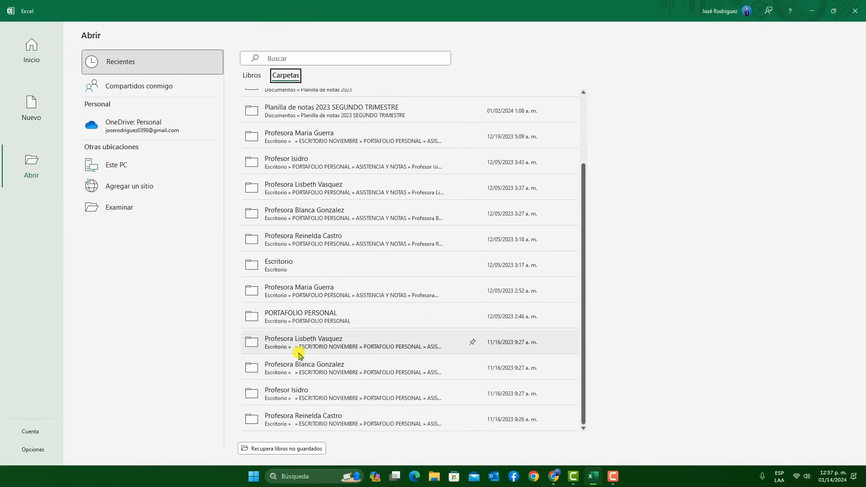
scroll(316, 334, "up", 3)
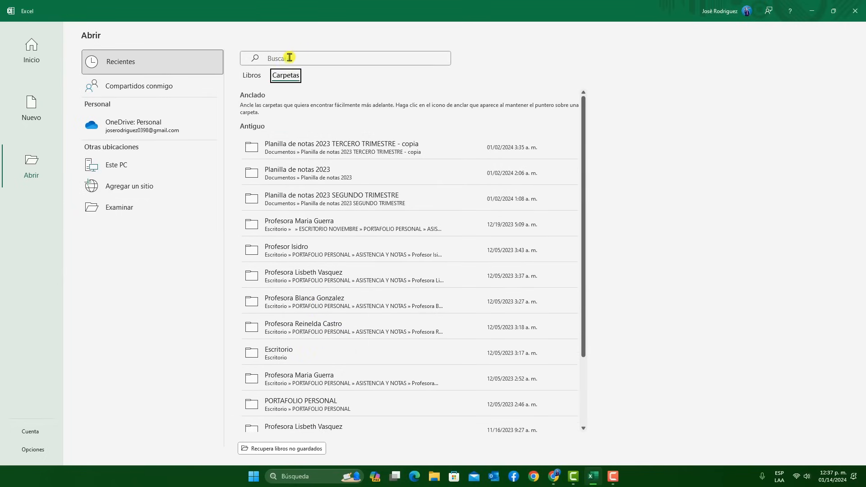
Search the recent files for "notas", clear the search, and show the documents shared with the account
left_click(322, 58)
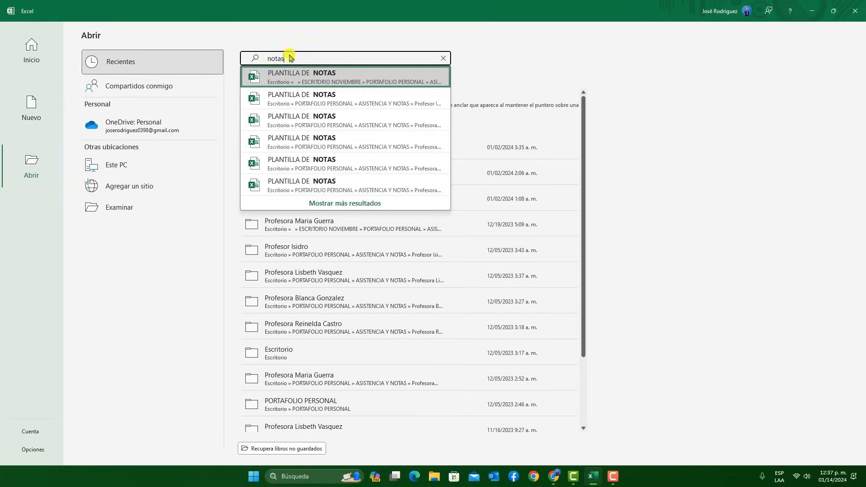
left_click_drag(300, 58, 263, 60)
key("BackSpace")
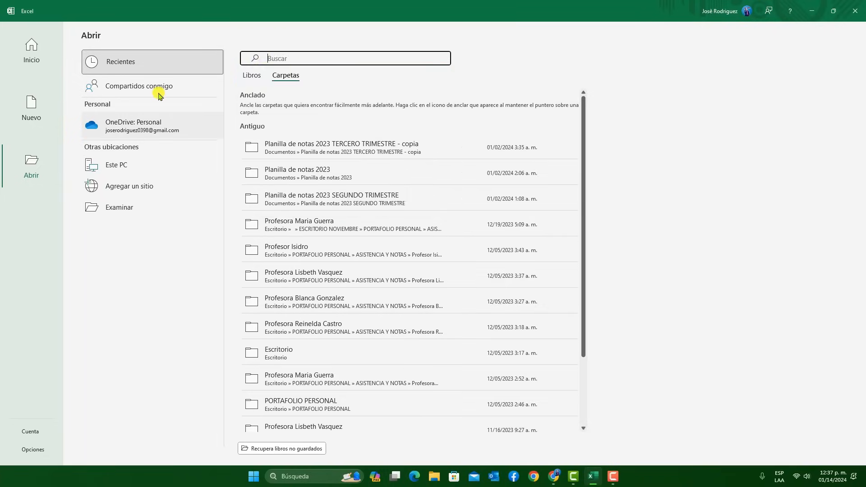
left_click(156, 88)
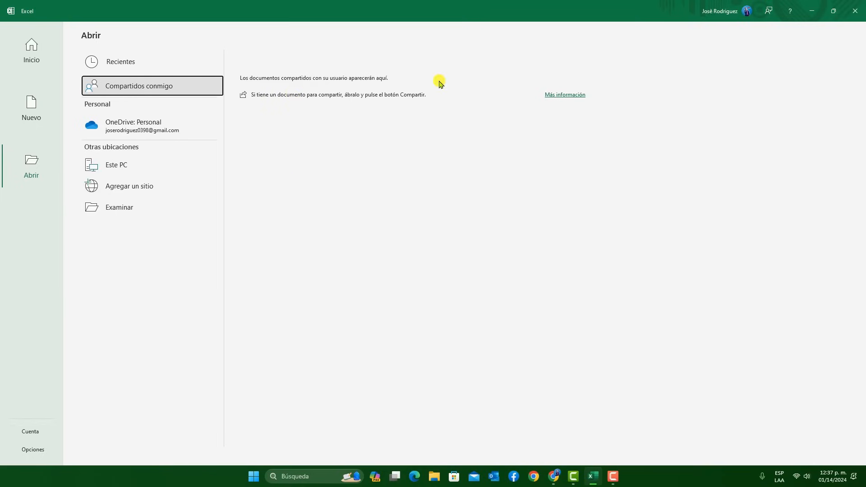
Browse the personal OneDrive folders, reversing and restoring their name order, and check the signed-in account
left_click(130, 127)
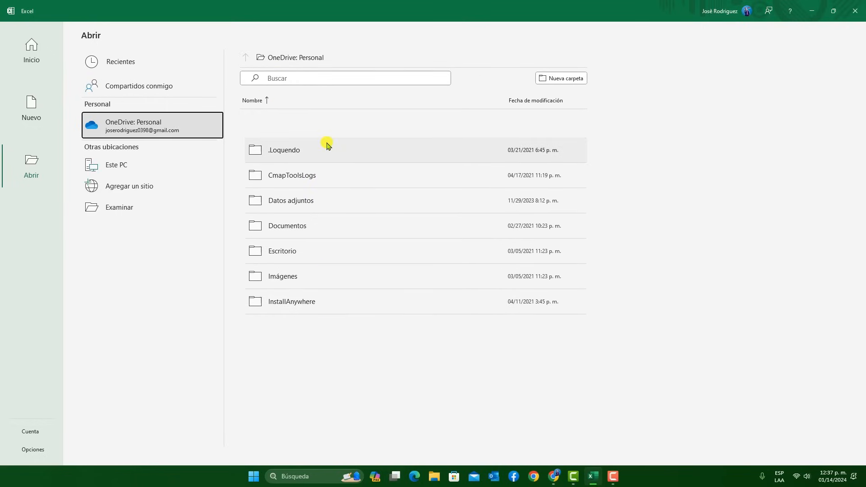
left_click(311, 78)
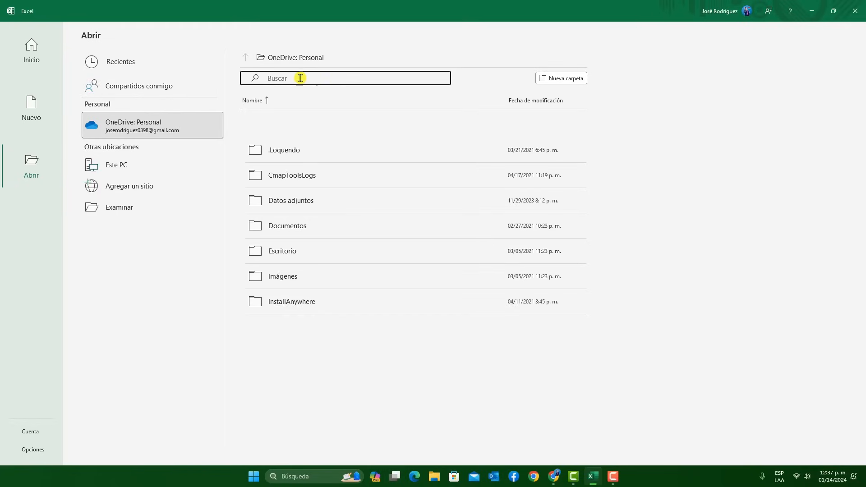
left_click(265, 100)
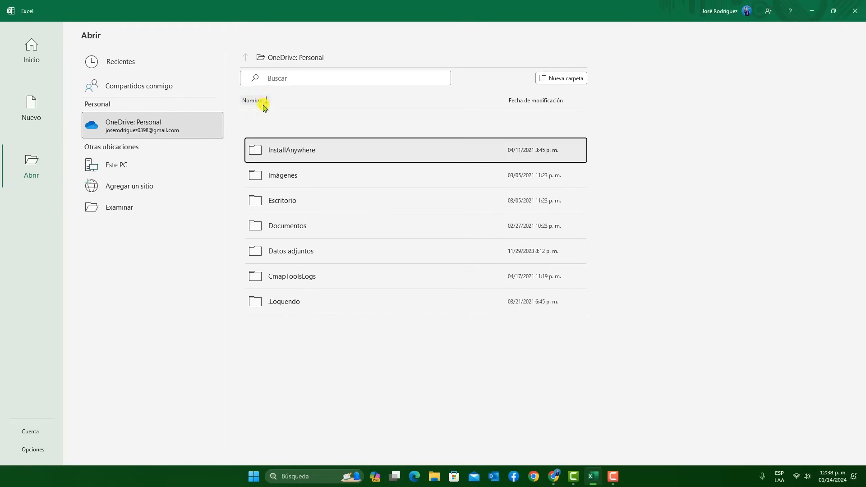
left_click(266, 102)
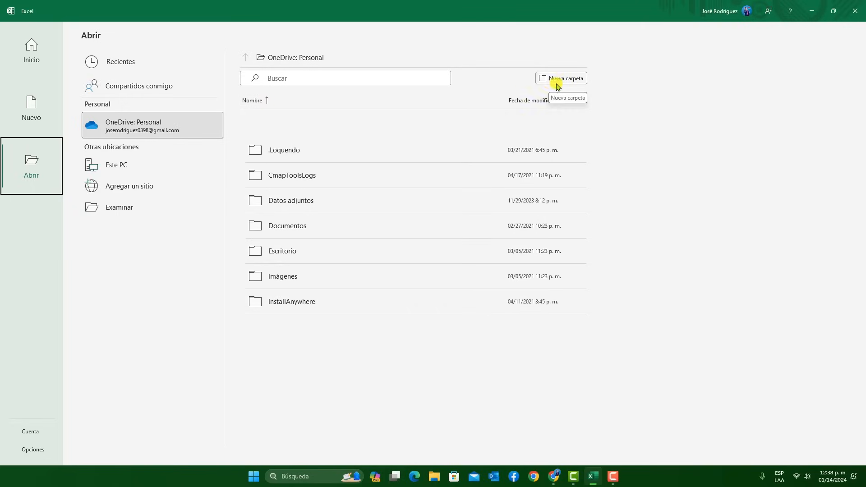
left_click(724, 16)
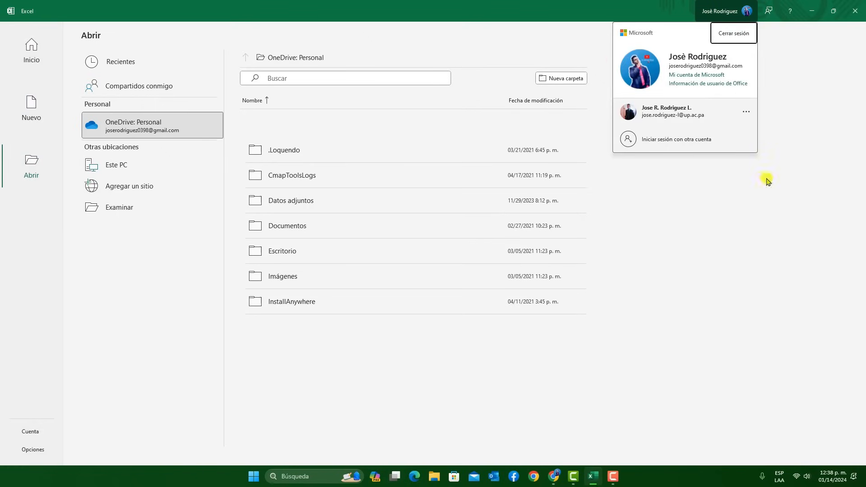
left_click(712, 7)
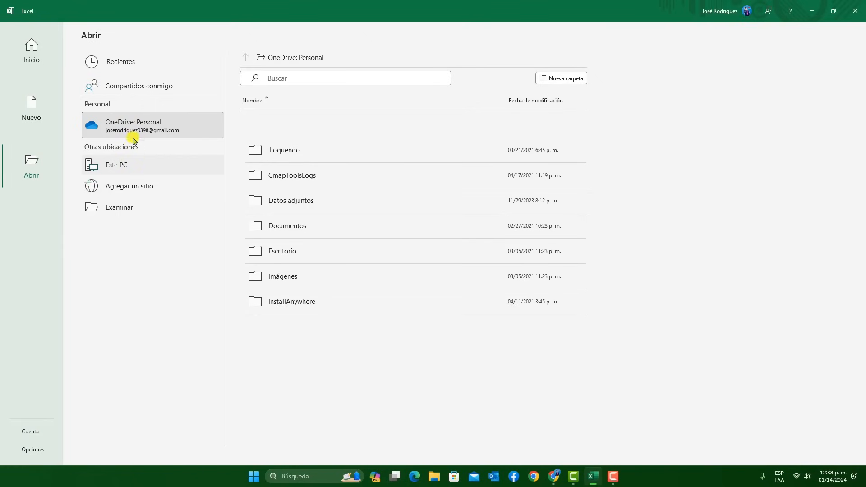
Look through the Documentos folders on this PC and view the cloud services that can be added as a site
left_click(127, 166)
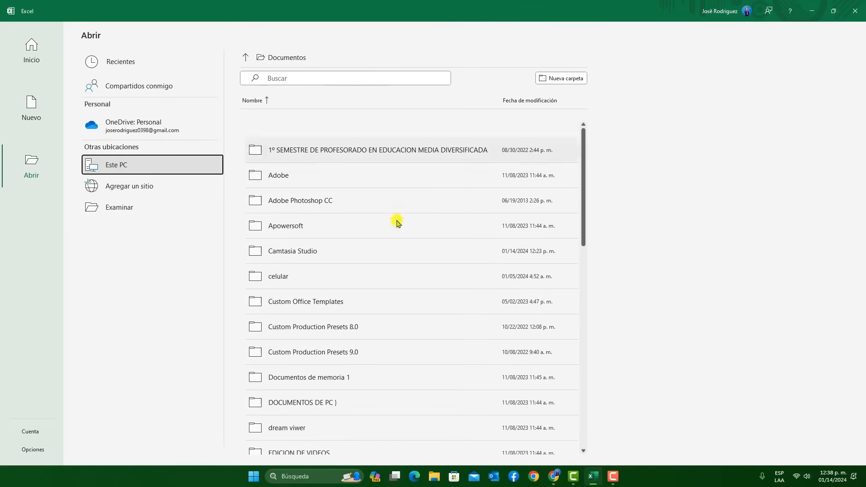
scroll(398, 215, "down", 6)
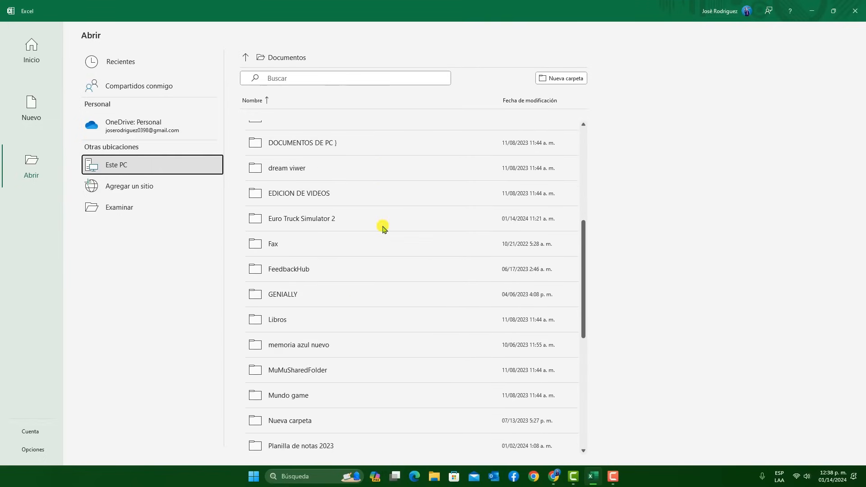
scroll(383, 229, "down", 7)
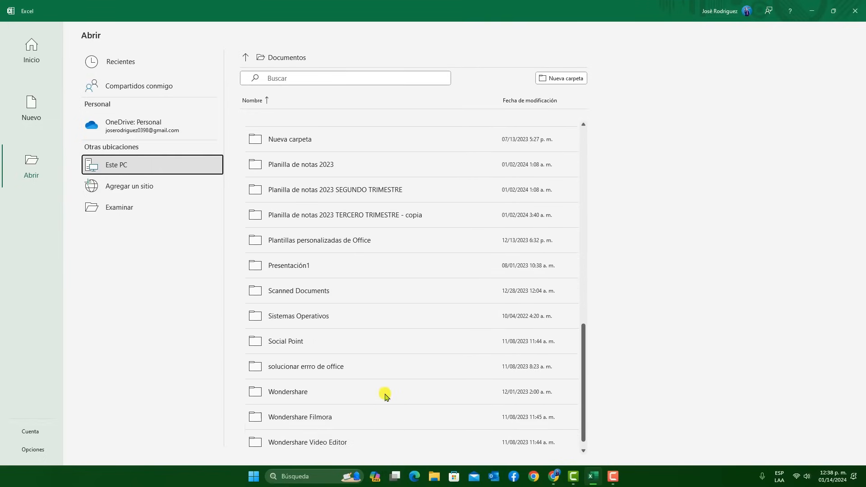
scroll(385, 414, "up", 4)
left_click(144, 192)
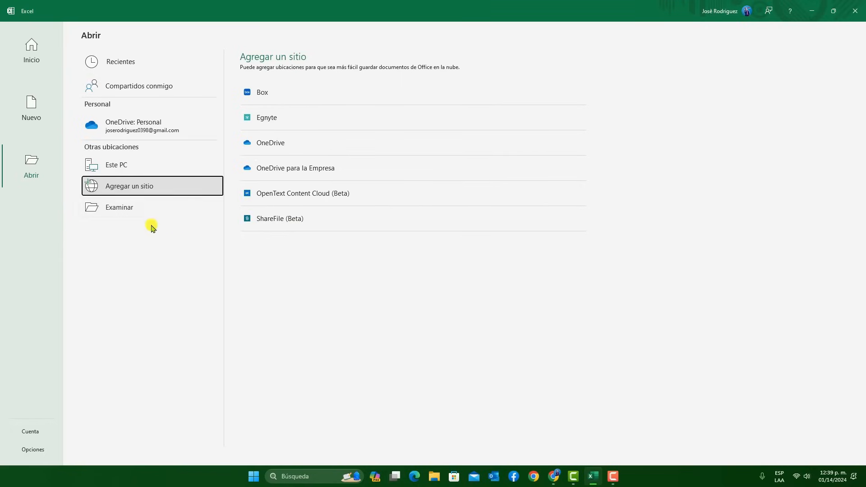
Browse the computer for a file to open, going to Documentos and its folder Planilla de notas 2023 SEGUNDO TRIMESTRE
left_click(119, 209)
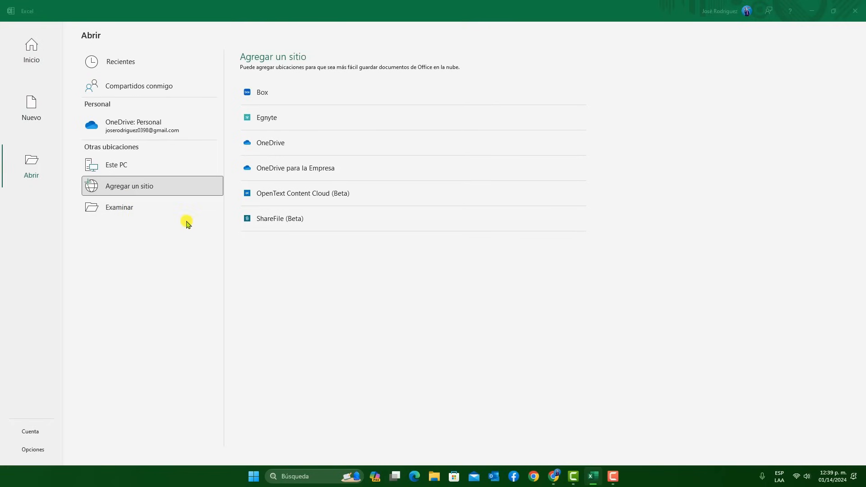
left_click_drag(255, 8, 351, 88)
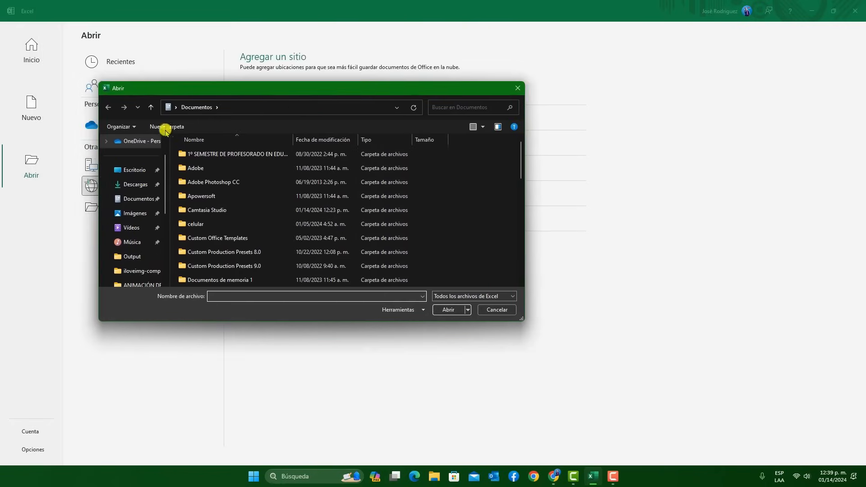
left_click_drag(199, 87, 228, 90)
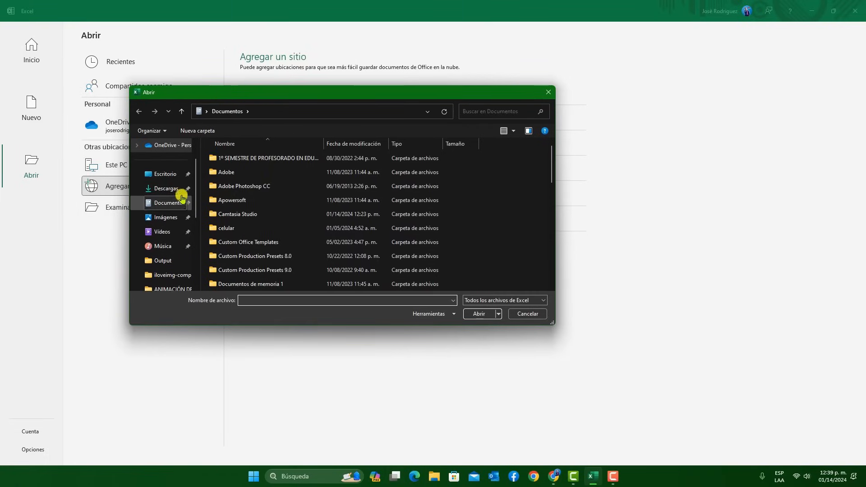
left_click(167, 188)
left_click(169, 203)
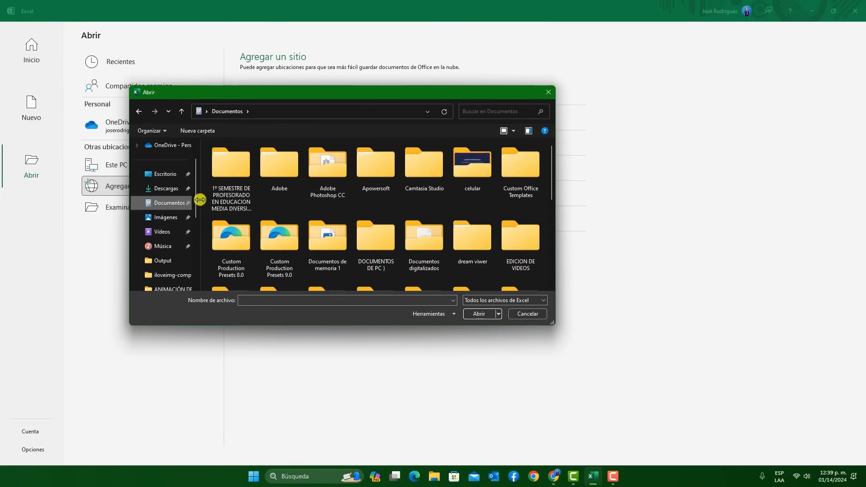
scroll(228, 228, "down", 3)
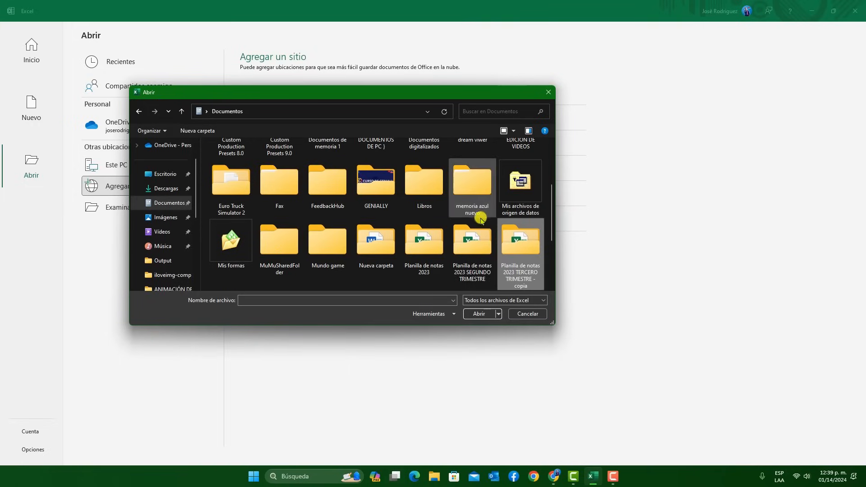
double_click(478, 253)
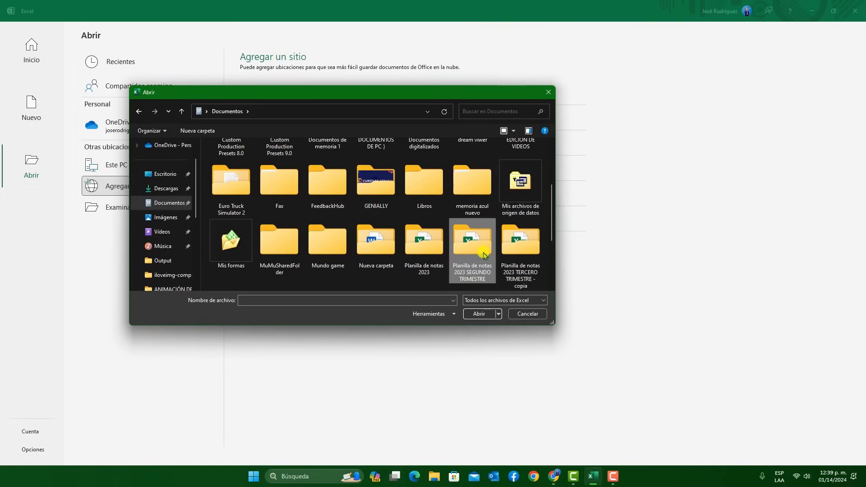
Open the workbook PLANTILLA DE 11 G Ciencias from the SEGUNDO TRIMESTRE folder
scroll(334, 216, "up", 1)
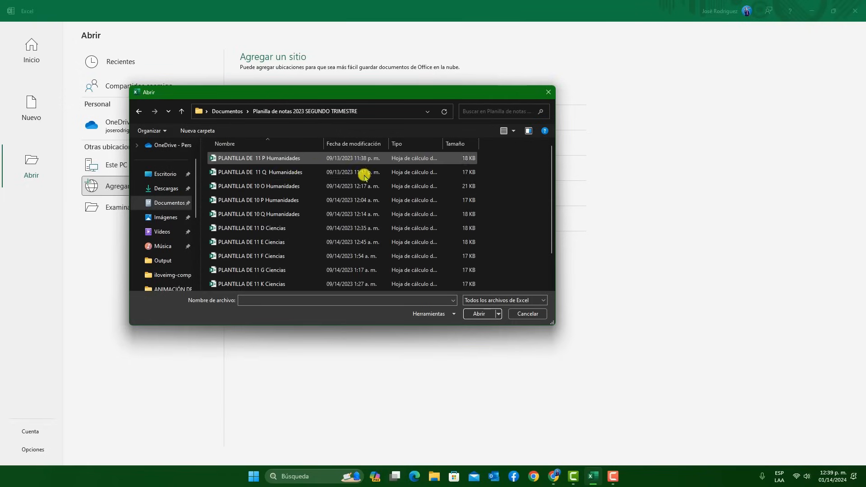
scroll(361, 171, "down", 1)
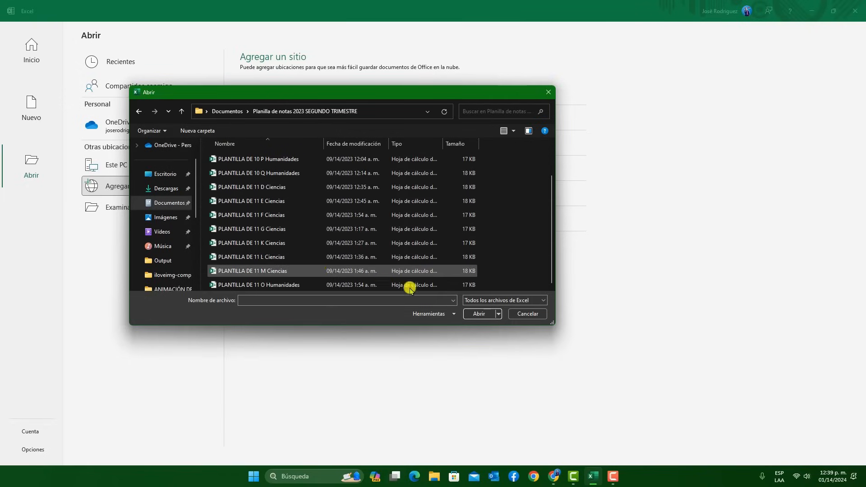
left_click(294, 229)
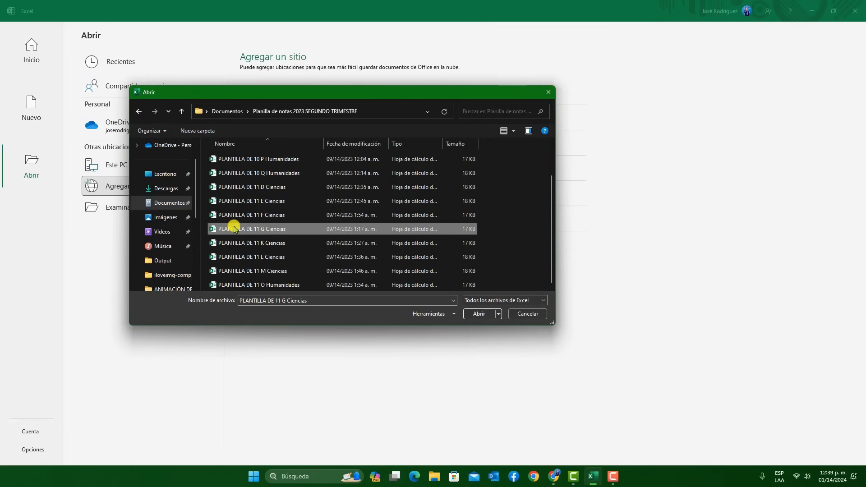
left_click(482, 315)
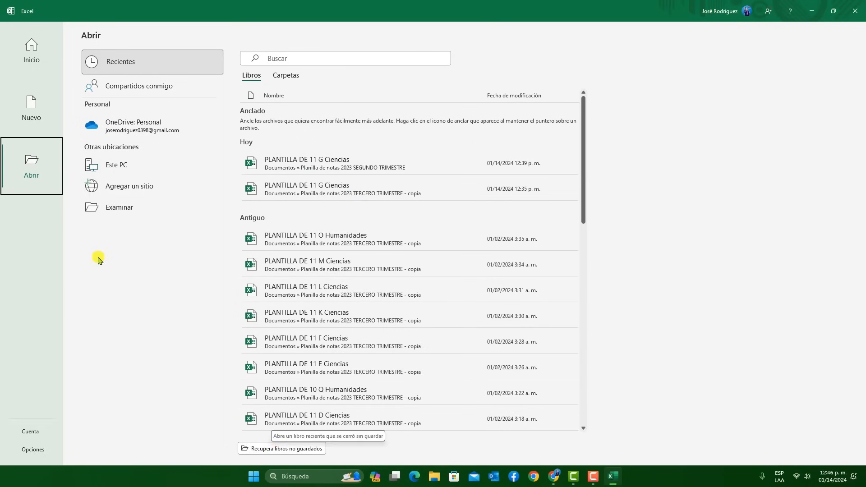
Create a blank workbook and apply all borders to the cell range D8:I33
left_click(43, 99)
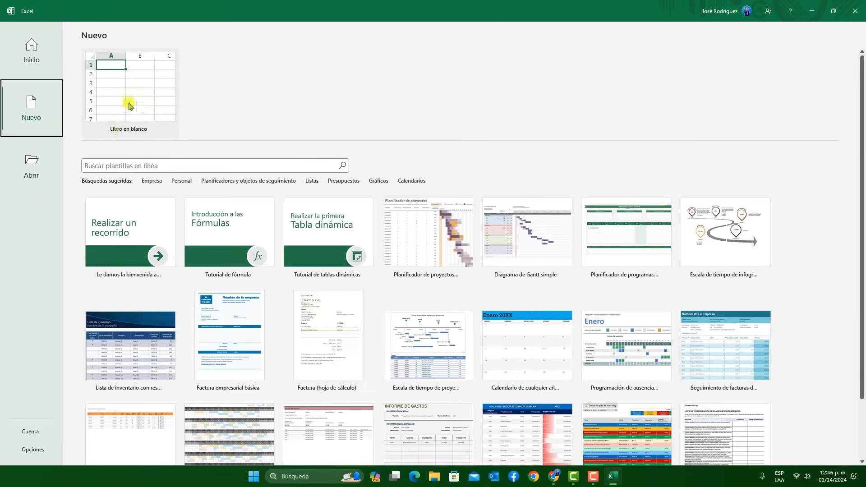
left_click(116, 111)
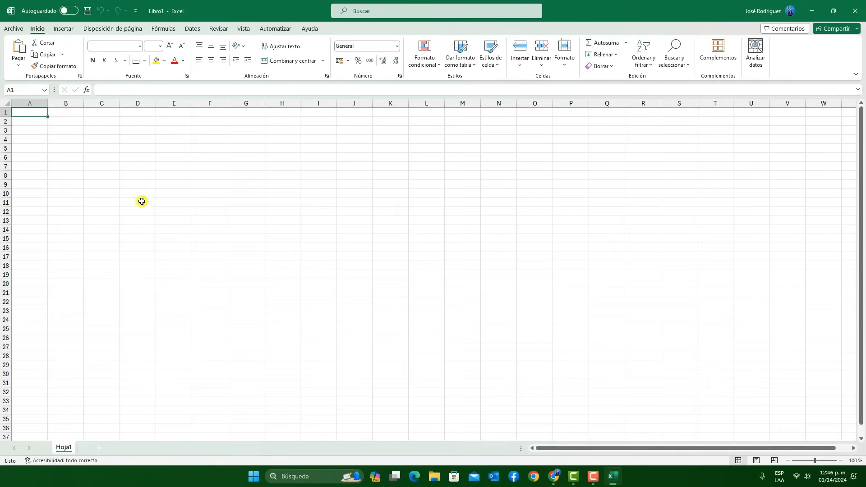
left_click_drag(138, 176, 318, 411)
left_click_drag(261, 287, 311, 402)
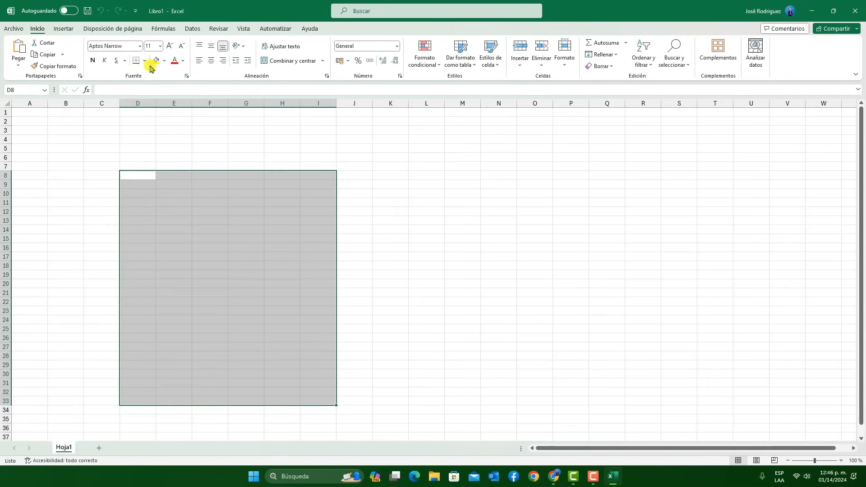
left_click(144, 60)
left_click(167, 146)
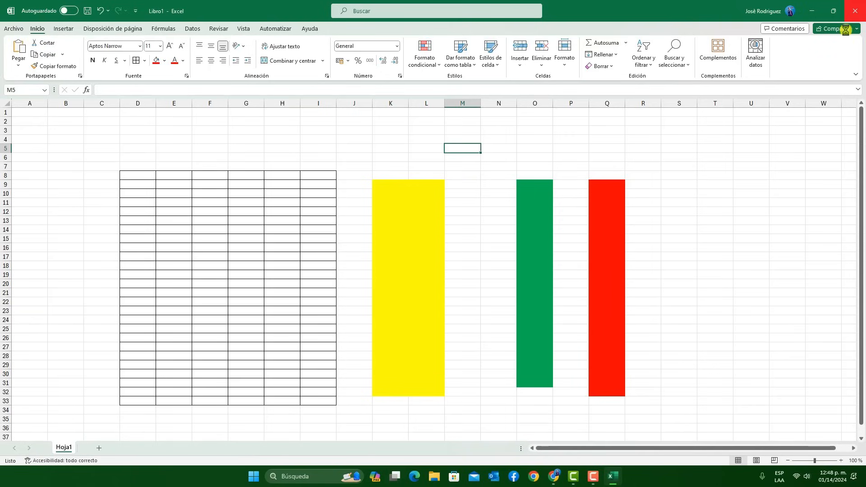
Close the workbook Libro1 without saving its changes and launch Excel again
key("alt+F4")
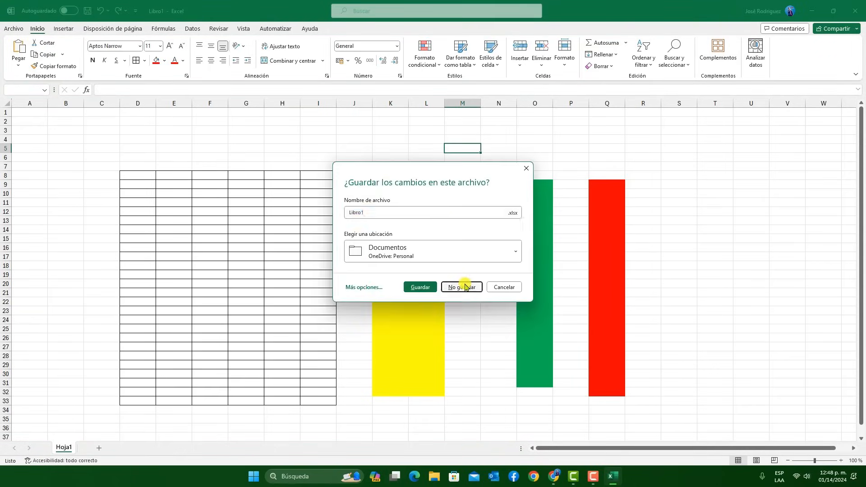
left_click(465, 287)
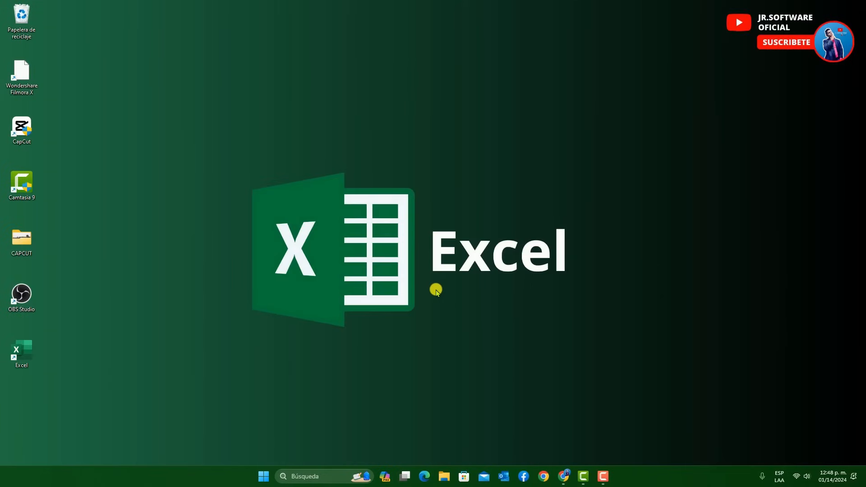
key("super+r")
key("Return")
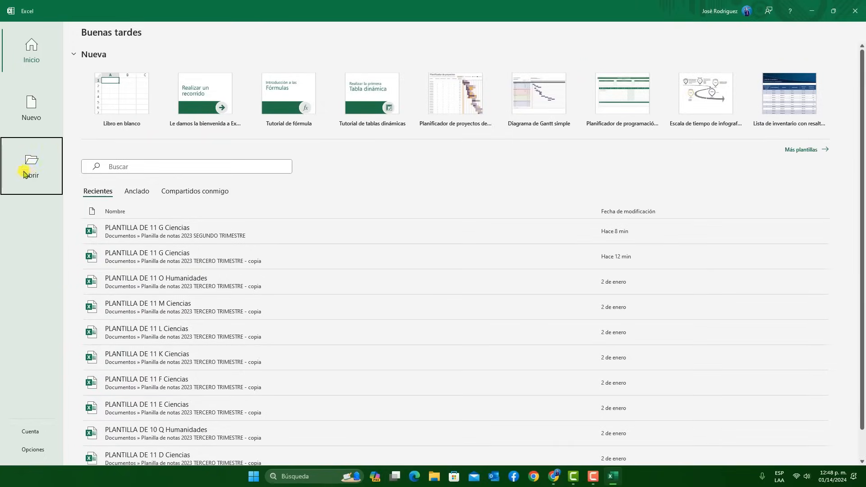
Recover the unsaved workbook Libro1 from the unsaved workbooks folder
left_click(32, 178)
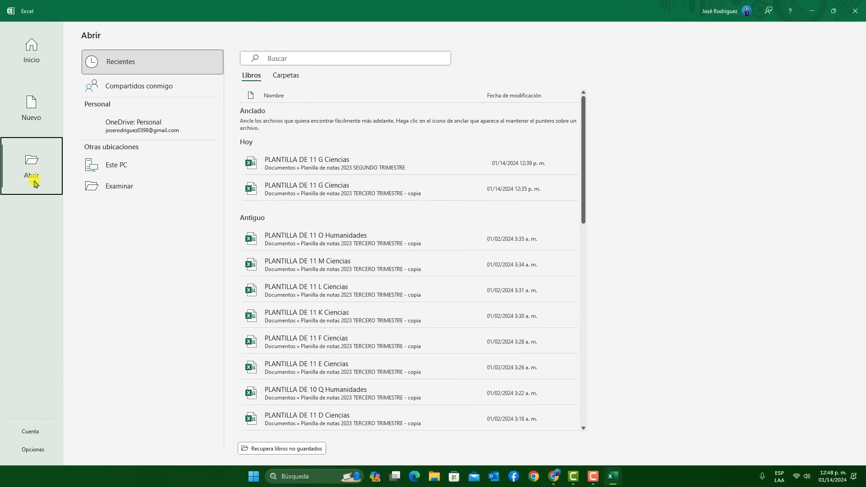
left_click(287, 451)
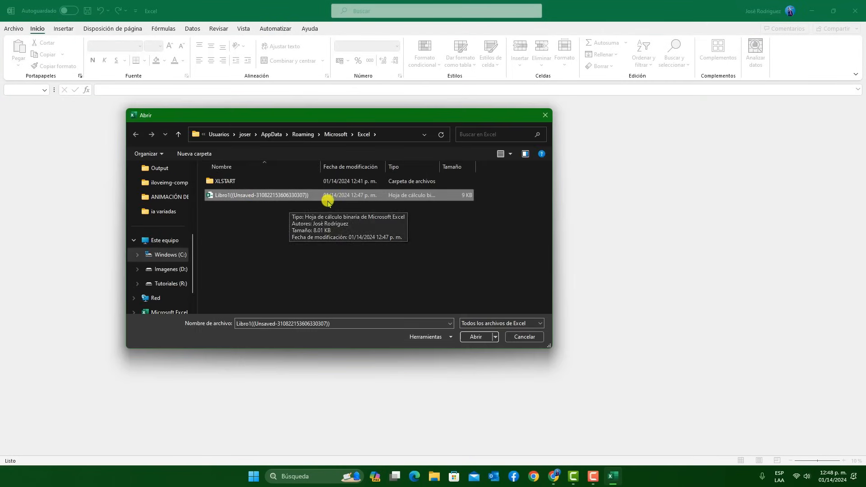
left_click(475, 335)
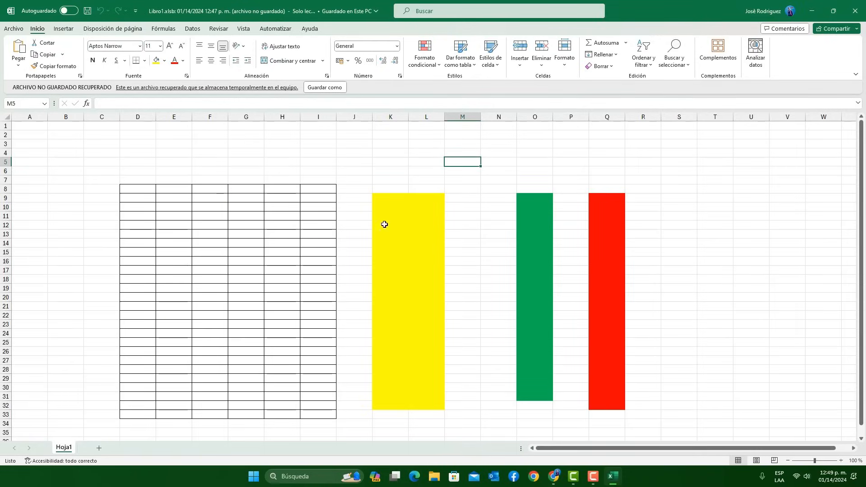
Return to the file-opening page and open the Excel options at the general settings
key("ctrl+o")
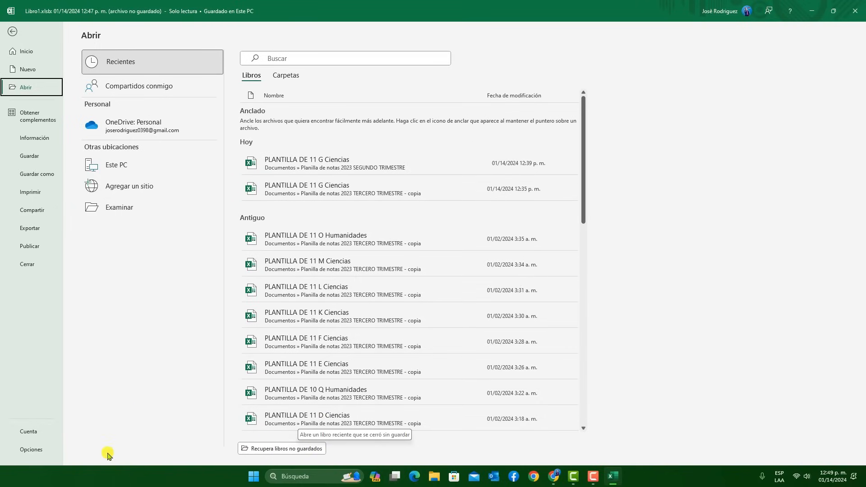
key("Escape")
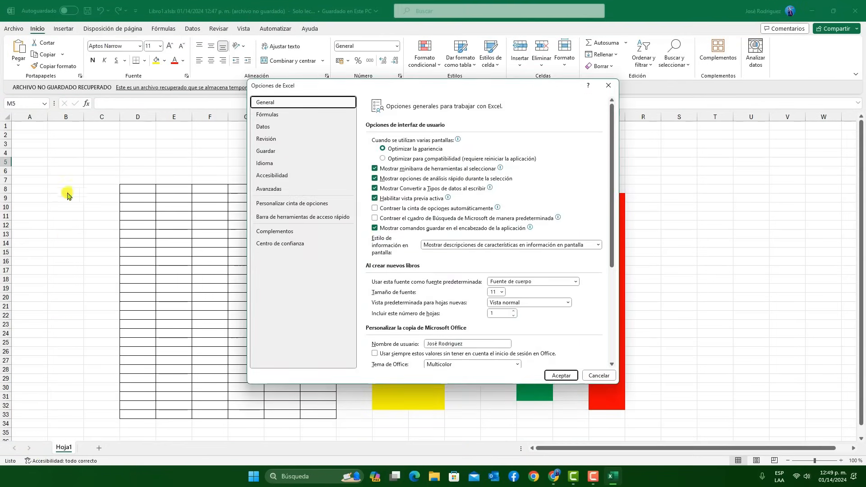
left_click_drag(408, 87, 405, 93)
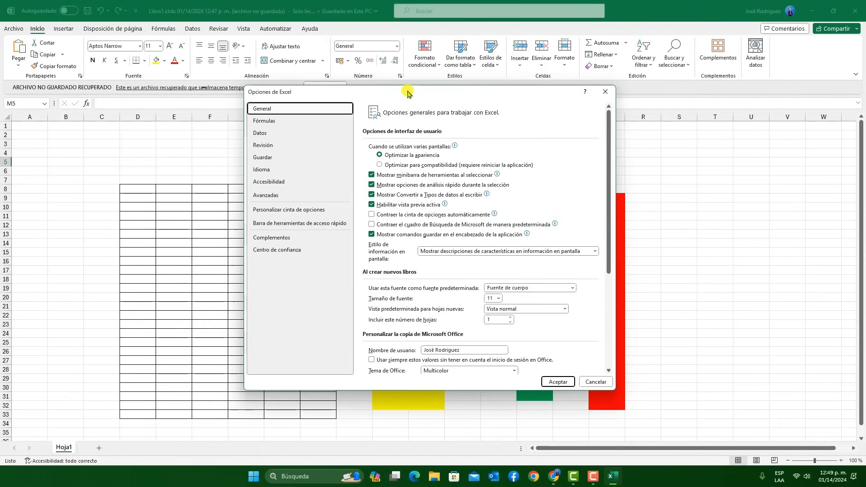
Increase the AutoRecover save interval in the options for saving workbooks and accept the change
left_click(268, 158)
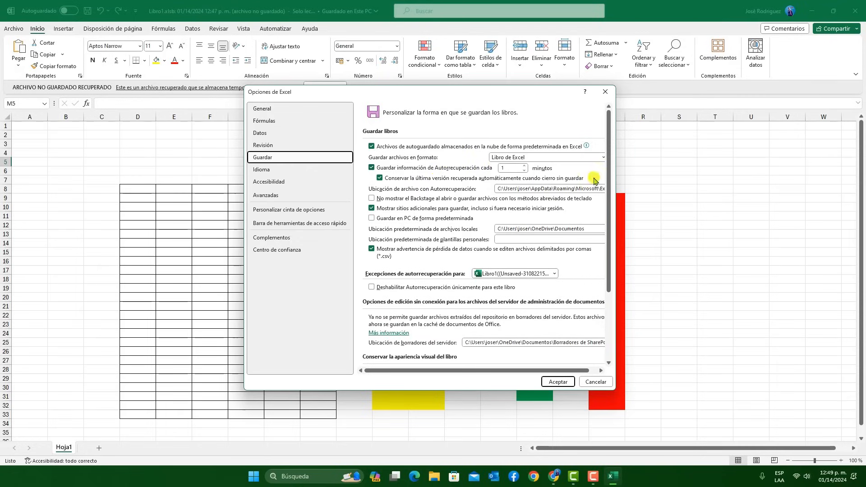
left_click(525, 166)
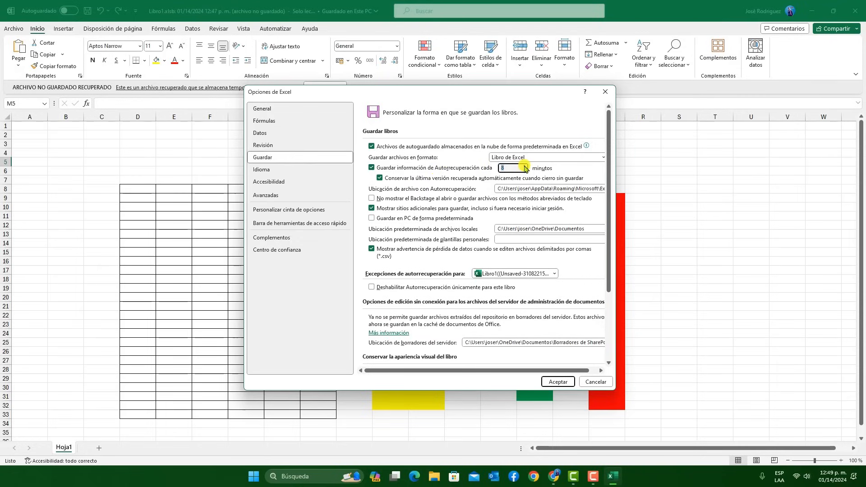
left_click(525, 166)
left_click(558, 382)
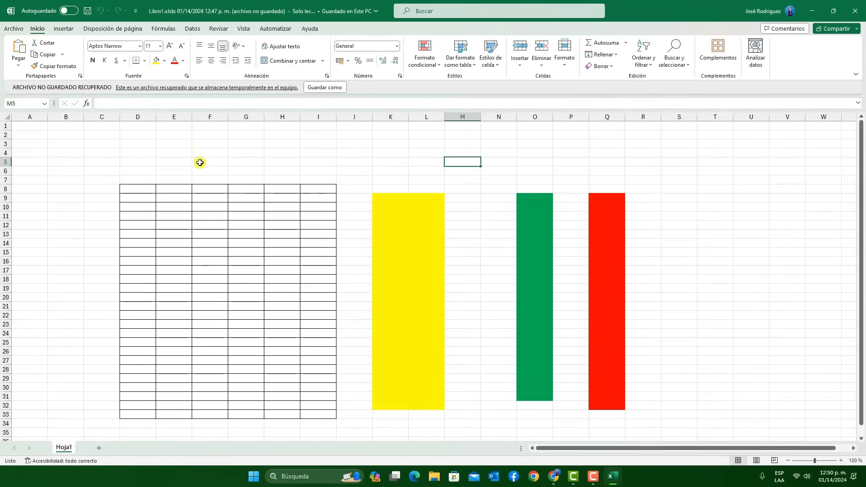
Go to the account page by way of the file-opening page and request an immediate Office update with Actualizar ahora
left_click(14, 28)
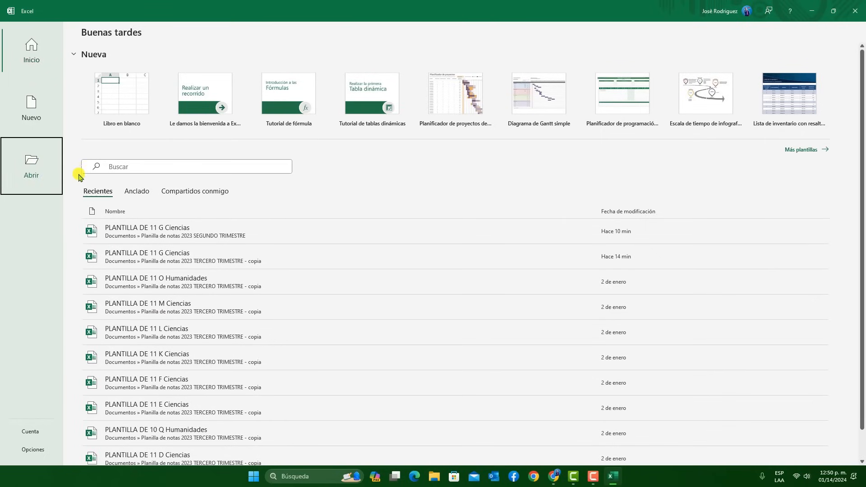
left_click(52, 166)
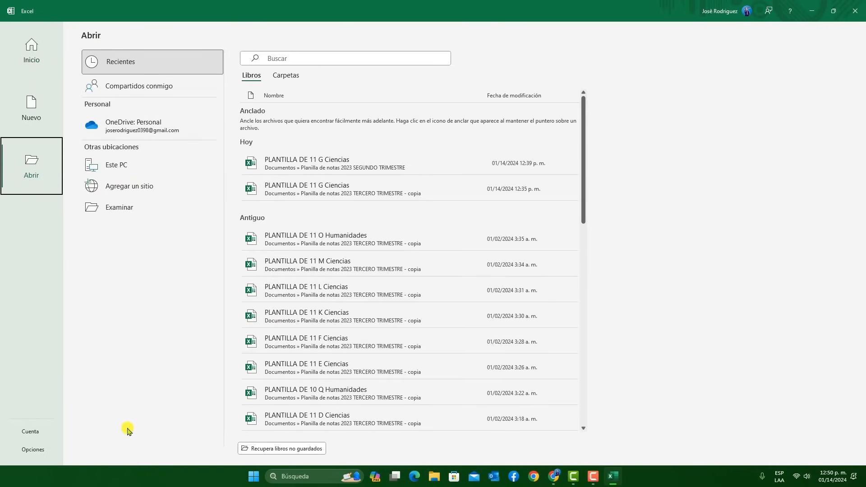
left_click(30, 433)
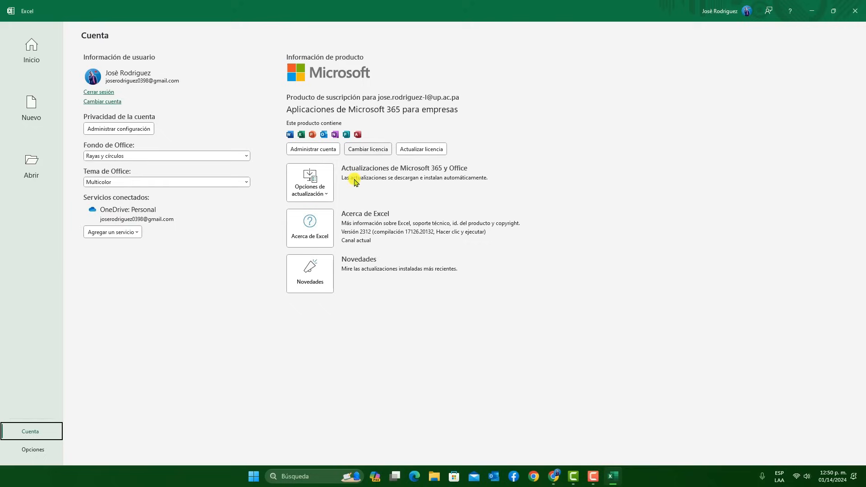
left_click(309, 193)
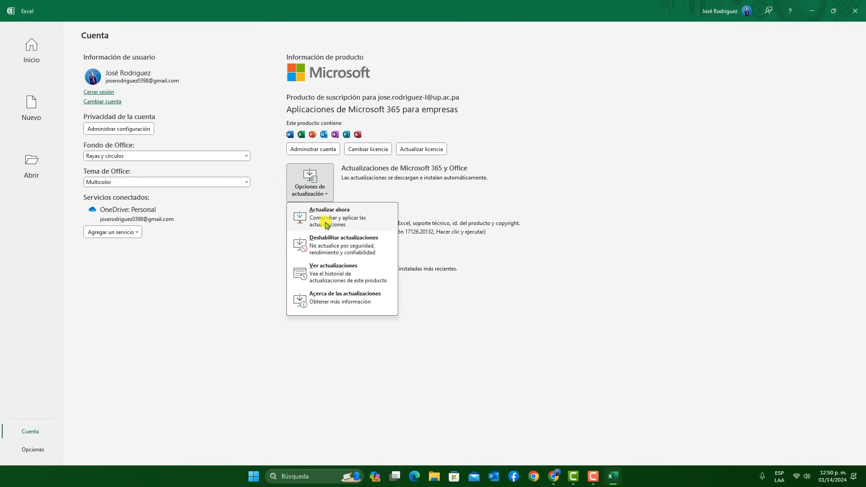
left_click(345, 221)
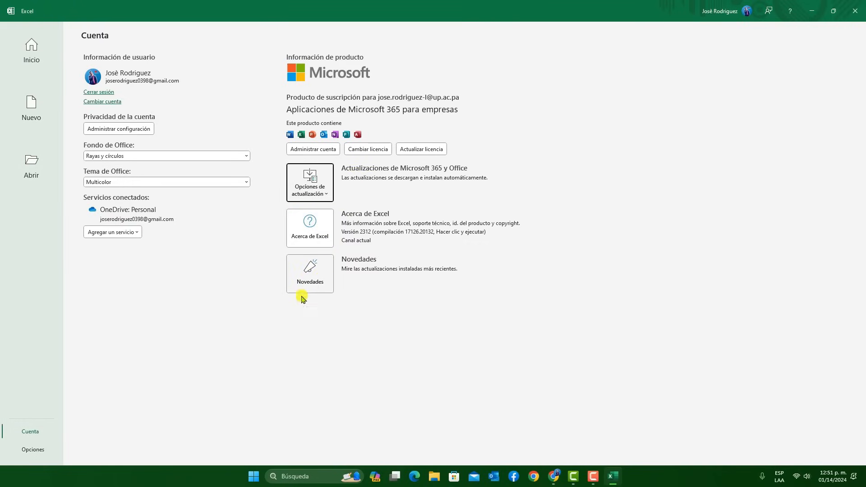
Set the Office background to Muelle on the account page
left_click(173, 288)
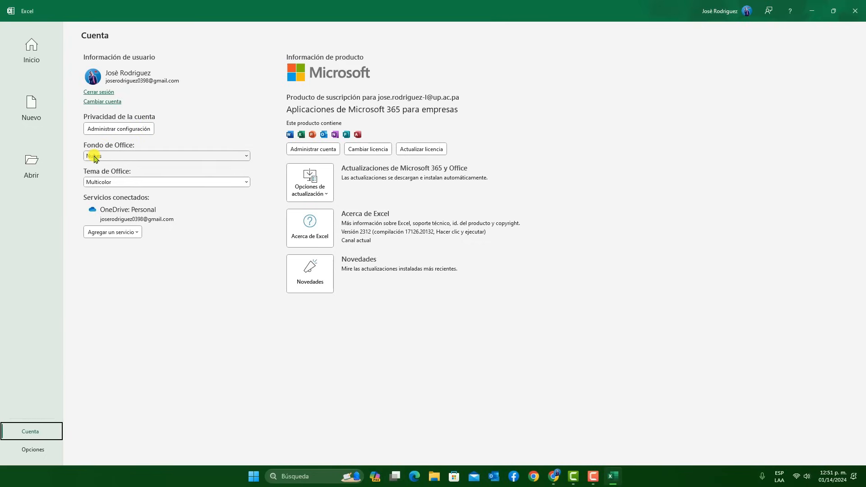
left_click(95, 157)
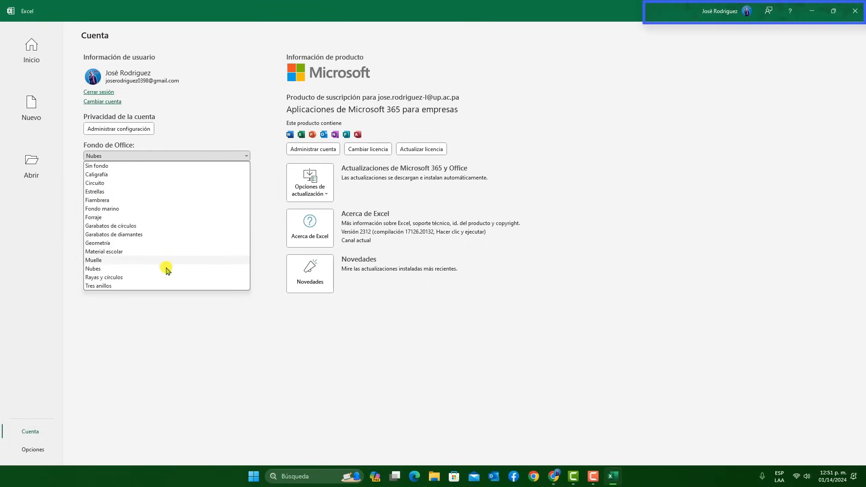
left_click(119, 260)
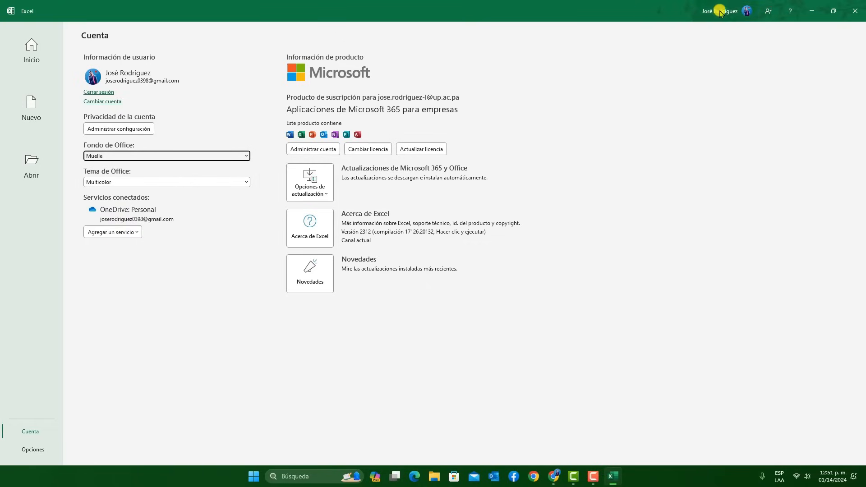
Try the Negro and Blanco Office themes and restore the Multicolor theme
left_click(107, 183)
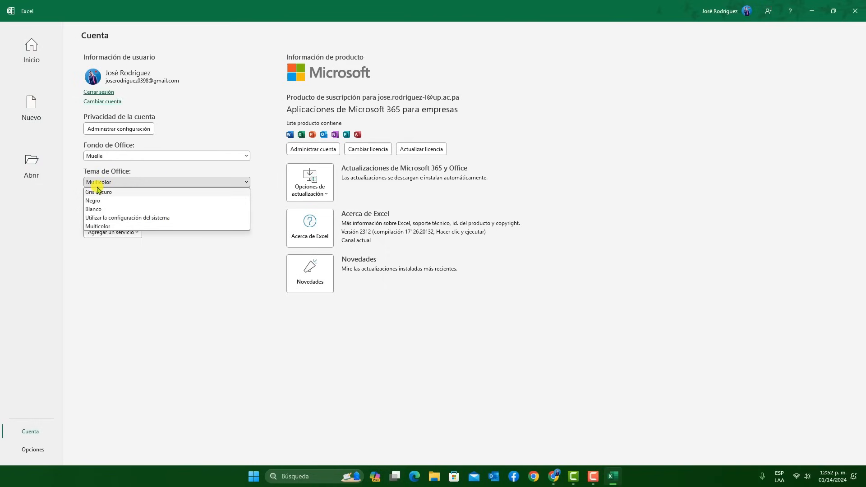
left_click(122, 202)
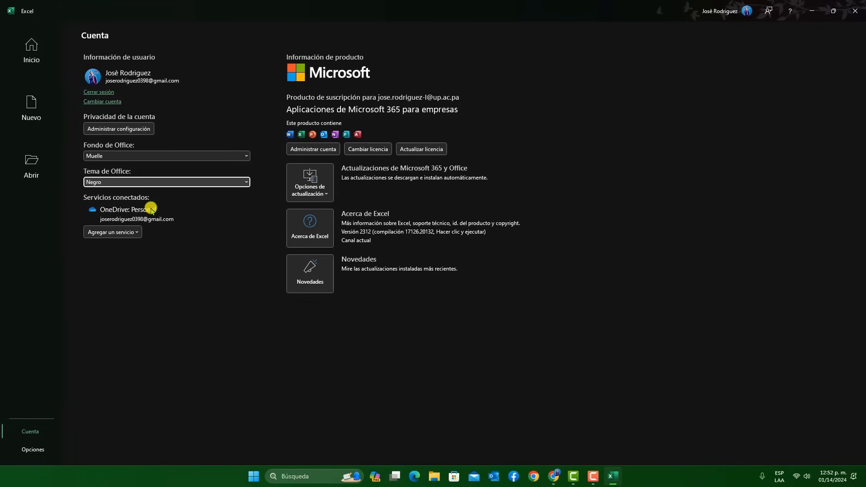
left_click(162, 183)
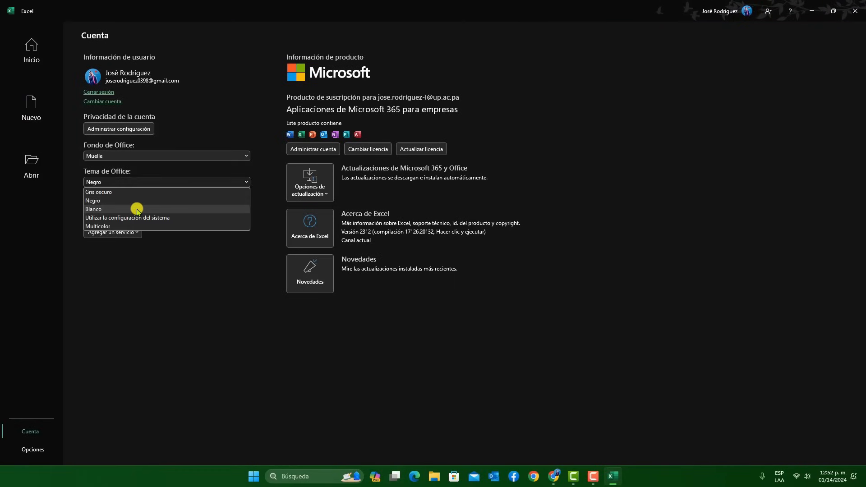
left_click(143, 209)
left_click(129, 183)
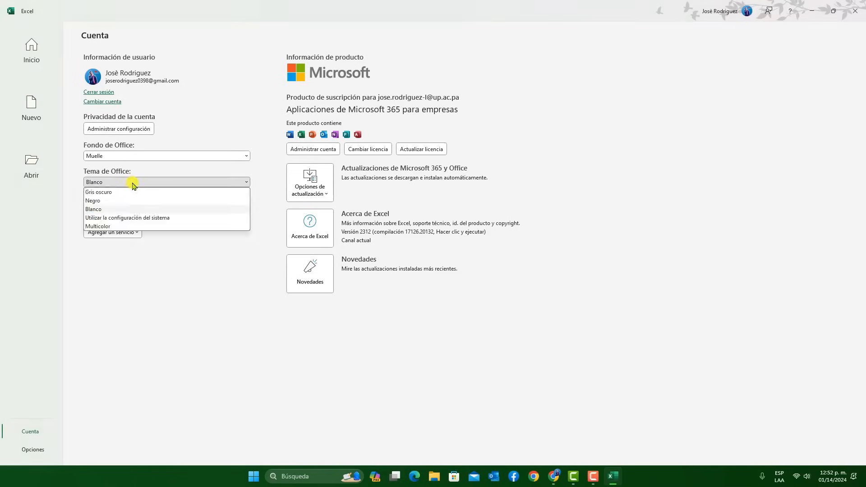
left_click(118, 227)
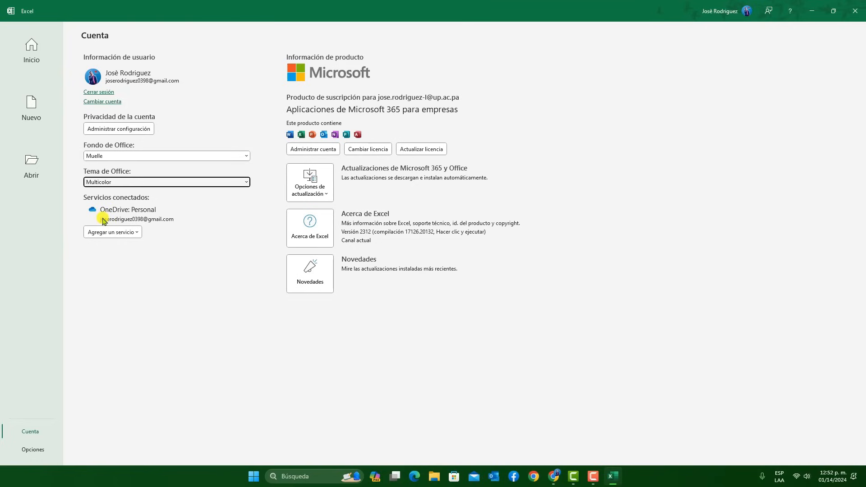
Display the cloud storage services that can be connected to the account and dismiss the list
left_click(122, 233)
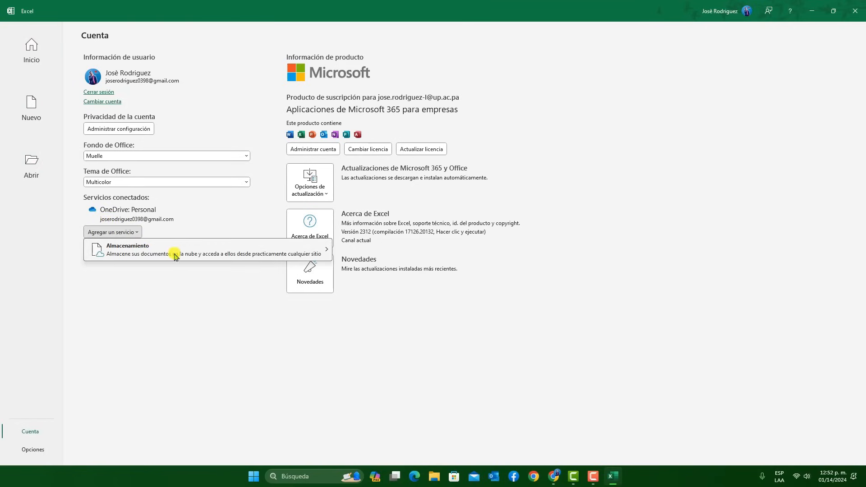
mouse_move(188, 252)
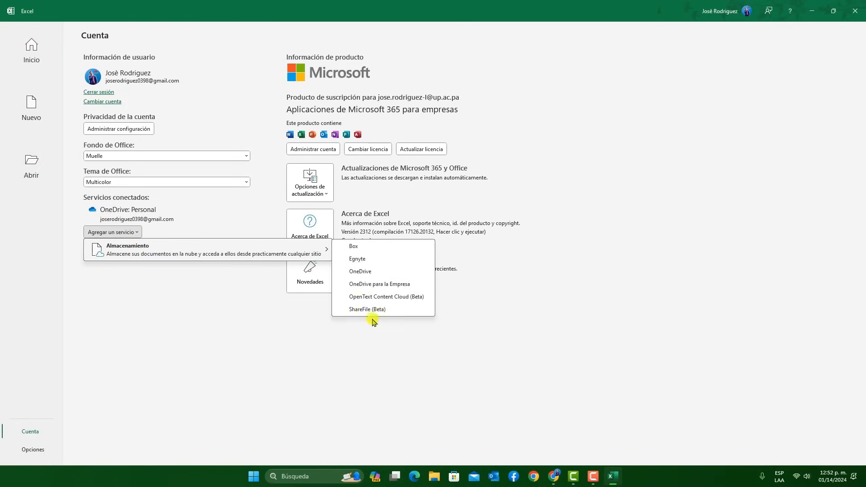
key("Escape")
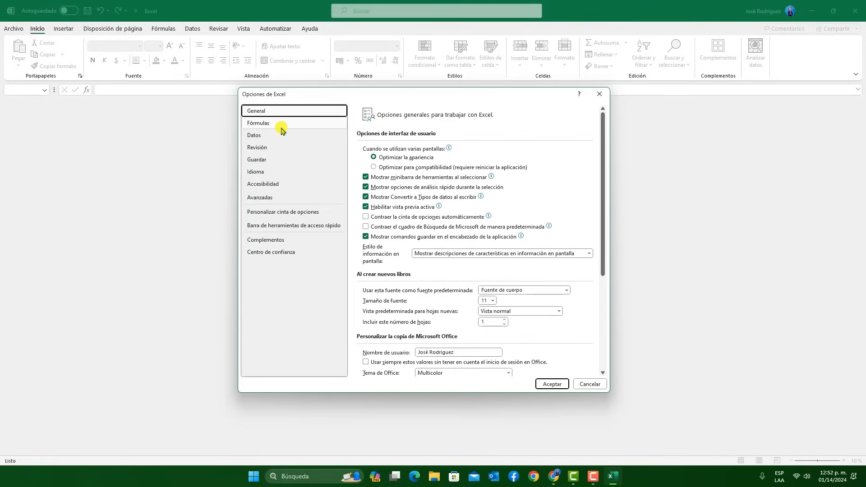
Review the Excel option categories Fórmulas, Datos, General, Revisión, Guardar and Accesibilidad
left_click(281, 126)
left_click(281, 138)
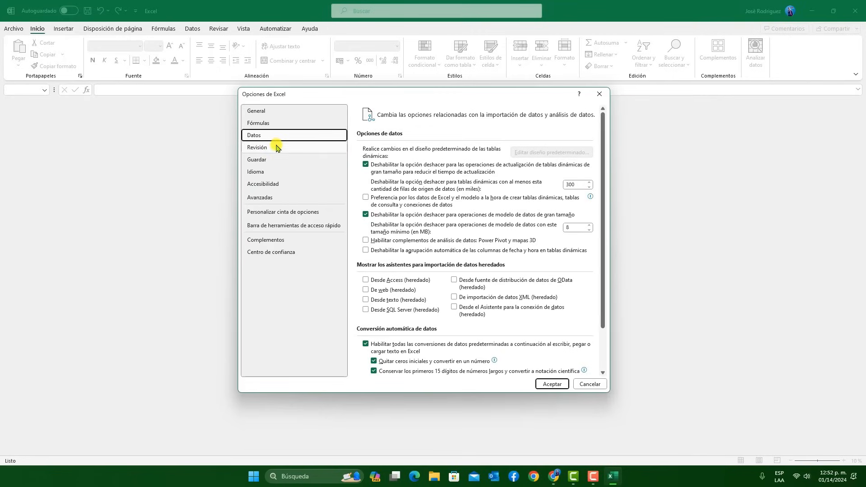
left_click(277, 111)
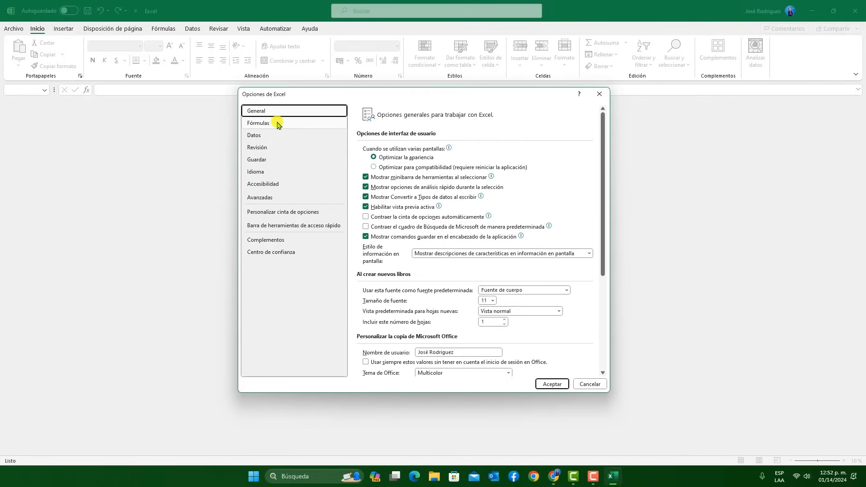
left_click(278, 124)
left_click(283, 147)
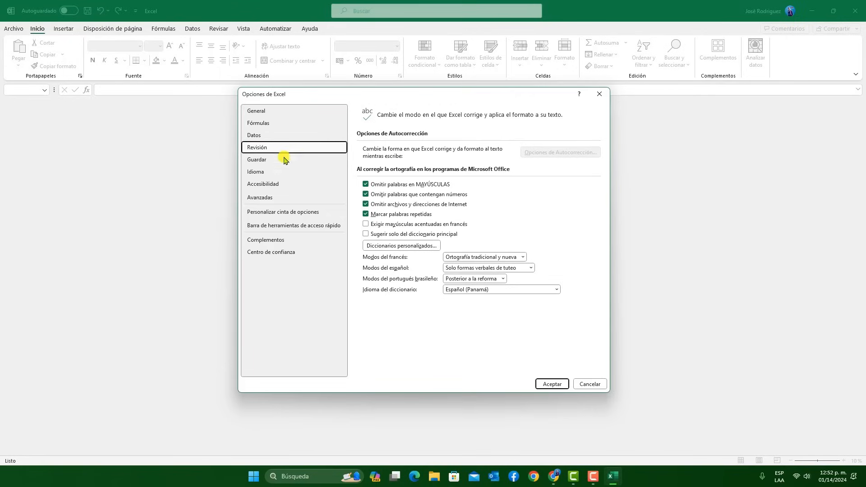
left_click(281, 161)
left_click(278, 185)
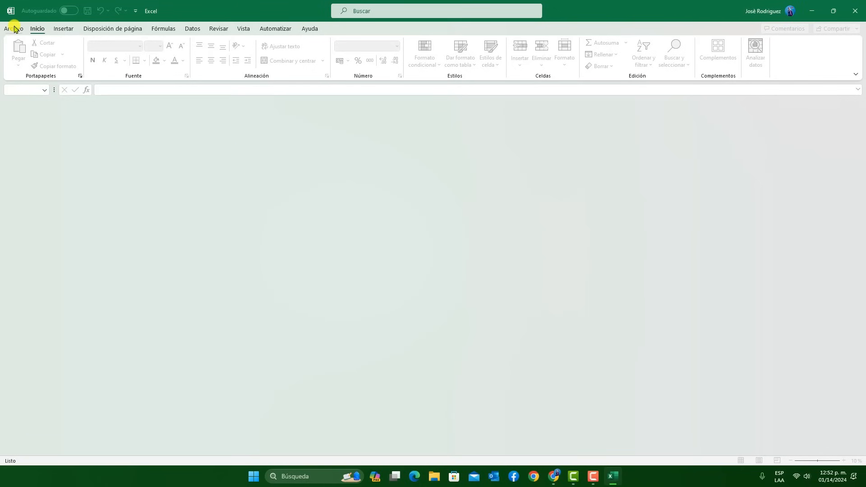
Return to the start screen and create a blank workbook
left_click(14, 29)
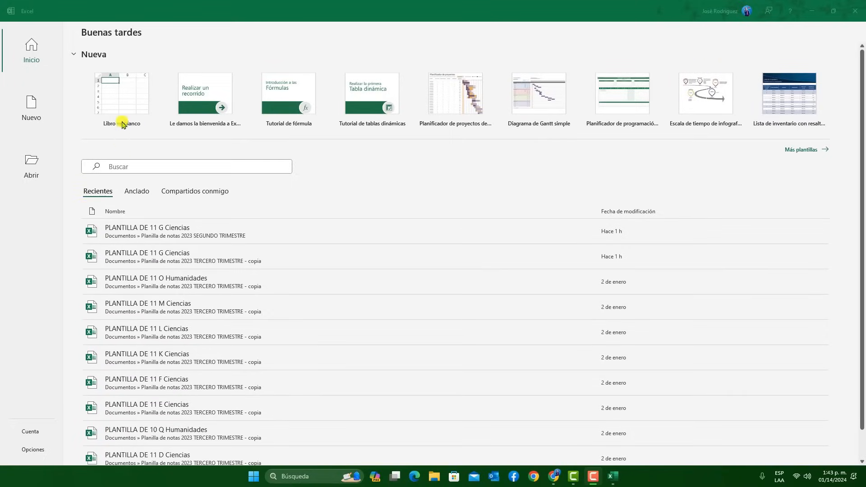
left_click(123, 93)
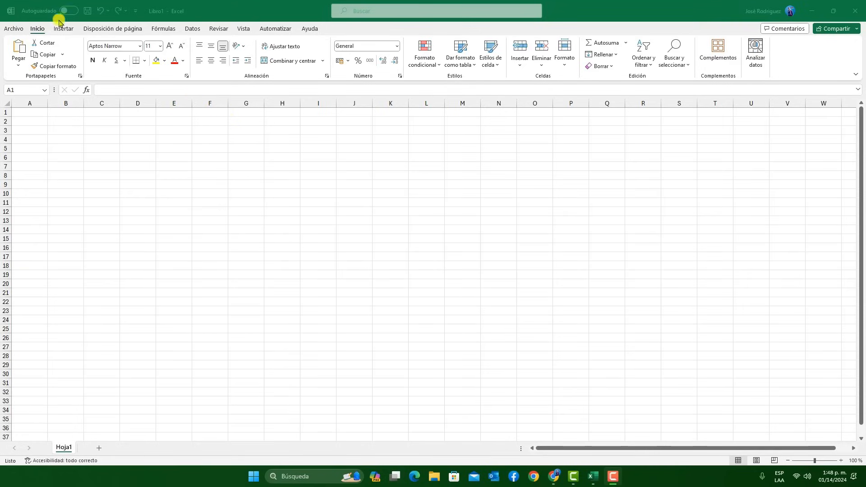
left_click(169, 14)
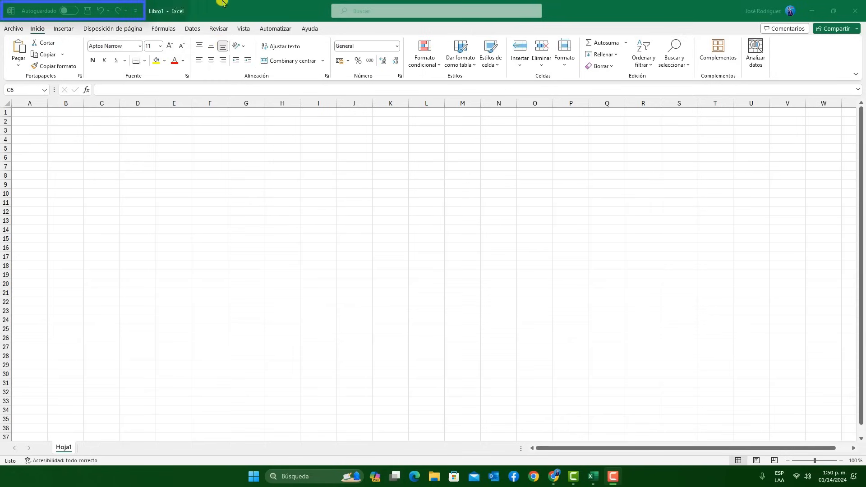
left_click(215, 12)
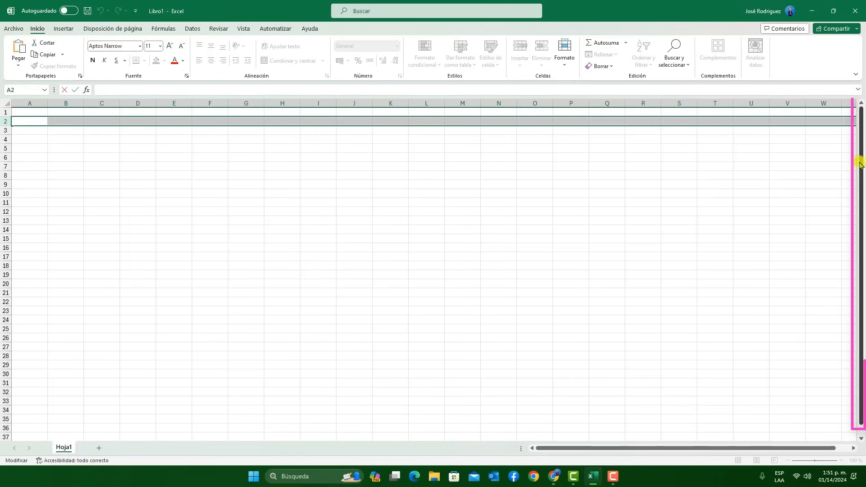
Demonstrate horizontal and vertical scrolling of the worksheet, and leave cell editing in row 2
mouse_move(661, 448)
left_mouse_down()
mouse_move(704, 449)
mouse_move(689, 451)
left_mouse_up()
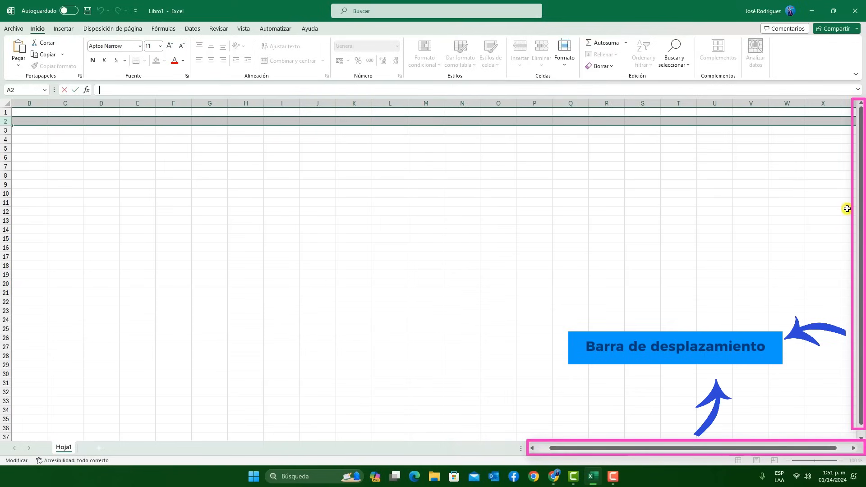
left_click_drag(862, 175, 862, 143)
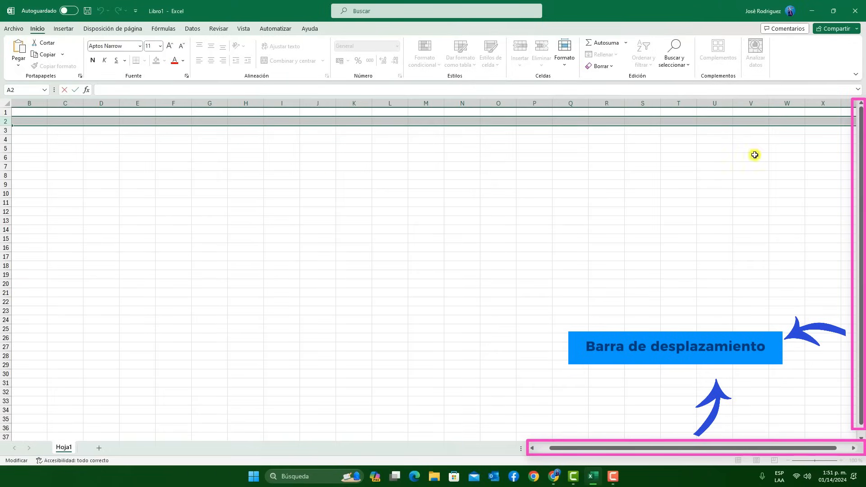
left_click(39, 145)
Select columns G, H, E, I and A one at a time to show worksheet columns, finishing on cell D5
left_click(209, 103)
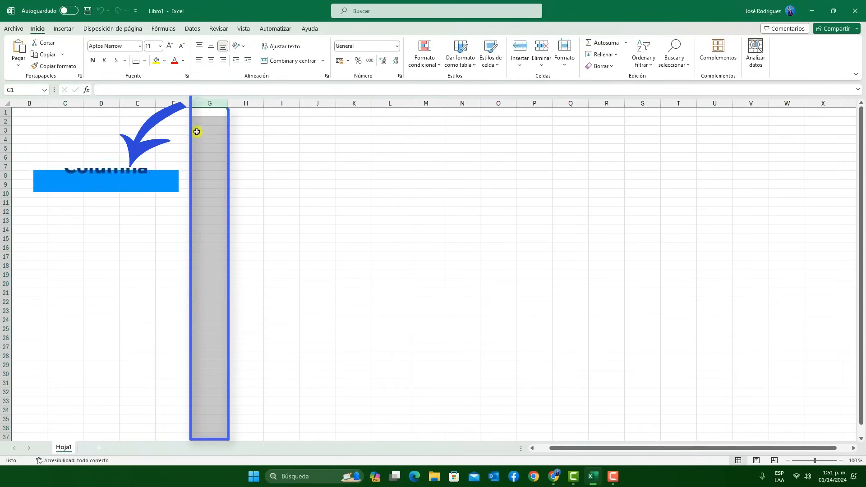
left_click(239, 104)
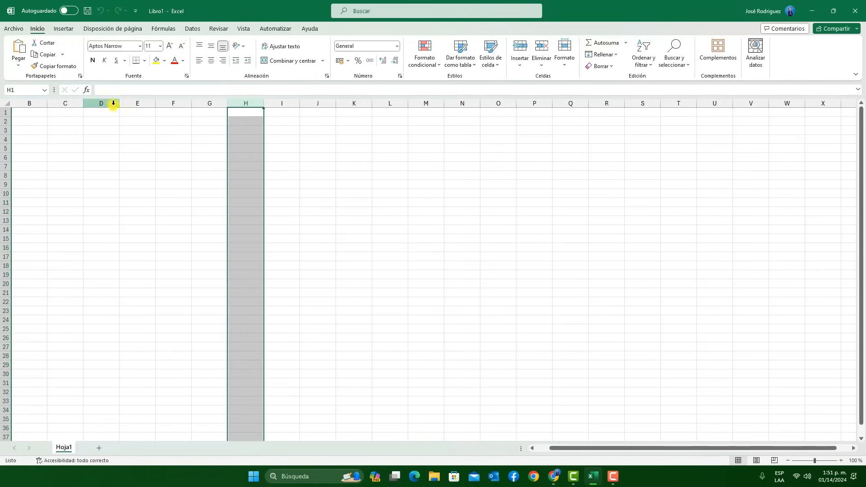
left_click(140, 104)
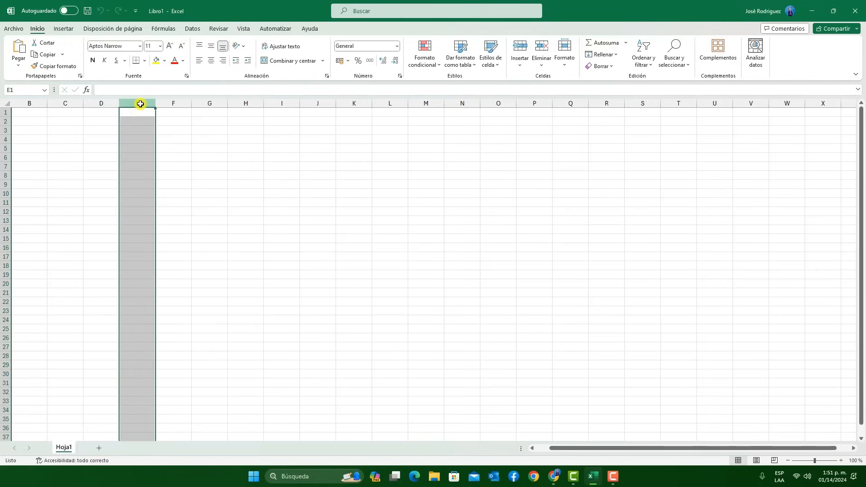
left_click(291, 104)
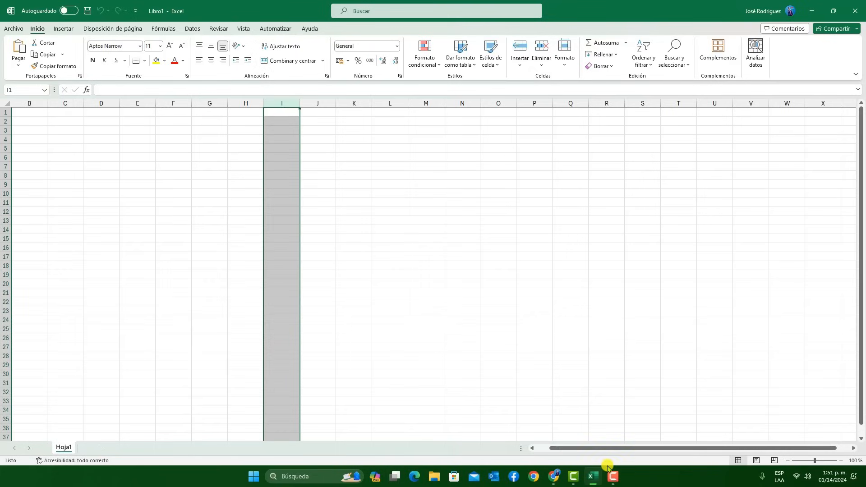
left_click_drag(586, 449, 544, 451)
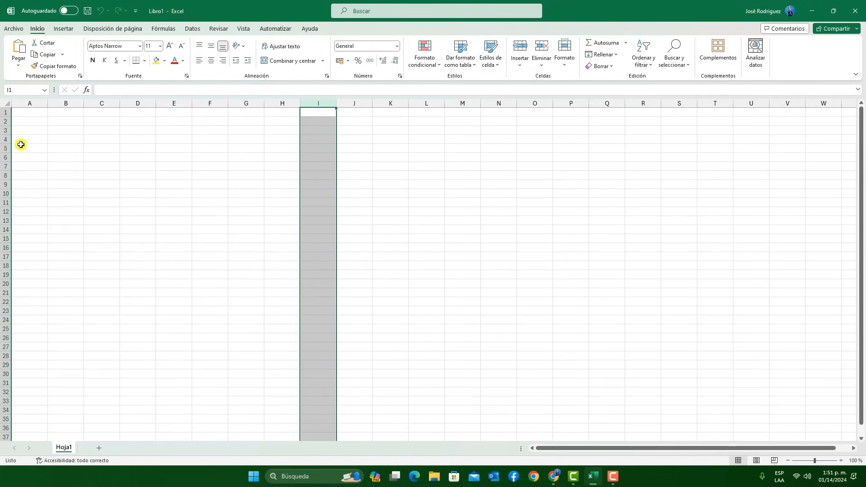
left_click(34, 103)
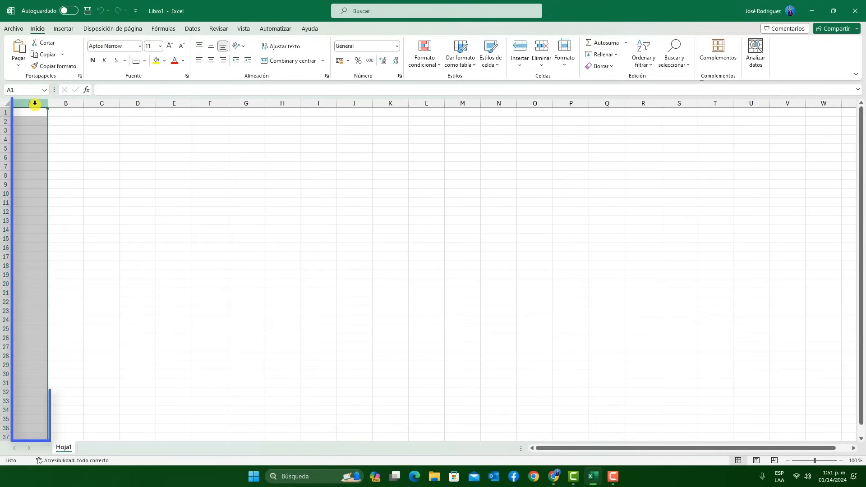
left_click(125, 148)
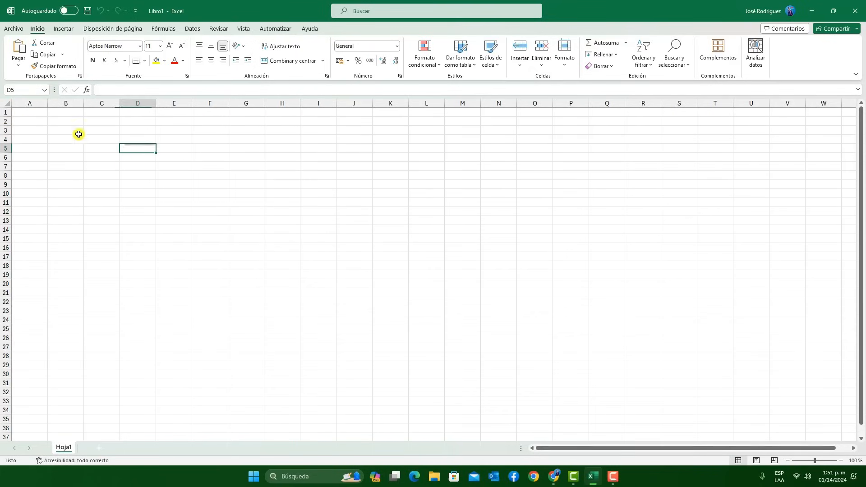
Select rows 2, 1 and 28 one at a time, followed by columns C and D, to show worksheet rows and columns
left_click(4, 121)
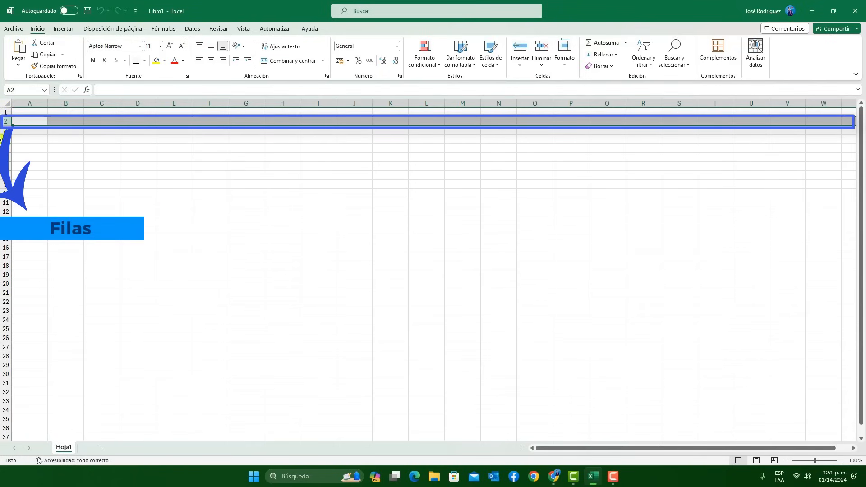
left_click(6, 112)
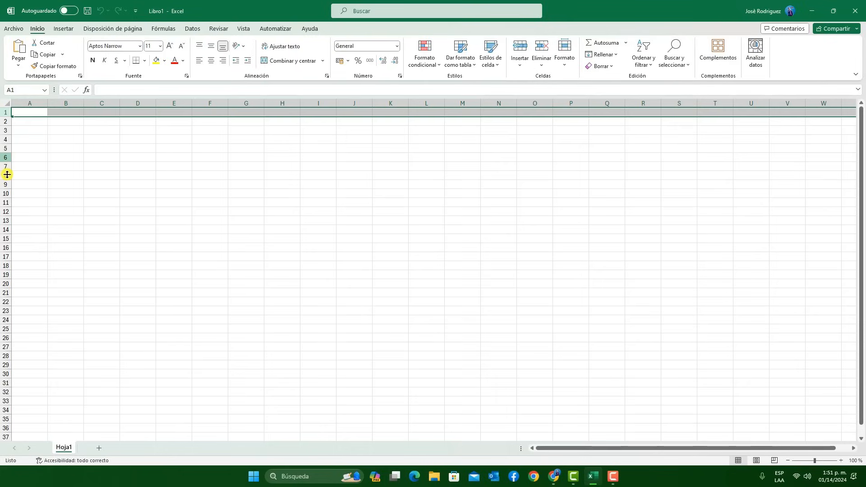
left_click(6, 356)
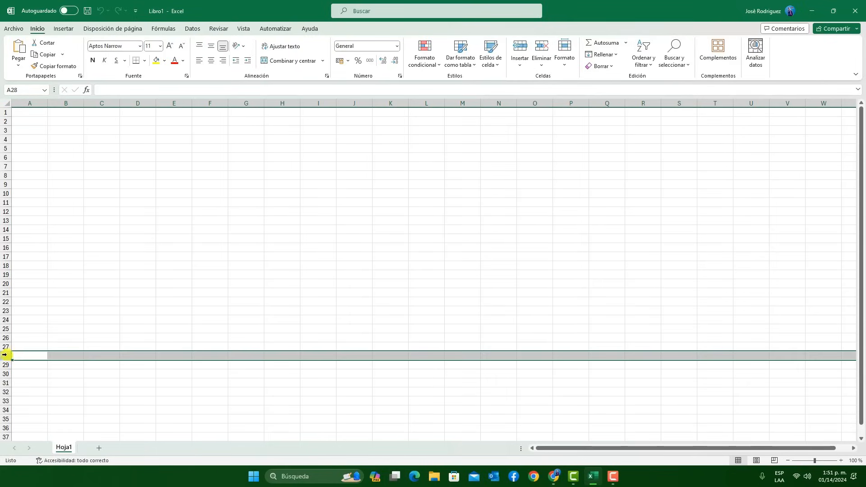
left_click(111, 106)
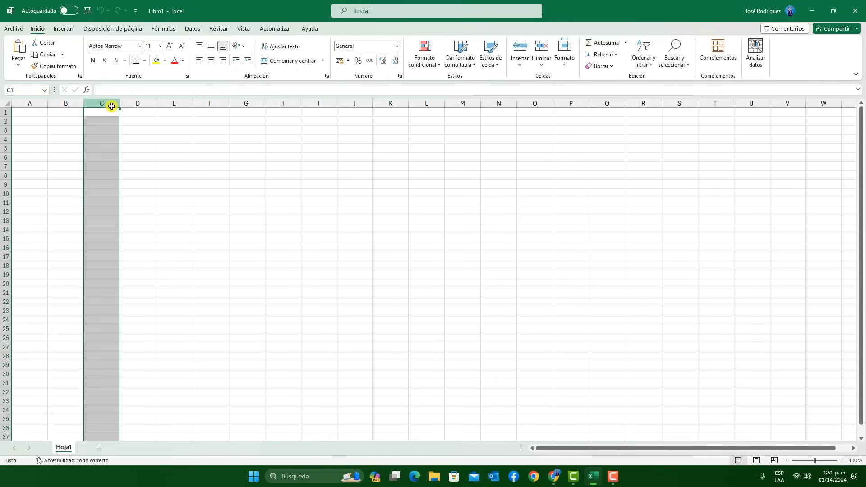
left_click(143, 103)
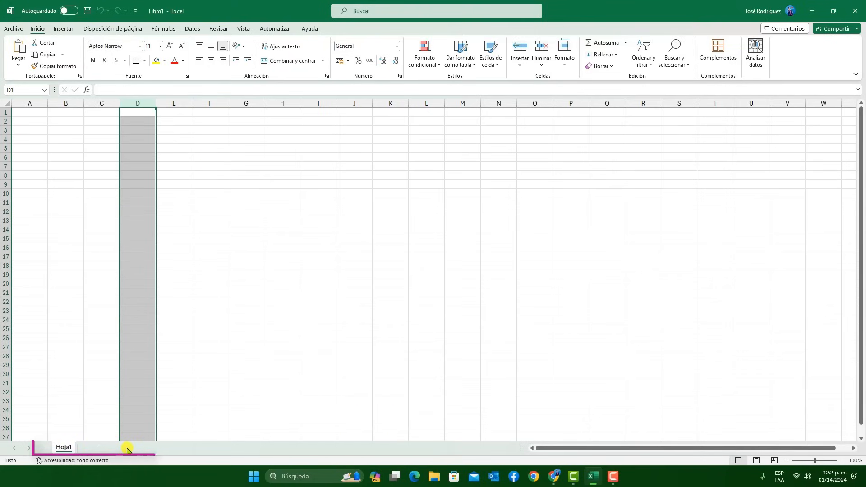
Add two new sheets, Hoja2 and Hoja3, switching between Hoja1 and Hoja2 in between
left_click(103, 449)
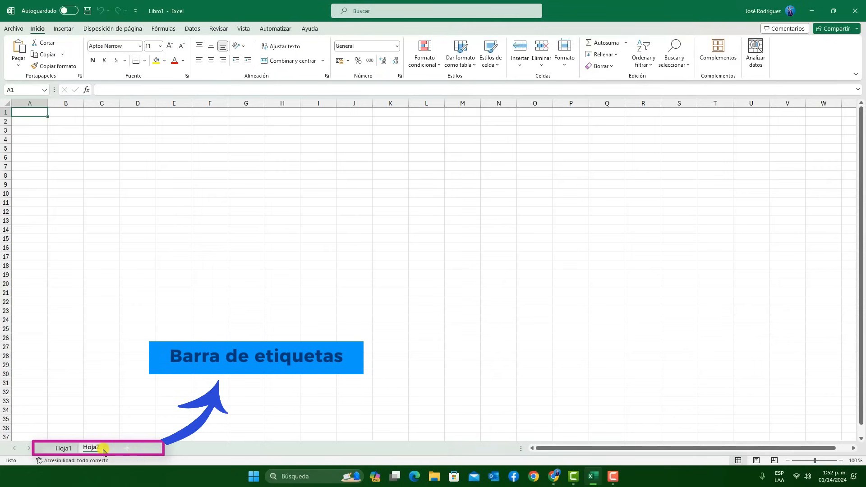
left_click(63, 449)
left_click(92, 448)
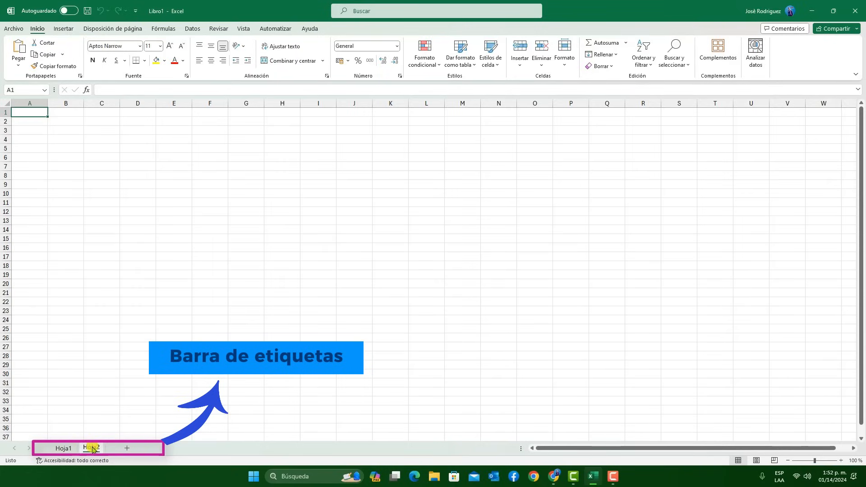
left_click(129, 449)
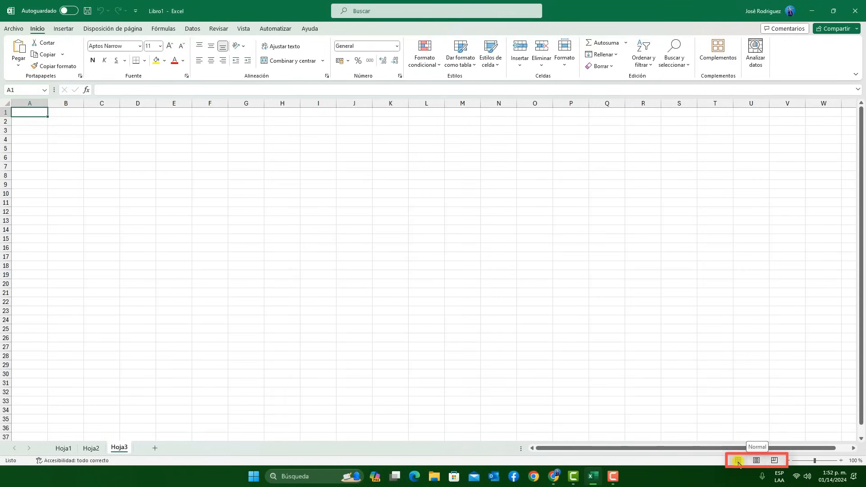
Display Hoja3 in page break preview and return it to the normal view
left_click(771, 461)
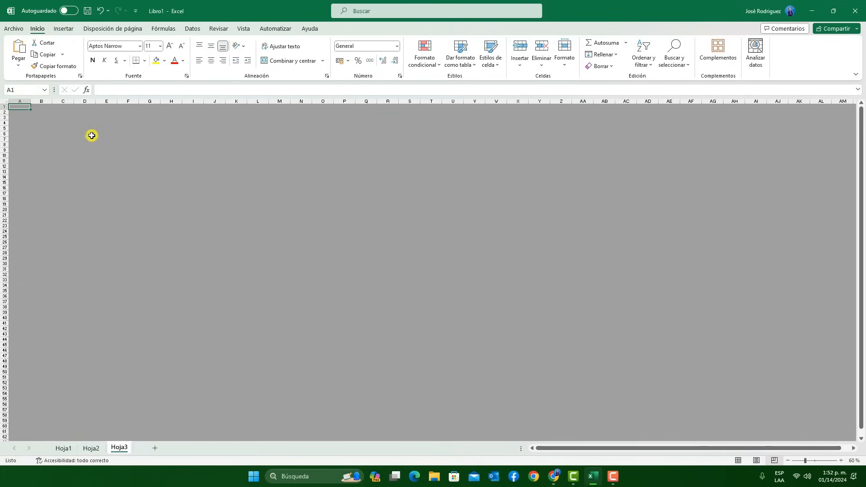
left_click(738, 461)
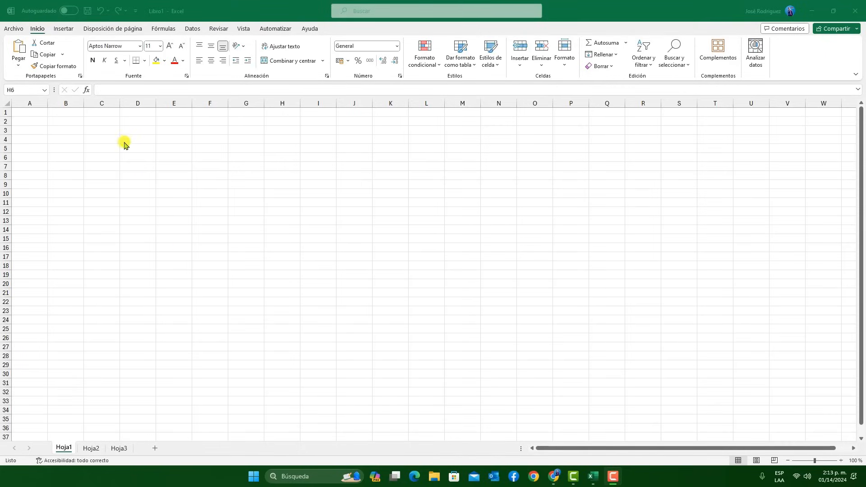
Select cells F5 and K13 on Hoja1, and a block of cells from E6 to J19
left_click(209, 149)
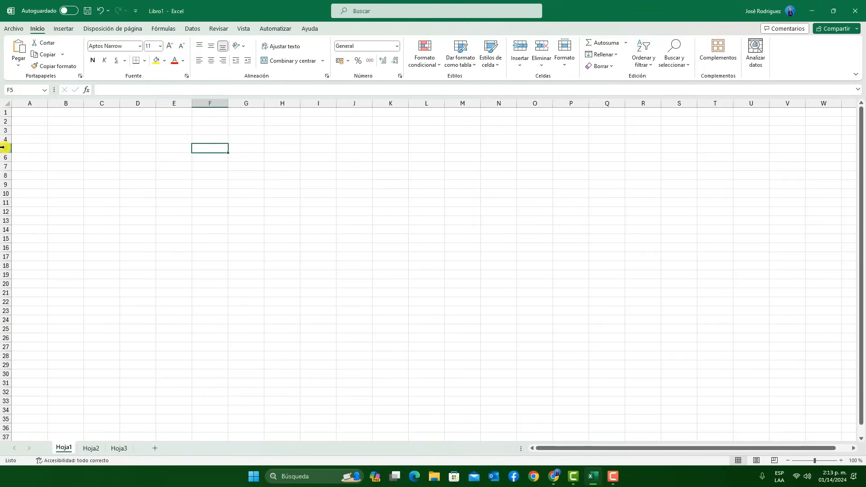
left_click(387, 221)
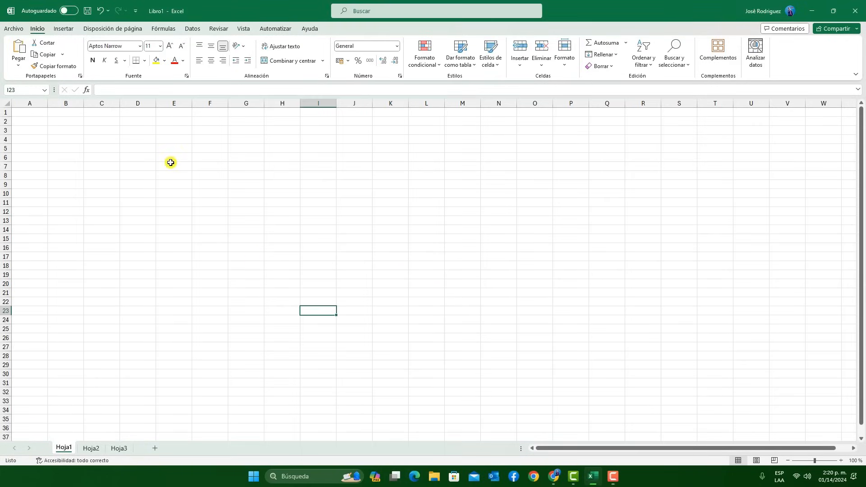
left_click_drag(170, 159, 352, 283)
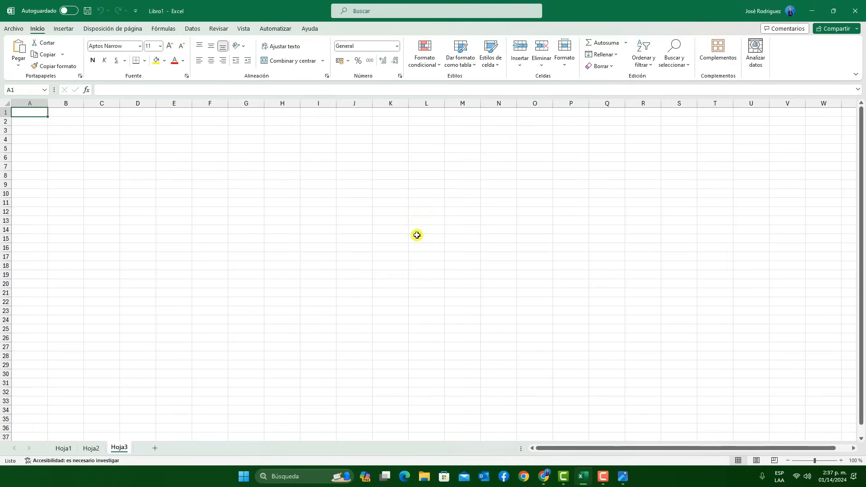
Consult the keyboard image teclado.png and jump from A1 to the last column of row 1 on Hoja3
left_click(623, 477)
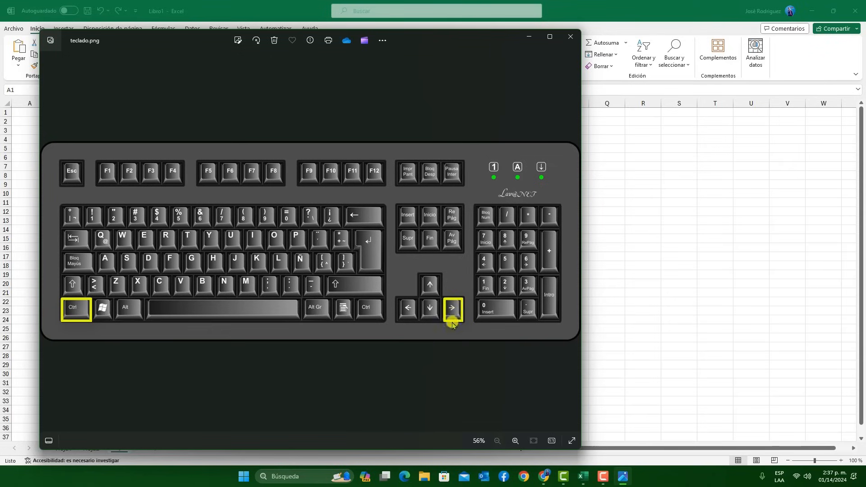
left_click(571, 36)
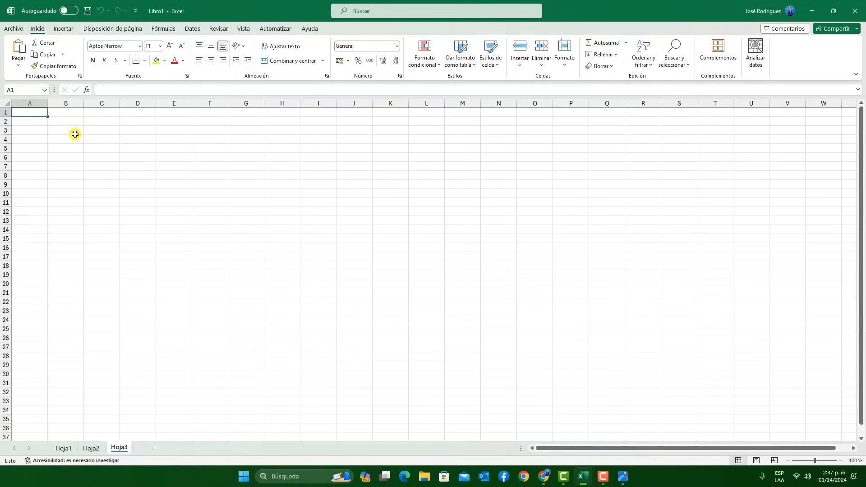
key("ctrl+Right")
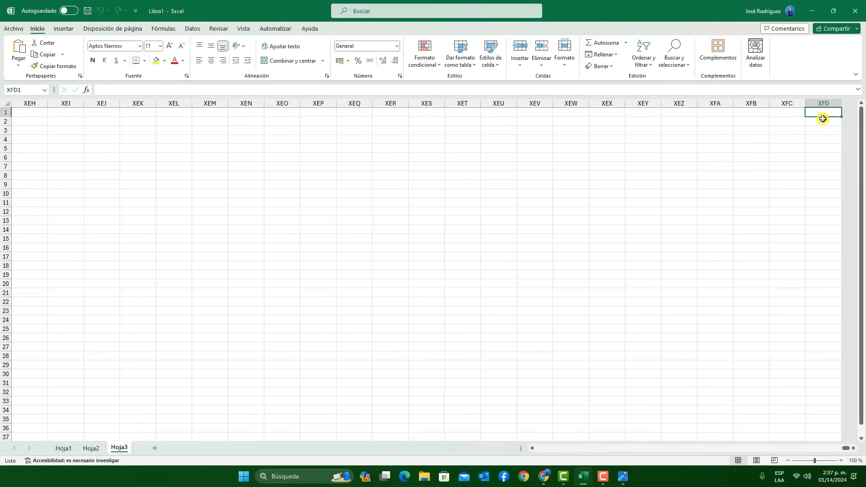
Go back to cell A1 and repeat the jump to the last column of row 1
left_click_drag(845, 449, 512, 458)
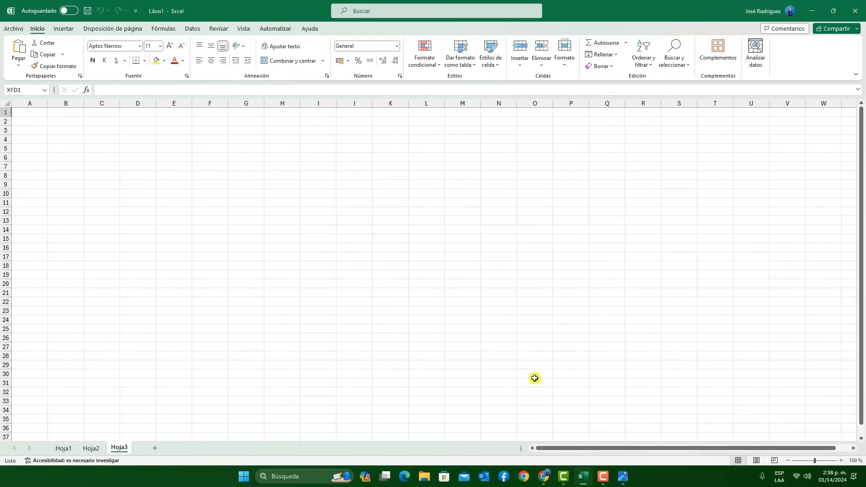
left_click(37, 114)
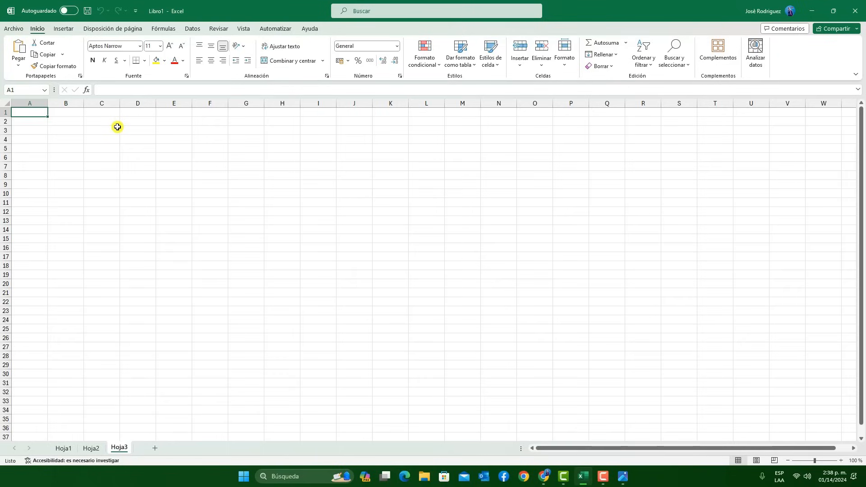
key("ctrl+Right")
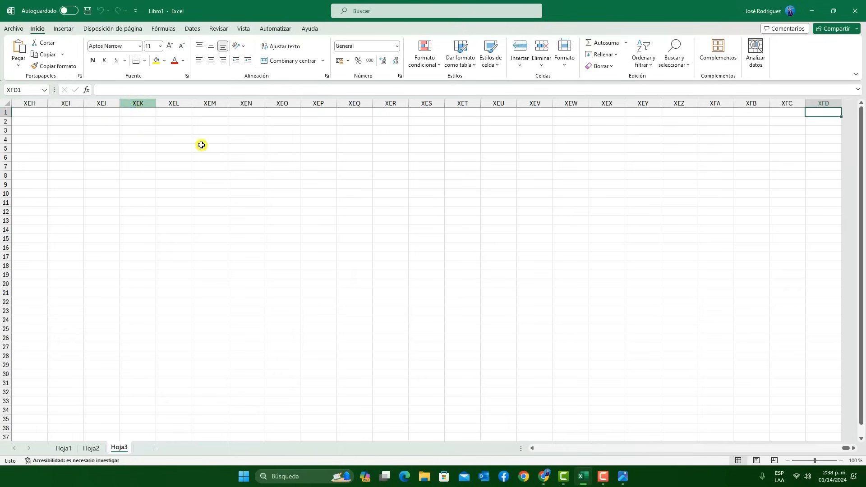
Consult teclado.png again, jump from A1 to the last row of column A, and return to A1
left_click(622, 477)
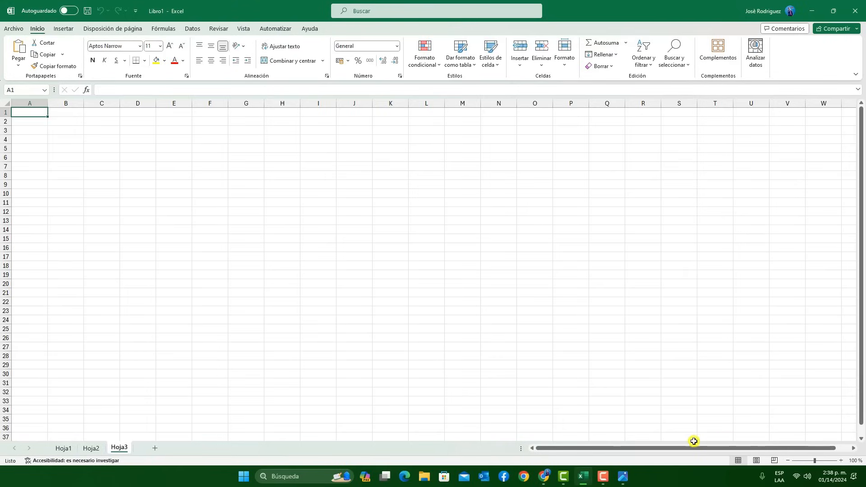
left_click(623, 477)
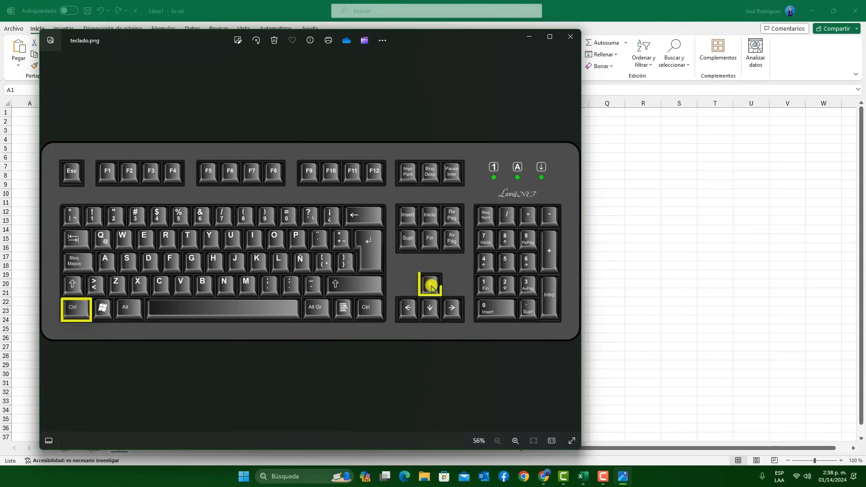
left_click(529, 37)
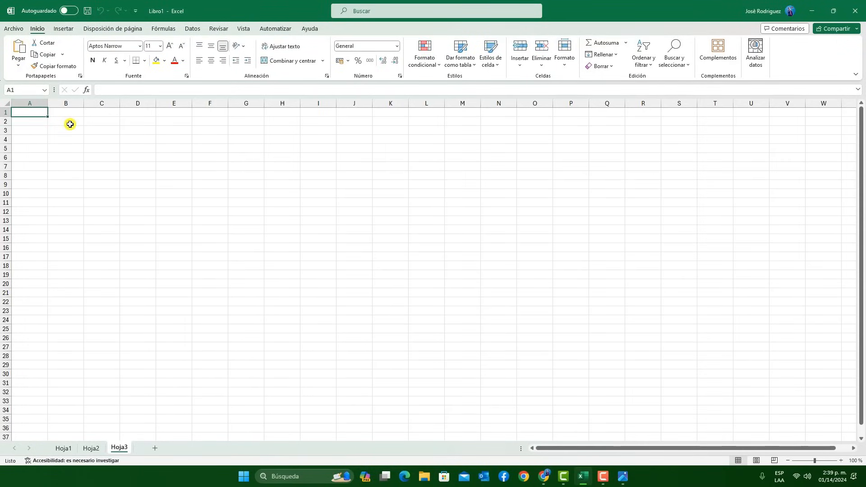
key("ctrl+Down")
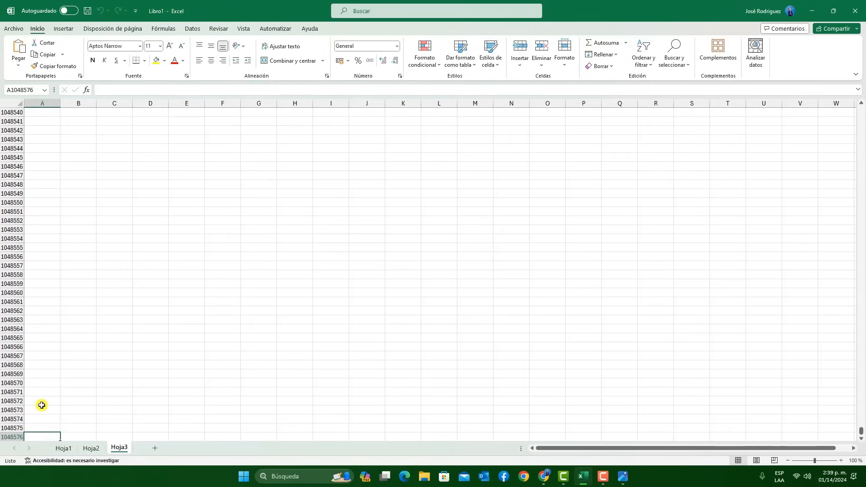
key("ctrl+Home")
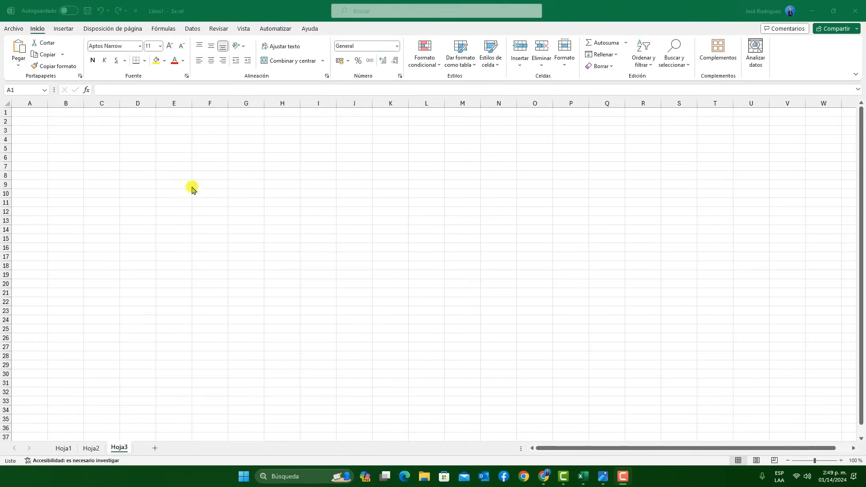
Start saving the workbook, review the suggested file name and locations, and open the full Guardar como options
left_click(136, 12)
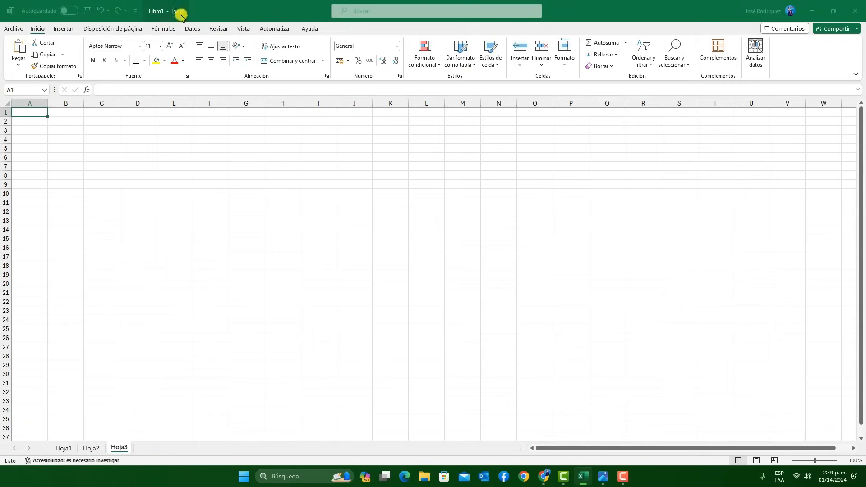
key("ctrl+s")
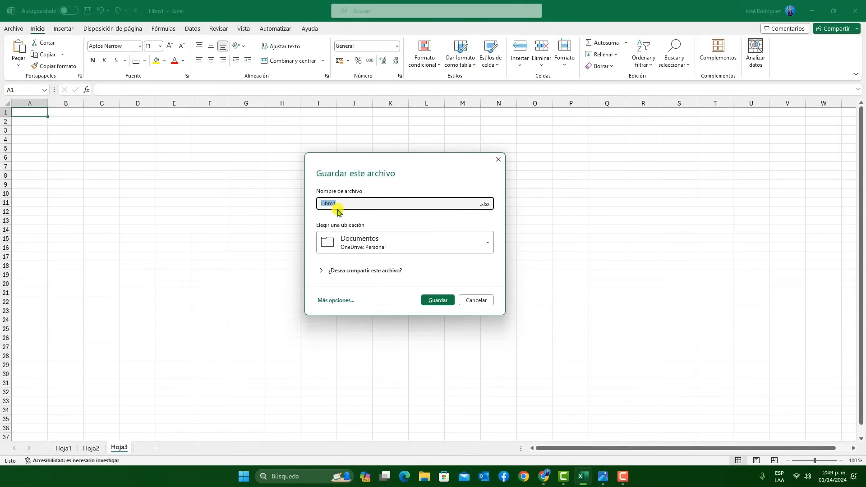
left_click_drag(371, 203, 317, 204)
left_click(354, 246)
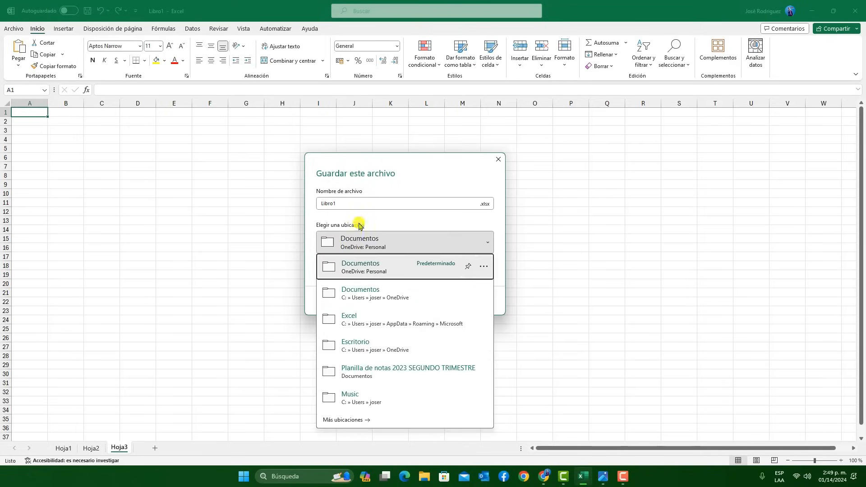
left_click(406, 246)
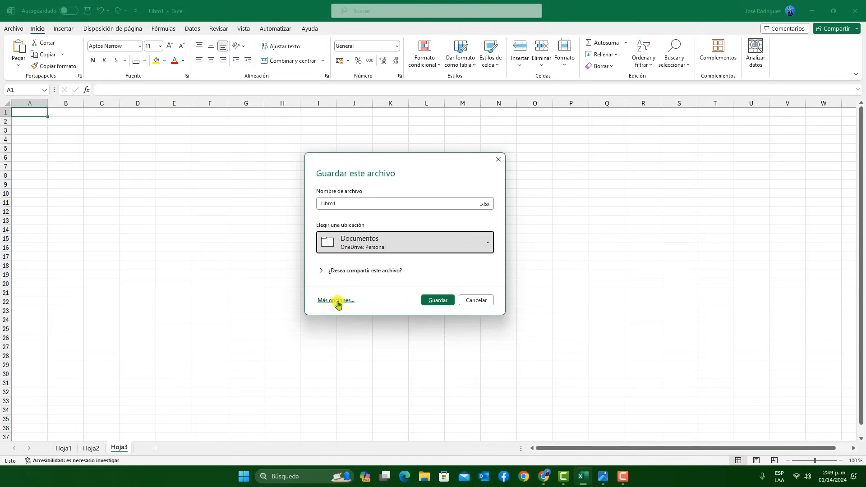
left_click(338, 304)
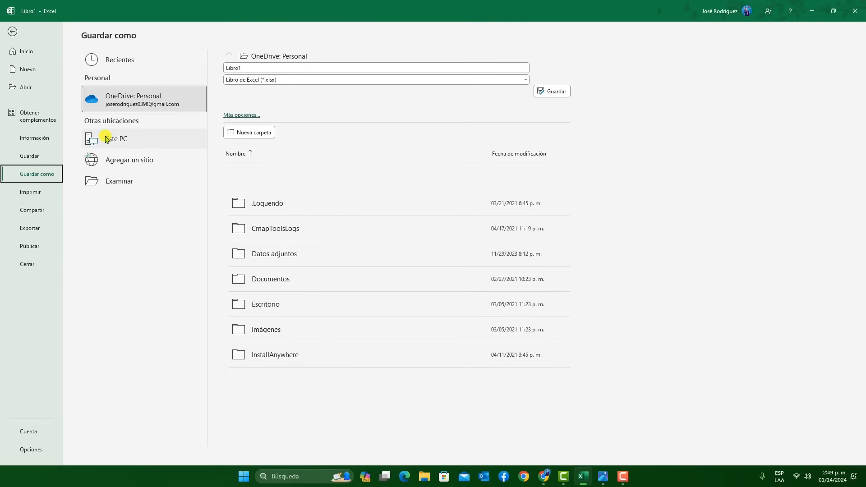
Save the workbook in the Escritorio folder as LIBRO DE CURSO BASICO, and save it again
left_click(130, 187)
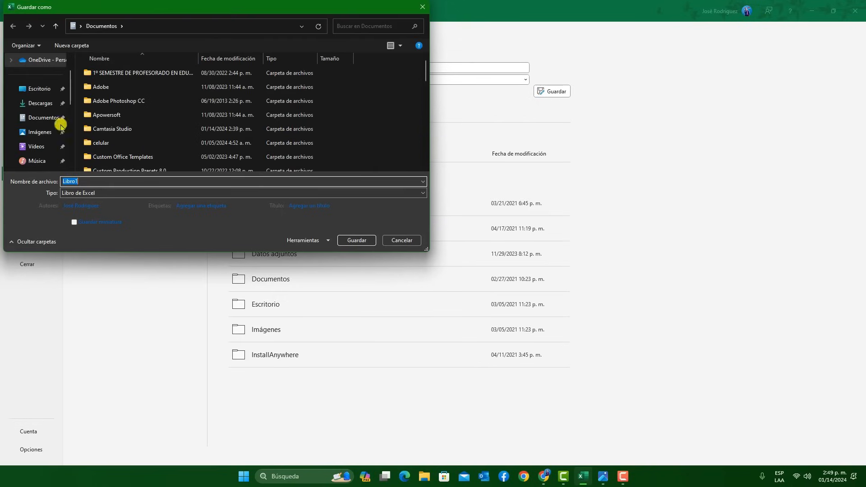
scroll(49, 118, "down", 3)
scroll(43, 136, "up", 4)
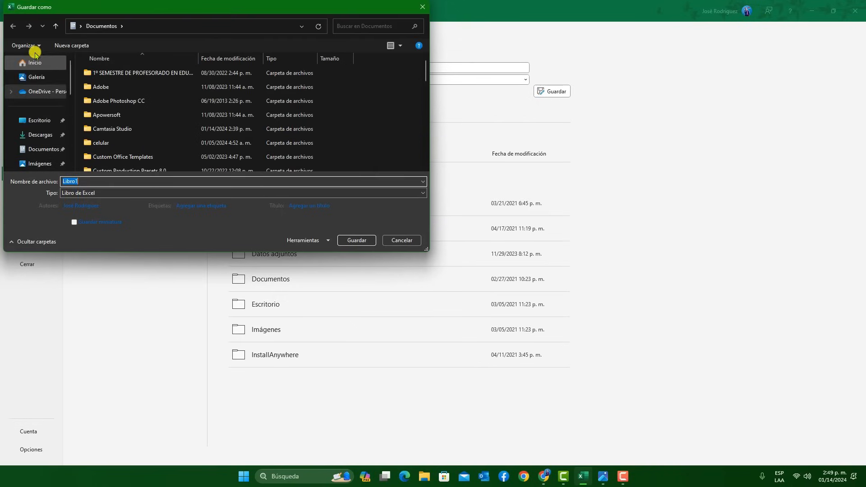
left_click(45, 125)
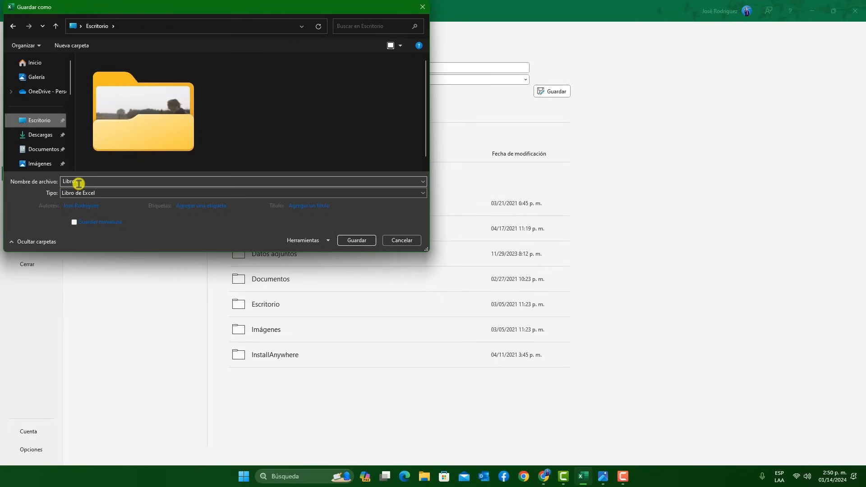
left_click_drag(84, 181, 54, 181)
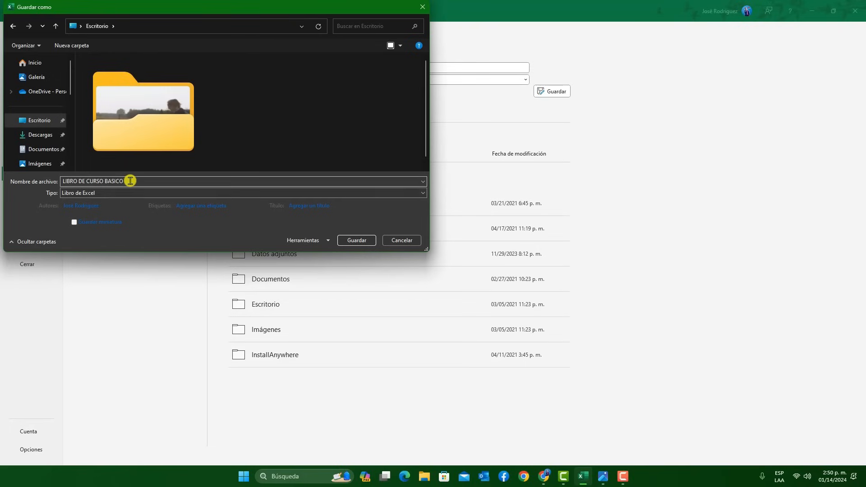
left_click(354, 240)
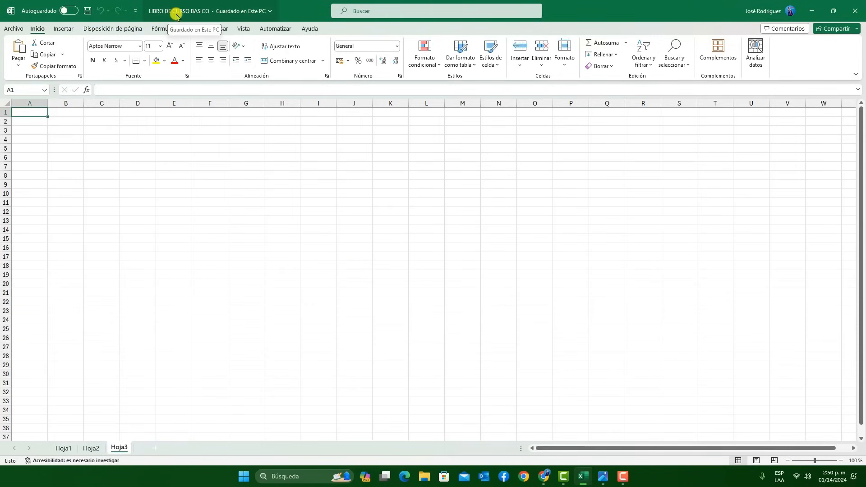
left_click(90, 13)
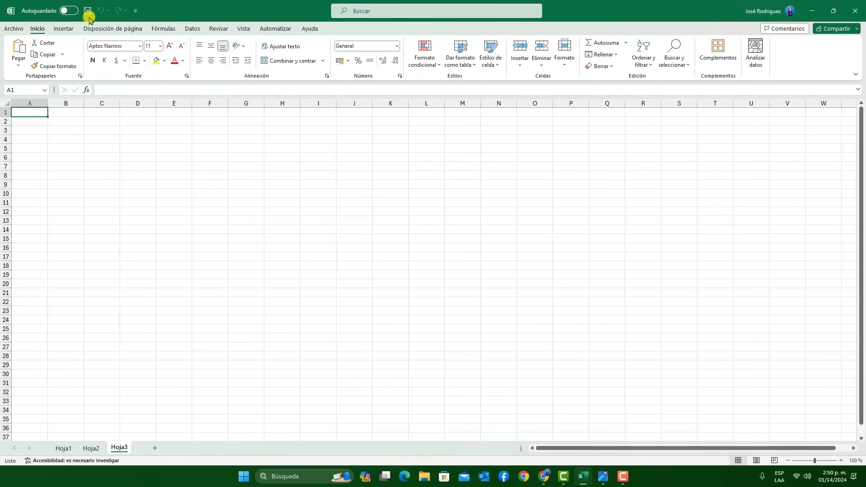
left_click(89, 14)
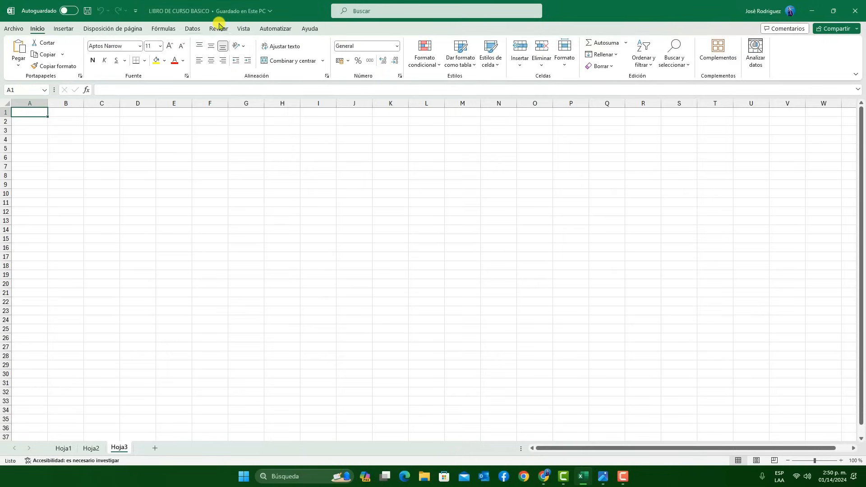
Save the workbook again, check that its file is on the desktop, and return to the workbook
left_click(90, 11)
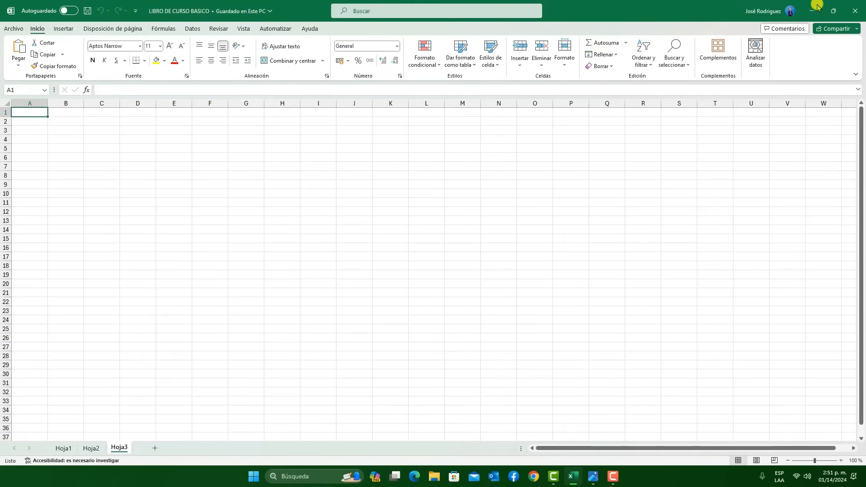
left_click(817, 5)
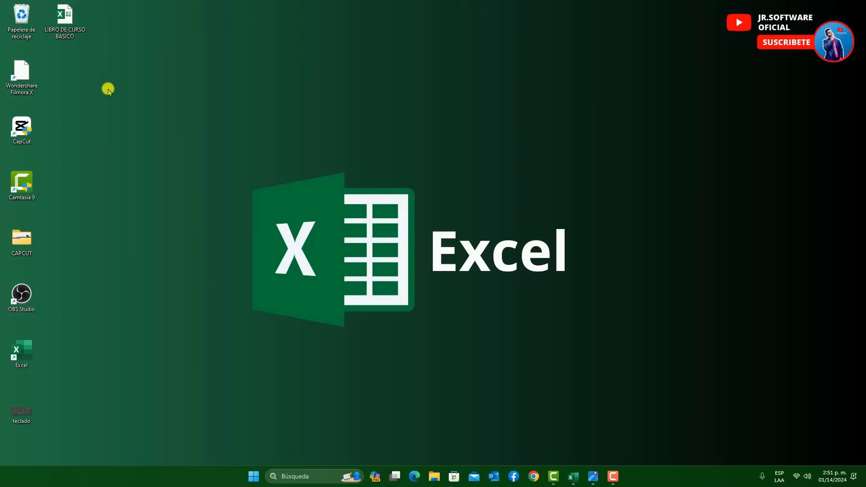
left_click(65, 20)
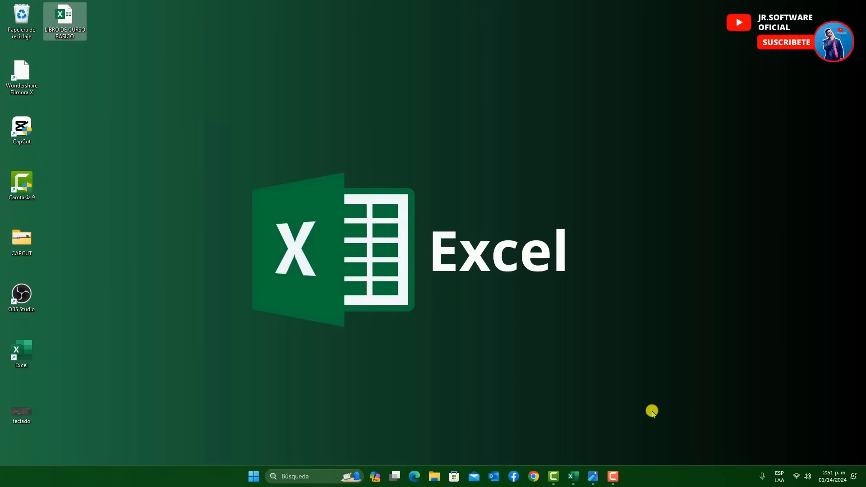
left_click(574, 474)
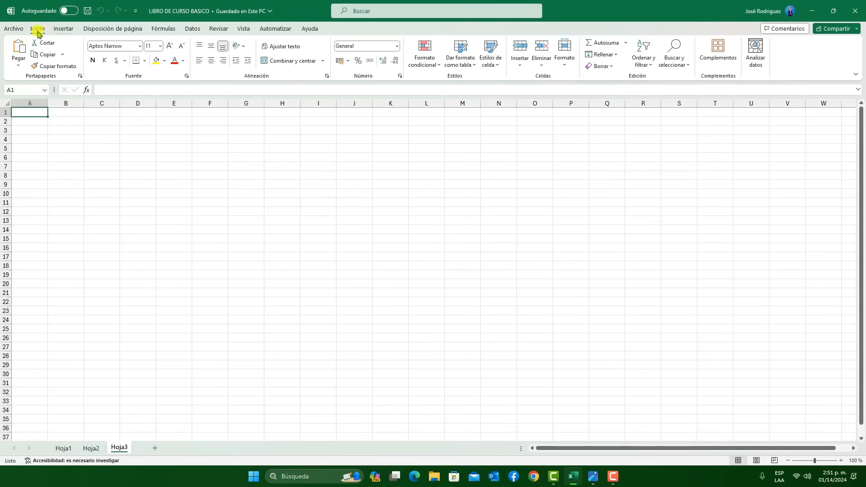
Open the recent PLANTILLA DE 11 G Ciencias from the 2023 SEGUNDO TRIMESTRE folder, look over its grades, and switch back to LIBRO DE CURSO BASICO
left_click(19, 29)
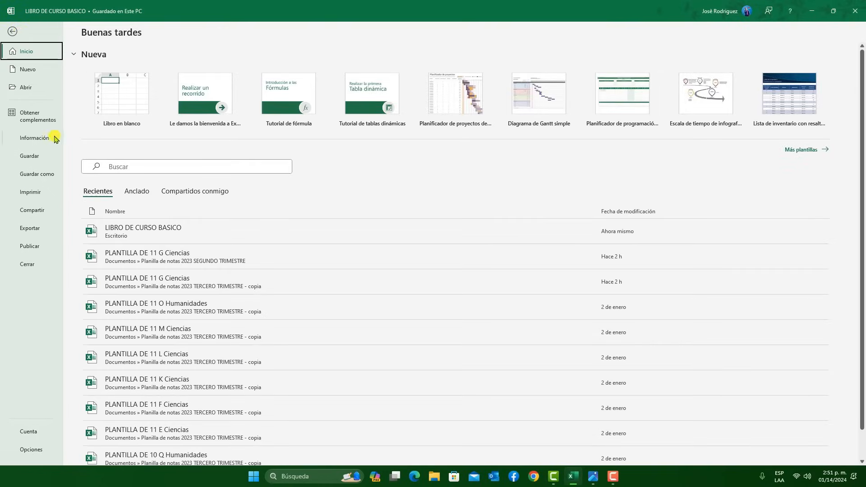
left_click(34, 91)
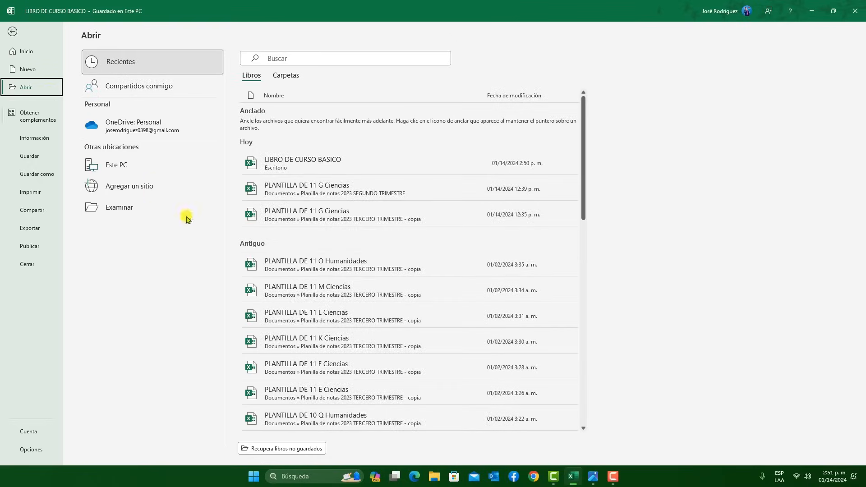
left_click(310, 197)
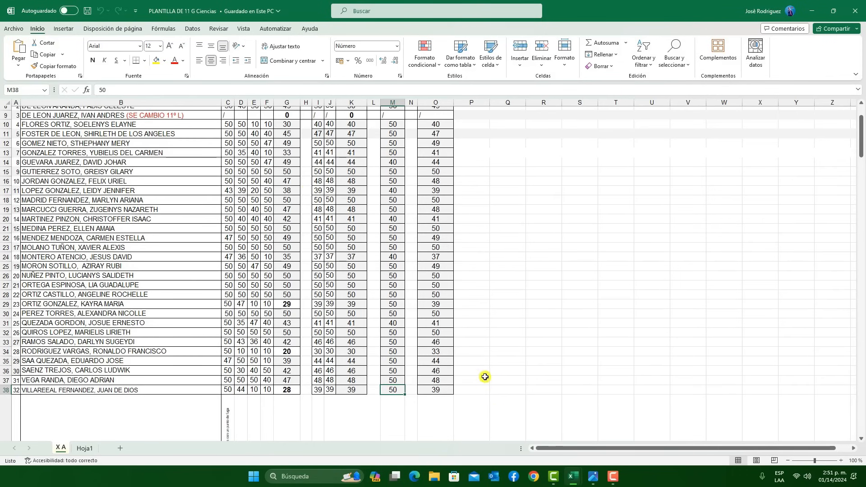
scroll(297, 135, "up", 1)
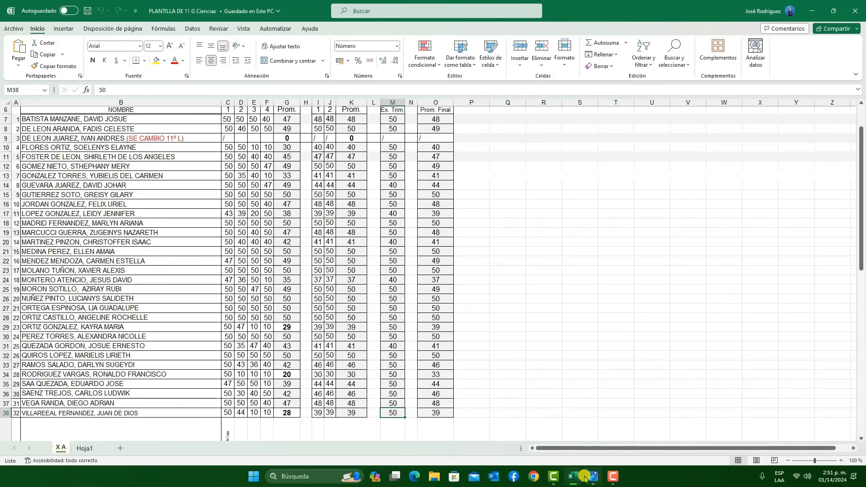
mouse_move(579, 475)
left_click(547, 437)
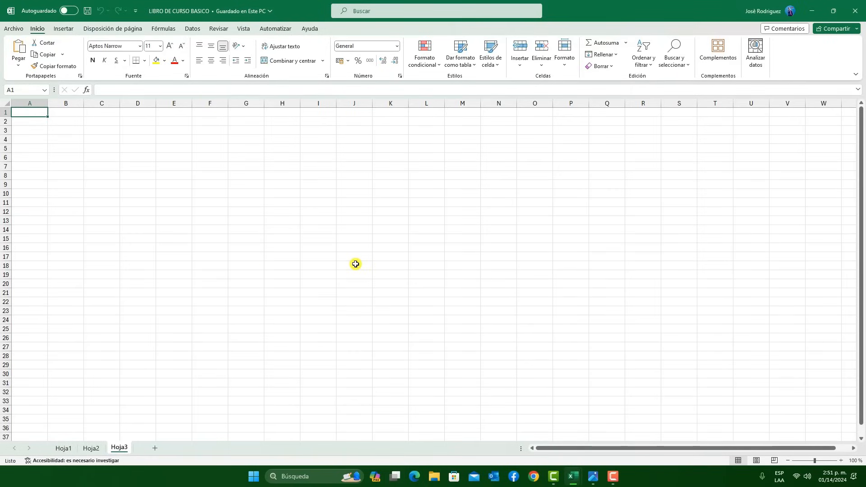
Compare the two open workbooks with Ver en paralelo, scrolling them in sync and then with Desplazamiento sincrónico turned off
left_click(242, 30)
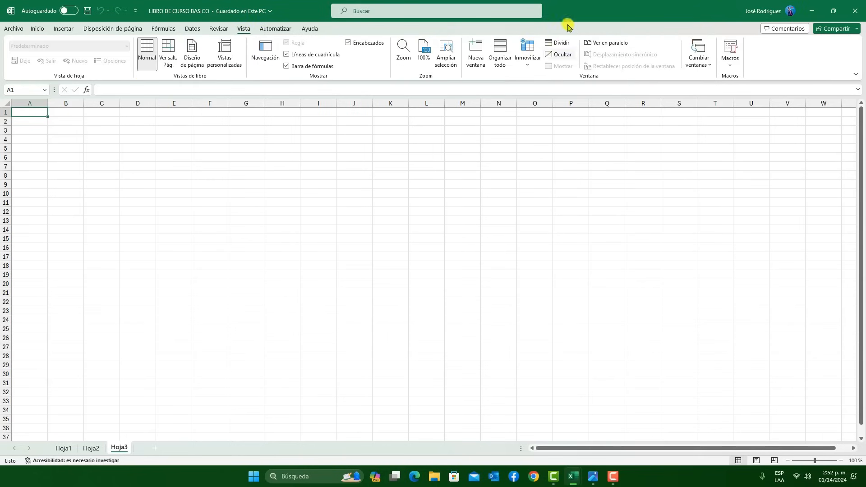
left_click(609, 47)
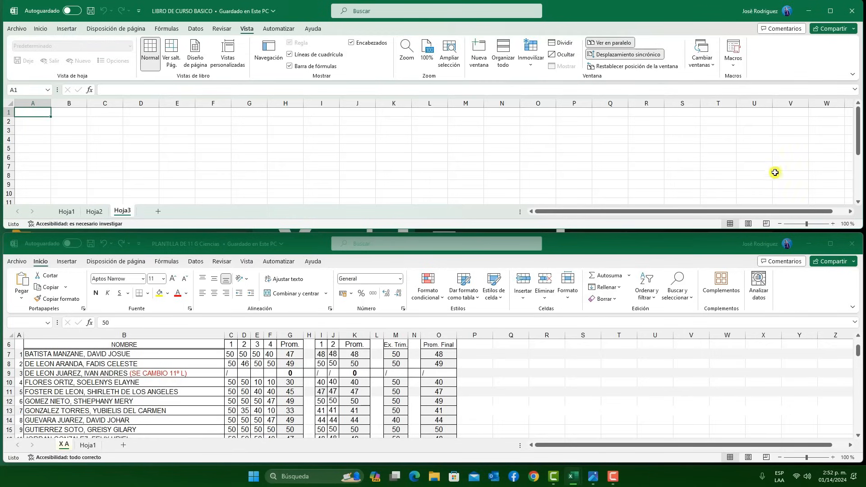
scroll(821, 149, "down", 6)
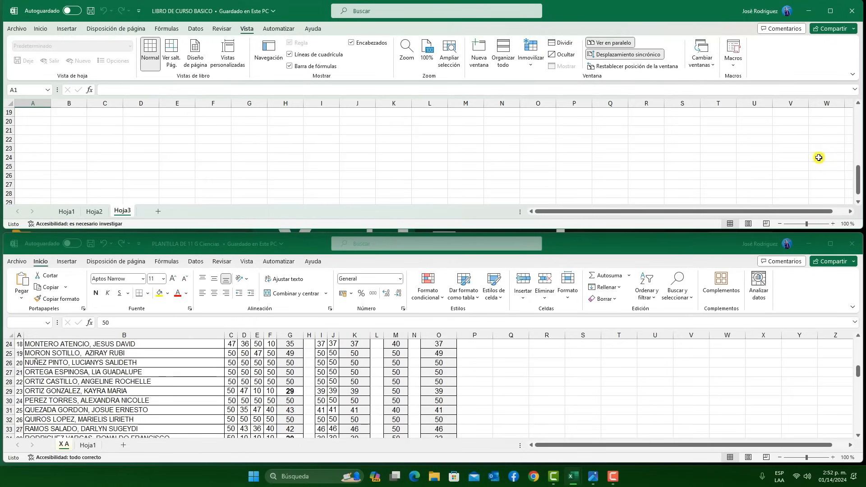
left_click(644, 56)
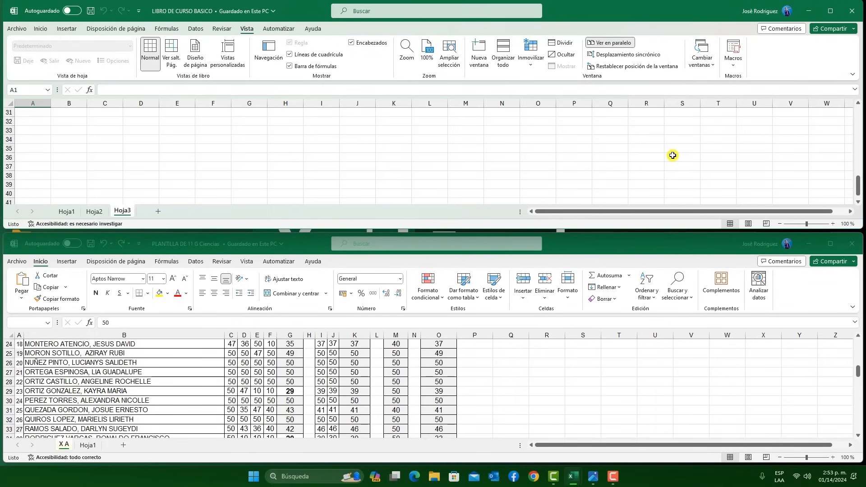
scroll(674, 156, "up", 6)
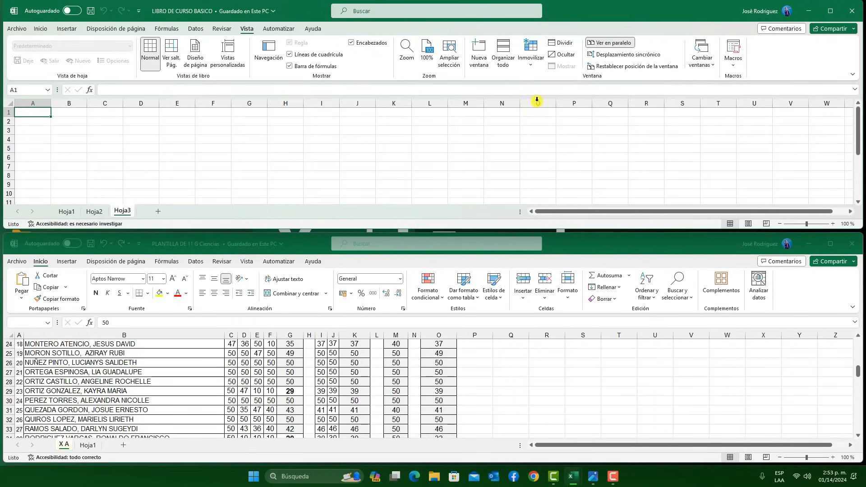
Review the list of open workbook windows, end the side-by-side view, and show the Inicio commands again
left_click(702, 65)
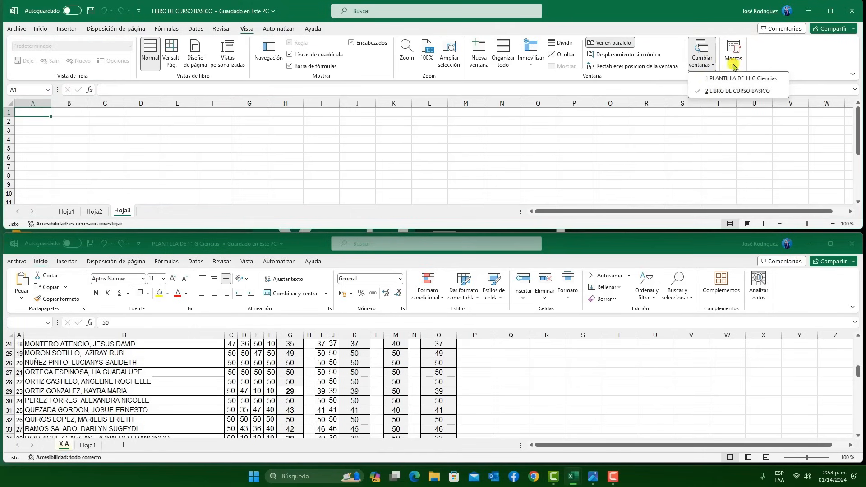
left_click(707, 63)
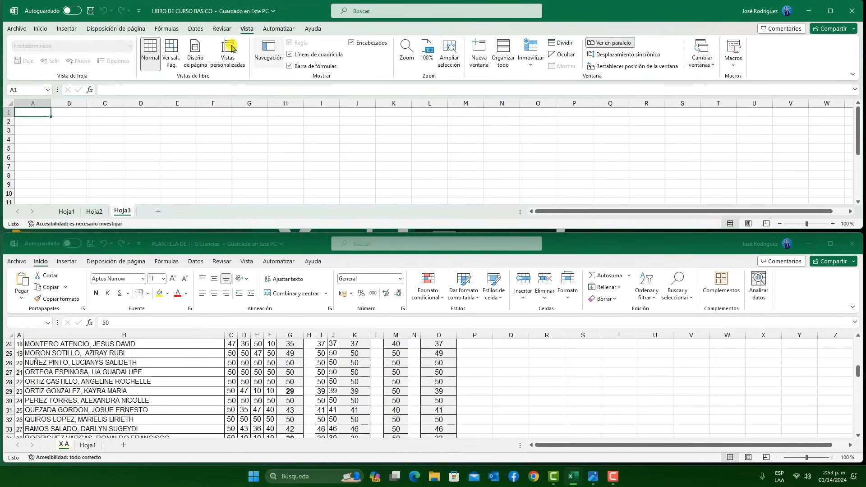
left_click(620, 44)
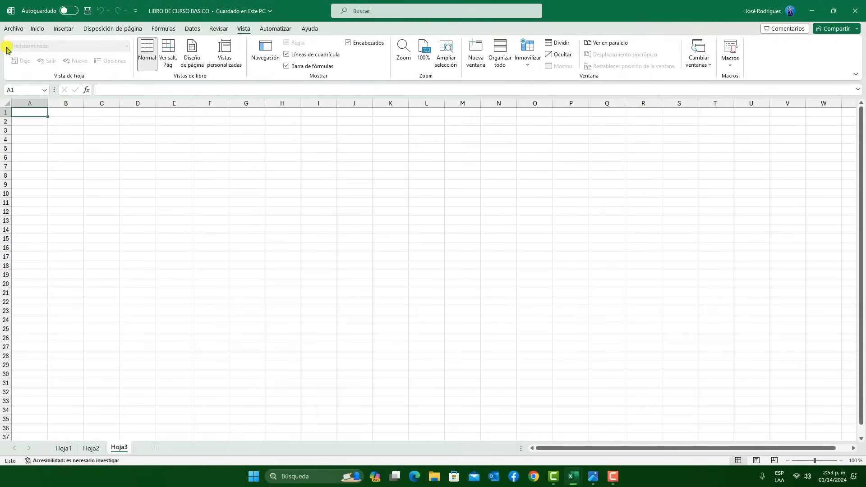
left_click(38, 29)
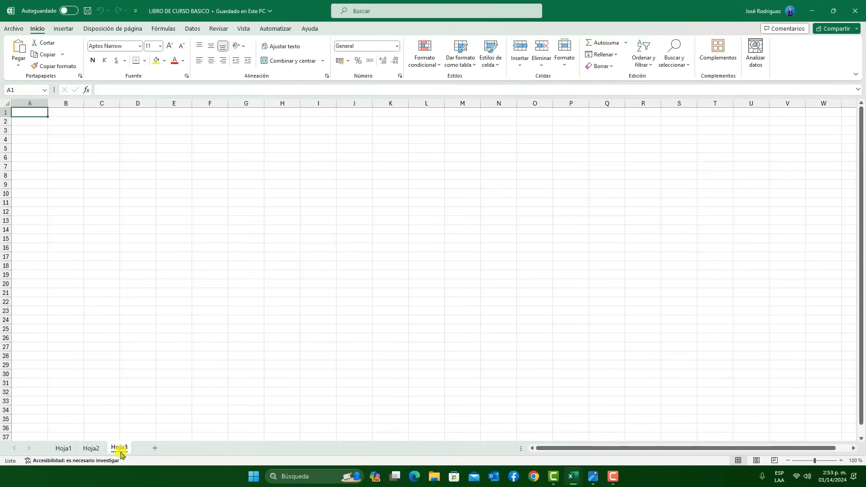
Rename the sheet Hoja1 as SUMA
left_click(62, 451)
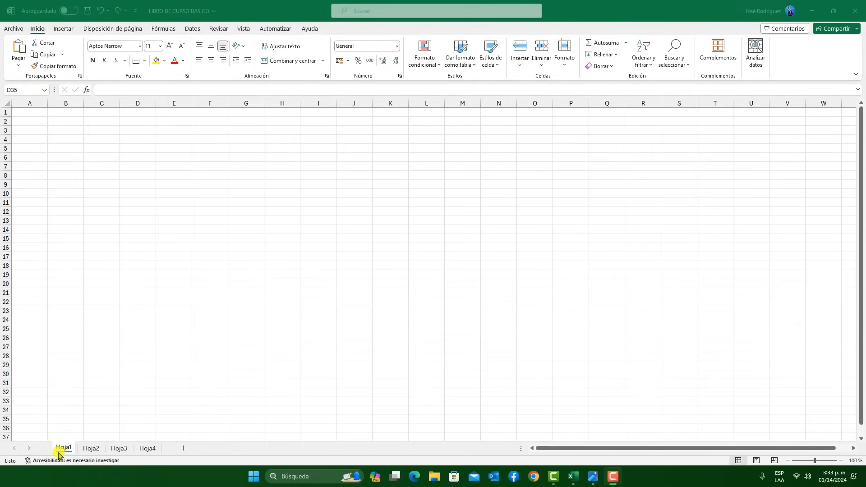
left_click(96, 452)
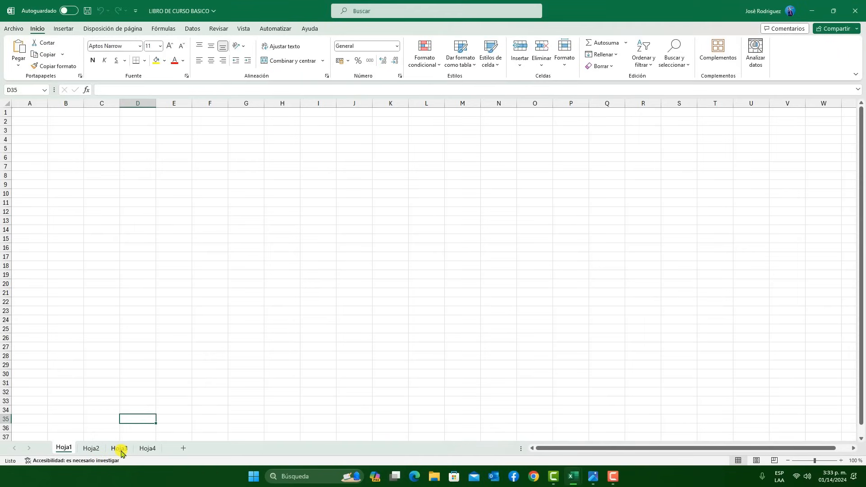
double_click(63, 448)
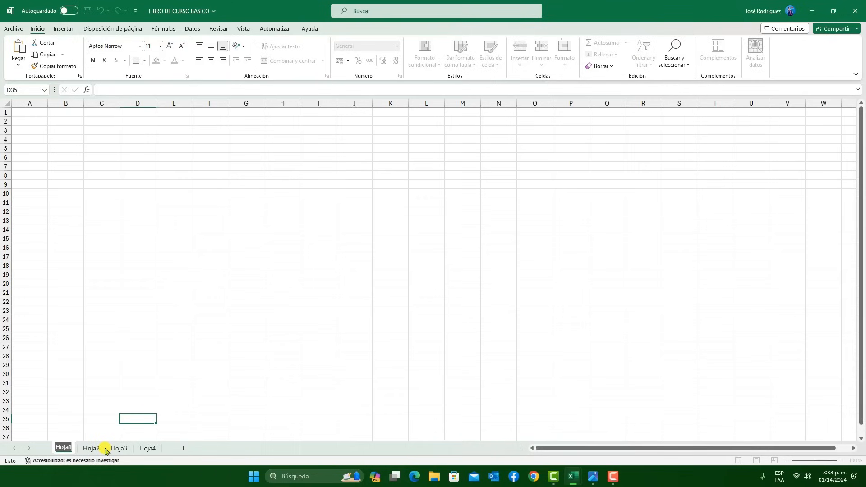
type("SUMA")
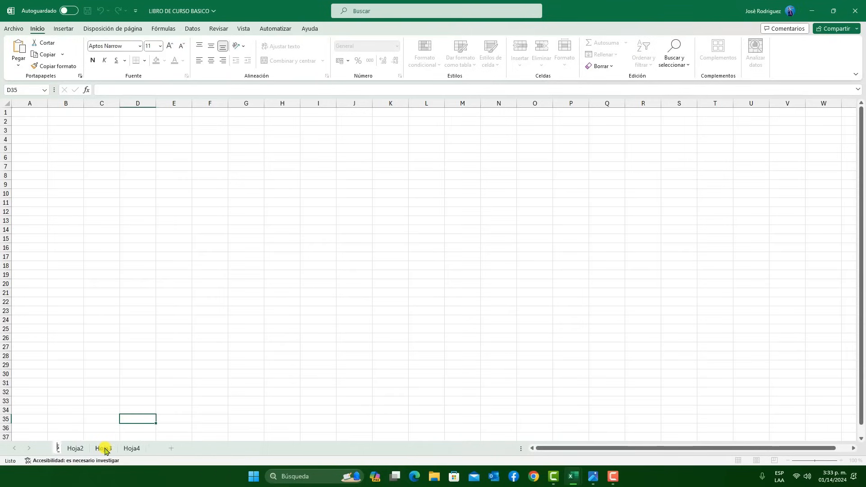
left_click(130, 389)
Rename the sheet Hoja2 as RESTA using the Cambiar nombre command
left_click(94, 449)
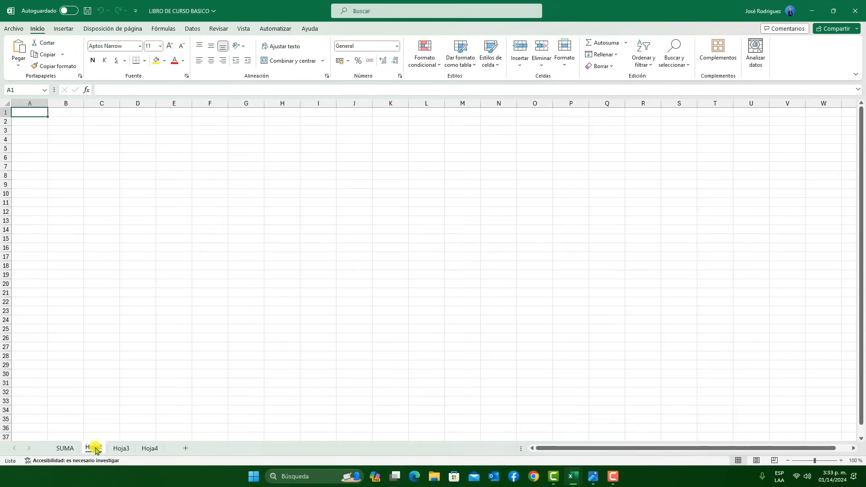
right_click(95, 449)
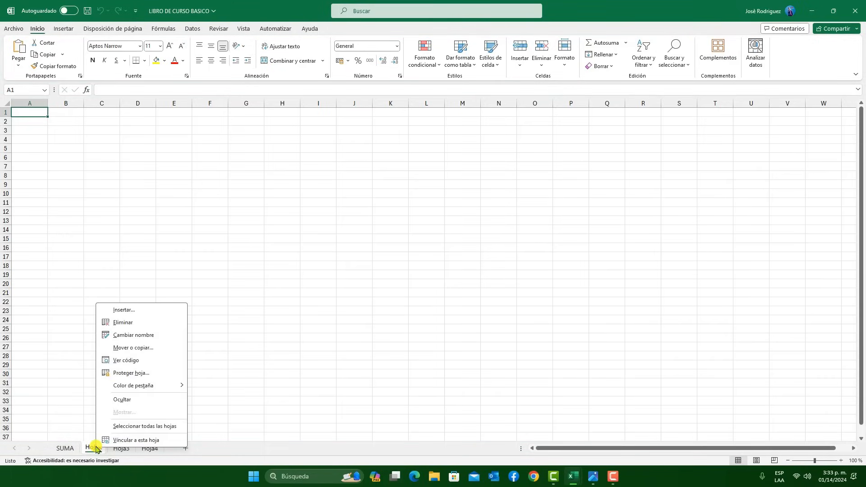
left_click(137, 335)
type("RESTA")
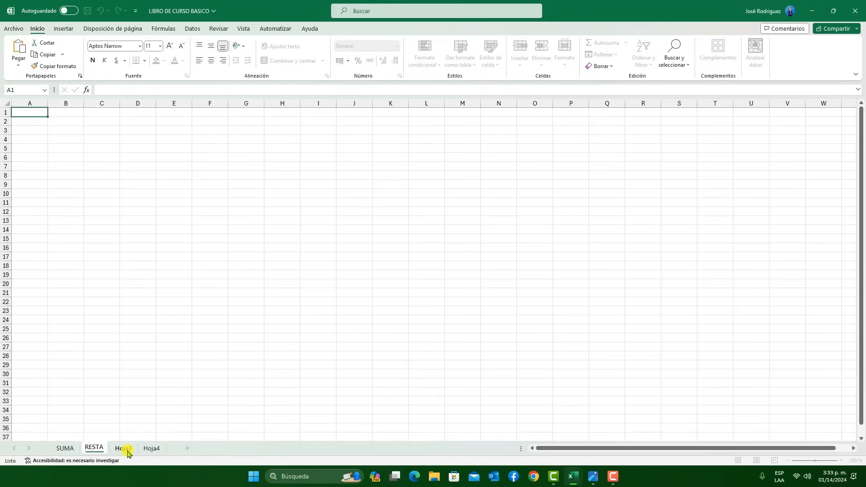
Rename the sheet Hoja3 as MULTIPLICACION
left_click(127, 453)
double_click(128, 452)
type("M")
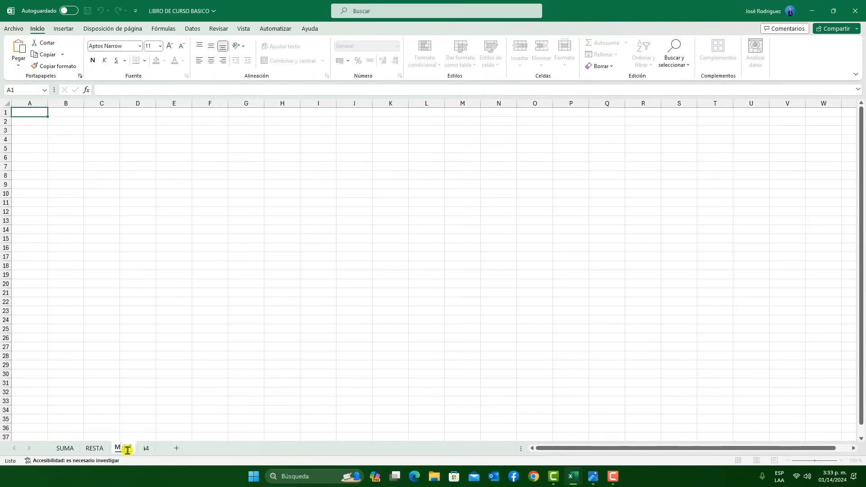
type("ULTIPLICACION")
Rename the sheet Hoja4 as DIVISION
left_click(188, 450)
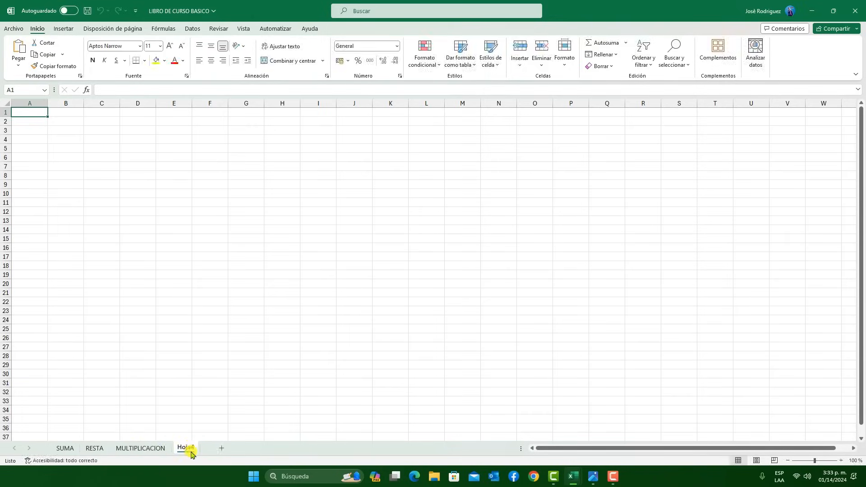
double_click(189, 449)
type("D")
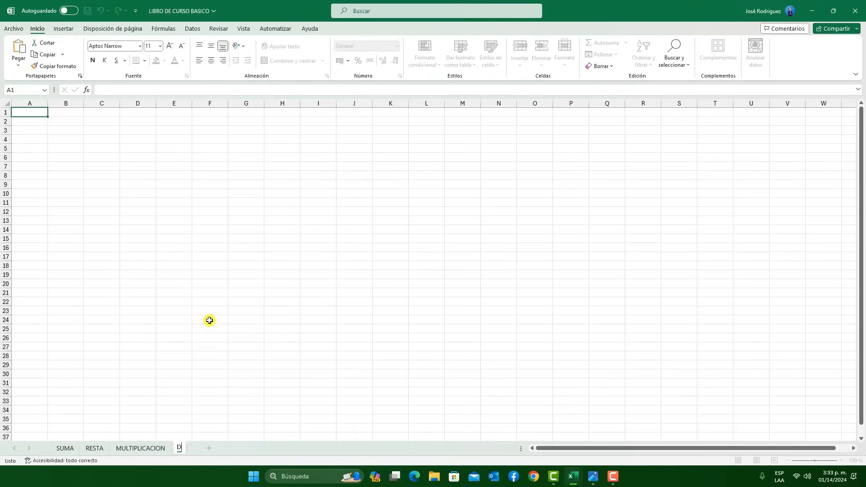
type("IVISION")
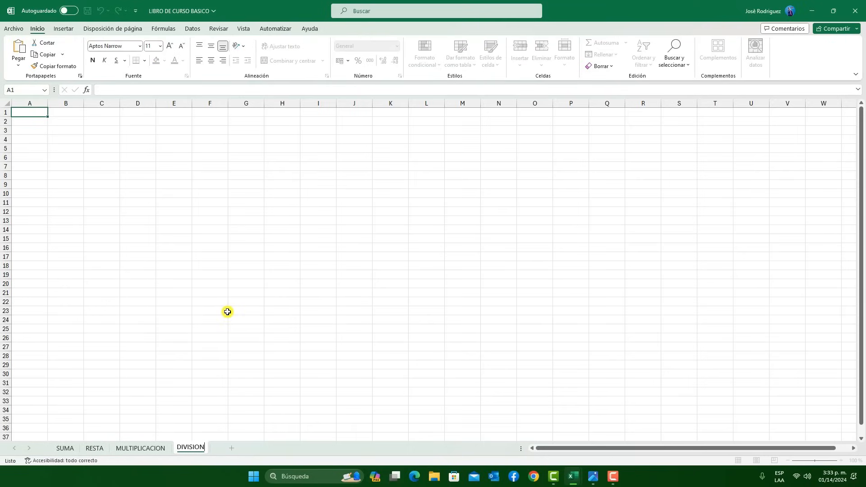
left_click(225, 312)
Set the tab colour of the SUMA sheet to standard yellow
left_click(67, 449)
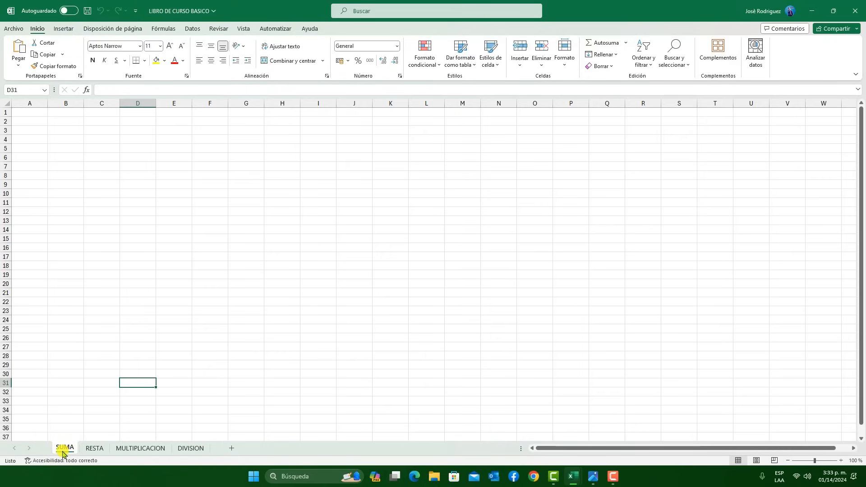
right_click(66, 451)
left_click(66, 451)
right_click(65, 451)
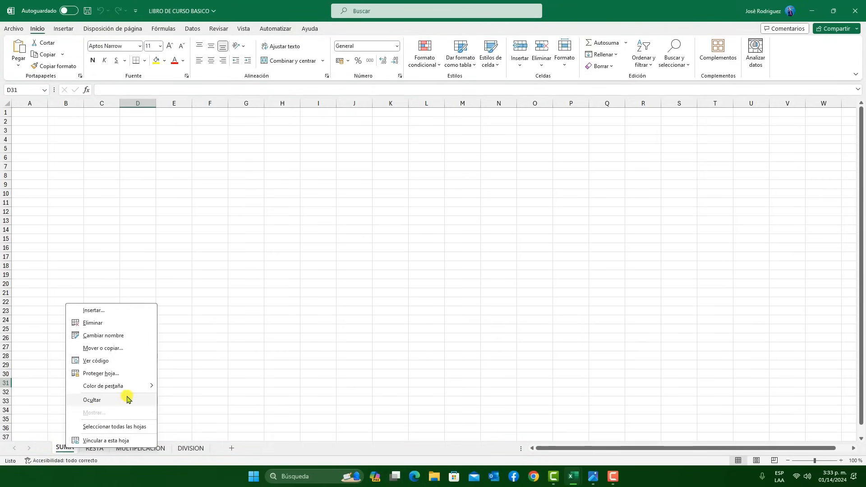
mouse_move(138, 389)
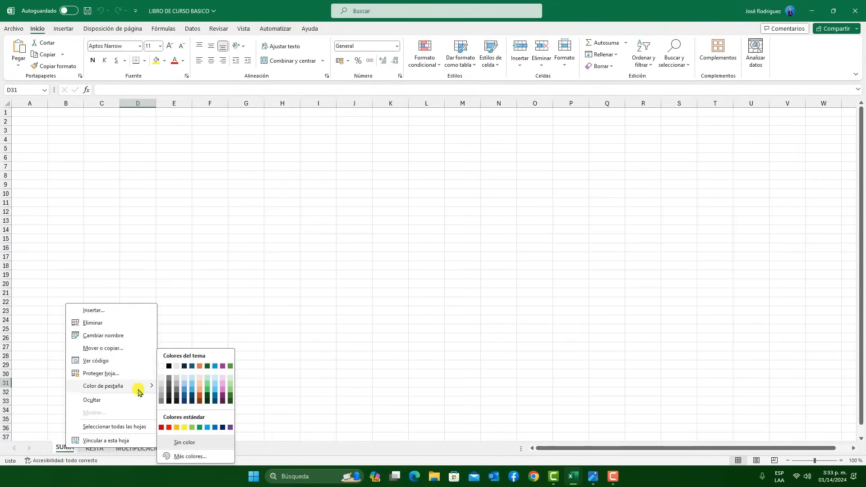
left_click(183, 429)
Set the tab colour of the RESTA sheet to standard green
left_click(96, 449)
right_click(99, 449)
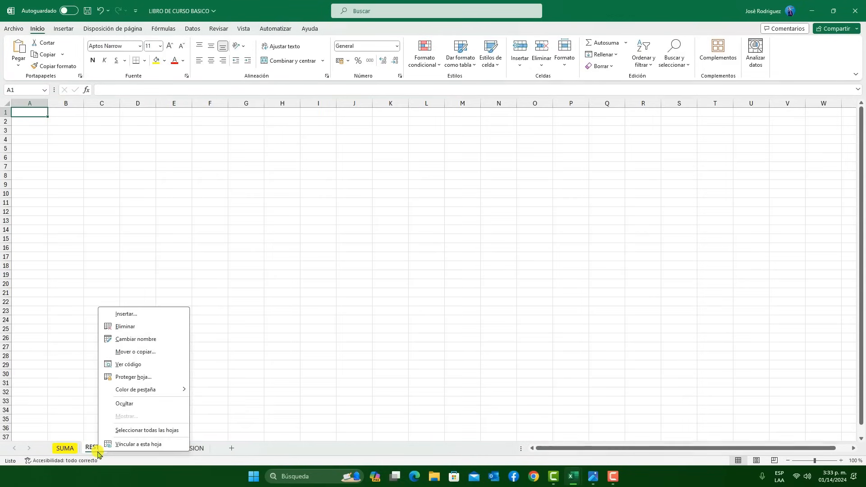
mouse_move(187, 389)
left_click(233, 428)
Set the tab colour of the MULTIPLICACION sheet to a standard blue
left_click(140, 449)
right_click(140, 449)
mouse_move(221, 385)
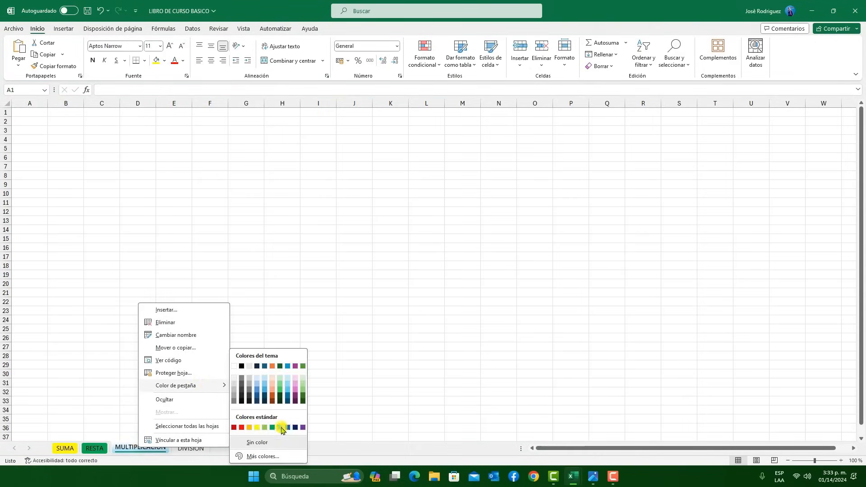
left_click(286, 429)
Give the DIVISION sheet's tab one of the standard colours
left_click(190, 449)
right_click(191, 449)
mouse_move(271, 385)
left_click(295, 429)
left_click(137, 392)
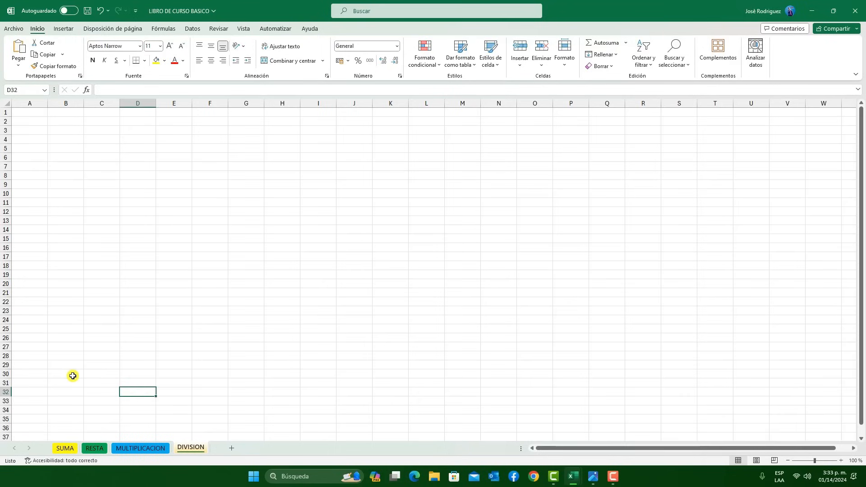
Switch between the MULTIPLICACION, SUMA and RESTA sheets to review the tab colours
left_click(74, 377)
left_click(146, 449)
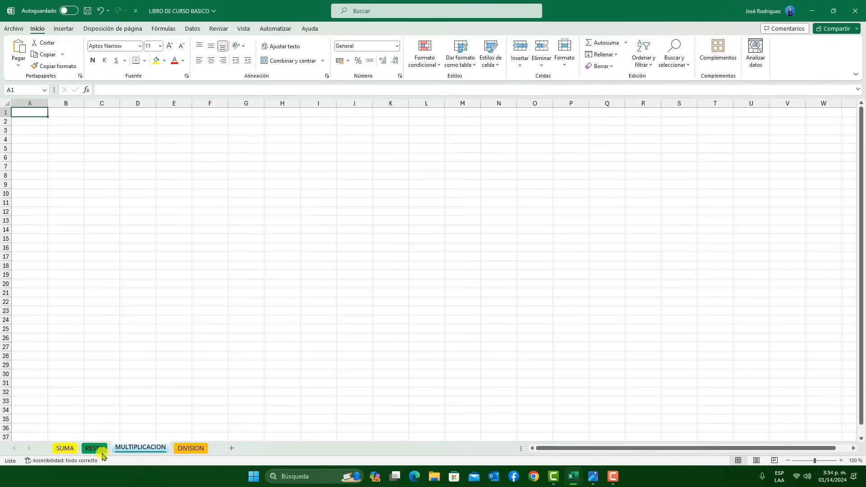
left_click(64, 448)
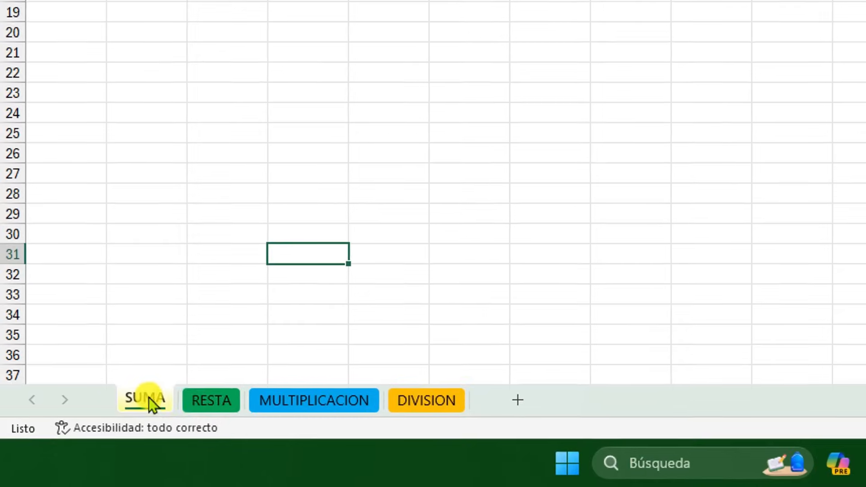
left_click(199, 396)
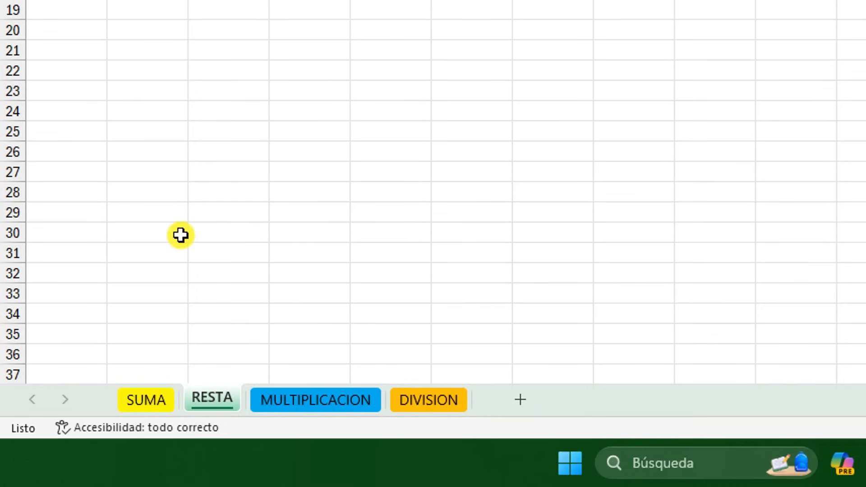
left_click(153, 402)
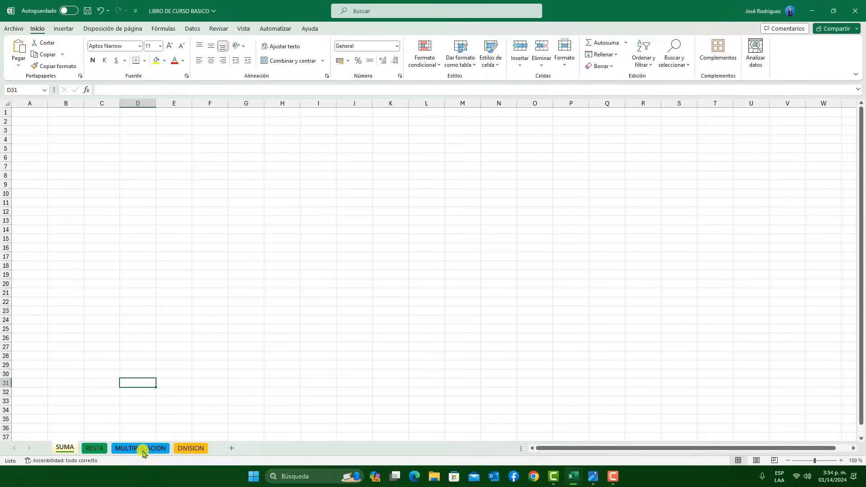
left_click_drag(142, 452, 176, 449)
left_click(65, 448)
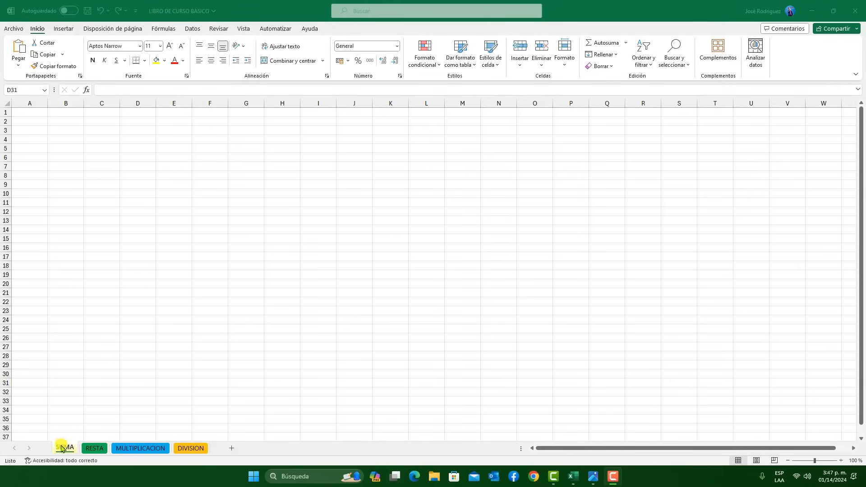
Insert a blank worksheet before the SUMA sheet and move it after DIVISION
left_click(62, 447)
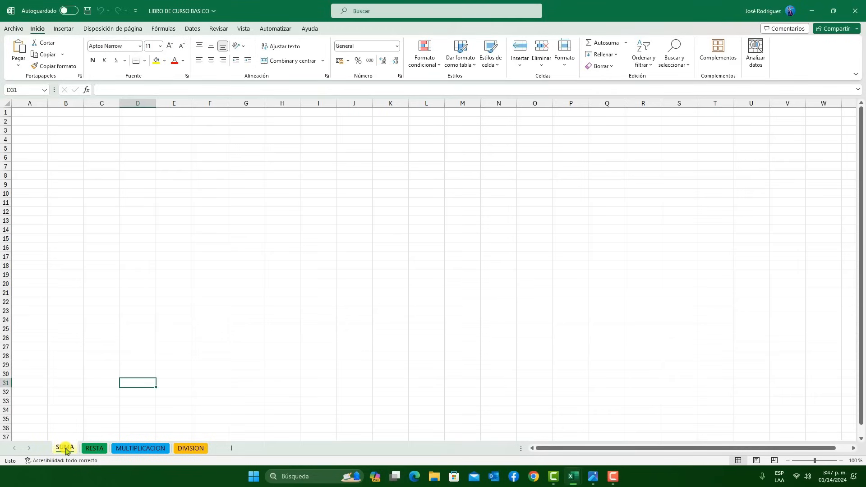
right_click(66, 449)
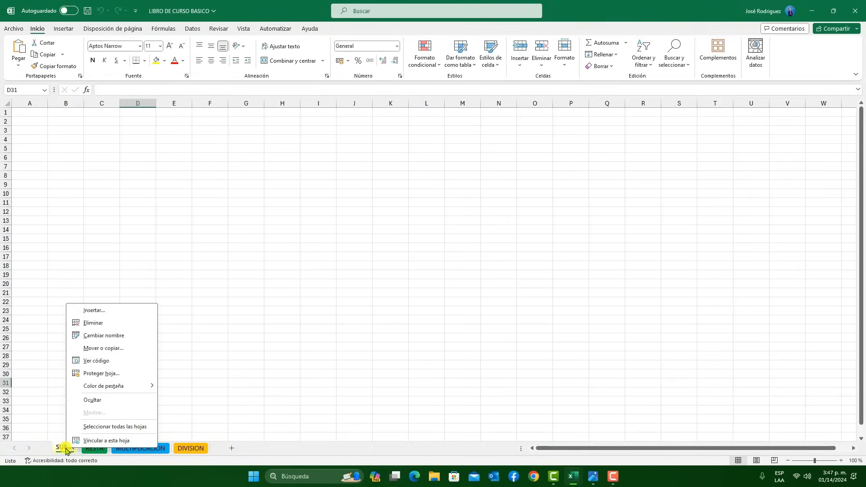
left_click(92, 311)
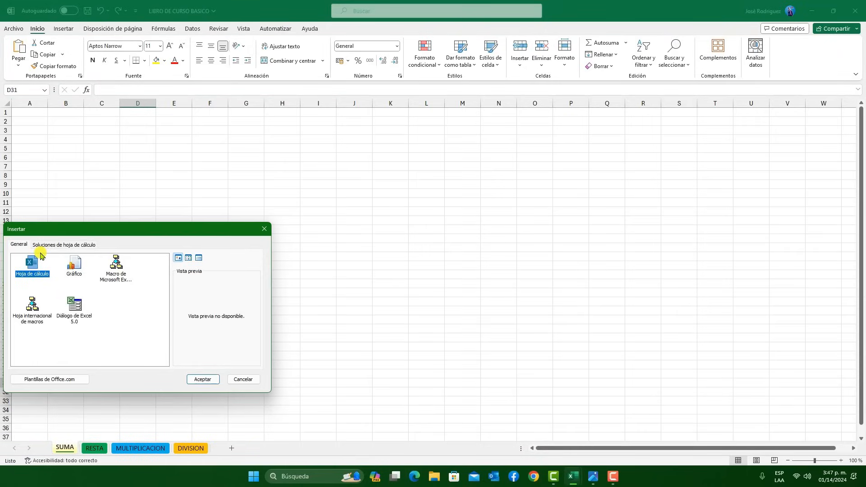
left_click(202, 379)
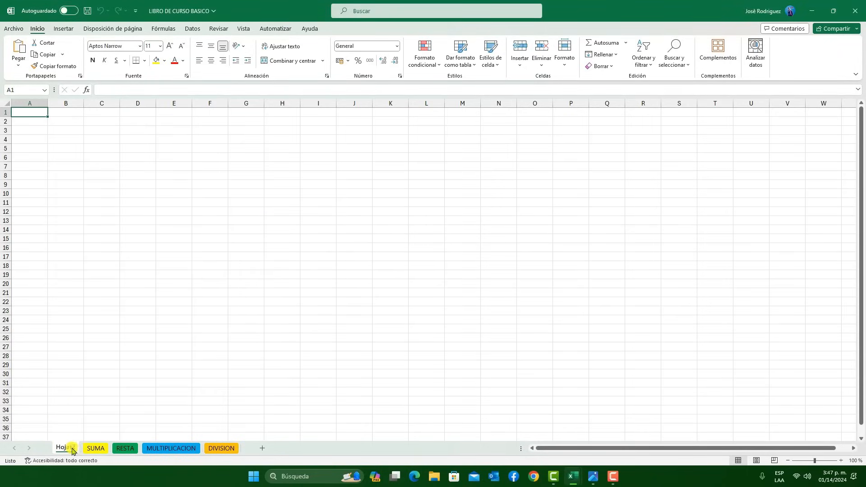
left_click_drag(88, 450, 192, 453)
left_click_drag(260, 455, 240, 454)
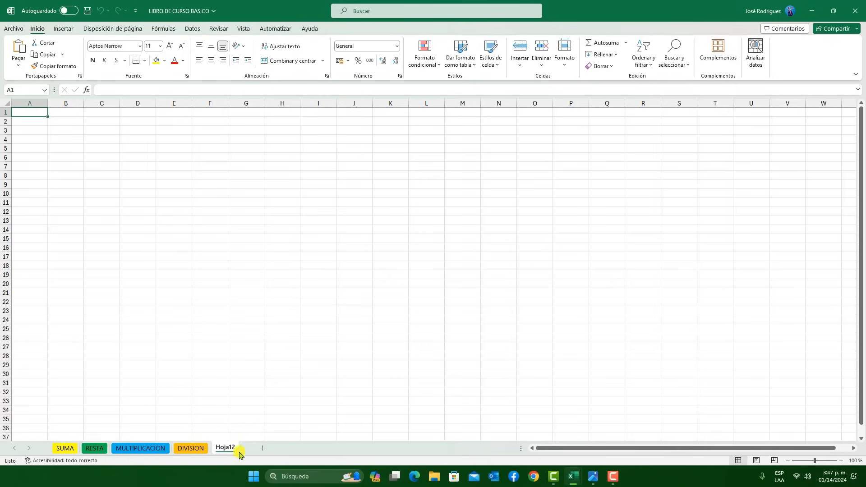
Delete the blank sheet after DIVISION and go to the SUMA sheet
right_click(229, 449)
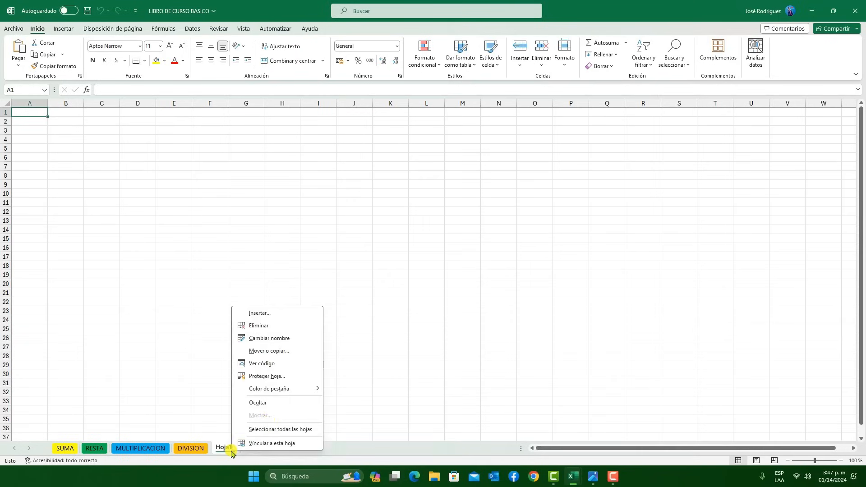
left_click(254, 327)
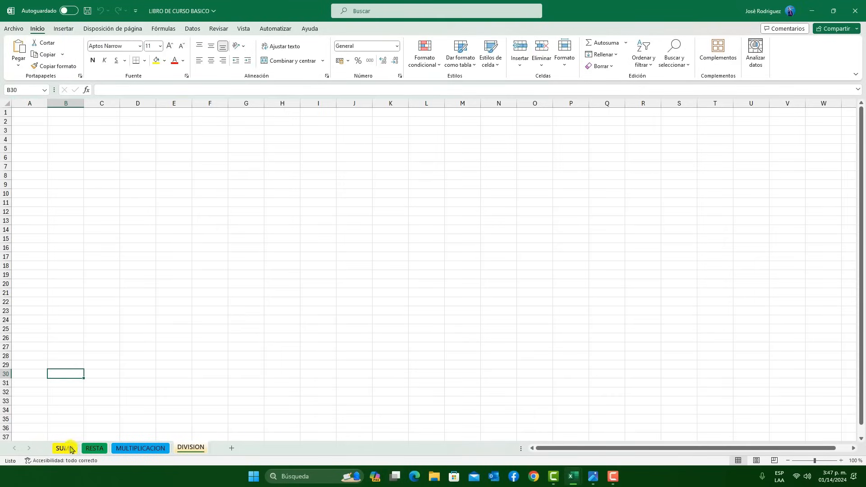
left_click(71, 448)
Insert a sheet before RESTA based on the spreadsheet solution template Hoja de asistencia
left_click(92, 448)
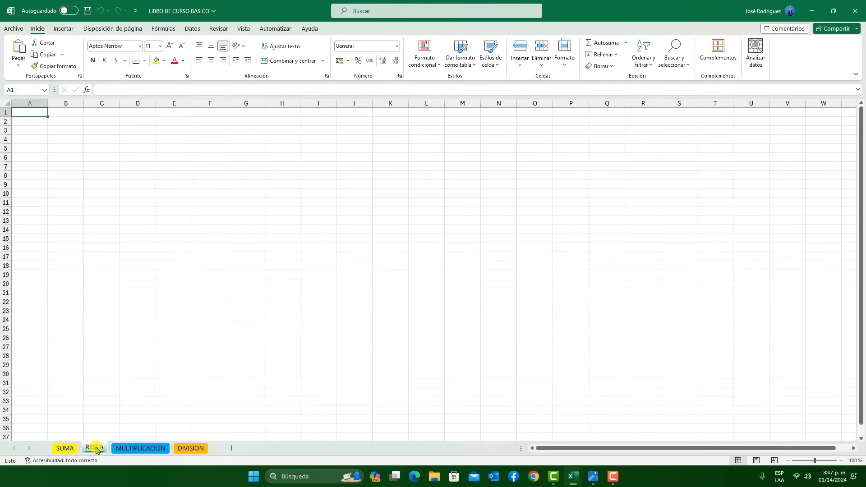
right_click(94, 448)
left_click(135, 310)
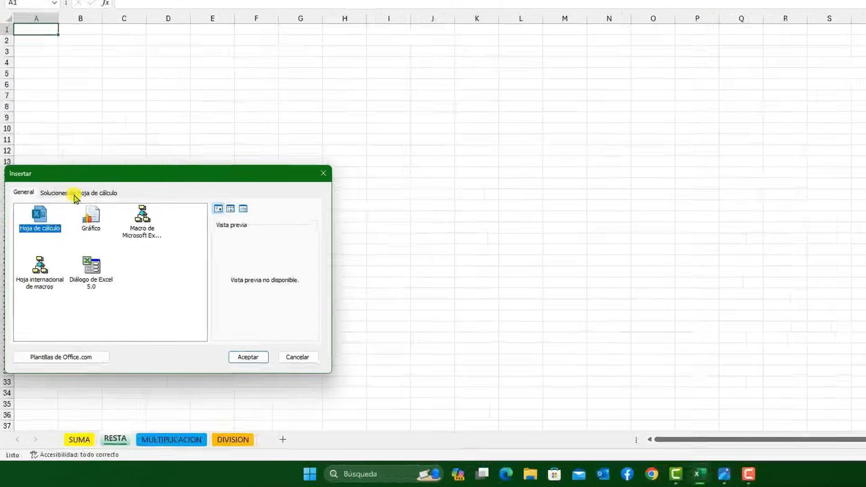
left_click(61, 246)
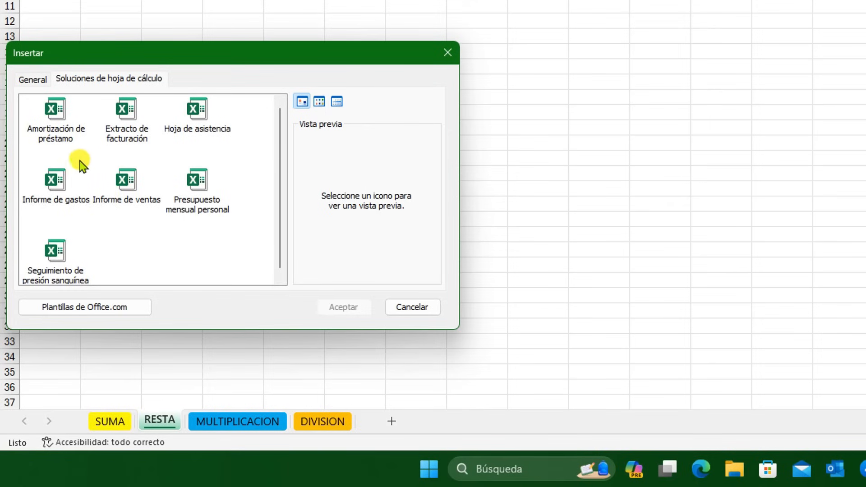
left_click(74, 110)
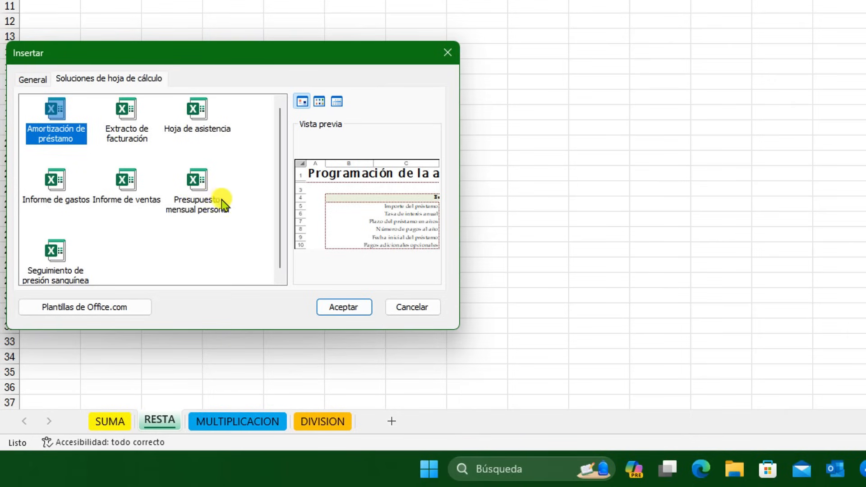
left_click(218, 127)
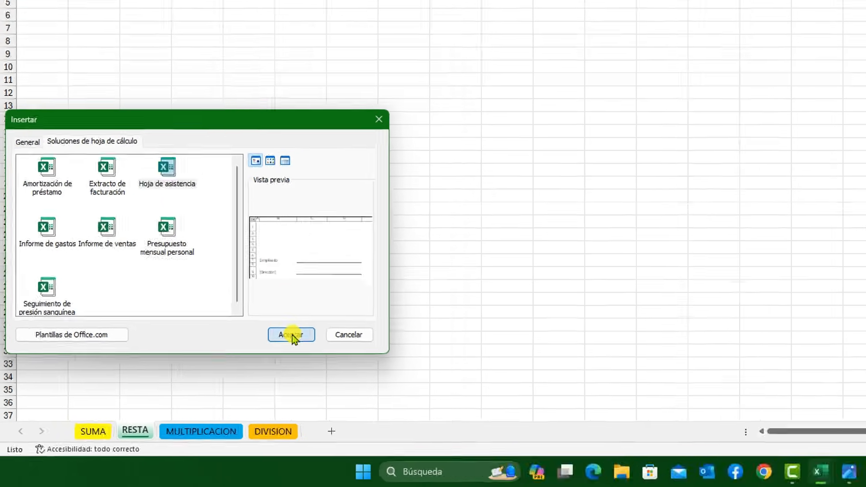
left_click(345, 308)
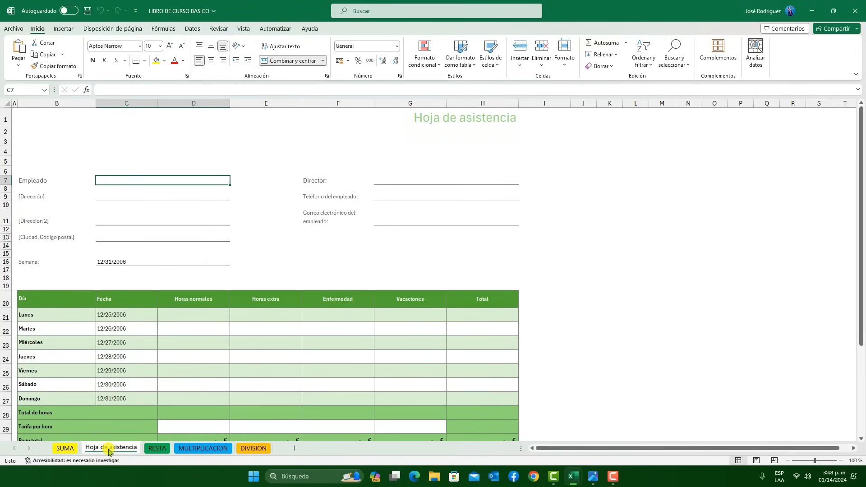
Look through the attendance template's employee fields, weekly hours table headings and signature lines
scroll(282, 256, "down", 4)
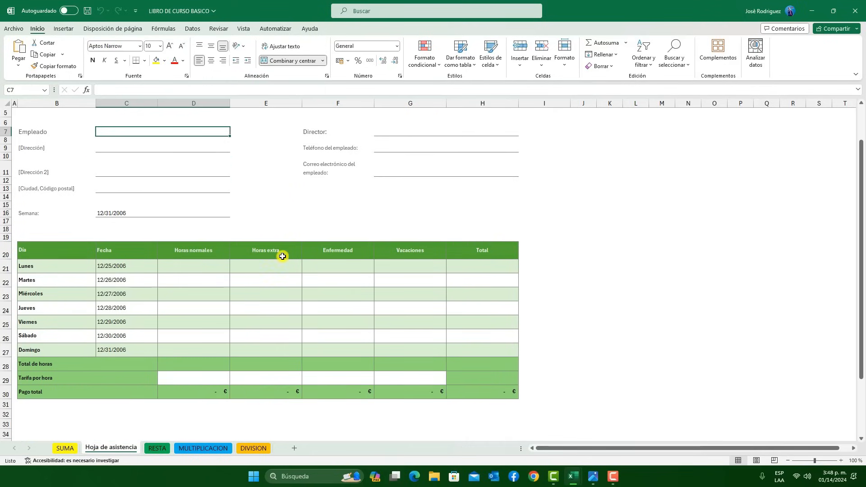
scroll(282, 256, "down", 3)
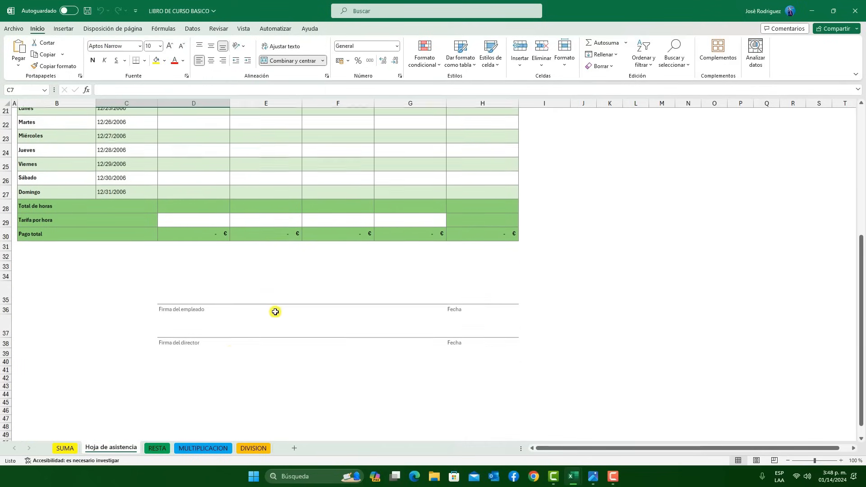
left_click(187, 334)
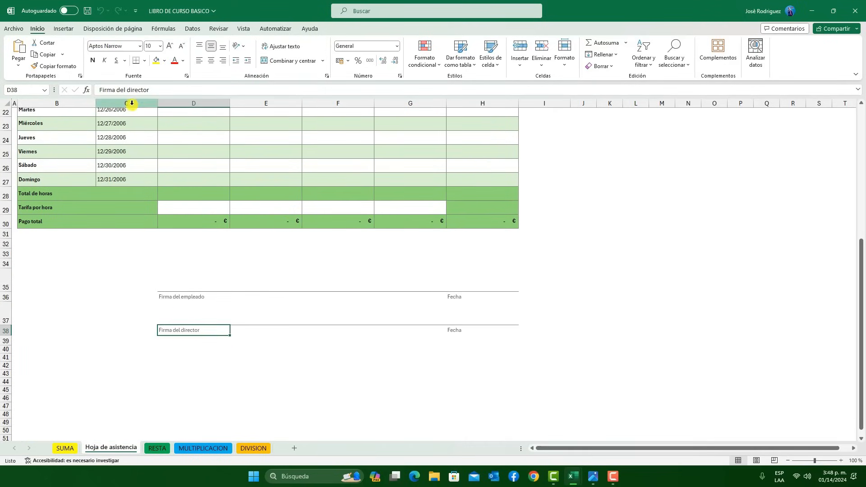
scroll(243, 213, "up", 5)
left_click(280, 315)
left_click(383, 300)
left_click(277, 228)
left_click(341, 224)
left_click(412, 231)
scroll(397, 293, "up", 2)
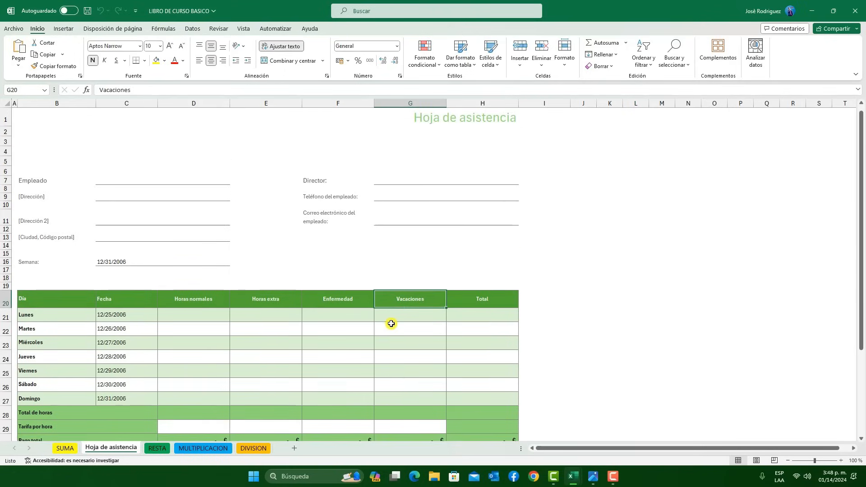
Permanently delete the Hoja de asistencia sheet from the workbook
right_click(108, 452)
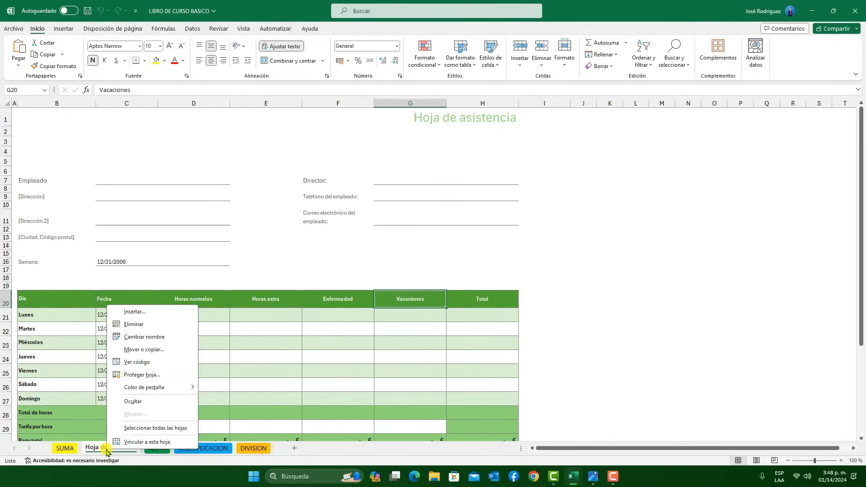
left_click(154, 325)
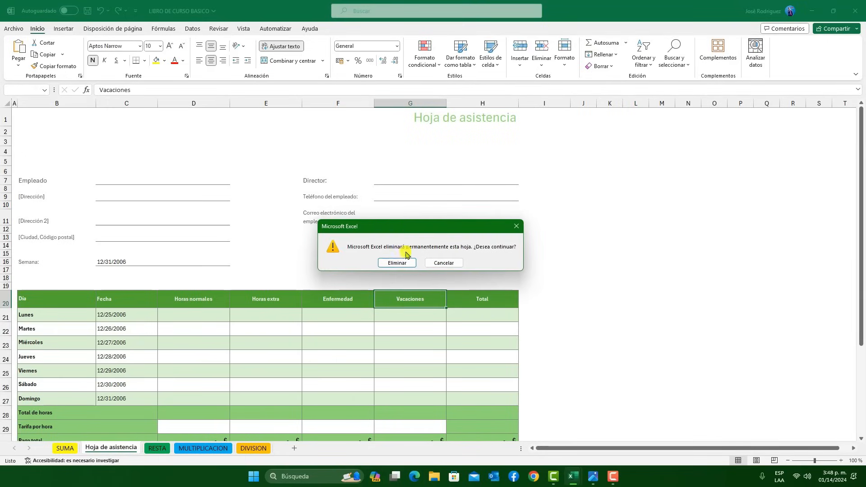
left_click(396, 263)
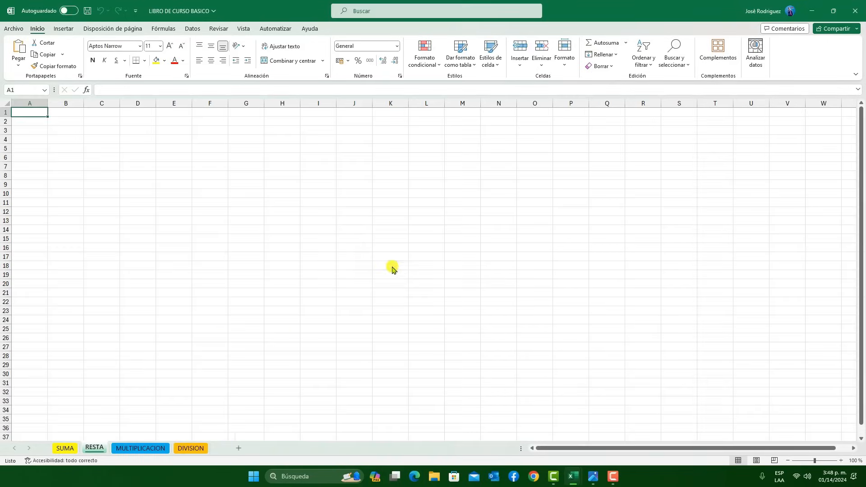
Move the SUMA sheet to the end of the workbook and return it to first place before RESTA
left_click(64, 448)
right_click(70, 449)
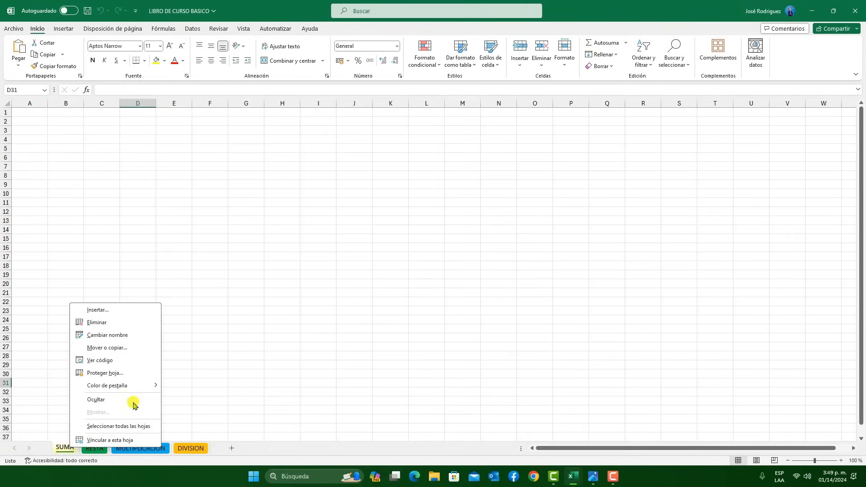
left_click(100, 349)
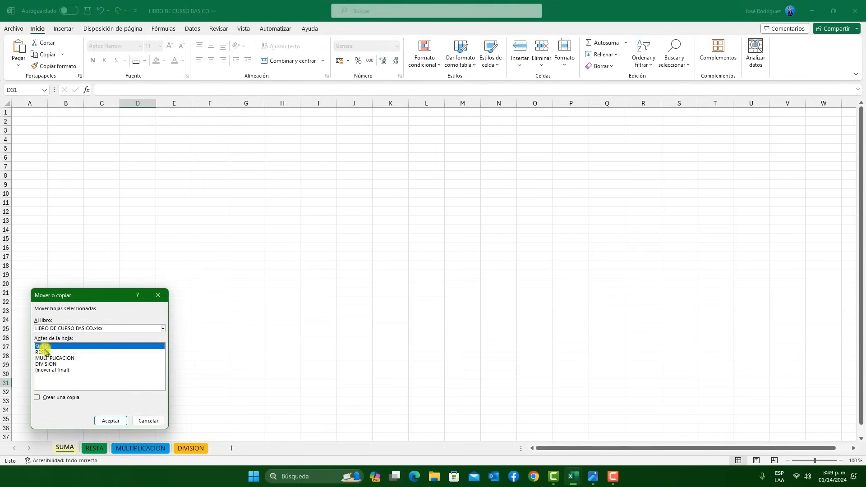
left_click(51, 370)
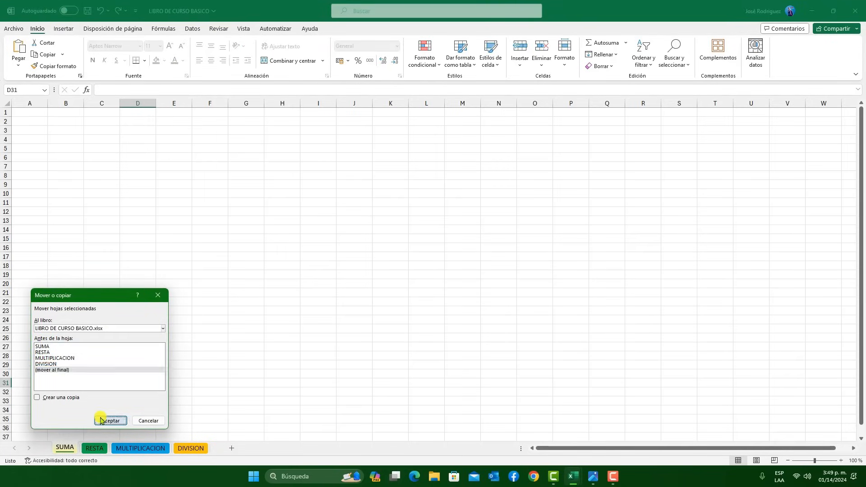
left_click(110, 420)
left_click_drag(194, 449, 57, 453)
Create a copy of the SUMA sheet in the workbook PLANTILLA DE 11 G Ciencias.xlsx, before its X A sheet
right_click(65, 448)
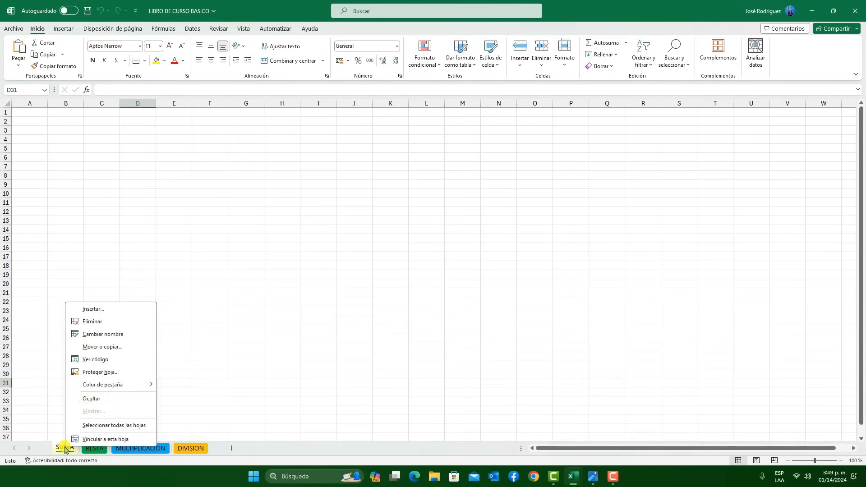
left_click(118, 354)
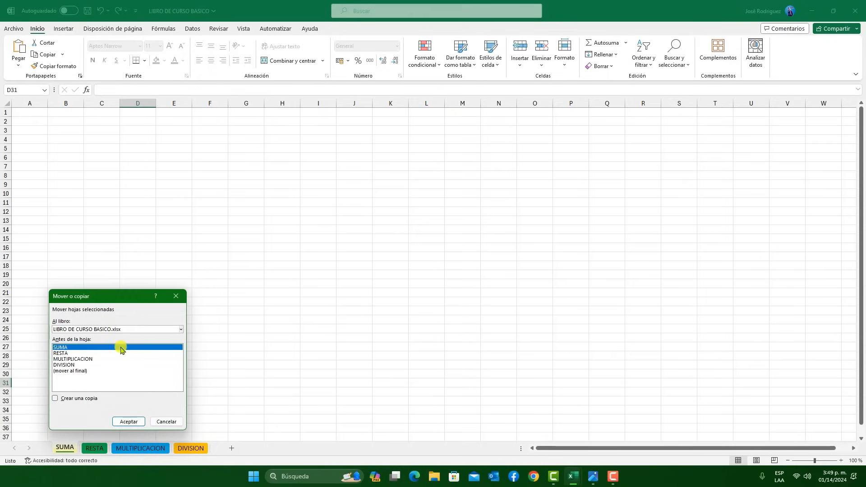
left_click(98, 330)
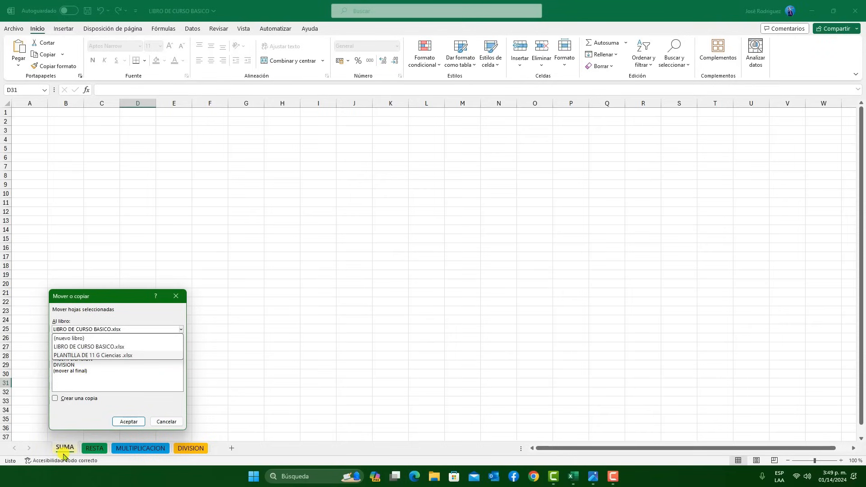
left_click(96, 355)
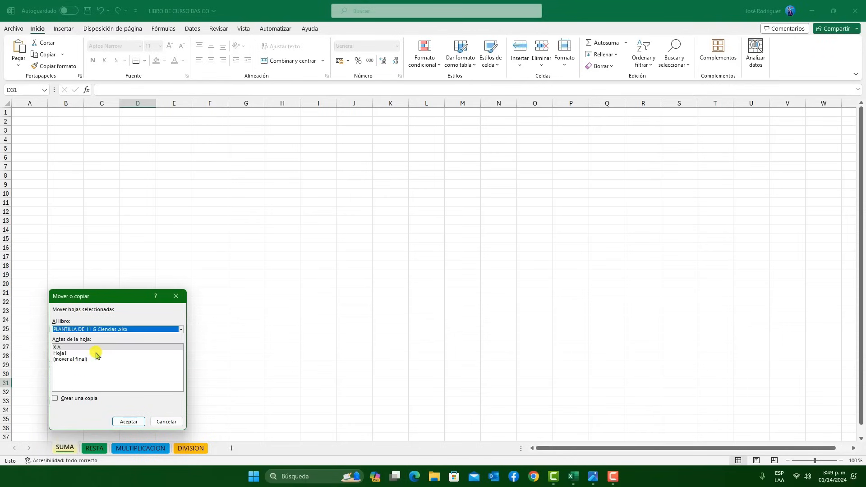
left_click(55, 400)
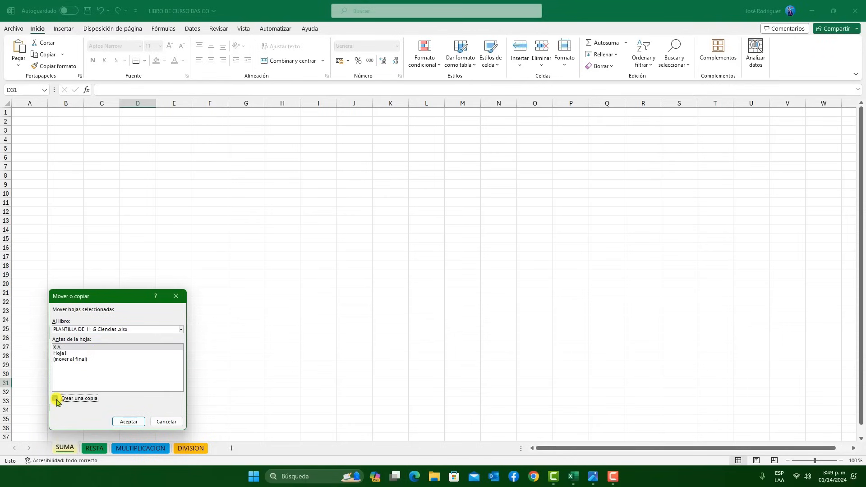
left_click(137, 422)
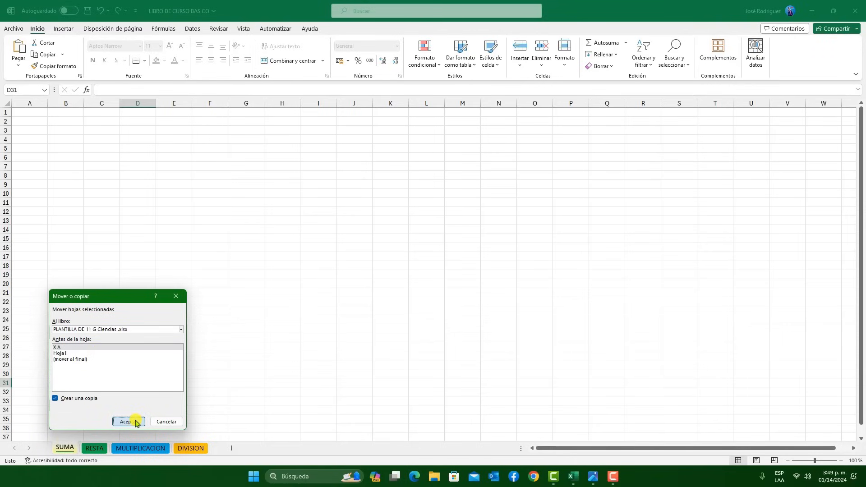
left_click(90, 448)
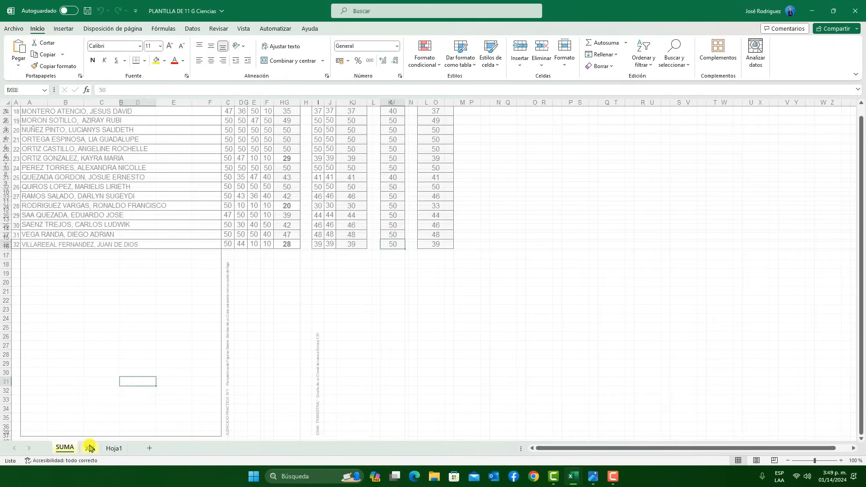
Close the PLANTILLA DE 11 G Ciencias workbook after viewing its copied SUMA sheet, and return to LIBRO DE CURSO BASICO
left_click(67, 449)
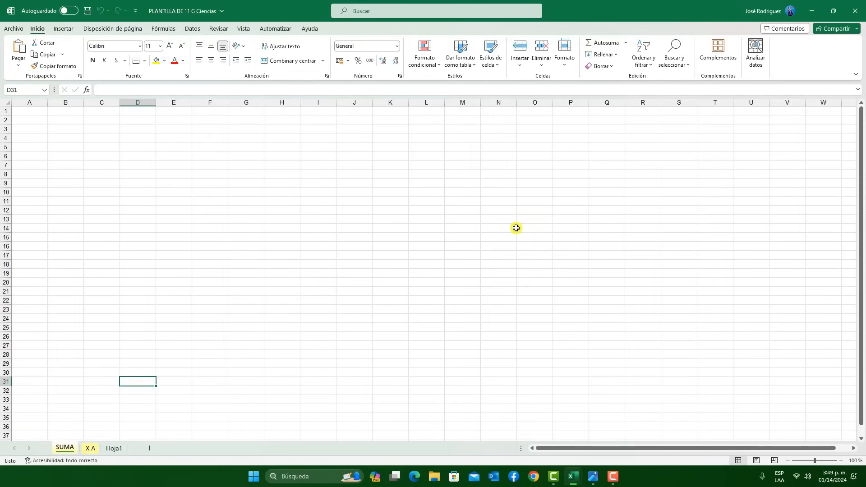
left_click(851, 9)
left_click(470, 302)
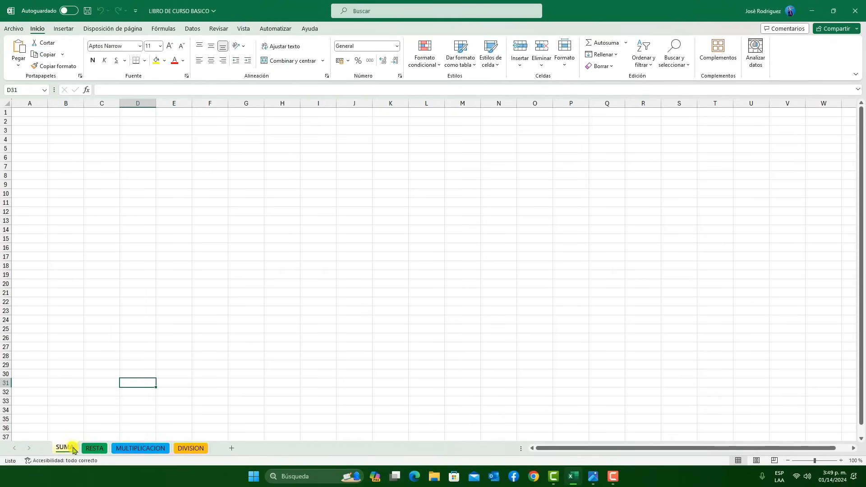
right_click(74, 449)
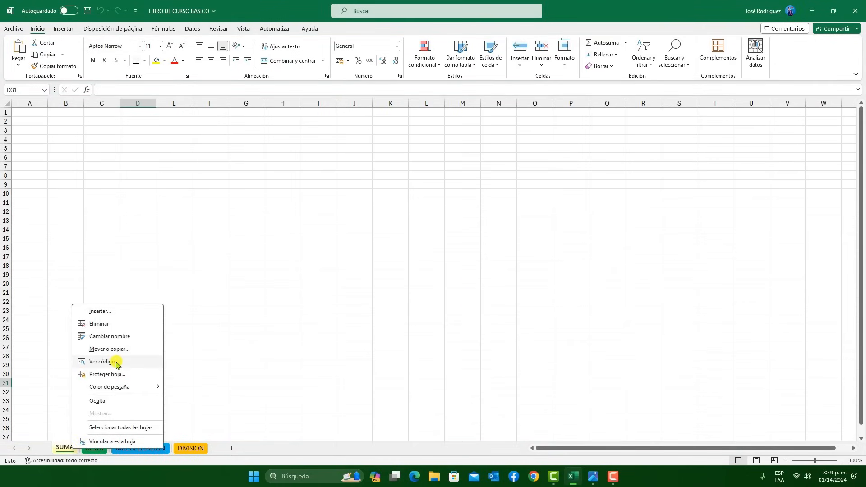
left_click(102, 361)
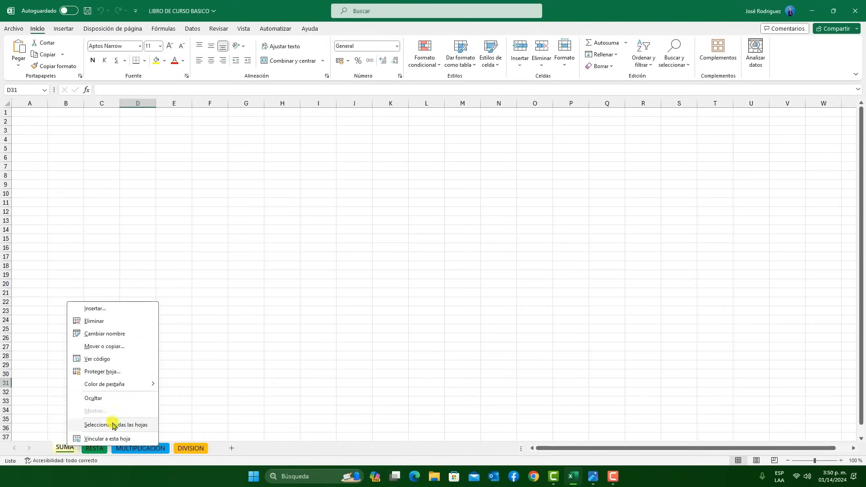
left_click(191, 448)
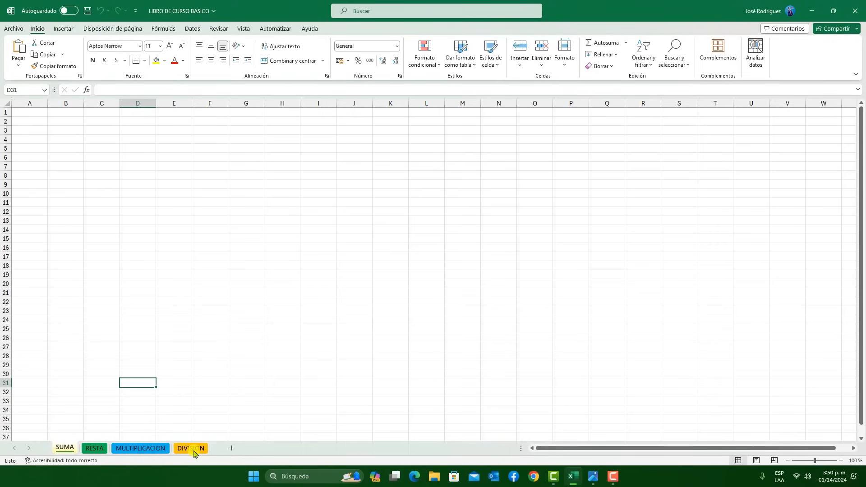
Open the sheet protection settings for the DIVISION sheet and move the dialog clear of the sheet tabs
left_click(193, 449)
right_click(193, 450)
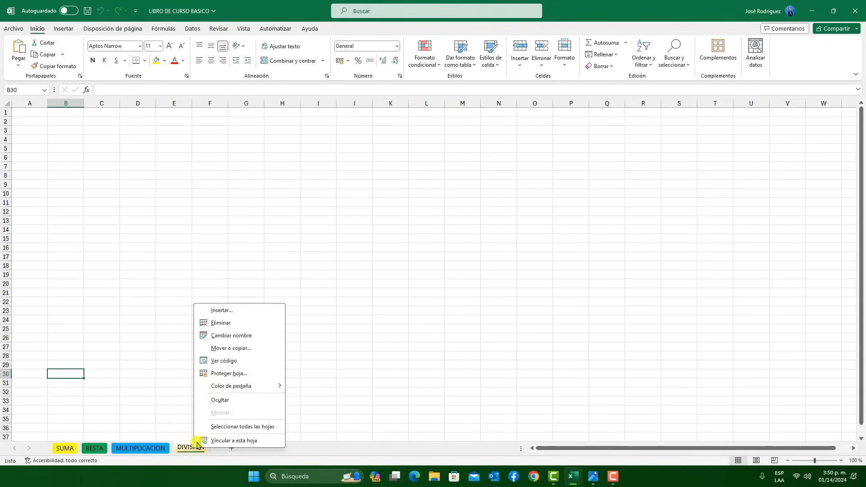
left_click(241, 377)
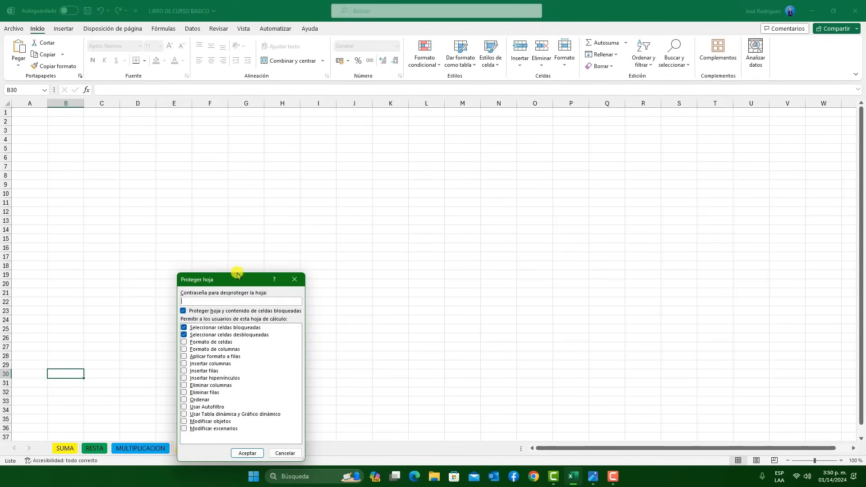
left_click_drag(230, 280, 268, 238)
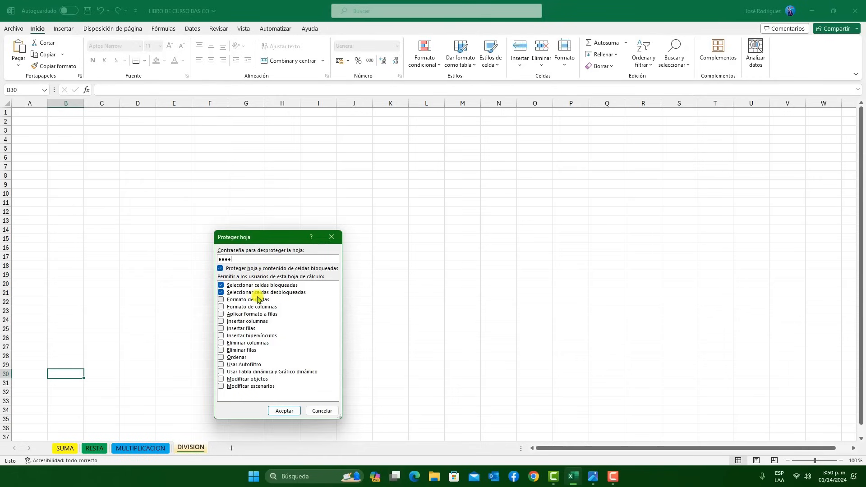
Protect the DIVISION sheet with the sheet password, disallowing selection of both locked and unlocked cells, and re-enter the password to confirm
left_click(253, 292)
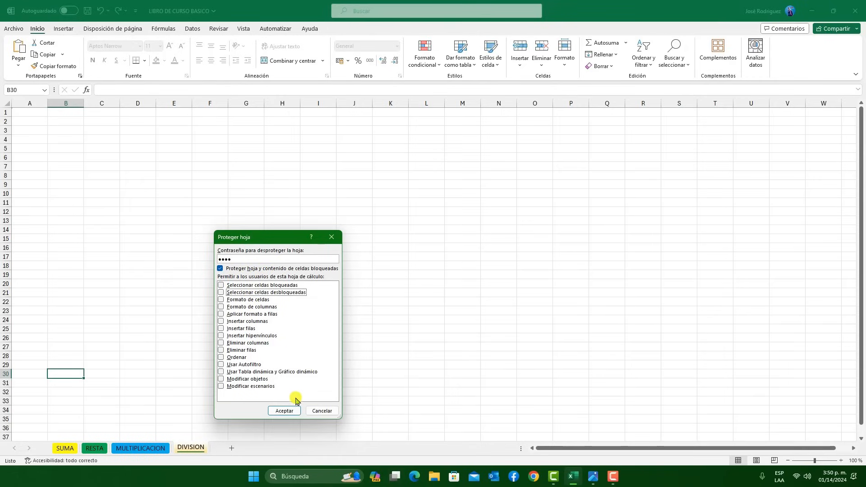
left_click(285, 410)
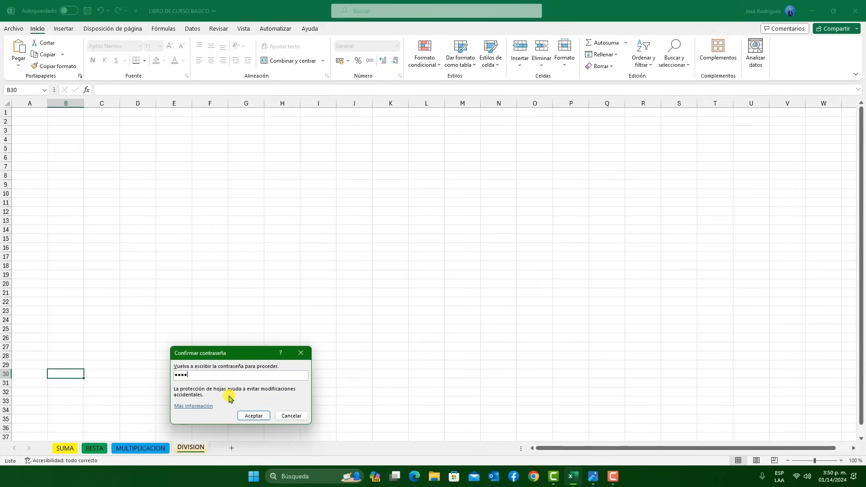
left_click(253, 416)
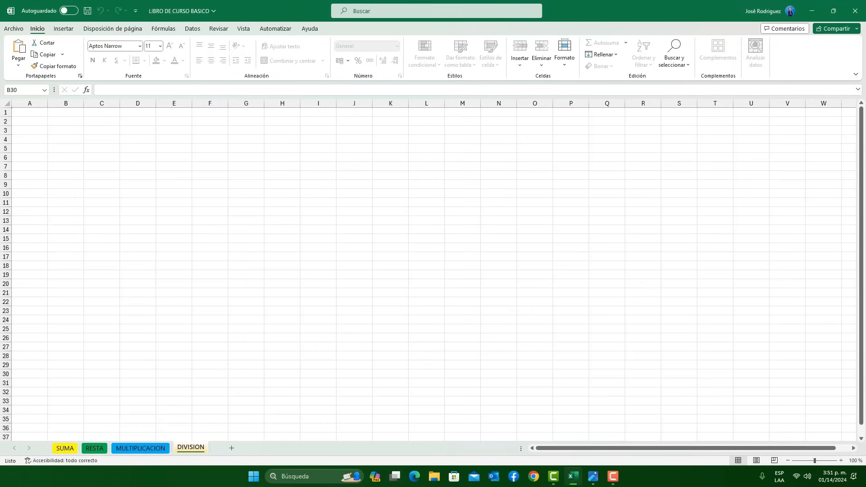
Close the workbook with its changes saved and reopen LIBRO DE CURSO BASICO from the desktop
left_click(855, 10)
left_click(448, 255)
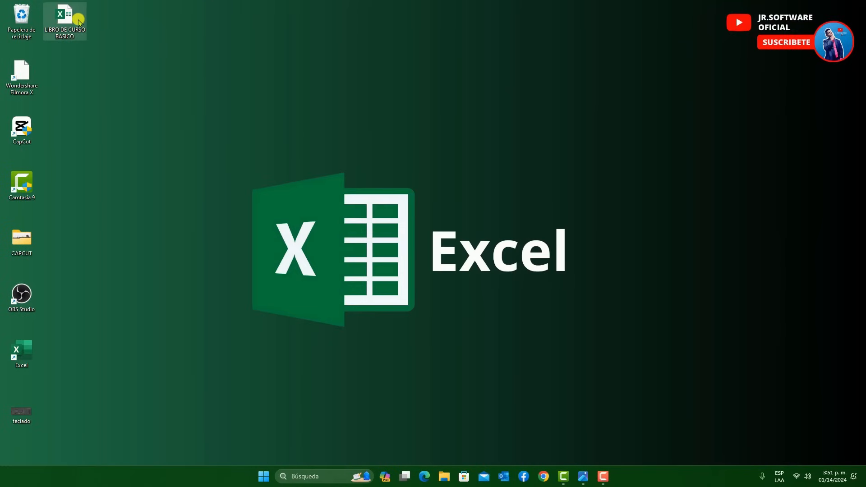
double_click(78, 20)
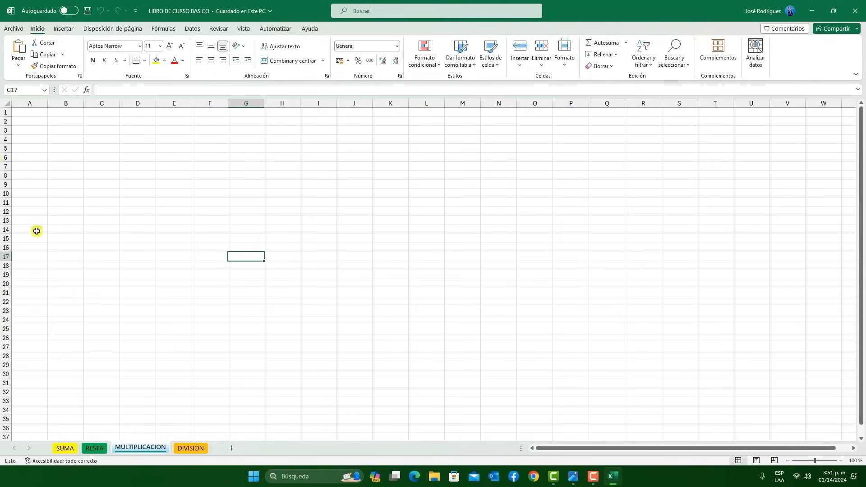
Select the ranges D15:J27 and E7:H31 on the MULTIPLICACION sheet, and enter qkoadas in cell G13
left_click_drag(140, 238, 357, 346)
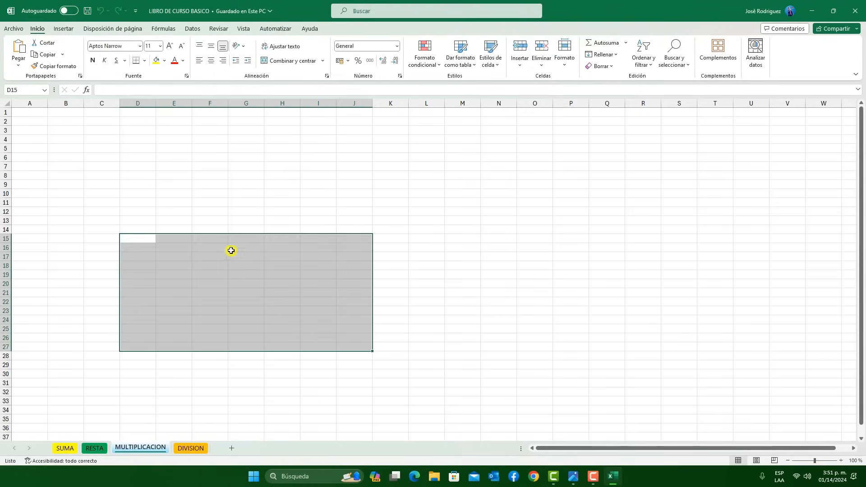
left_click_drag(167, 169, 289, 381)
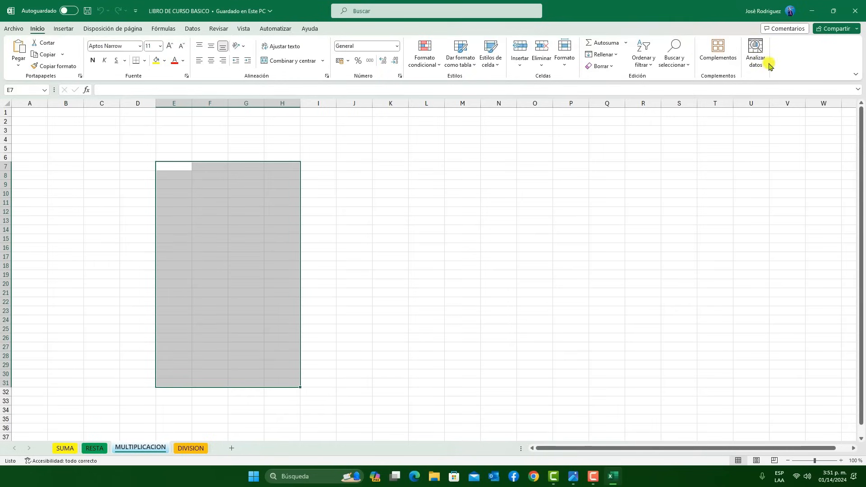
left_click(251, 267)
left_click(253, 219)
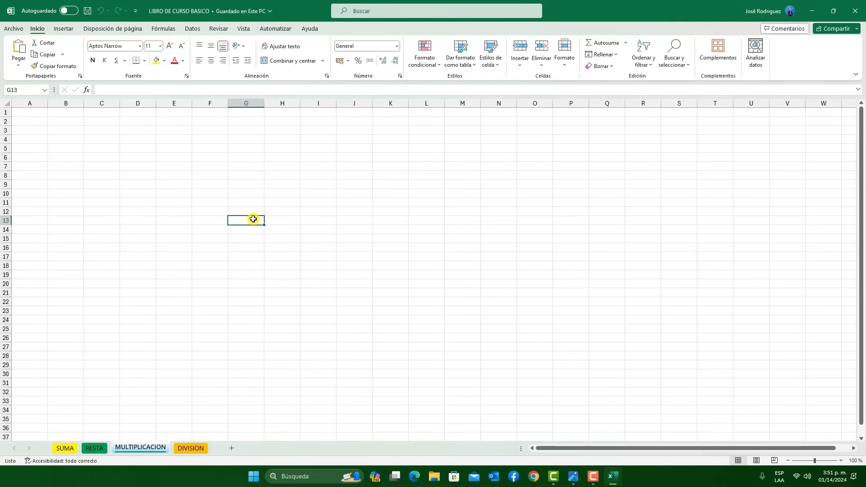
type("qkoadas")
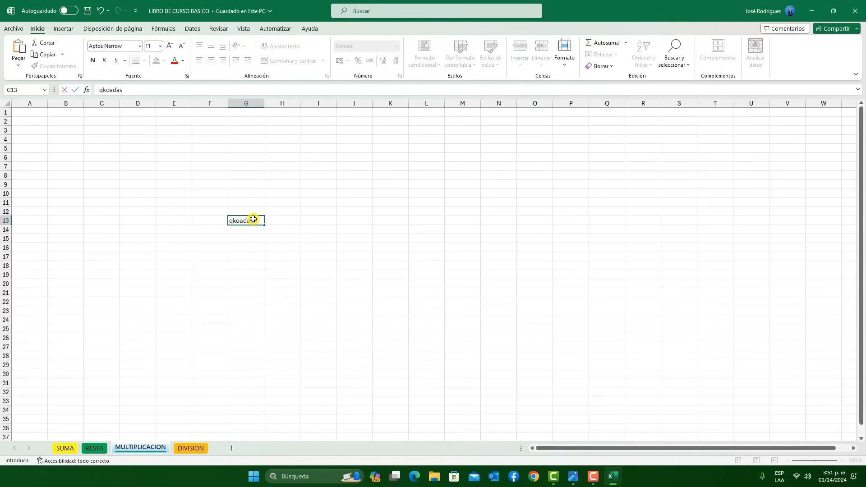
left_click(288, 274)
Try to edit a cell on the protected DIVISION sheet and dismiss the protection alert
left_click(188, 449)
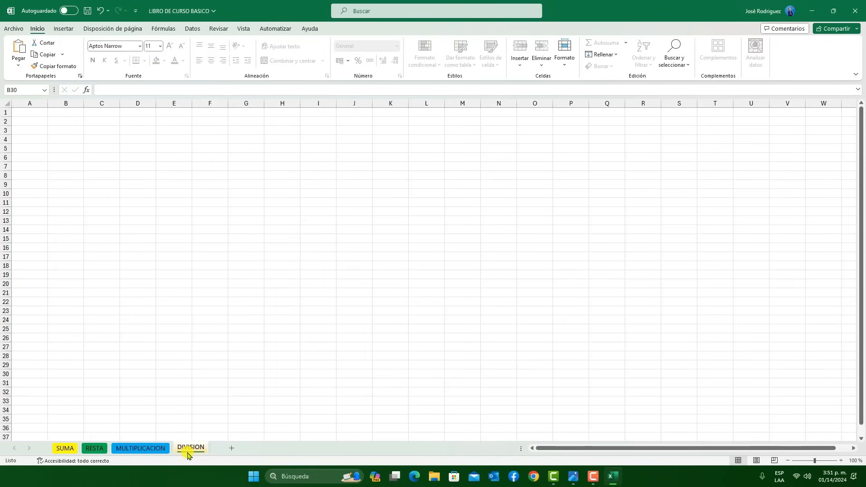
double_click(396, 221)
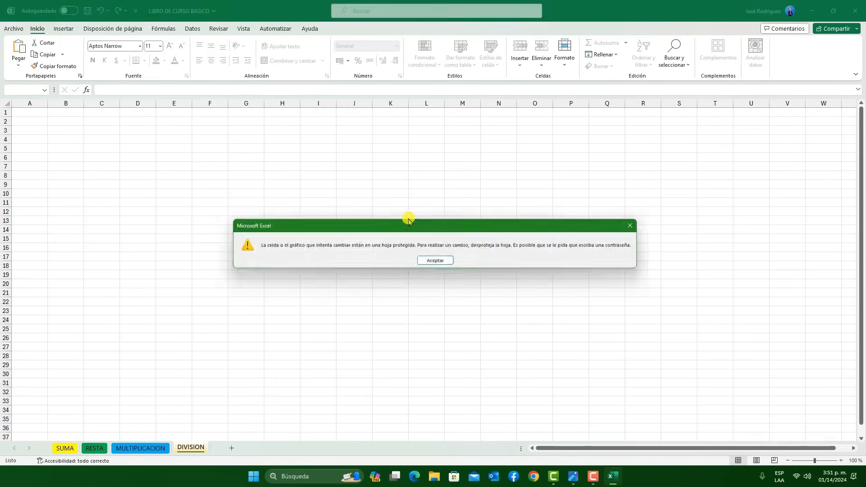
left_click_drag(334, 234, 264, 232)
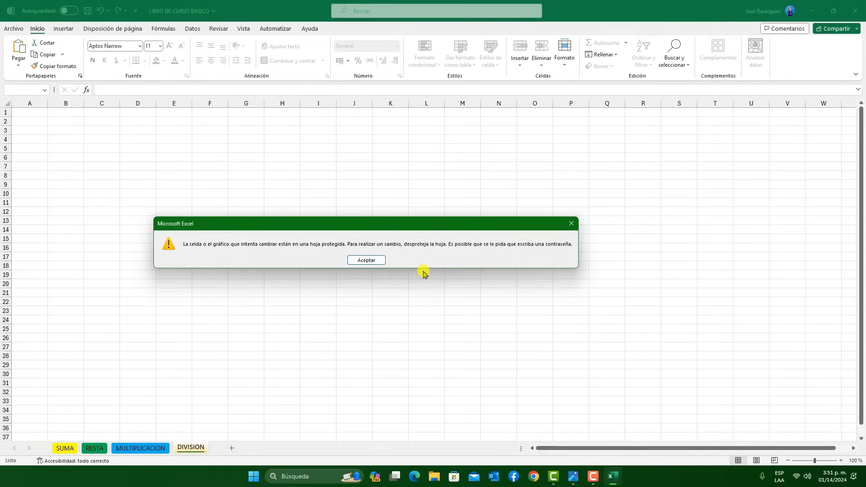
left_click(373, 266)
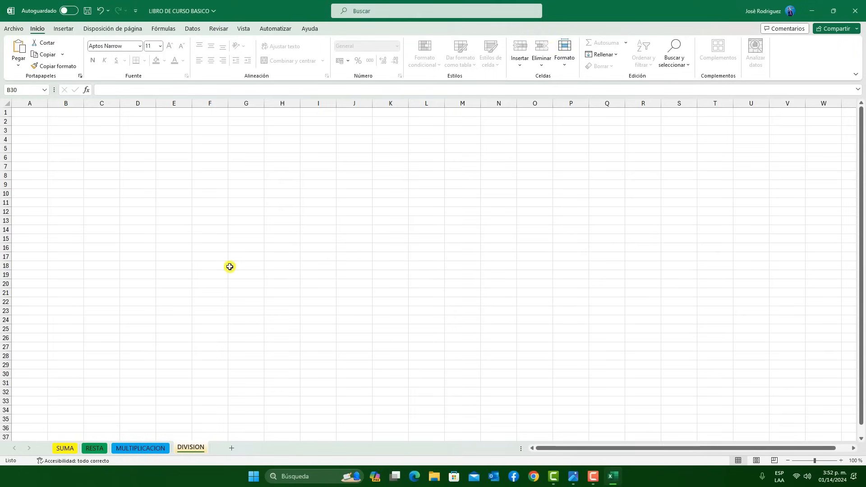
Try to unprotect the DIVISION sheet by entering a deliberately incorrect sheet password
right_click(198, 449)
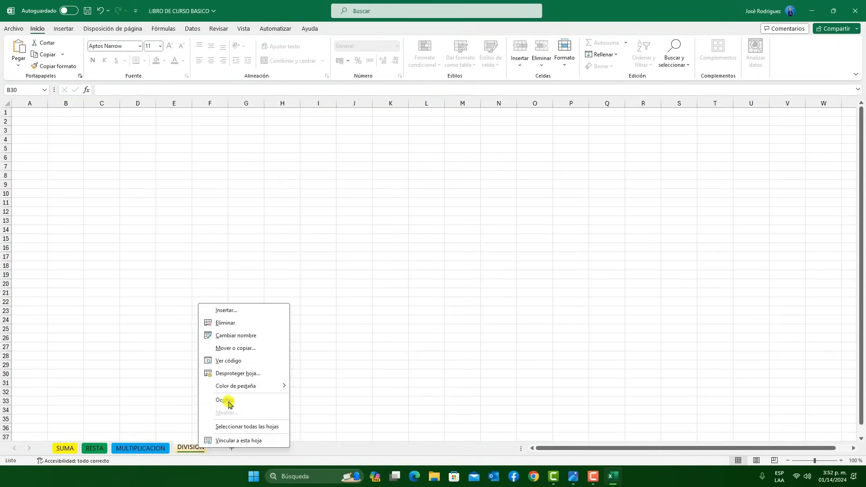
left_click(225, 375)
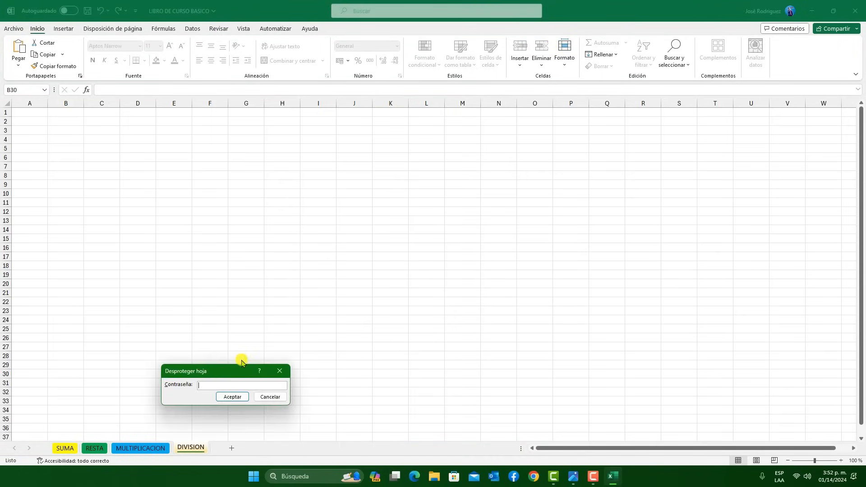
left_click_drag(248, 366, 391, 242)
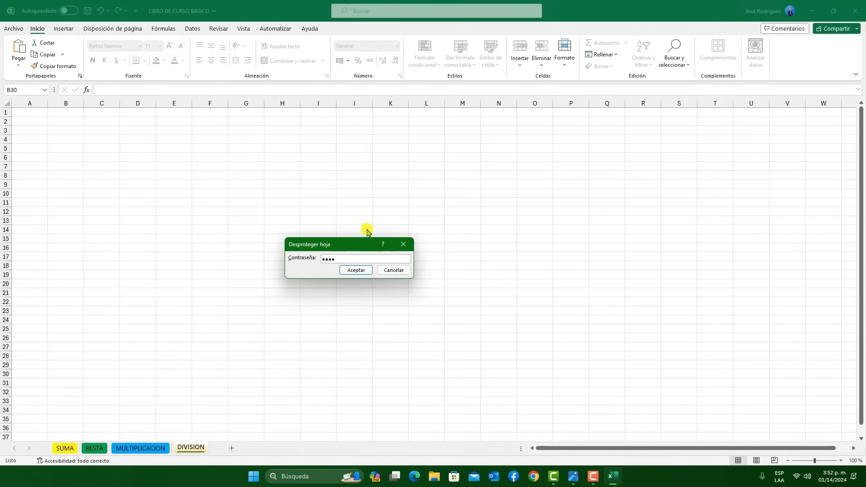
left_click(364, 270)
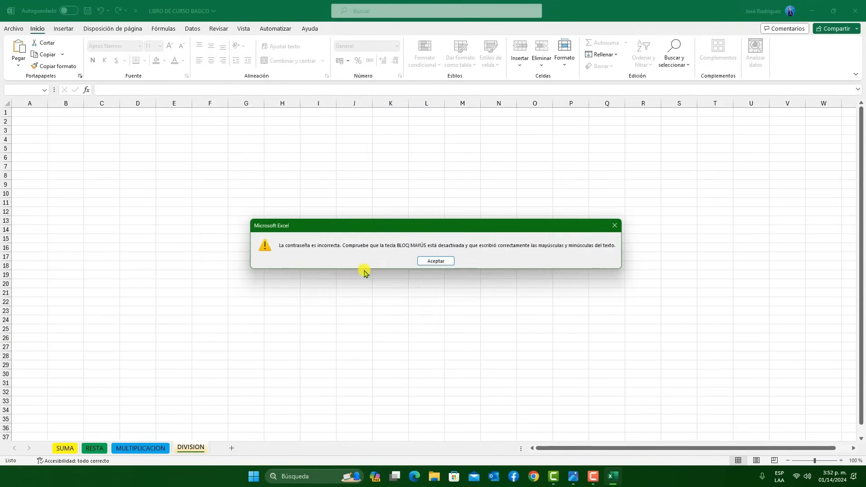
left_click(437, 264)
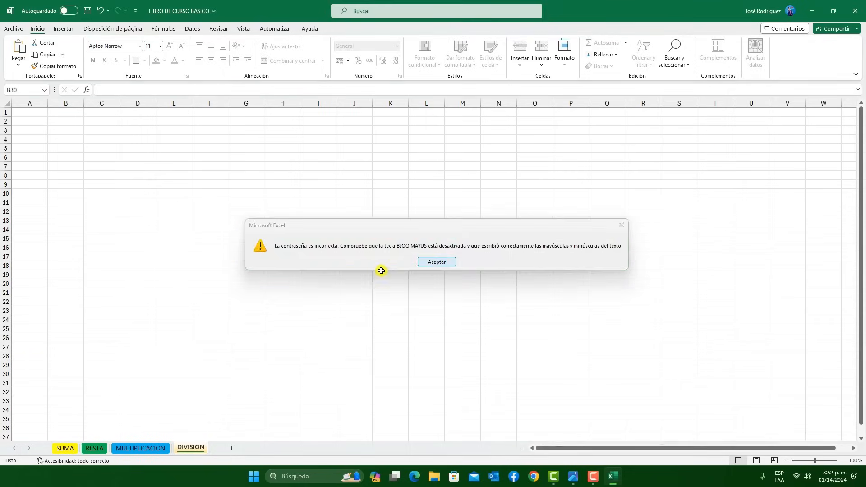
Unprotect the DIVISION sheet with its sheet password and test editing by entering divi in cell H20
right_click(194, 446)
left_click(235, 367)
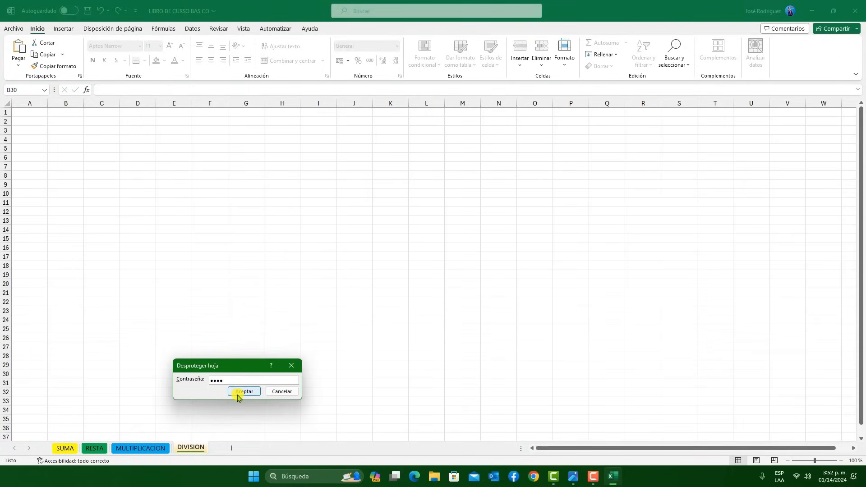
left_click(260, 392)
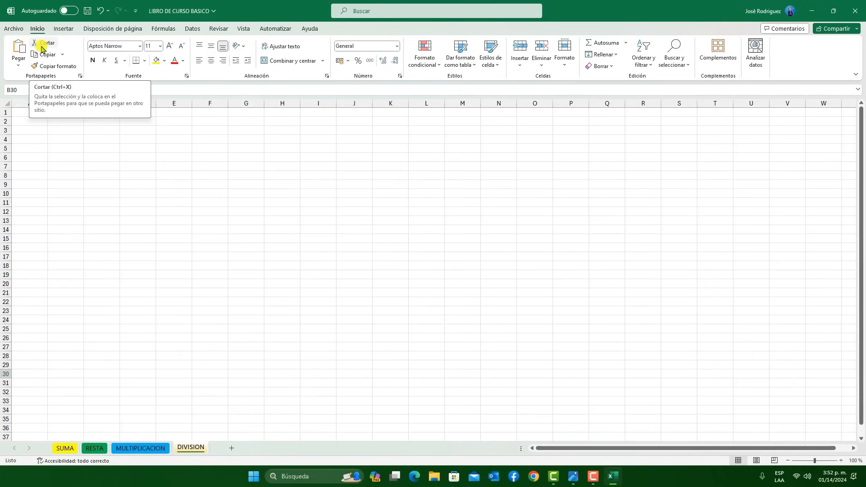
left_click(277, 285)
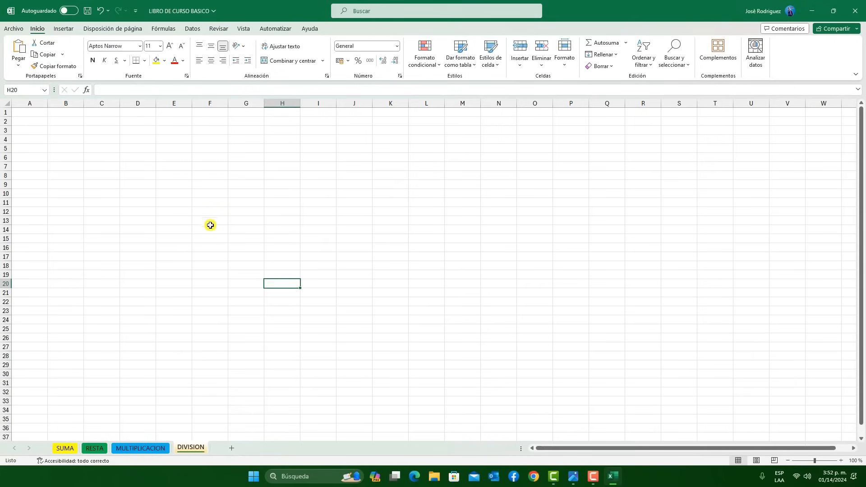
type("divi")
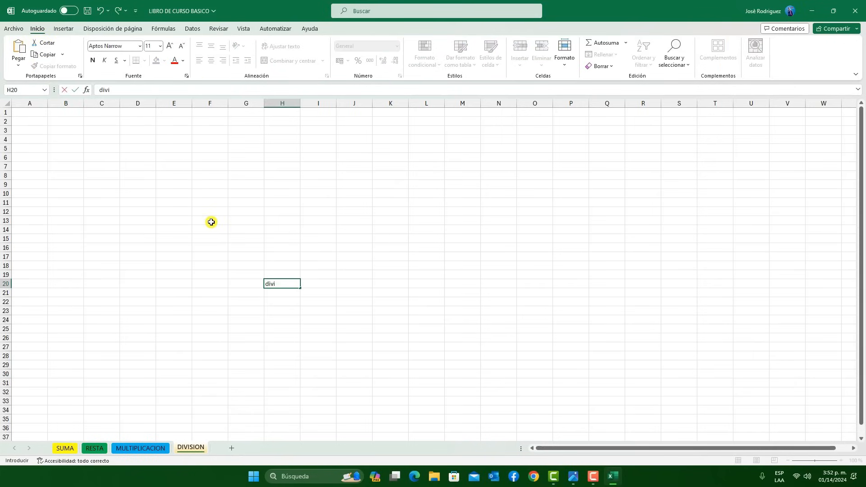
Hide the MULTIPLICACION sheet after reviewing the sheet options of SUMA
right_click(67, 449)
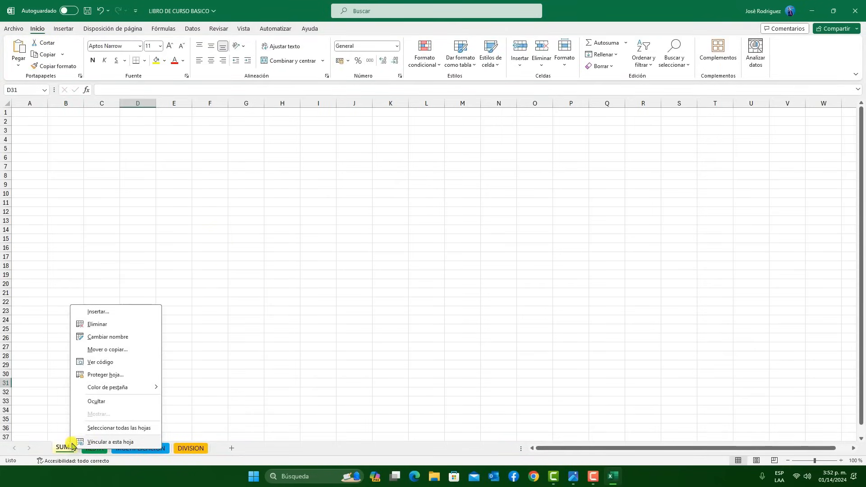
mouse_move(93, 388)
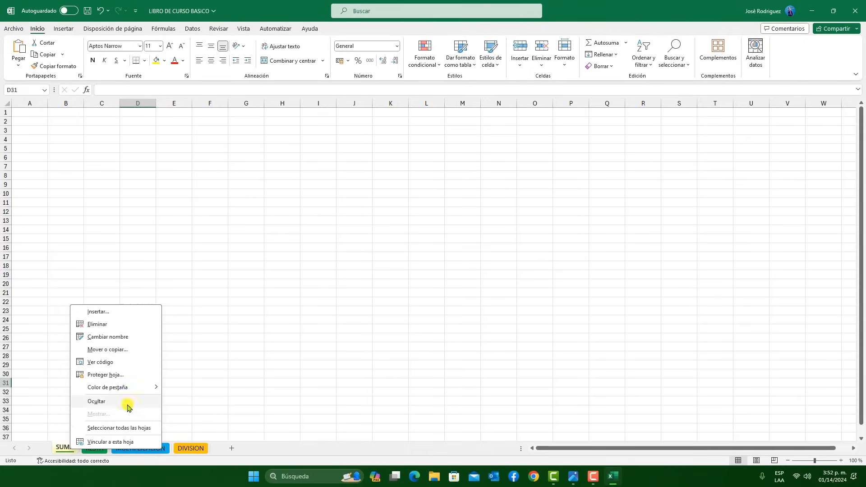
left_click(203, 408)
left_click(137, 448)
right_click(134, 448)
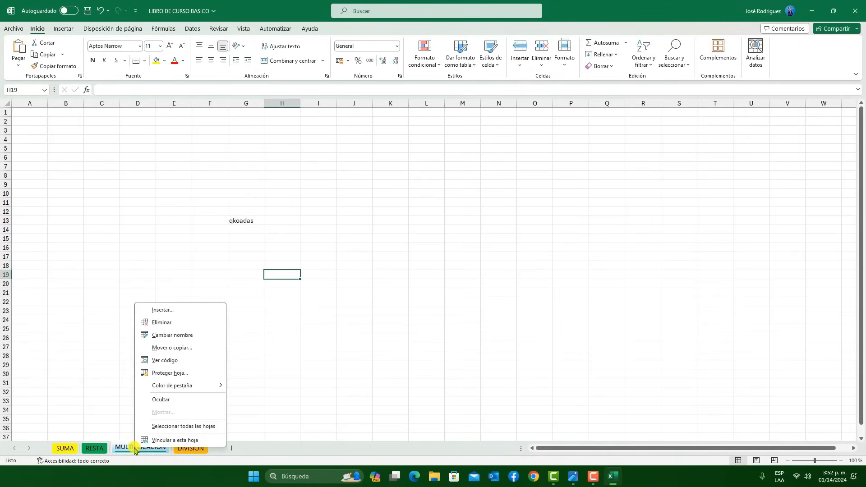
left_click(155, 399)
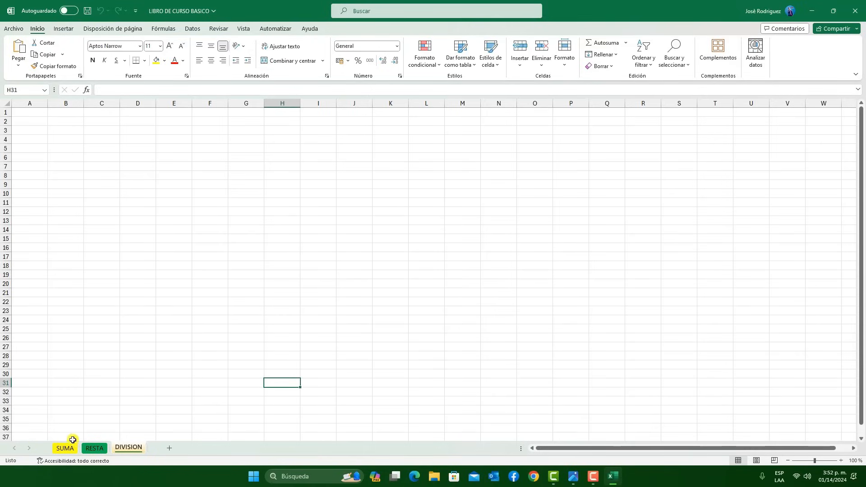
Unhide the MULTIPLICACION sheet, starting from the RESTA sheet and keeping the dialog clear of the sheet tabs
left_click(94, 448)
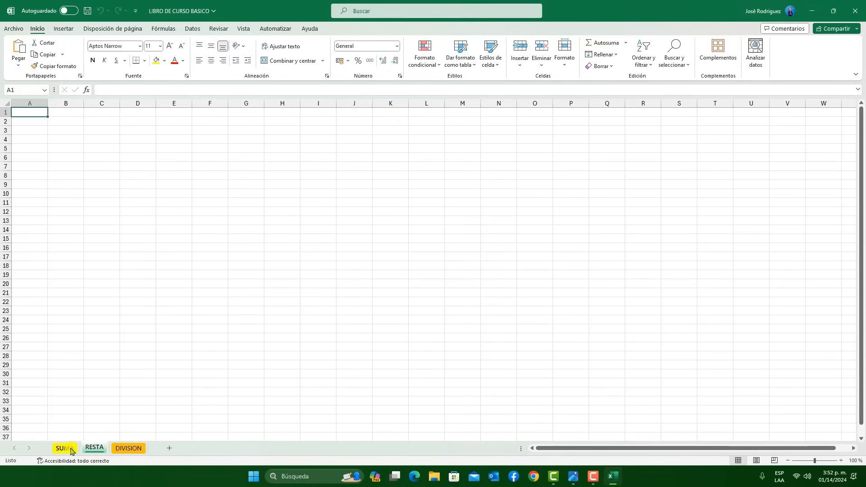
right_click(95, 449)
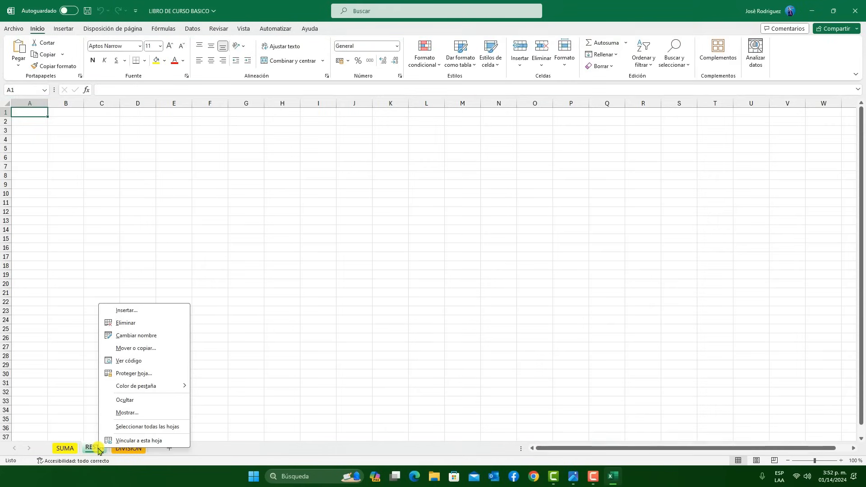
left_click(134, 416)
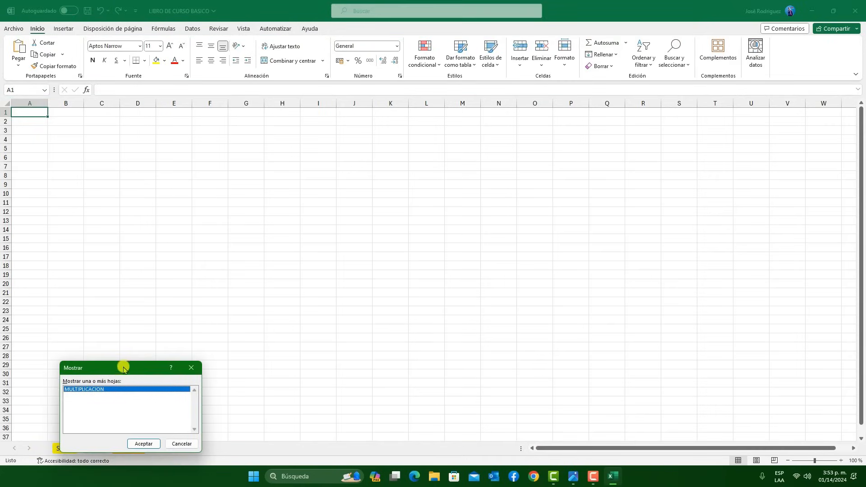
left_click_drag(121, 364, 171, 343)
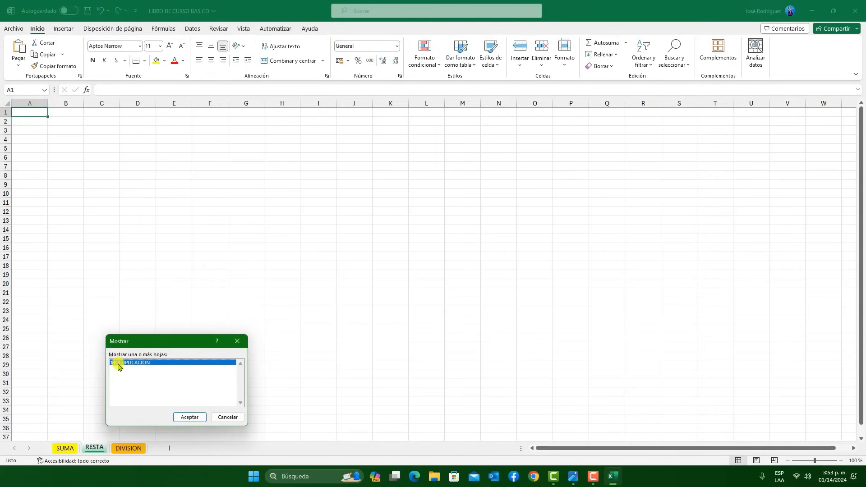
left_click(184, 416)
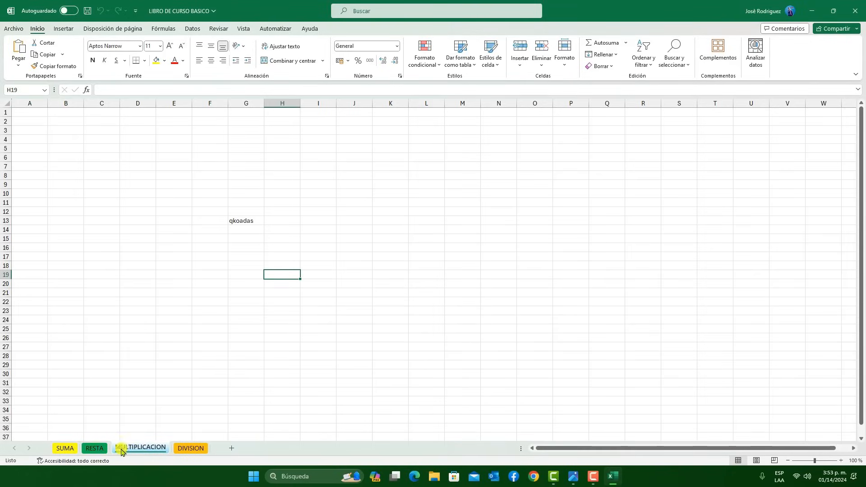
Select all sheets as a group, apply a green theme colour to their tabs, and display the DIVISION sheet
right_click(152, 452)
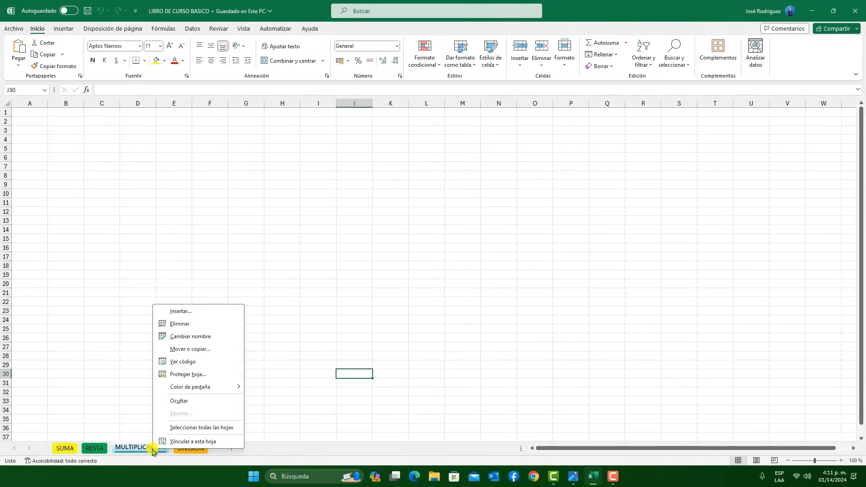
left_click(178, 428)
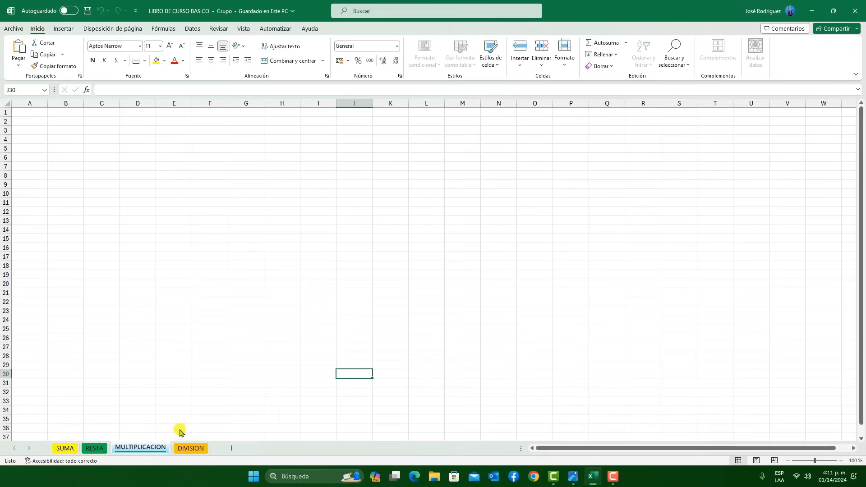
right_click(136, 448)
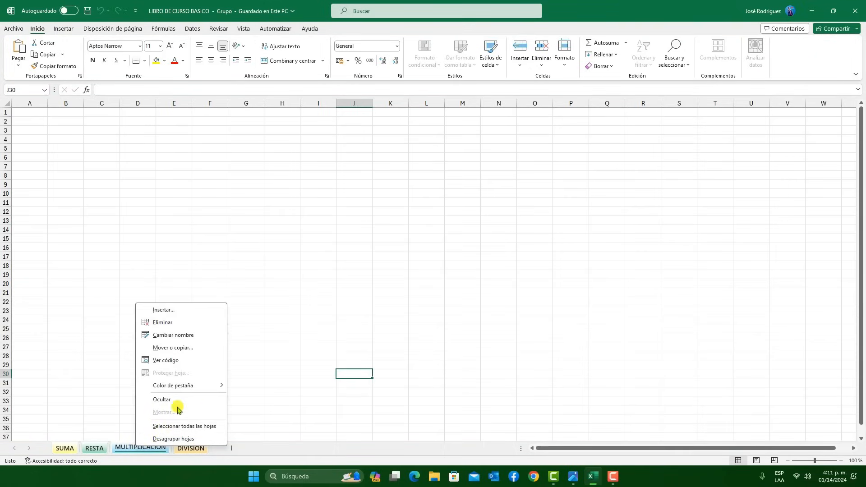
mouse_move(178, 386)
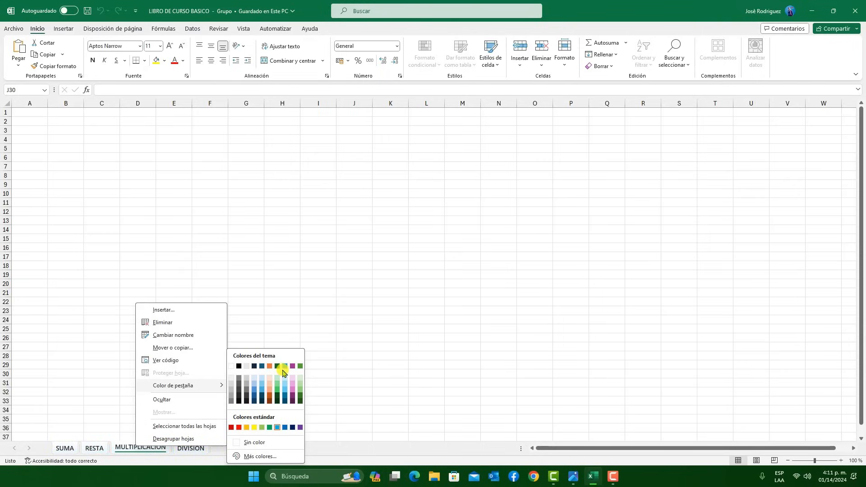
left_click(278, 381)
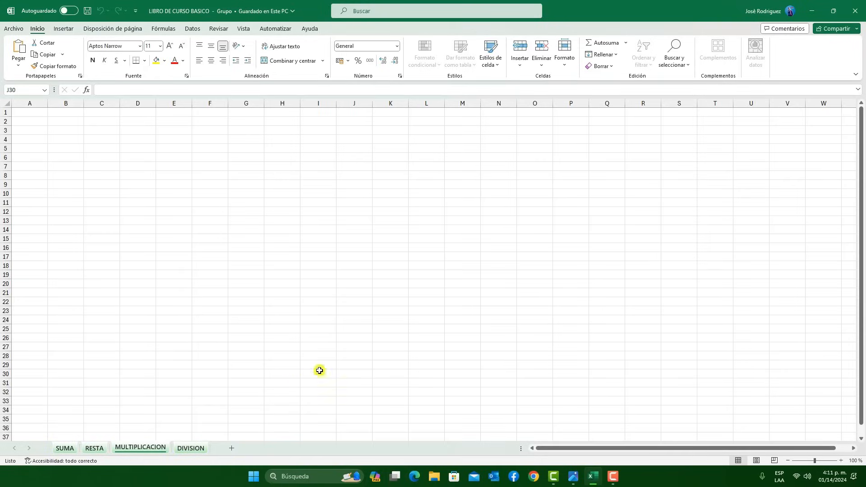
left_click(195, 450)
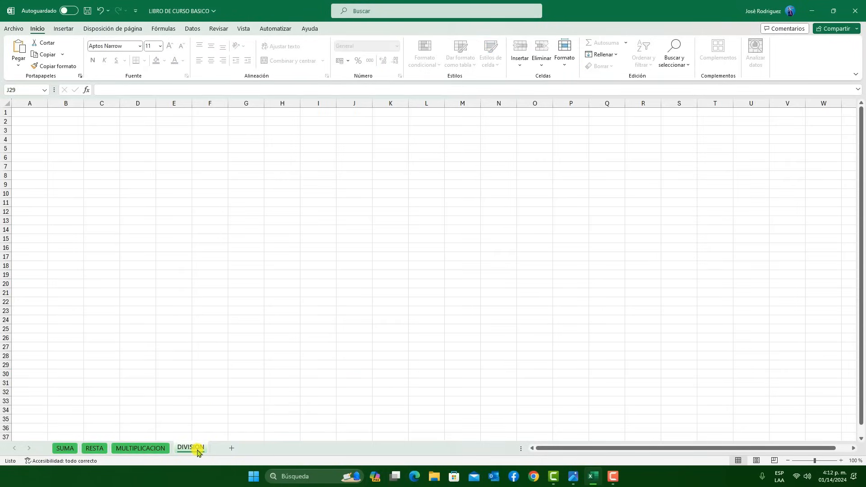
Undo the group's tab colour change and select cell C30 on the SUMA sheet
left_click(101, 12)
left_click(85, 377)
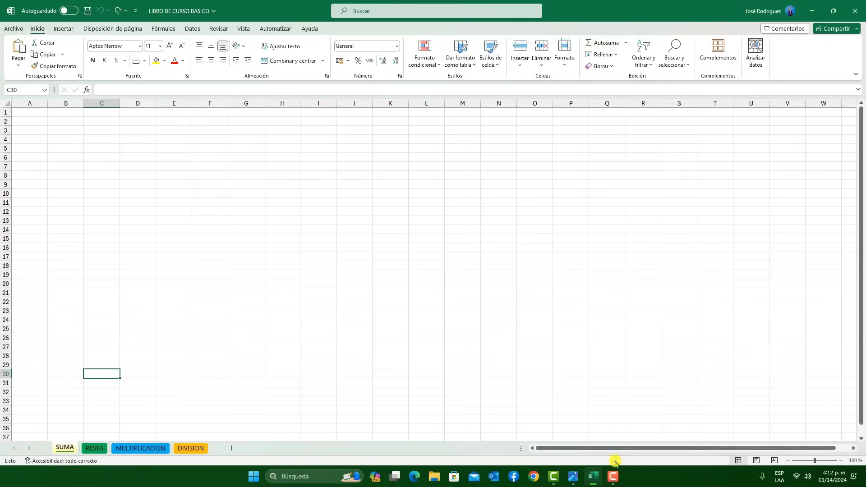
After consulting the teclado.png keyboard image, group the contiguous sheets from SUMA to DIVISION, and ungroup them
left_click(573, 477)
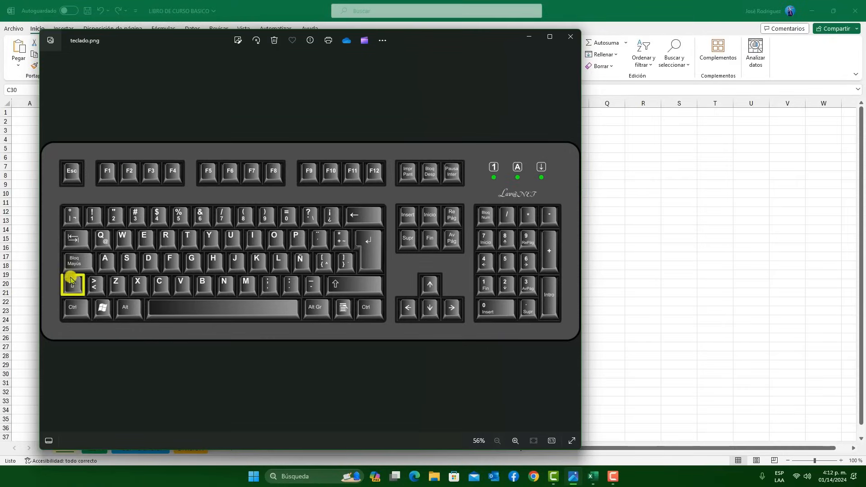
left_click(533, 39)
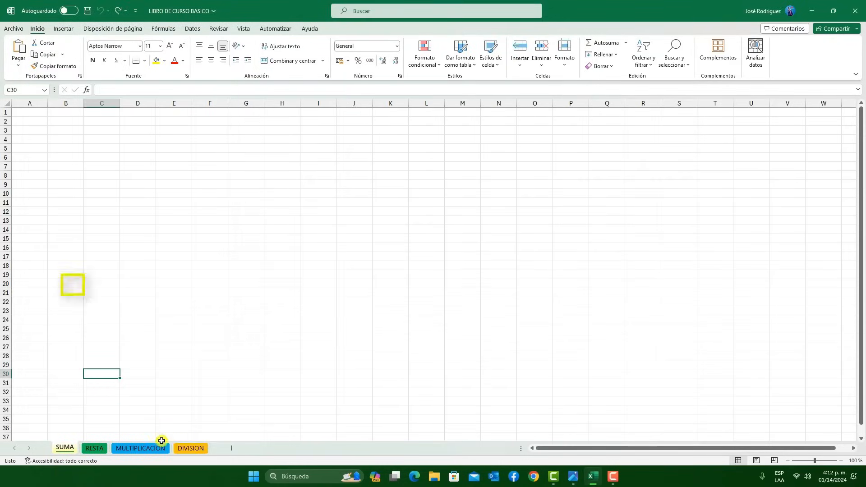
left_click(190, 448, "shift")
right_click(189, 449)
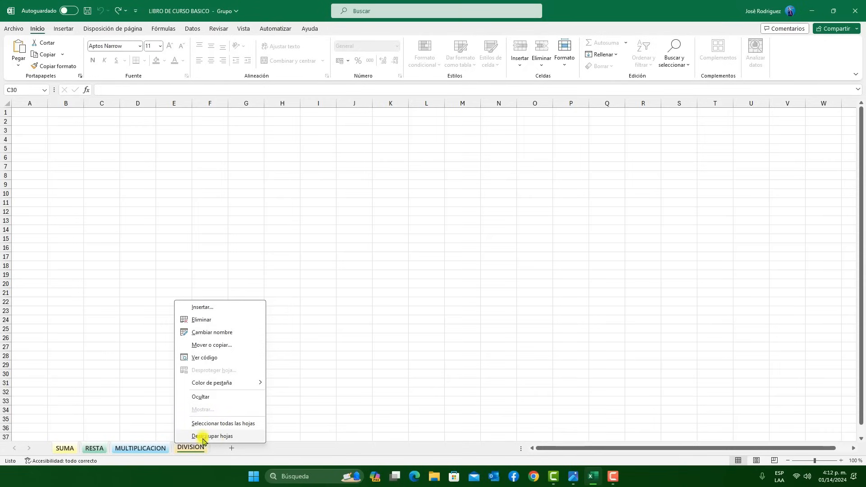
left_click(226, 436)
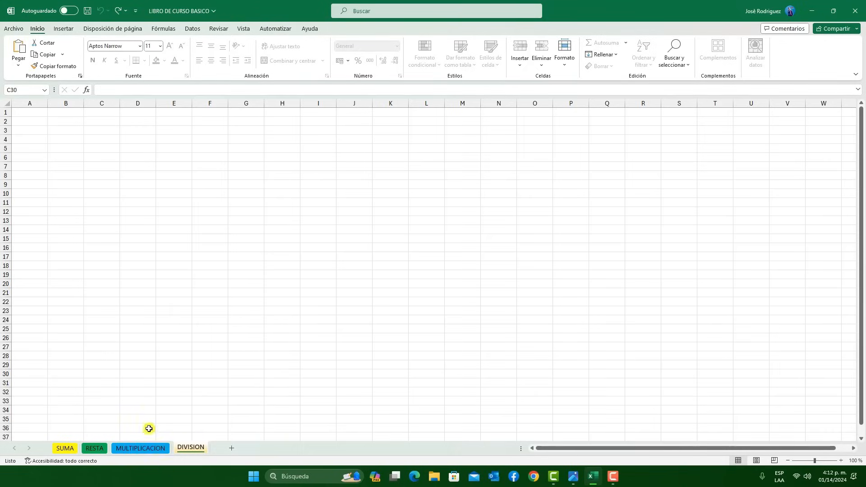
left_click(60, 449)
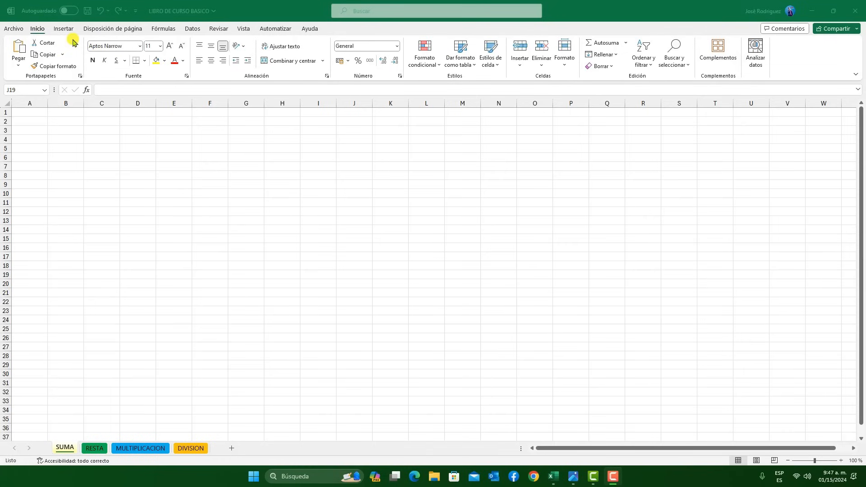
Examine the command sets offered under Insertar through Ayuda, ending on the Inicio commands
left_click(62, 29)
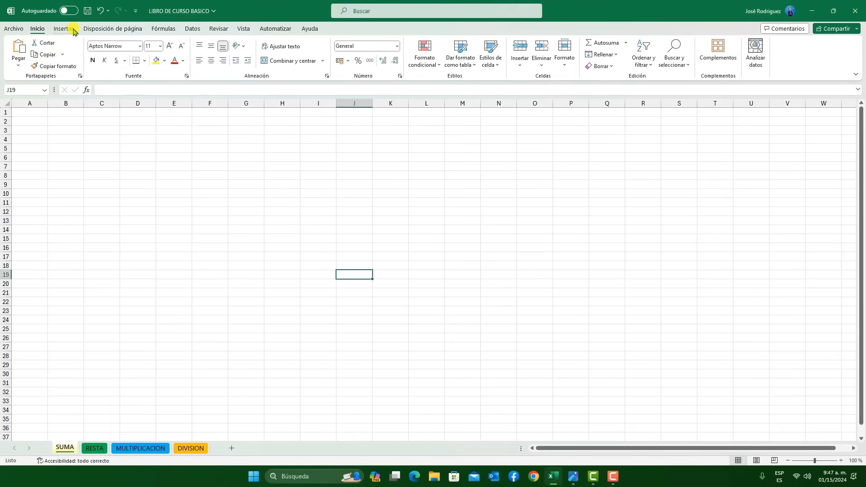
left_click(63, 29)
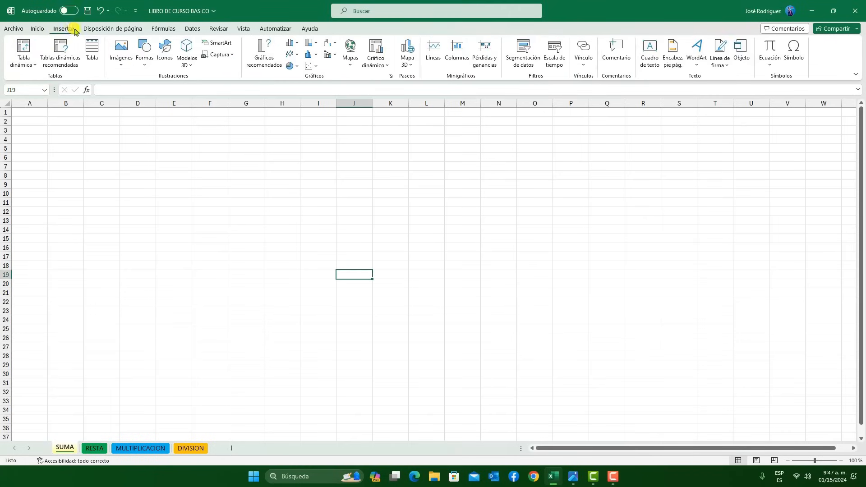
left_click(100, 30)
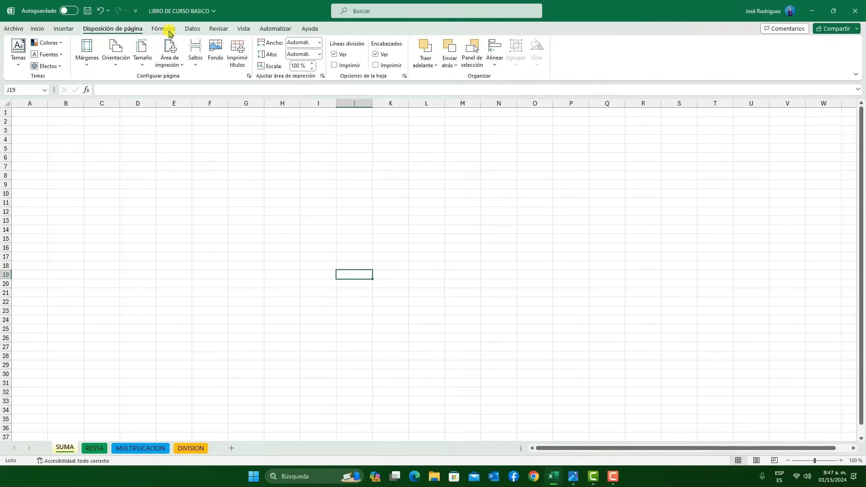
left_click(168, 31)
left_click(199, 32)
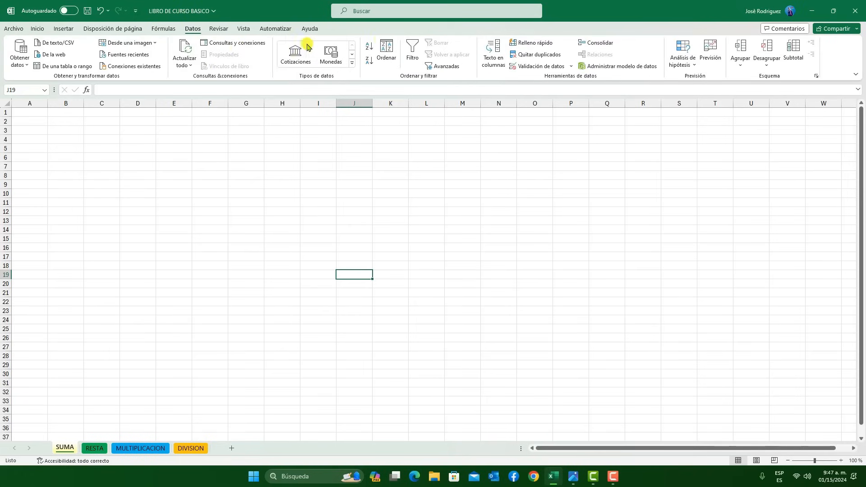
left_click(223, 30)
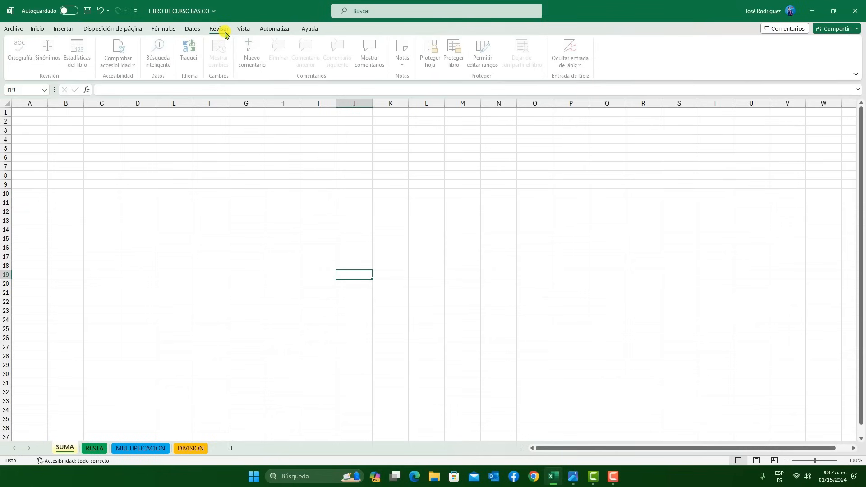
left_click(244, 30)
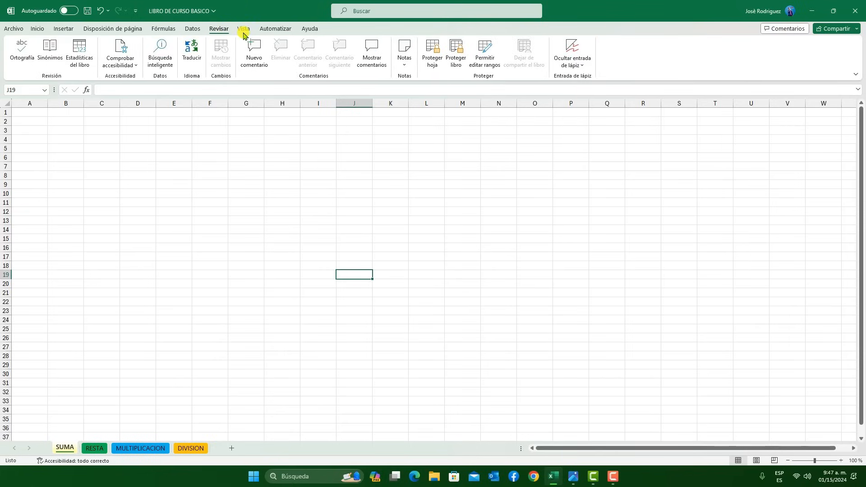
left_click(284, 30)
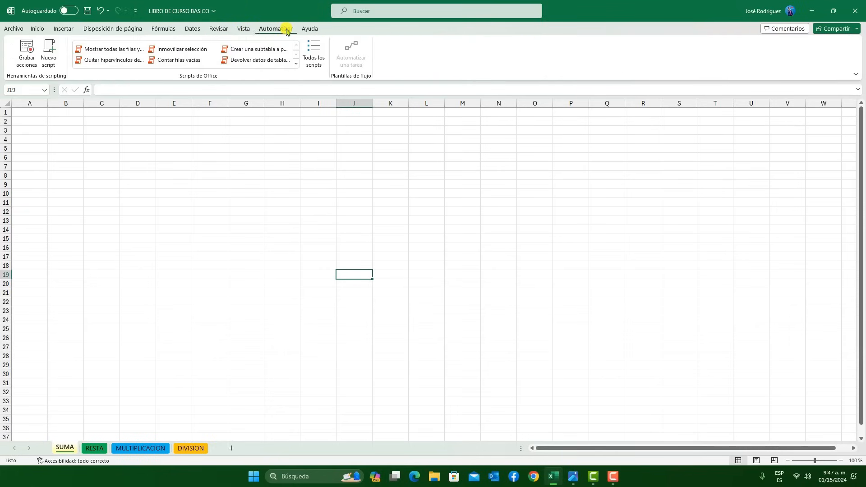
left_click(311, 29)
left_click(37, 29)
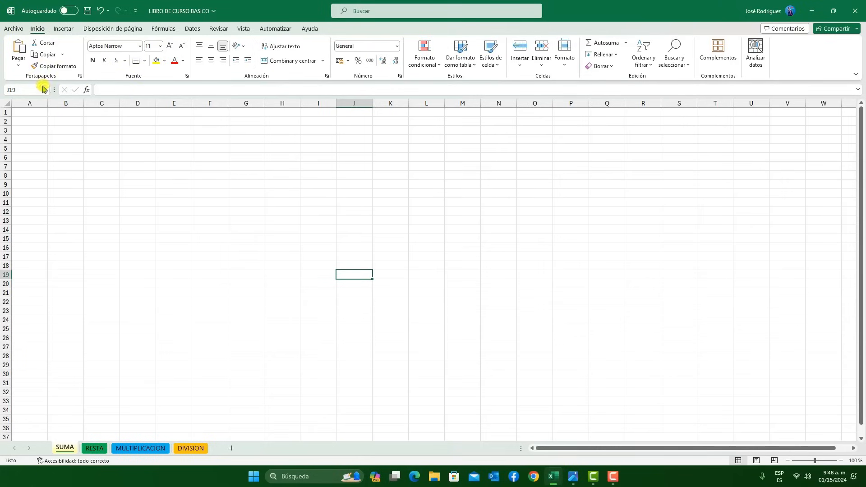
Enter Enero in cell B4 of the SUMA sheet and autofill the months down to B15
left_click(82, 136)
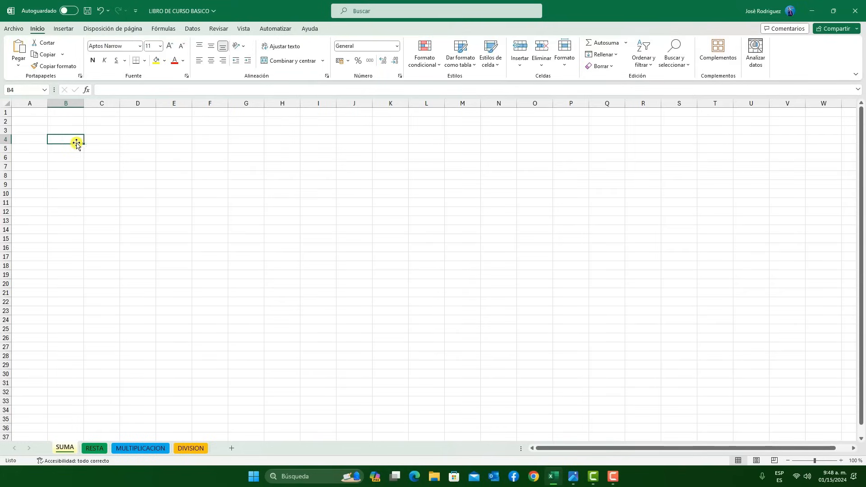
left_click(75, 113)
left_click(207, 166)
left_click(66, 126)
left_click(66, 139)
type("E")
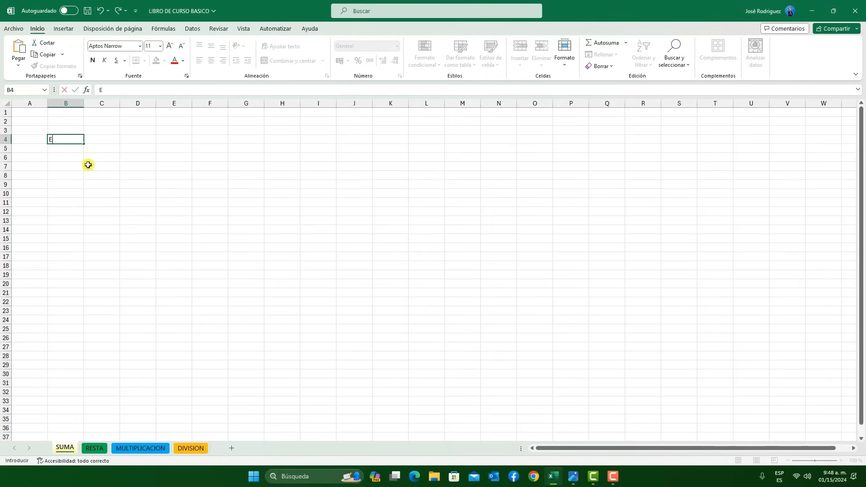
type("nero")
left_click(101, 150)
left_click(112, 176)
left_click(73, 136)
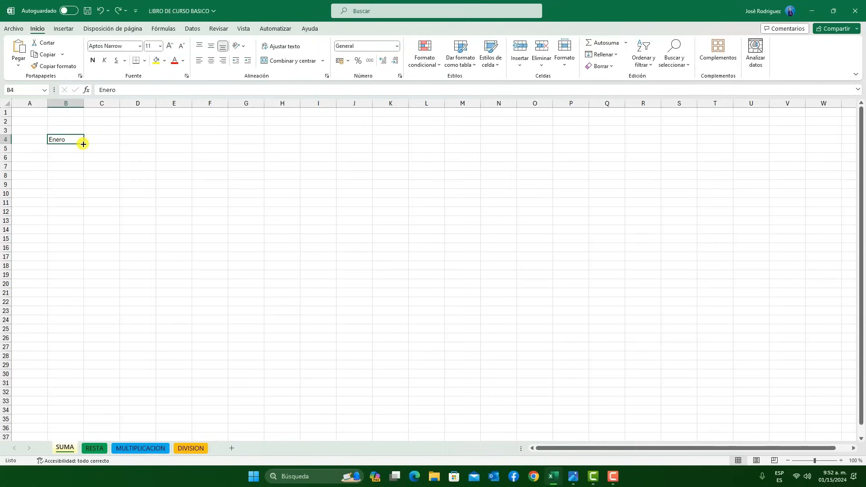
left_click_drag(83, 144, 81, 239)
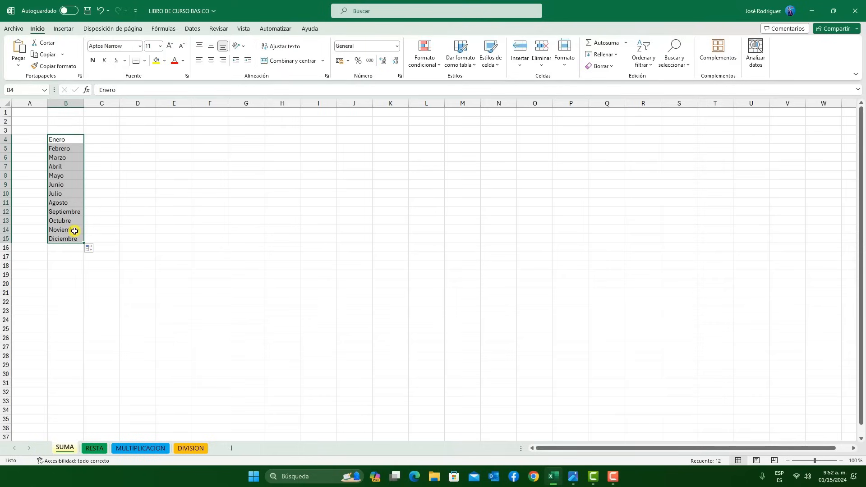
Autofill the months from Enero in B4 across row 4, forward to M4 and back to A4
left_click(75, 140)
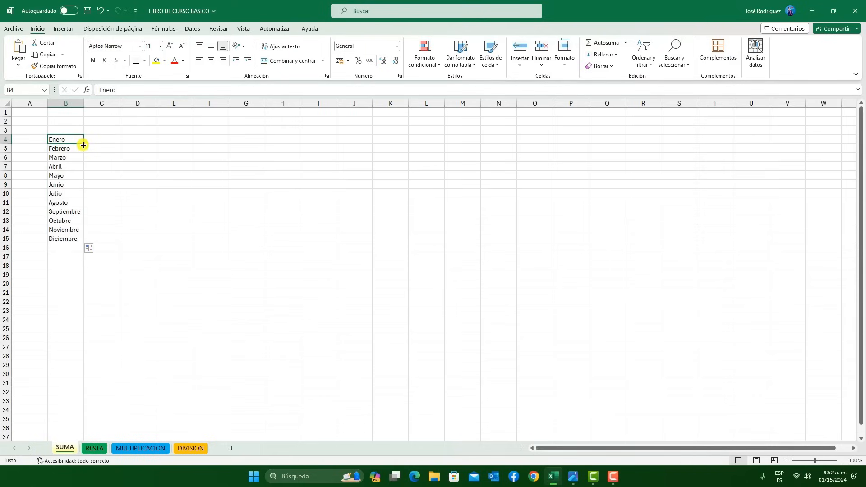
left_click_drag(84, 145, 491, 141)
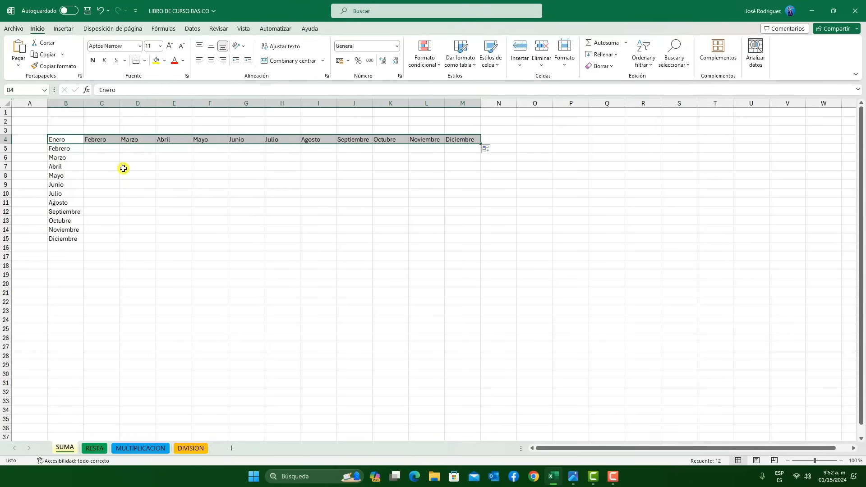
left_click(53, 139)
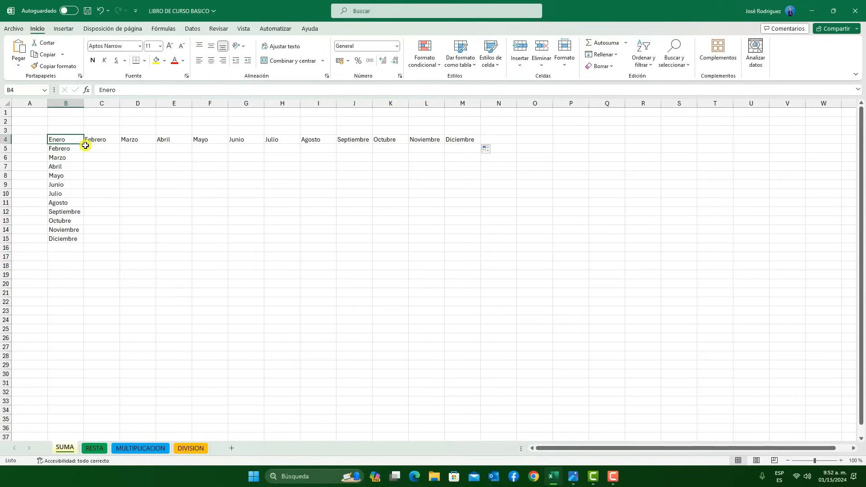
left_click_drag(84, 146, 31, 131)
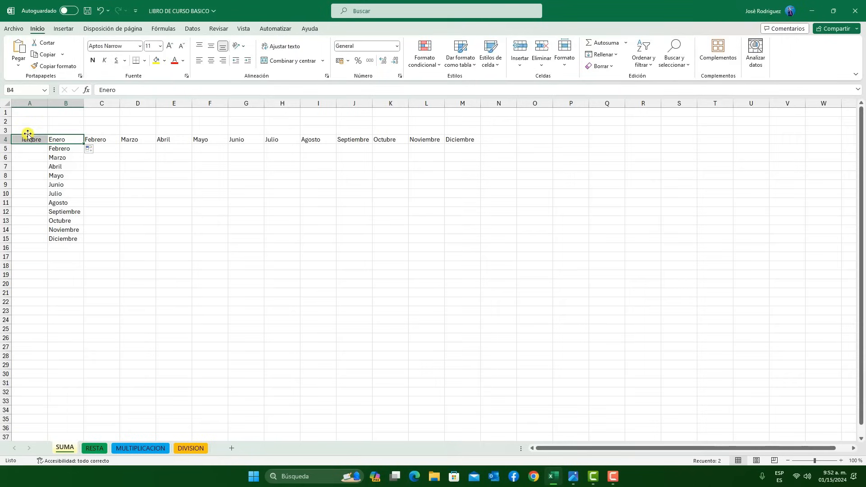
Clear all the month entries by deleting the contents of range A1:N17
left_click(217, 222)
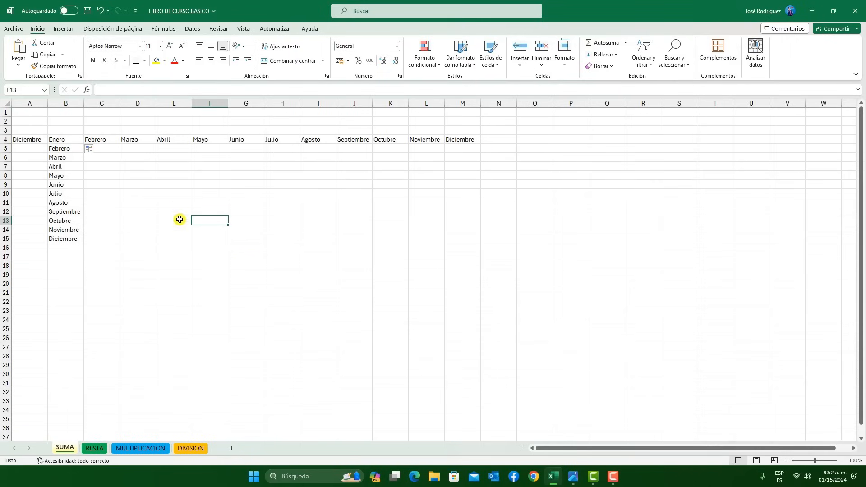
left_click(421, 275)
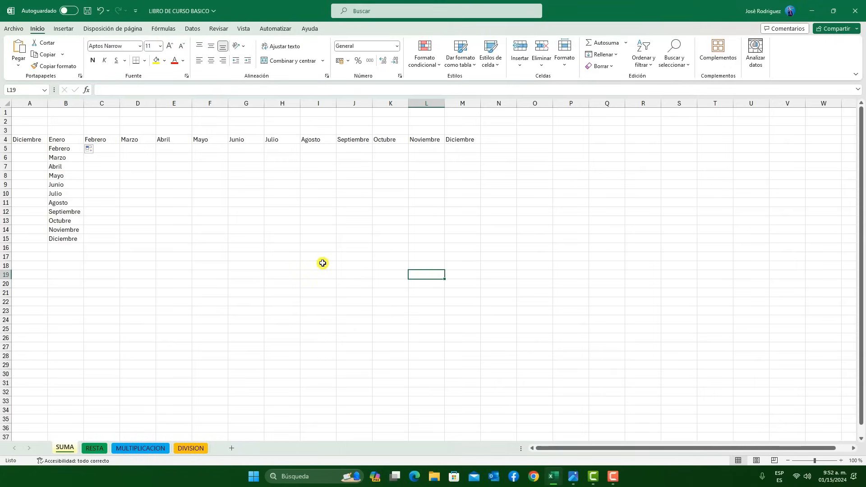
left_click_drag(491, 257, 29, 111)
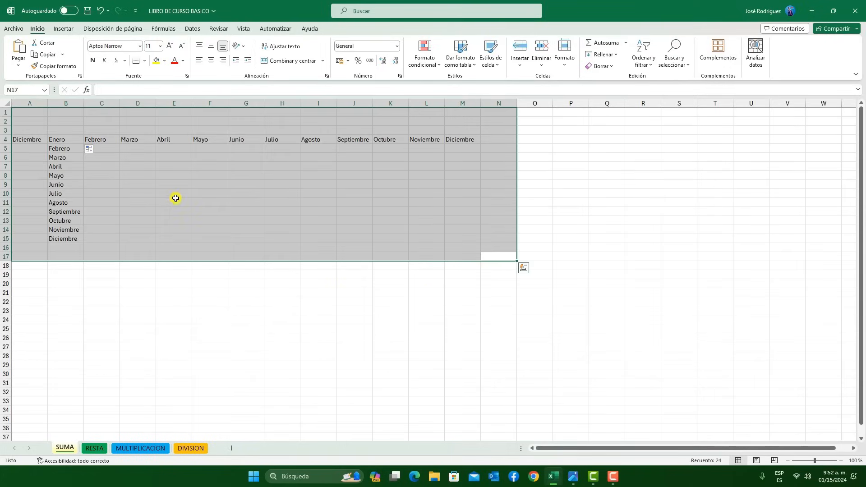
key("Delete")
Enter lunes in cell B4 of the SUMA sheet and autofill it across row 4 to P4
left_click(80, 136)
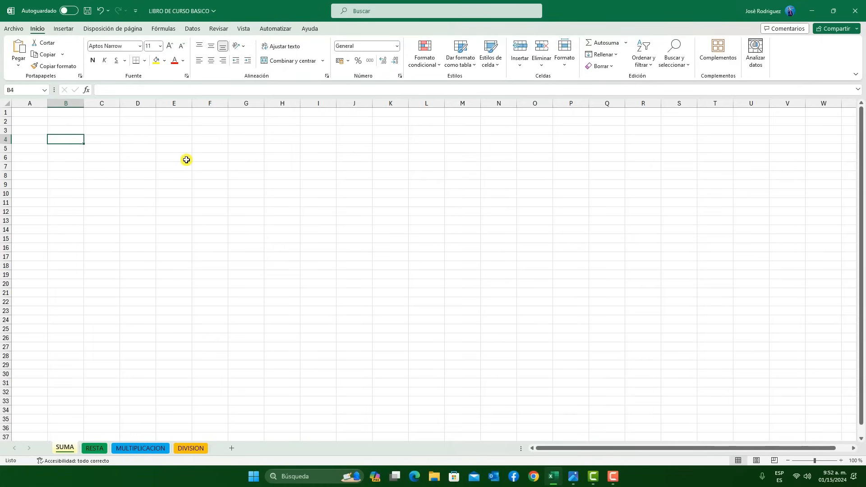
type("lunes")
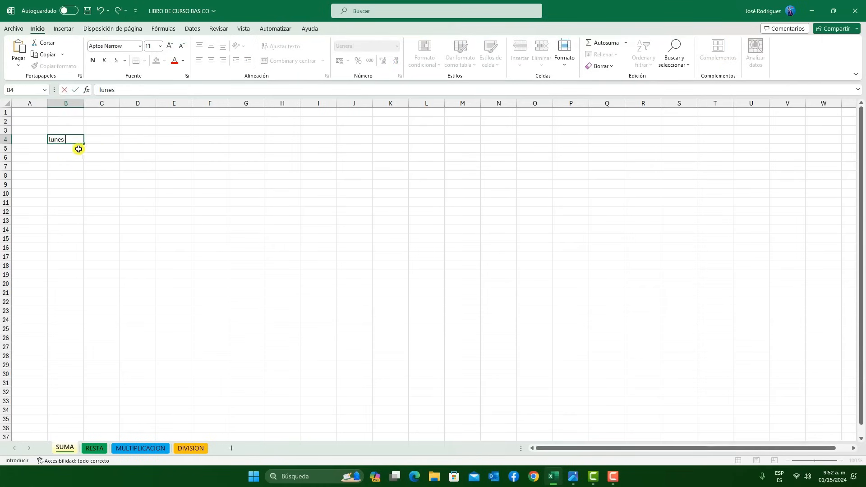
left_click(94, 161)
left_click(82, 141)
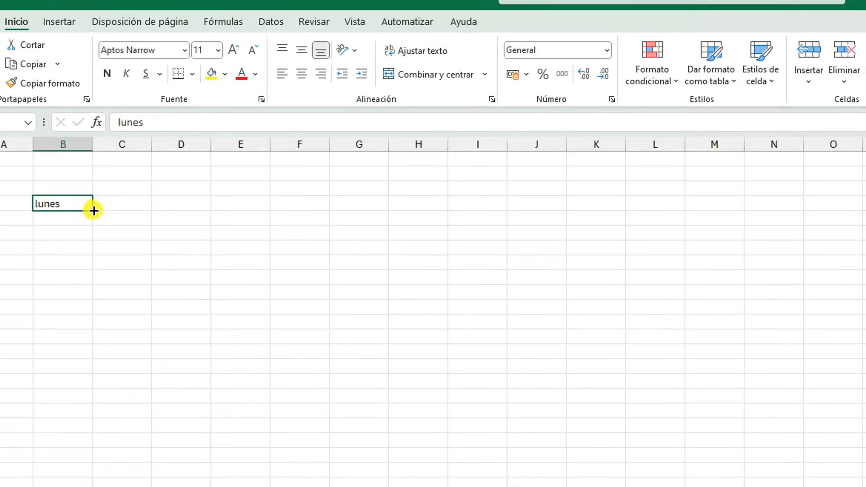
left_click_drag(84, 142, 218, 142)
left_click_drag(313, 207, 865, 233)
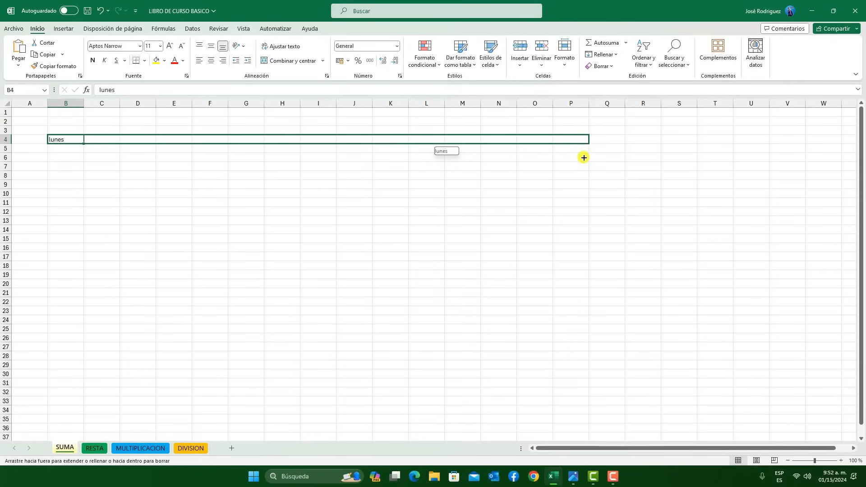
mouse_move(578, 159)
left_mouse_down()
mouse_move(557, 162)
mouse_move(583, 158)
left_mouse_up()
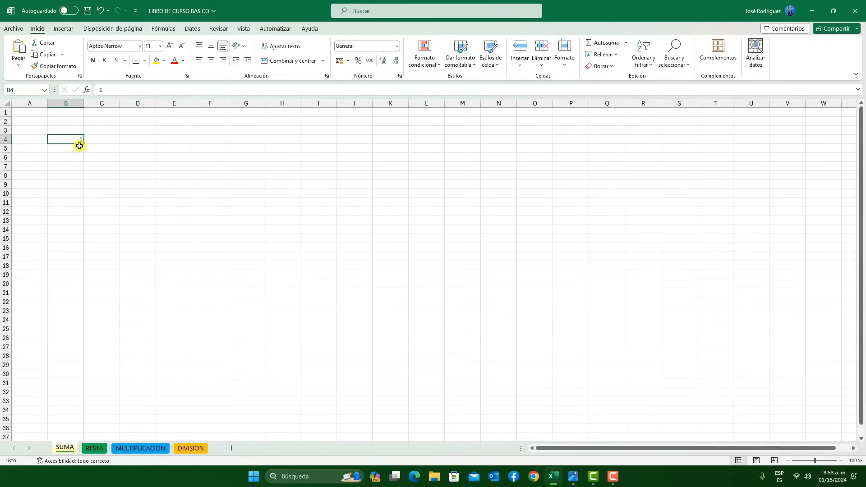
Enter 1 in cell B4, autofill it across to P4, and switch the autofill to Serie de relleno
left_click_drag(85, 145, 584, 186)
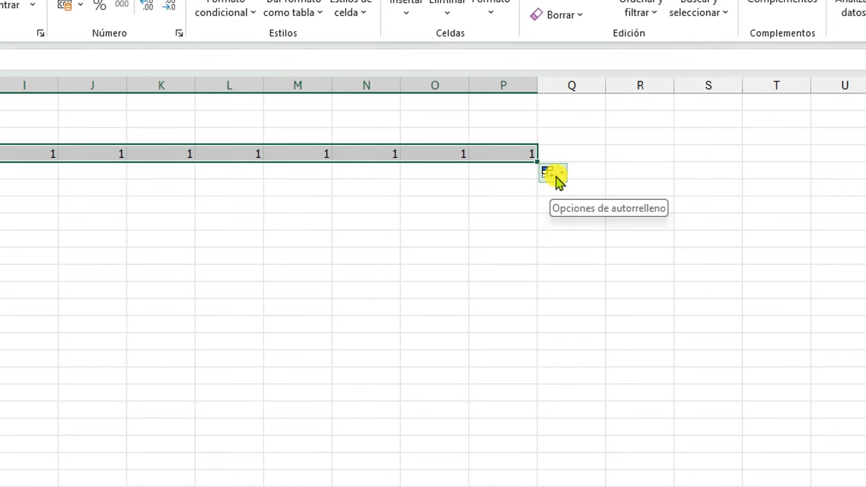
left_click(559, 182)
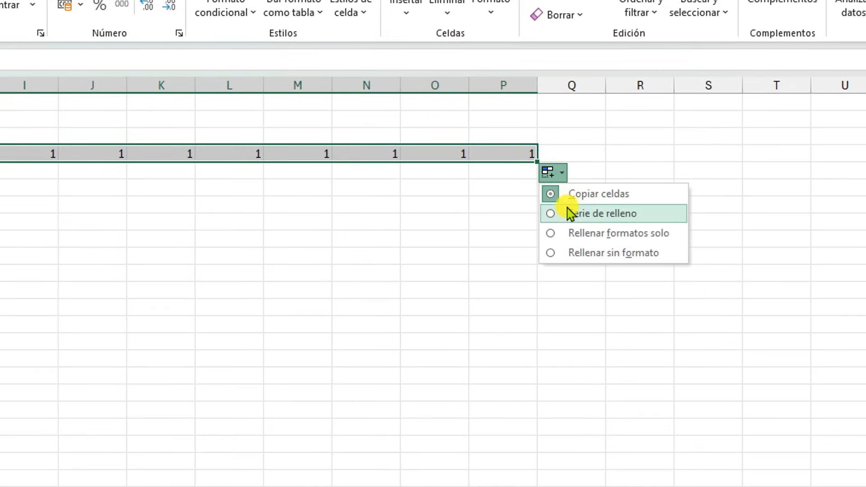
left_click(549, 213)
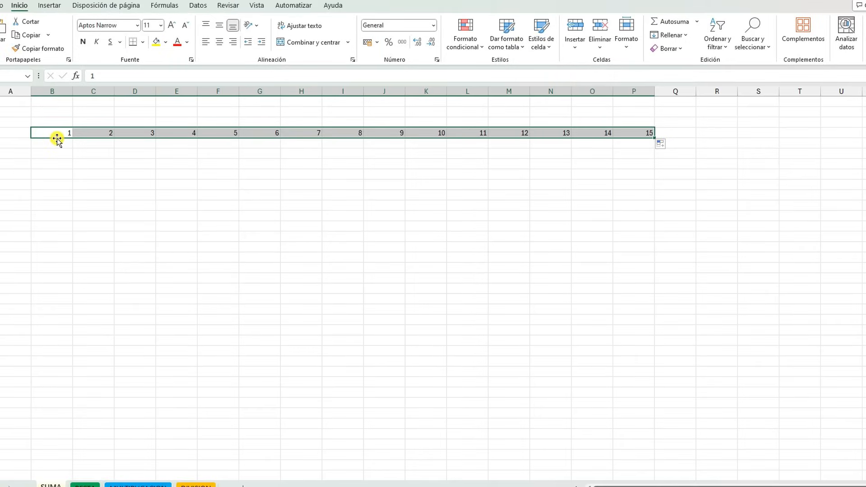
Check the autofill options of the number series, and clear the whole series from row 4
left_click(661, 144)
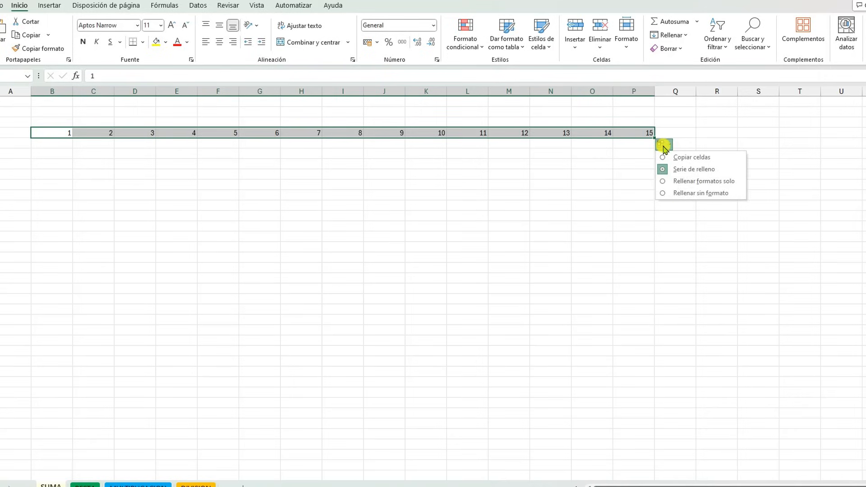
left_click(650, 207)
left_click_drag(650, 208, 30, 82)
key("Delete")
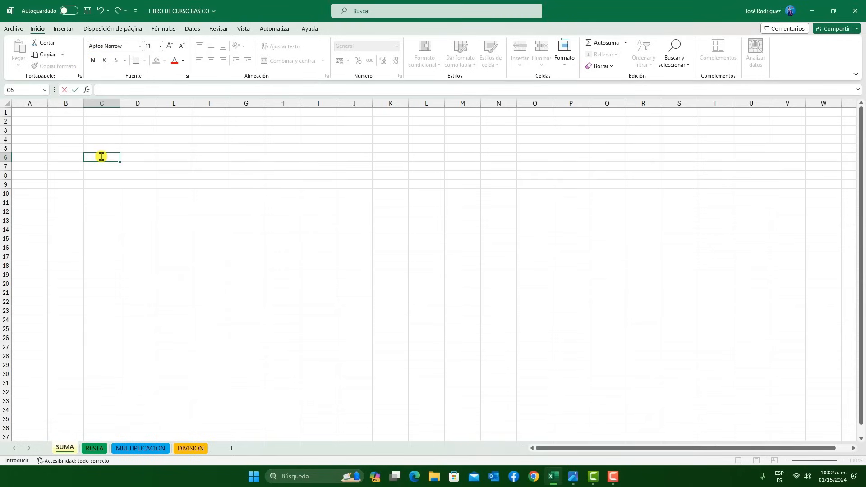
Enter Enero in cell C6 and autofill the months across row 6 to N6
left_click_drag(120, 161, 500, 178)
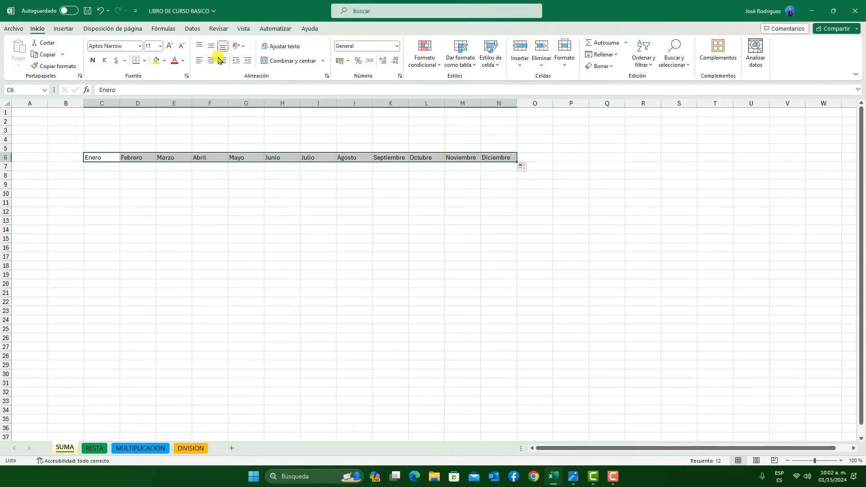
left_click(172, 239)
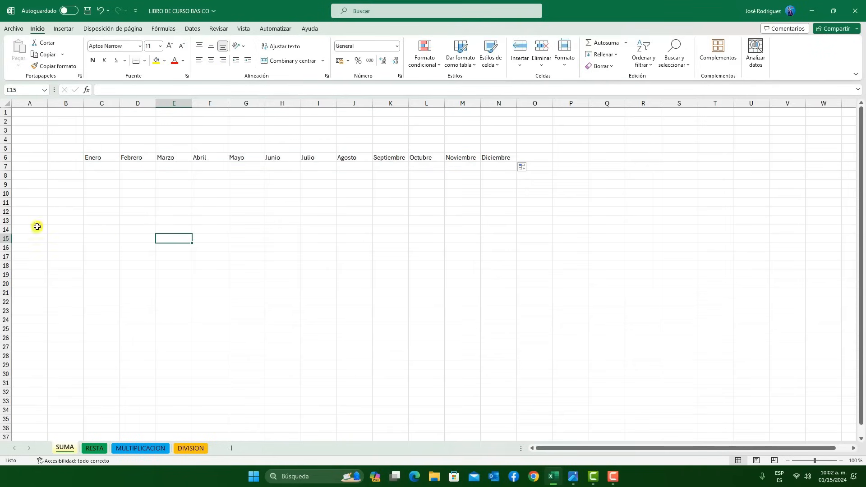
left_click(102, 230)
Move Enero from cell C6 to M17 by cutting and pasting, and check both cells
left_click(104, 156)
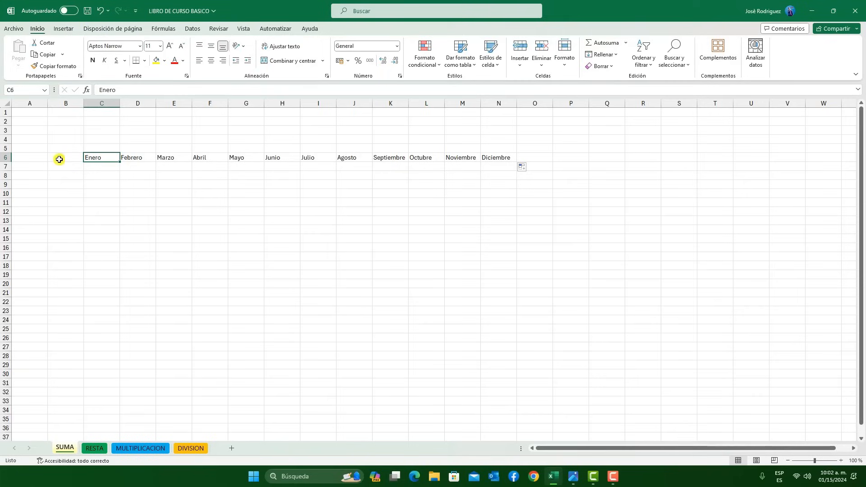
left_click(43, 54)
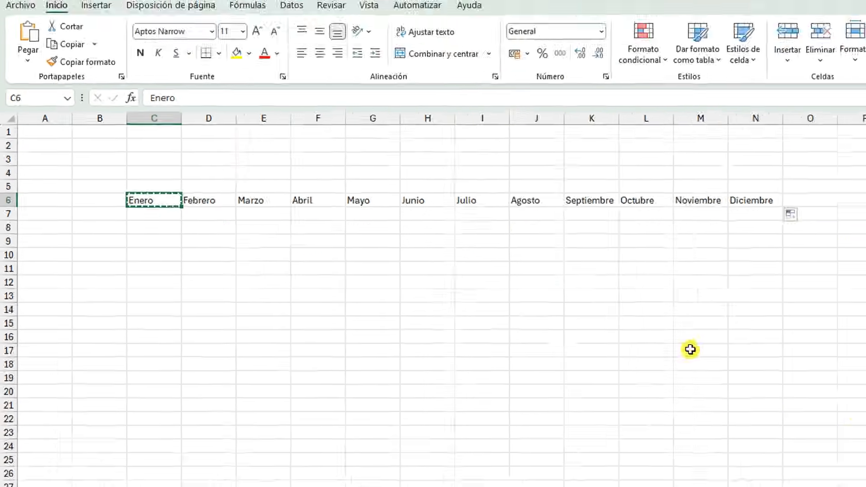
left_click(691, 350)
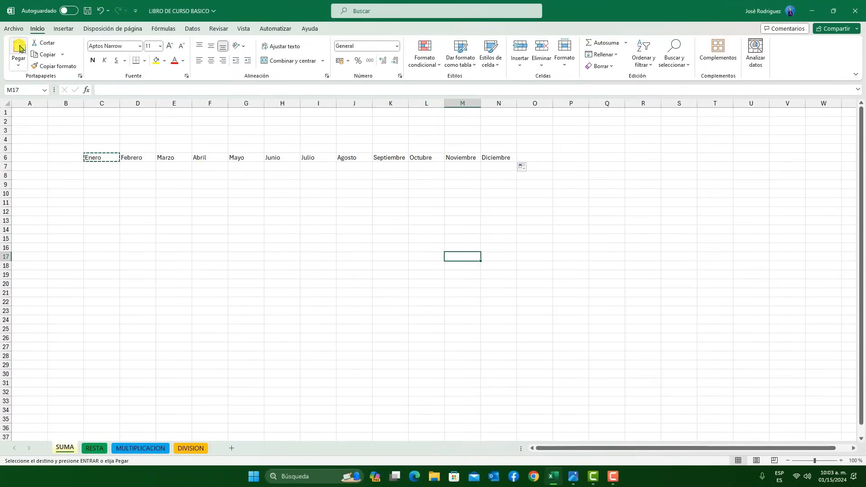
type("Enero")
left_click(504, 286)
left_click(448, 263)
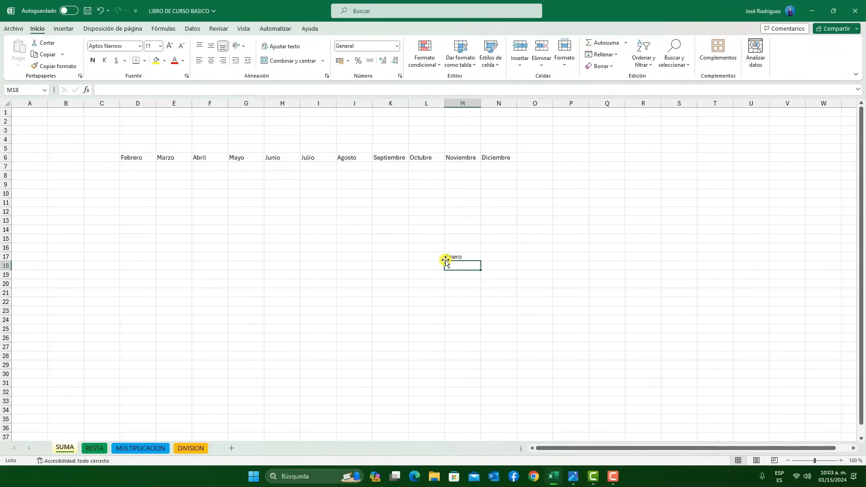
left_click(99, 159)
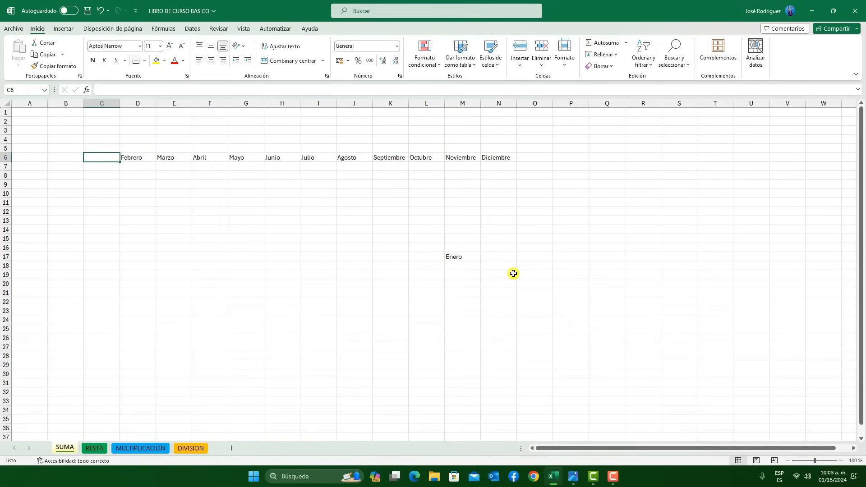
left_click(465, 255)
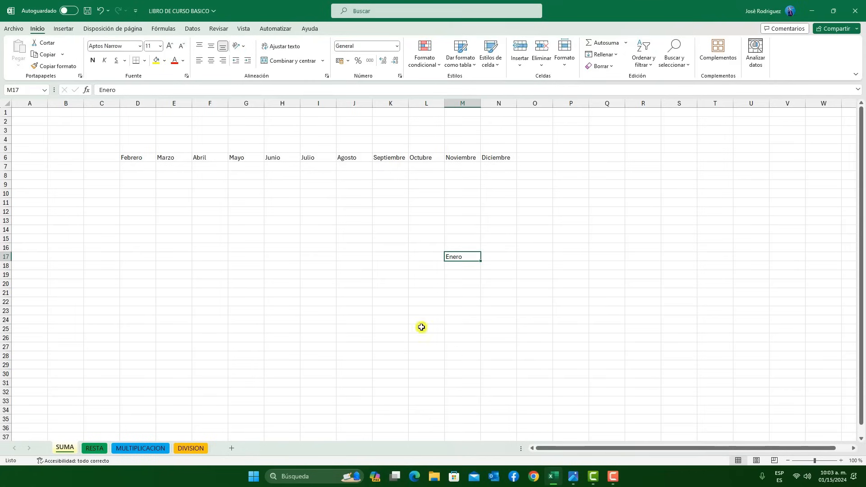
Consult the keyboard image teclado.png, and cut Enero from cell M17 and paste it back into C6
left_click(571, 474)
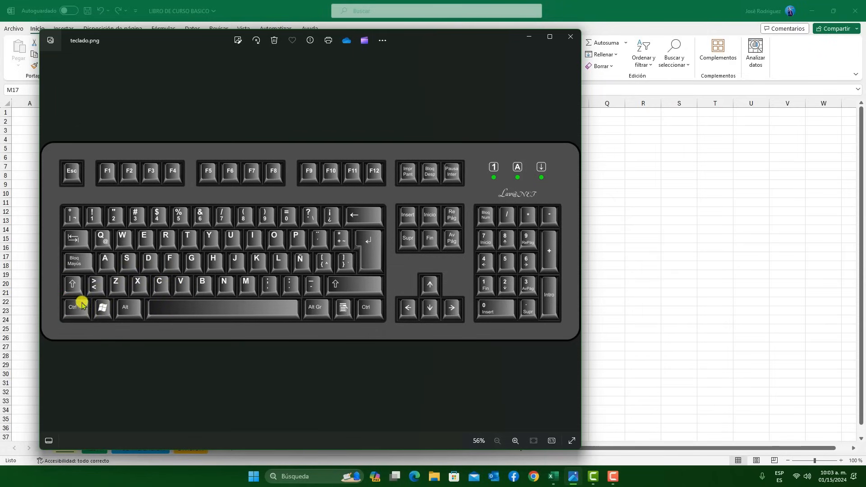
left_click(529, 36)
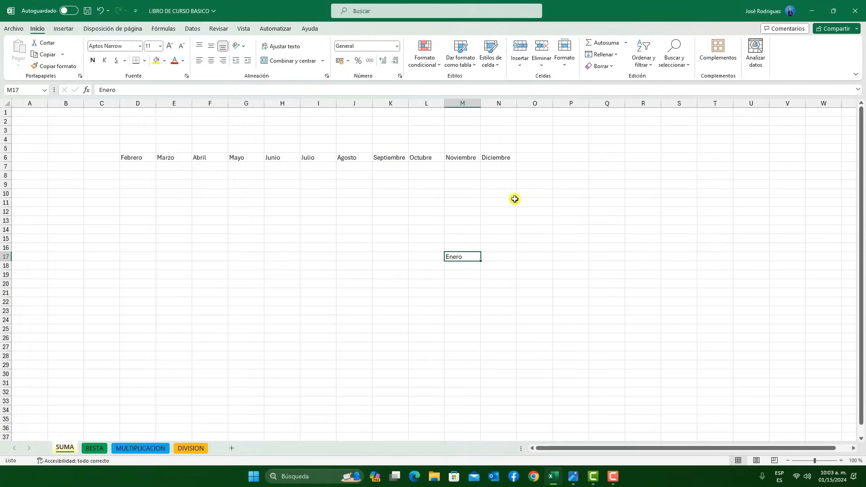
left_click(470, 275)
key("ctrl+c")
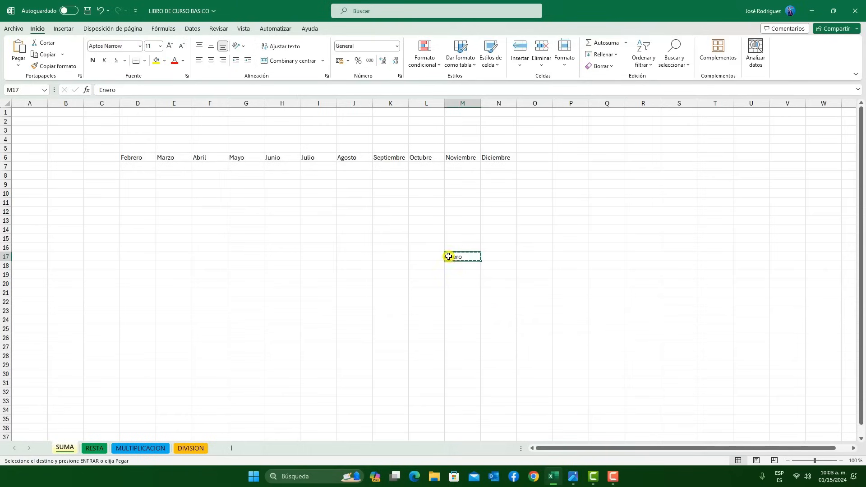
left_click(108, 158)
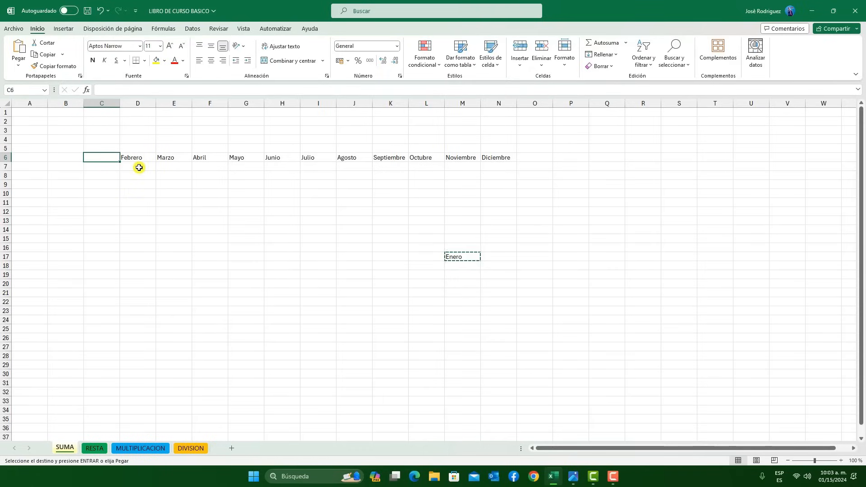
key("ctrl+v")
left_click(155, 191)
left_click(112, 160)
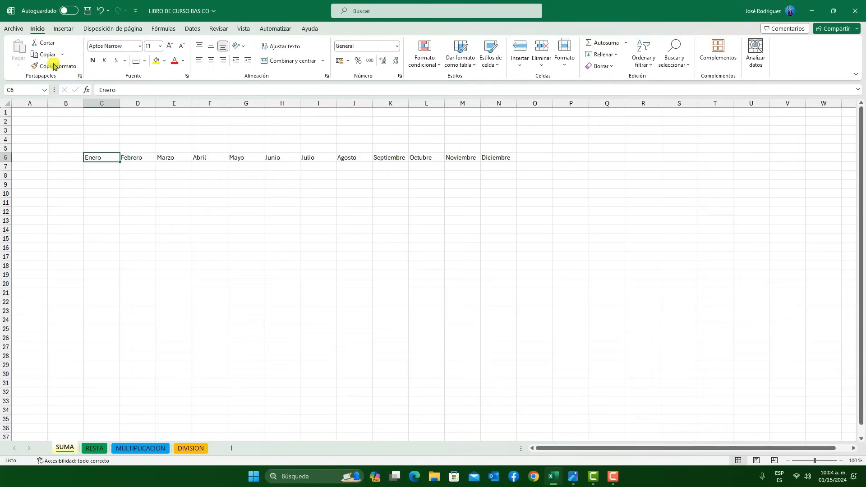
Copy cell D6 (Febrero) as a picture with appearance Como en pantalla and format Imagen
left_click(65, 56)
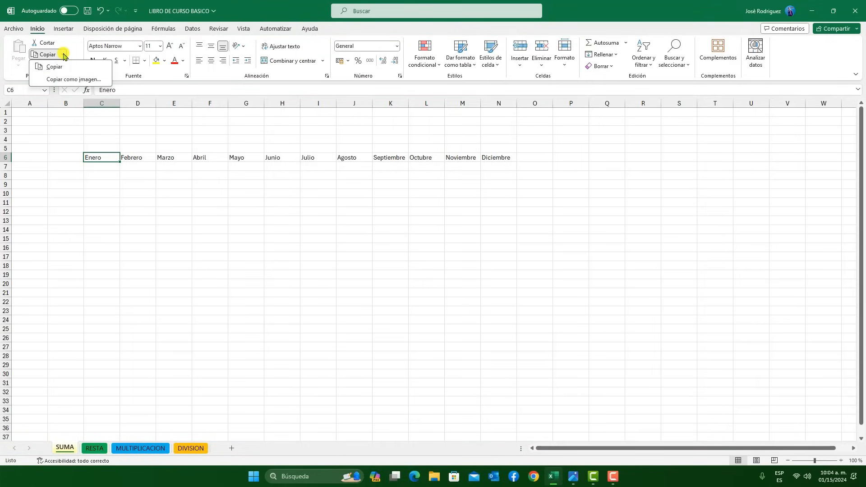
left_click(119, 219)
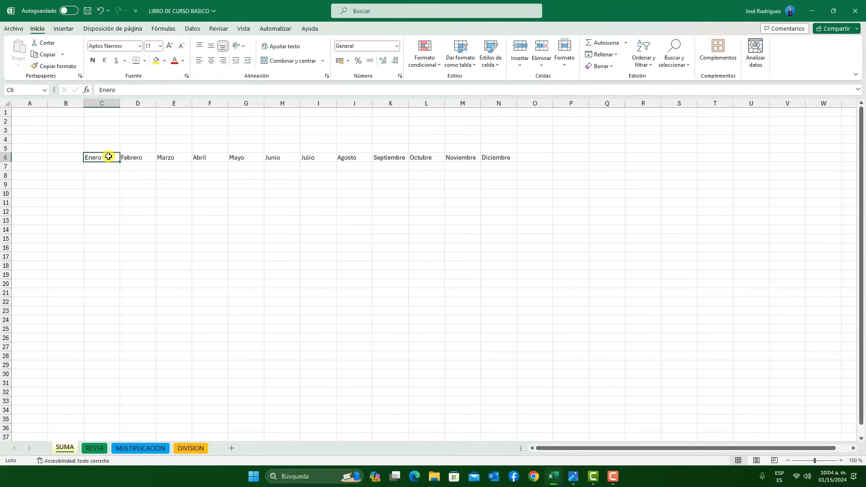
left_click(141, 156)
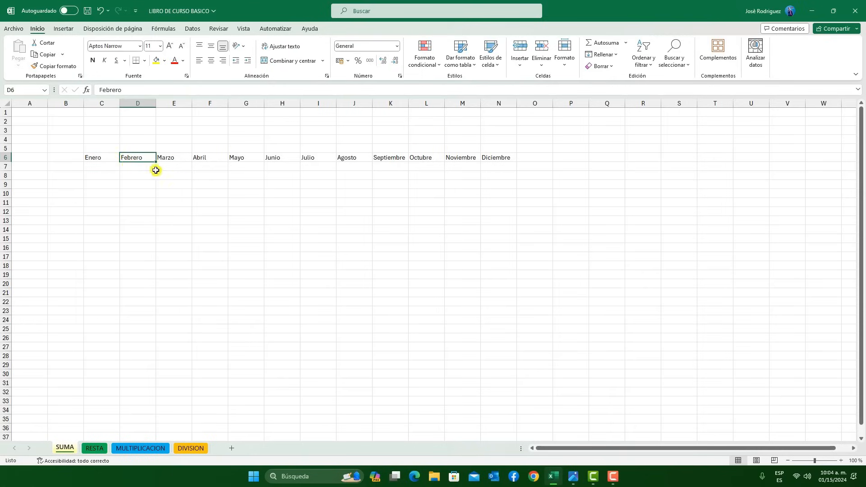
left_click(63, 54)
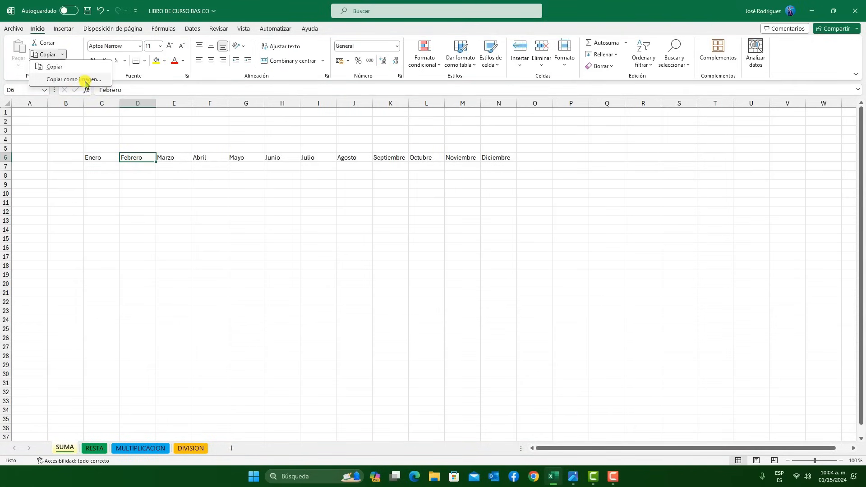
left_click(200, 204)
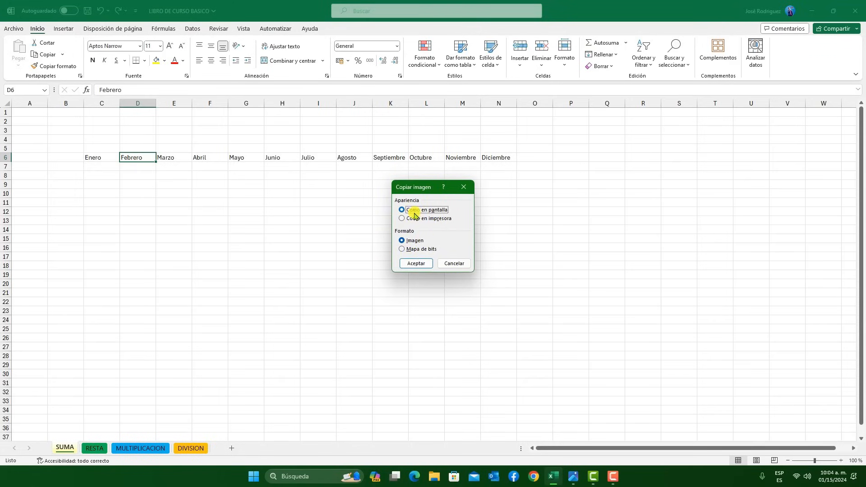
left_click(415, 263)
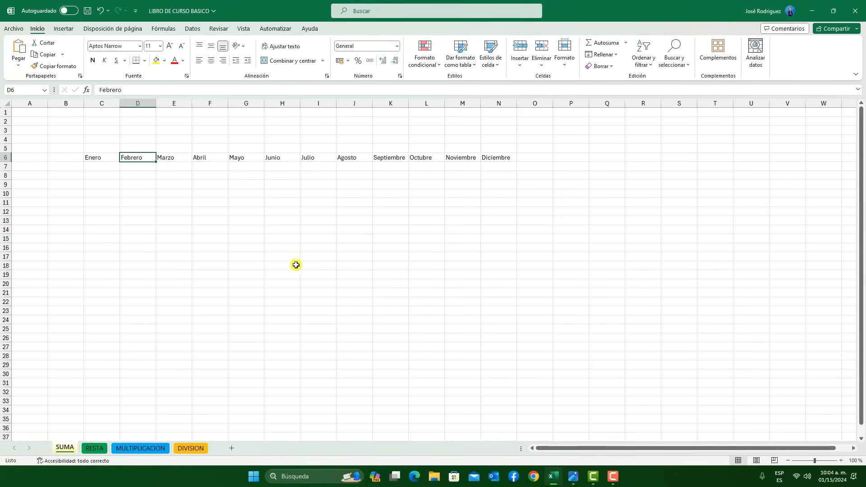
Paste the Febrero picture at cell K21 and enlarge it to about 11.8 cm wide by 3.1 cm high
left_click(339, 223)
left_click(389, 292)
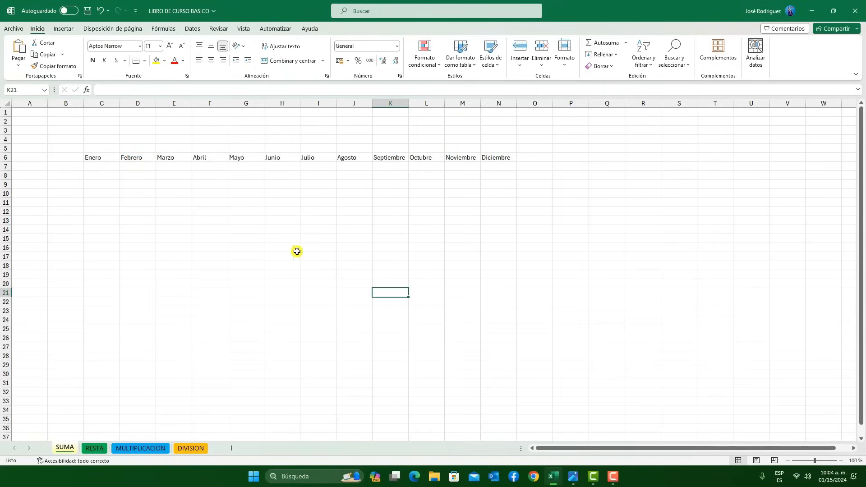
left_click(20, 69)
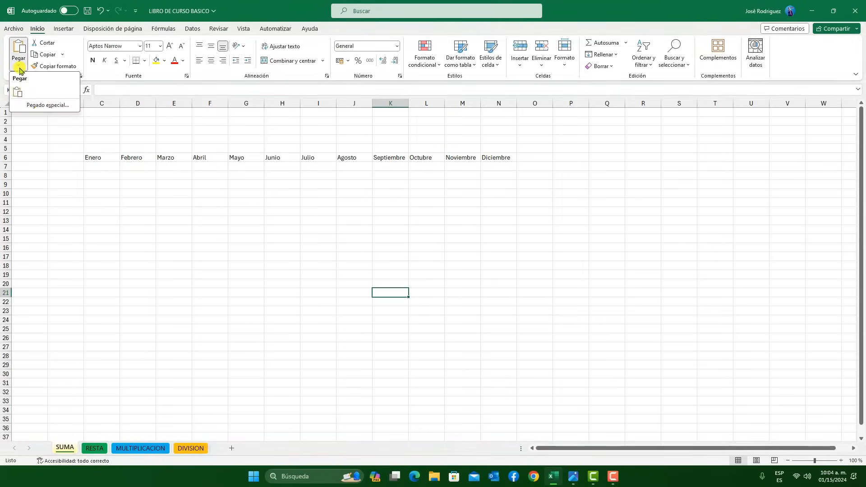
left_click(19, 92)
left_click(497, 339)
left_click(399, 296)
left_click_drag(409, 297, 574, 340)
Move the enlarged Febrero picture around on the sheet below the month row, and delete it
left_click(103, 177)
left_click(100, 159)
left_click(499, 321)
left_click_drag(499, 320, 368, 294)
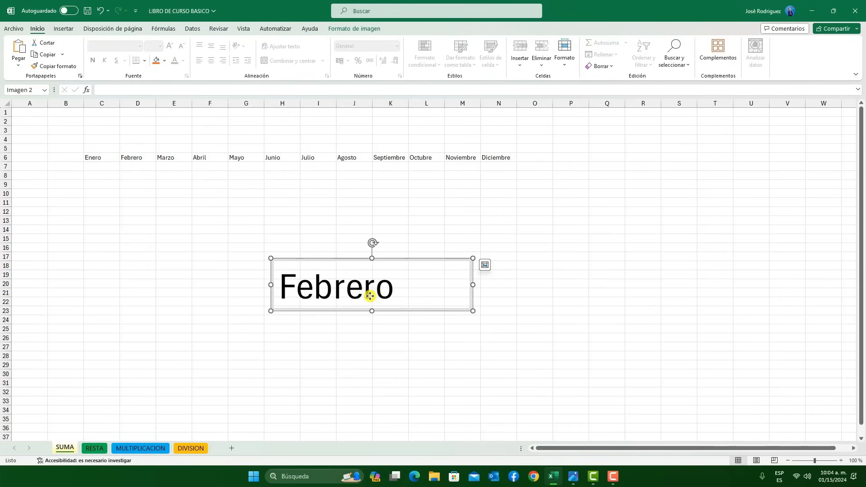
left_click_drag(413, 268, 367, 289)
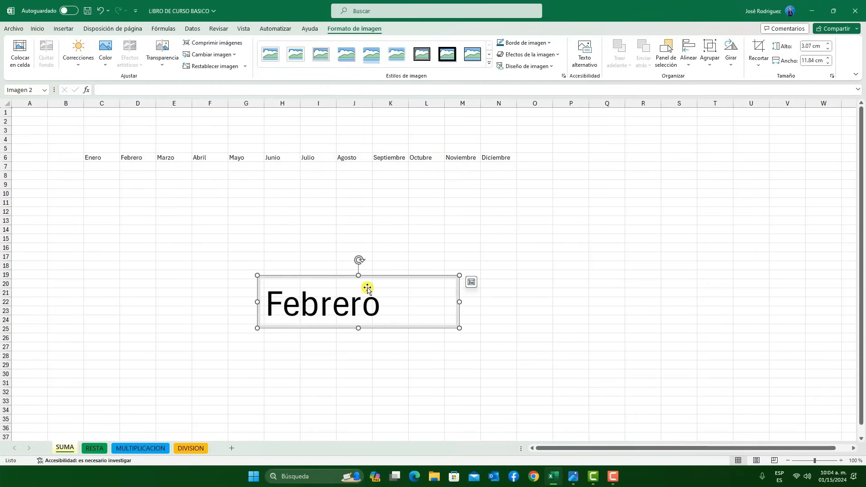
key("Delete")
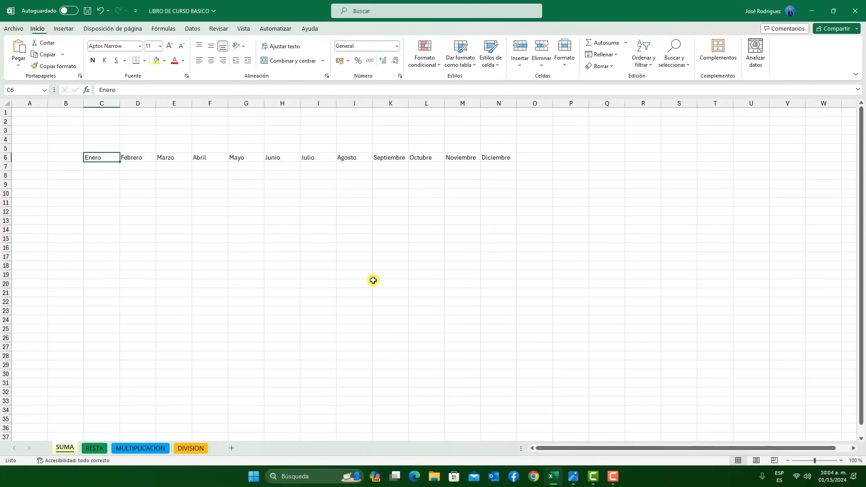
Look up the delete and redo keys in the keyboard image teclado.png, returning to the workbook each time
left_click(570, 482)
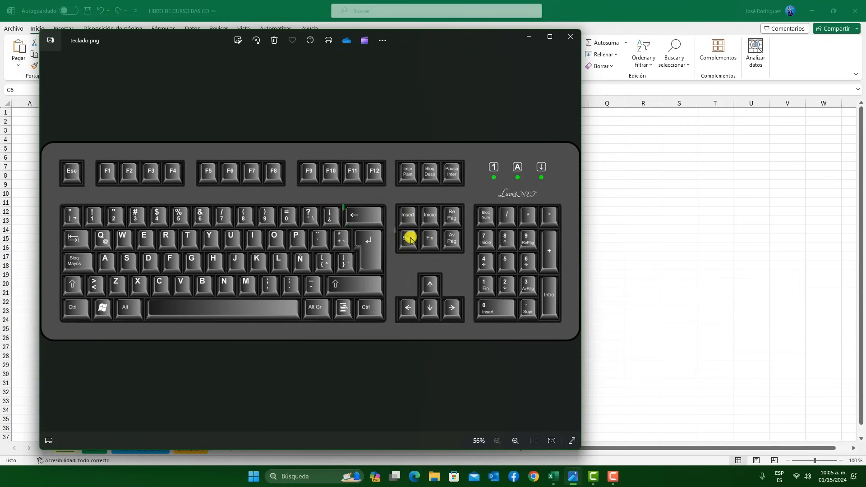
left_click(530, 36)
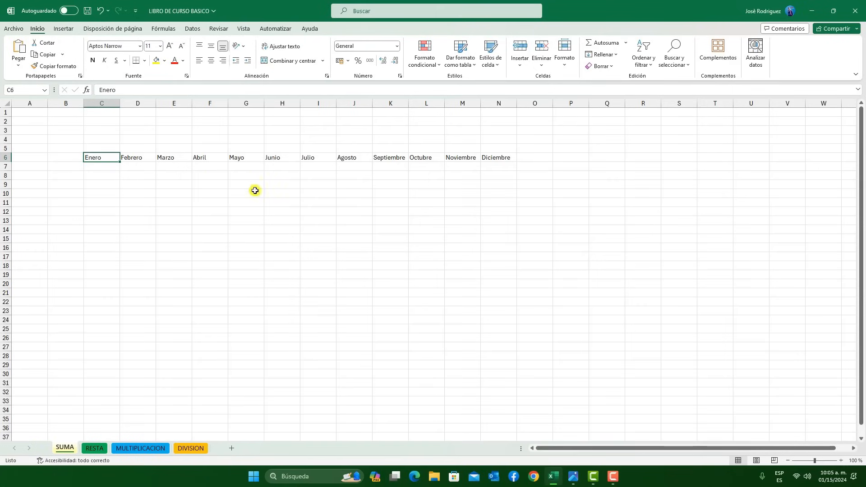
left_click(210, 256)
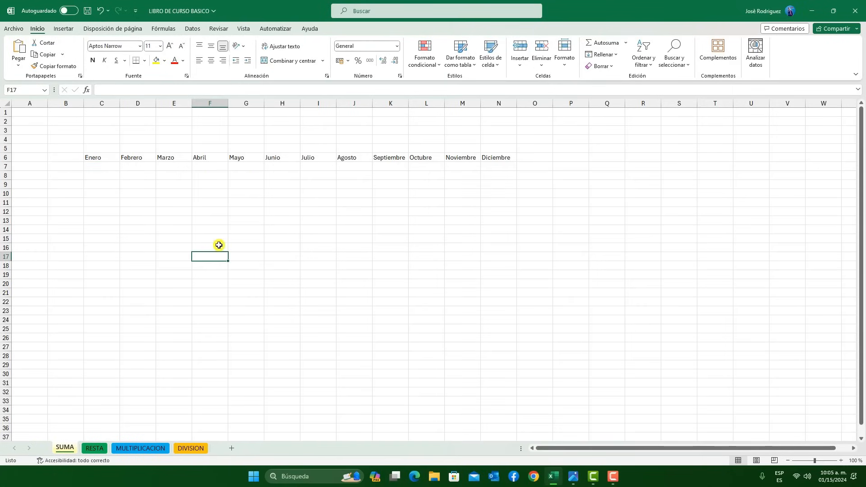
left_click(576, 477)
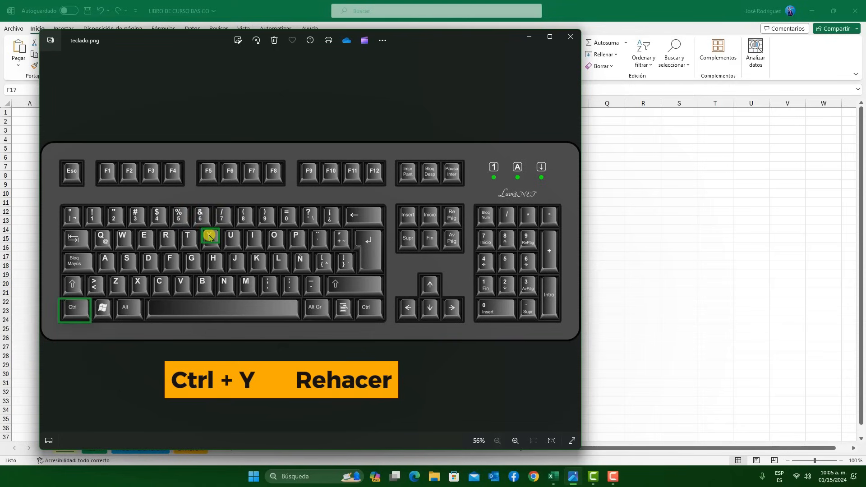
left_click(529, 36)
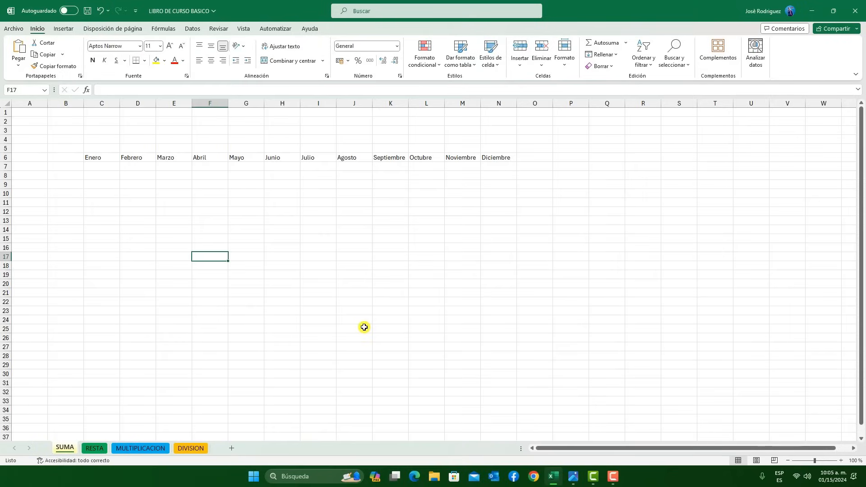
Restore the enlarged Febrero picture below the month row and remove it again, and consult the keyboard image teclado.png
left_click(335, 313)
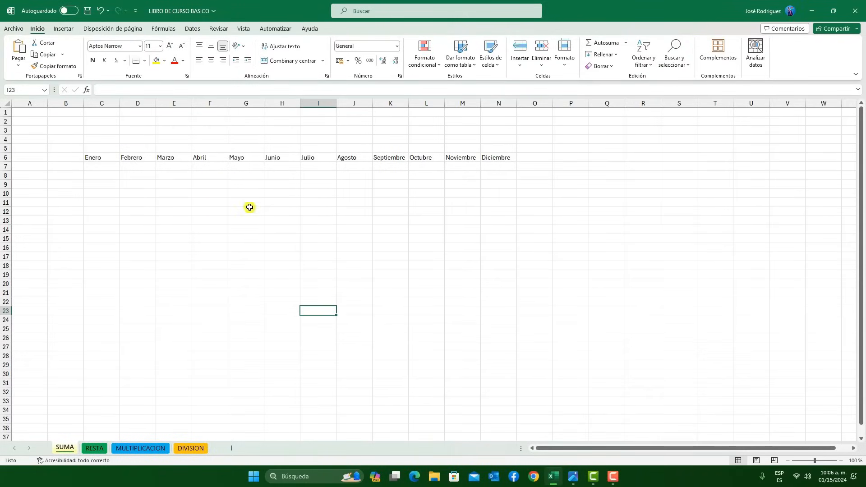
key("ctrl+v")
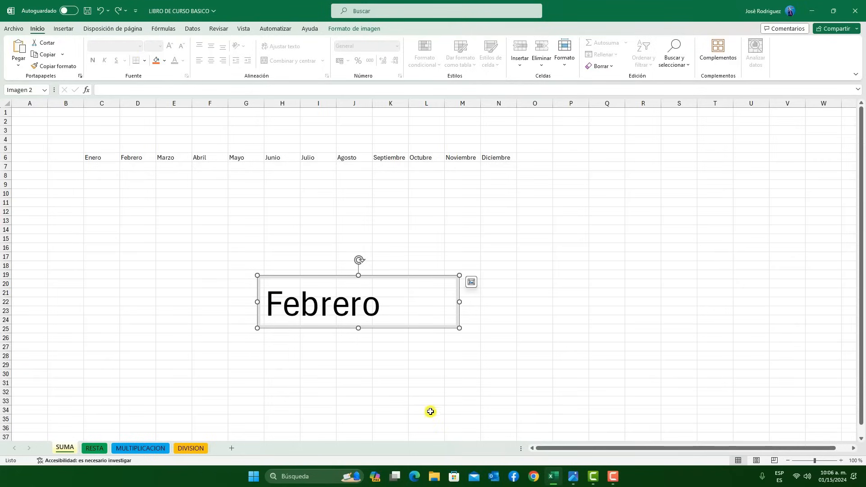
key("Delete")
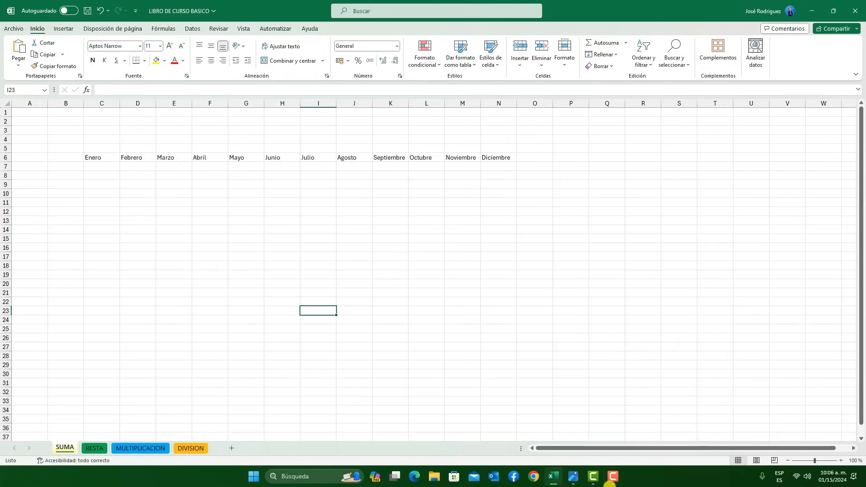
left_click(566, 483)
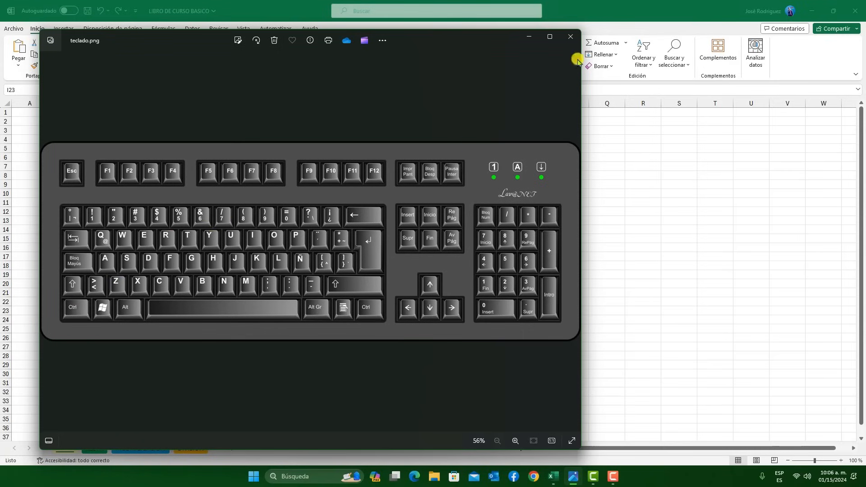
left_click(531, 35)
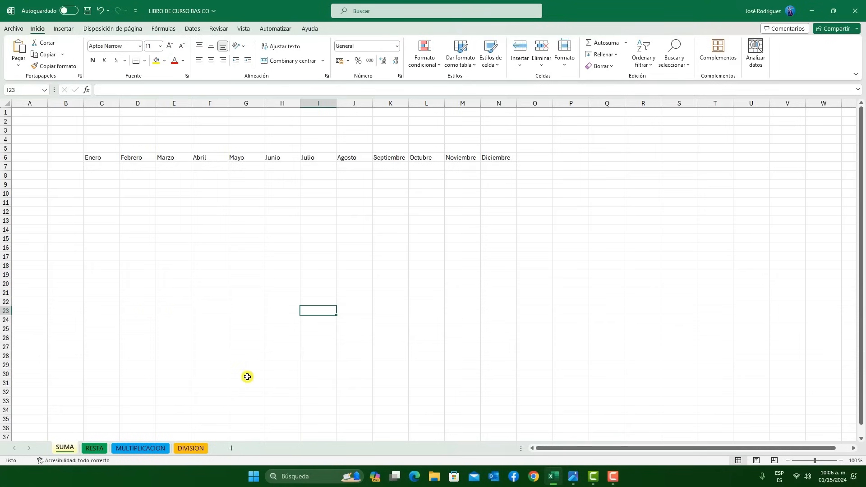
Give cell C6 (Enero) a light blue theme fill and the Agency FB font
left_click(116, 200)
left_click(101, 159)
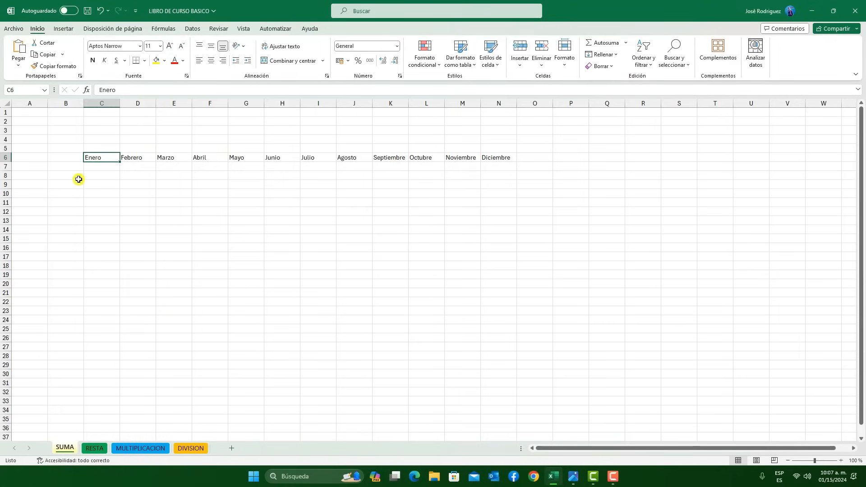
left_click(136, 212)
left_click(104, 160)
left_click(143, 202)
left_click(110, 160)
left_click(164, 60)
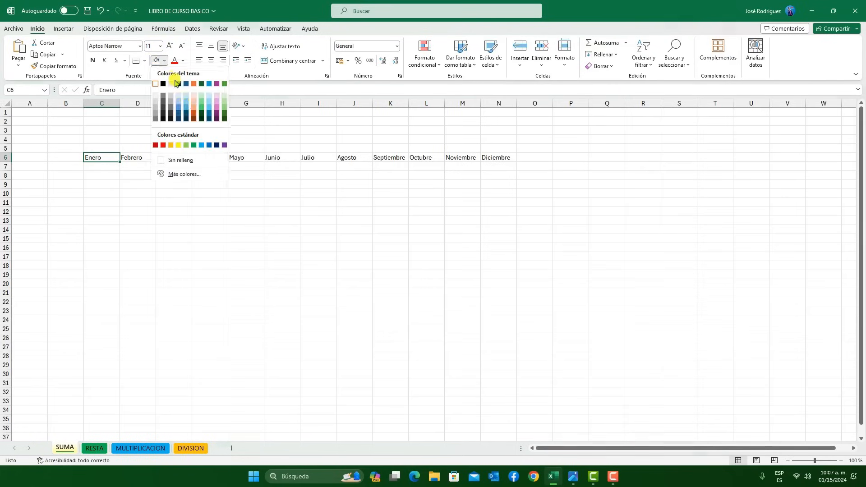
left_click(186, 108)
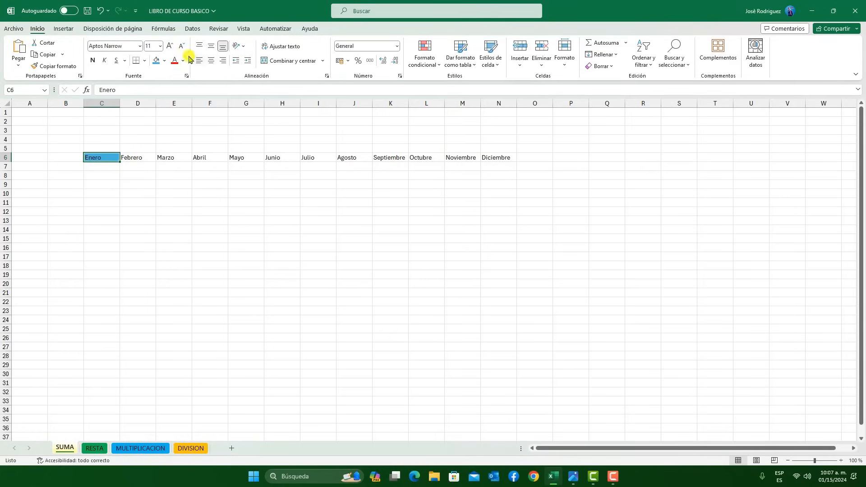
left_click(140, 47)
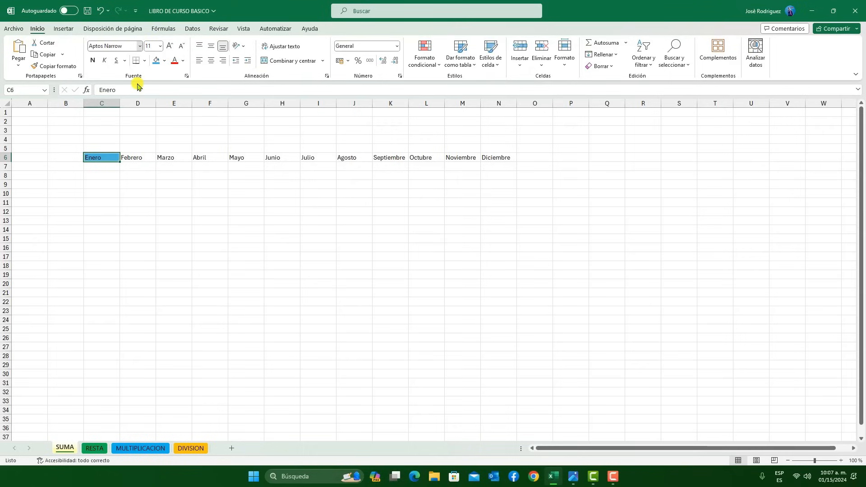
left_click(134, 149)
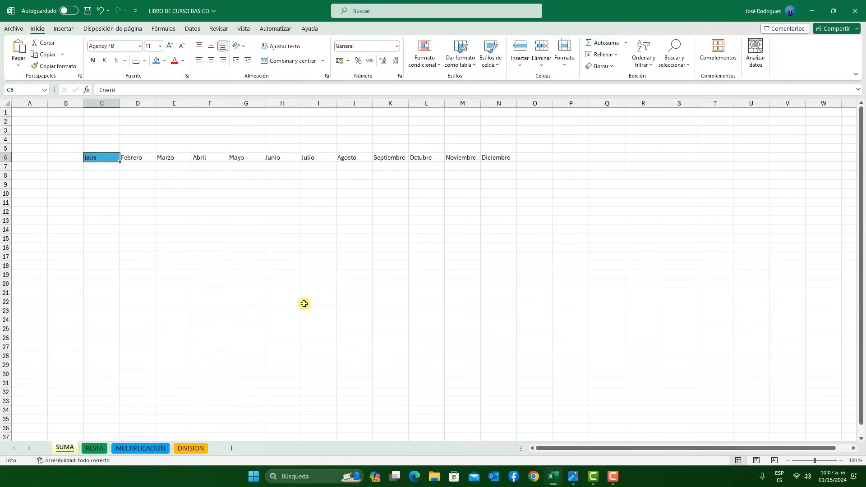
left_click(318, 301)
Copy the format of cell C6 (Enero) onto cell G14 and enter PALABRA in that cell
left_click(96, 158)
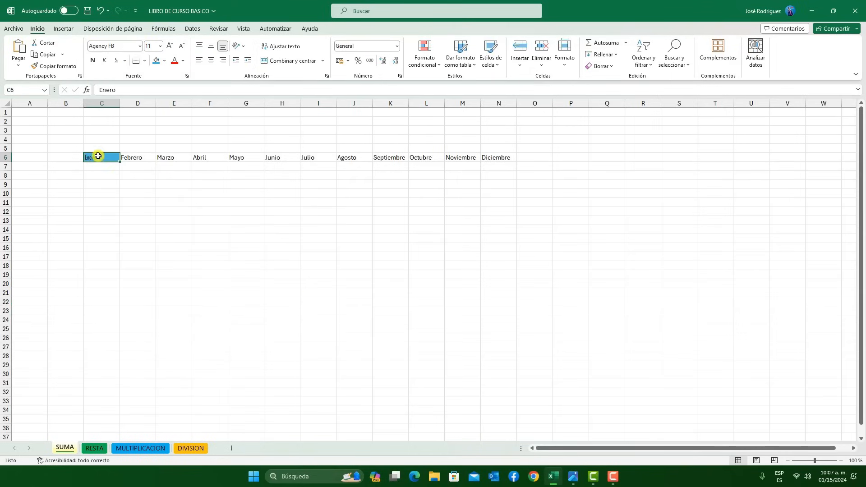
left_click(62, 66)
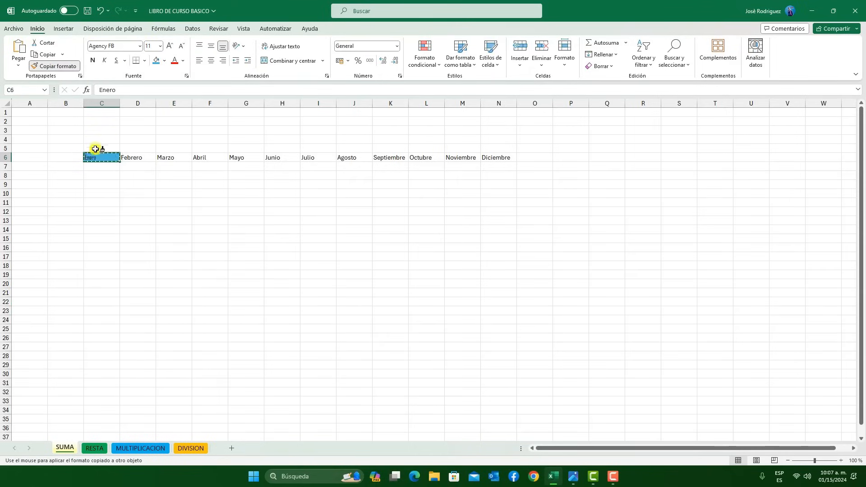
left_click(242, 231)
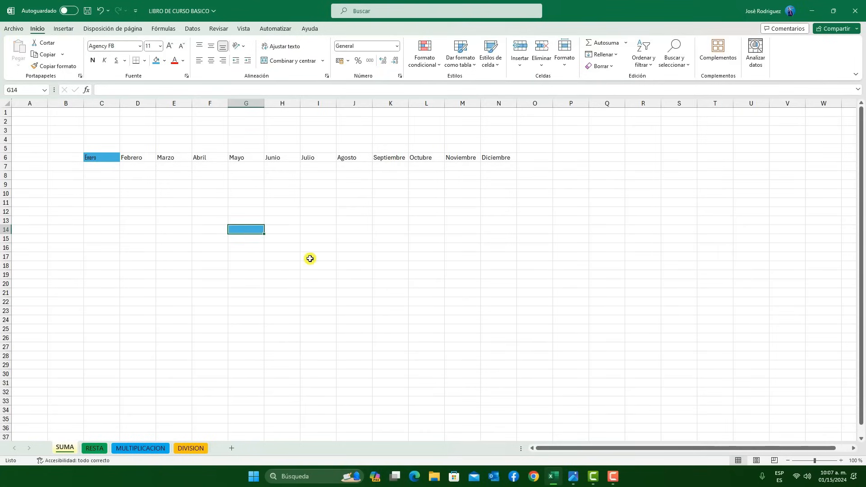
type("PALABRA")
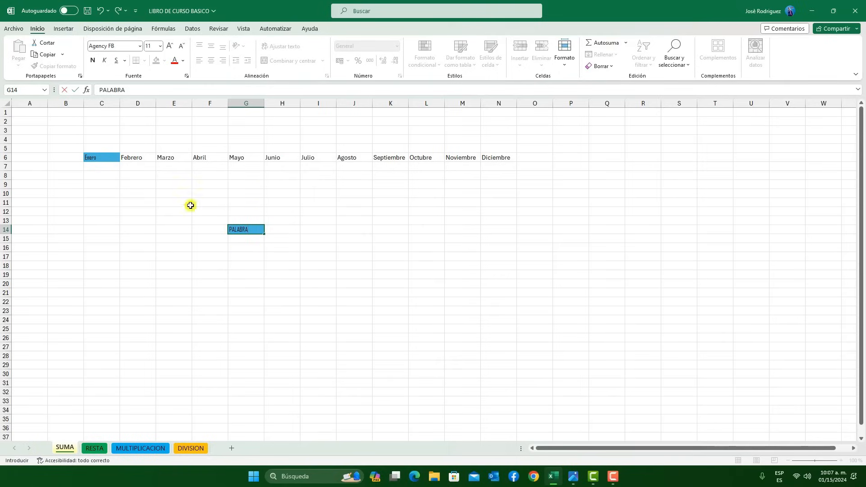
left_click(100, 156)
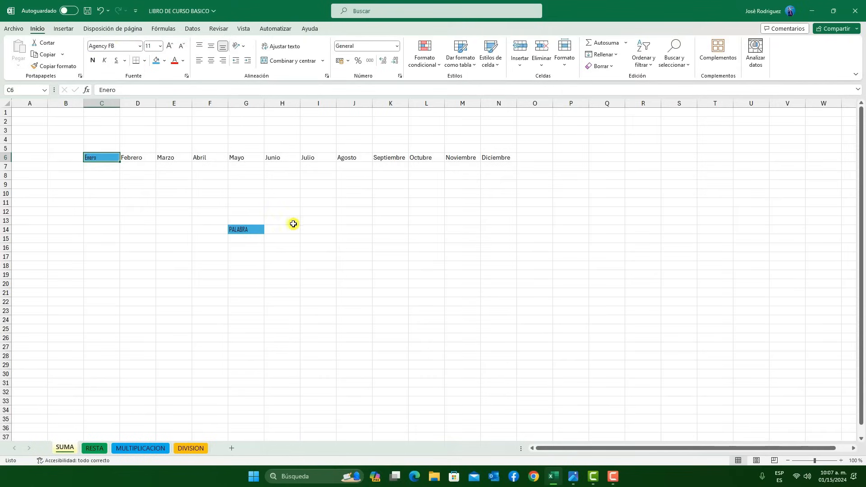
Delete PALABRA from cell G14 and clear the cell's blue formatting
left_click(245, 227)
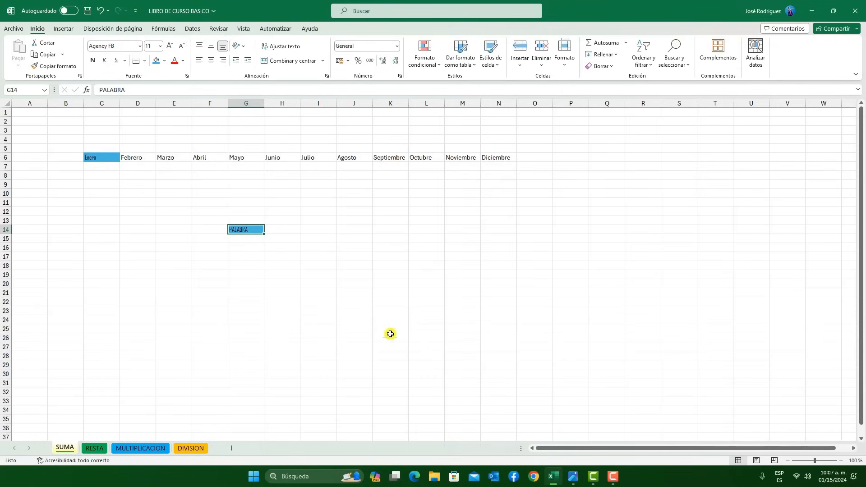
key("Delete")
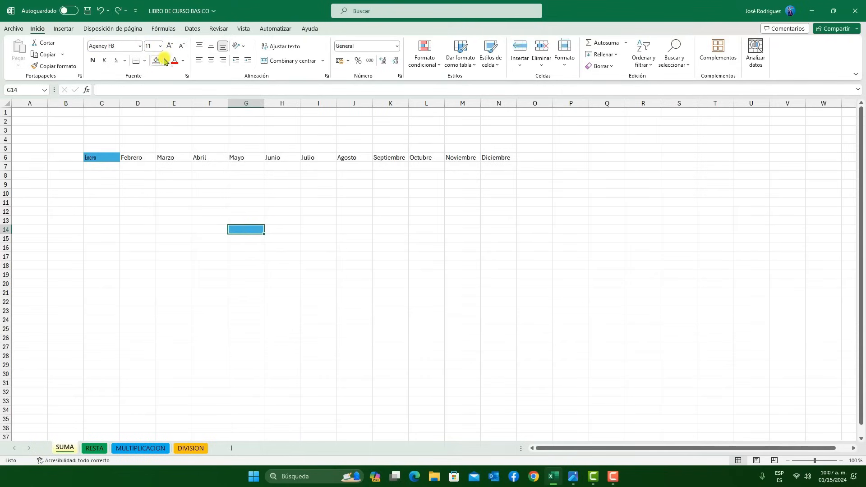
left_click(159, 61)
left_click(90, 185)
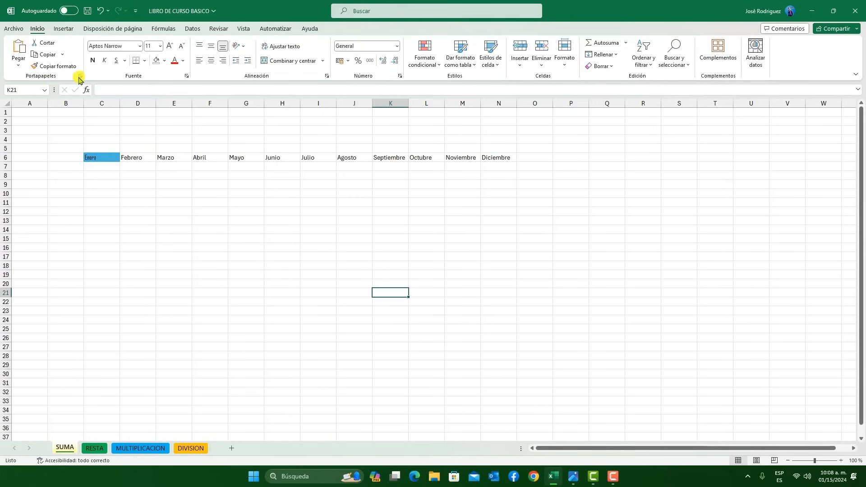
Show the Office clipboard (Portapapeles) and copy Enero from cell C6 into it
left_click(81, 76)
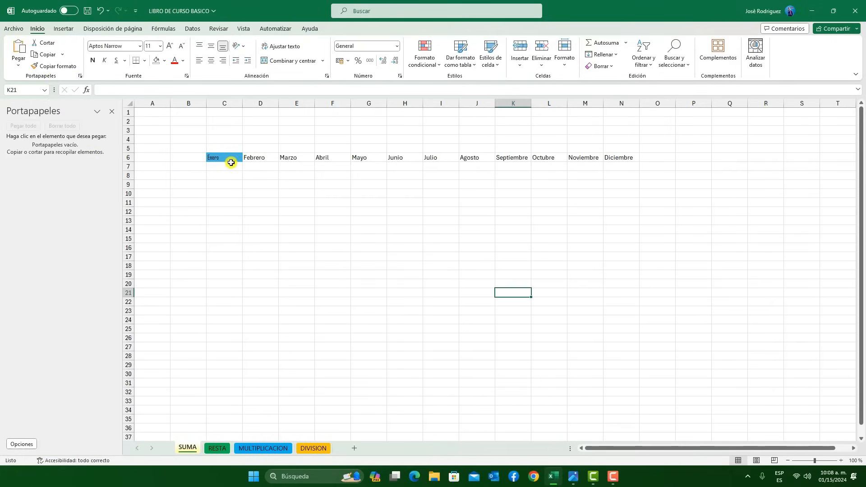
left_click(231, 164)
left_click(243, 156)
left_click(227, 159)
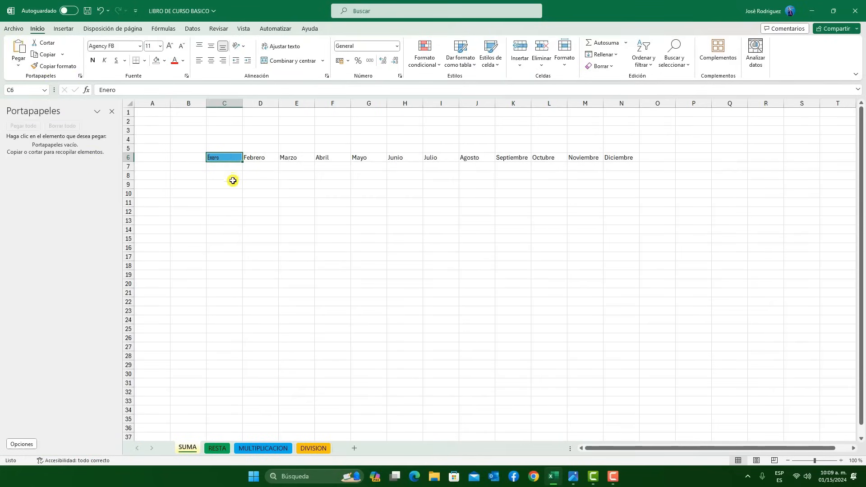
key("ctrl+c")
left_click(300, 283)
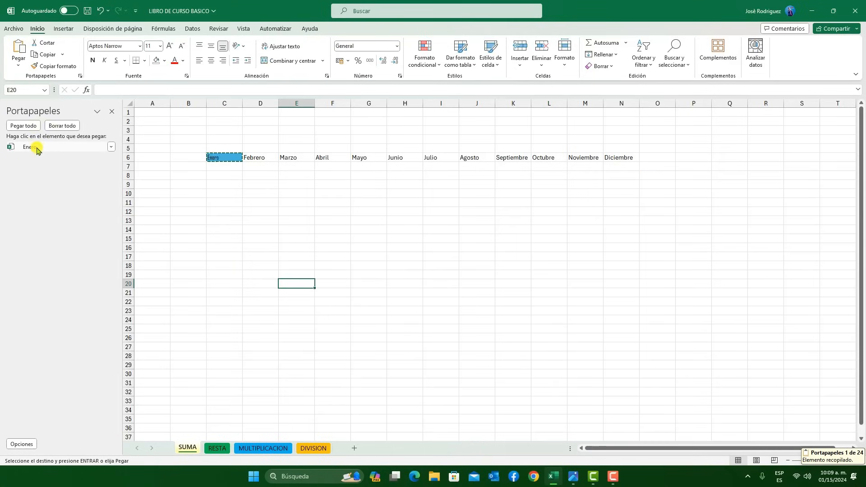
Add Agosto from cell J6 and Diciembre from cell N6 to the Office clipboard
left_click(461, 160)
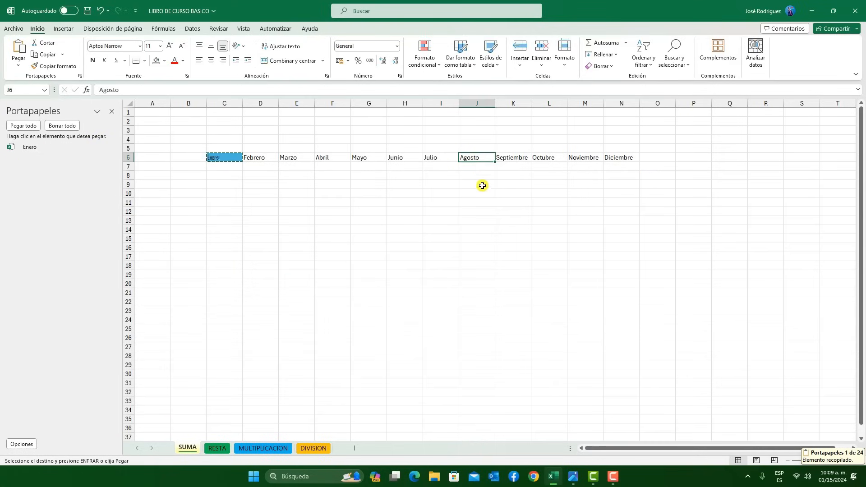
key("ctrl+c")
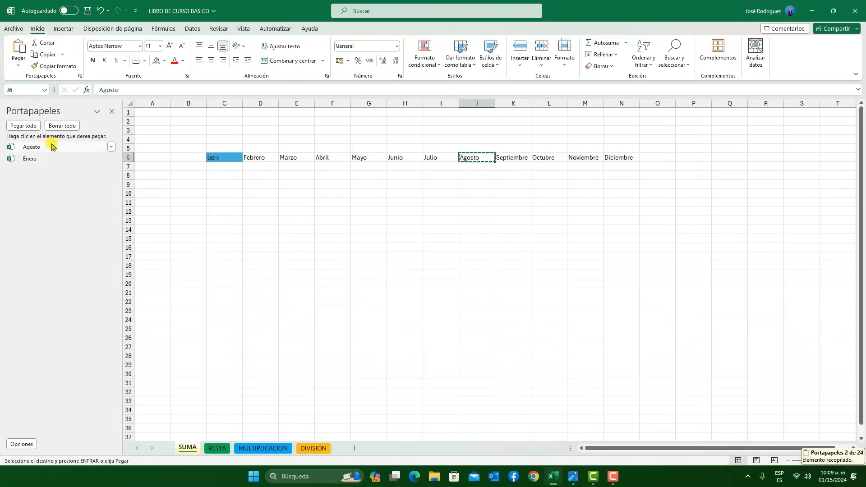
left_click(559, 210)
left_click(618, 159)
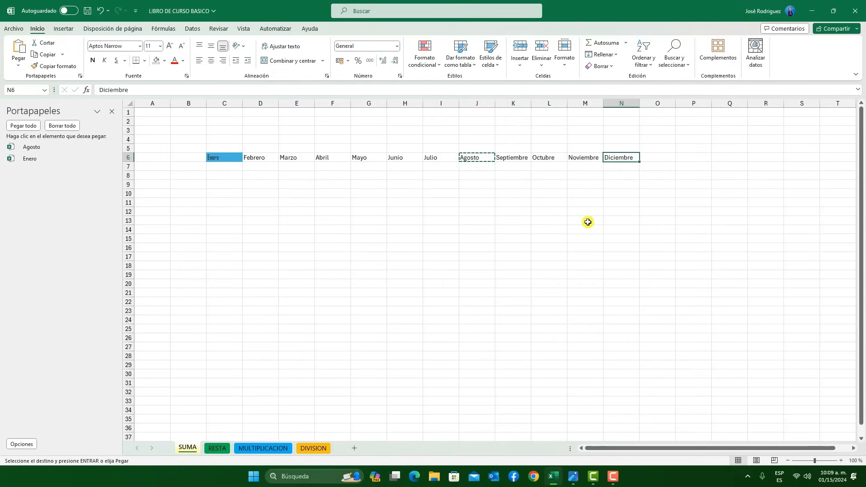
key("ctrl+c")
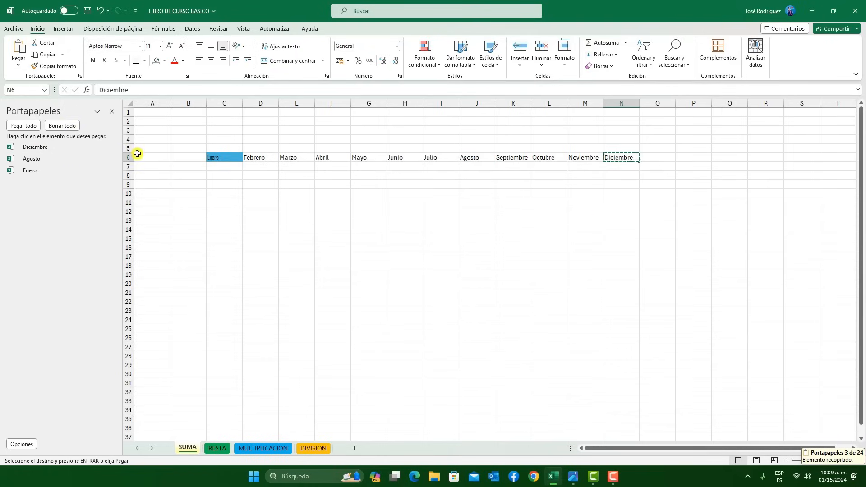
Paste the Enero item from the Office clipboard into cell J20
left_click(112, 148)
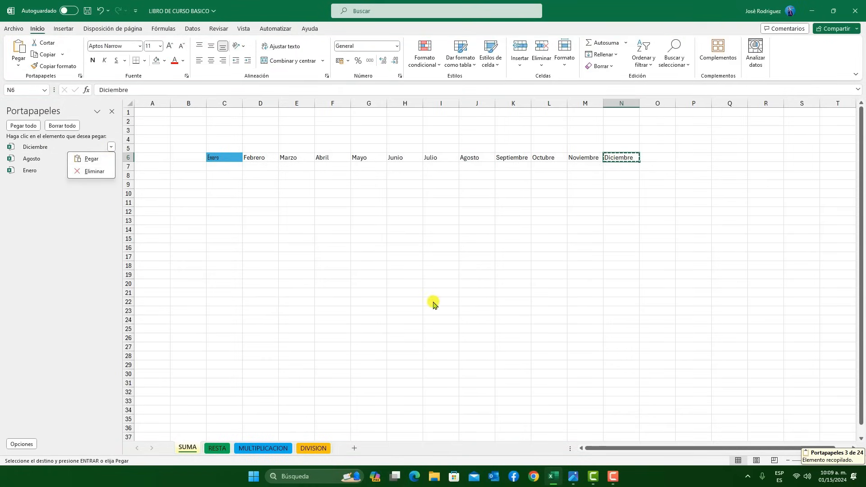
left_click(475, 283)
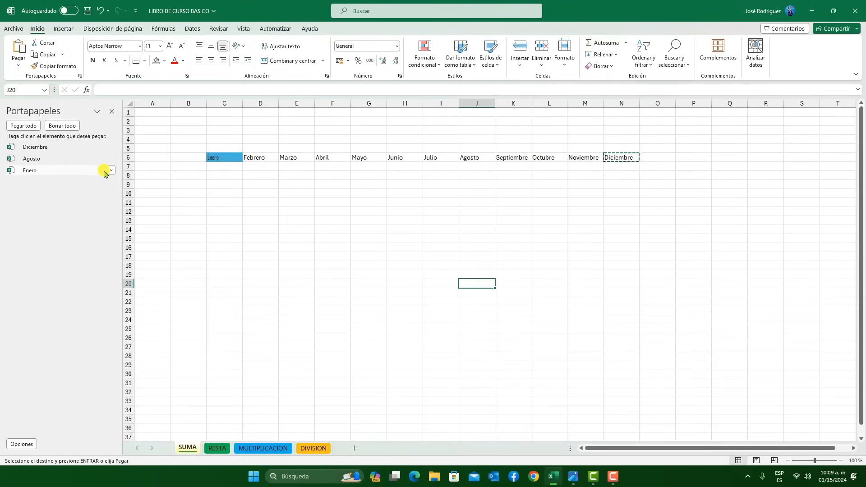
left_click(111, 171)
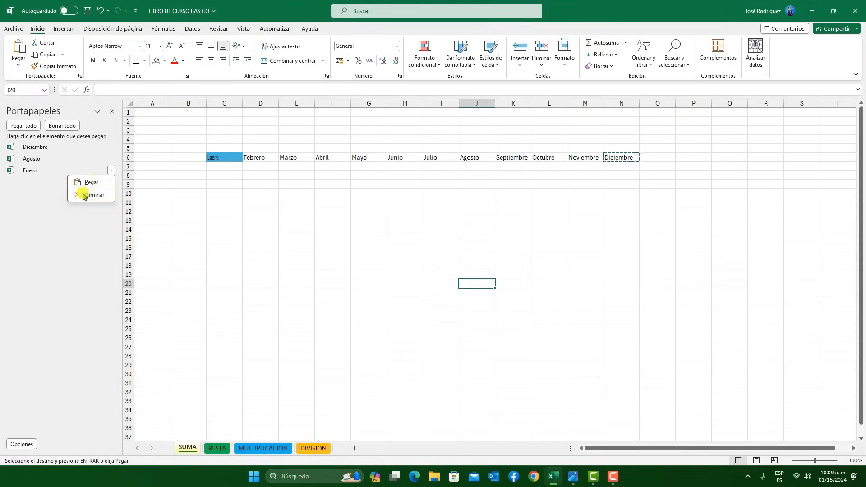
left_click(108, 126)
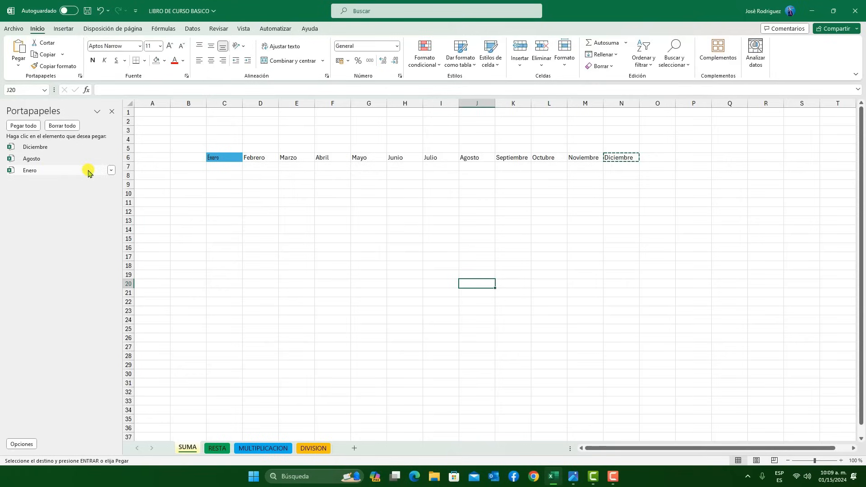
left_click(111, 171)
left_click(90, 185)
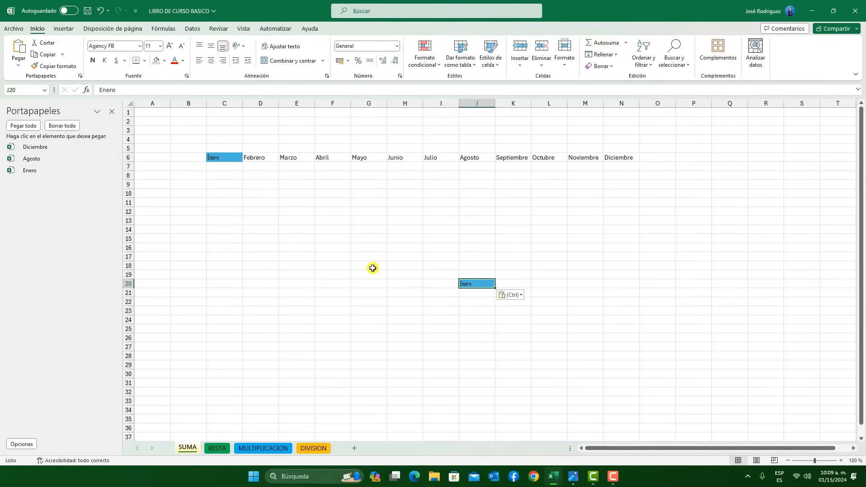
Empty and close the Office clipboard, and remove the pasted Enero from cell J20
left_click(68, 126)
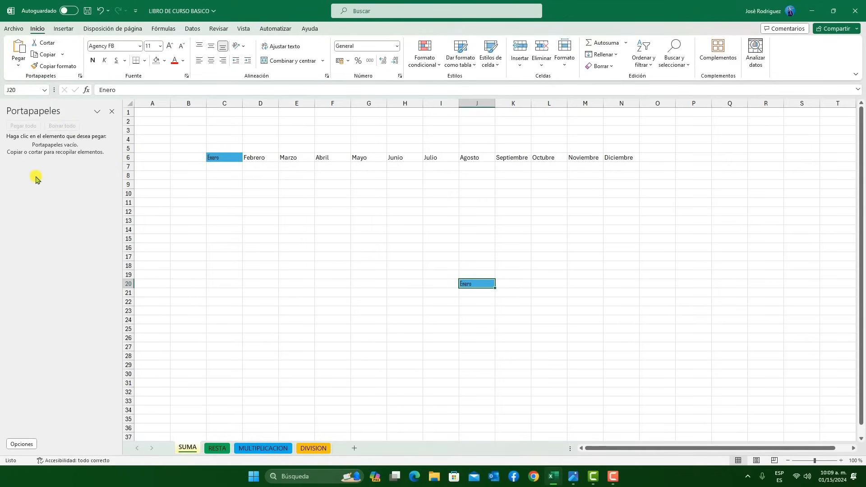
left_click(113, 112)
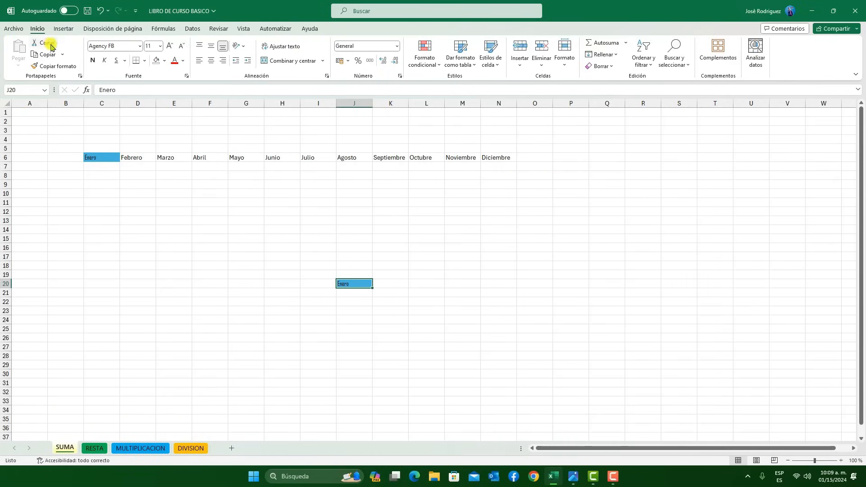
left_click_drag(391, 293, 302, 265)
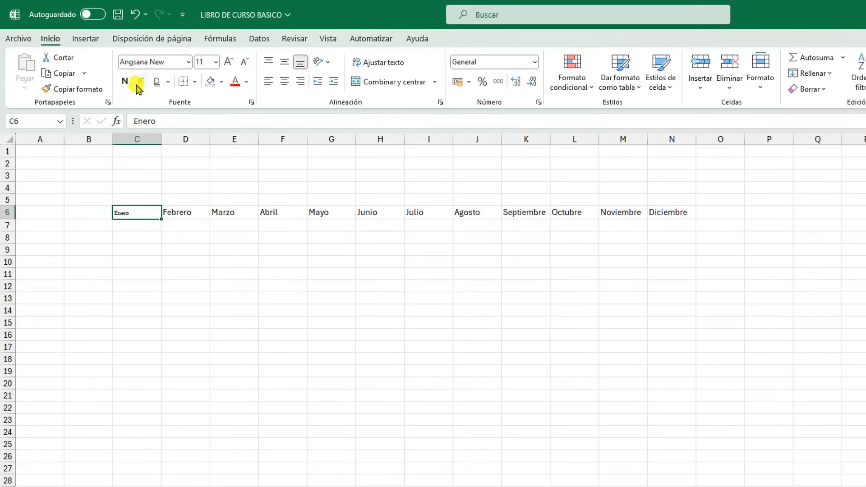
Change the font of Enero in cell C6 to AngsanaUPC
left_click(188, 62)
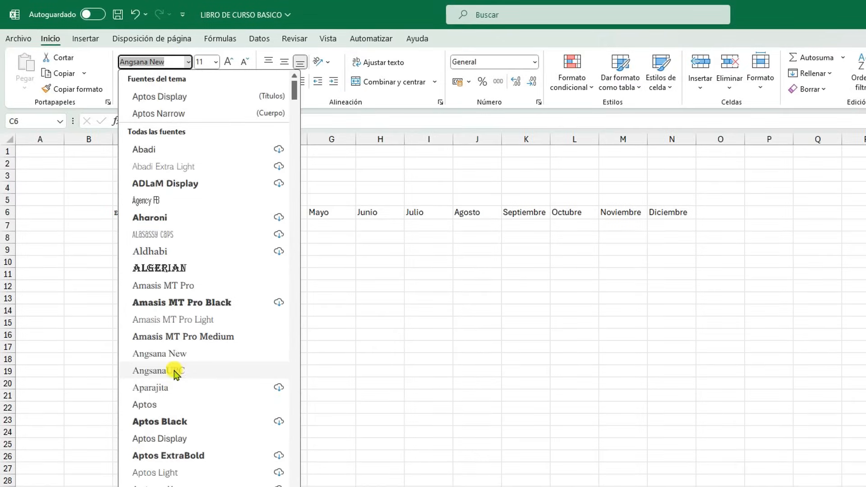
left_click(173, 371)
left_click(170, 226)
Set the font of the month names in C6:N6 to Amasis MT Pro Light
left_click_drag(137, 215, 681, 211)
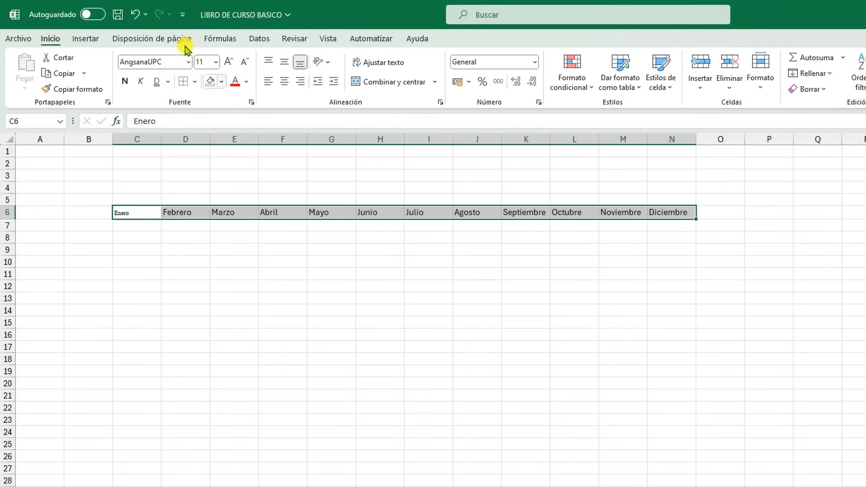
left_click(188, 62)
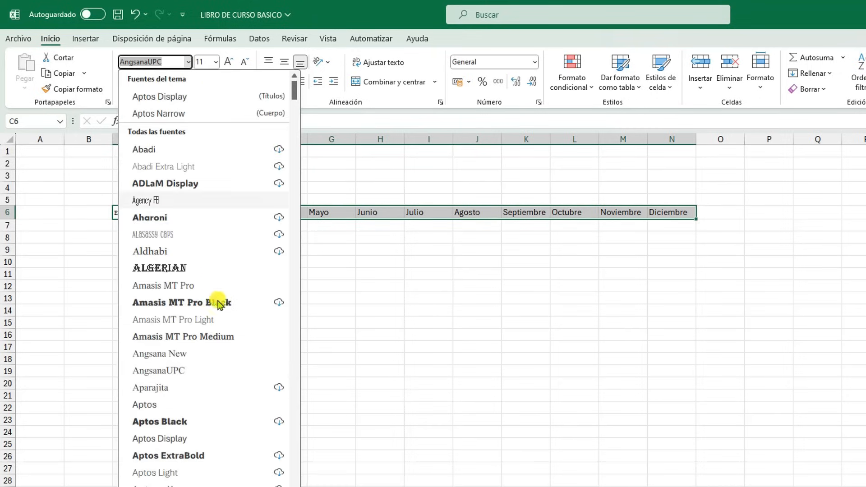
left_click(192, 319)
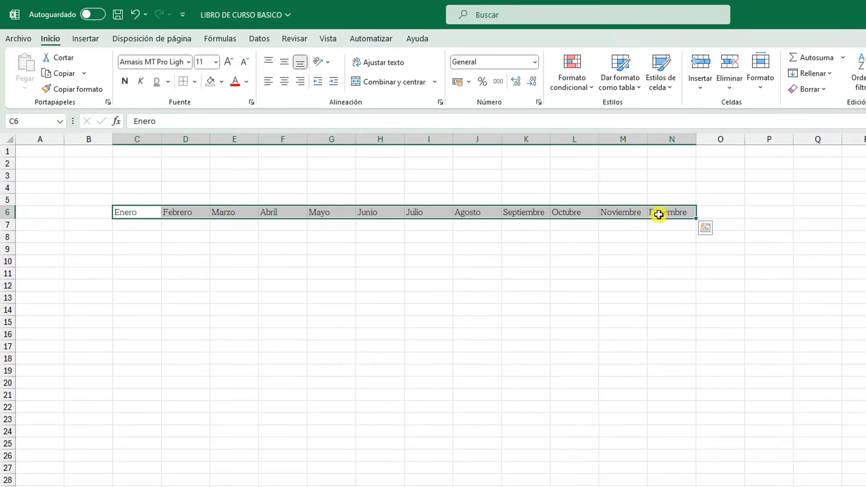
Enlarge the month names in C6:N6 to size 36, and adjust the font size stepwise to 12
left_click(216, 62)
left_click(206, 259)
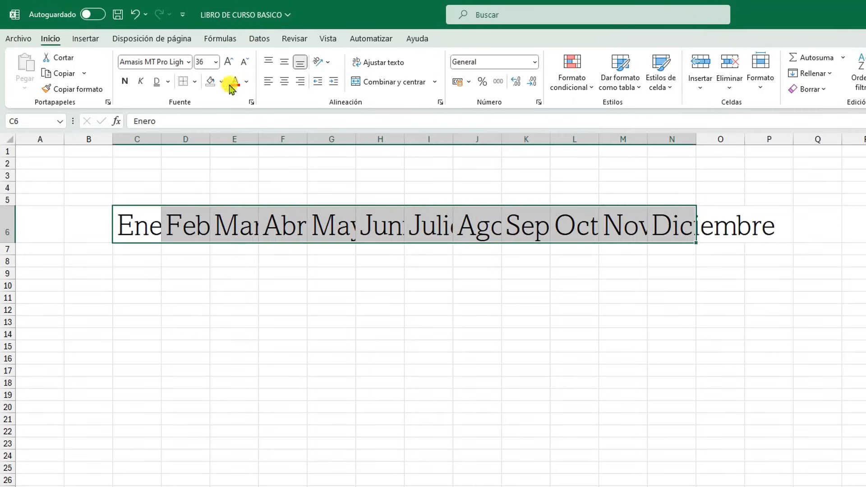
left_click(243, 62)
left_click(243, 62)
left_click(243, 62)
left_click(243, 61)
left_click(243, 62)
left_click(243, 62)
left_click(243, 62)
left_click(243, 62)
left_click(243, 61)
left_click(243, 61)
left_click(229, 62)
left_click(228, 62)
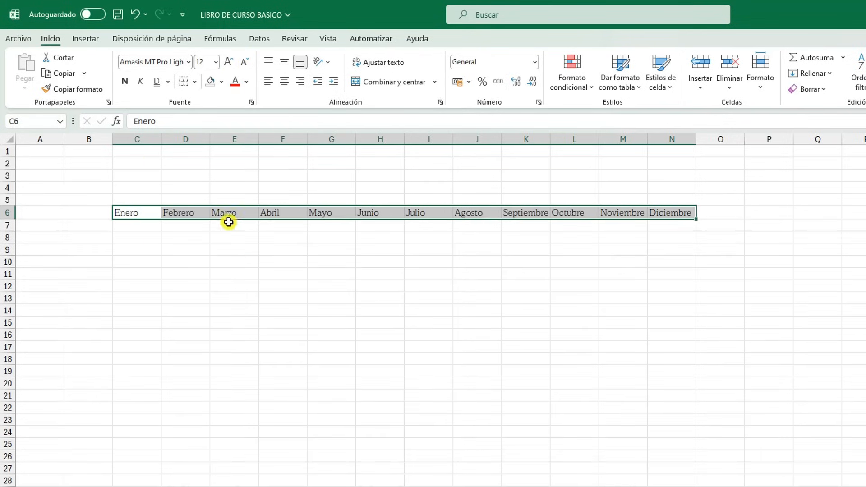
Make the month names in C6:N6 bold, italic and single underlined
left_click(125, 82)
left_click(142, 81)
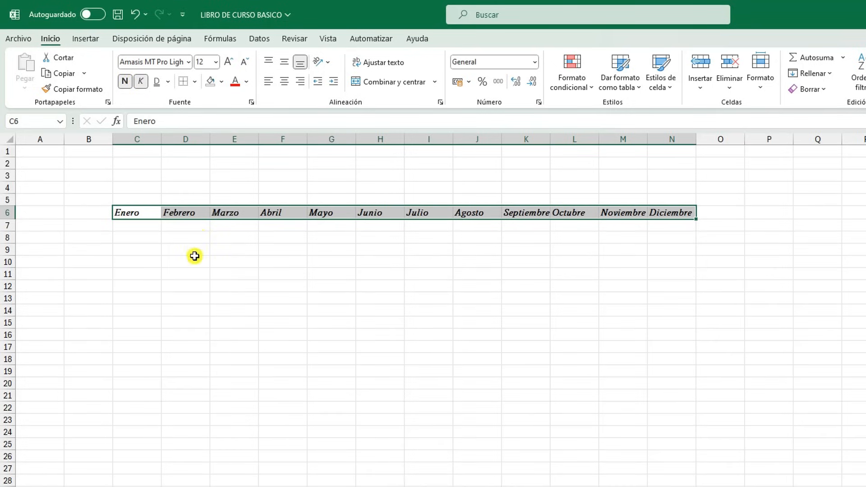
left_click(170, 82)
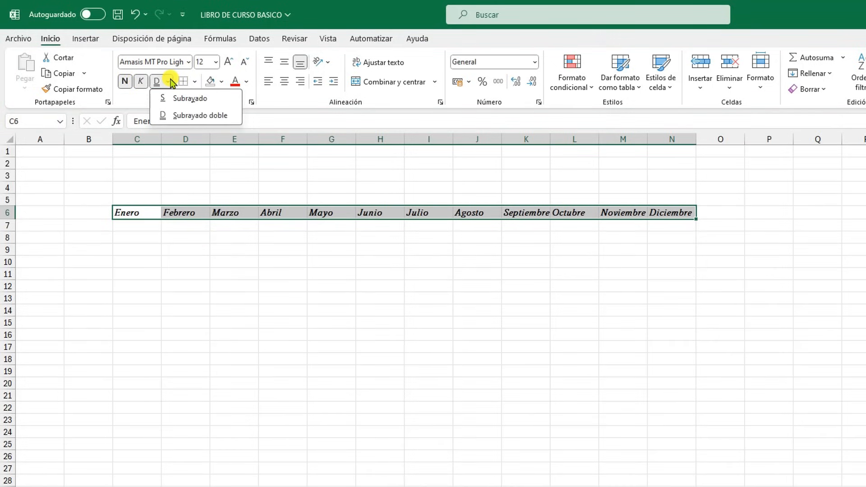
left_click(195, 99)
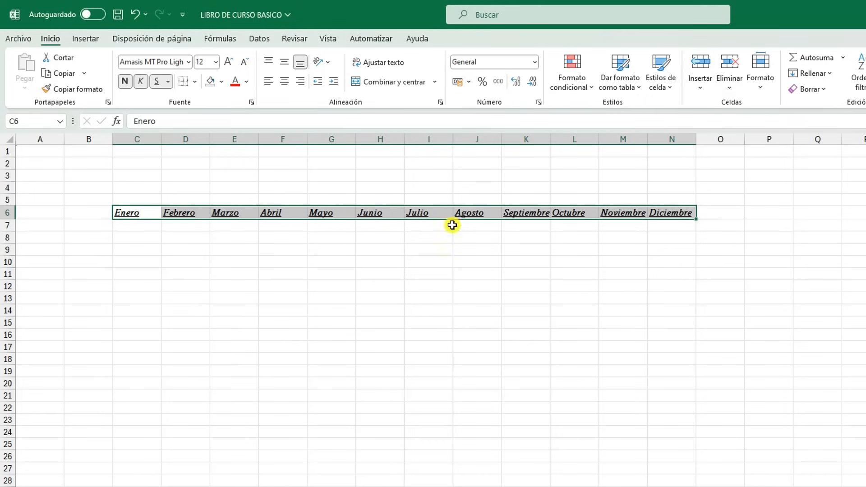
Switch the underline of the month names in C6:N6 to double underline (Subrayado doble)
left_click(532, 261)
left_click_drag(673, 210, 143, 212)
left_click(168, 81)
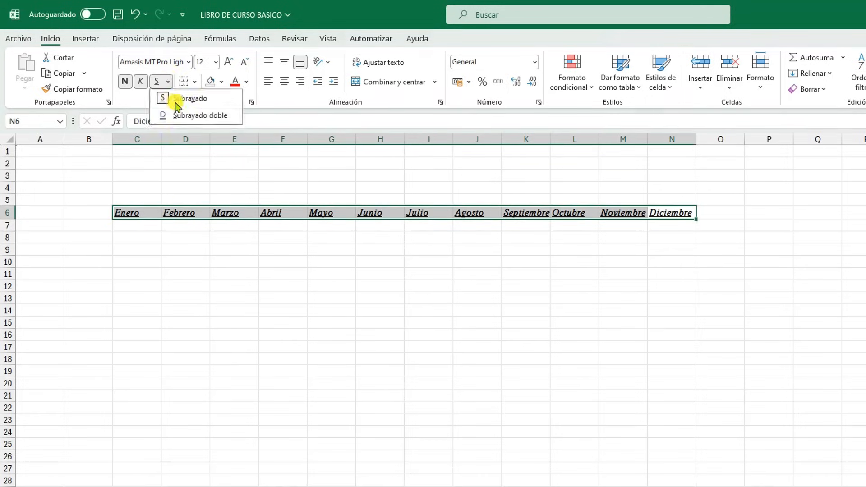
left_click(185, 116)
left_click(228, 240)
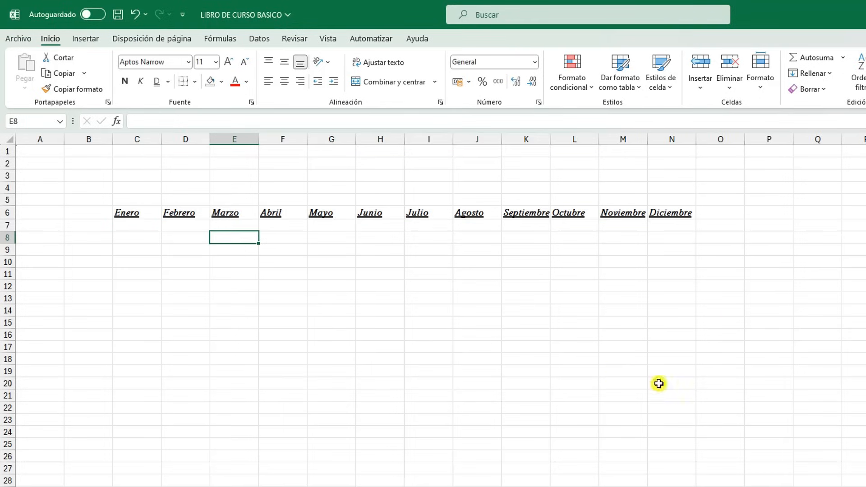
Remove the italic, bold and underline formatting from the month names in C6:N6
left_click_drag(664, 213, 132, 215)
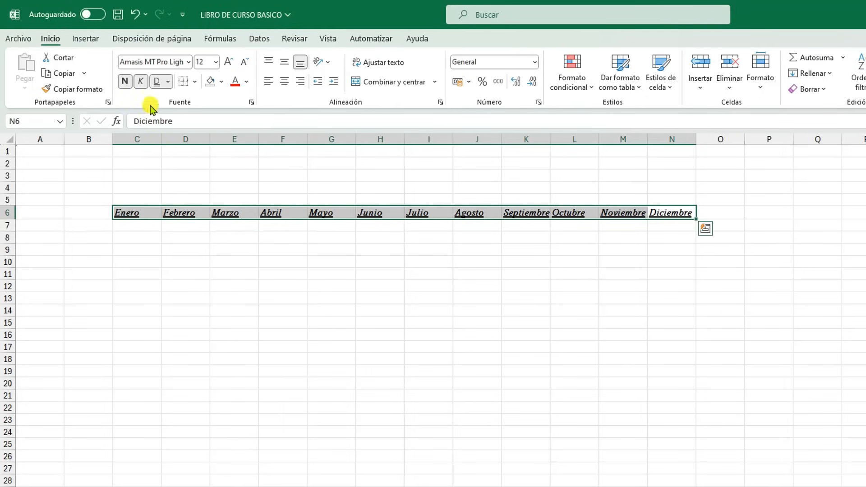
left_click(141, 81)
left_click(125, 81)
left_click(160, 84)
left_click(216, 311)
Apply outside borders (Bordes externos) around the month range C6:N6
left_click_drag(122, 213, 655, 214)
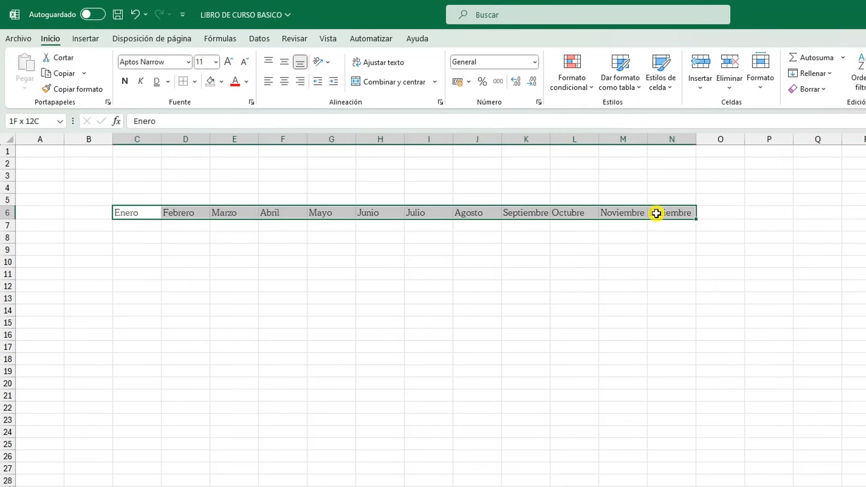
left_click(196, 83)
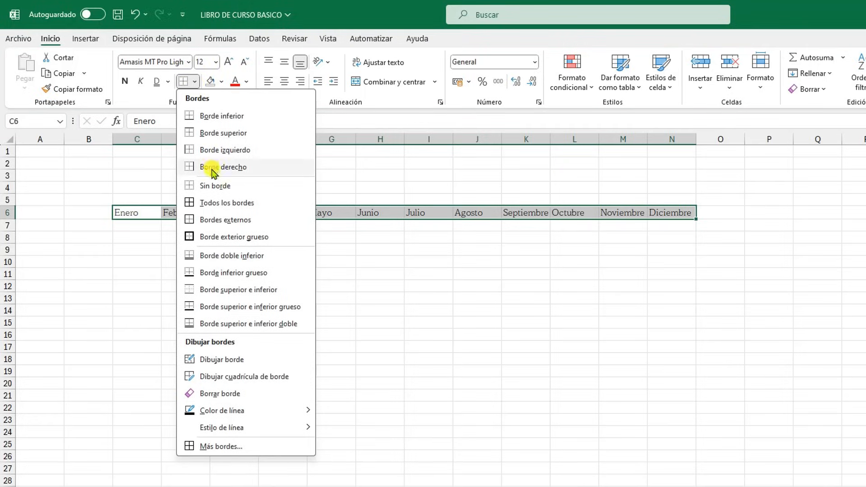
left_click(221, 224)
left_click(477, 298)
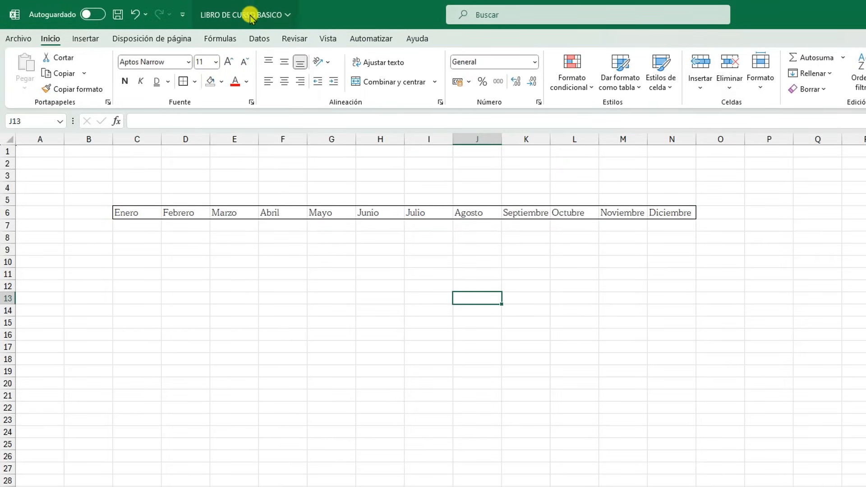
Hide the gridlines (Líneas de cuadrícula) on the SUMA sheet
left_click(329, 39)
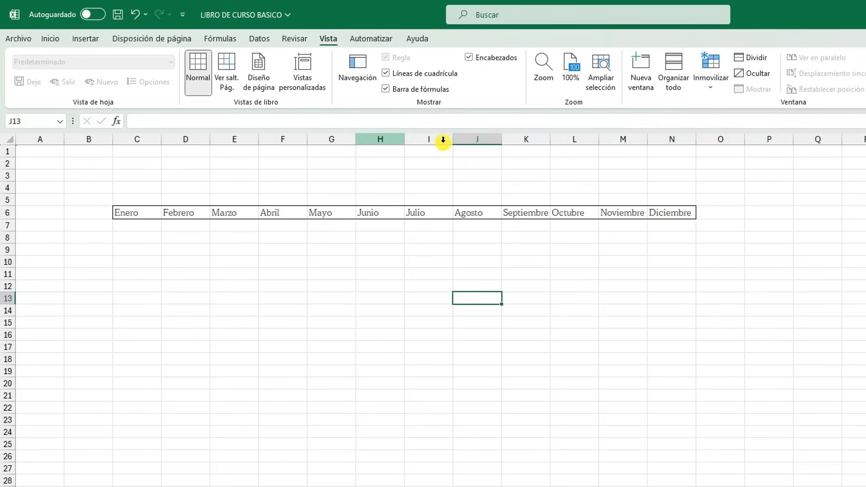
left_click(386, 73)
left_click(268, 298)
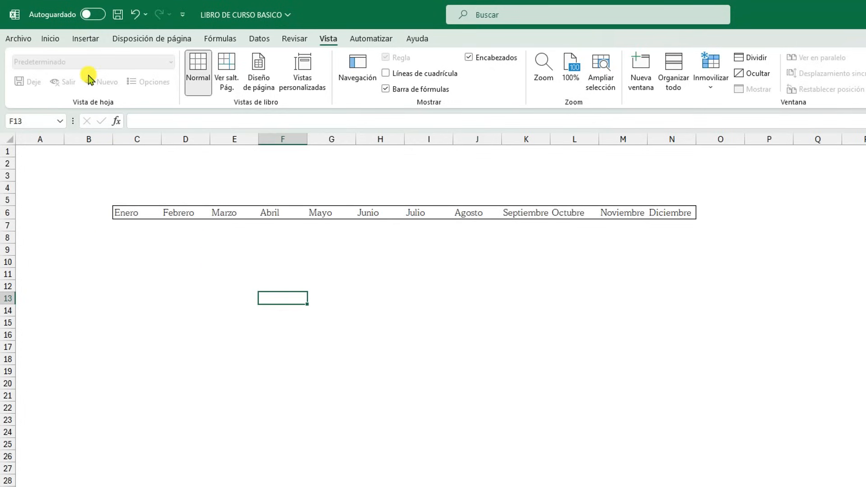
Apply all borders (Todos los bordes) to the month cells C6:N6
left_click(49, 40)
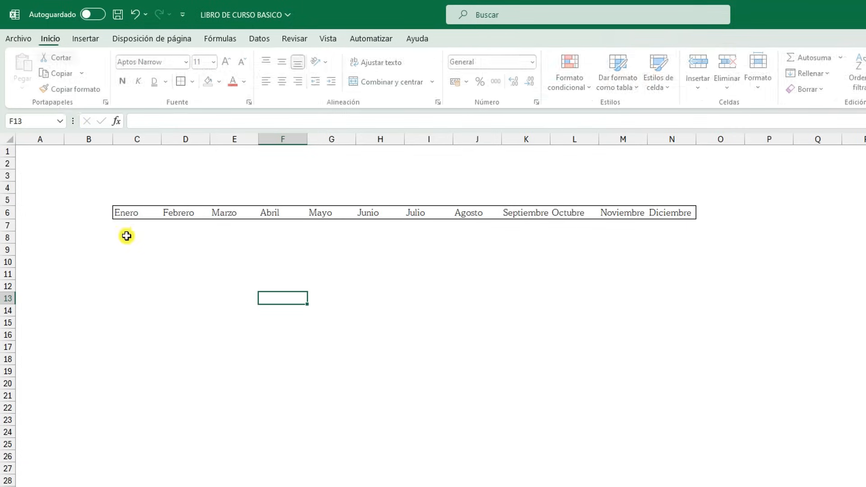
left_click_drag(122, 215, 681, 212)
left_click(195, 83)
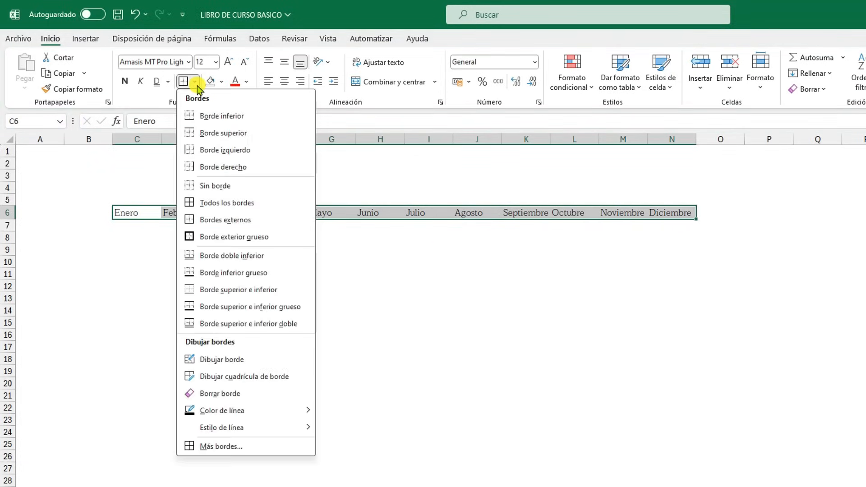
left_click(228, 206)
left_click(673, 286)
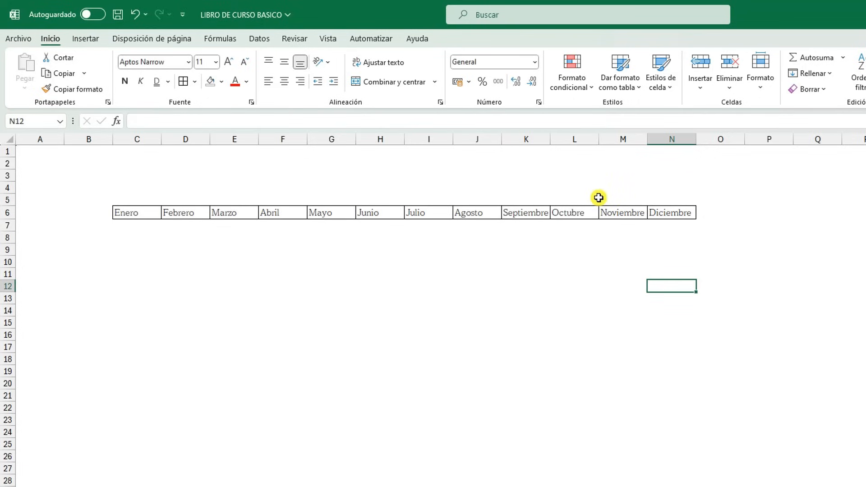
Review the border line colour and style options for C6:N6, and toggle the top border off and on in the detailed border settings
left_click_drag(121, 208, 666, 214)
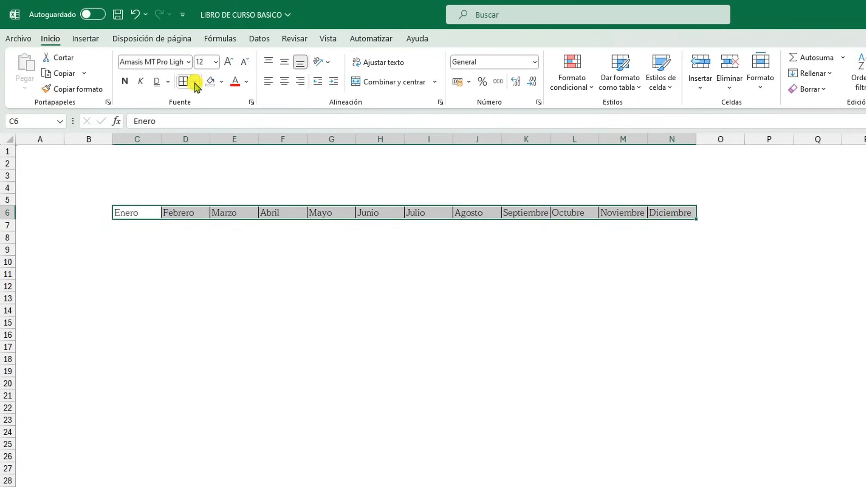
left_click(195, 81)
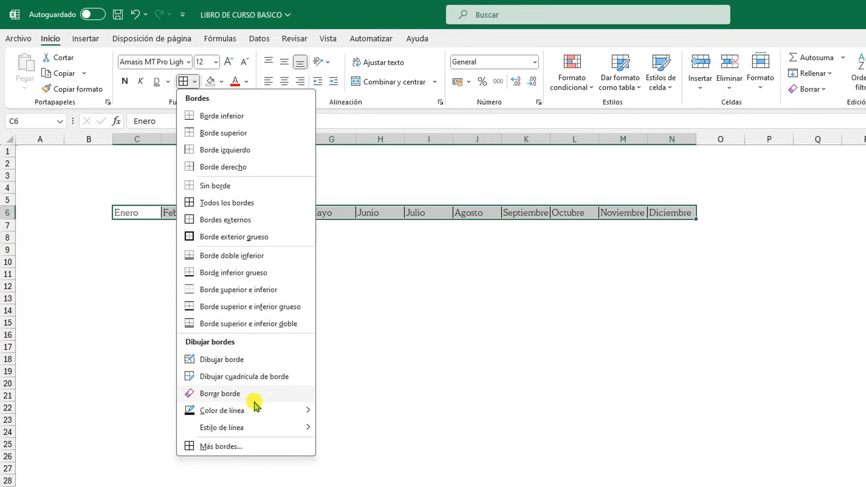
mouse_move(260, 416)
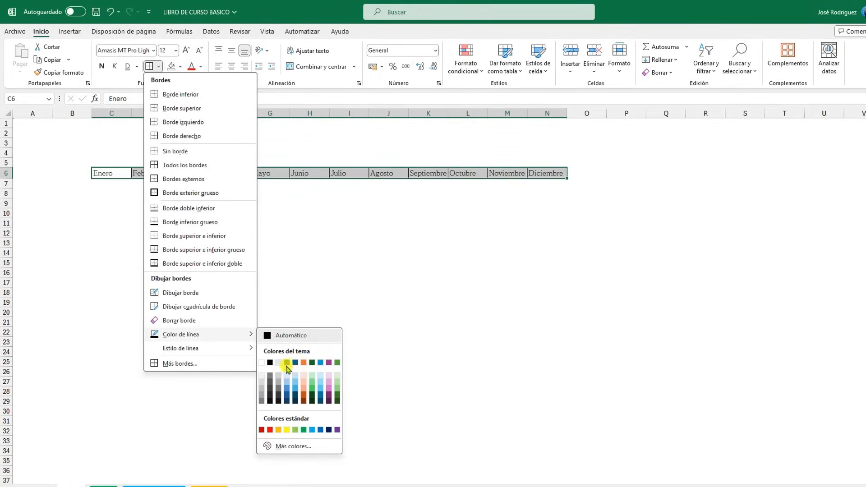
mouse_move(201, 347)
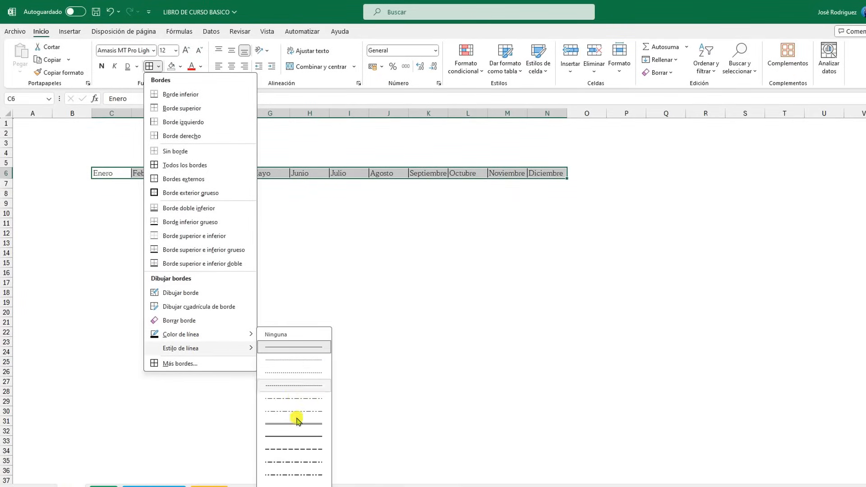
left_click(190, 366)
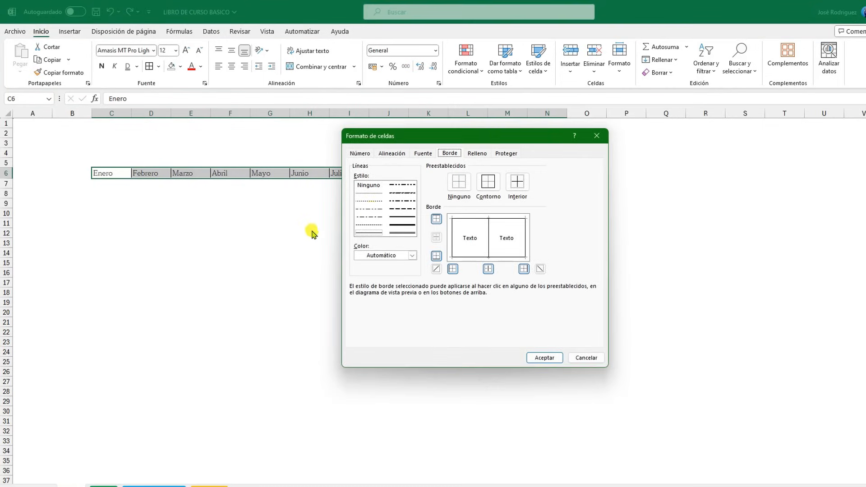
left_click_drag(495, 135, 605, 192)
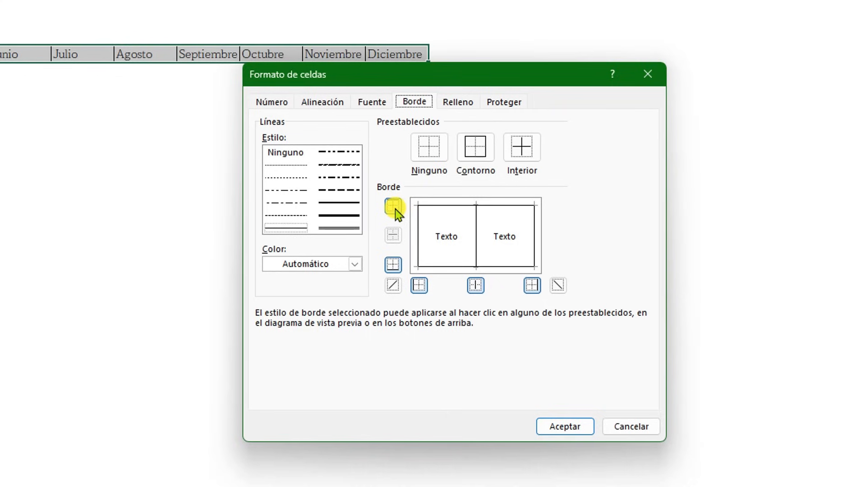
left_click(396, 204)
left_click(395, 205)
Apply a thick dashed line to the top border of C6:N6 and undo that border change
left_click(340, 189)
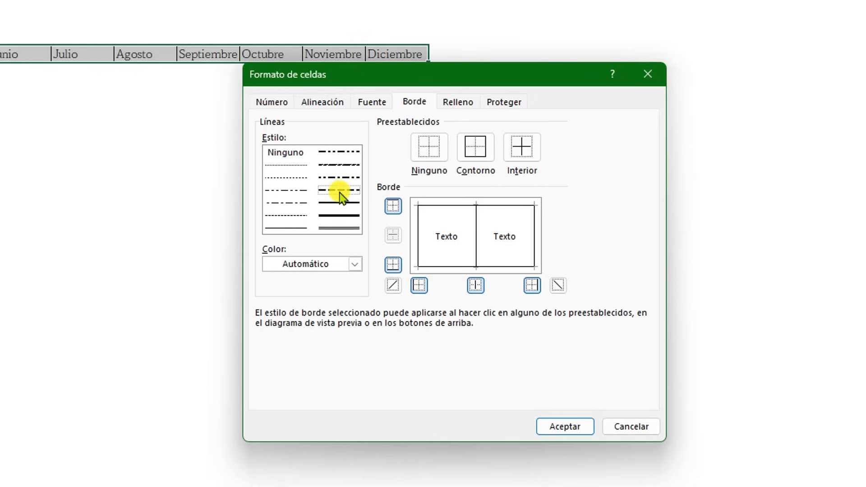
left_click(393, 209)
left_click(395, 209)
left_click(398, 210)
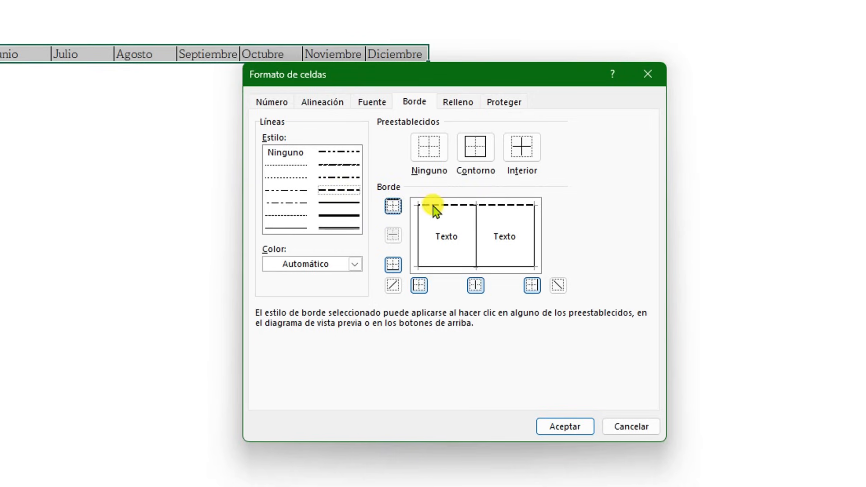
left_click(562, 425)
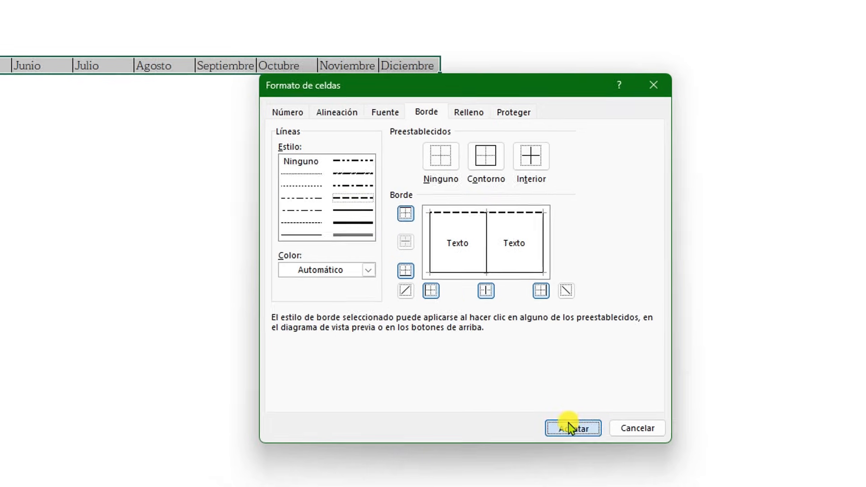
left_click(323, 220)
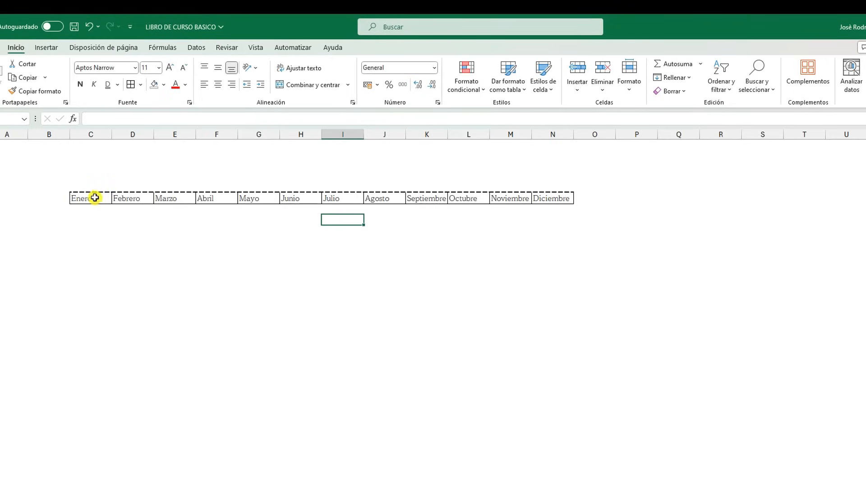
left_click(88, 27)
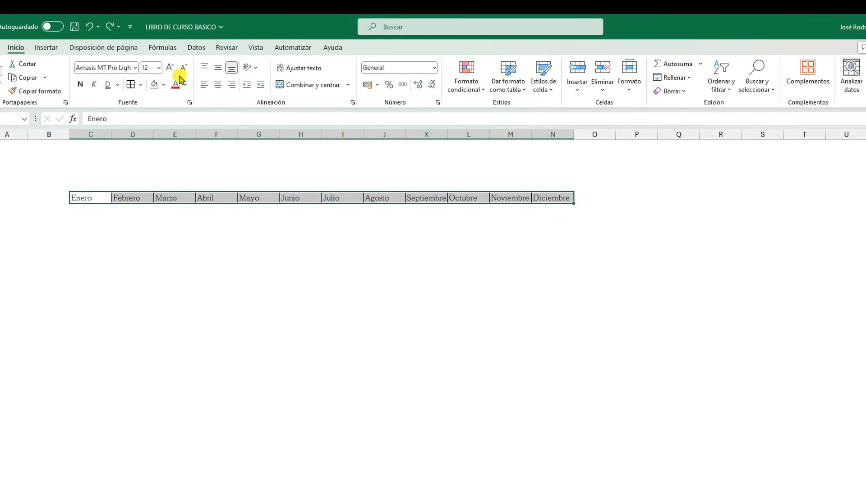
Fill the month cells C6:N6 with the standard colour Verde claro
left_click(164, 86)
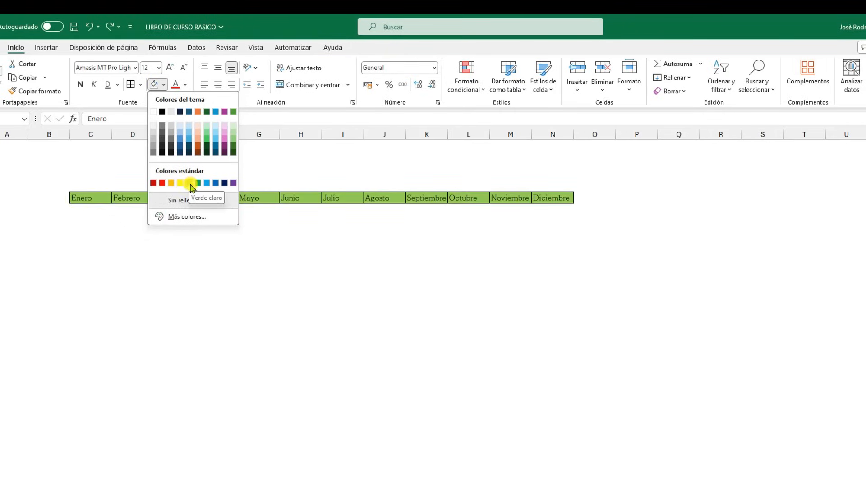
left_click(190, 183)
left_click(385, 293)
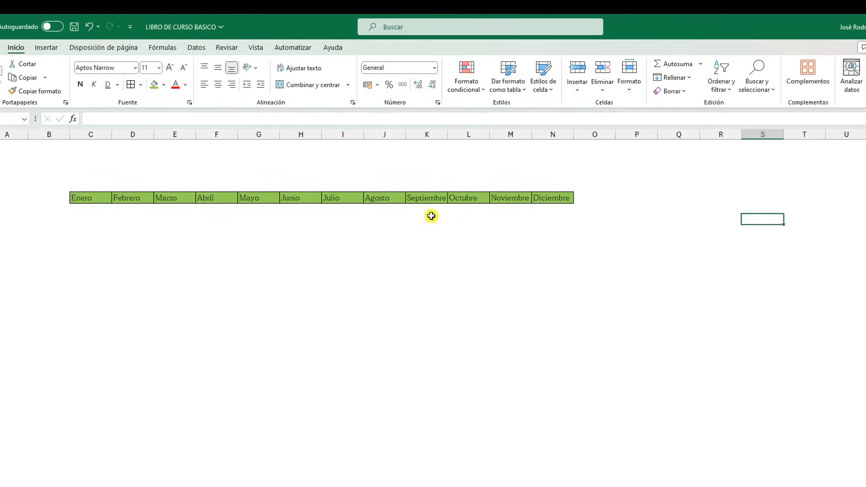
Remove the fill colour from the month cells C6:N6
left_click_drag(567, 197, 98, 199)
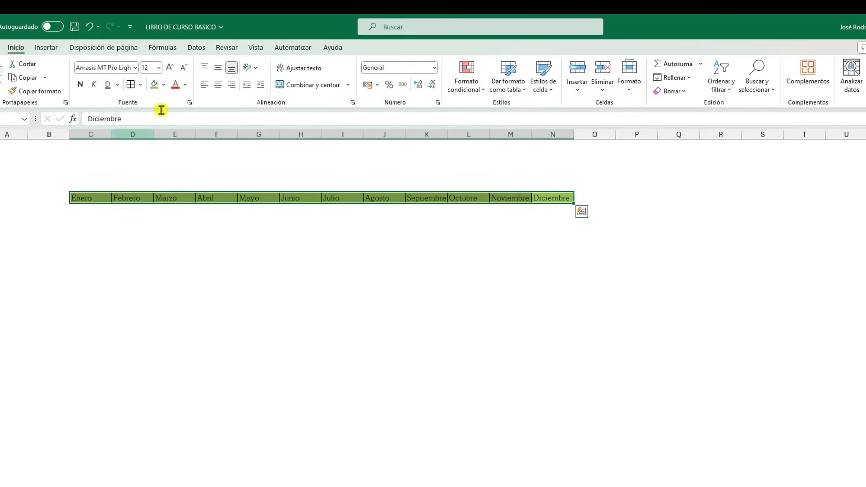
left_click(319, 271)
left_click_drag(93, 195, 560, 197)
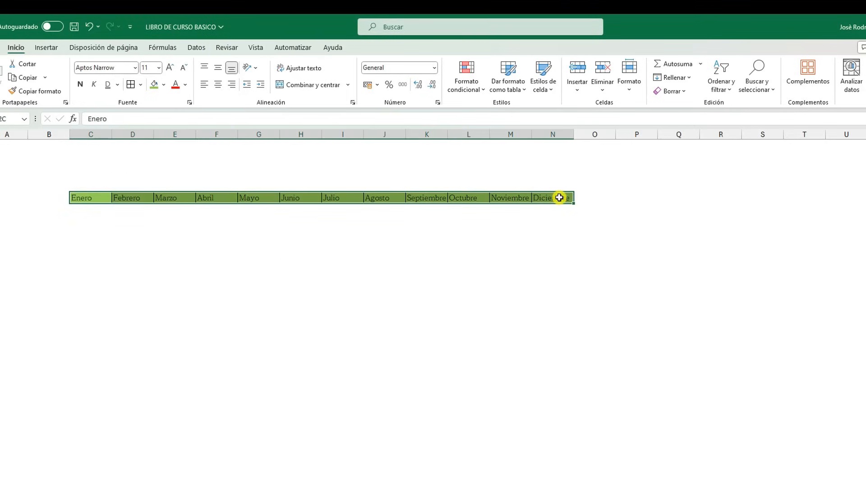
left_click(185, 85)
left_click(163, 85)
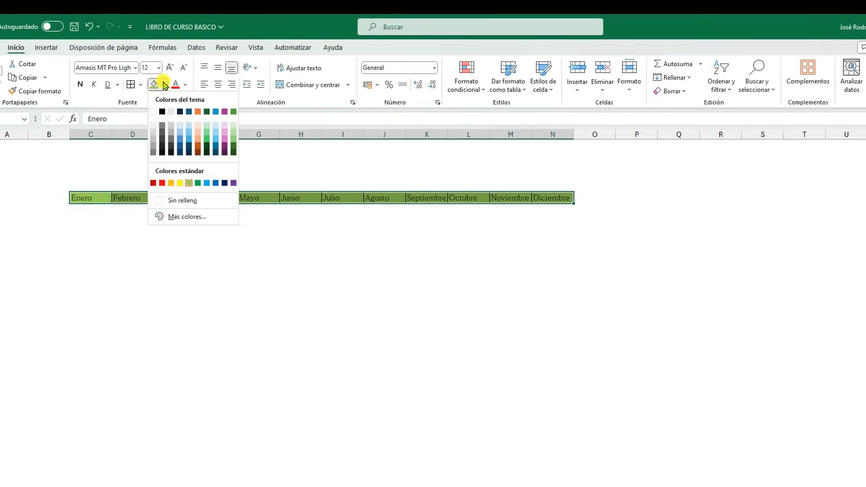
left_click(172, 201)
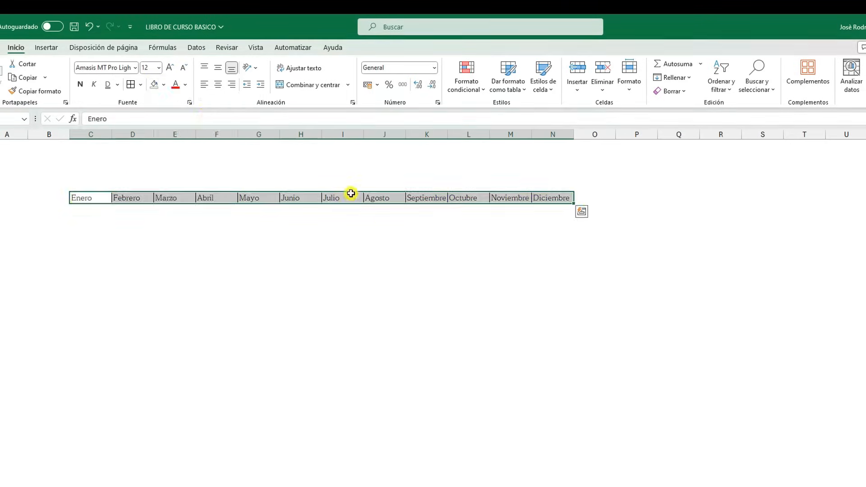
Change the text colour of the month cells C6:N6 to a dark blue theme shade and make the text bold
left_click(185, 85)
left_click(208, 163)
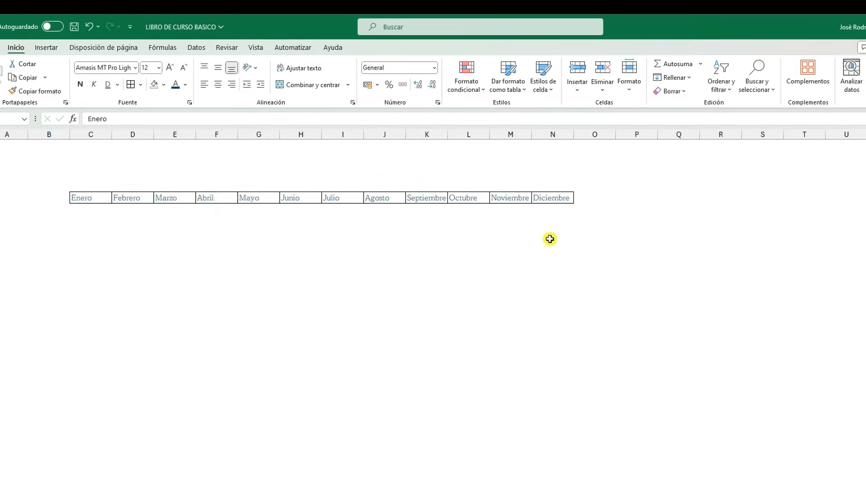
left_click(553, 230)
left_click(559, 201)
left_click_drag(559, 201, 108, 202)
left_click(79, 86)
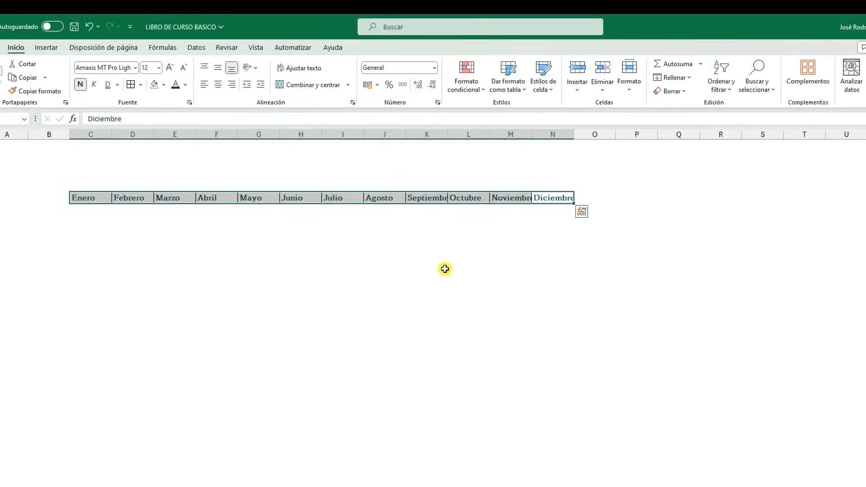
left_click(445, 269)
Recolour the text of the month cells C6:N6 with the purple theme colour and remove its bold style
left_click_drag(545, 199, 107, 199)
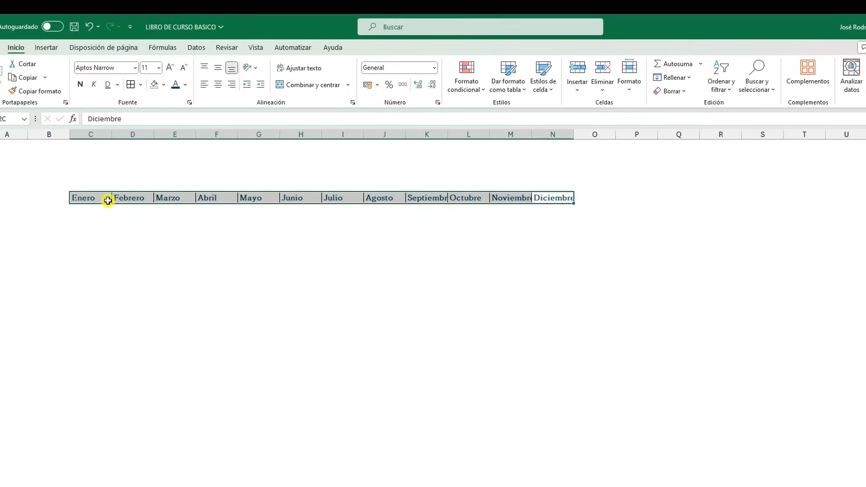
left_click(185, 84)
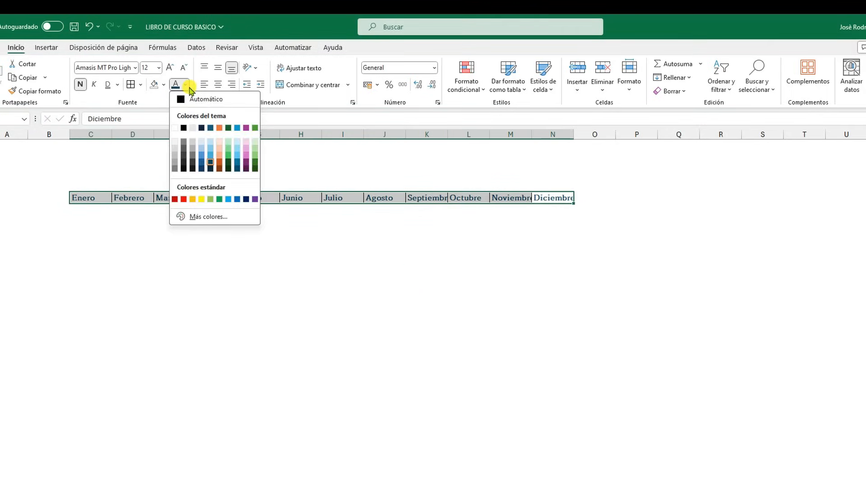
left_click(246, 128)
left_click(80, 85)
Reset the font colour of the month cells C6:N6 to Automático
left_click(184, 84)
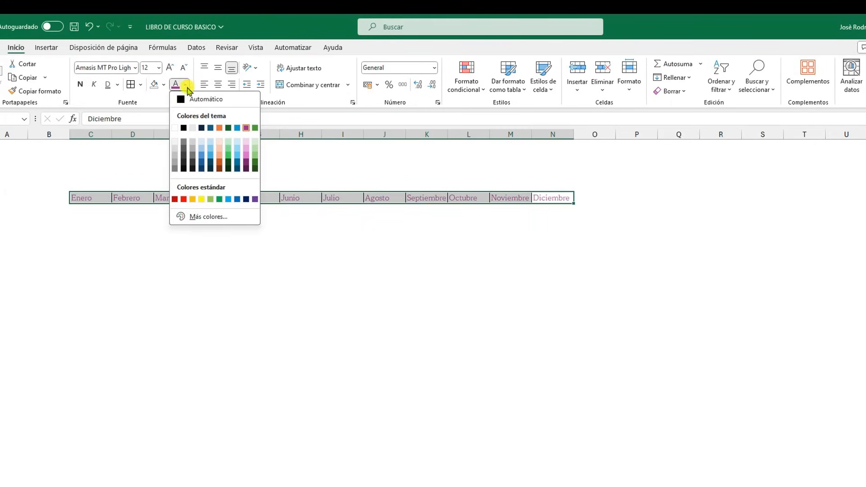
left_click(188, 102)
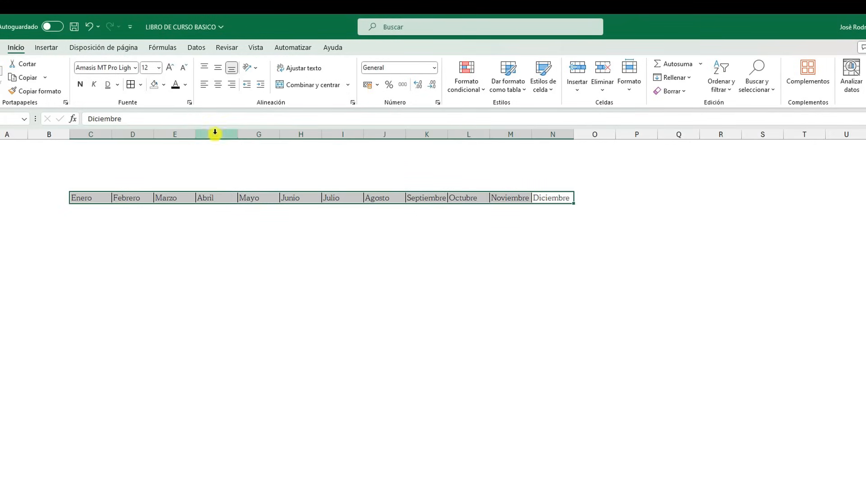
left_click(244, 218)
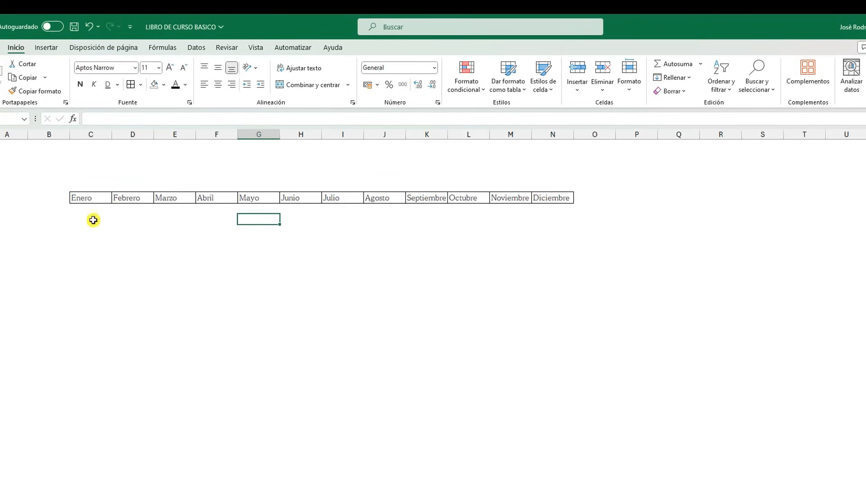
Review the detailed font settings of cell G8, including style, size, underline, colour and effects
left_click(191, 103)
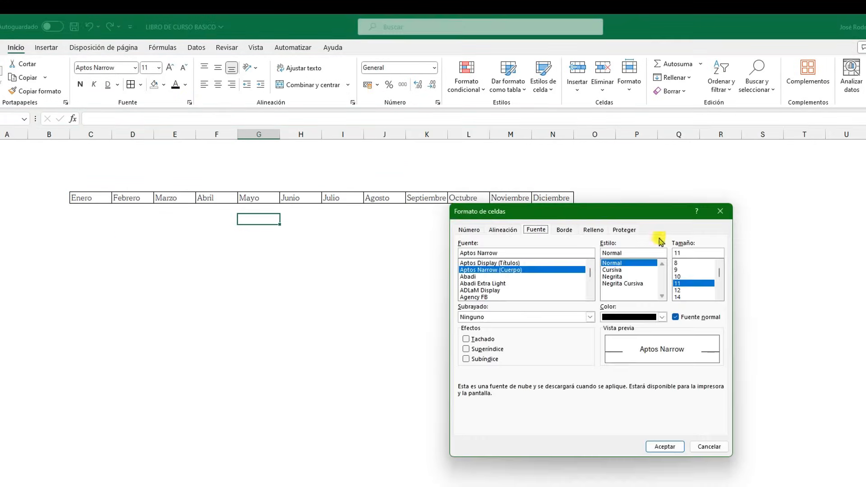
left_click_drag(615, 224, 412, 273)
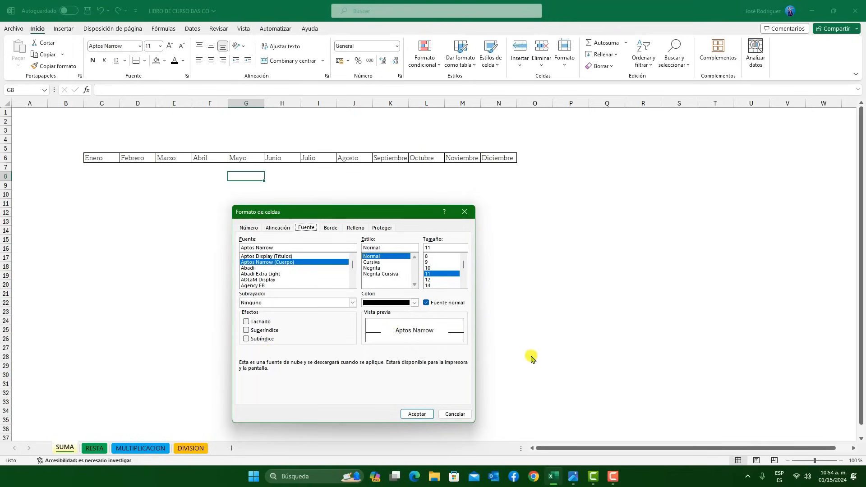
left_click(417, 415)
Format Enero in C6 with strikethrough (Tachado), Negrita Cursiva style and size 14, and undo that formatting
left_click(465, 157)
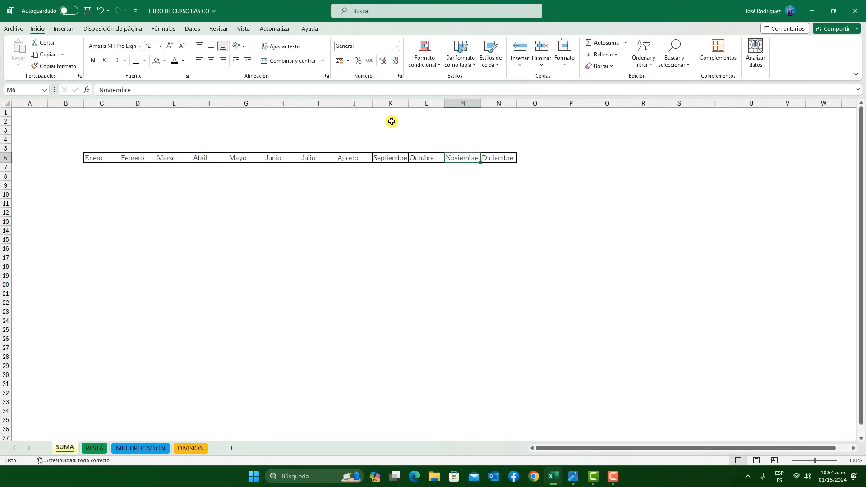
left_click(106, 157)
left_click(186, 76)
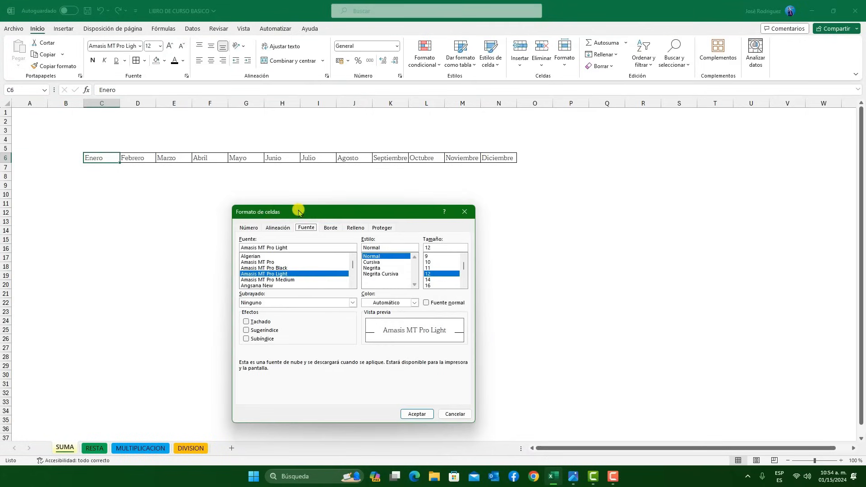
left_click_drag(316, 212, 403, 213)
left_click(334, 323)
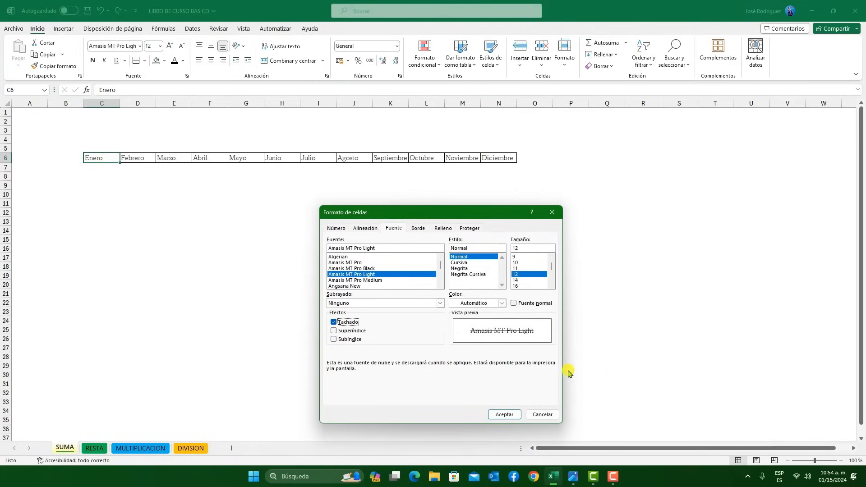
left_click(472, 274)
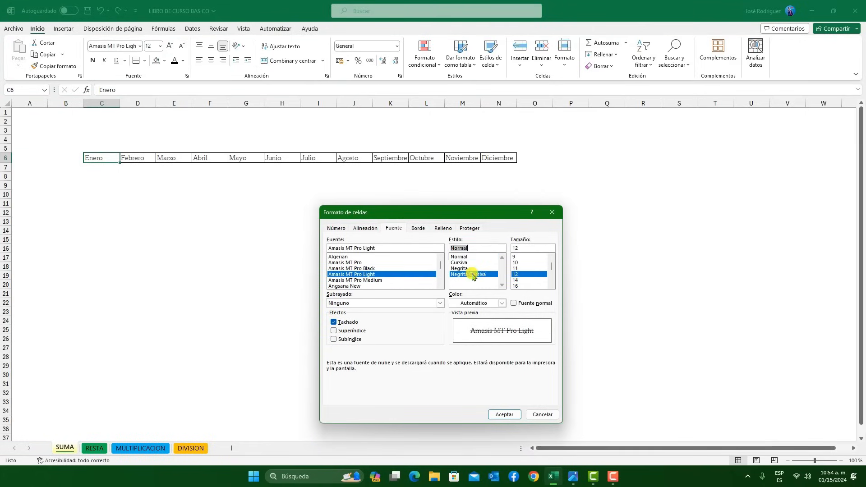
left_click(519, 281)
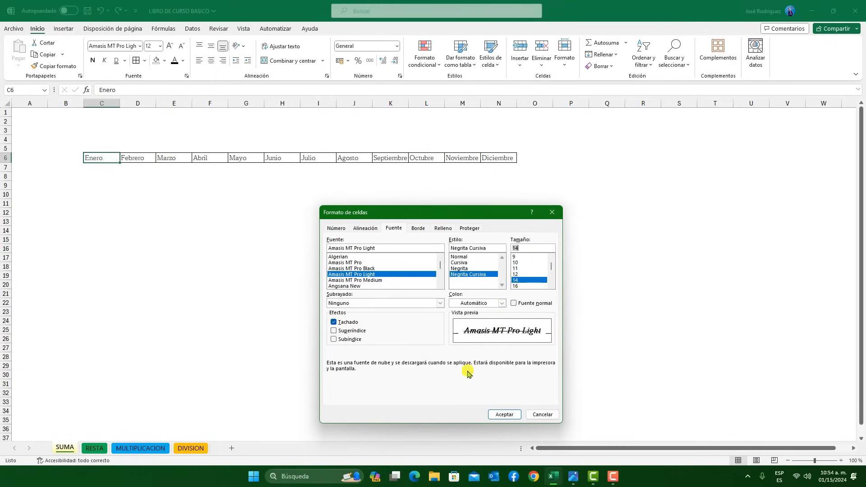
left_click(501, 416)
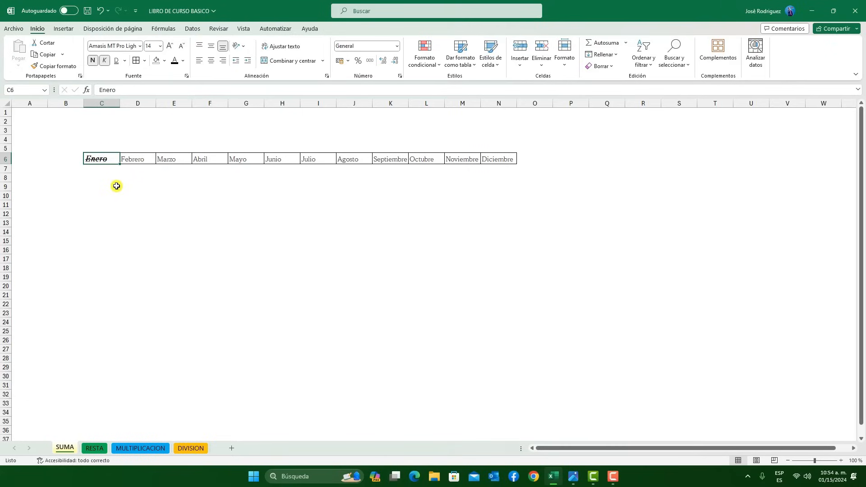
left_click(100, 10)
left_click(172, 221)
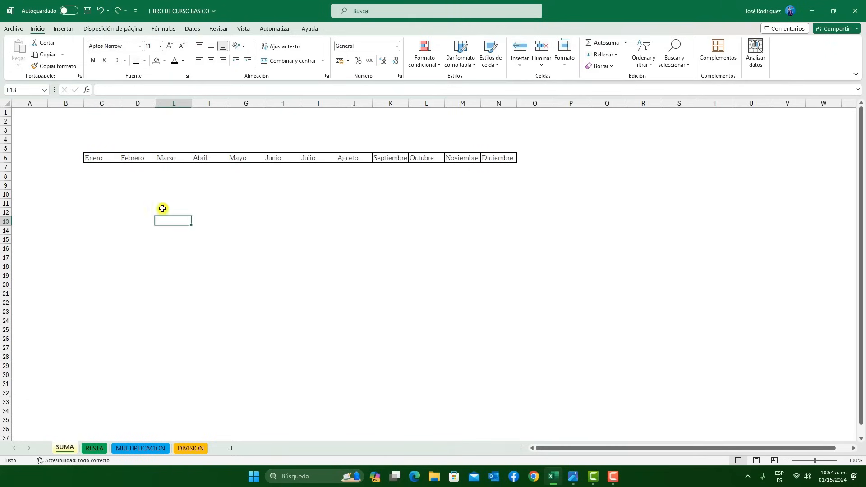
Show the gridlines (Líneas de cuadrícula) on the SUMA sheet
left_click(240, 31)
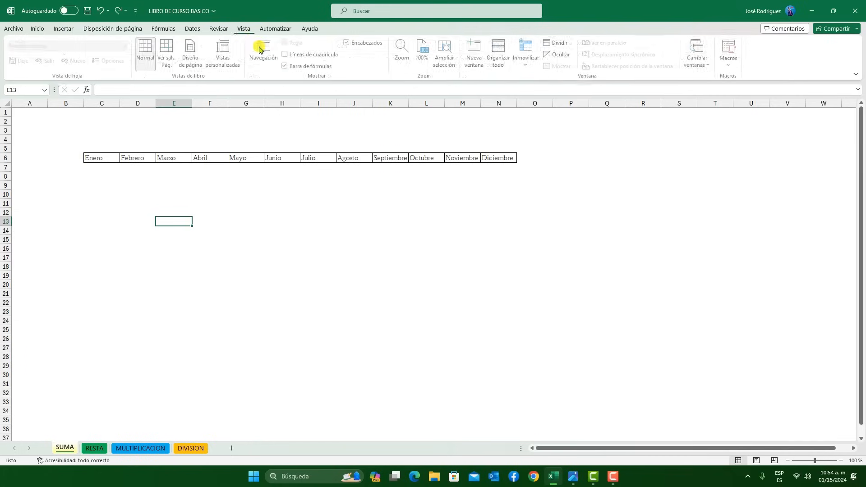
left_click(288, 56)
left_click(224, 204)
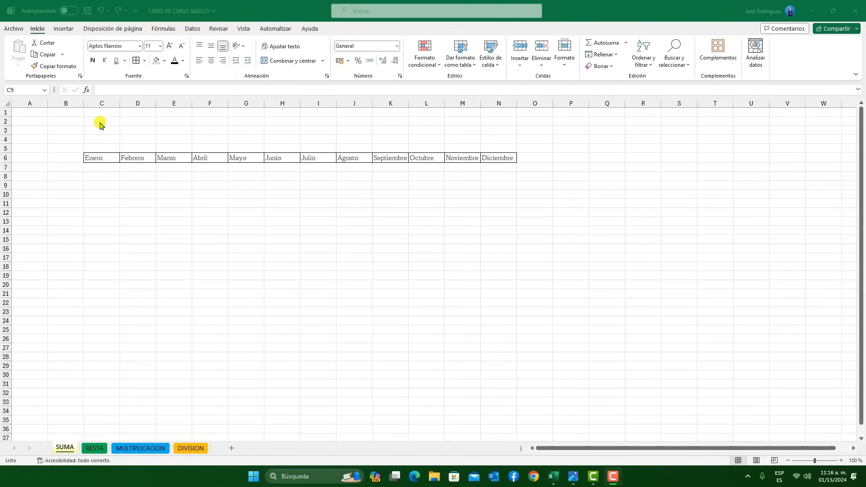
Increase the height of row 6 and widen columns C and D around the month cells
left_click(8, 165)
left_click_drag(7, 162, 13, 182)
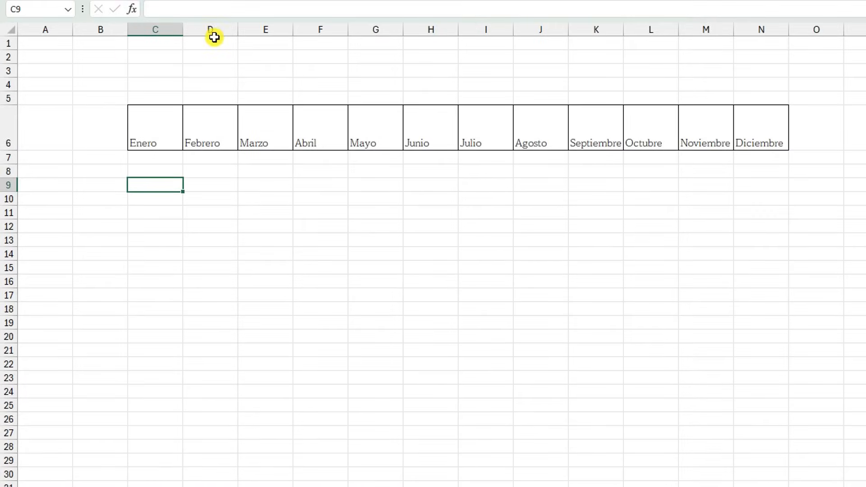
left_click_drag(183, 29, 200, 30)
left_click_drag(256, 30, 293, 130)
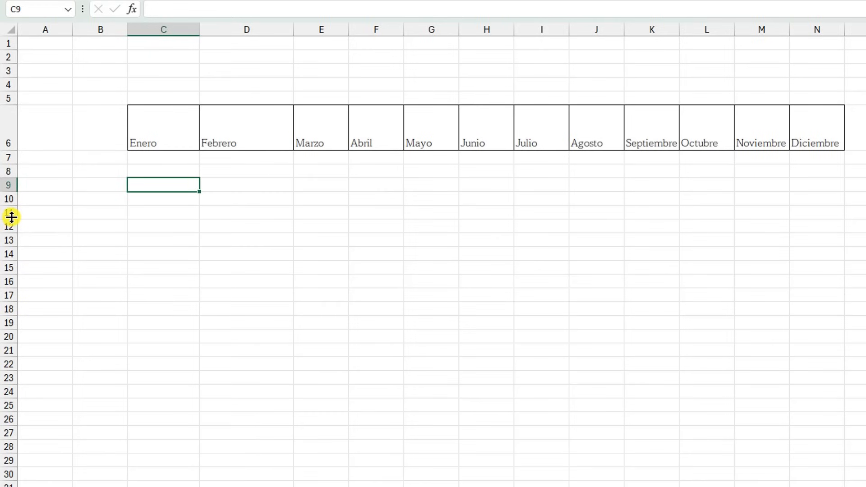
Set the height of row 11 to 30.00 (40 pixels)
left_click_drag(11, 217, 11, 217)
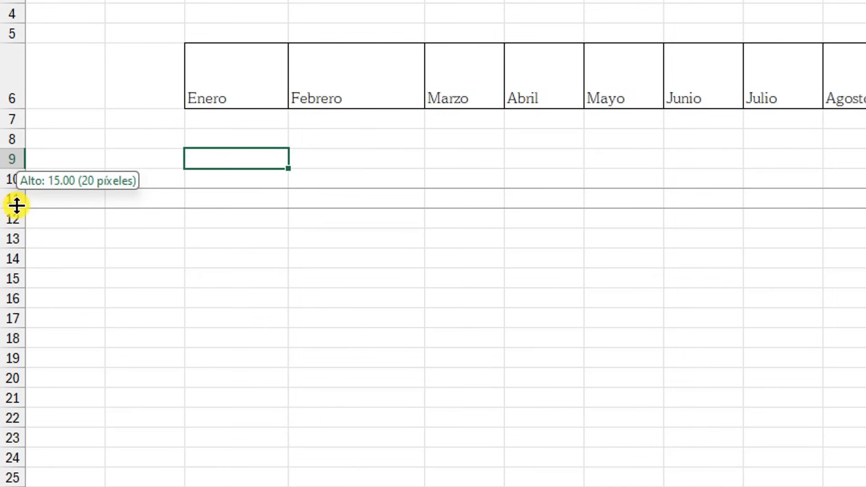
left_click_drag(17, 206, 19, 226)
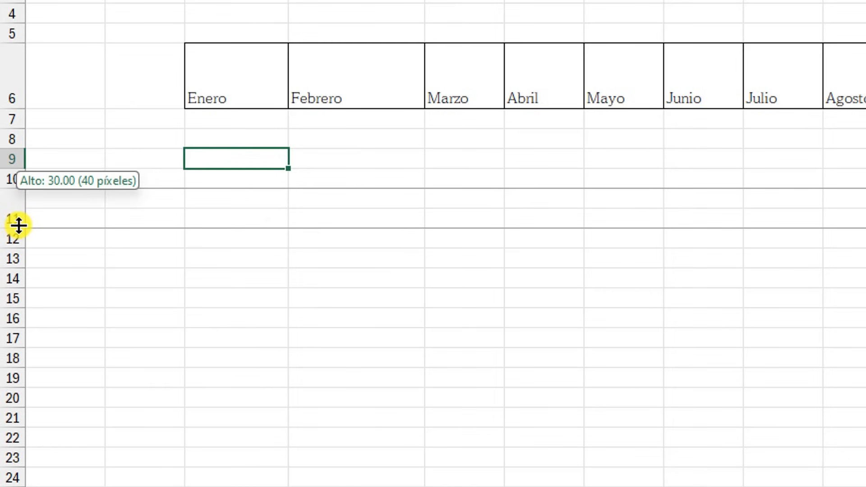
left_click_drag(18, 225, 18, 225)
left_click(93, 203)
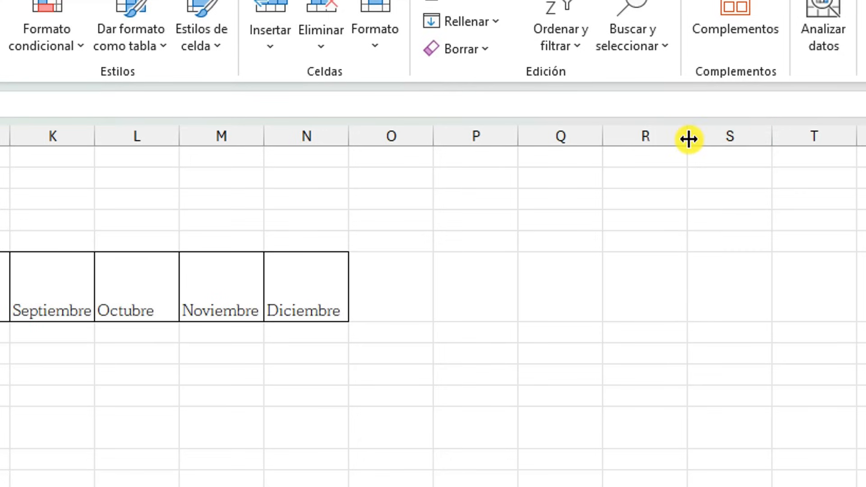
Widen column R to about one and a half times the width of its neighbouring columns
left_click_drag(689, 138, 688, 139)
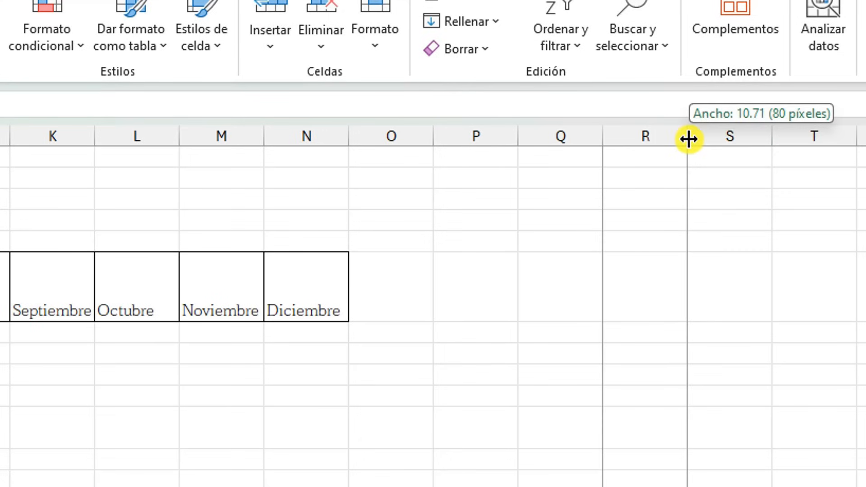
left_click_drag(689, 138, 729, 149)
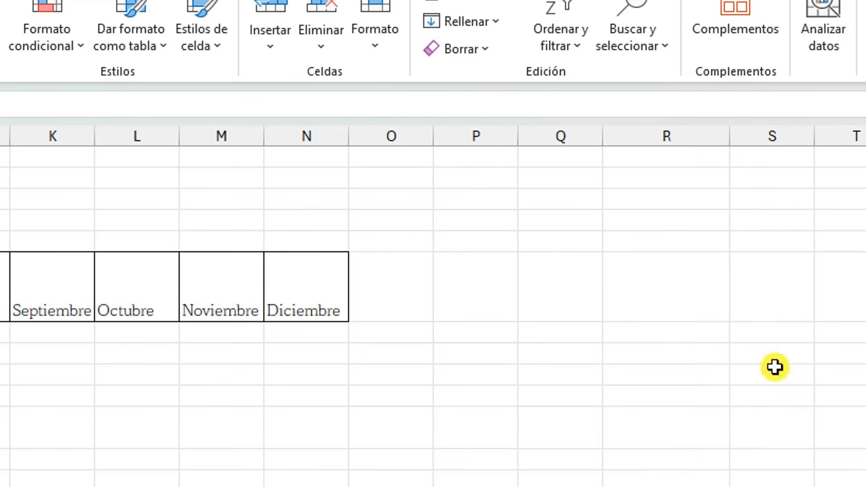
left_click(691, 158)
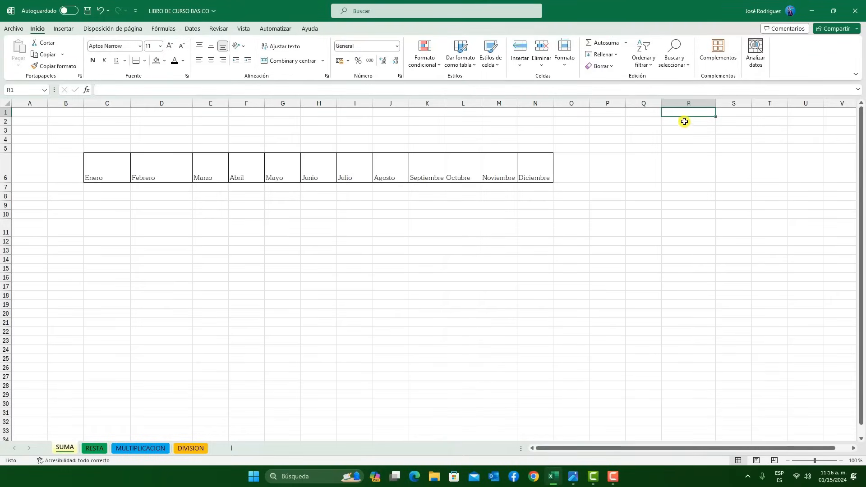
Align Enero in cell C6 to the top of the cell, and change it to middle vertical alignment
left_click(132, 178)
left_click(108, 175)
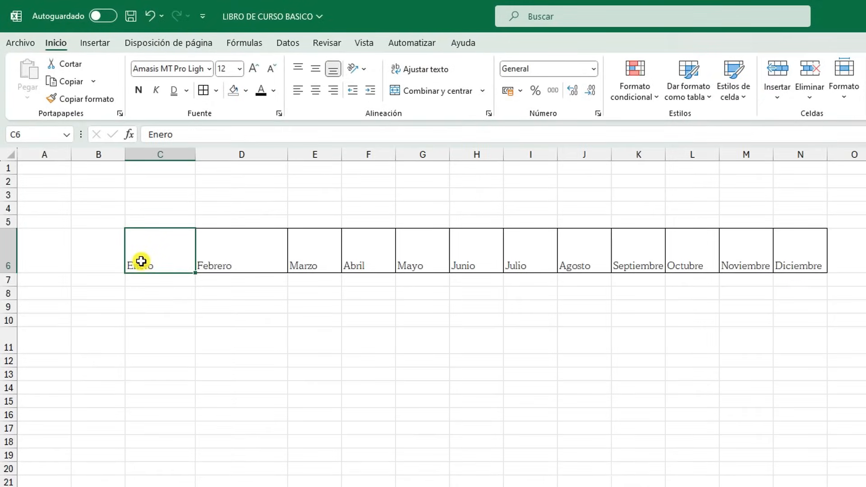
left_click(298, 68)
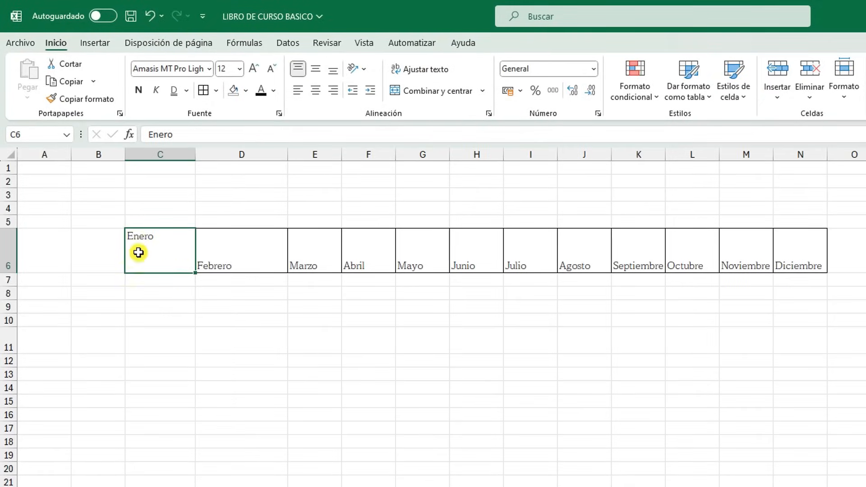
left_click(316, 69)
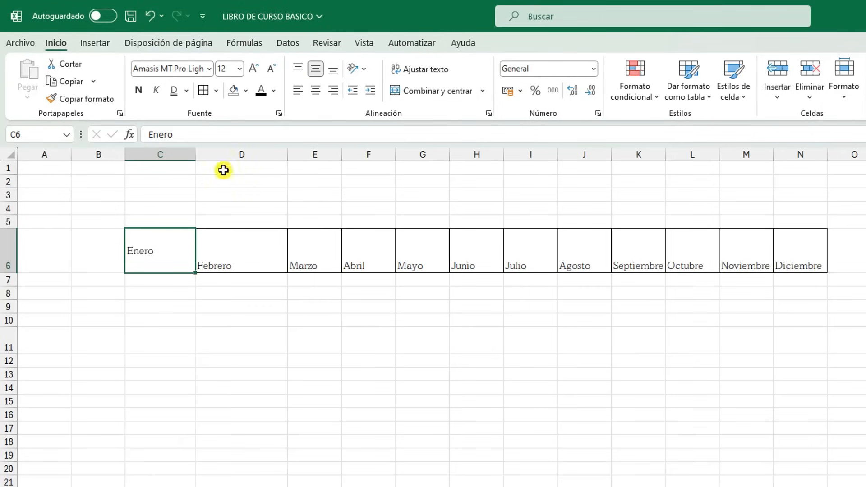
Try centre, right and top alignment on Enero in C6, ending with horizontally centred text at the bottom of the cell
left_click(320, 90)
left_click(333, 90)
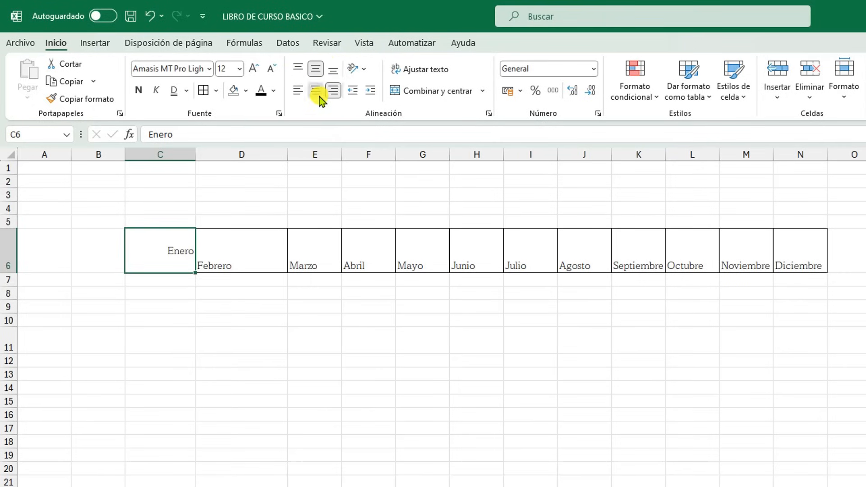
left_click(298, 67)
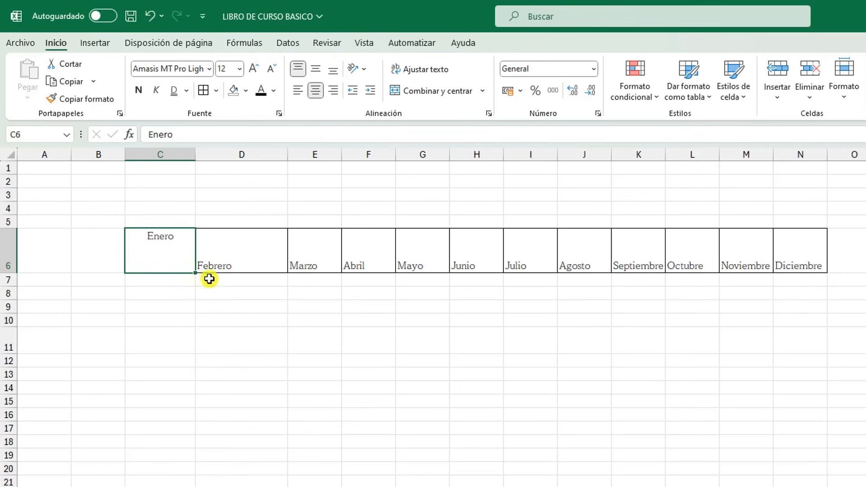
left_click(334, 68)
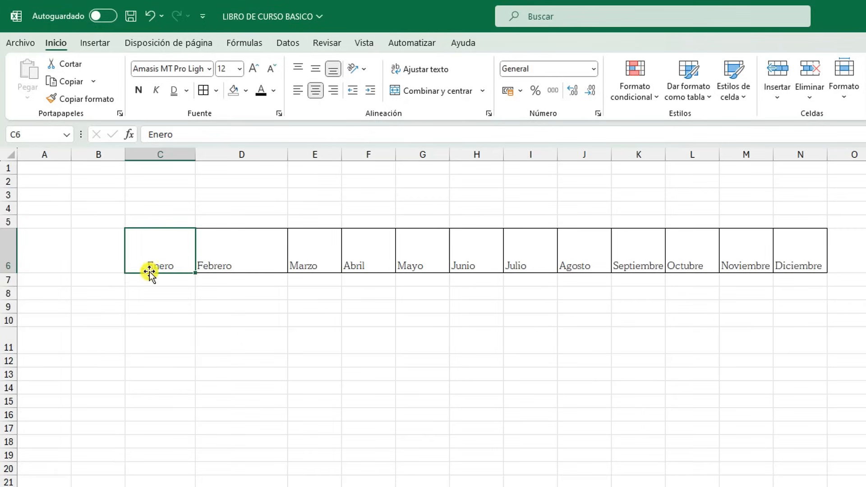
Centre Enero in C6 vertically, and centre Marzo through Diciembre in E6:N6 both horizontally and vertically
left_click(318, 70)
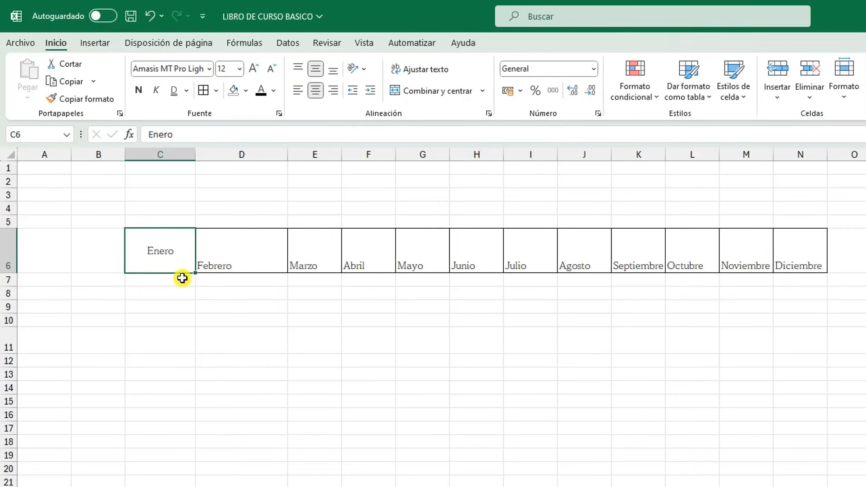
mouse_move(320, 261)
left_mouse_down()
mouse_move(768, 236)
mouse_move(762, 227)
left_mouse_up()
left_click(317, 70)
left_click(316, 91)
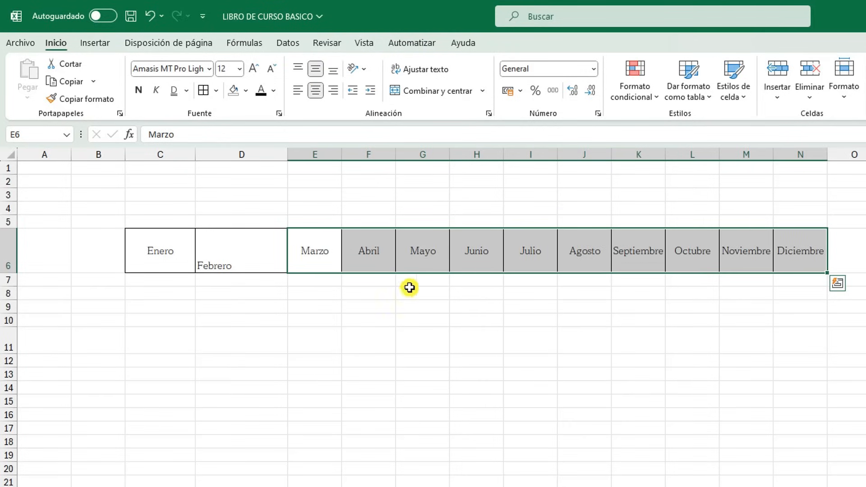
left_click(388, 337)
left_click(234, 256)
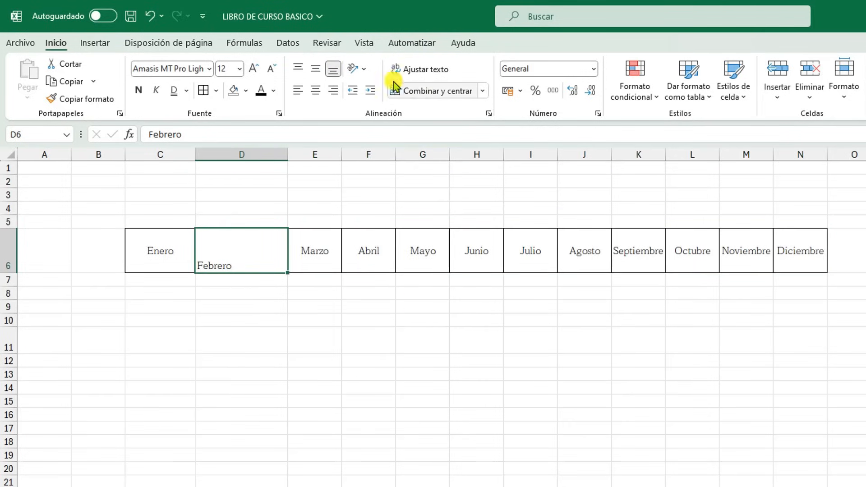
Try vertical text orientation on Enero in C6 with a taller row 6, and undo both changes
left_click(147, 268)
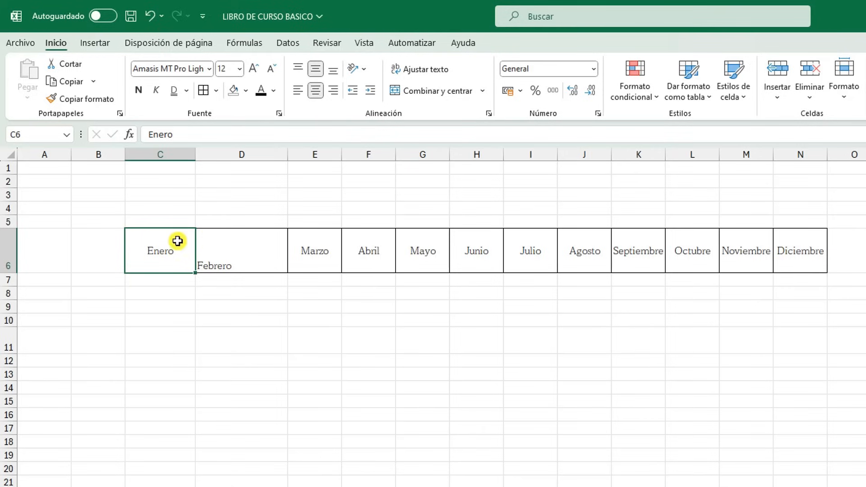
left_click(365, 70)
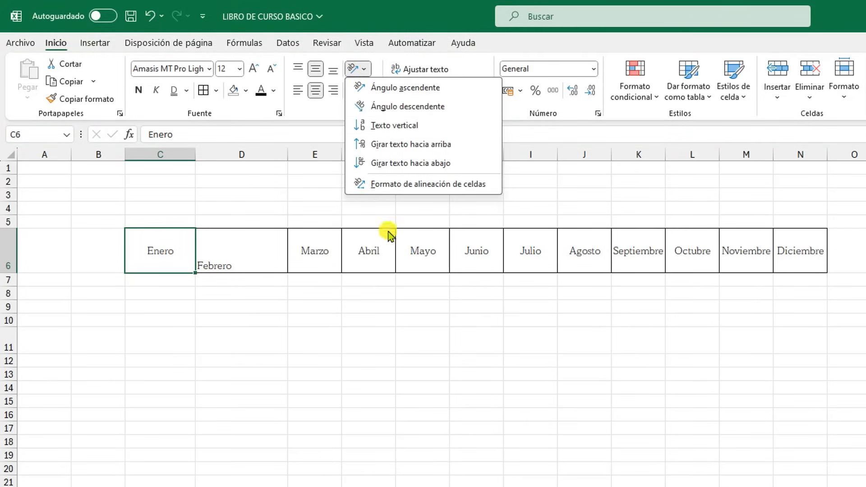
left_click(391, 128)
left_click_drag(13, 274, 13, 327)
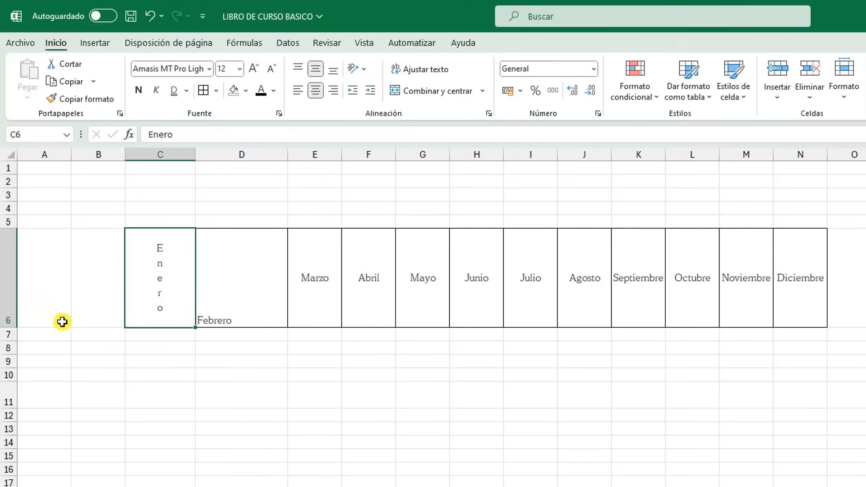
left_click(150, 16)
left_click(150, 17)
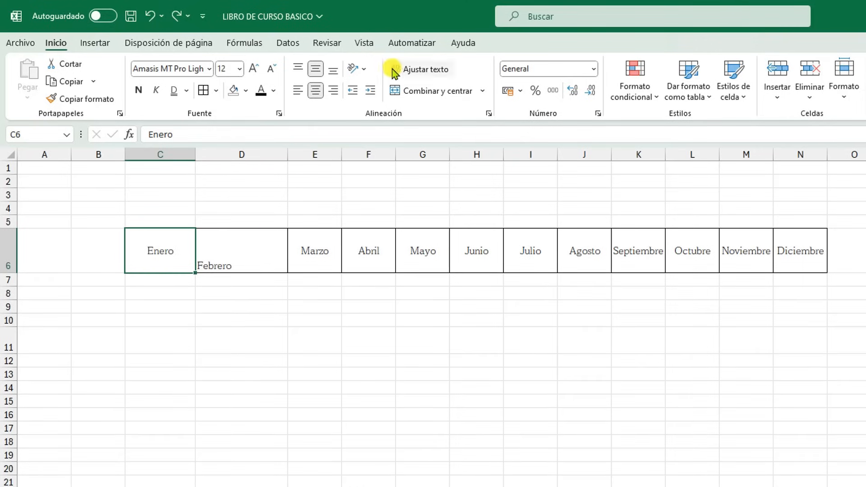
Try the ascending angle text orientation on Enero in cell C6
left_click(358, 69)
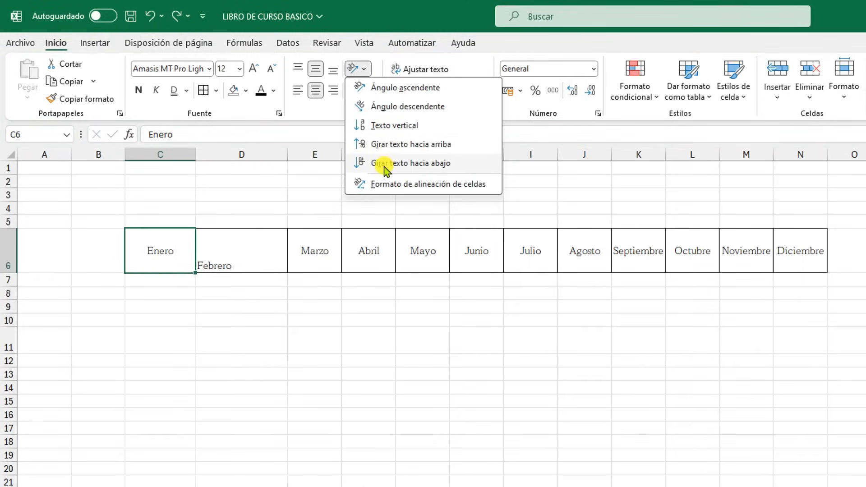
left_click(362, 86)
left_click(282, 318)
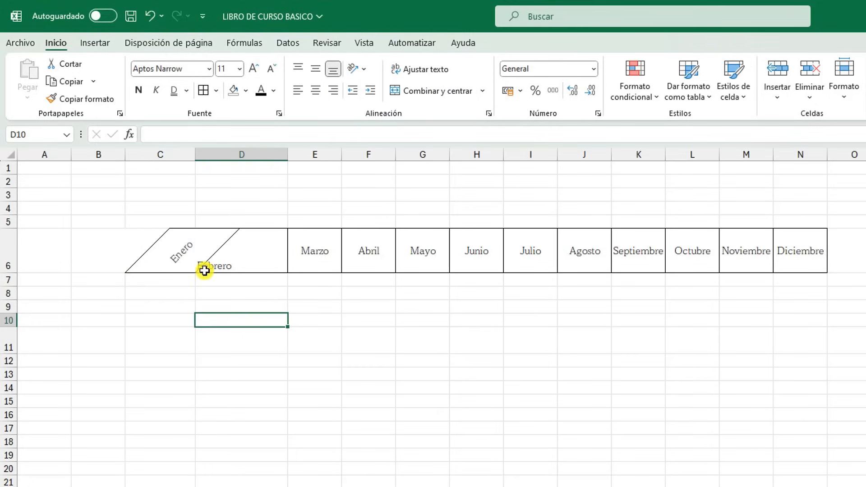
Widen columns C and D, and centre Febrero in D6 horizontally and vertically
left_click_drag(195, 154, 245, 155)
left_click(343, 236)
left_click(315, 68)
left_click(315, 90)
left_click(168, 251)
Undo the Febrero centring, the column width changes and the angled orientation of Enero
left_click(580, 482)
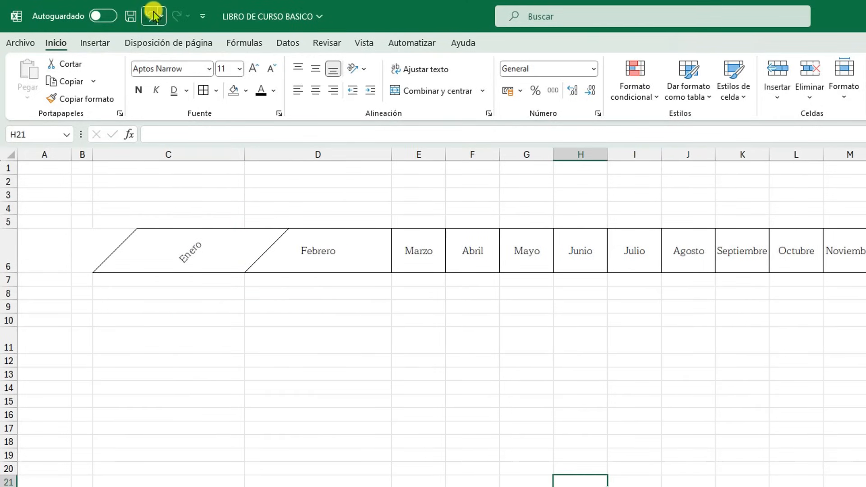
left_click(153, 16)
left_click(153, 15)
left_click(153, 16)
Try increasing and decreasing the indent of Enero in C6, and return the text to horizontal centring
left_click(165, 239)
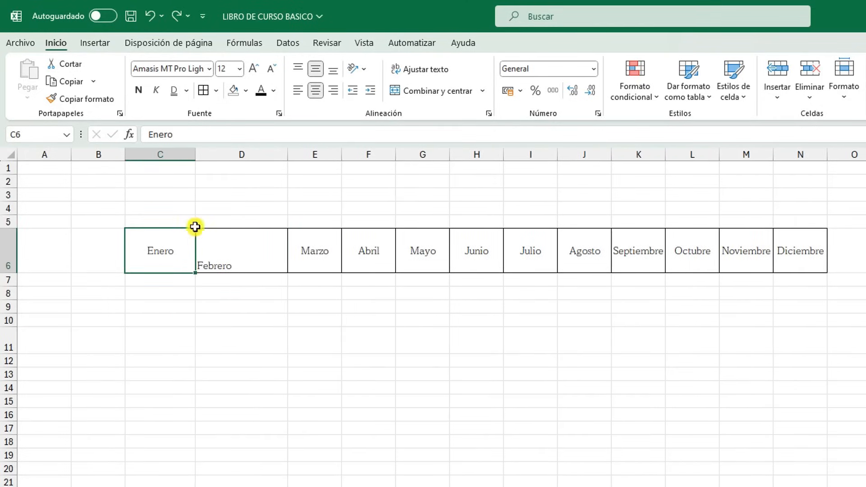
left_click(370, 92)
left_click(352, 90)
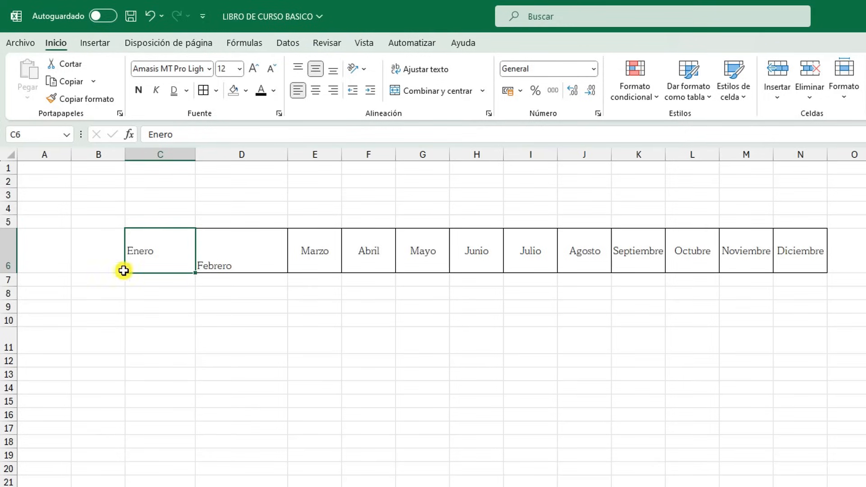
left_click(371, 92)
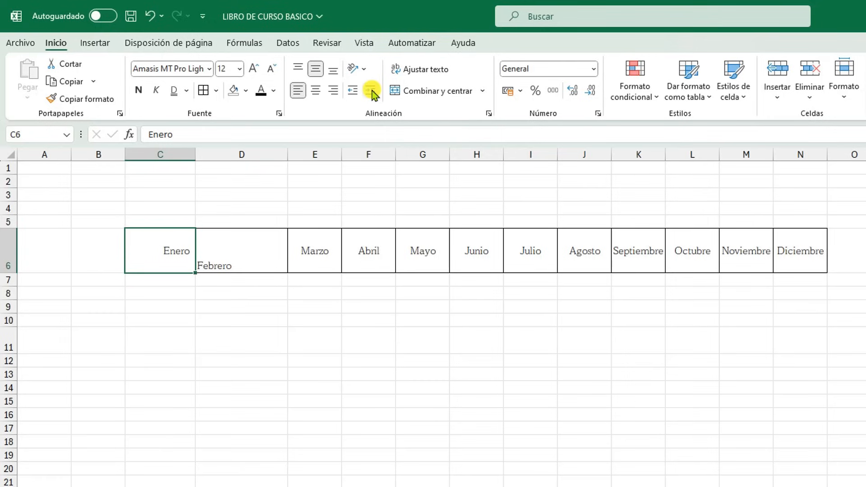
left_click(316, 91)
left_click(264, 364)
Extend the text in D6 to read "Febrero es un mes que tiene 29 dias debido a que el año 2024 es un año bisiesto"
left_click(244, 259)
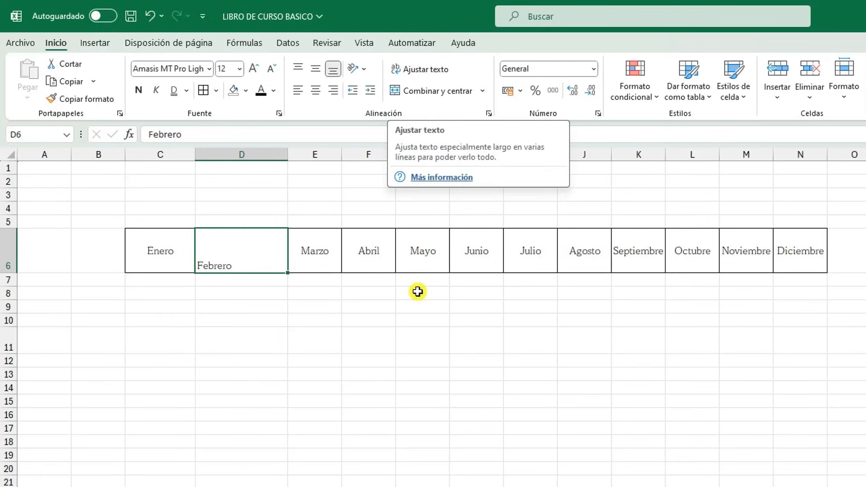
left_click(429, 361)
left_click(257, 265)
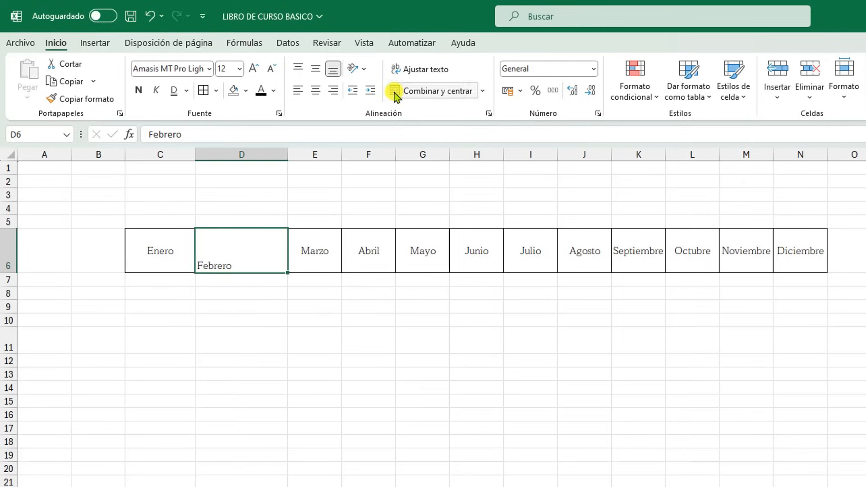
double_click(244, 265)
type("es un mes que tiene 29 días debido a que el año 2024 es un año")
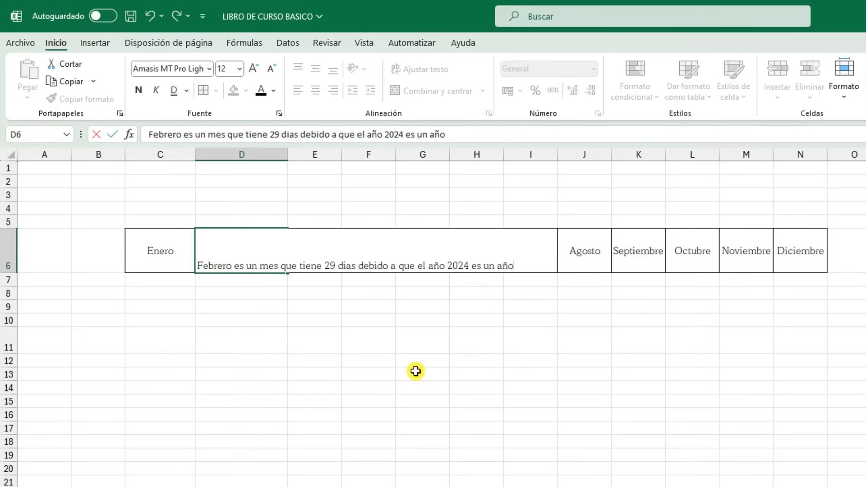
left_click(416, 371)
Widen column D just enough to show "Febrero es un mes que", and make row 6 slightly taller
left_click(261, 240)
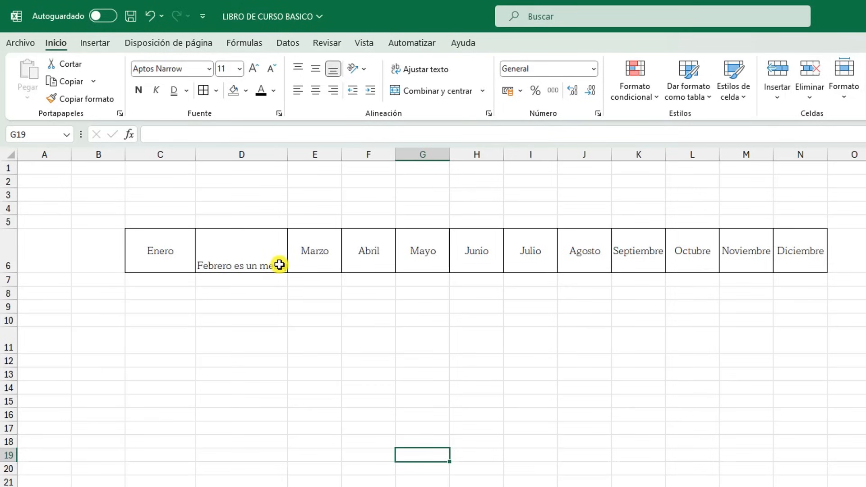
left_click(279, 264)
left_click(207, 403)
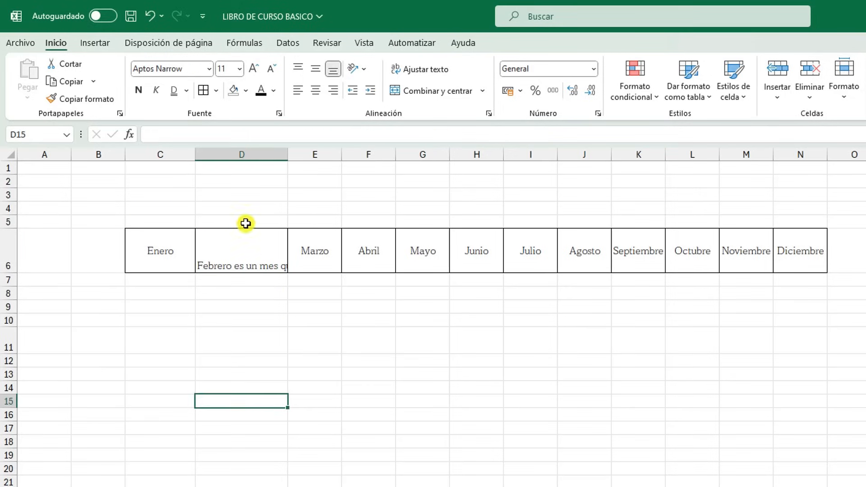
left_click_drag(288, 156, 473, 201)
left_click_drag(472, 151, 339, 253)
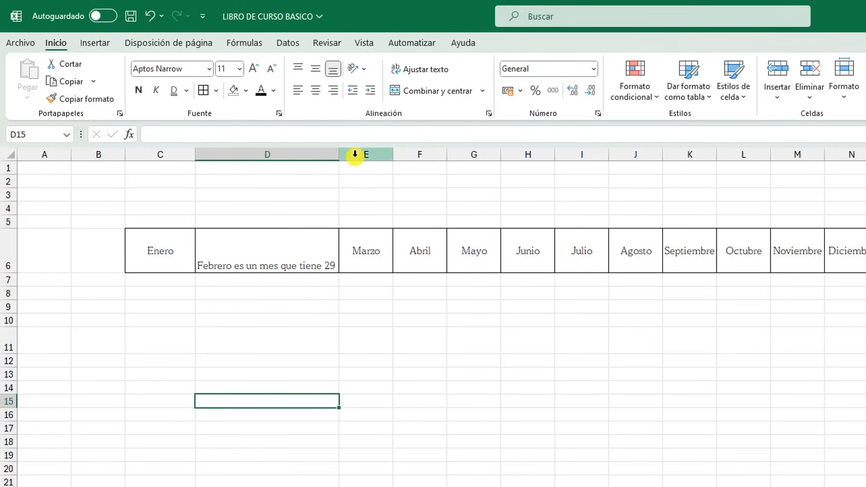
left_click_drag(337, 154, 300, 183)
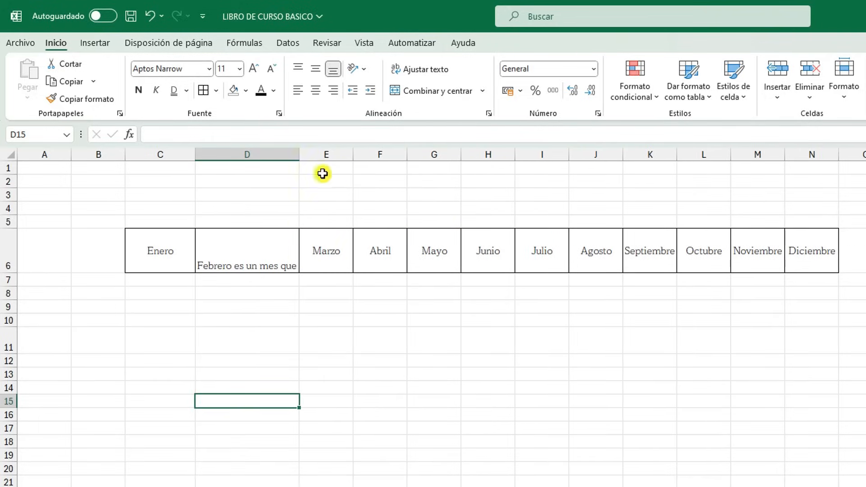
left_click_drag(13, 272, 10, 286)
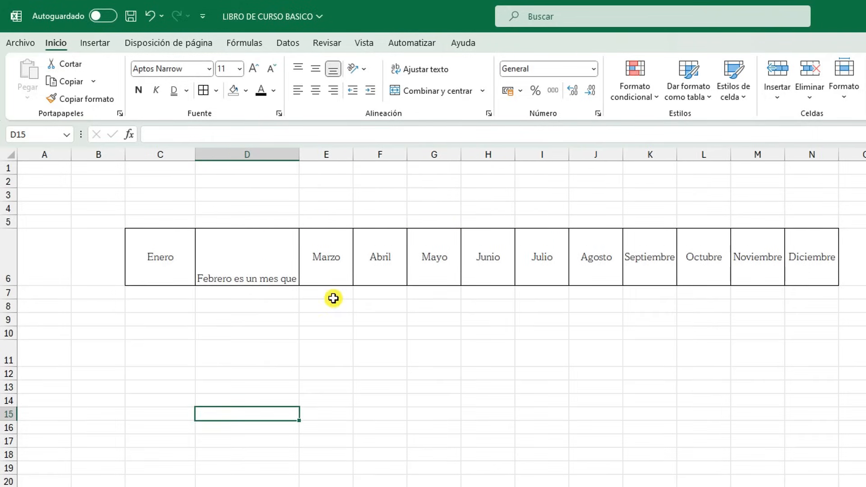
Try wrapping the long Febrero text in D6 onto several lines, and undo the wrap
left_click(207, 265)
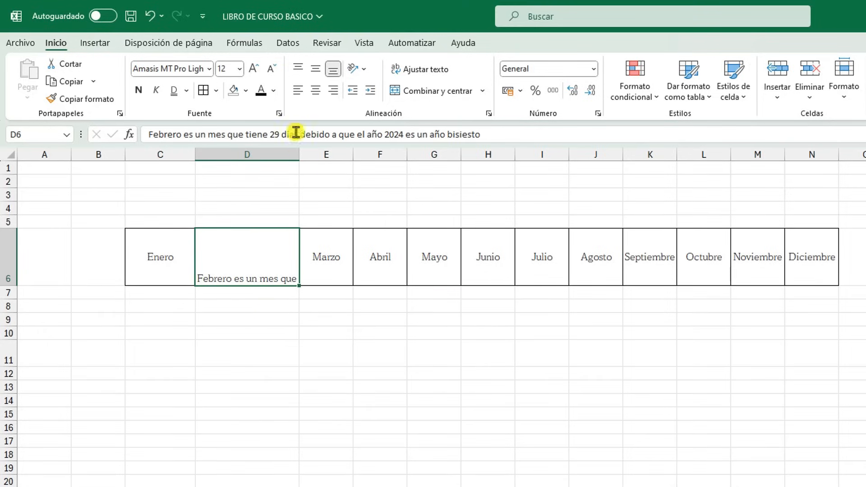
left_click(431, 76)
left_click(440, 397)
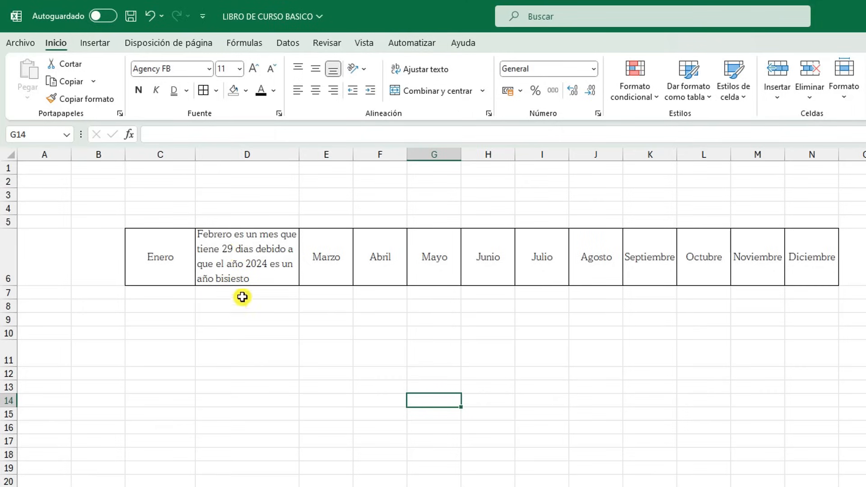
key("ctrl+z")
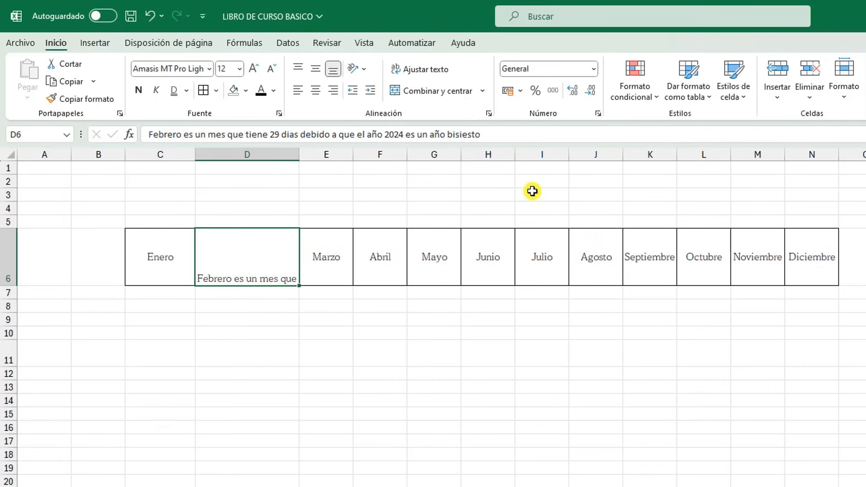
Delete the added sentence from D6 so the cell contains only Febrero
left_click(541, 182)
left_click(242, 262)
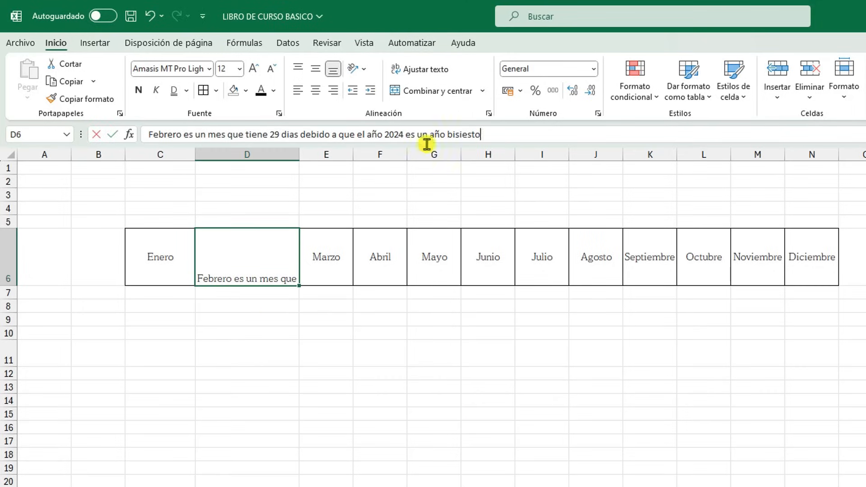
left_click_drag(489, 142, 200, 152)
key("BackSpace")
left_click(440, 479)
Centre Febrero in D6 both horizontally and vertically
left_click(257, 271)
left_click(324, 93)
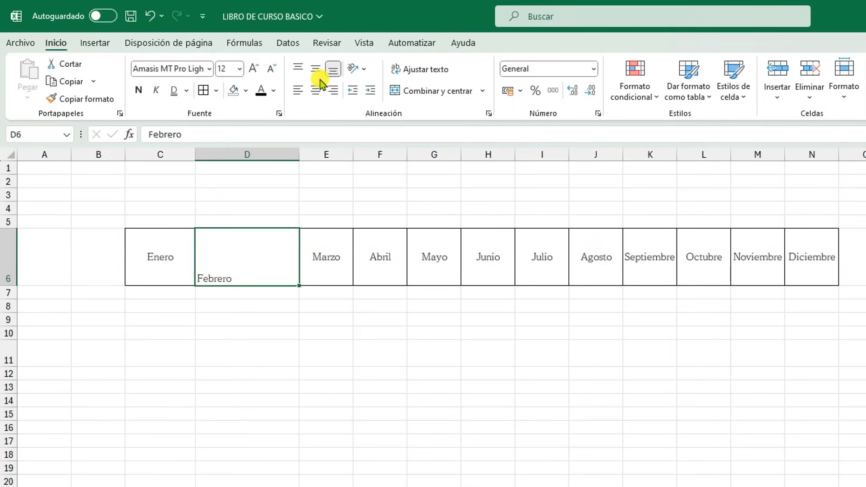
left_click(316, 69)
left_click(463, 257)
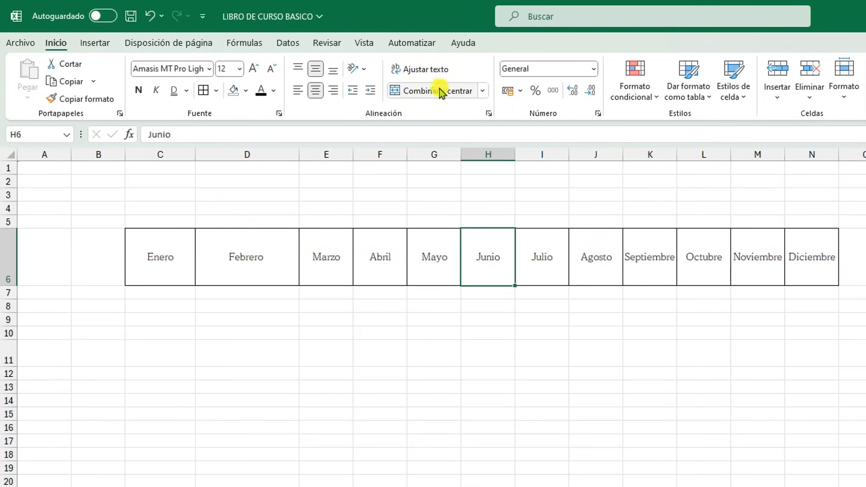
Enter the title "Meses del año 2024" in cell F3 above the months table
left_click(369, 411)
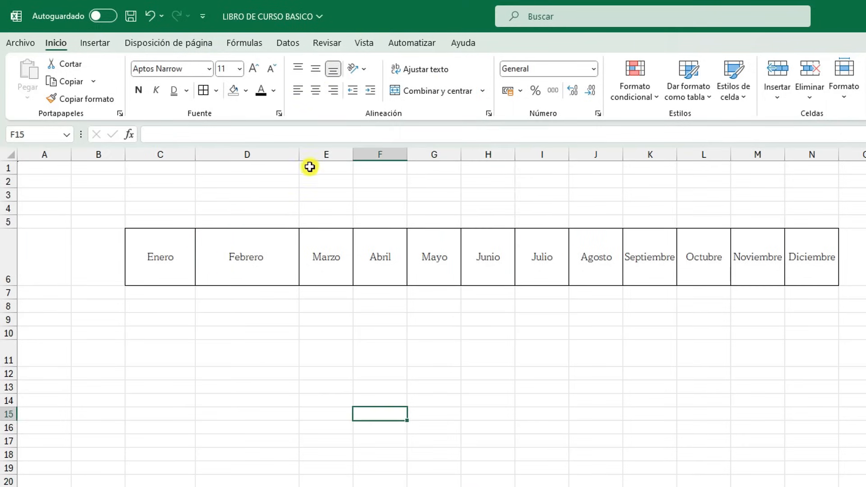
left_click_drag(330, 200, 542, 210)
left_click(428, 210)
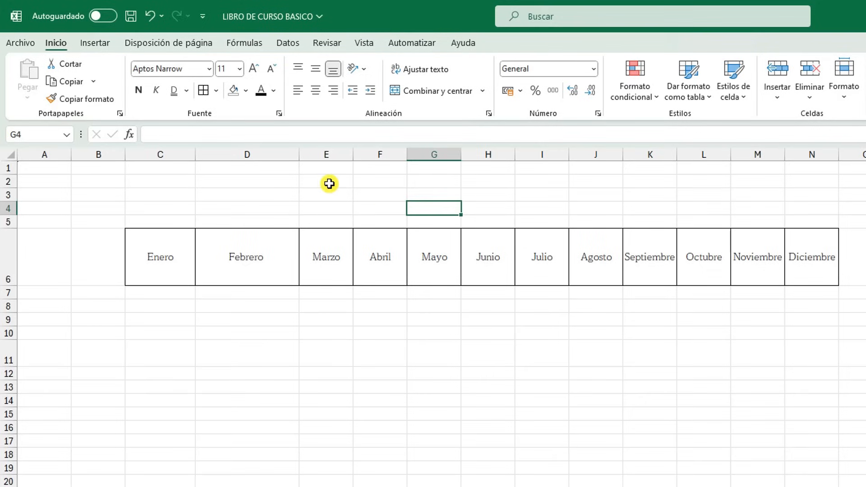
left_click(389, 200)
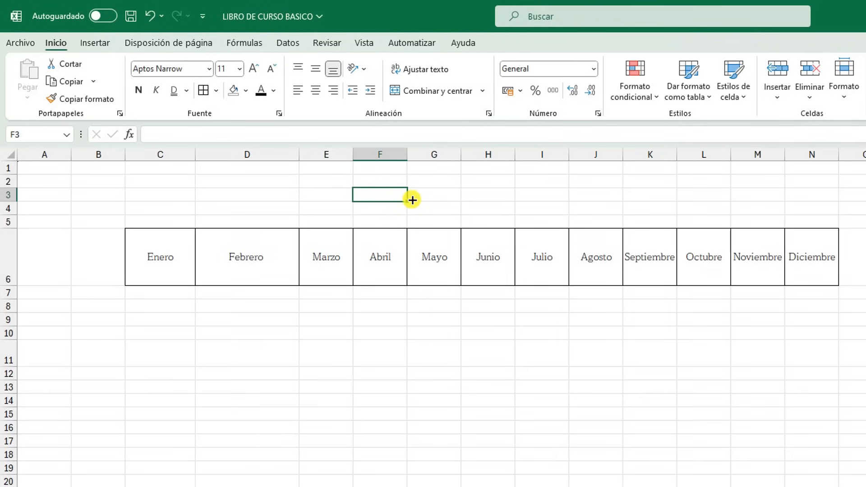
type("añ")
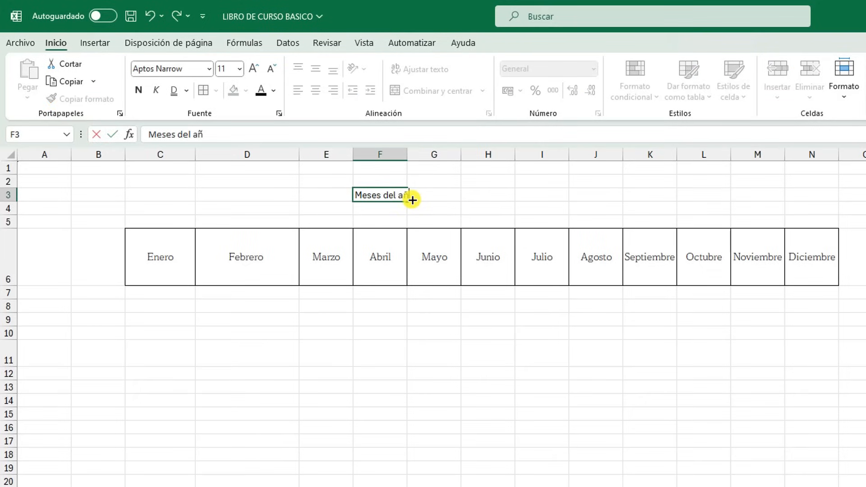
type("24")
left_click(486, 486)
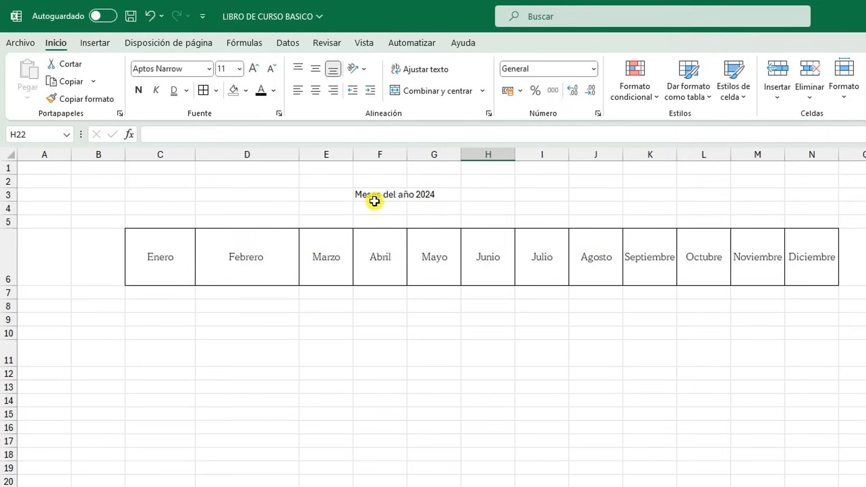
left_click(376, 198)
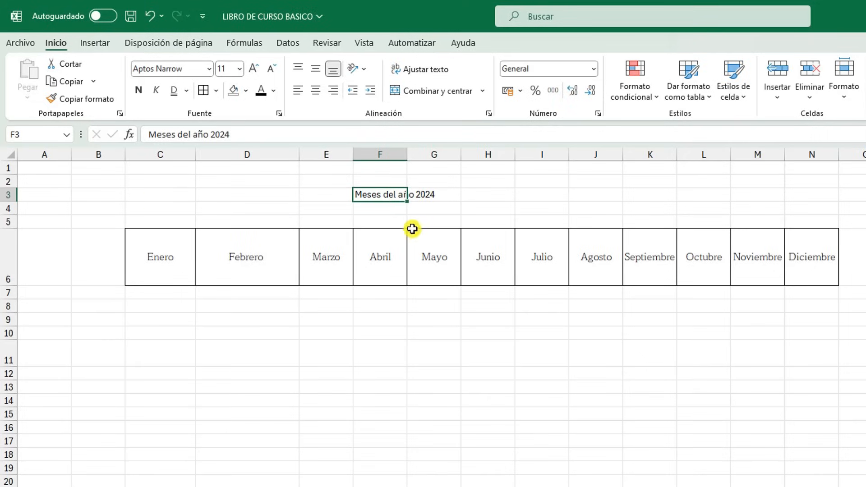
Merge and centre the title "Meses del año 2024" across cells C3:N3 above the months table
left_click(144, 194)
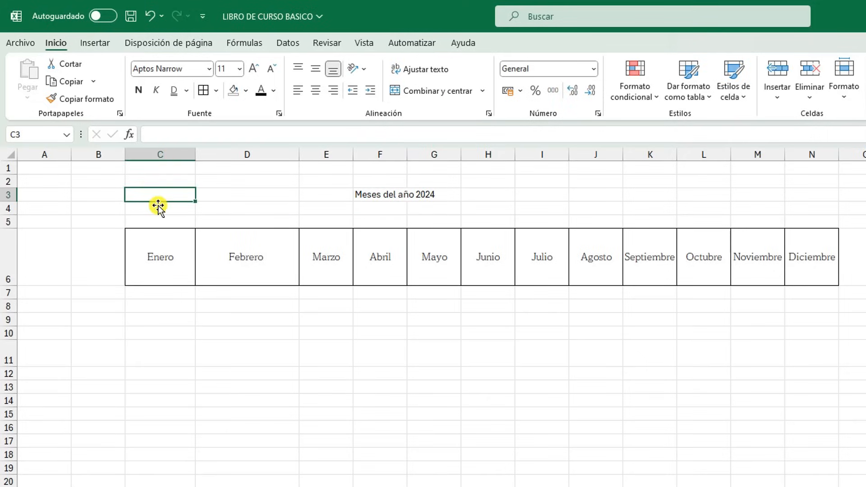
left_click(817, 196)
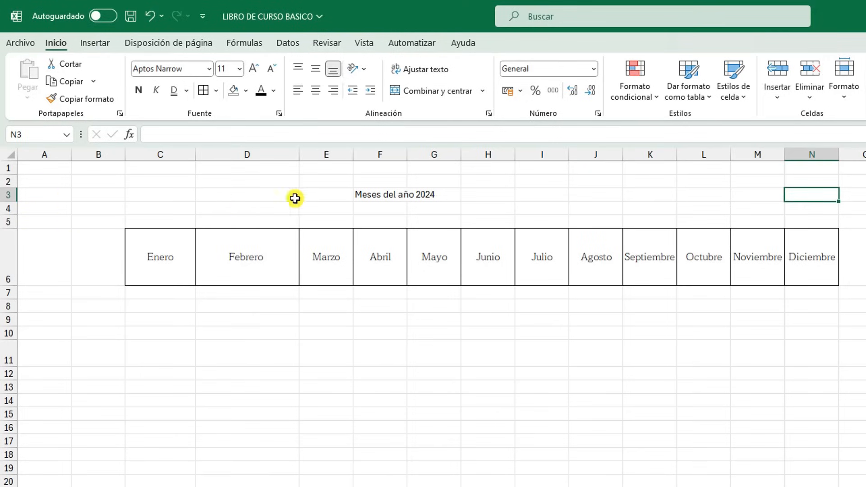
left_click_drag(150, 194, 805, 191)
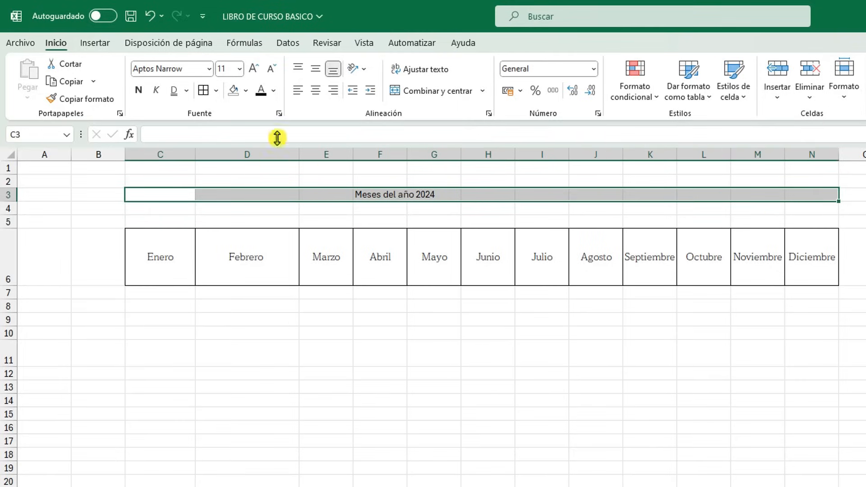
left_click(451, 93)
left_click(403, 361)
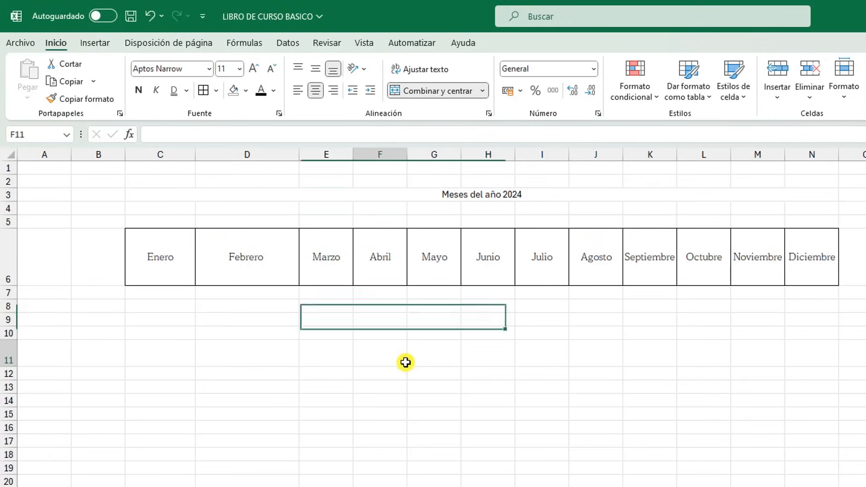
Apply an outline border around the merged title cell in row 3
left_click(248, 192)
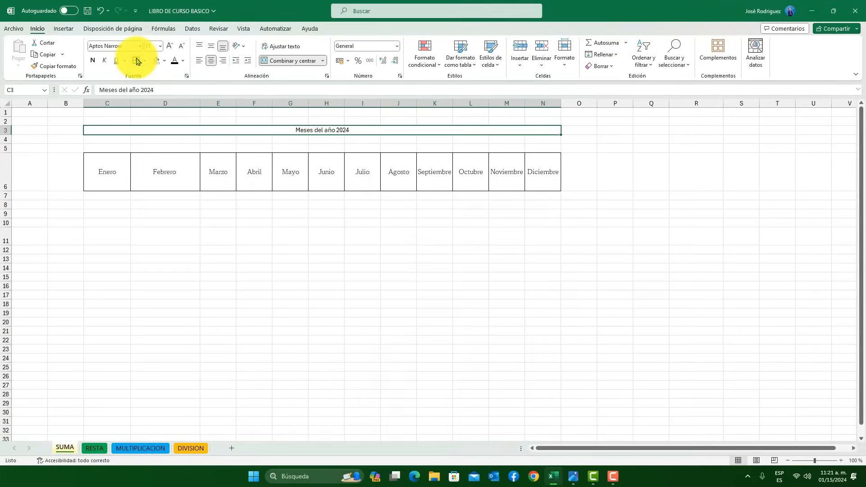
left_click(216, 90)
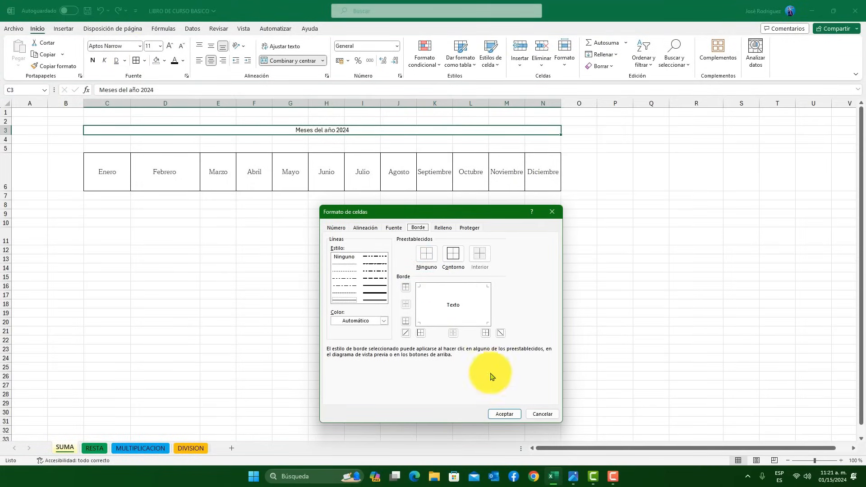
left_click(453, 253)
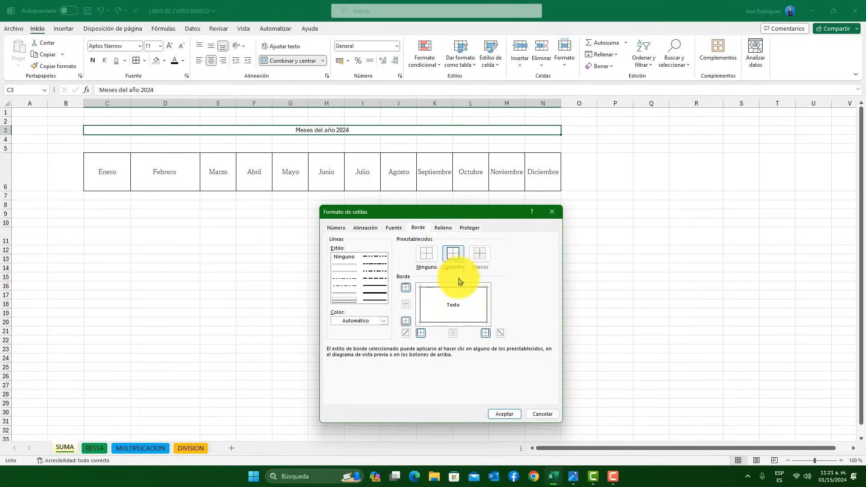
left_click(504, 414)
left_click(302, 296)
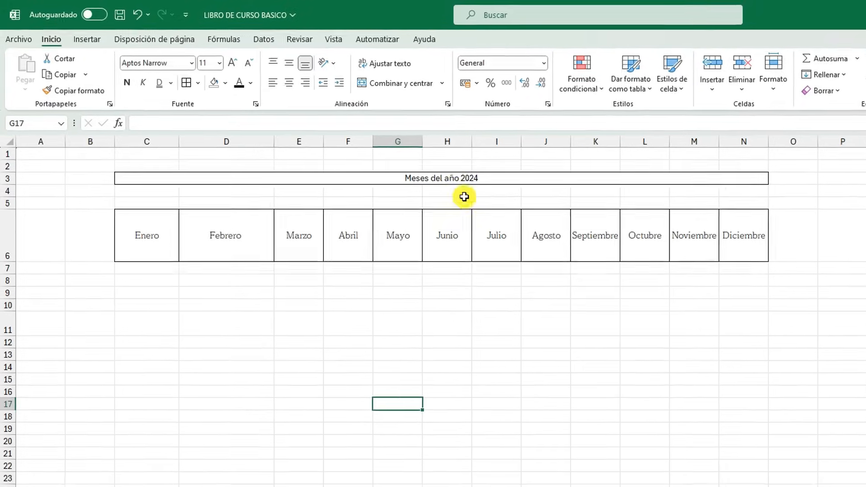
left_click_drag(762, 184, 468, 174)
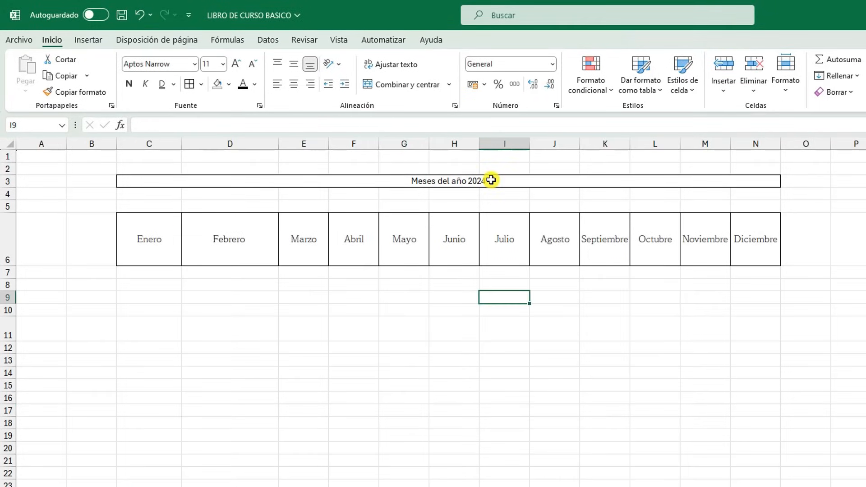
left_click(491, 180)
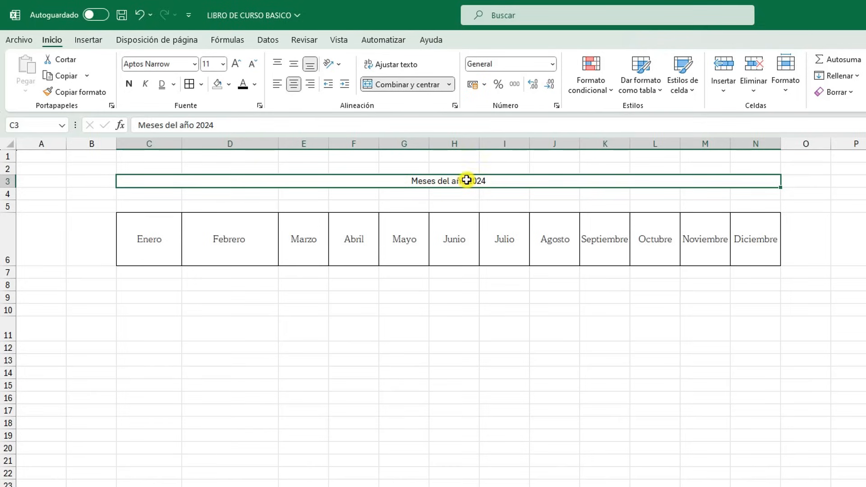
left_click(451, 87)
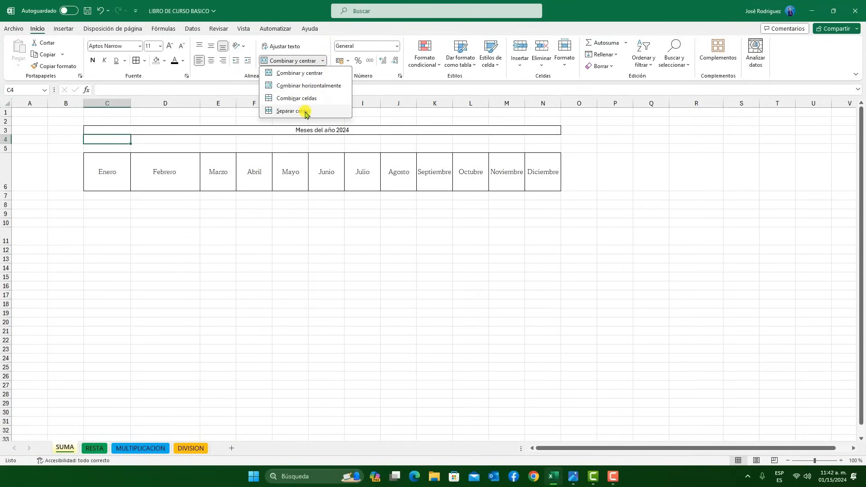
Enter the text "todos los meses con 31 dias" in cell C4 under the title
left_click(143, 157)
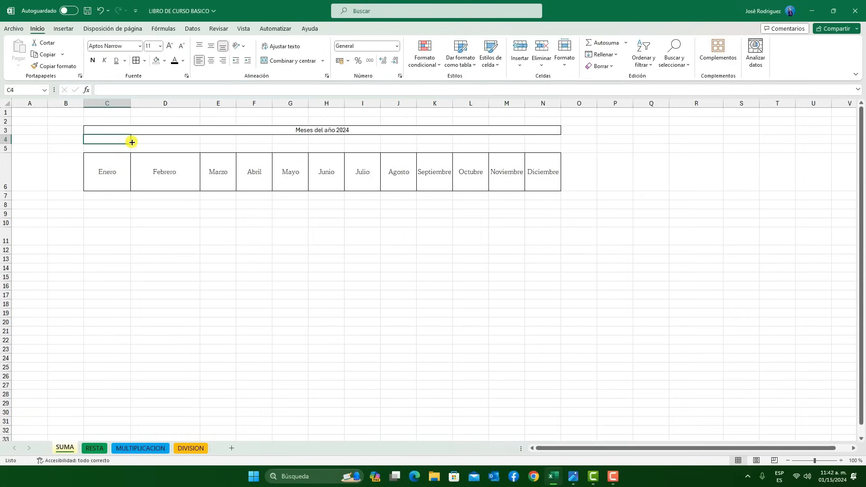
type("todos los meses con 31 dias")
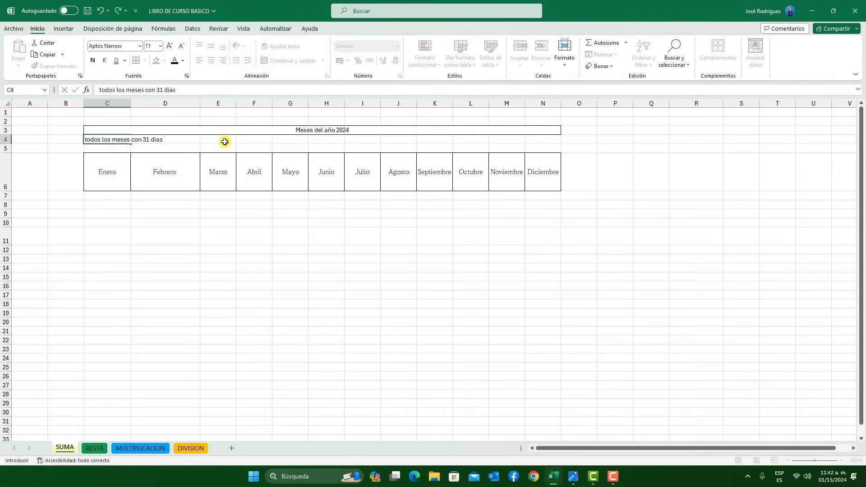
left_click(108, 214)
Merge cells C4:N4 horizontally so the subtitle spans the table without being centred
left_click(112, 140)
left_click_drag(133, 141, 542, 141)
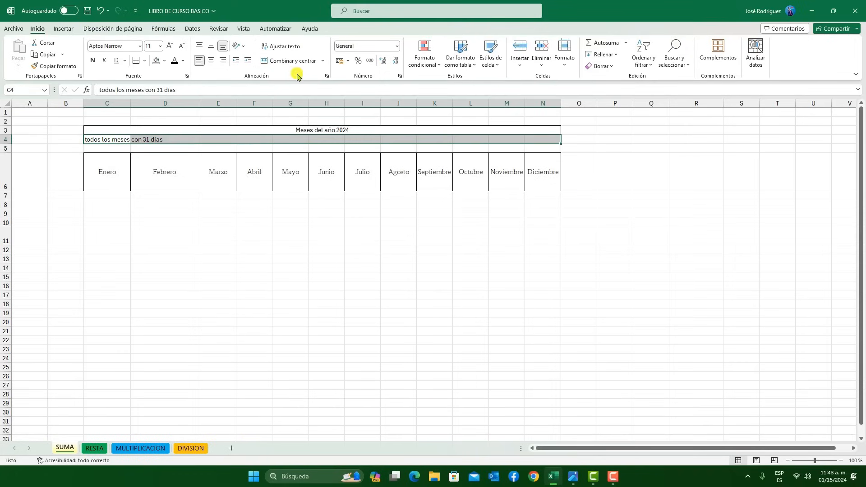
left_click(323, 60)
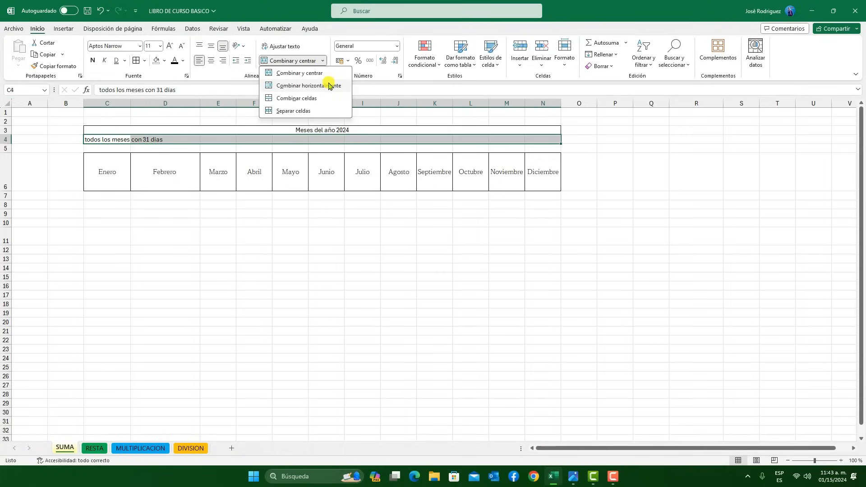
left_click(330, 85)
left_click(334, 311)
Apply outside borders to the merged subtitle cell in row 4
left_click(368, 141)
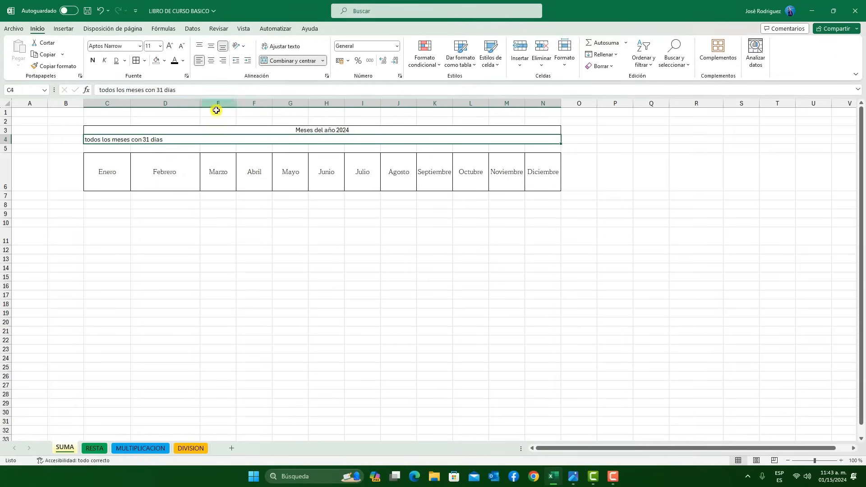
left_click(145, 61)
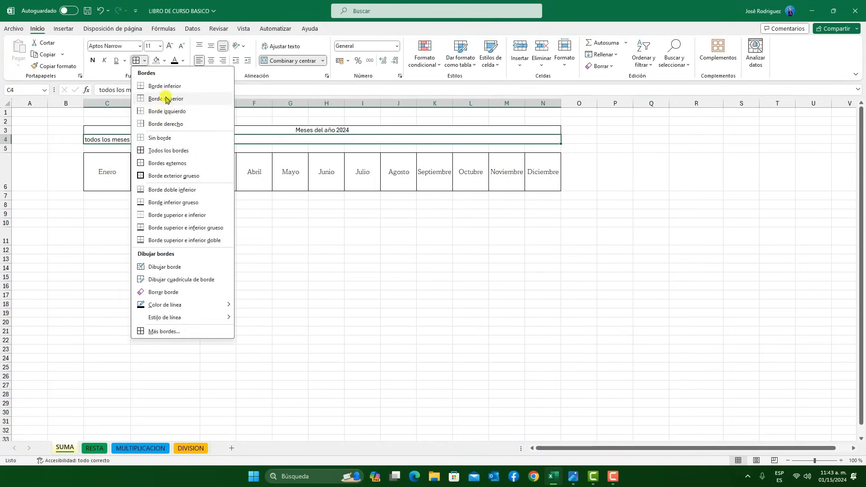
left_click(167, 163)
left_click(361, 268)
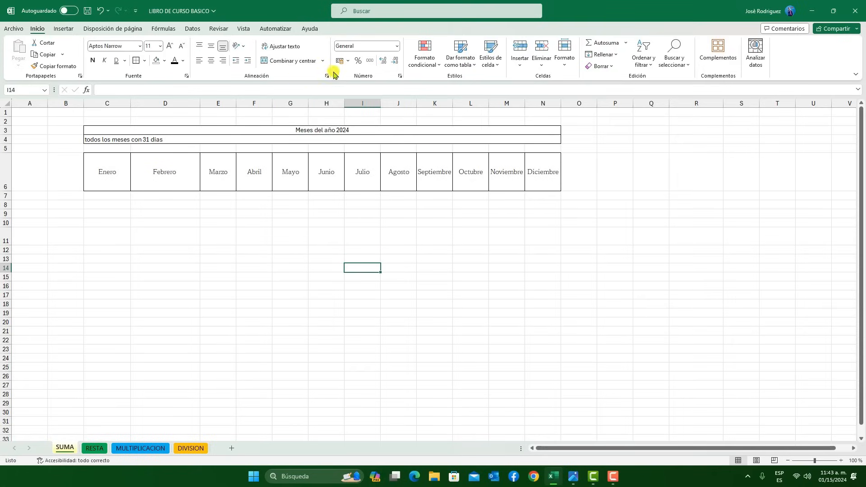
Merge the empty cells G9:G16 into one tall cell and give it an outside border
left_click(322, 60)
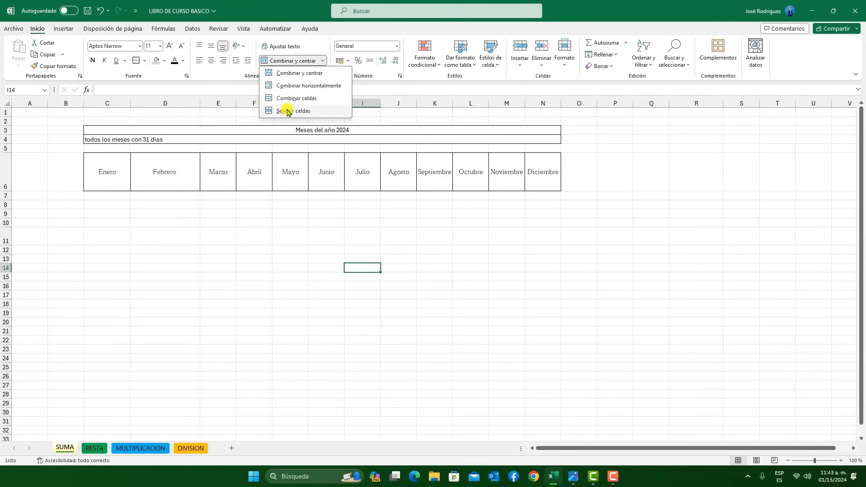
left_click(251, 230)
left_click_drag(283, 214, 276, 289)
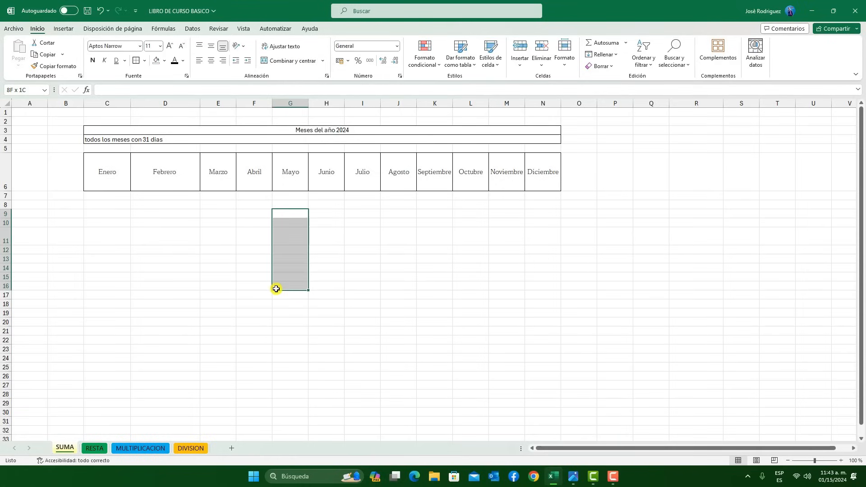
left_click(322, 60)
left_click(310, 108)
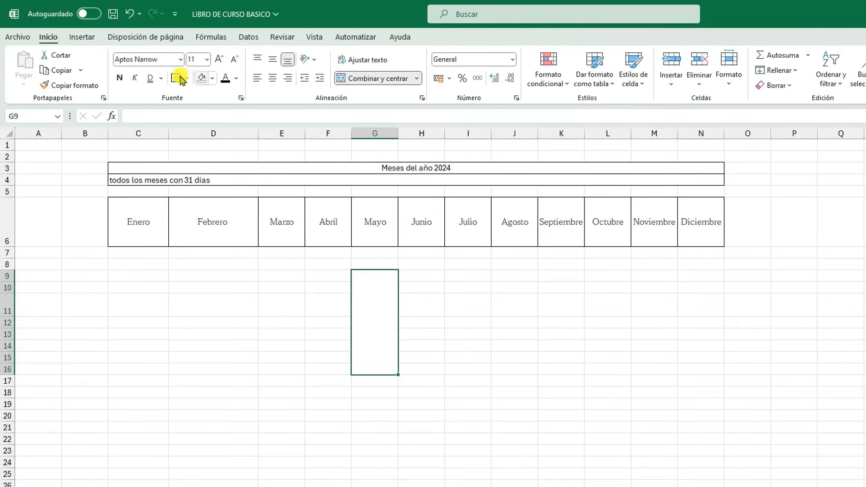
left_click(444, 365)
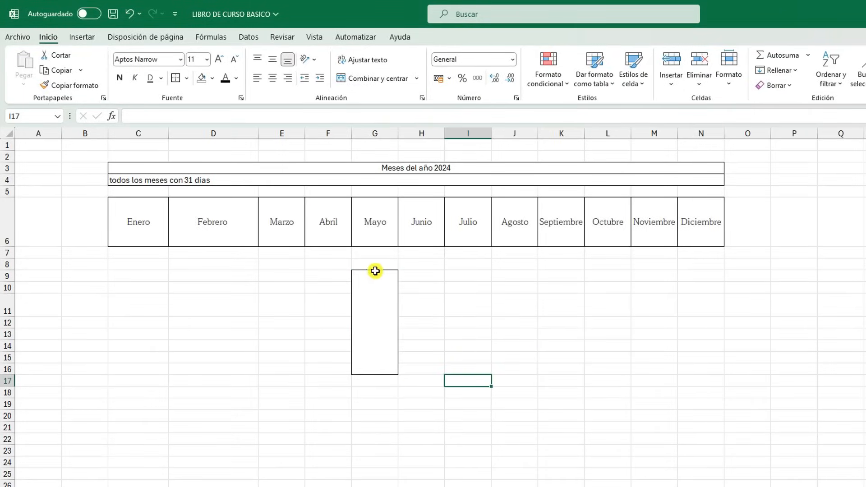
Split the merged block G9:G16 back into individual cells
left_click(418, 78)
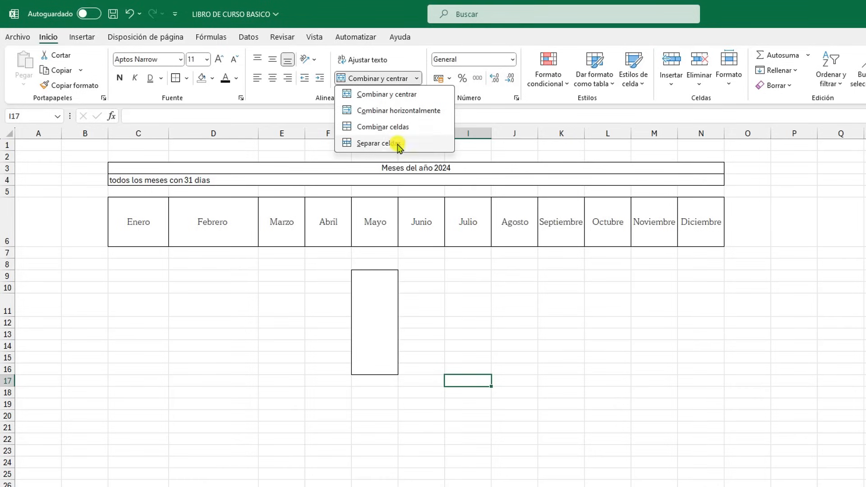
left_click(433, 332)
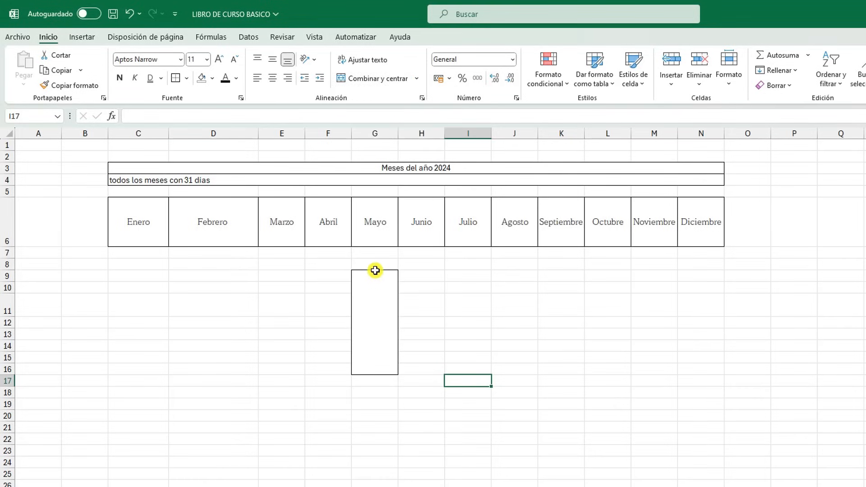
left_click(373, 271)
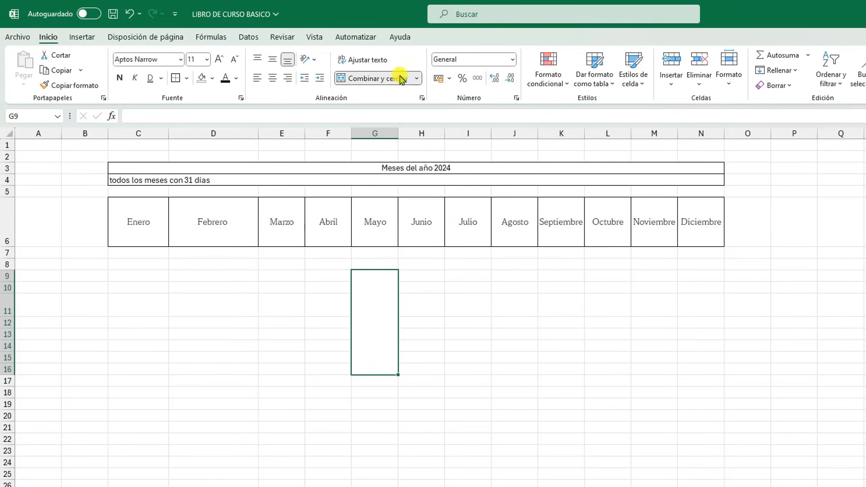
left_click(416, 78)
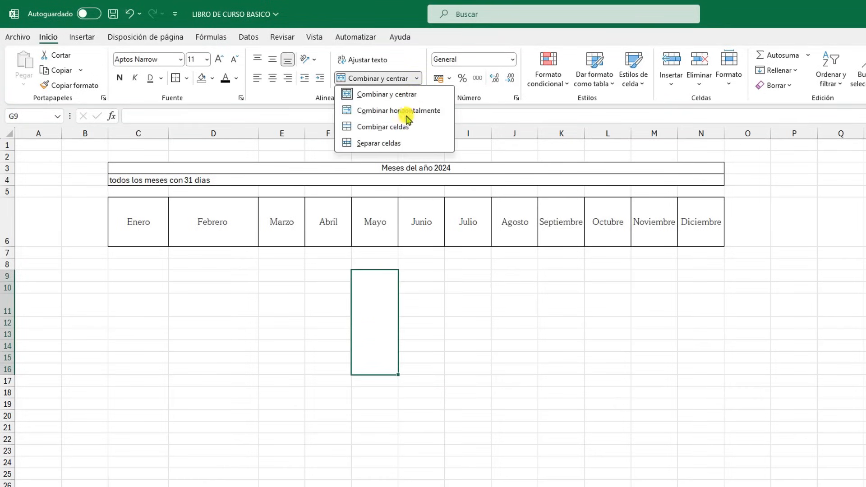
left_click(388, 143)
left_click(422, 354)
left_click(608, 346)
left_click_drag(371, 270, 359, 329)
left_click(468, 379)
Remove all borders from the range F8:G17
left_click_drag(393, 380, 337, 265)
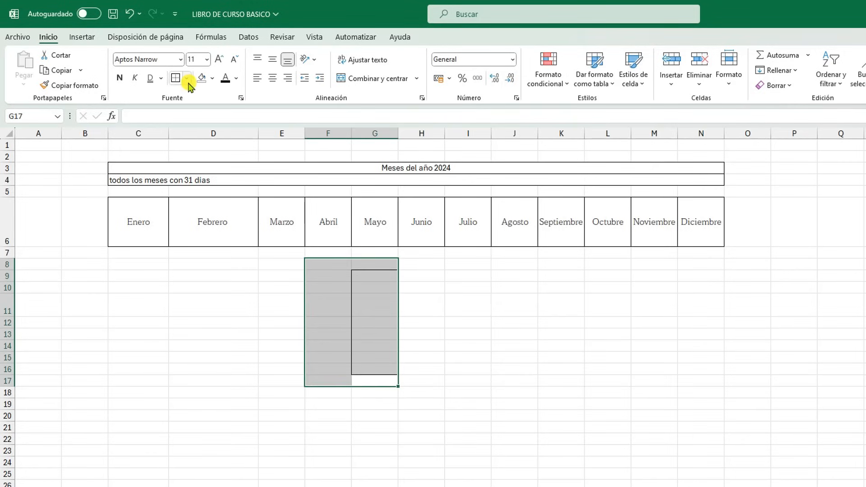
left_click(186, 78)
left_click(258, 175)
left_click(636, 372)
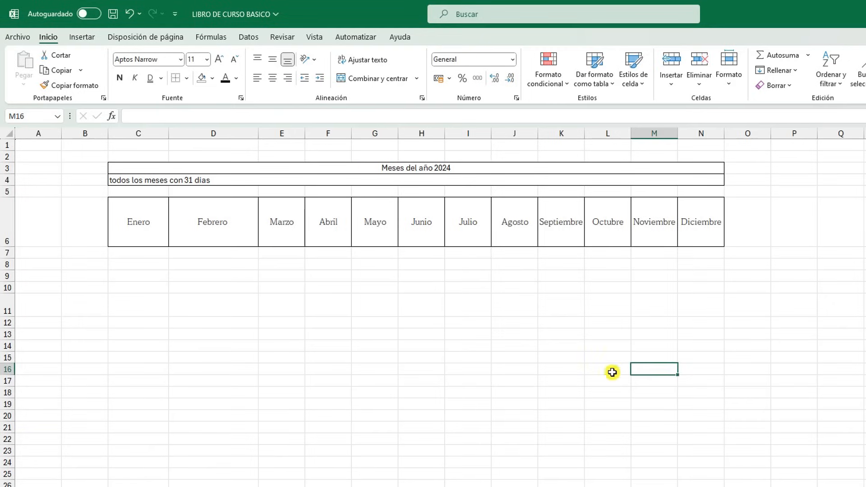
Unmerge the title and subtitle cells in rows 3 and 4, and remove the borders from C2:O5
left_click(175, 179)
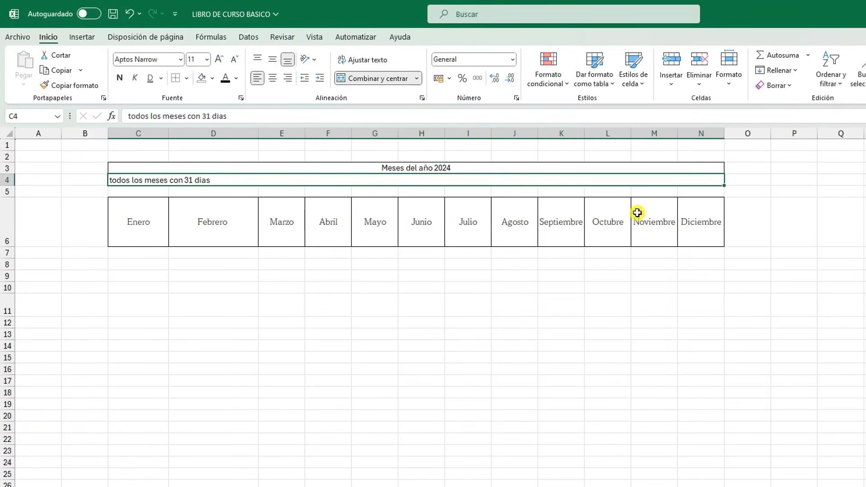
left_click_drag(787, 180, 311, 156)
left_click(416, 79)
left_click(406, 140)
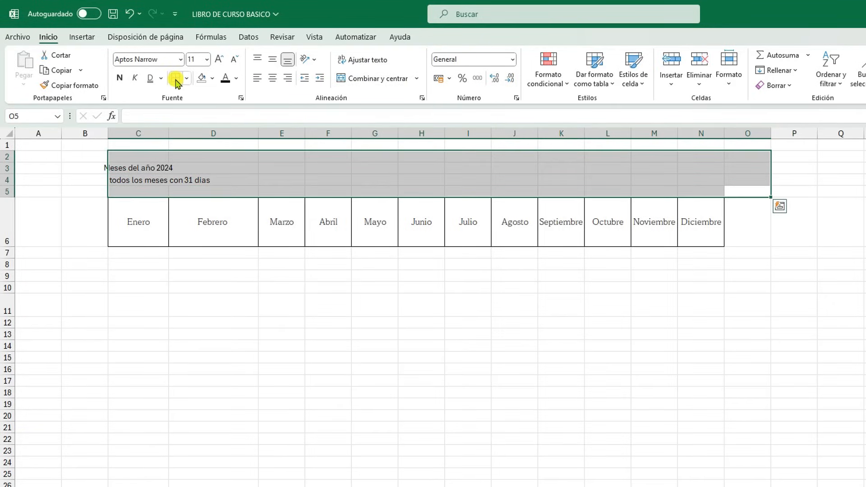
left_click(449, 313)
Clear the contents of B3:D4 to delete the title and the subtitle
left_click_drag(97, 165, 206, 184)
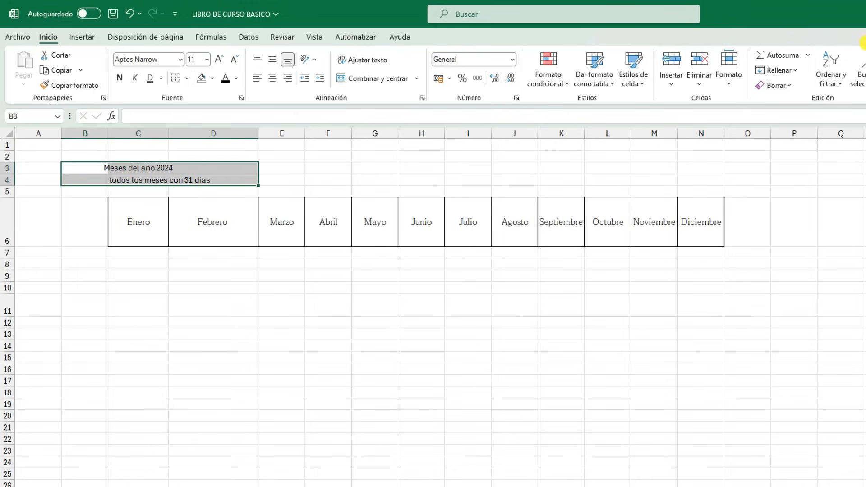
left_click(788, 85)
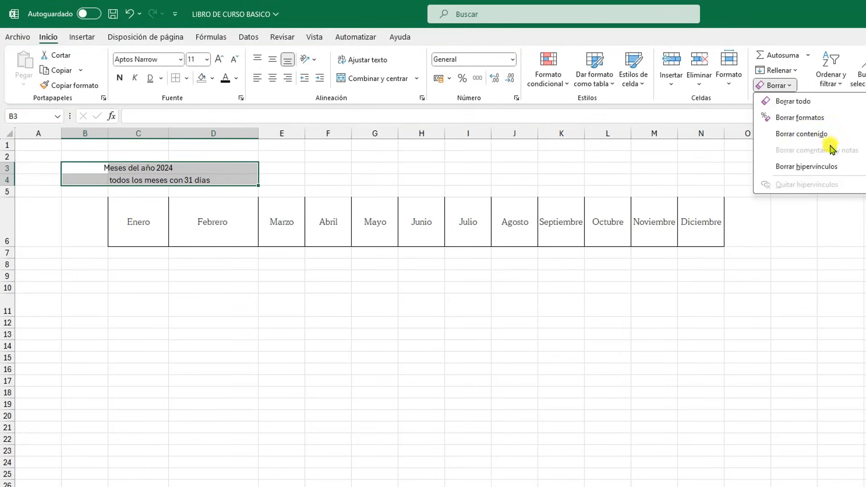
left_click(802, 134)
left_click(659, 345)
Apply all borders to the months row C6:N6
left_click_drag(694, 243, 132, 219)
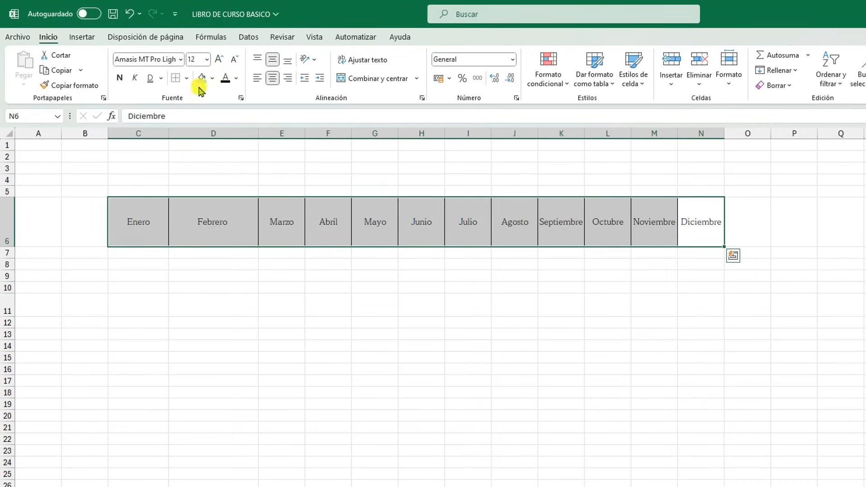
left_click(186, 78)
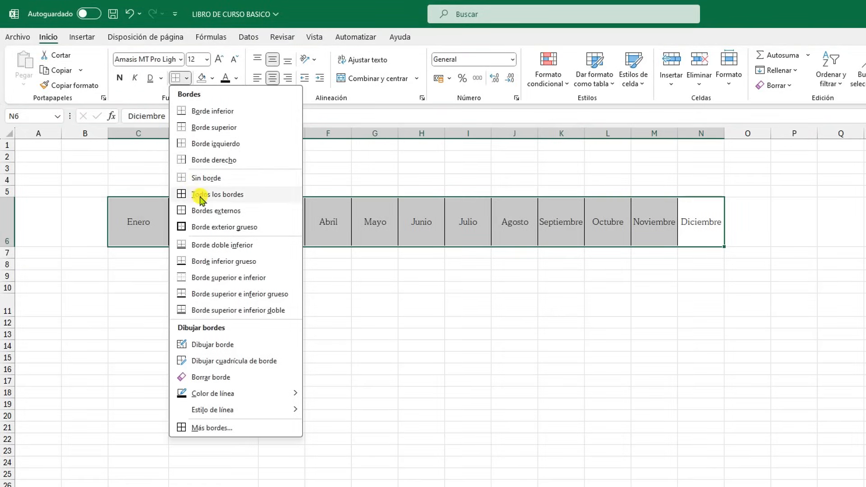
left_click(200, 199)
left_click(510, 348)
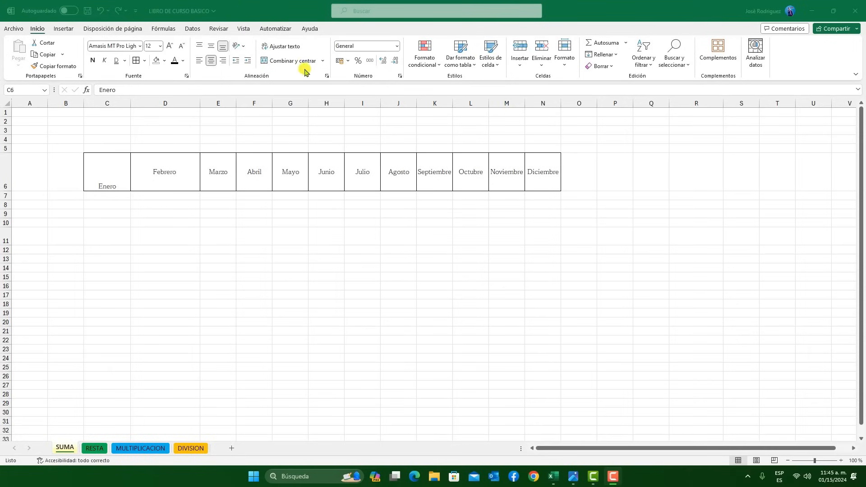
Examine the text control and text direction options in the alignment format settings of the Enero cell
left_click(327, 77)
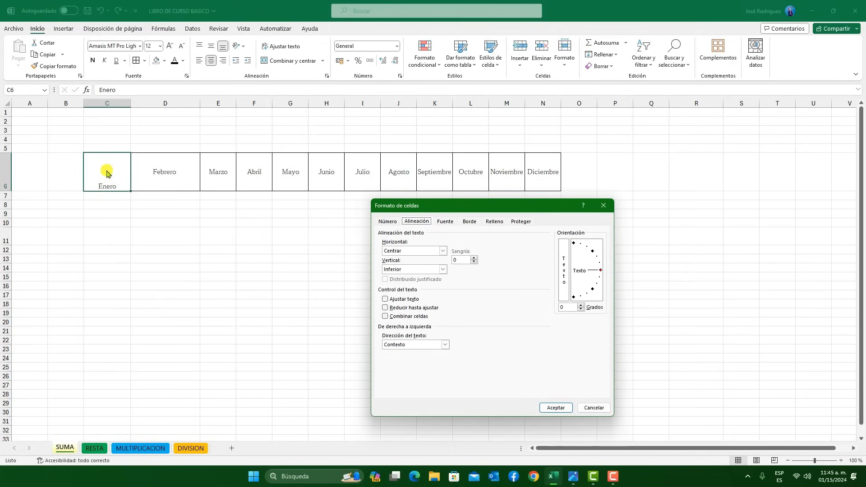
left_click_drag(455, 207, 493, 208)
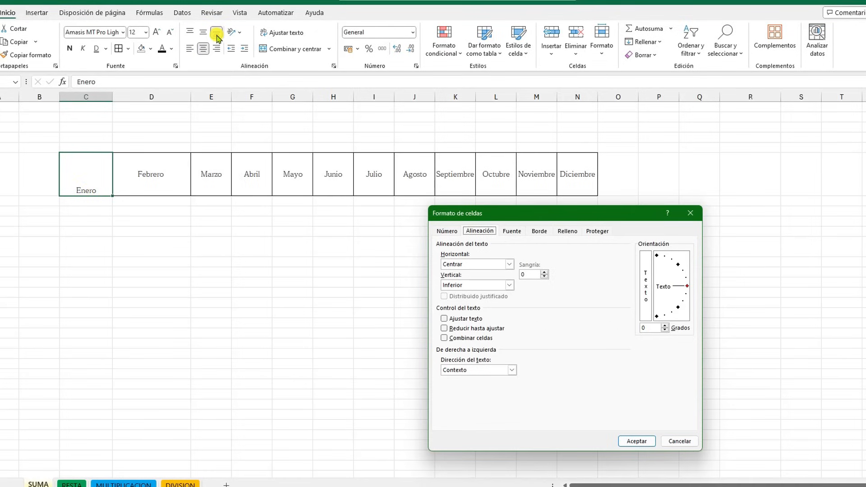
left_click(444, 319)
left_click(444, 319)
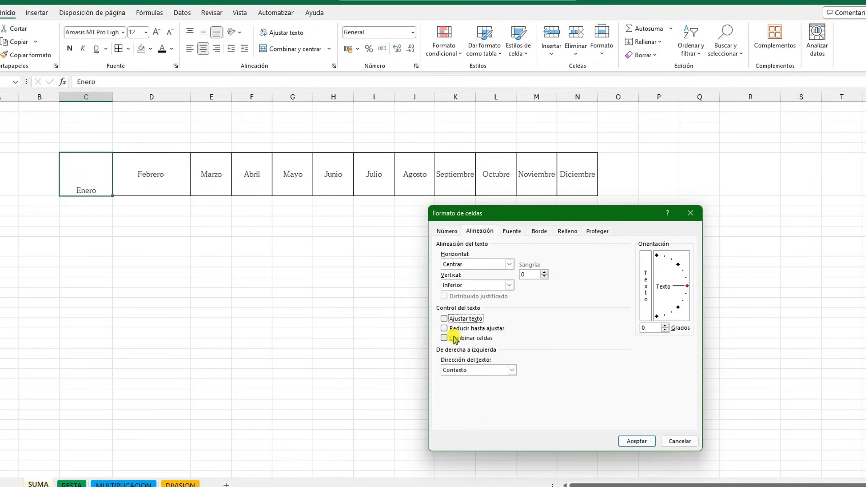
left_click(446, 329)
left_click(445, 329)
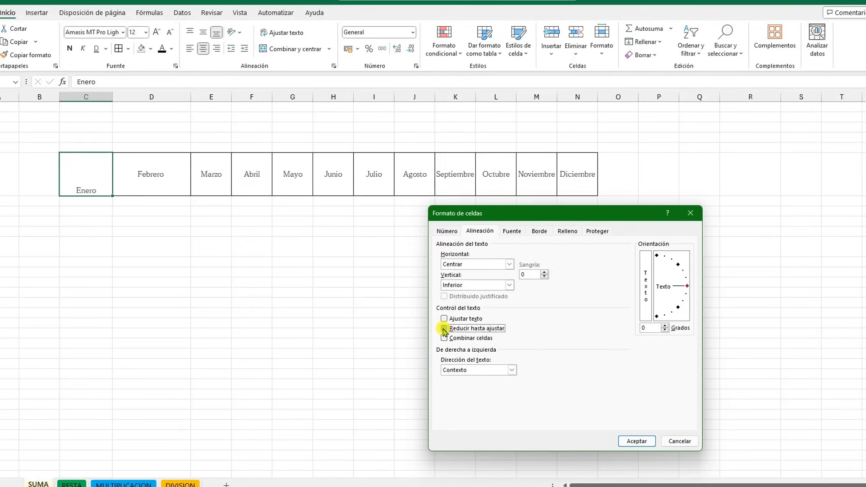
left_click(444, 339)
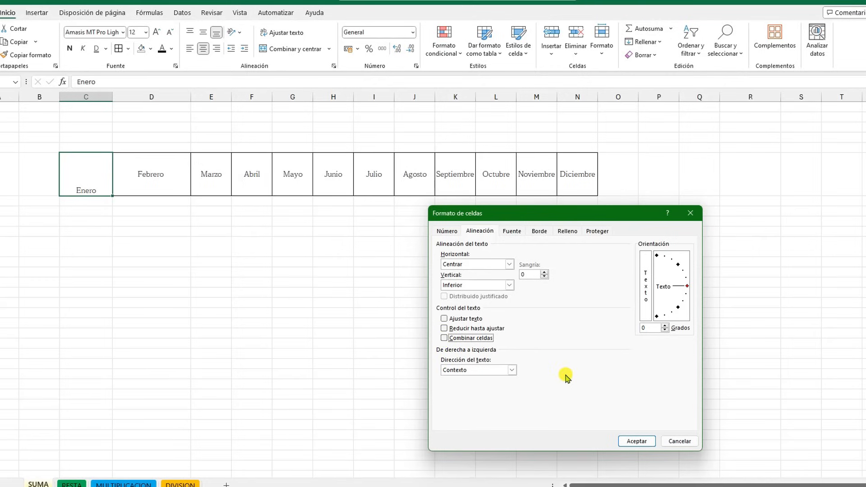
left_click(481, 370)
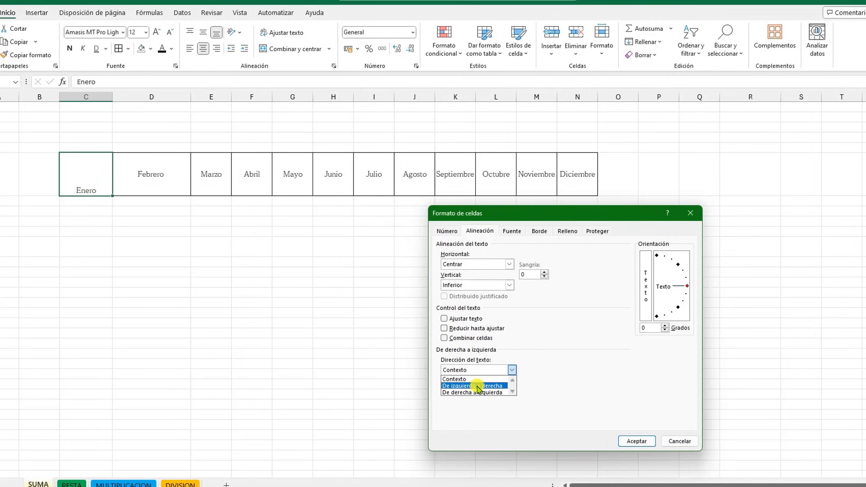
left_click(596, 360)
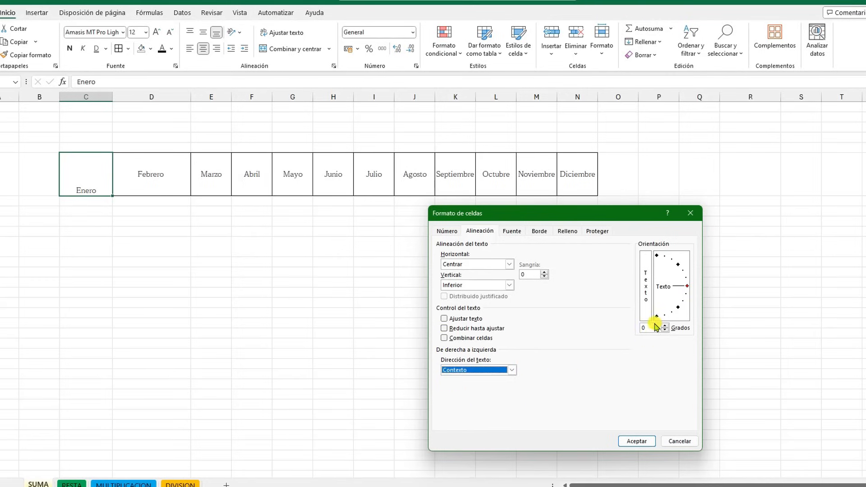
Rotate the Enero cell's text to an orientation of 16 degrees and apply the format
left_click(686, 288)
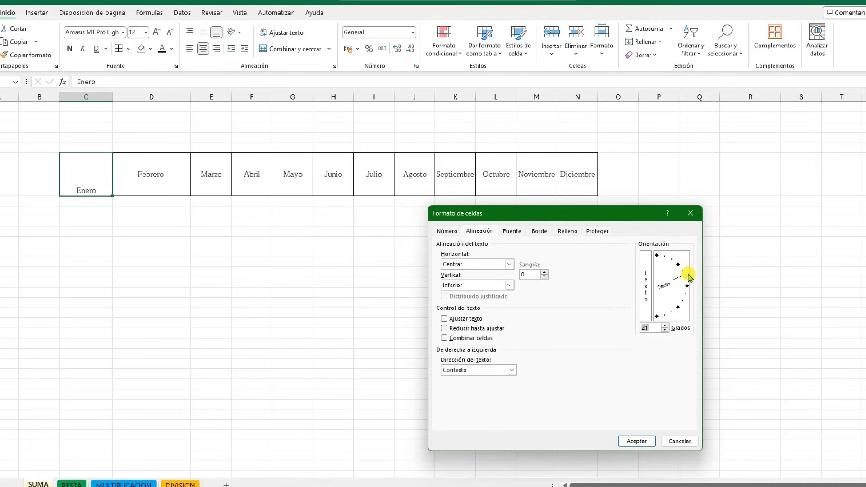
left_click_drag(691, 271, 695, 275)
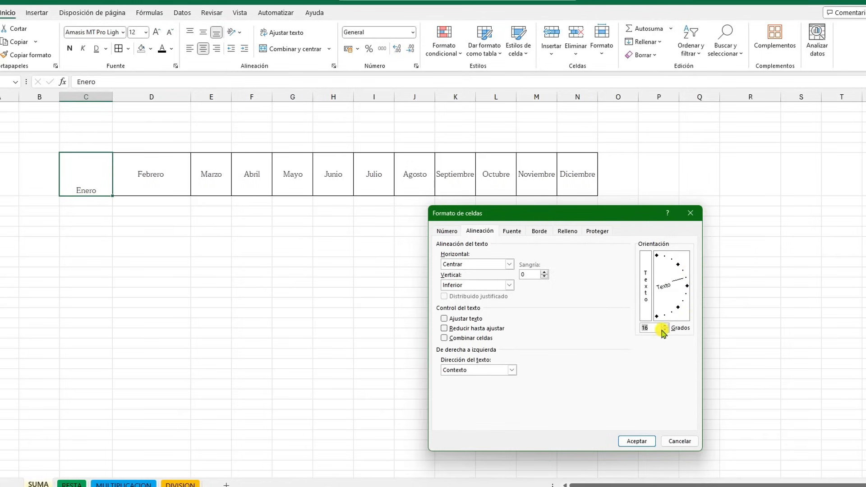
left_click(637, 441)
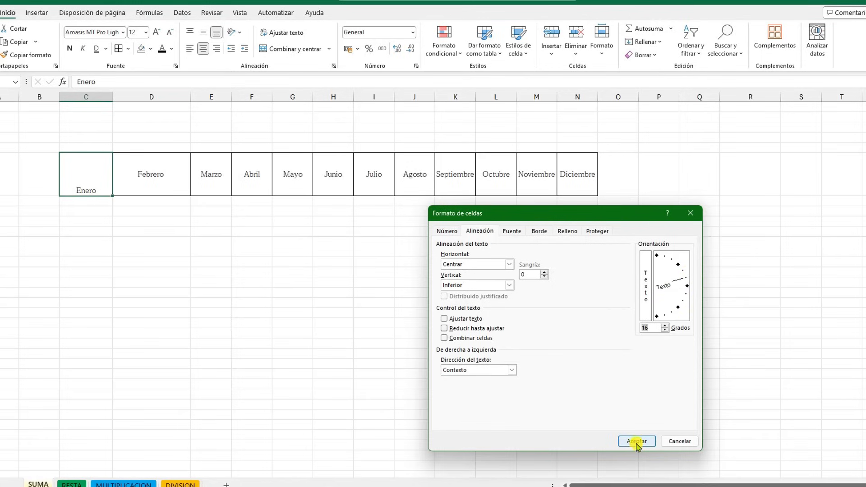
left_click(102, 276)
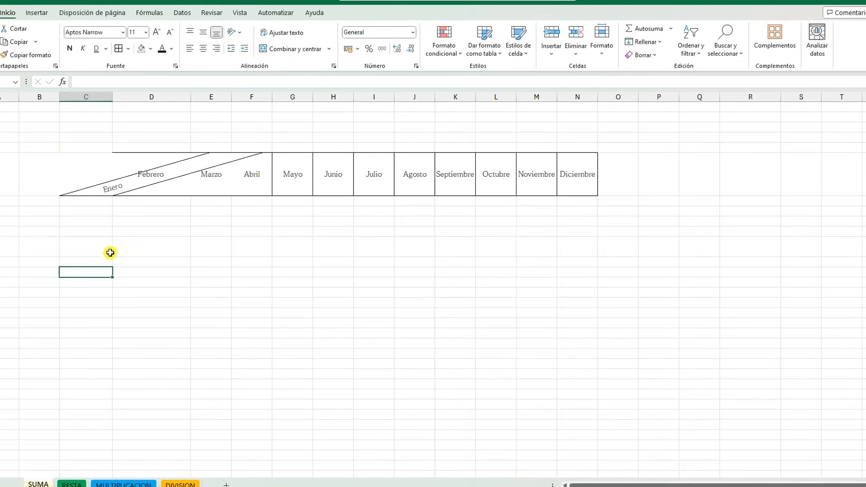
Widen columns C and D substantially around the slanted Enero cell and the Febrero cell
left_click(101, 195)
left_click_drag(113, 101, 258, 124)
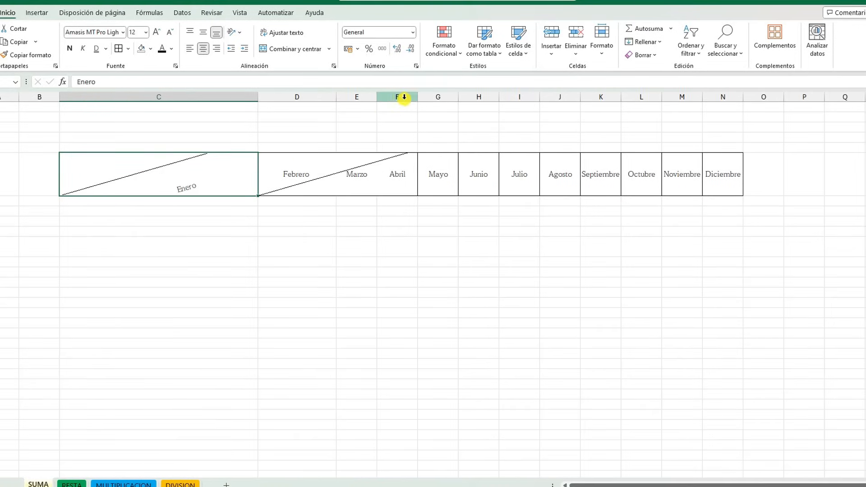
left_click_drag(337, 97, 498, 131)
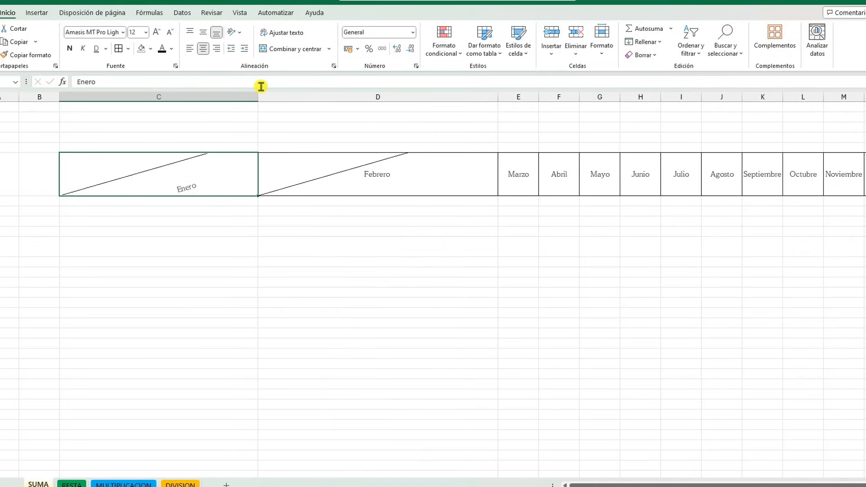
left_click_drag(256, 95, 467, 137)
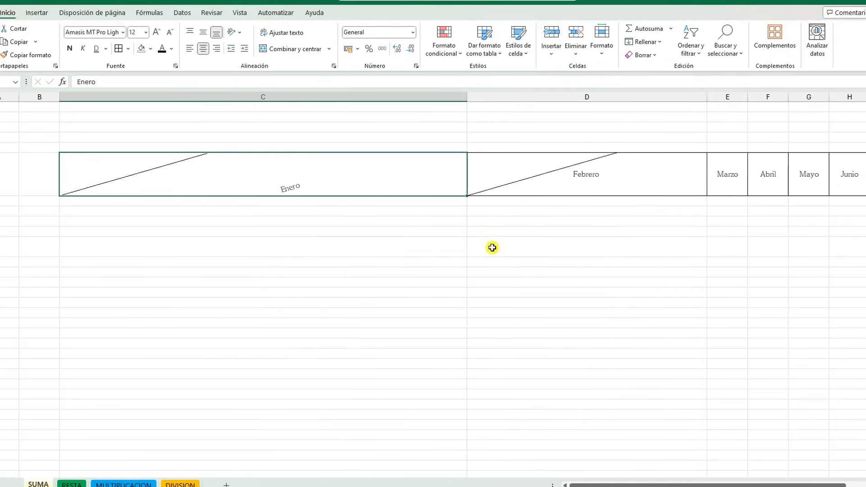
Undo the widening of columns C and D and the rotation of the Enero cell
left_click(518, 165)
left_click(329, 174)
key("ctrl+z")
key("ctrl+z")
key("ctrl+z")
key("ctrl+z")
key("ctrl+z")
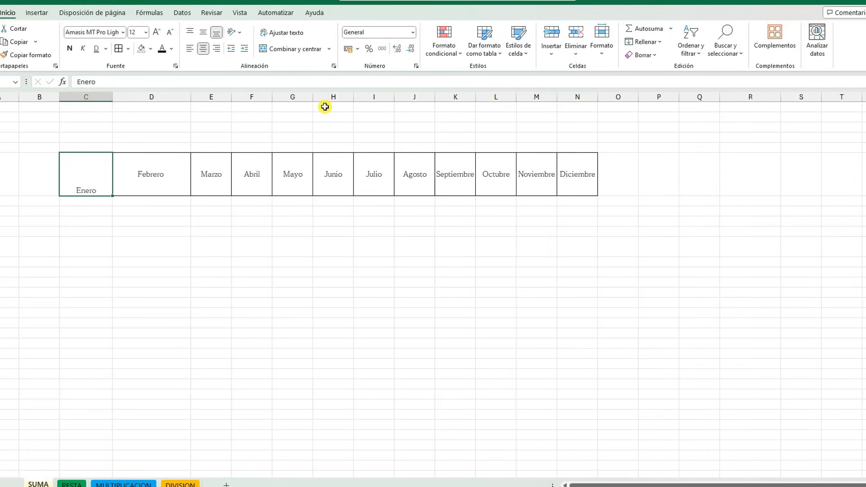
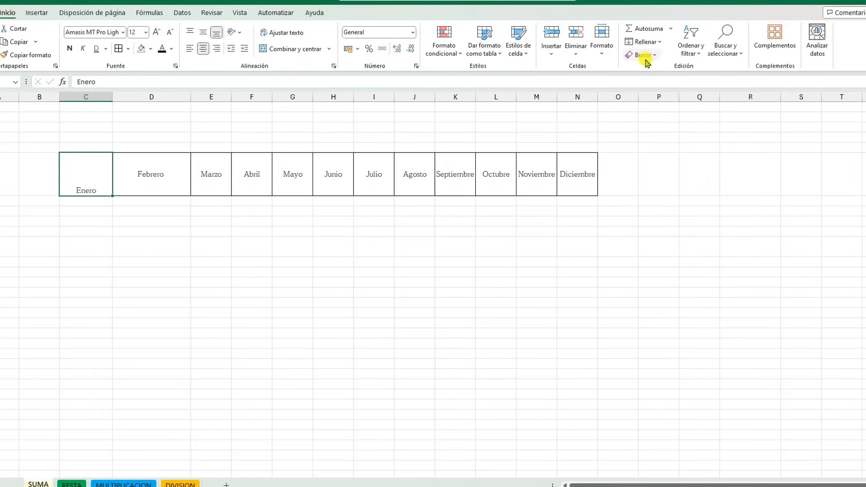
left_click(625, 212)
left_click_drag(648, 190, 73, 168)
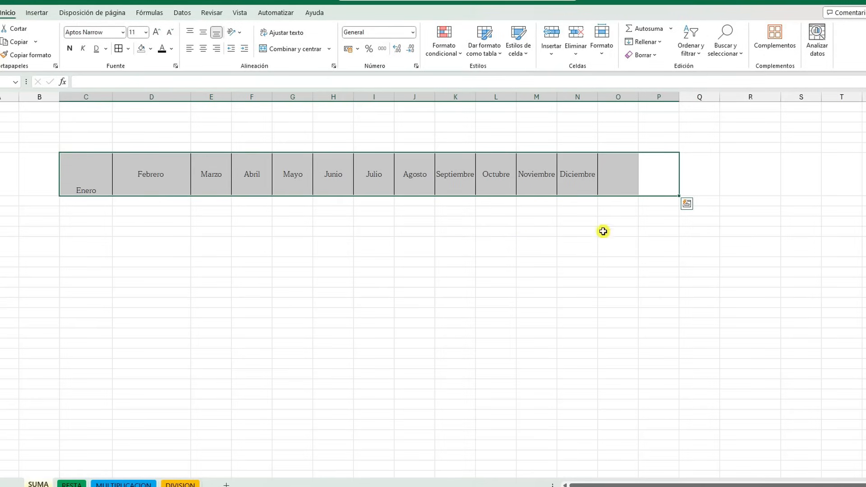
key("F2")
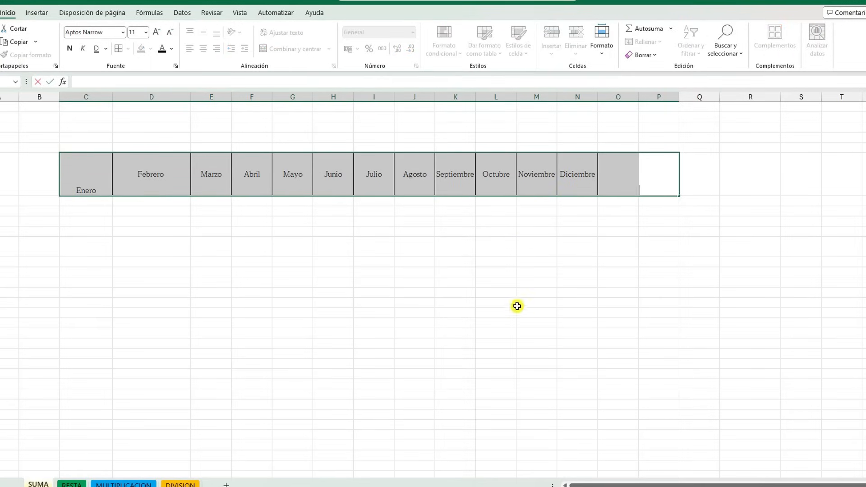
left_click(577, 272)
left_click_drag(627, 203, 74, 165)
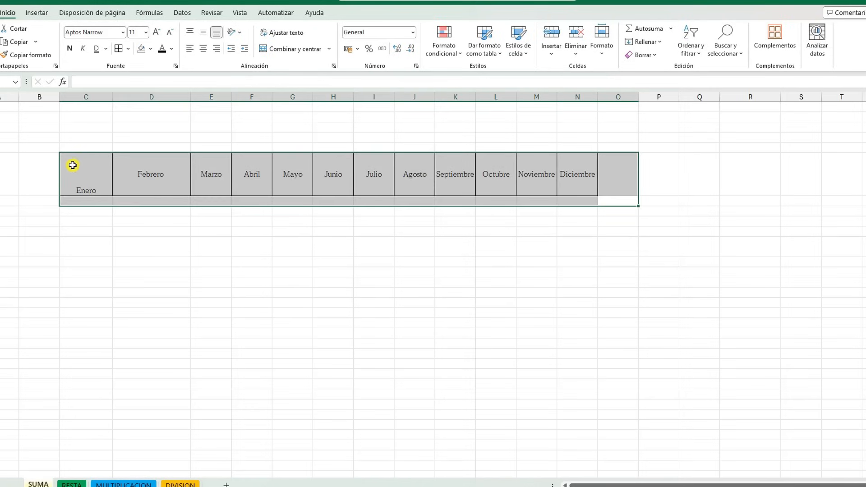
Clear everything from the range B5:Q11 around the months row, and undo the clearing
left_click(673, 199)
left_click_drag(700, 247, 40, 147)
left_click(650, 54)
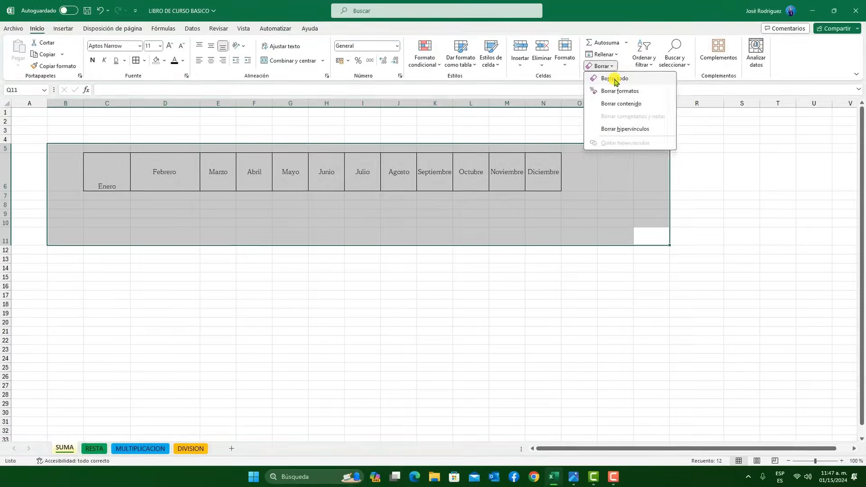
left_click(658, 68)
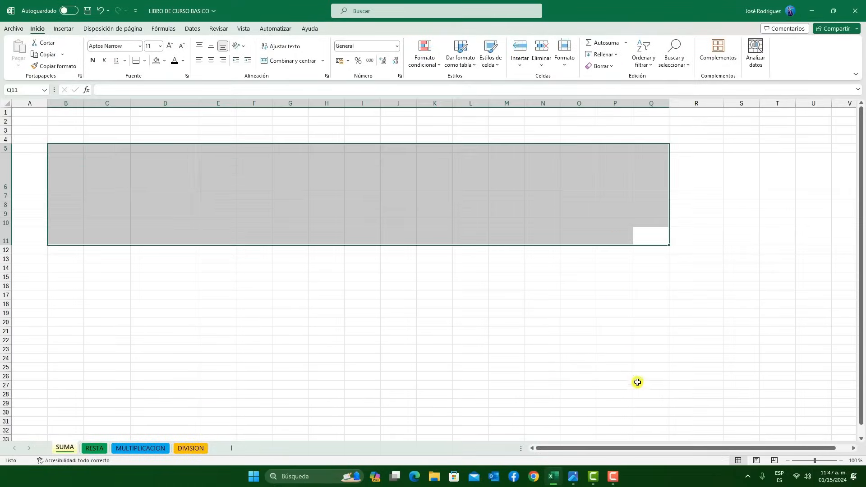
left_click(618, 373)
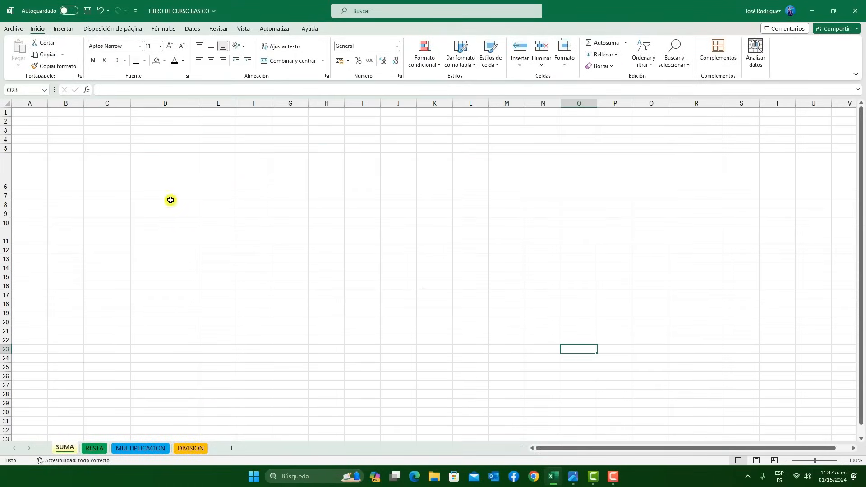
left_click(96, 8)
Clear only the contents of the range B5:Q11, keeping its formats, and undo the clearing
left_click(614, 66)
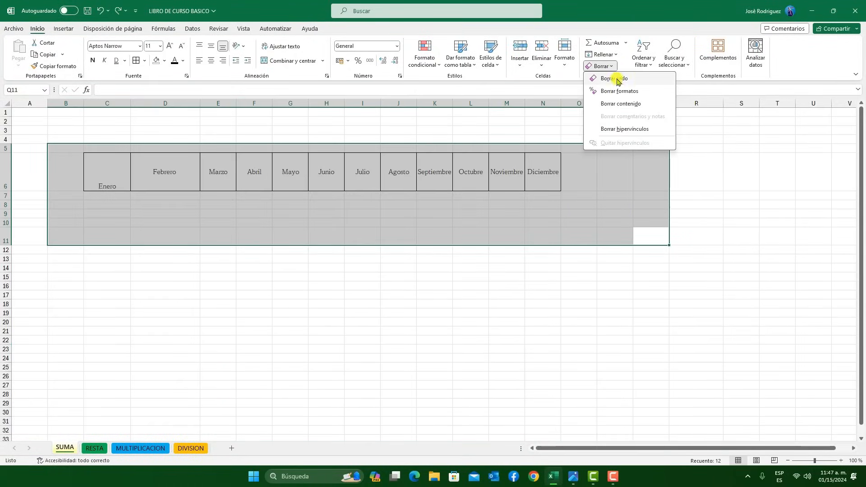
left_click(622, 104)
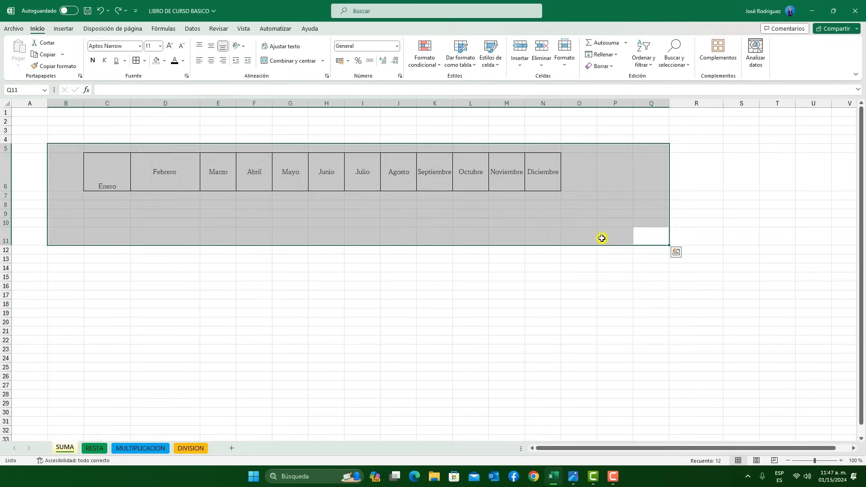
left_click(609, 284)
left_click(99, 8)
Format the month cells C6:N6 with a dark grey fill and underlined, italic, bold text
left_click_drag(547, 176, 113, 172)
left_click(154, 62)
left_click(165, 62)
left_click(166, 100)
left_click(116, 60)
left_click(104, 60)
left_click(93, 60)
left_click(419, 330)
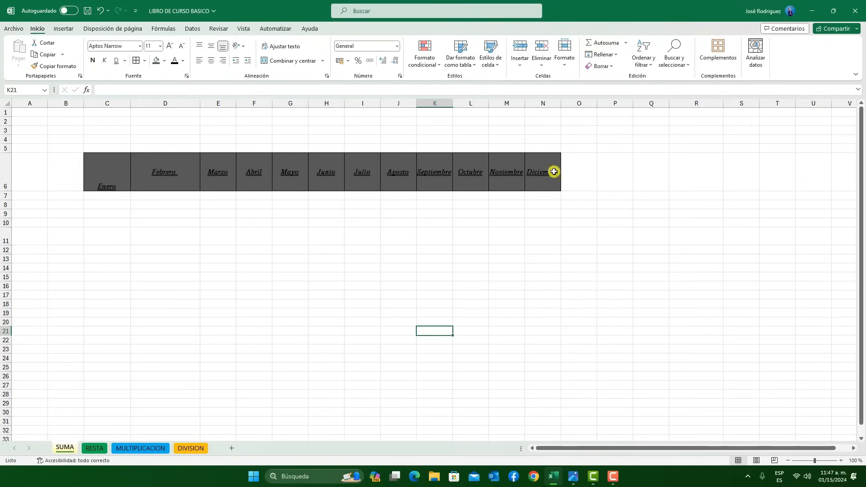
Clear only the formats from the range C6:O6, keeping the month names
left_click_drag(582, 180, 91, 170)
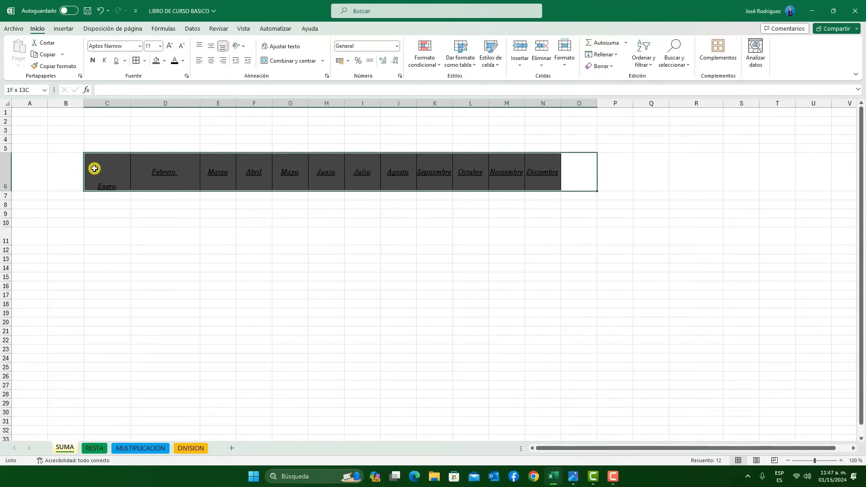
left_click(613, 71)
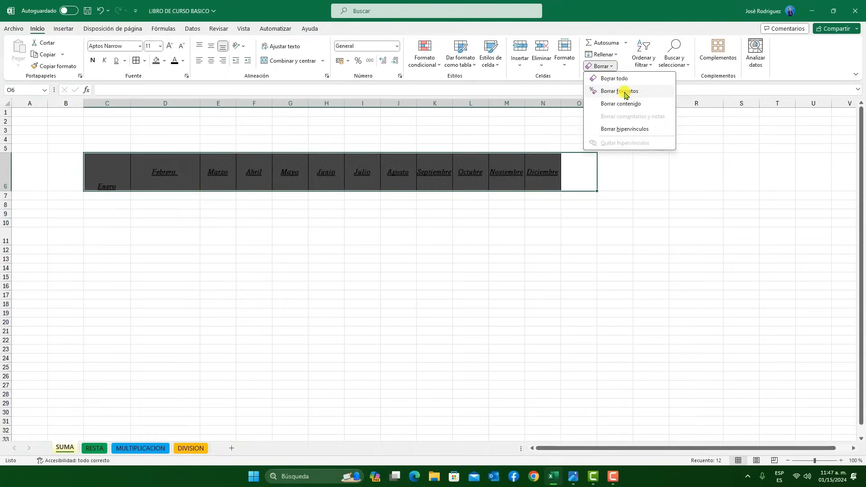
left_click(625, 91)
left_click(372, 226)
Examine the clear options for comments, notes and hyperlinks
left_click_drag(563, 175, 87, 179)
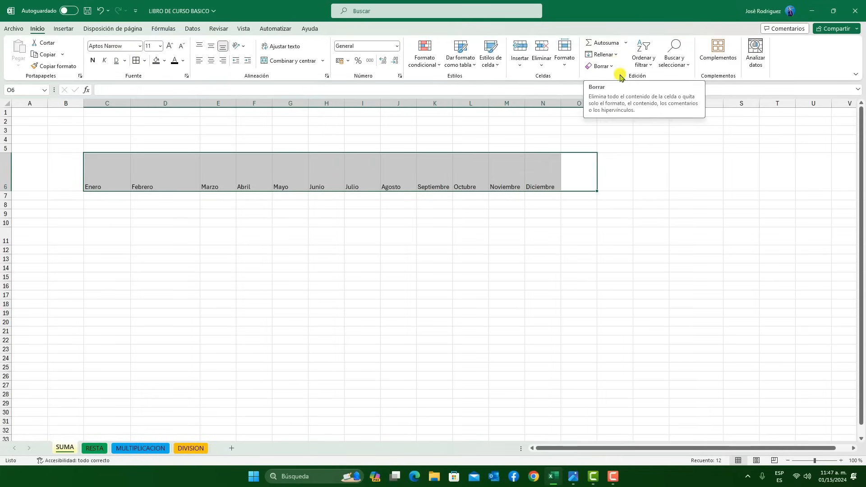
left_click(607, 66)
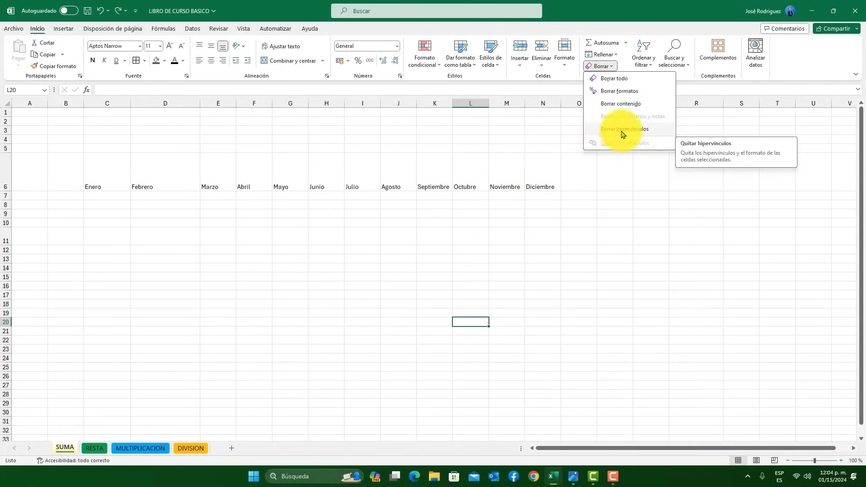
left_click(587, 187)
Add a new comment reading "Mes" to the Diciembre cell and post it
left_click(548, 173)
right_click(547, 173)
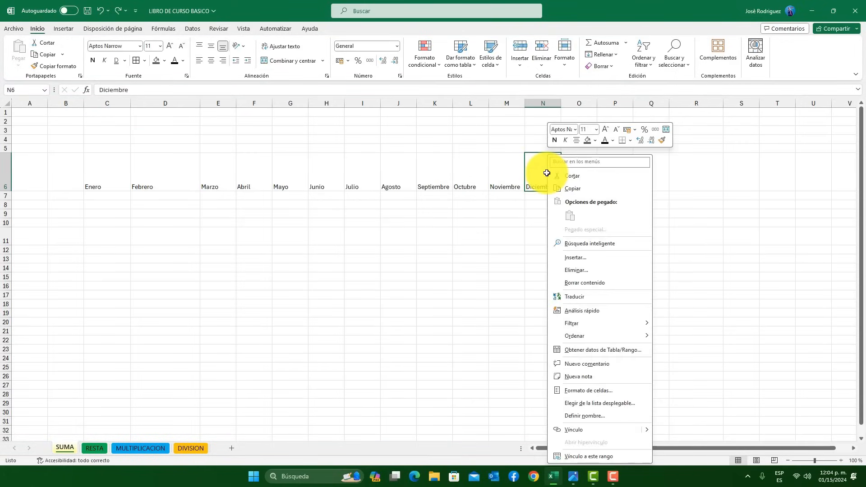
left_click(580, 365)
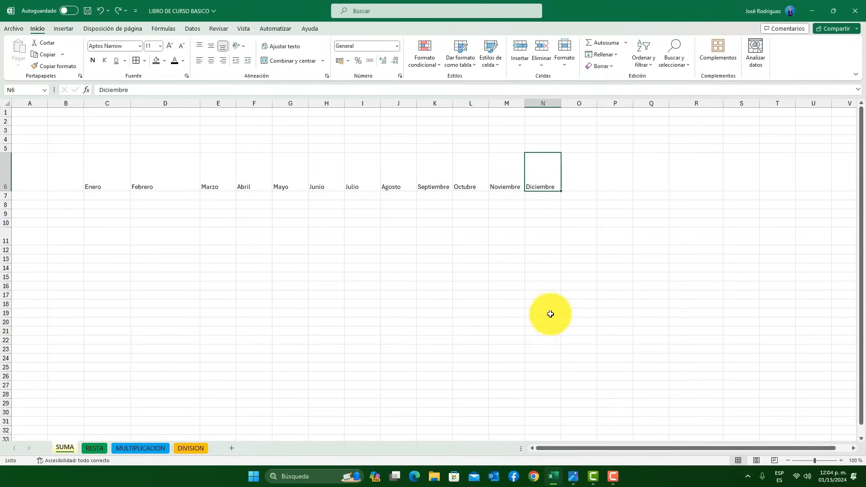
type("Me")
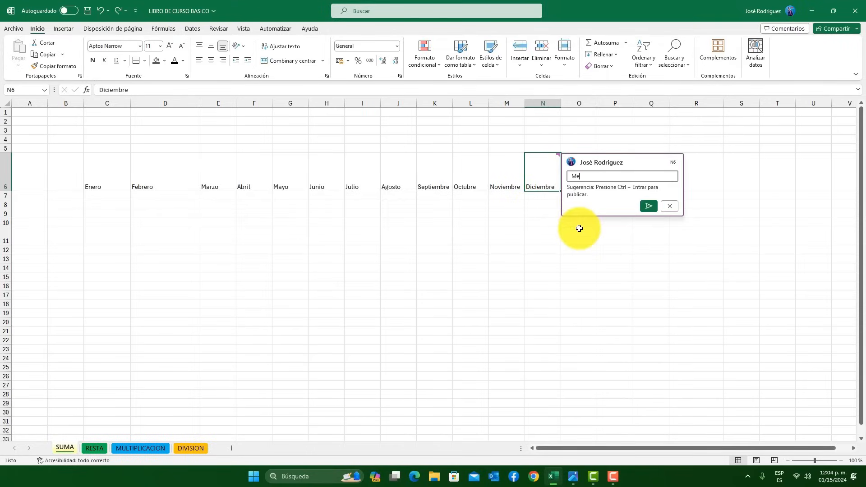
type("s")
left_click(648, 206)
left_click(526, 267)
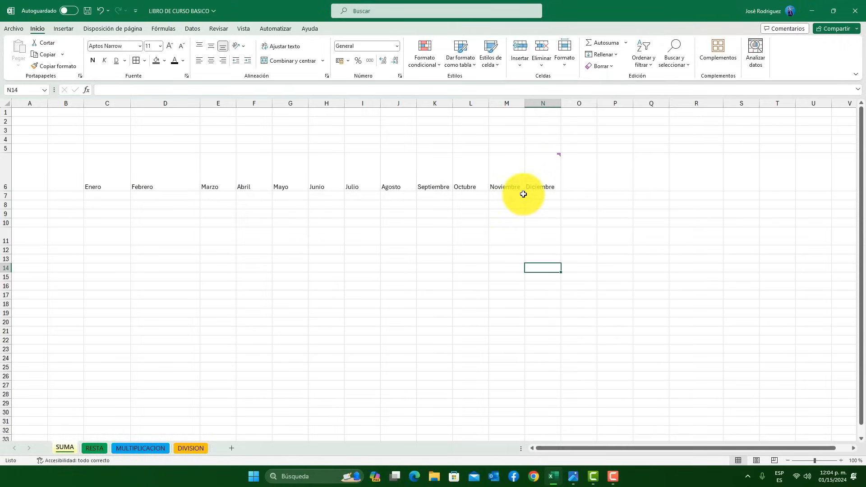
Add a new note reading "Mes N" to the Noviembre cell
left_click(506, 182)
right_click(508, 170)
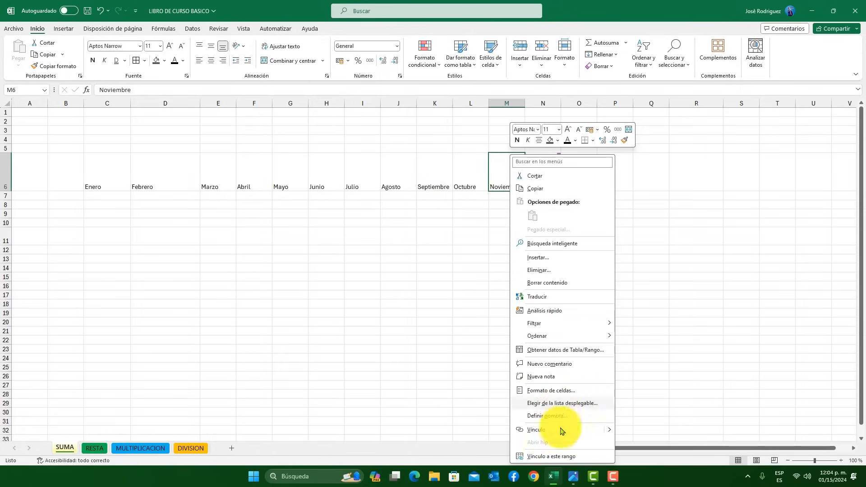
left_click(557, 378)
mouse_move(560, 185)
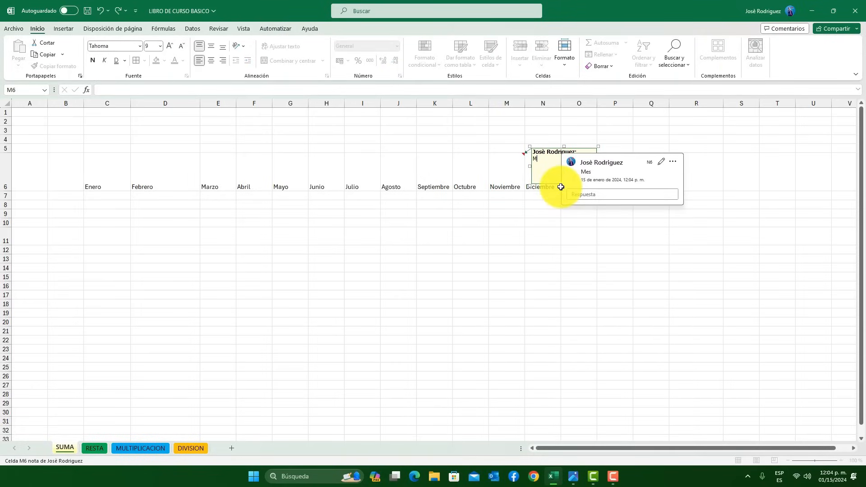
left_click(514, 234)
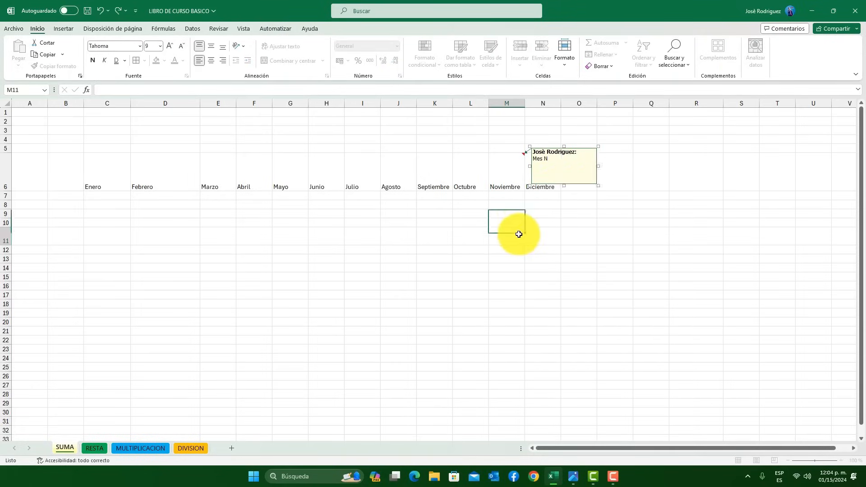
Display the note on the Noviembre cell and the comment on the Diciembre cell to compare them
mouse_move(515, 167)
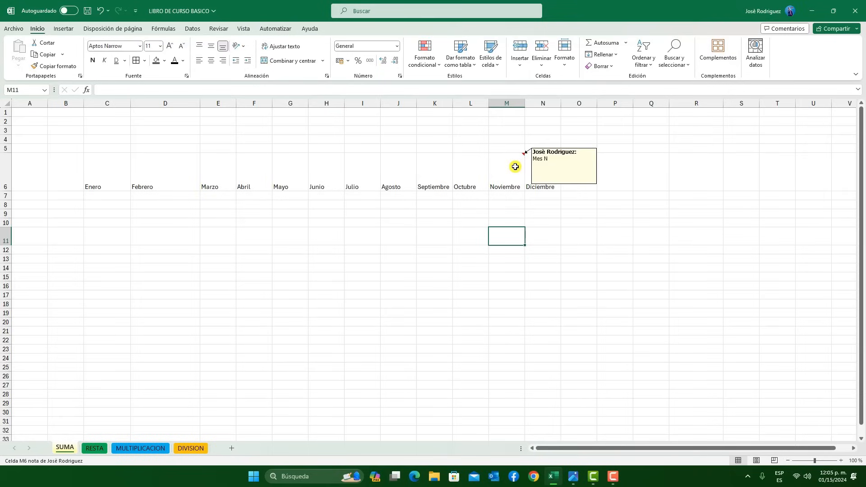
left_click(555, 166)
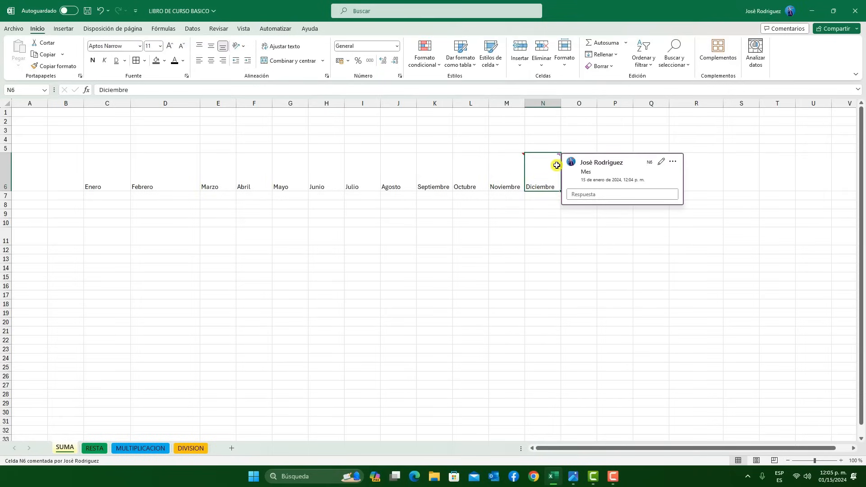
left_click(494, 176)
Insert a hyperlink in the Octubre cell that targets cell A1 of the DIVISION sheet in this document
left_click(474, 176)
right_click(474, 176)
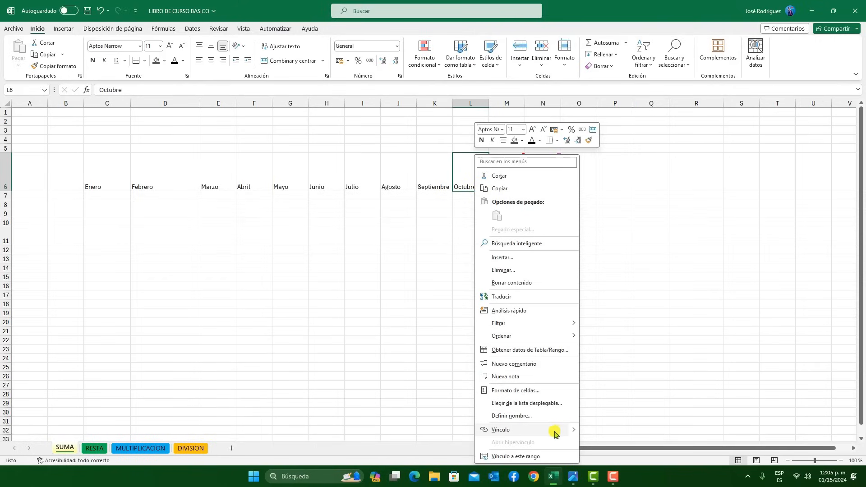
left_click(509, 431)
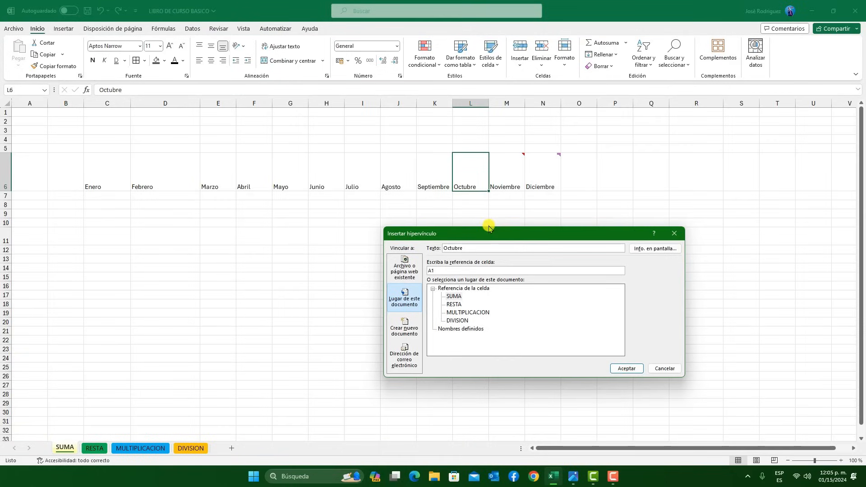
left_click(408, 279)
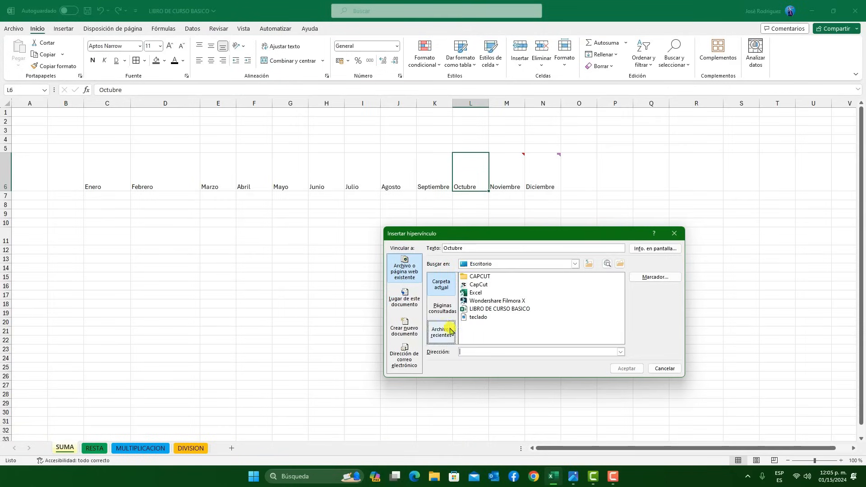
left_click(405, 329)
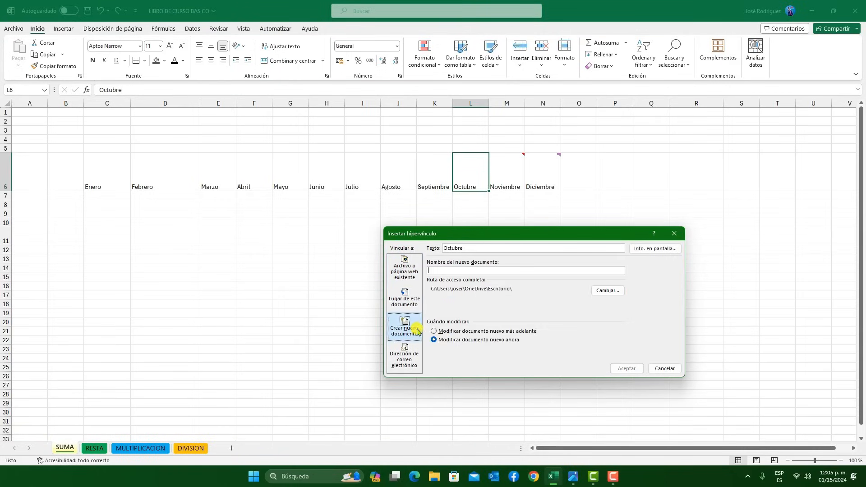
left_click(406, 298)
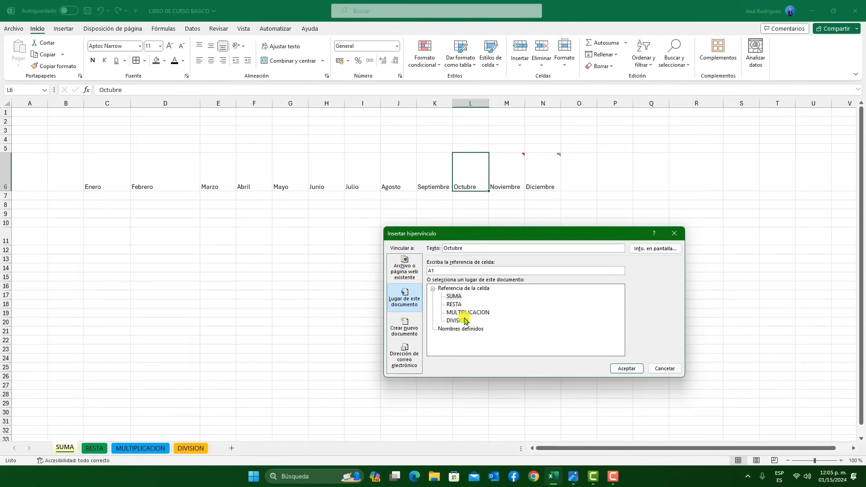
left_click(458, 321)
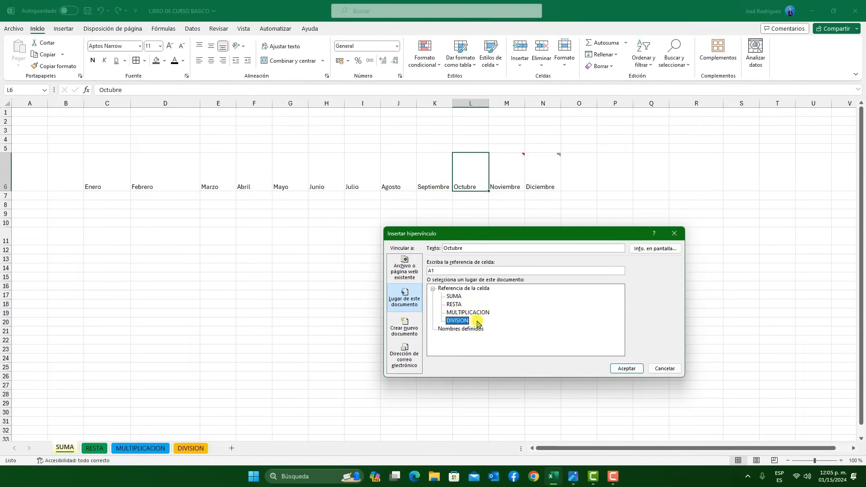
left_click(618, 368)
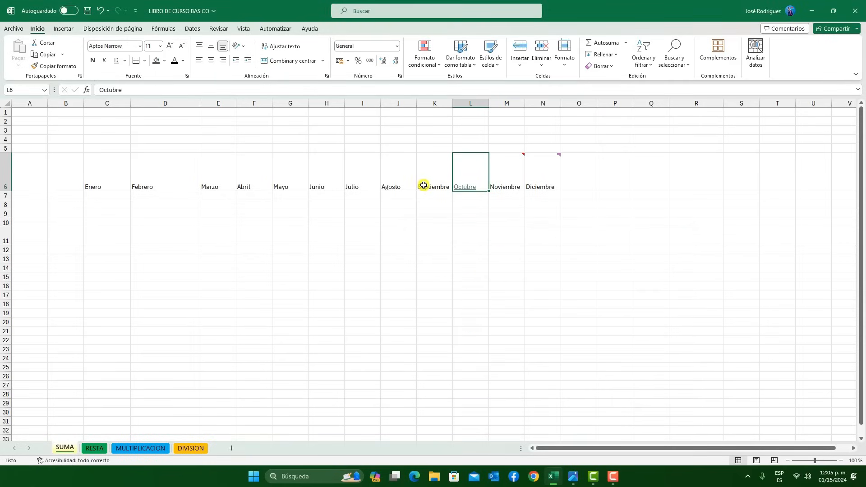
Follow the Octubre hyperlink to the DIVISION sheet and return to the SUMA sheet
left_click(467, 216)
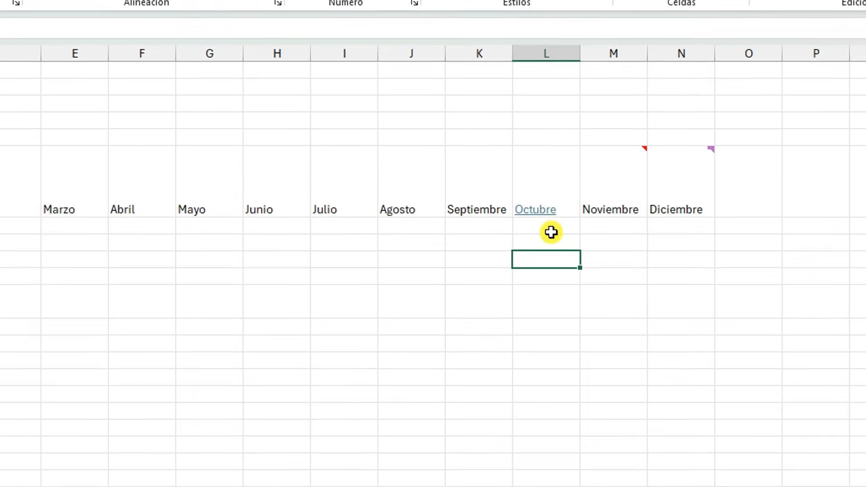
mouse_move(531, 214)
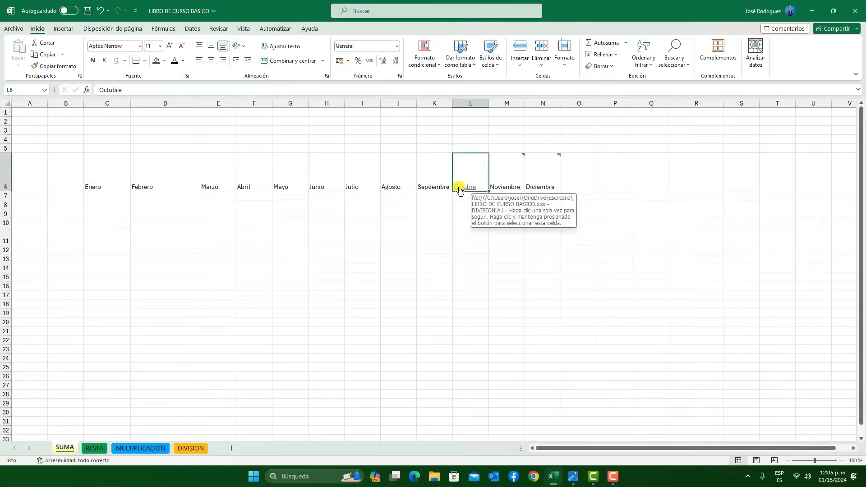
left_click(528, 216)
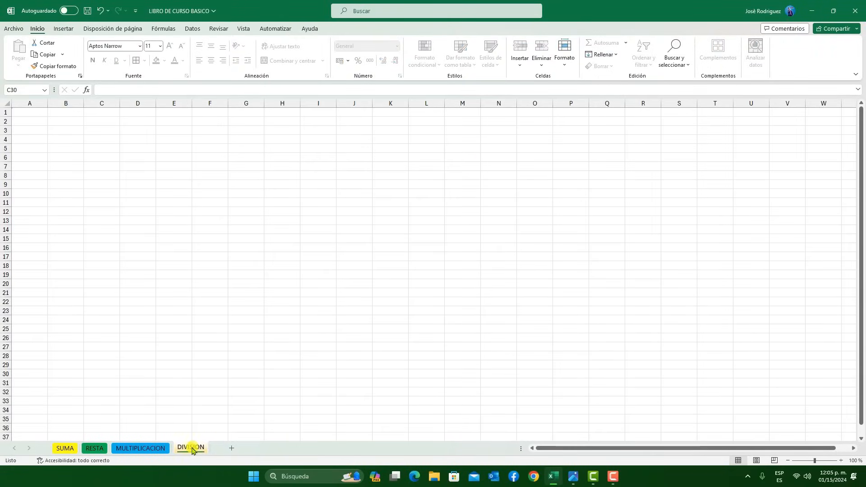
left_click(65, 448)
left_click(564, 242)
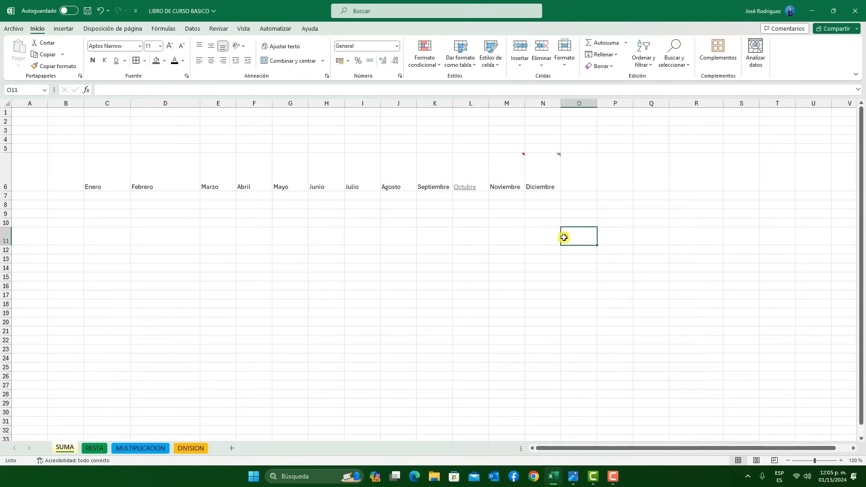
Clear the comments and notes from the month cells Enero through Diciembre in row 6
left_click_drag(536, 175, 94, 184)
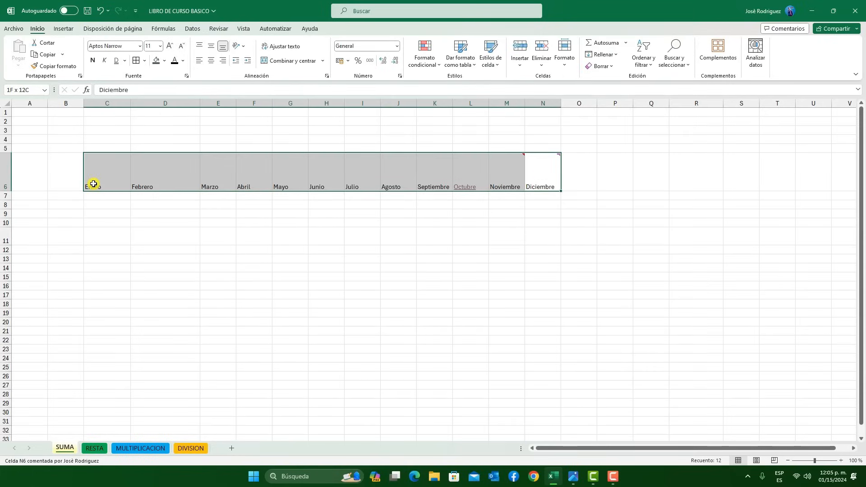
left_click(610, 68)
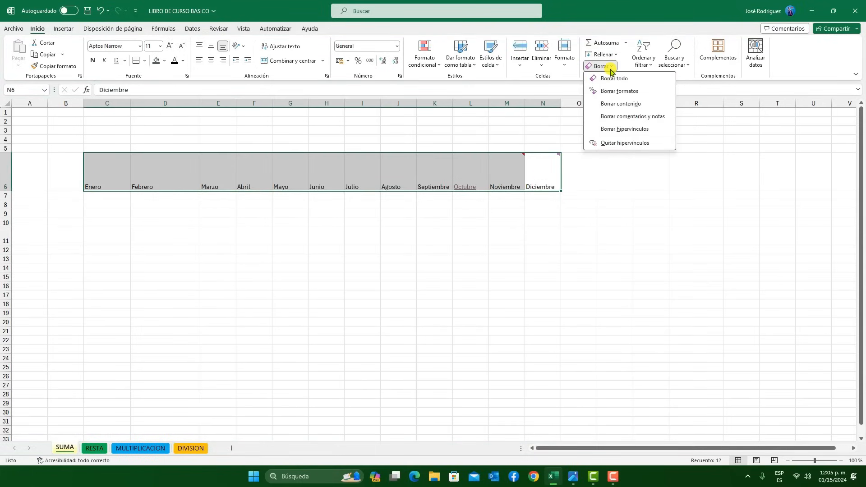
left_click(629, 117)
left_click(556, 171)
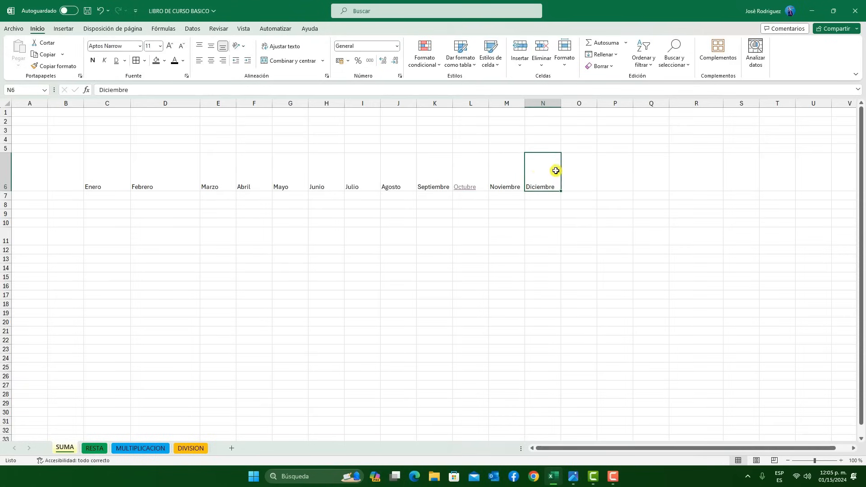
left_click(514, 166)
left_click_drag(550, 175, 90, 176)
left_click(611, 66)
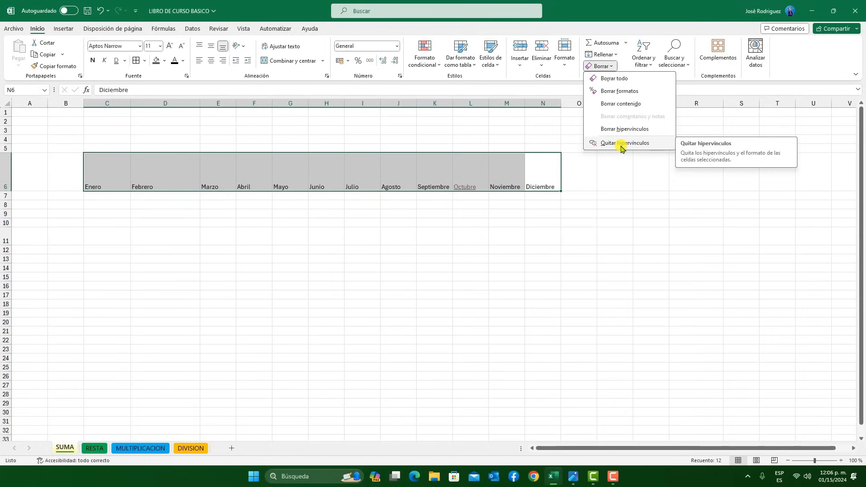
left_click(621, 144)
Insert a hyperlink in the Septiembre cell that targets cell A1 of the MULTIPLICACION sheet in this document
left_click(434, 168)
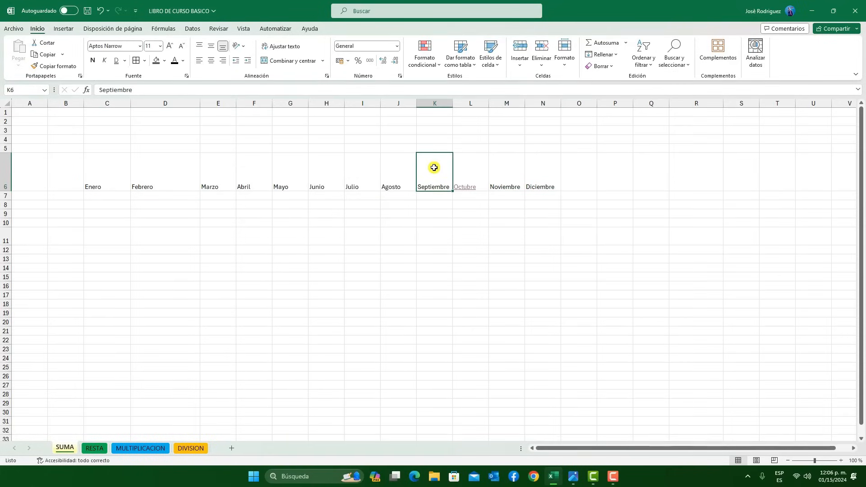
right_click(434, 168)
left_click(459, 426)
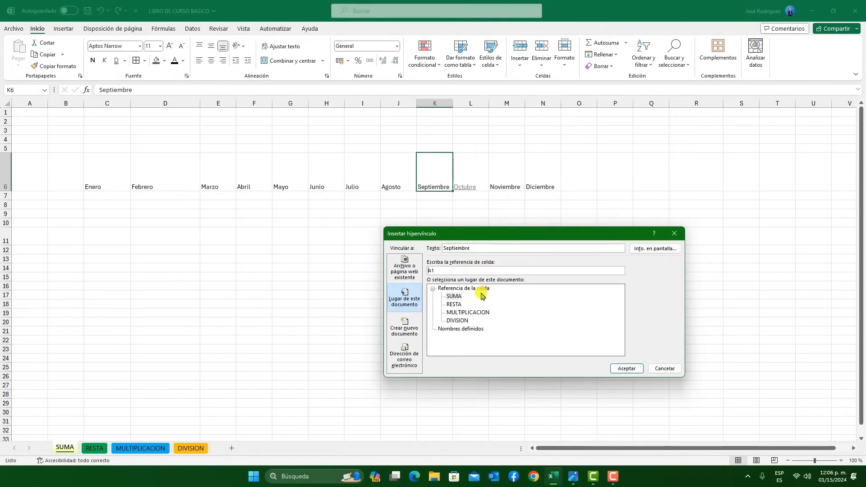
left_click(468, 312)
left_click(625, 368)
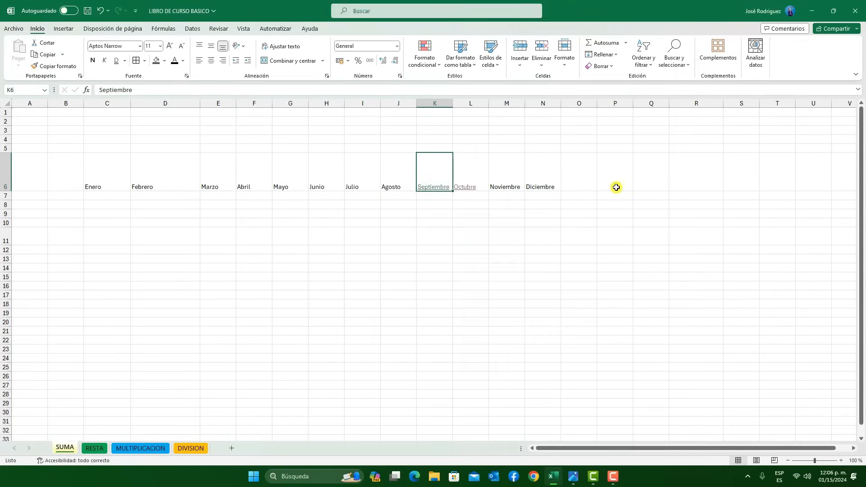
Remove the hyperlinks and their formatting from the Septiembre and Octubre cells
left_click(616, 187)
left_click(501, 205)
left_click_drag(467, 180, 434, 174)
left_click(600, 67)
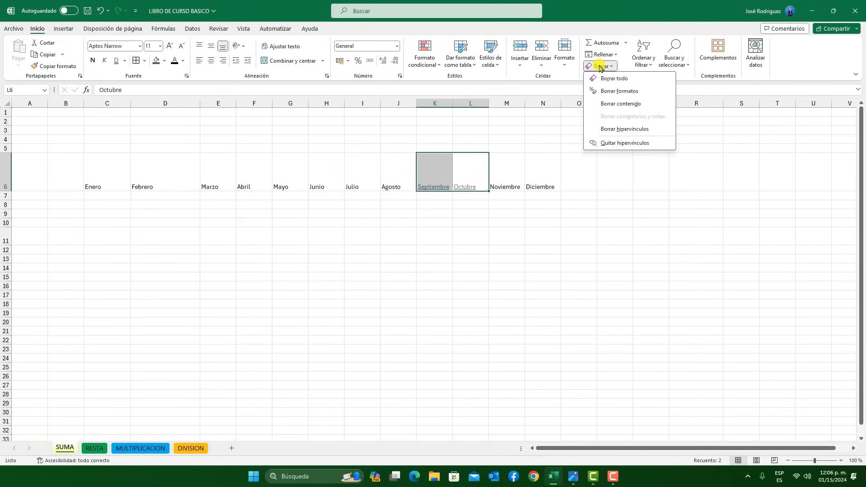
left_click(620, 143)
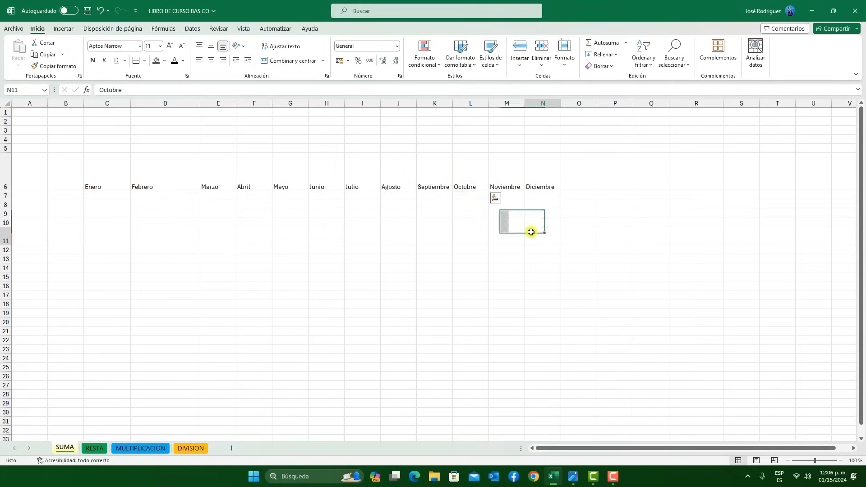
left_click(465, 189)
left_click(430, 182)
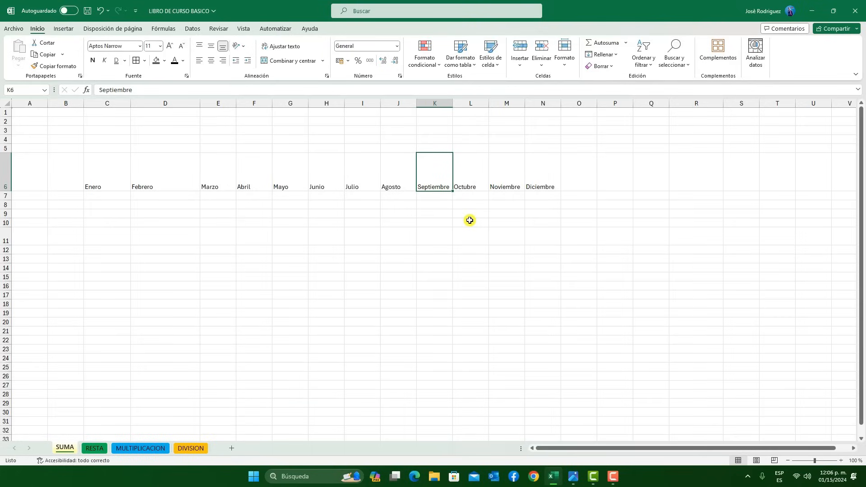
left_click(476, 175)
left_click(435, 215)
left_click(438, 182)
left_click(601, 66)
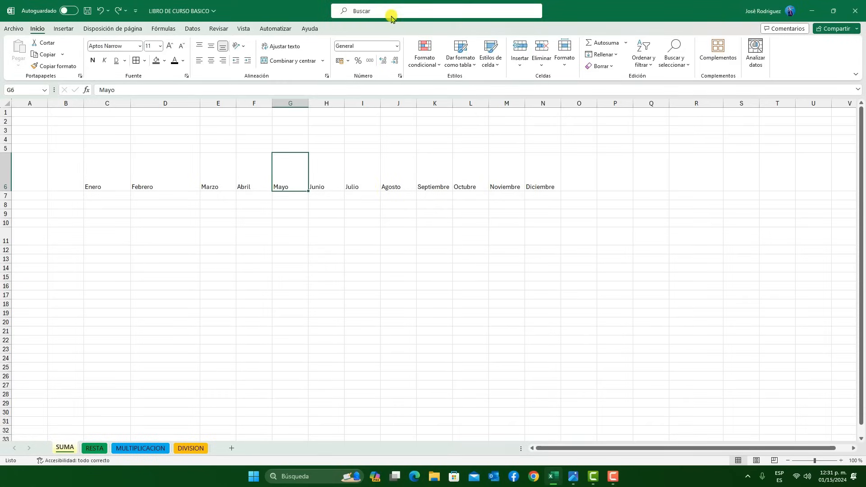
Find the "negrita" command through the application search and apply bold to the Agosto cell
left_click(378, 168)
left_click(385, 166)
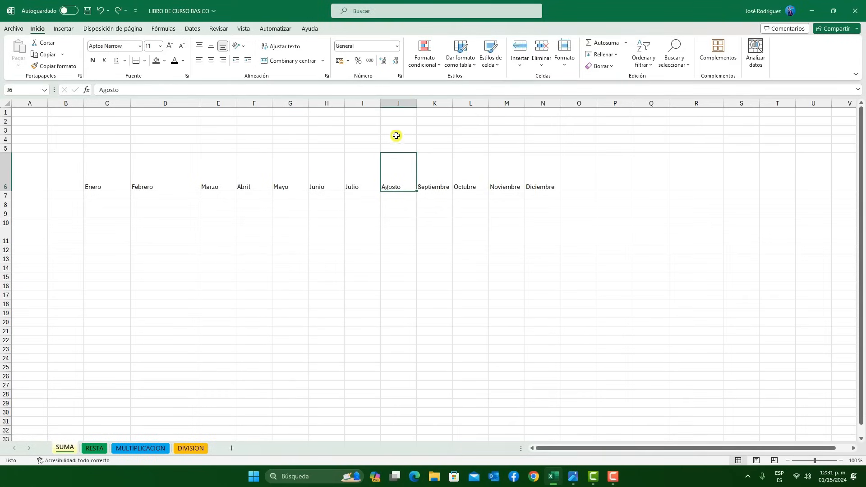
left_click(374, 12)
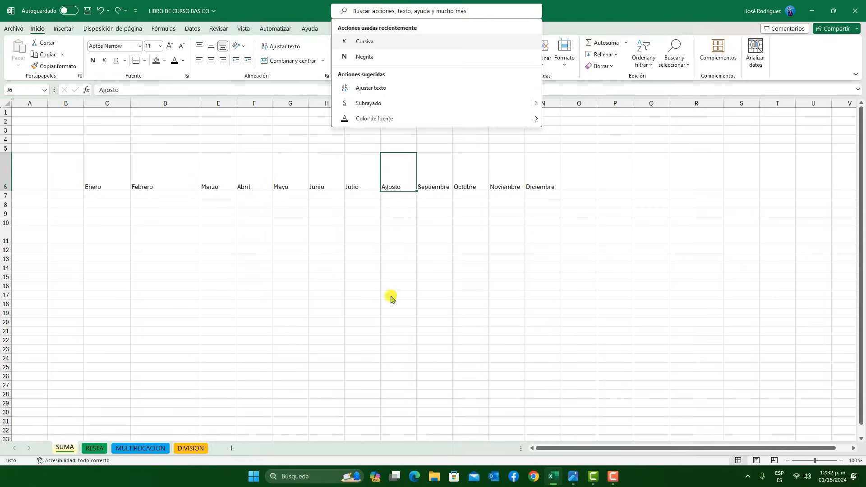
key("Escape")
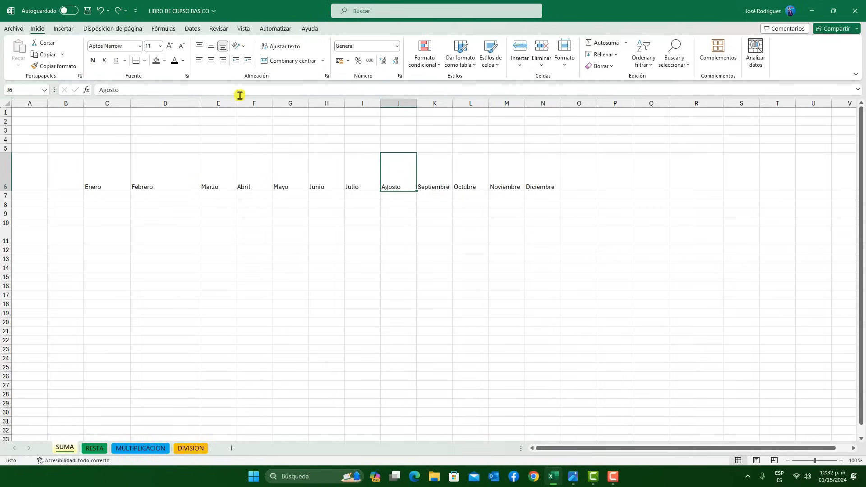
left_click(361, 9)
type("negrita")
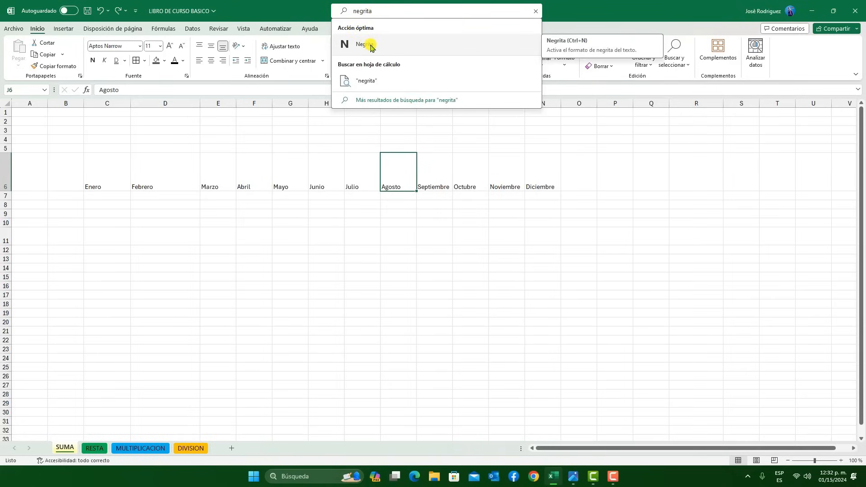
left_click(368, 44)
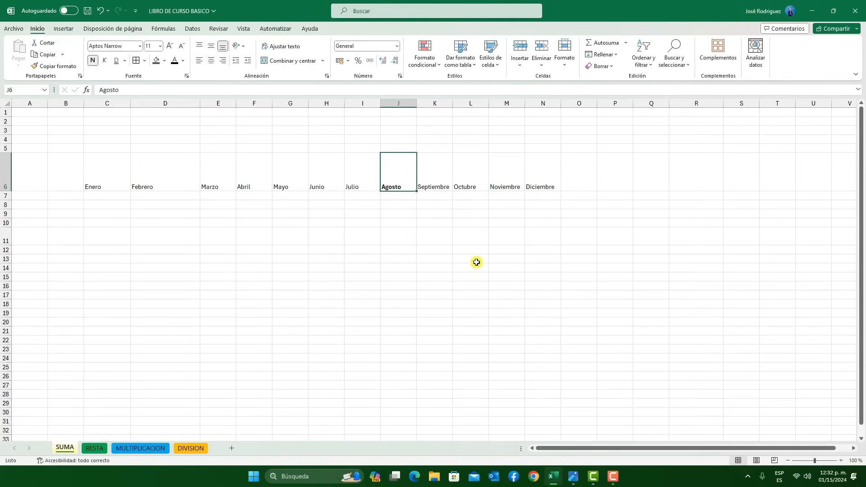
left_click(422, 208)
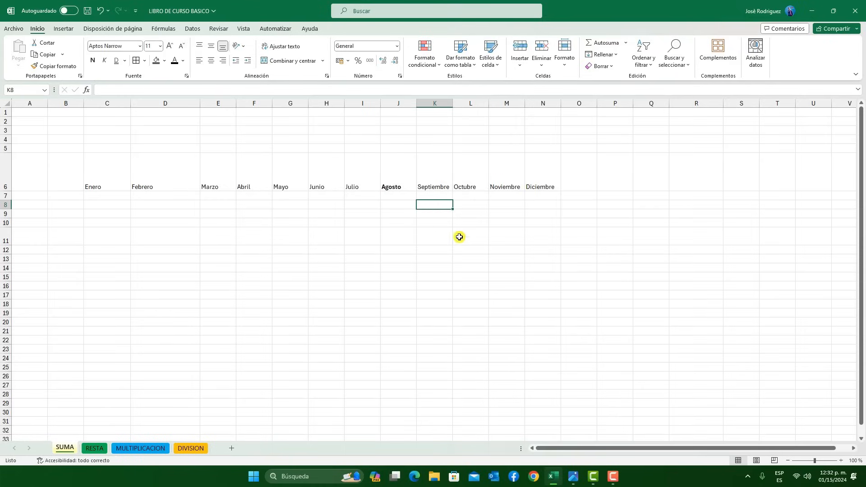
Find the cursiva command by searching for "cursiv" and apply italics to the Noviembre cell
left_click(513, 186)
left_click(372, 11)
type("cursiv")
left_click(363, 43)
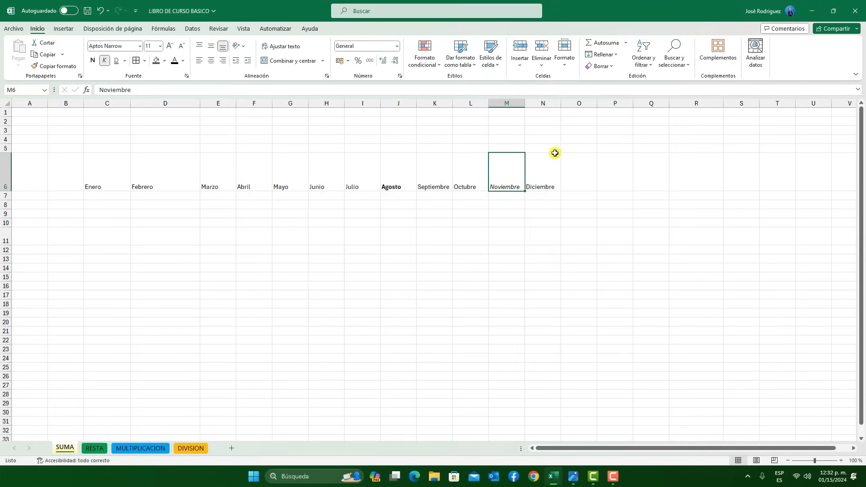
left_click(373, 245)
left_click(656, 167)
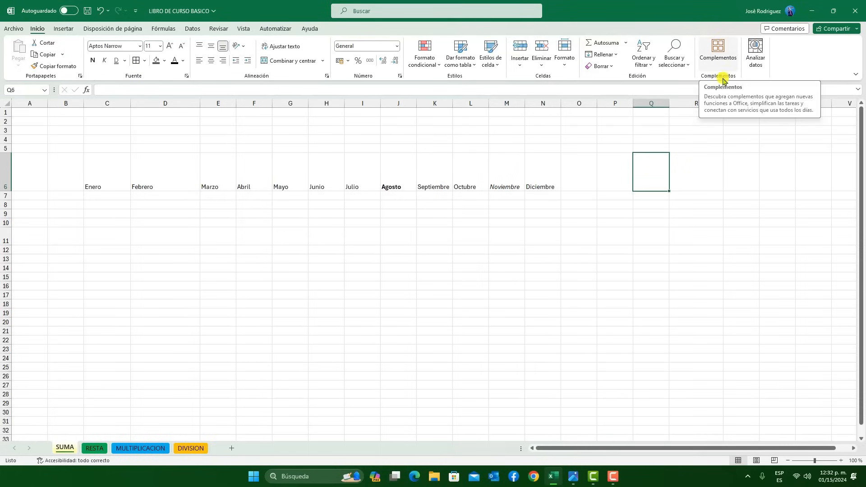
Browse the list of popular add-ins available for Excel and close it without adding any
left_click(718, 48)
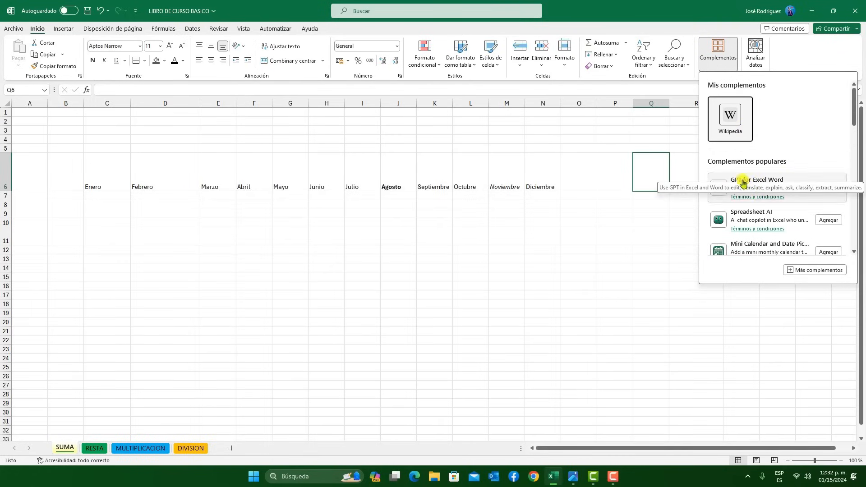
scroll(803, 158, "down", 3)
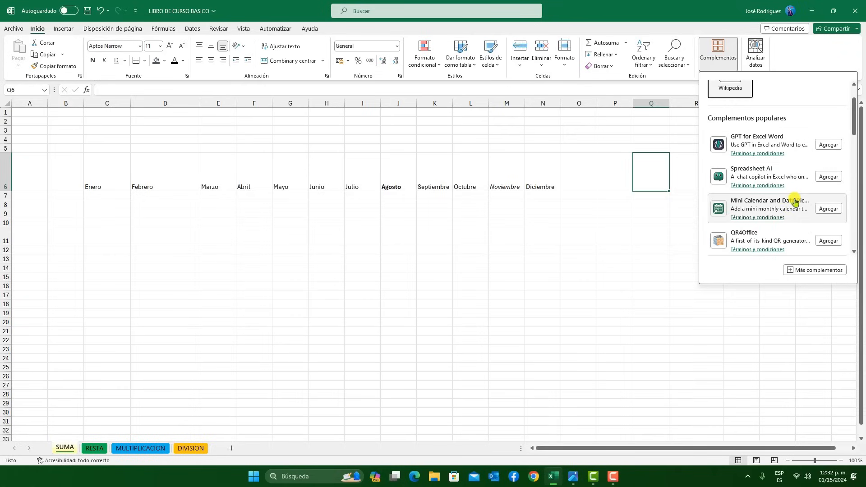
scroll(762, 211, "down", 9)
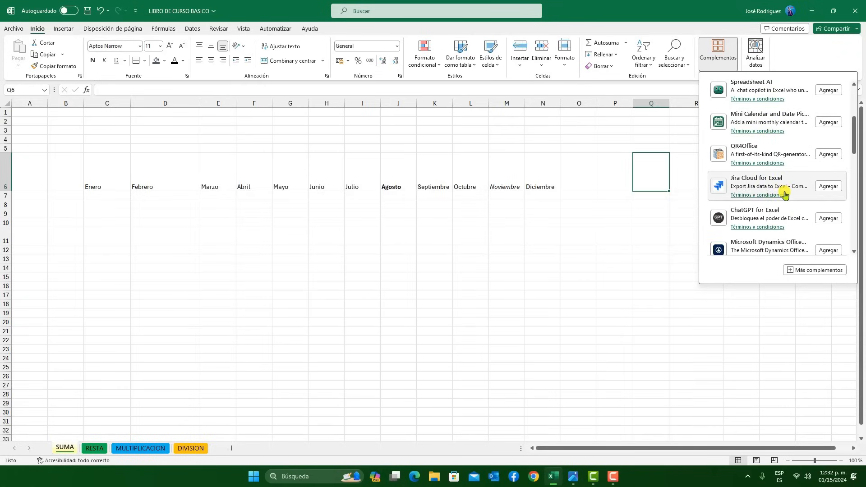
scroll(786, 178, "down", 4)
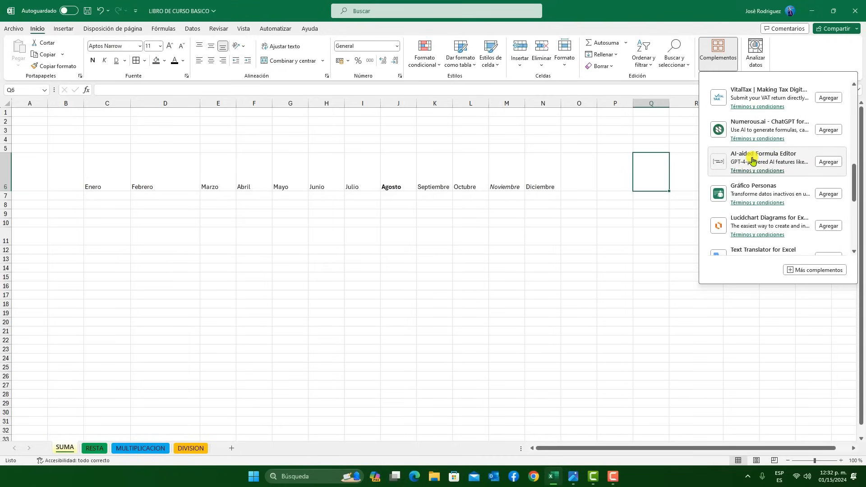
scroll(763, 176, "down", 4)
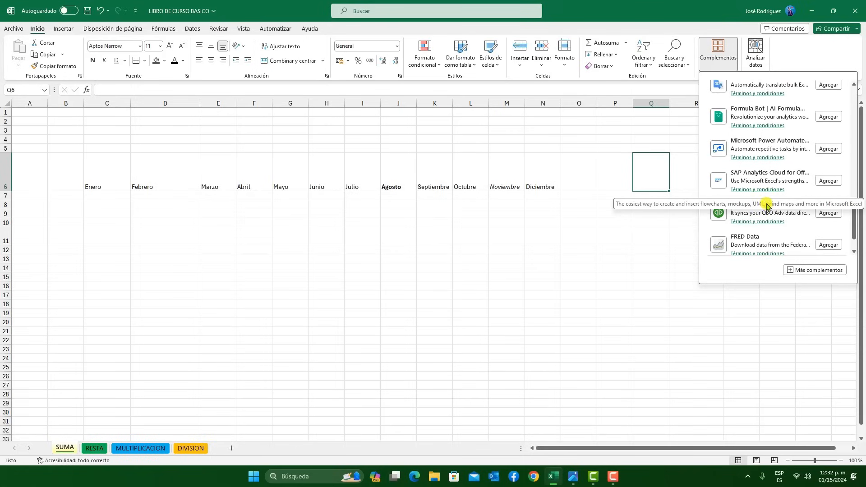
scroll(767, 206, "down", 1)
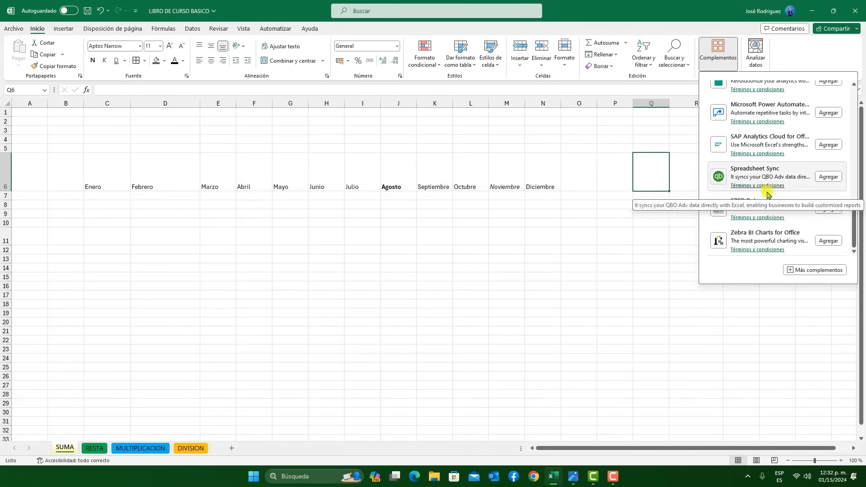
scroll(762, 185, "up", 2)
scroll(762, 185, "up", 1)
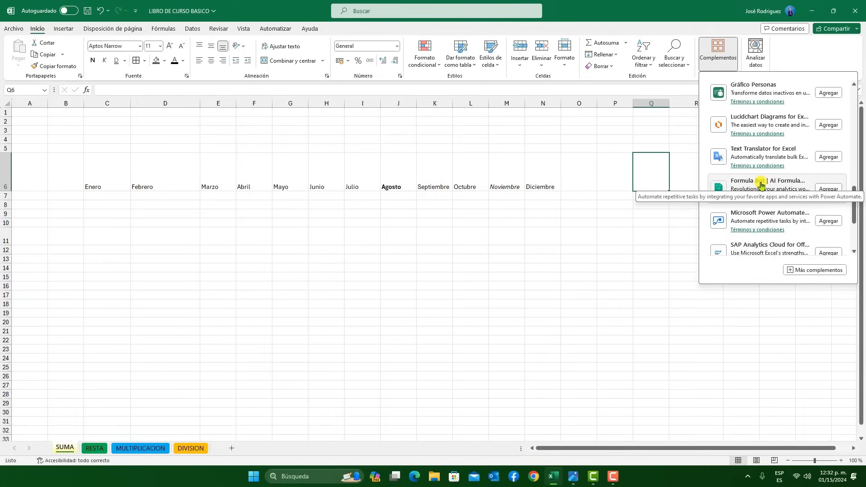
scroll(762, 185, "up", 8)
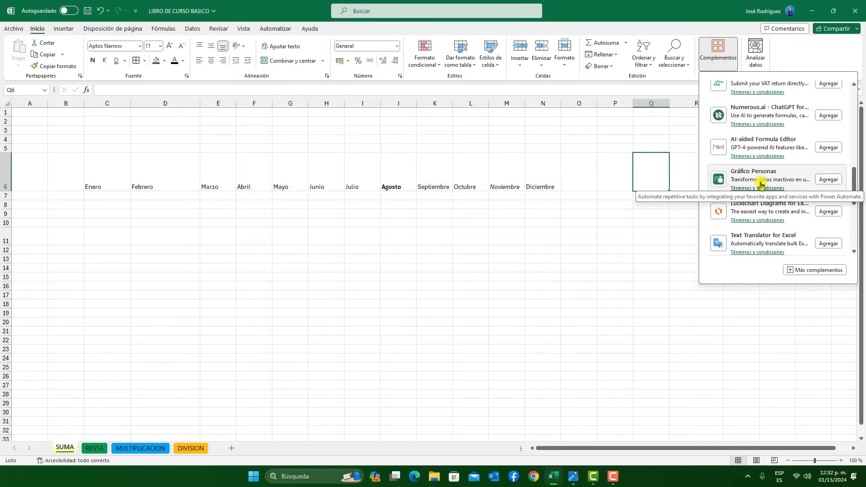
left_click(797, 52)
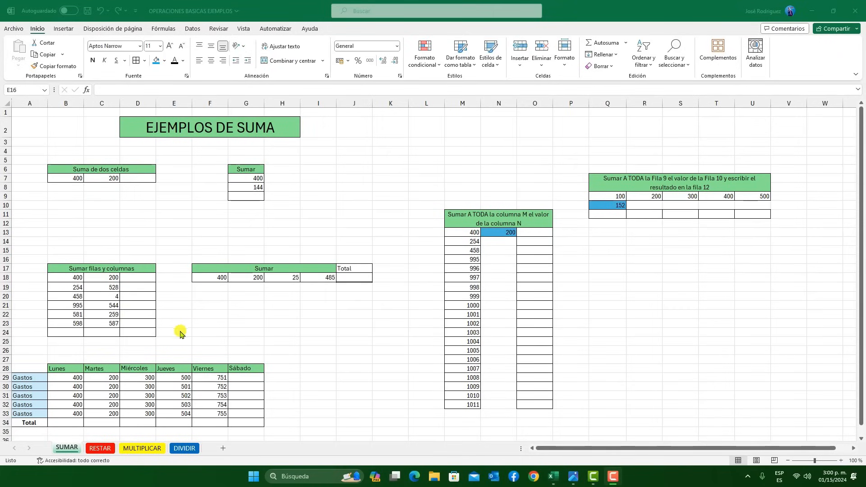
Look through the RESTAR, MULTIPLICAR and DIVIDIR sheets of OPERACIONES BASICAS EJEMPLOS and return to the SUMAR sheet
left_click(103, 449)
left_click(144, 449)
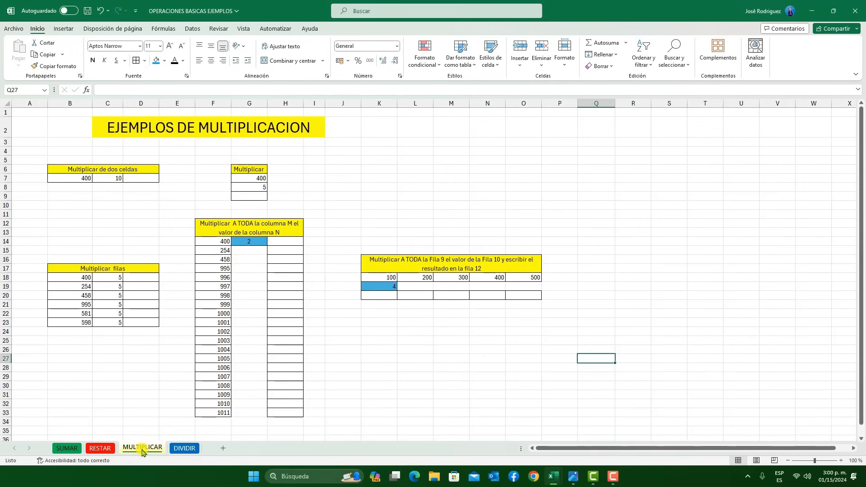
left_click(188, 450)
left_click(68, 448)
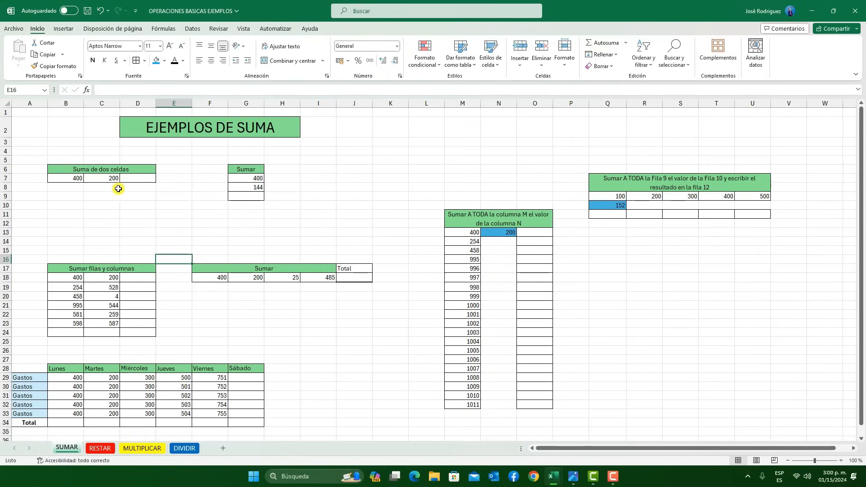
Enter the formula =SUMA(B7;C7) in cell D7 to add the two values under Suma de dos celdas
left_click(133, 181)
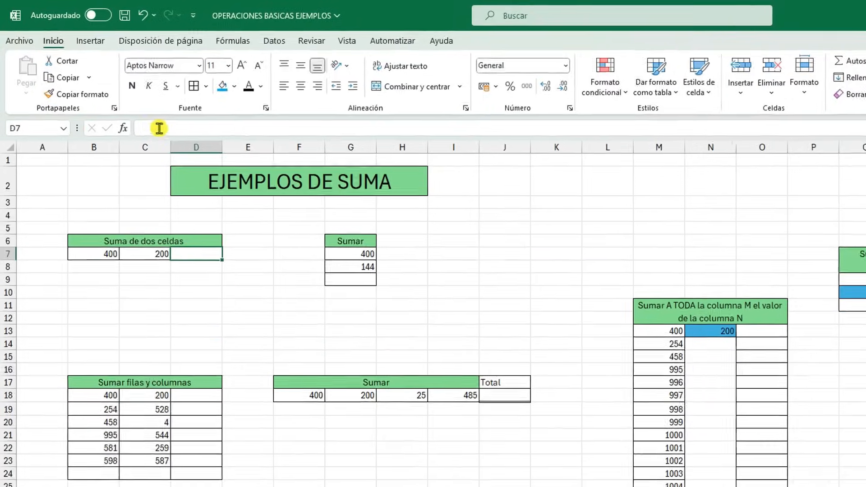
left_click(114, 91)
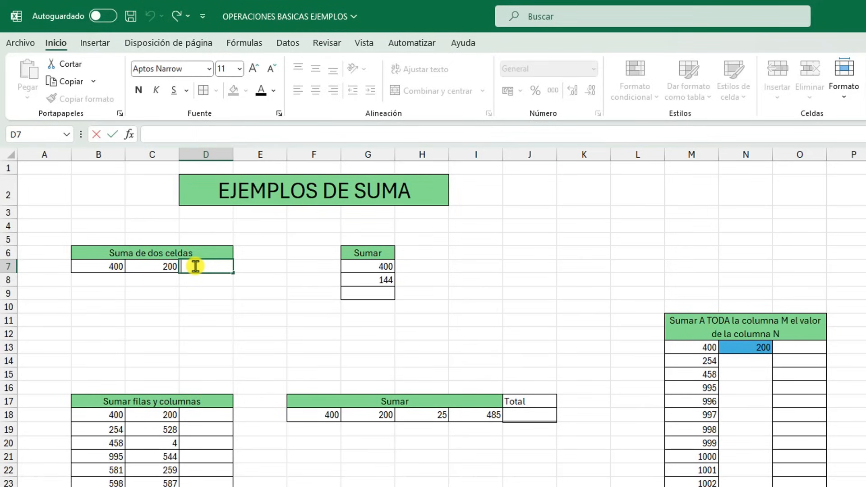
type("=")
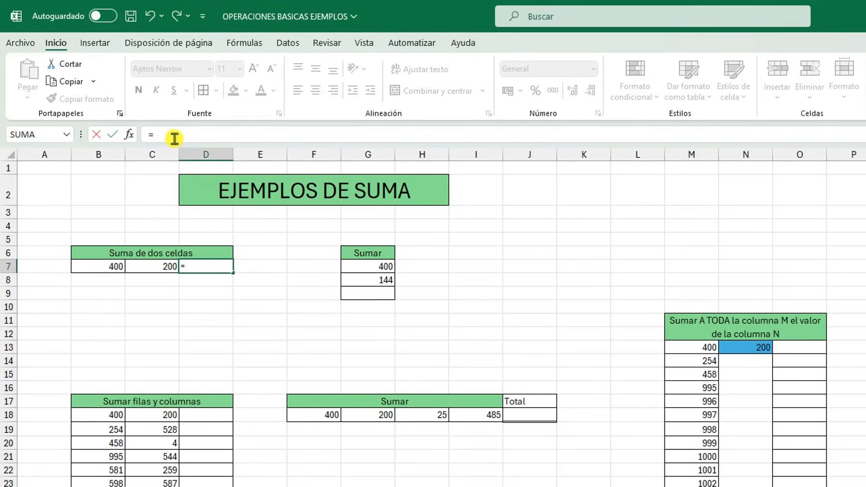
type("SUMA")
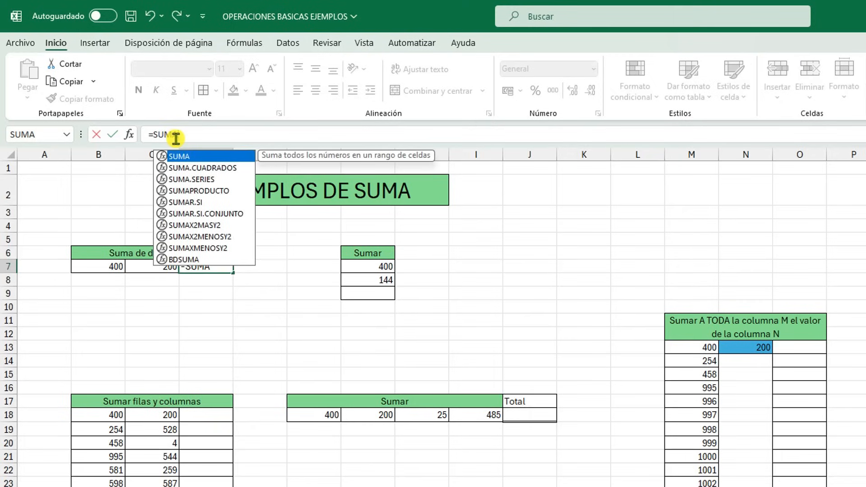
double_click(182, 159)
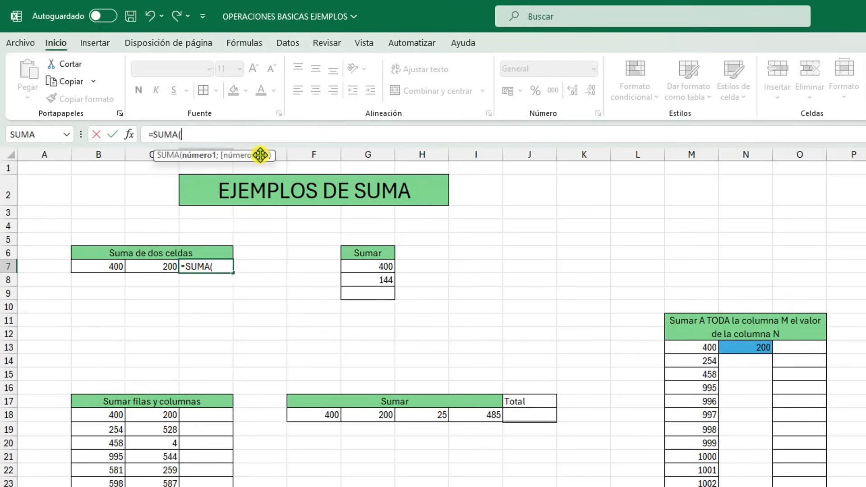
left_click(113, 267)
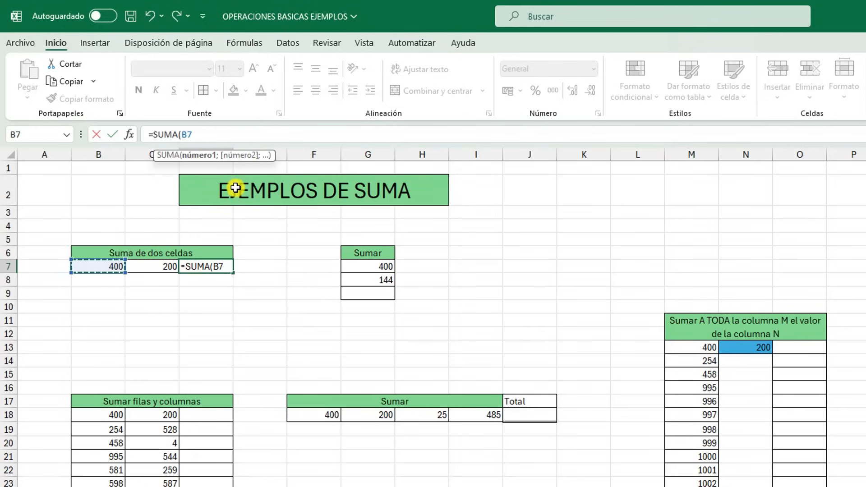
type(";")
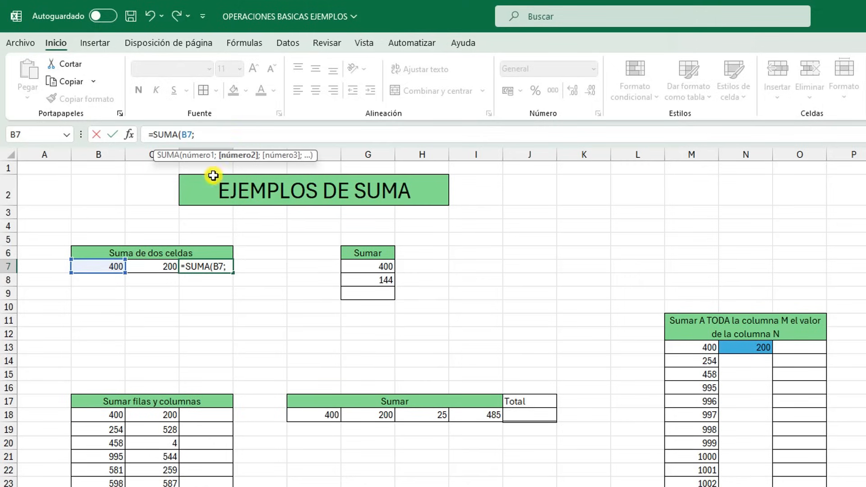
left_click(157, 267)
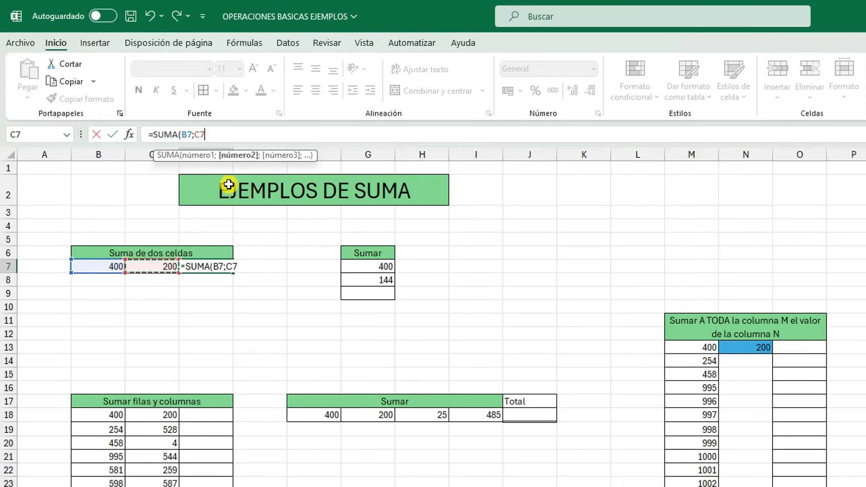
type(")")
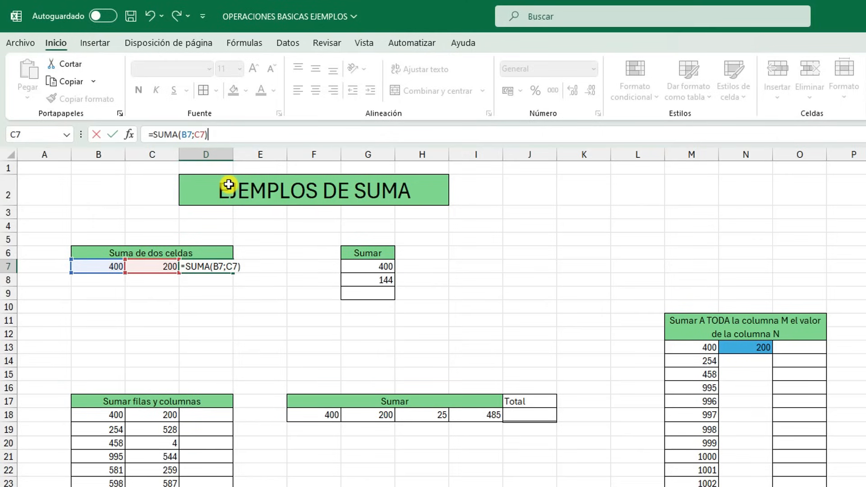
left_click(113, 136)
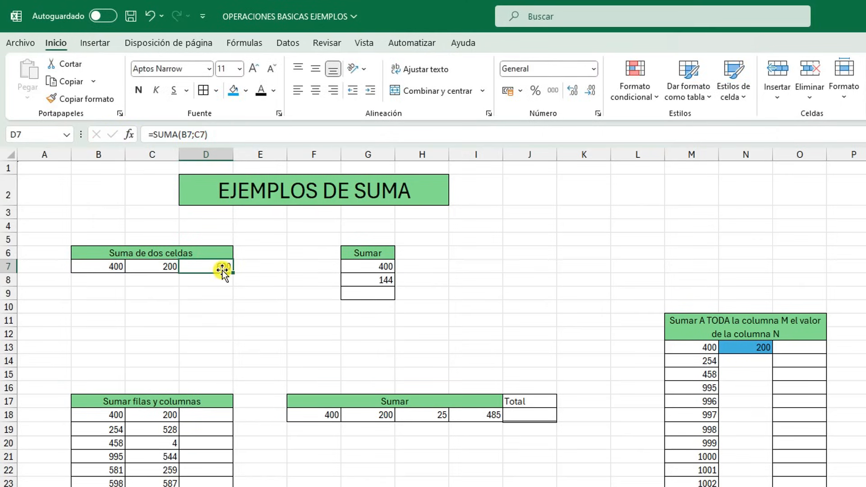
Enter the formula =G7+G8 in cell G9 to add the two values of the Sumar column
left_click(368, 298)
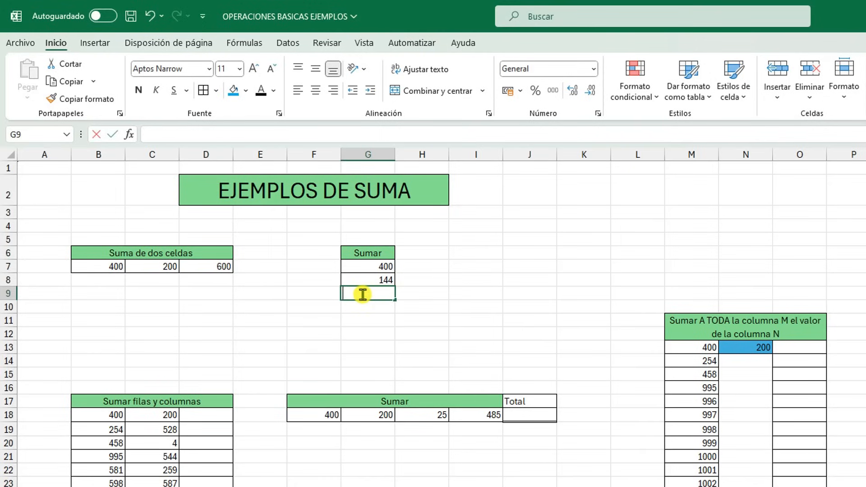
type("=")
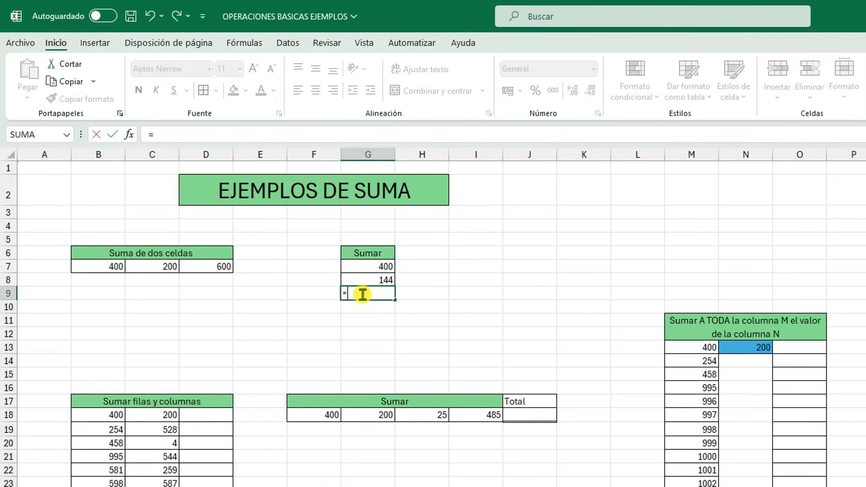
left_click(372, 266)
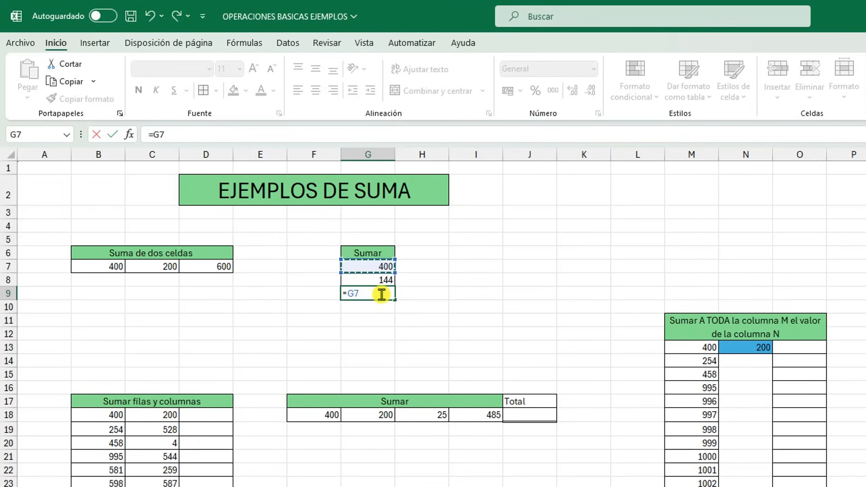
type("+")
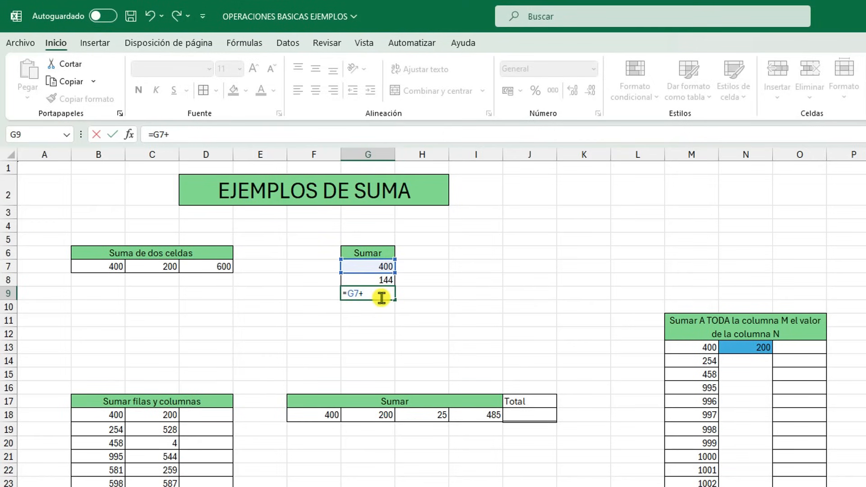
left_click(378, 279)
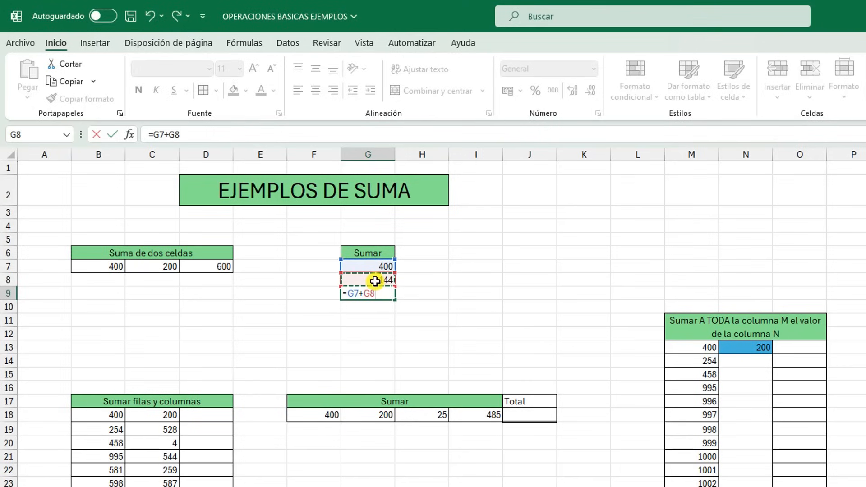
left_click(112, 135)
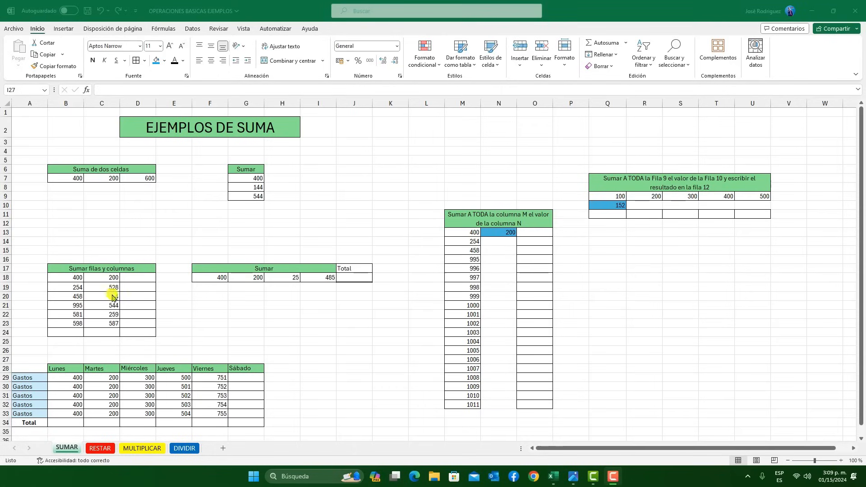
Add column sums in row 24 for the range B18:C23 using the Quick Analysis totals
left_click(77, 286)
left_click_drag(66, 280, 97, 324)
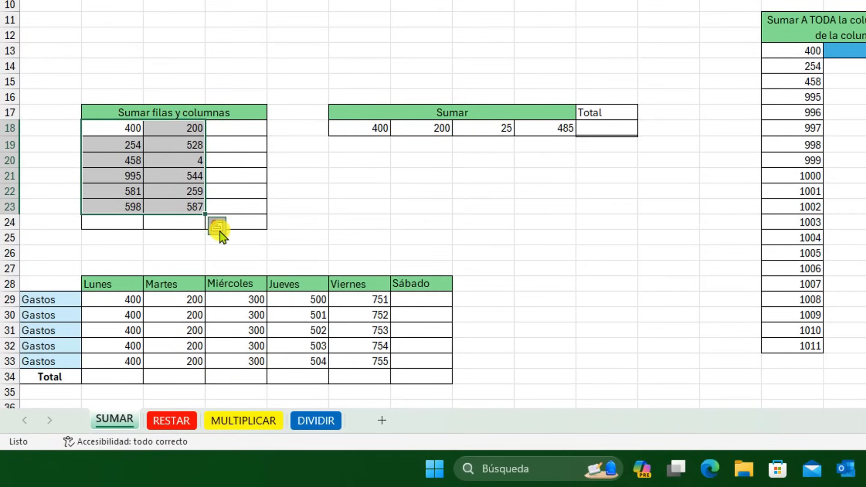
left_click(221, 233)
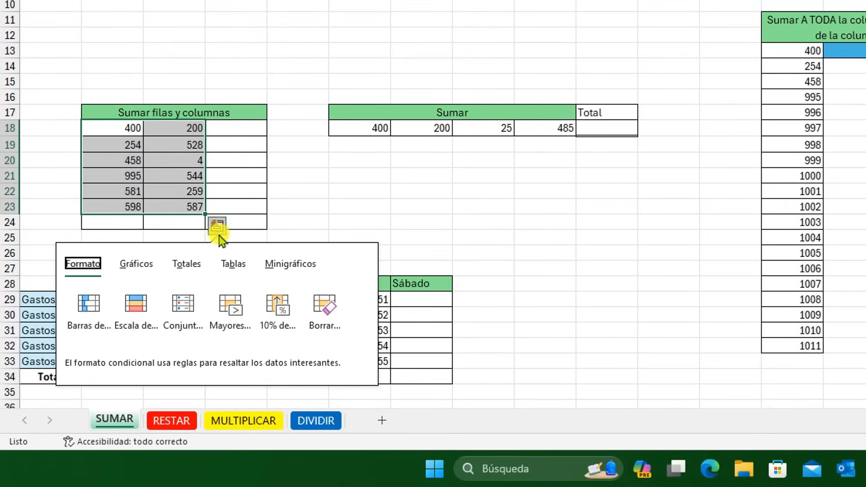
left_click(194, 267)
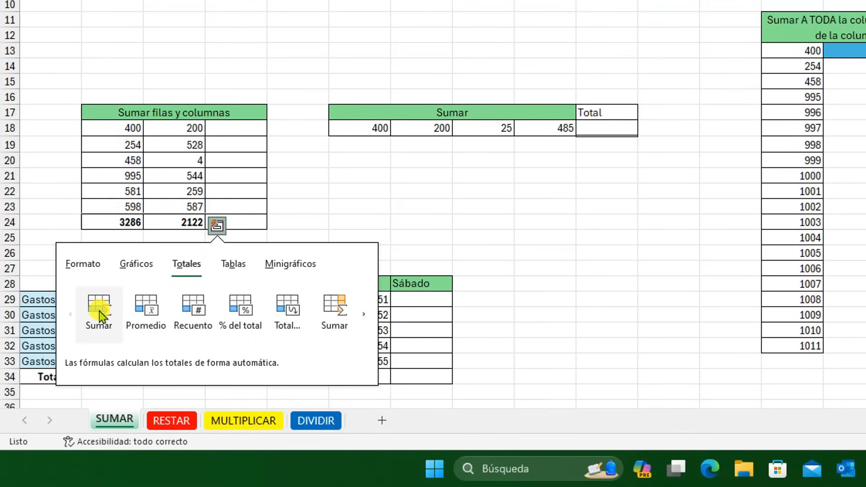
left_click(99, 310)
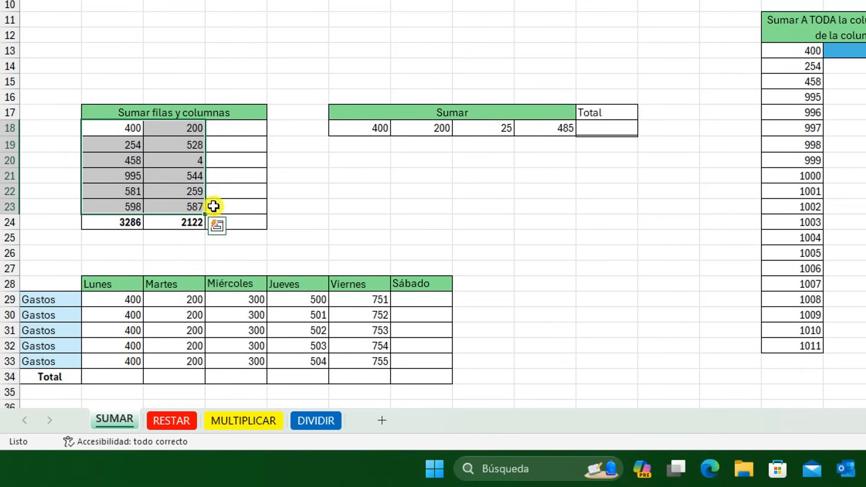
Add row sums in column D for B18:C23 using Quick Analysis, and check the cells of row 18
left_click(217, 226)
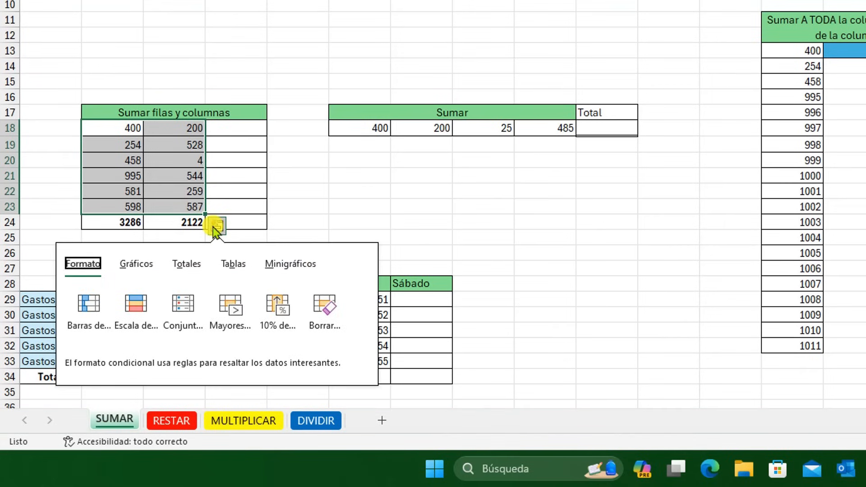
left_click(186, 264)
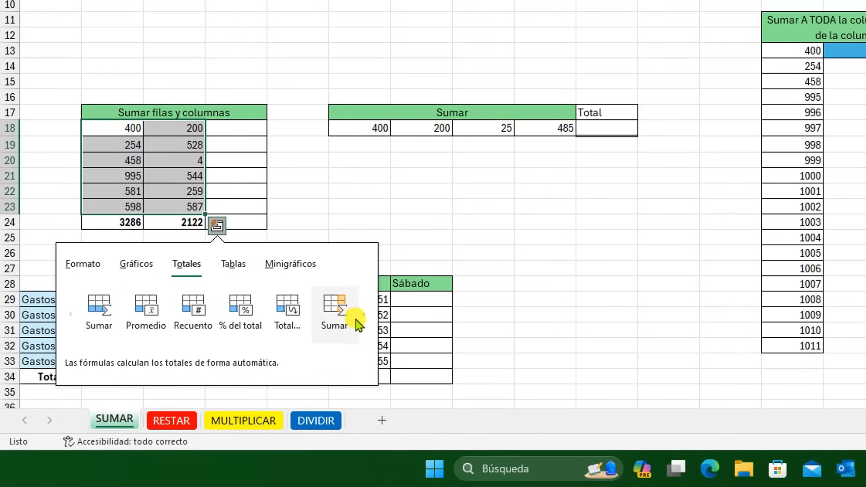
left_click(361, 318)
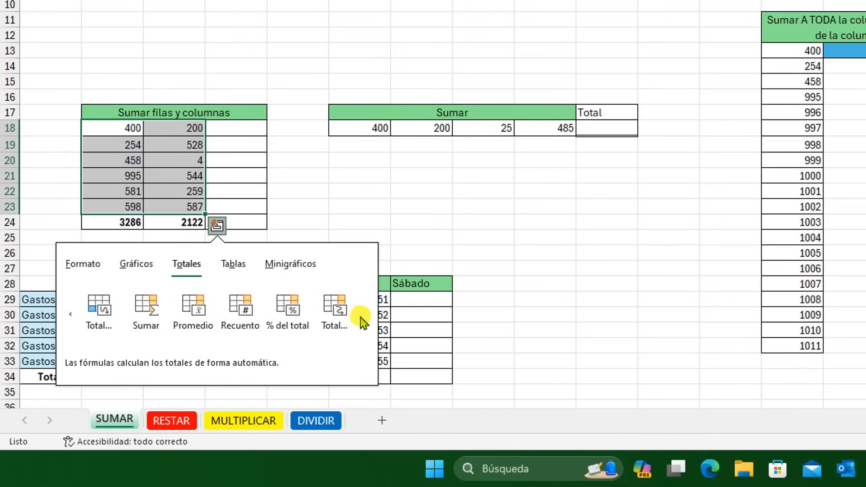
left_click(153, 315)
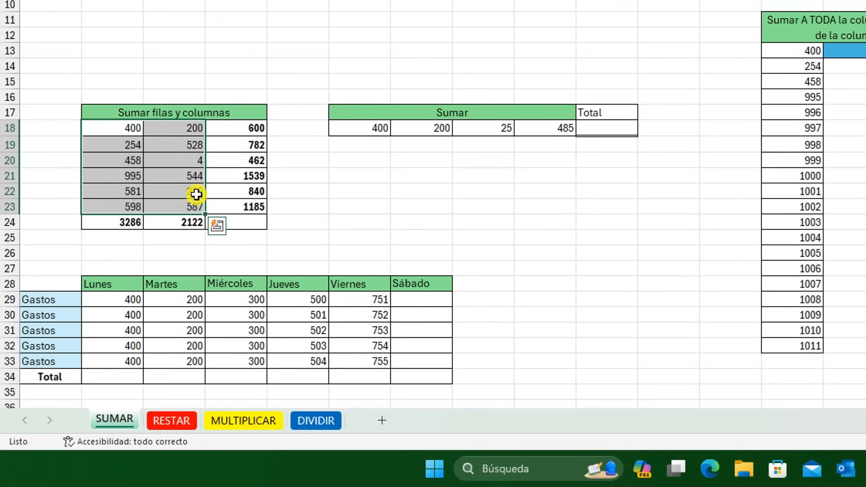
left_click(136, 133)
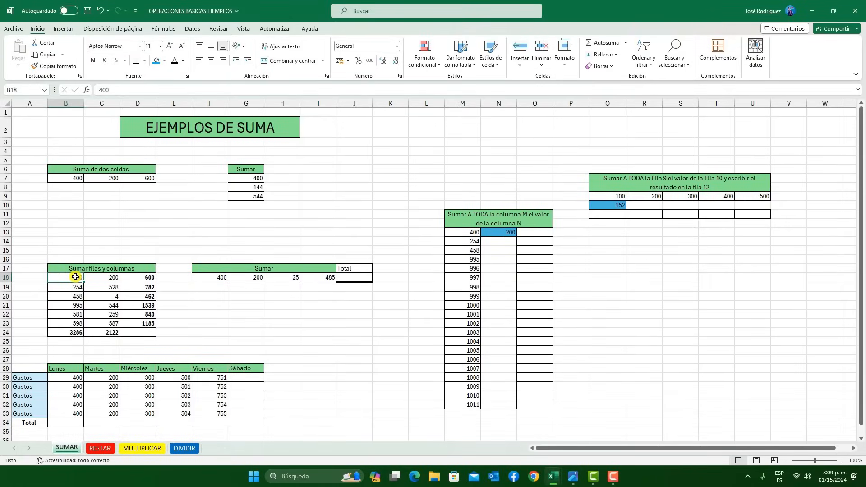
left_click(110, 276)
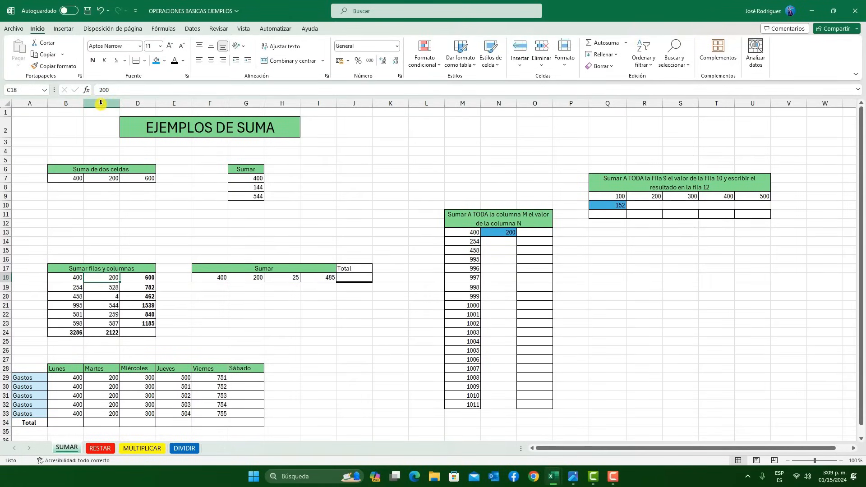
left_click(150, 277)
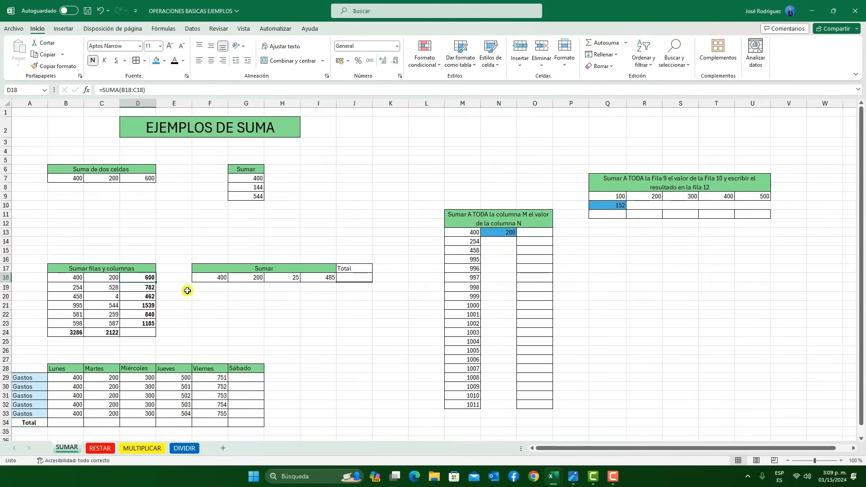
Sum the row values F18:I18 into the Total cell J18 using the Quick Analysis row sum
left_click(279, 320)
left_click(276, 297)
left_click_drag(216, 278, 324, 281)
left_click(343, 289)
left_click(325, 311)
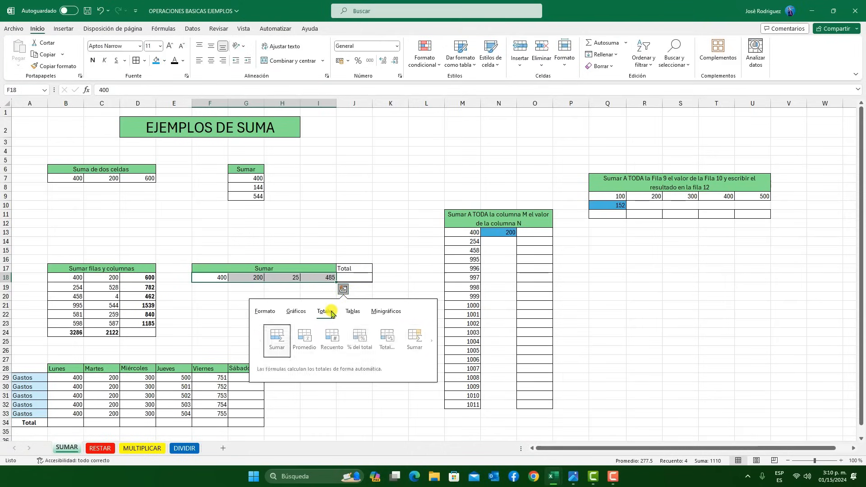
left_click(412, 343)
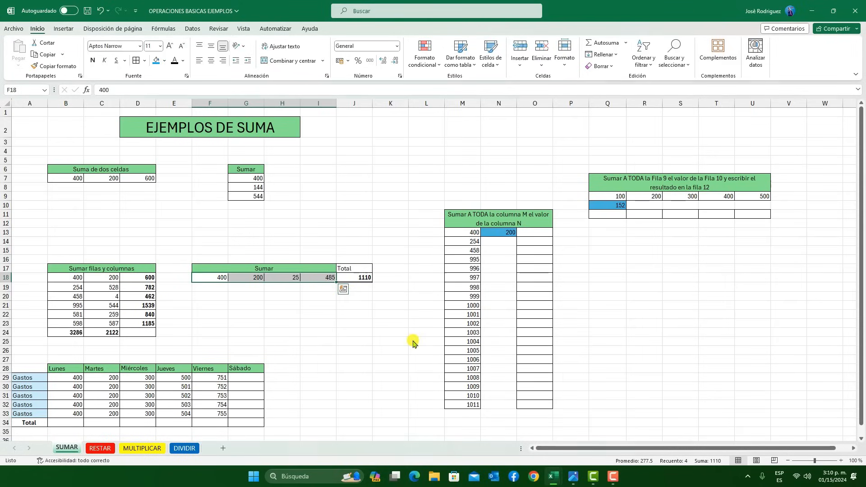
left_click(325, 325)
Fill the Total row of the weekday Gastos table with column sums of B29:F33 using Quick Analysis
left_click(139, 367)
scroll(142, 332, "down", 2)
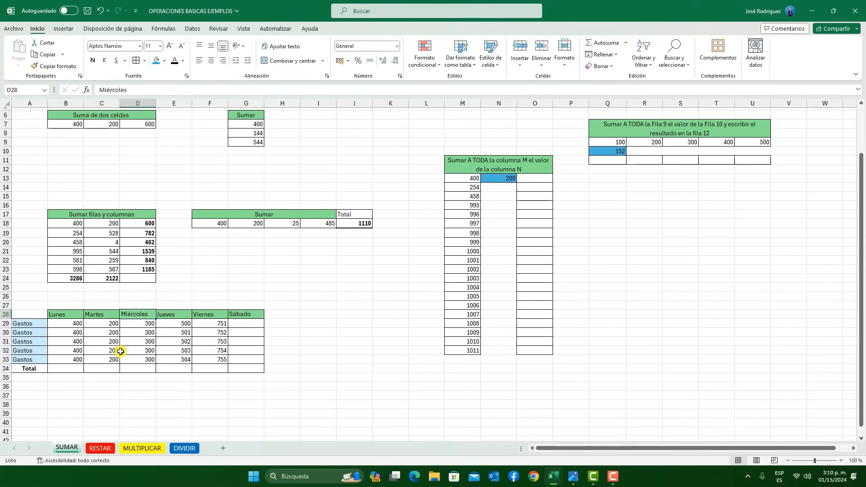
scroll(121, 351, "up", 2)
left_click_drag(65, 381, 207, 414)
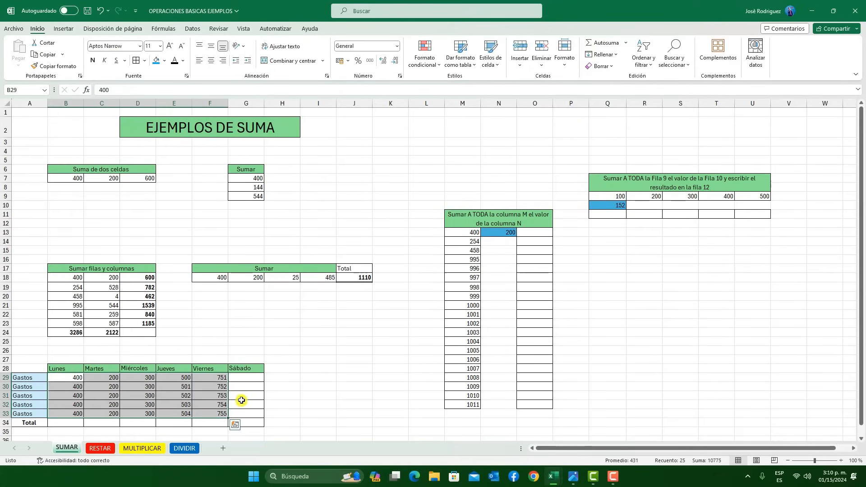
left_click(234, 425)
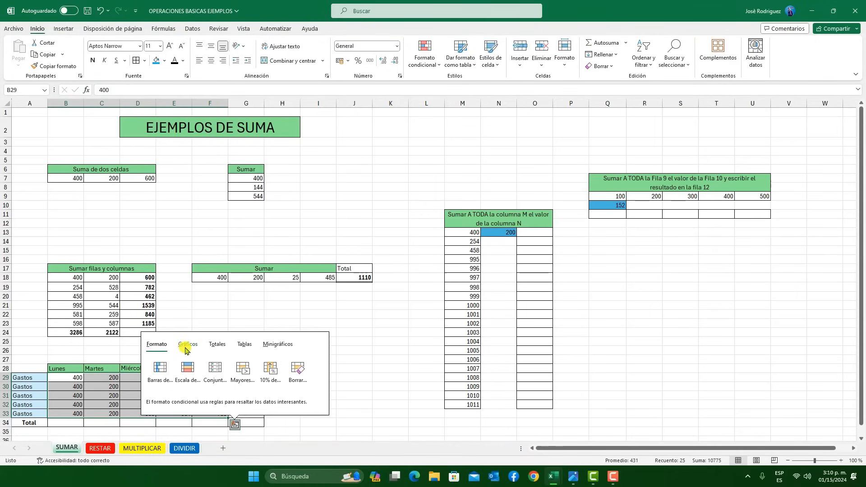
left_click(220, 346)
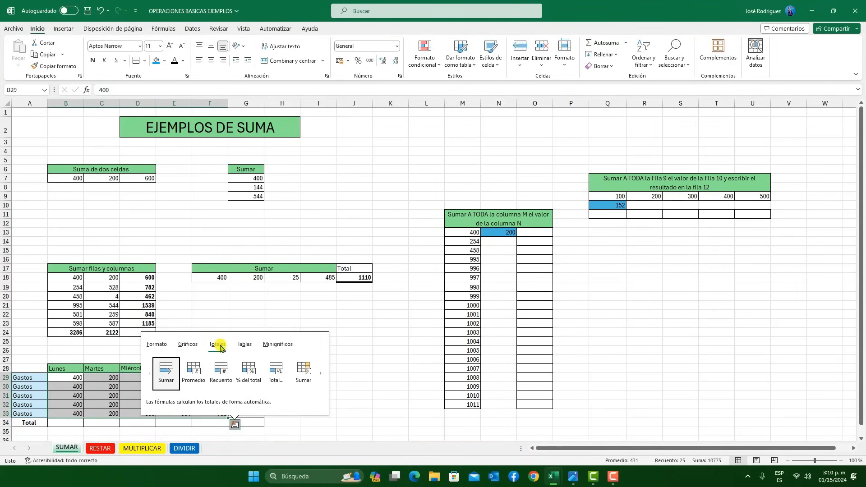
left_click(168, 374)
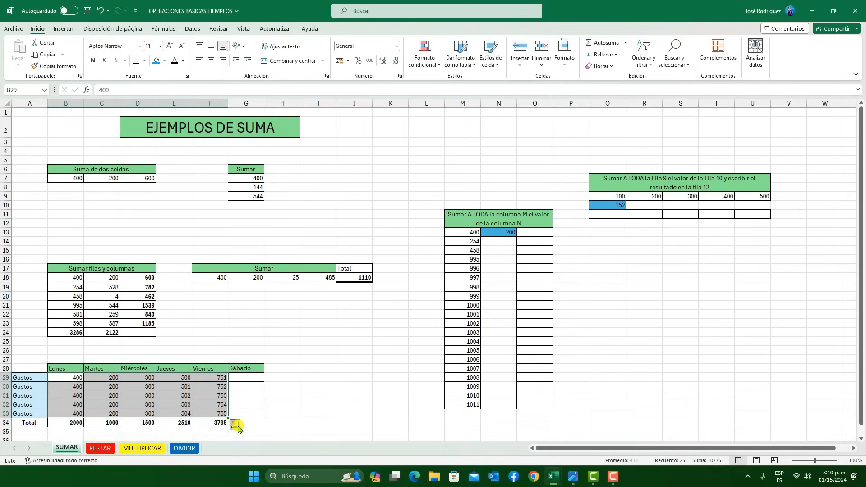
Fill the Sábado column of the Gastos table with row sums of B29:F33 using the Quick Analysis totals
left_click(235, 424)
left_click(219, 346)
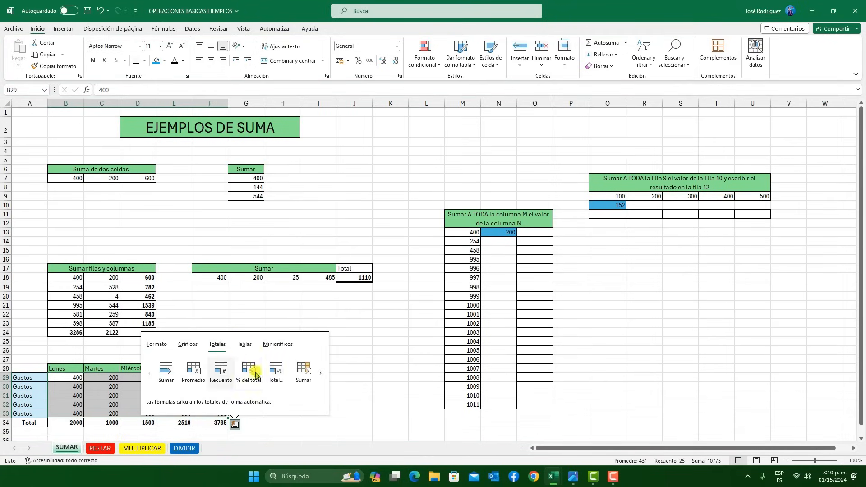
left_click(316, 376)
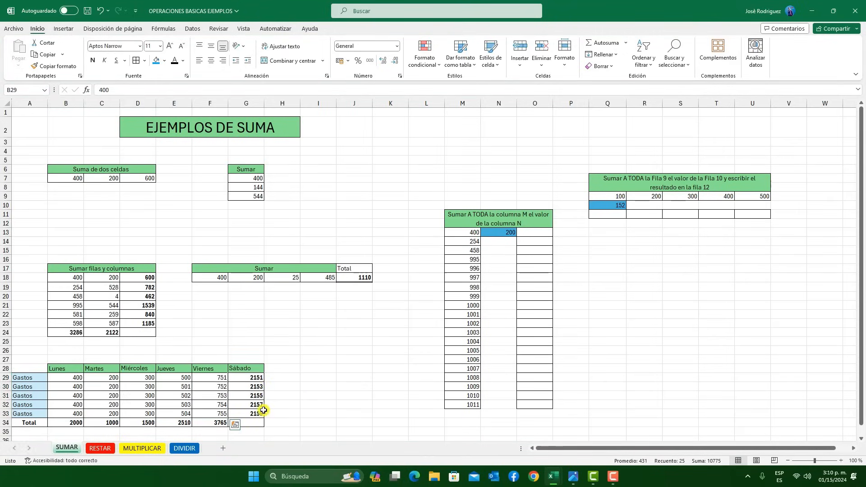
left_click(296, 354)
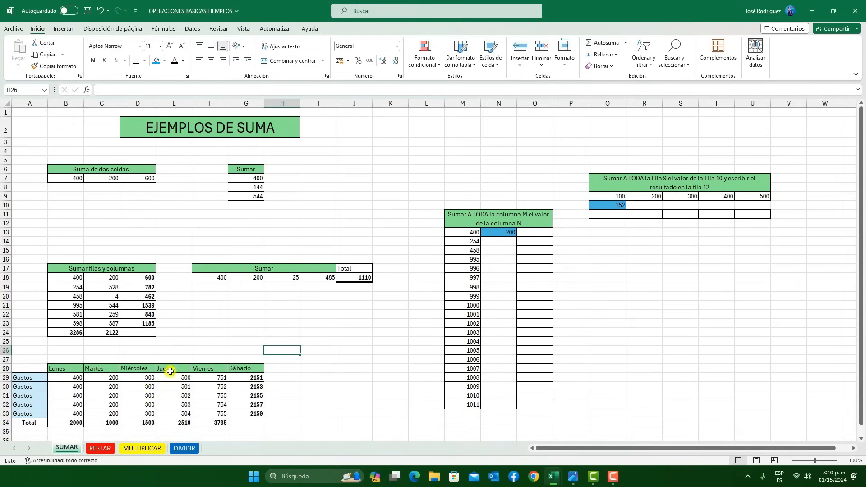
left_click(352, 344)
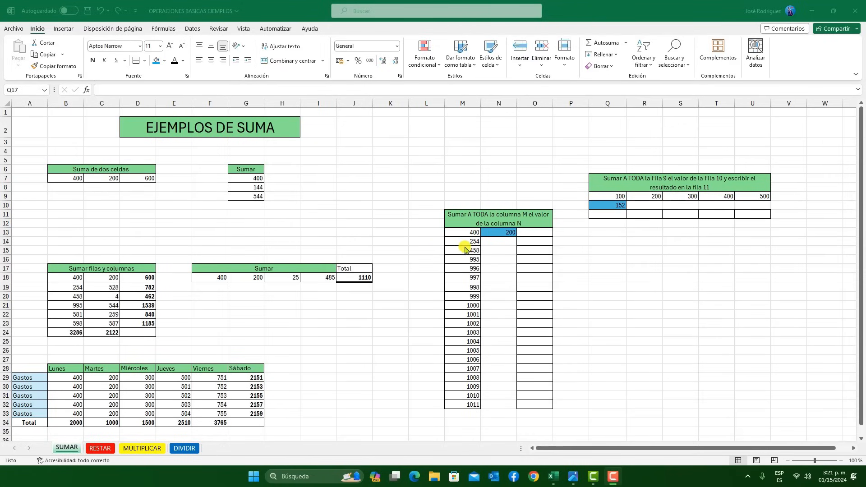
Examine the column M and N exercise, pairing the values M13, M14 and M15 with the single value in N13
left_click(470, 222)
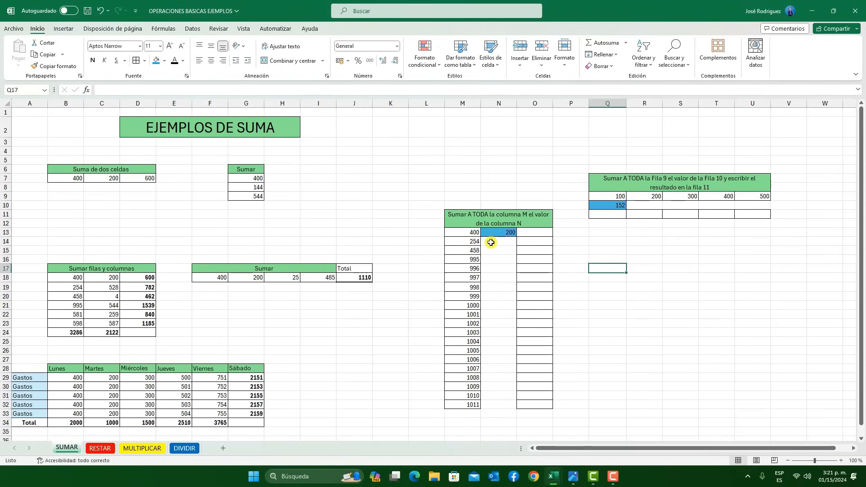
left_click(467, 104)
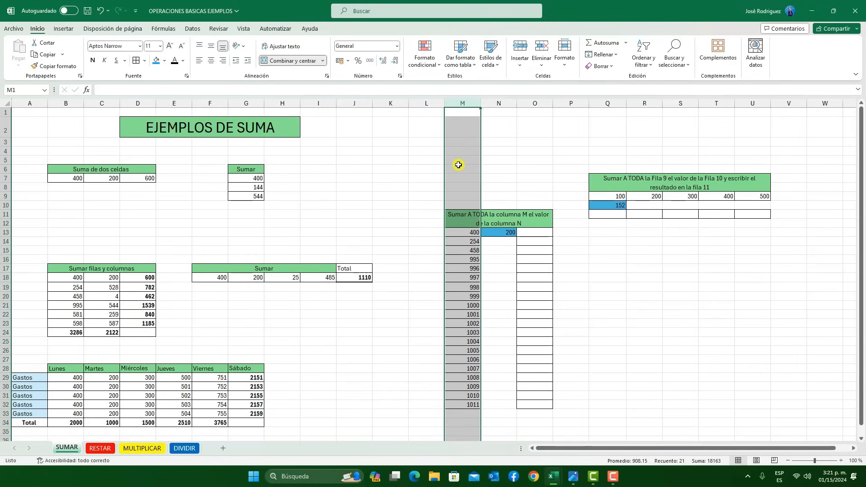
left_click(479, 232)
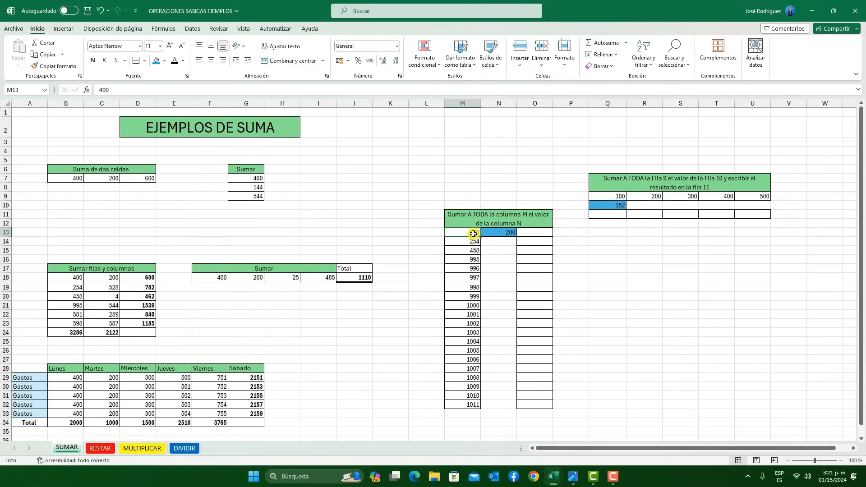
left_click(502, 232)
left_click(460, 244)
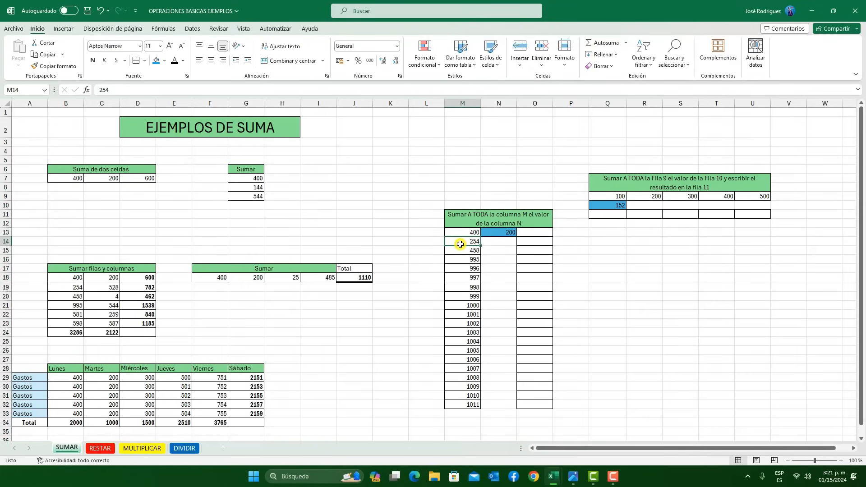
left_click(500, 232)
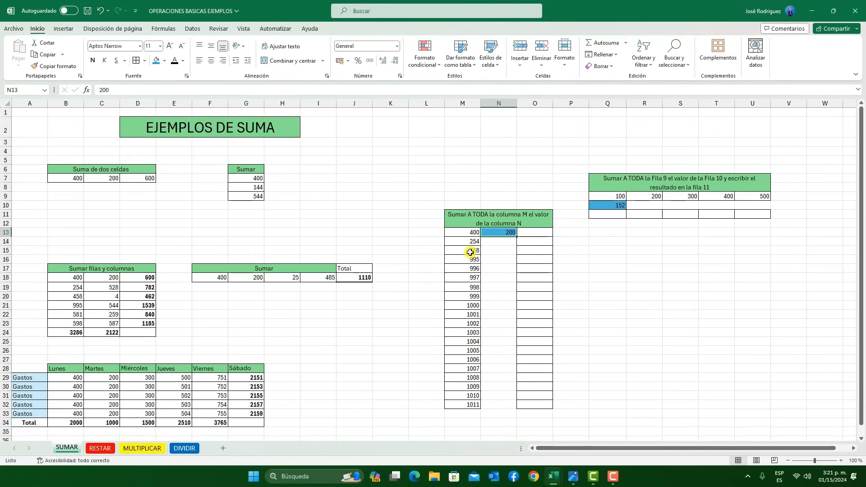
left_click(470, 252)
left_click(507, 233)
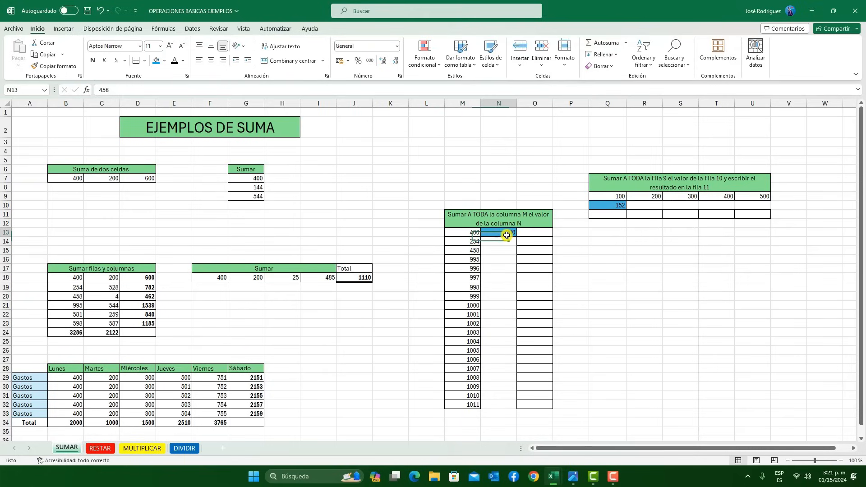
left_click(585, 243)
Enter the formula =SUMA(M13;N13) in cell O13
left_click(531, 233)
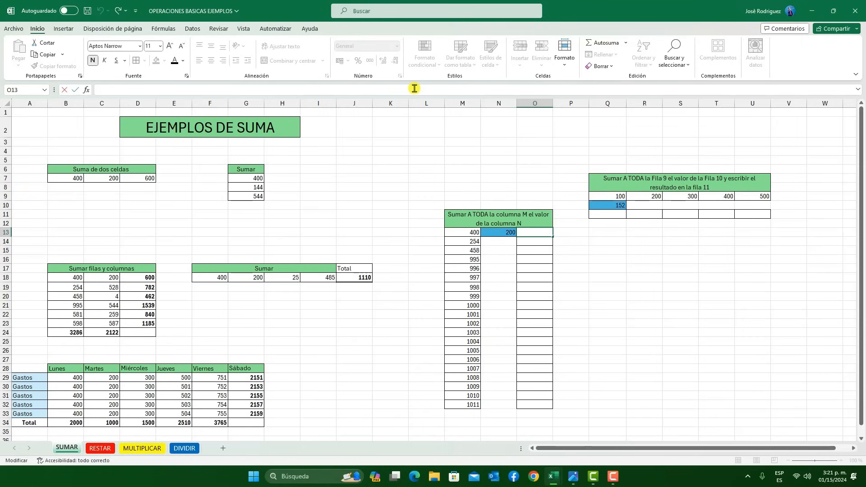
type("=SUM")
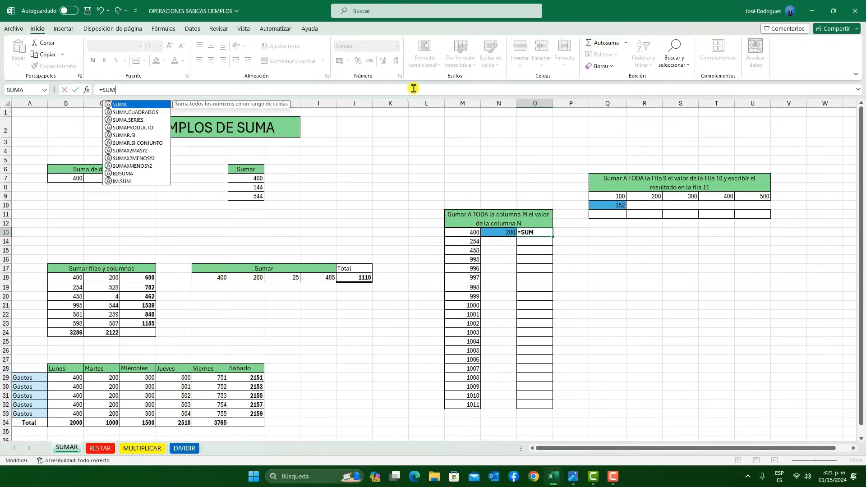
double_click(134, 108)
left_click(465, 234)
type(";")
left_click(500, 231)
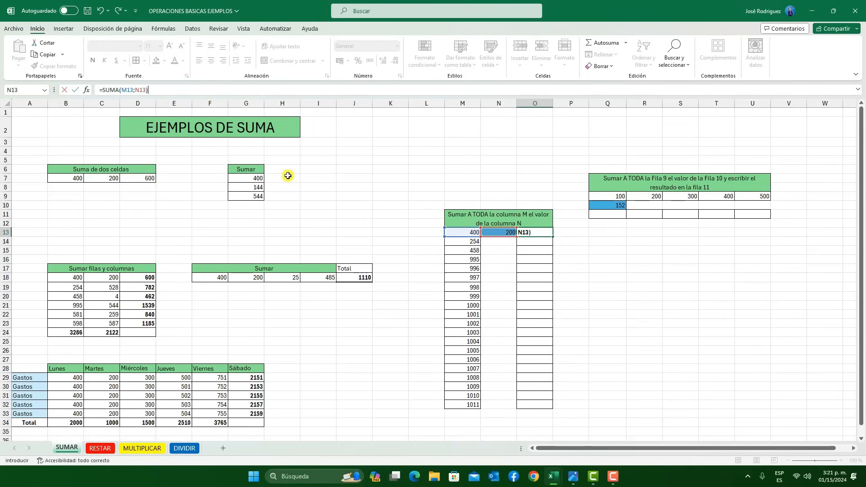
left_click(75, 90)
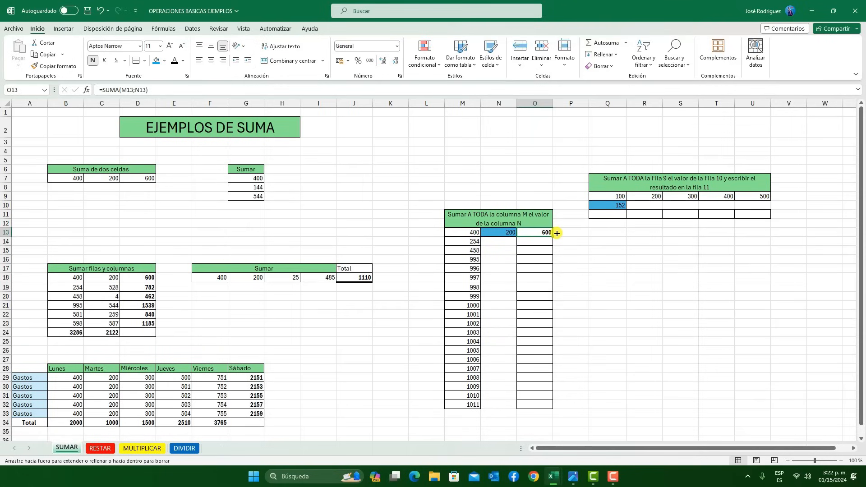
Fill the sum formula from O13 down to O32 and inspect the cell references used in O14
left_click_drag(557, 234, 555, 408)
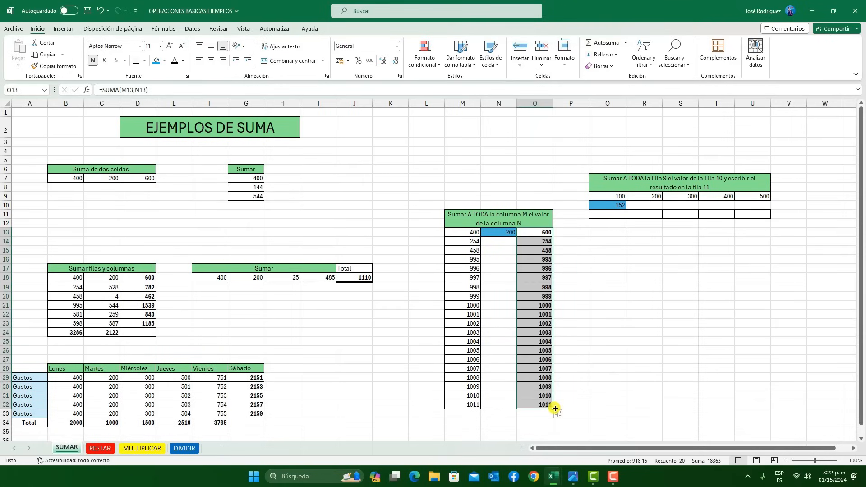
left_click(638, 257)
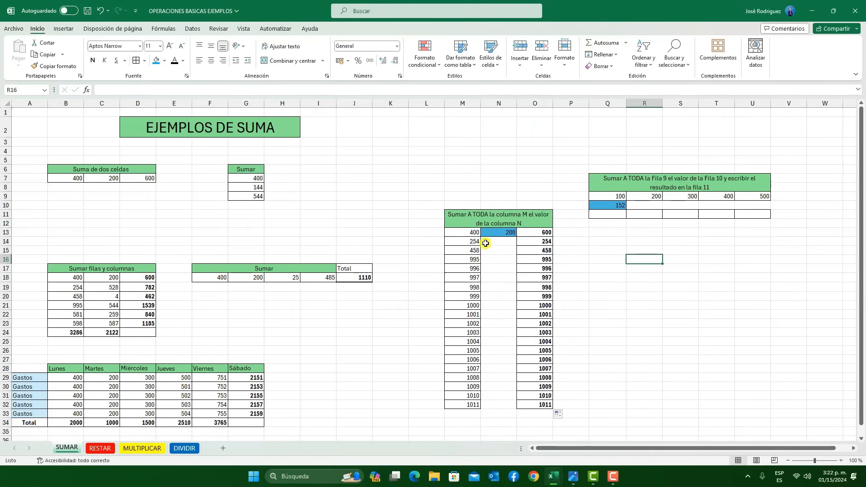
left_click(470, 243)
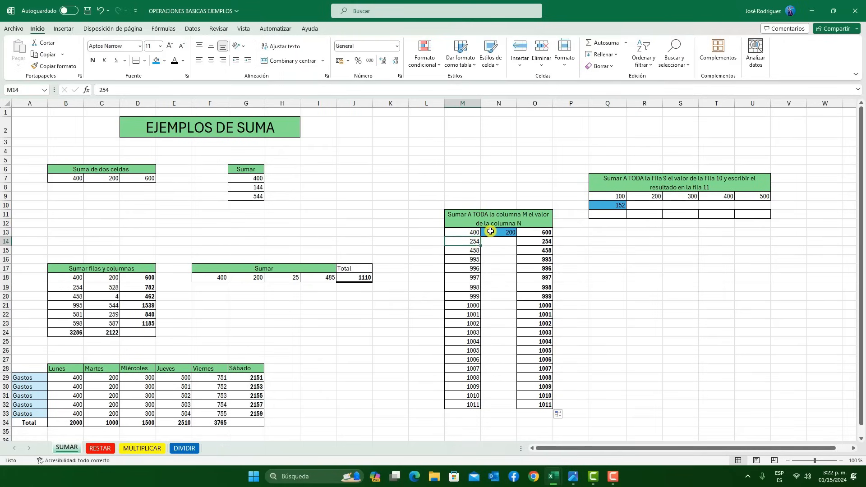
left_click(506, 231)
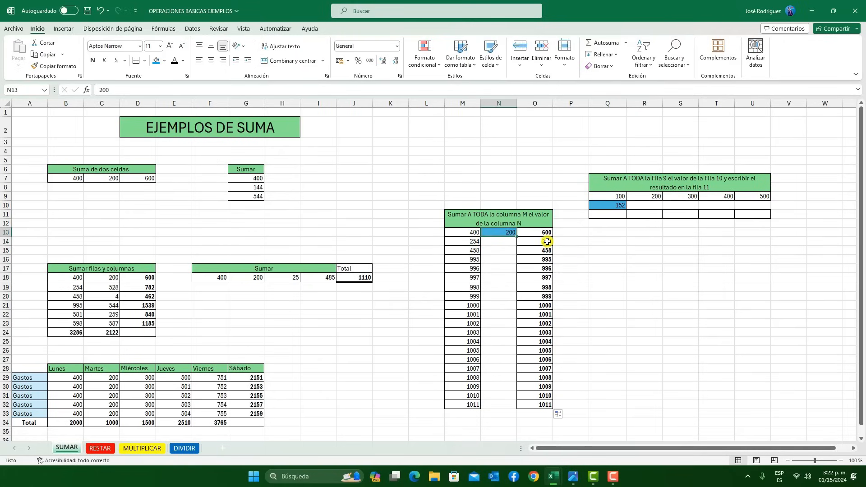
left_click(548, 241)
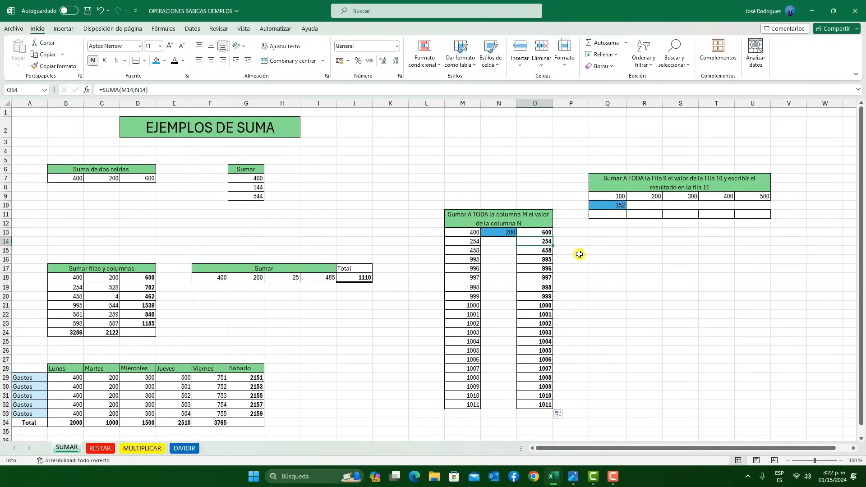
double_click(547, 242)
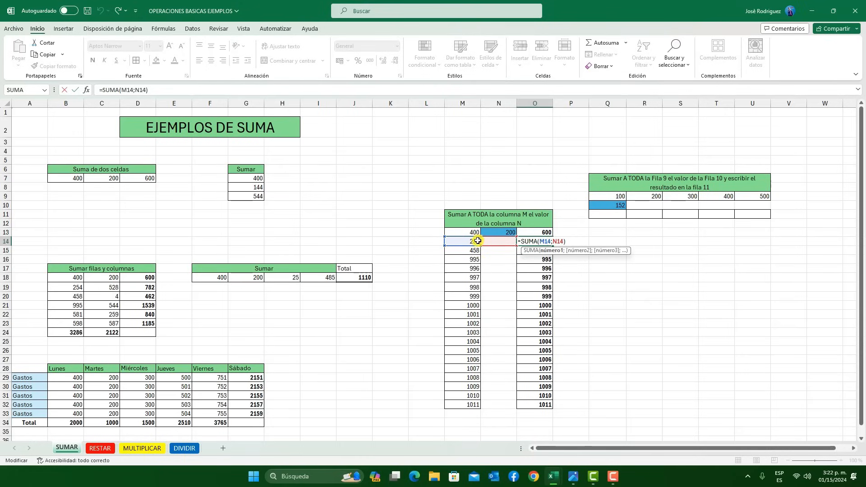
left_click_drag(472, 241, 473, 245)
left_click(75, 90)
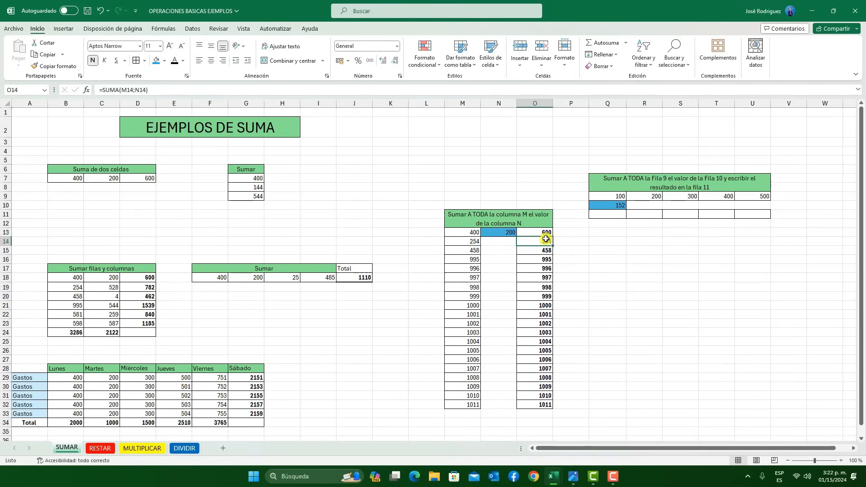
Fix the row of the second reference in O13 to make =SUMA(M13;N$13), and fill it down to O32
left_click_drag(546, 232, 546, 232)
left_click(141, 90)
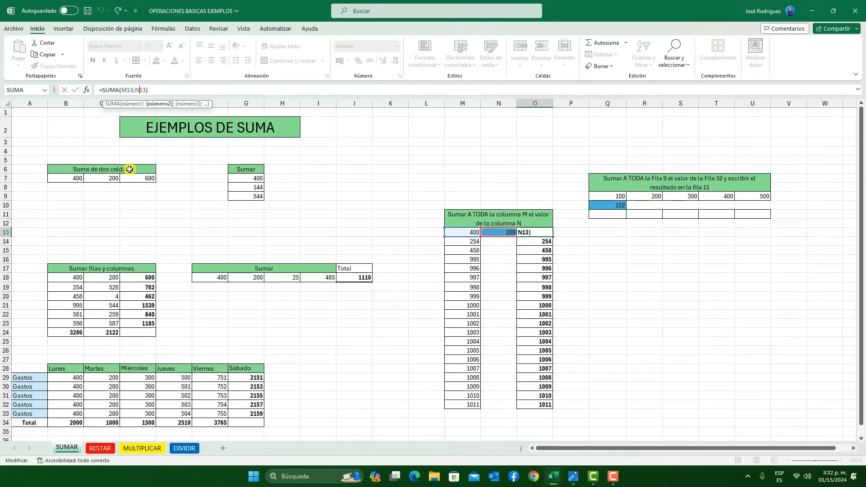
type("$")
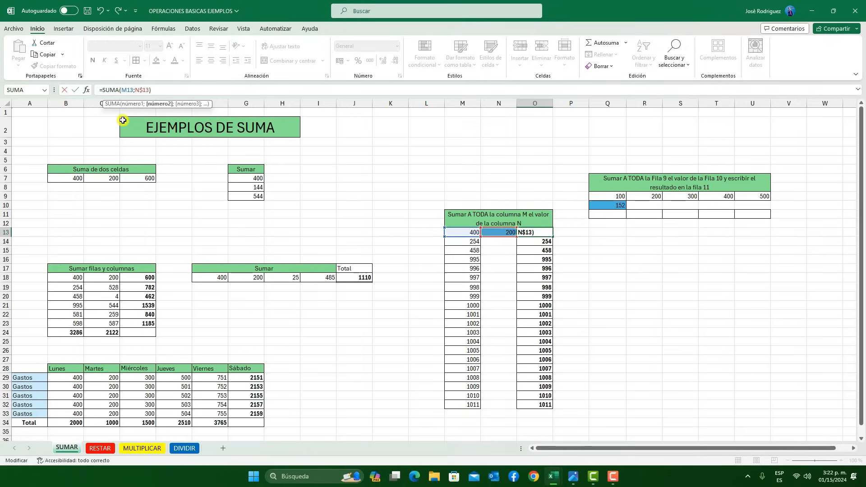
left_click(74, 90)
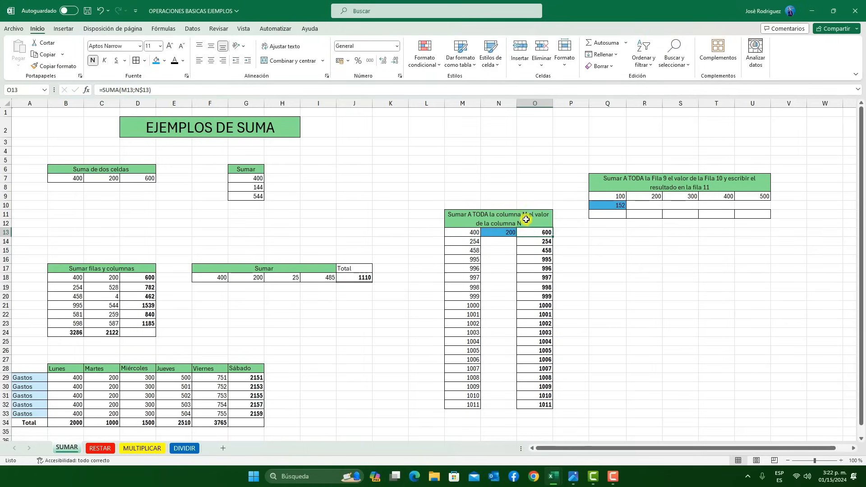
left_click_drag(555, 237, 561, 411)
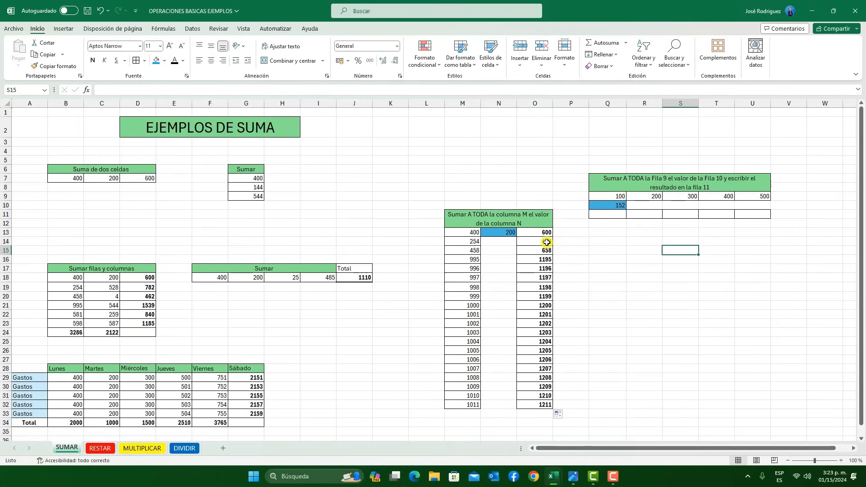
Check the references of the copied formulas in O14 and O29
left_click(544, 242)
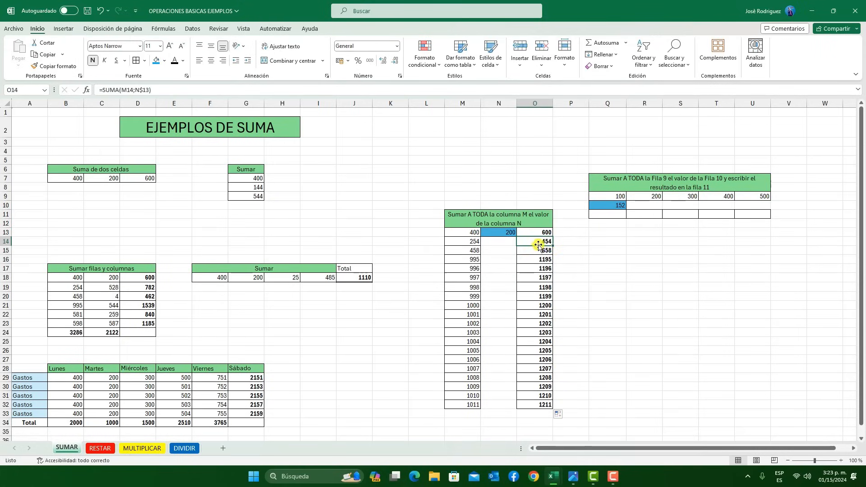
left_click(144, 90)
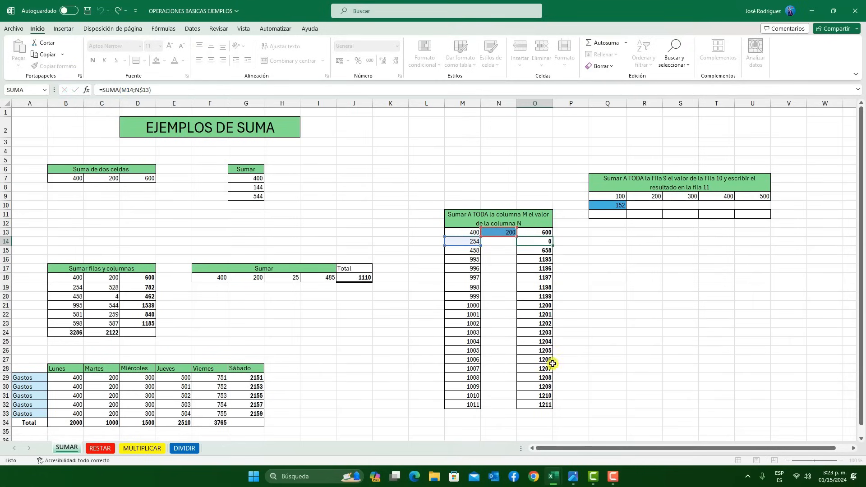
left_click(536, 378)
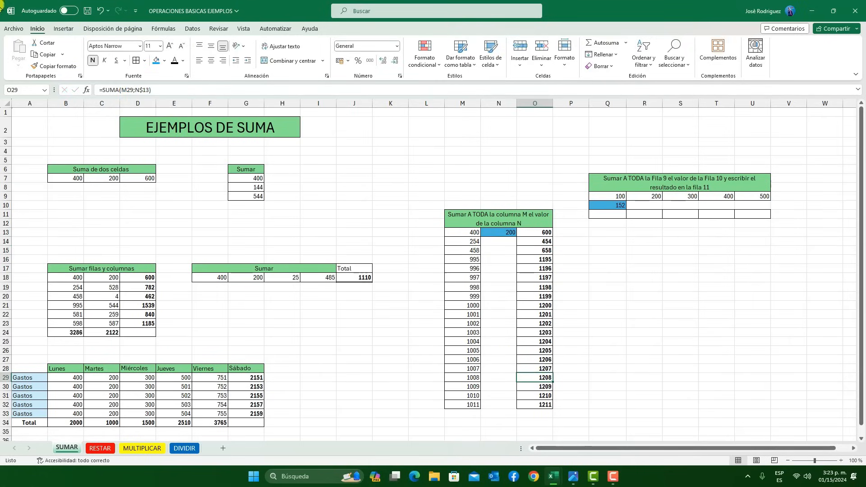
left_click(149, 93)
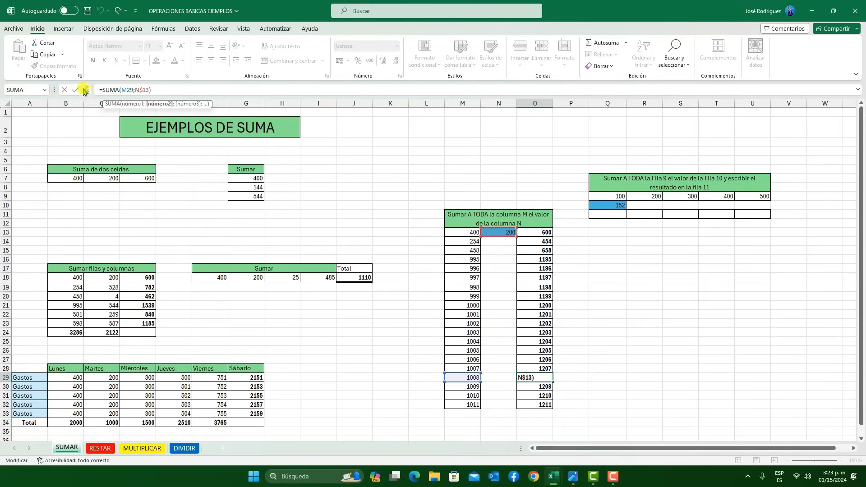
key("Return")
left_click(596, 261)
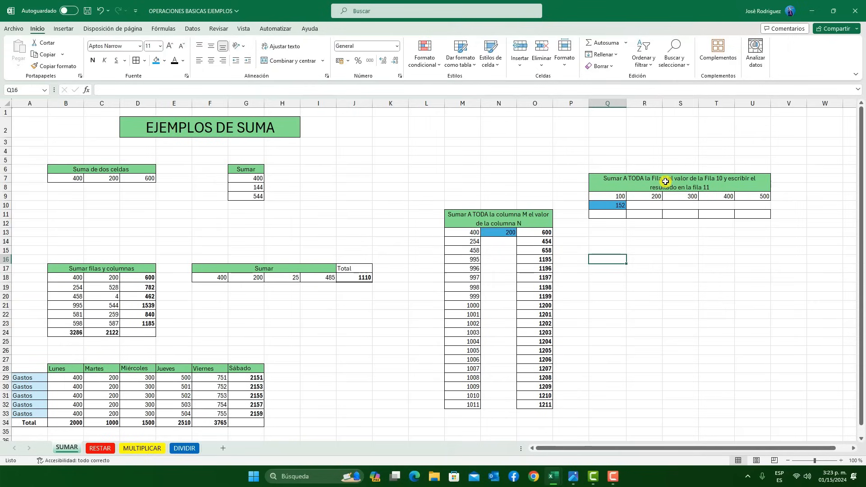
Enter the formula =SUMA(Q9;Q10) in cell Q11 and fill it across to U11
left_click(3, 194)
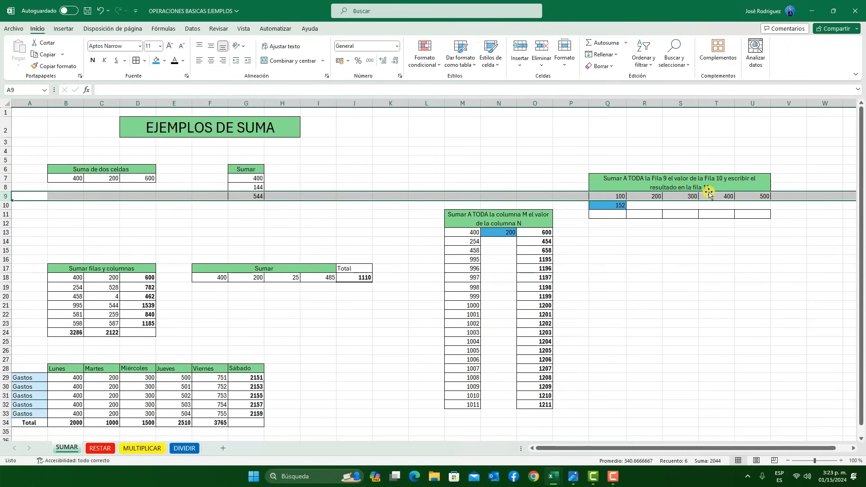
left_click(615, 206)
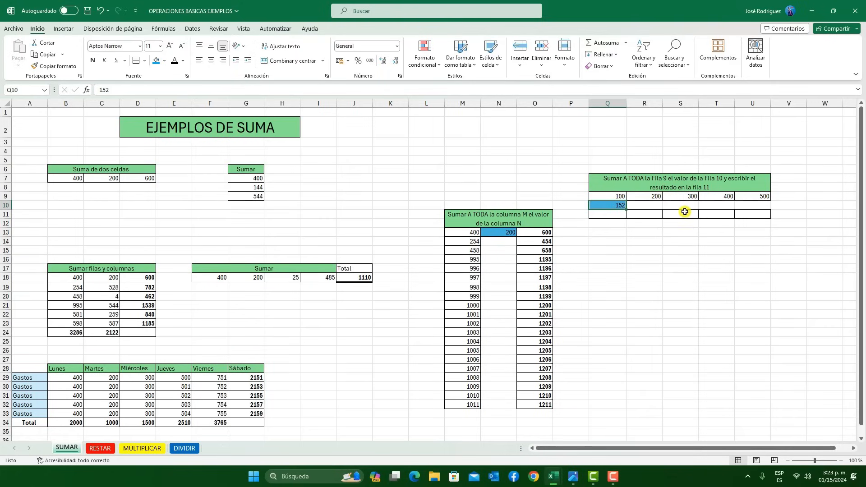
left_click(618, 219)
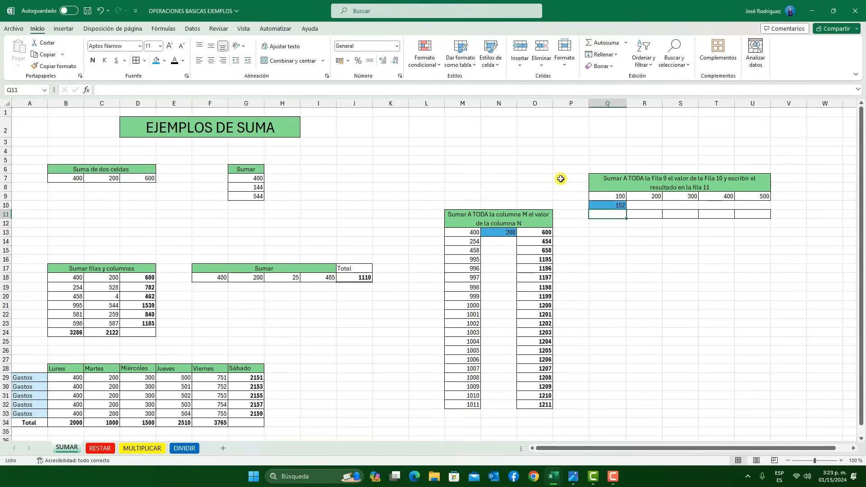
type("=")
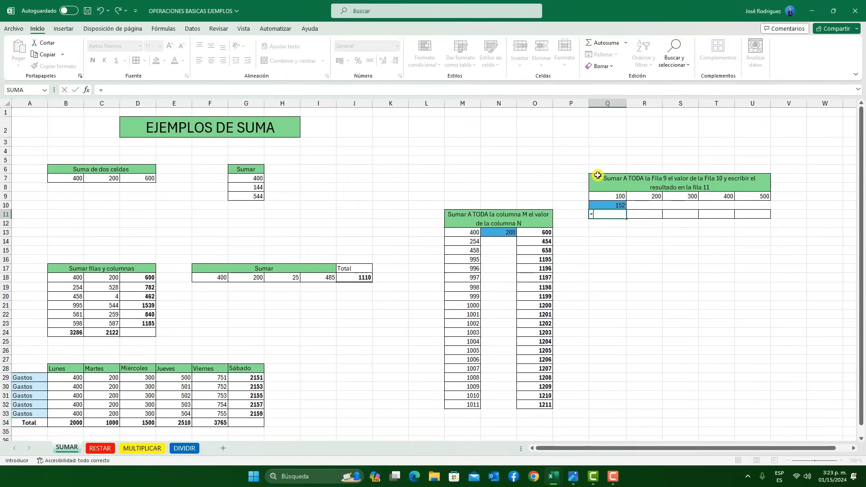
type("S")
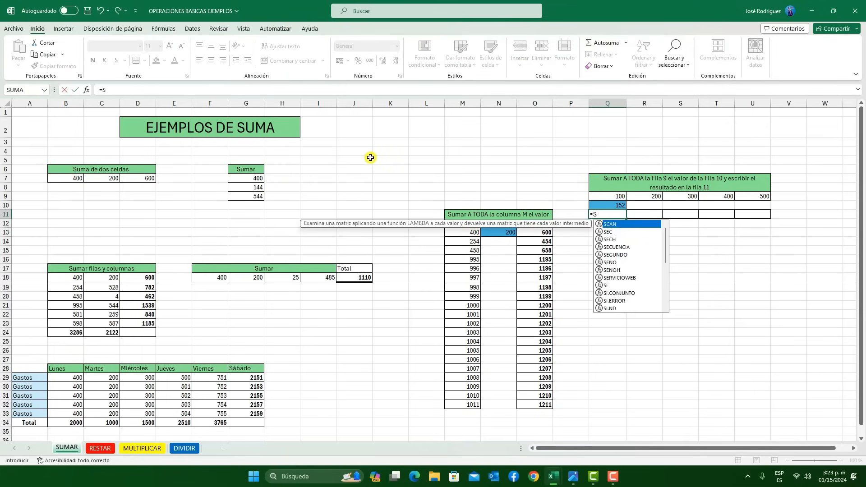
type("UM")
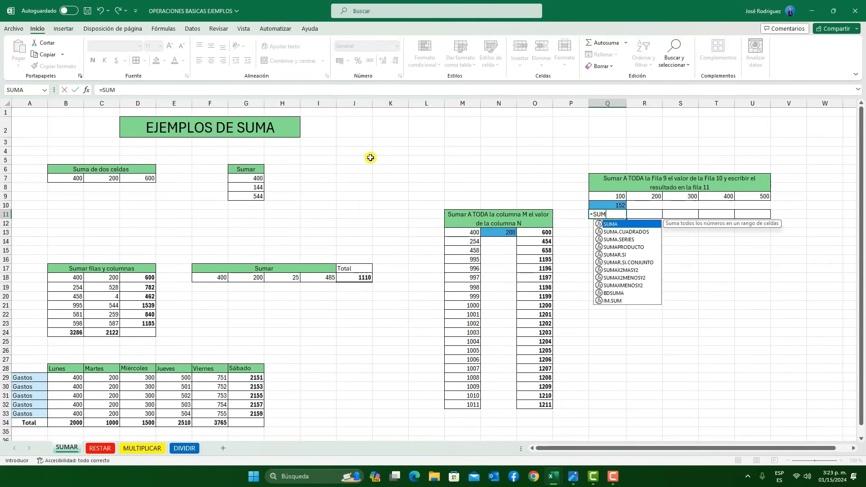
double_click(611, 223)
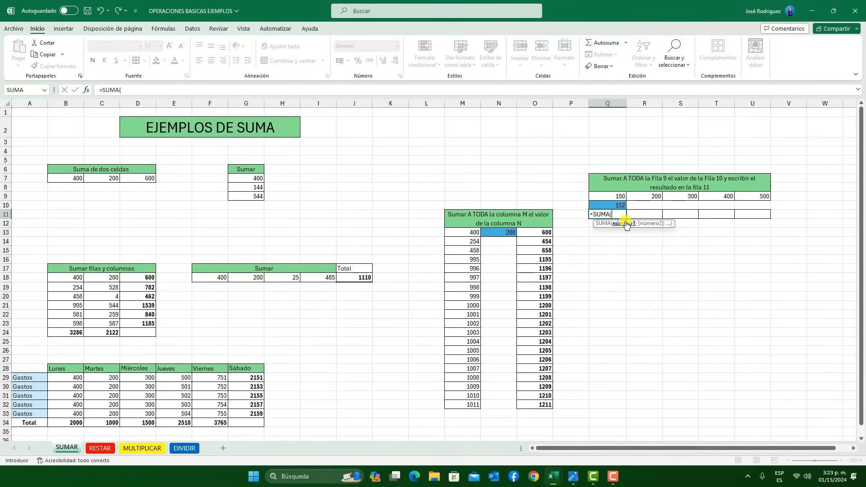
left_click(614, 199)
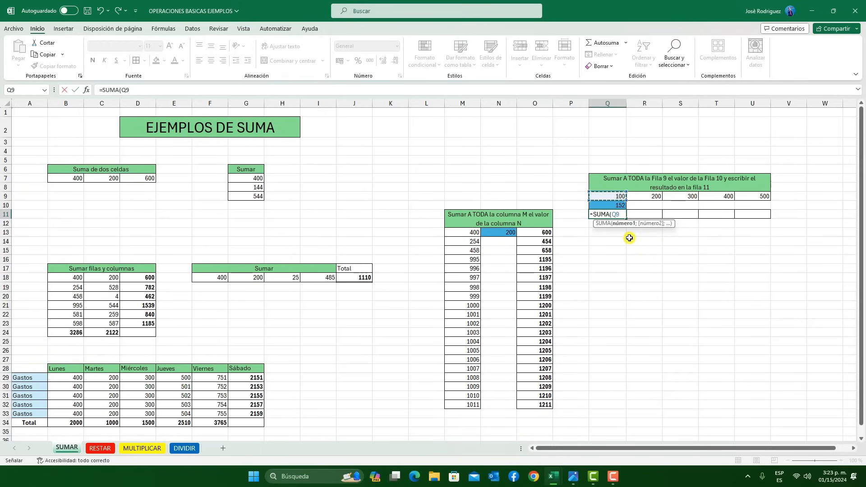
type(";")
left_click(616, 206)
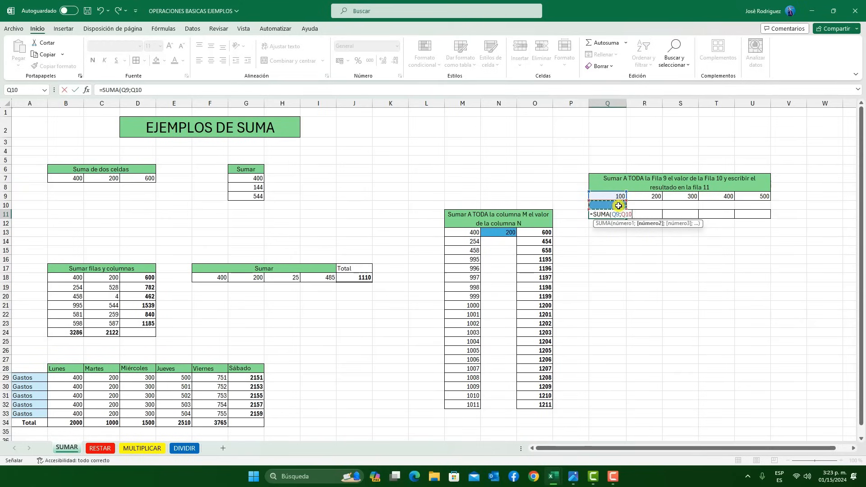
type(")")
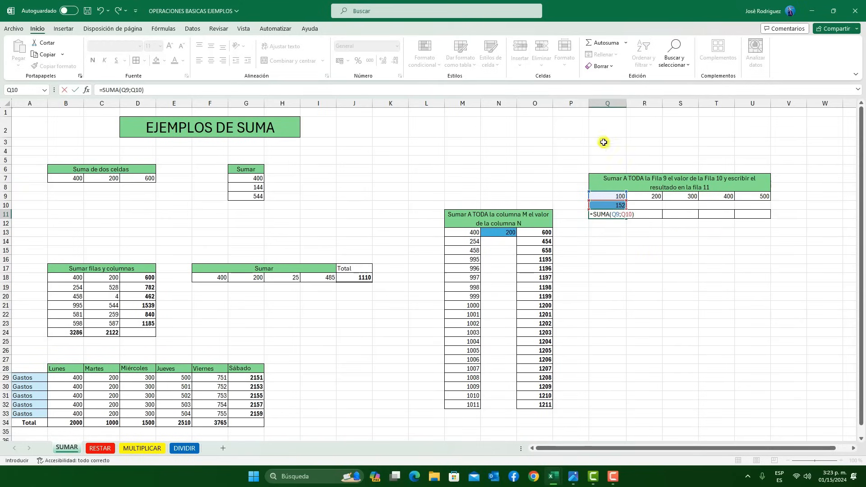
left_click(621, 214)
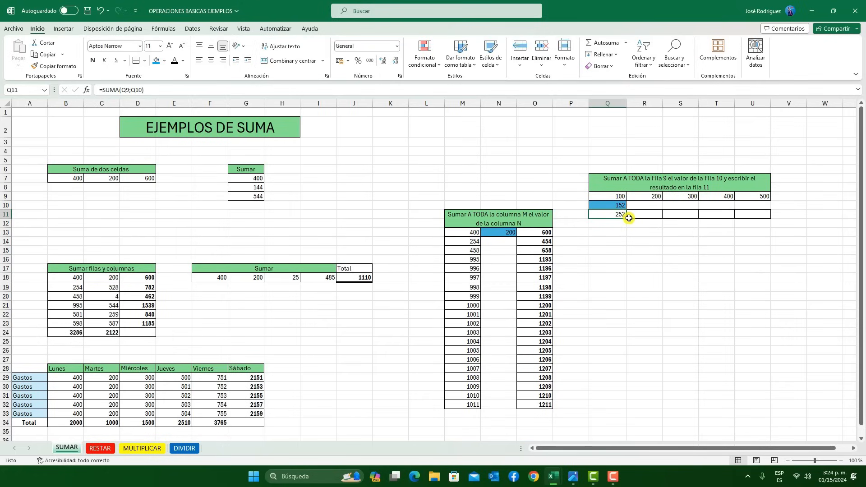
left_click_drag(628, 220, 767, 217)
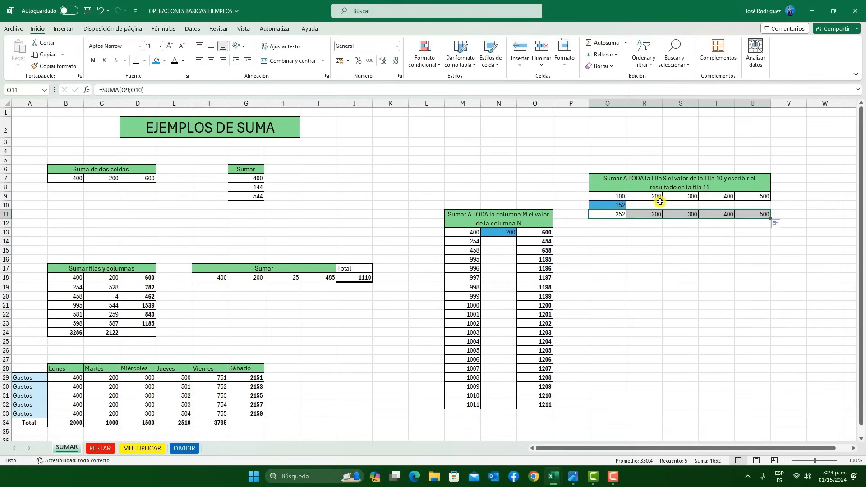
Fix the column of the second reference in Q11 to make =SUMA(Q9;$Q10), and fill it across to U11
left_click(621, 216)
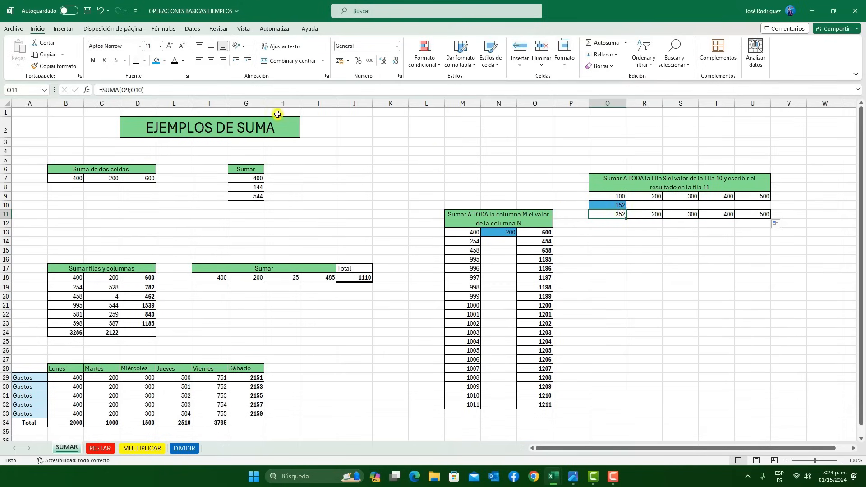
left_click(140, 90)
type("$")
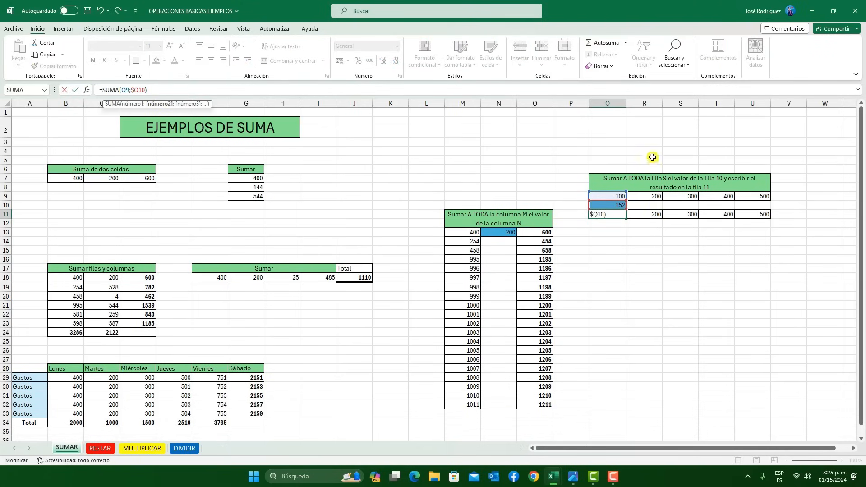
left_click(75, 90)
left_click_drag(628, 220, 768, 216)
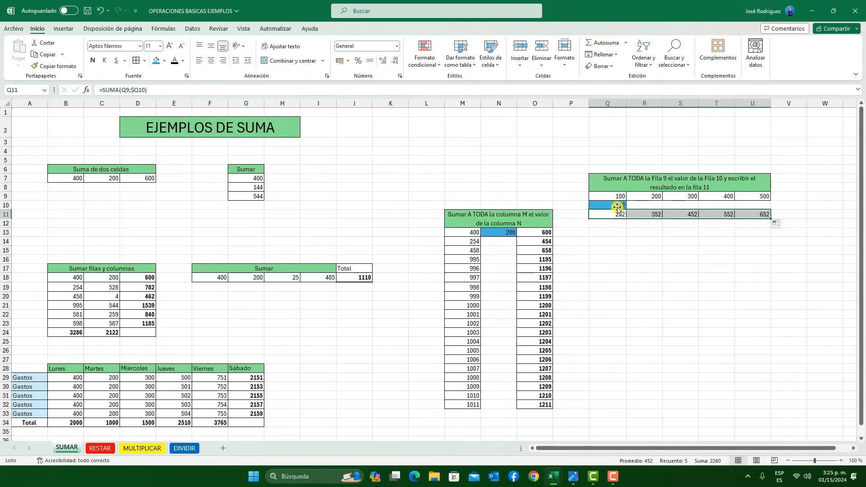
left_click(720, 215)
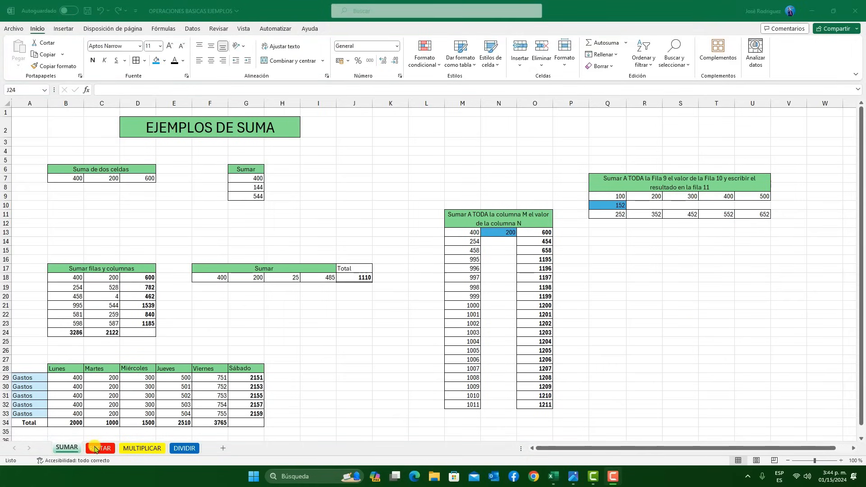
On the RESTAR sheet, enter the subtraction formula =B7-C7 in cell D7
left_click(96, 449)
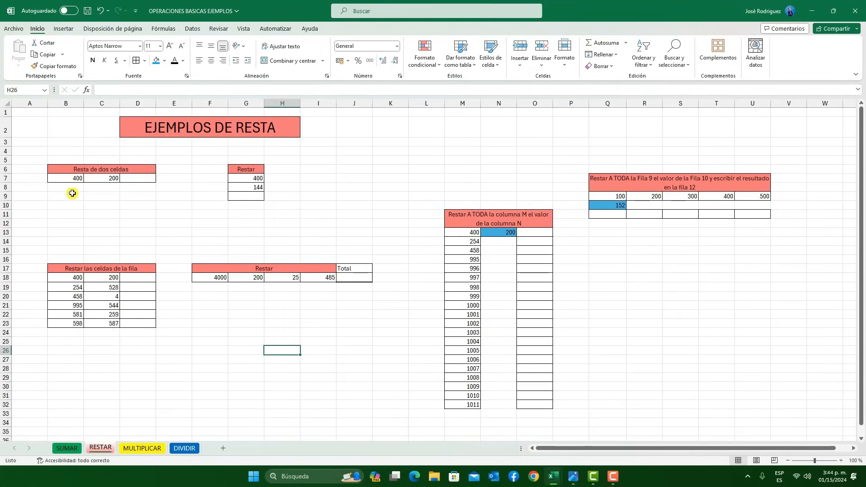
left_click(136, 179)
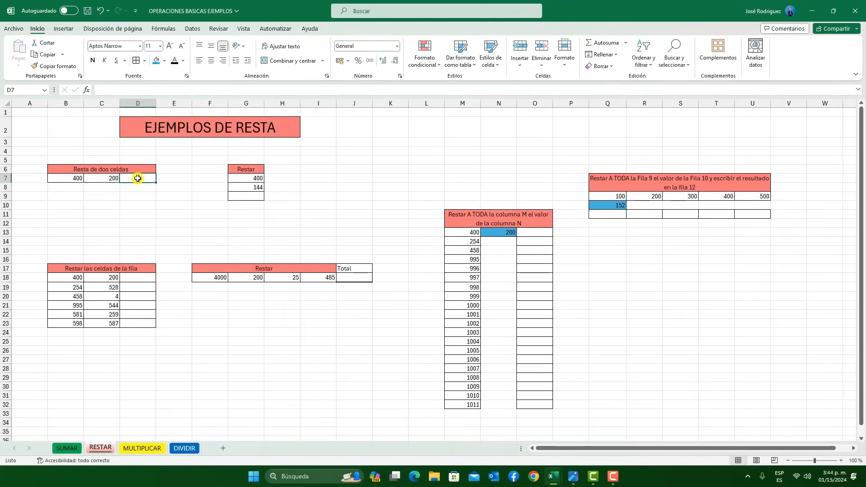
type("=")
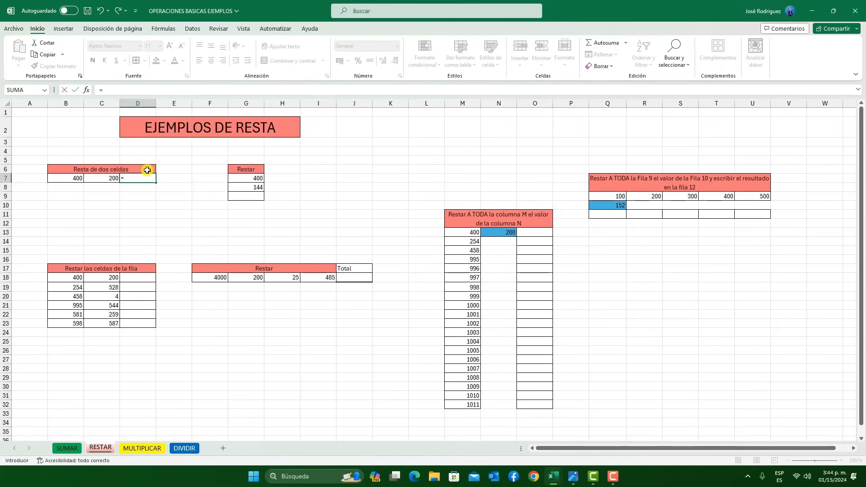
left_click(75, 182)
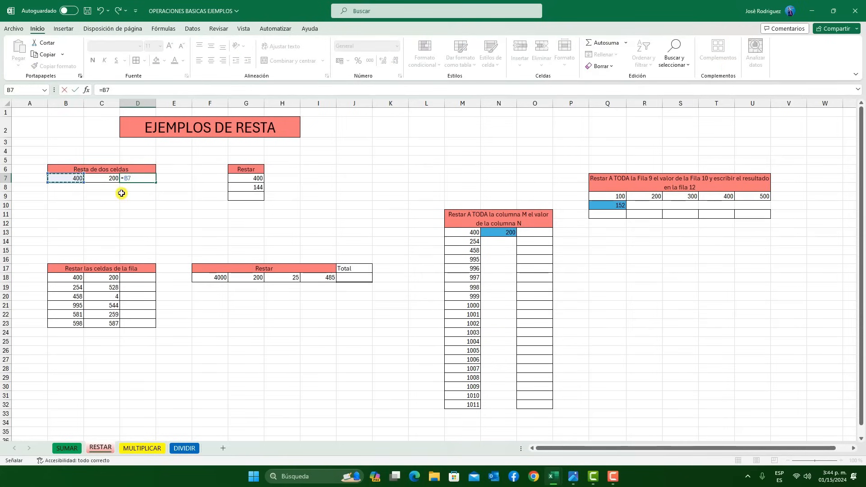
type("_")
key("BackSpace")
left_click(114, 179)
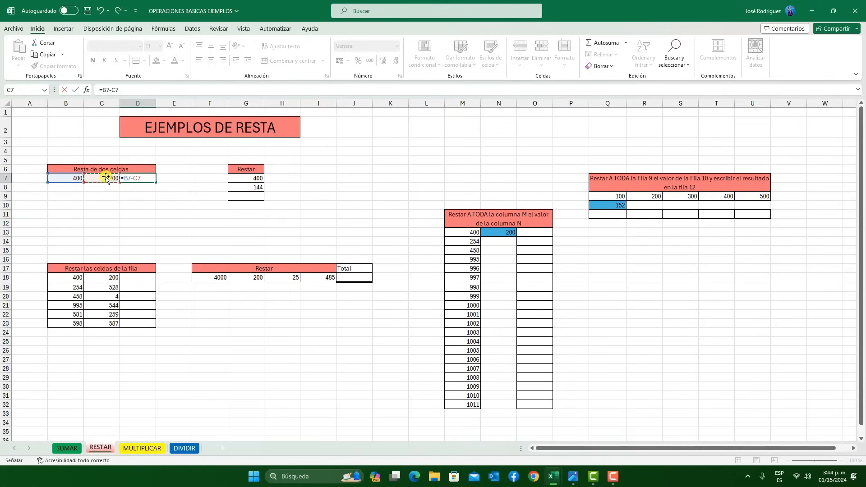
left_click(74, 89)
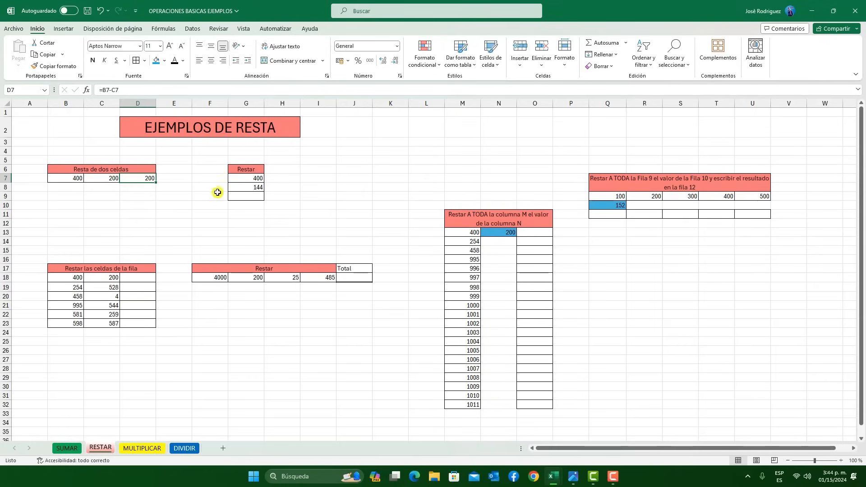
Subtract the two vertically stacked values by entering =G7-G8 in cell G9
left_click(251, 196)
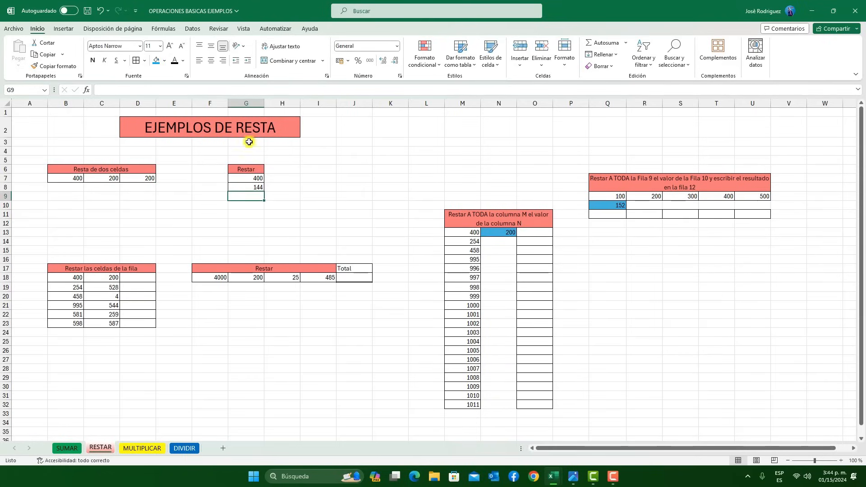
type("=")
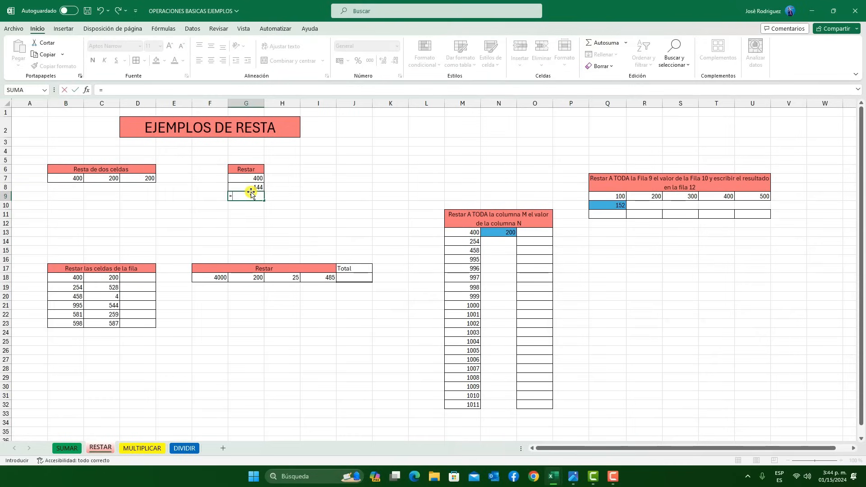
left_click(254, 178)
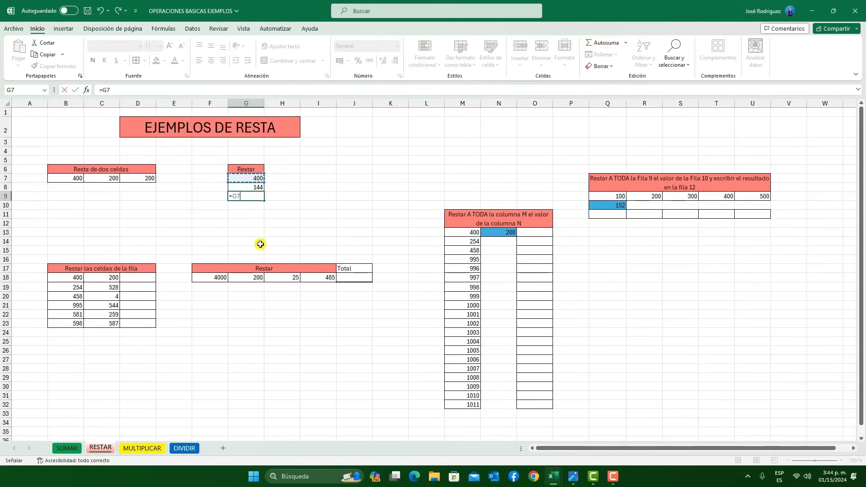
left_click(256, 187)
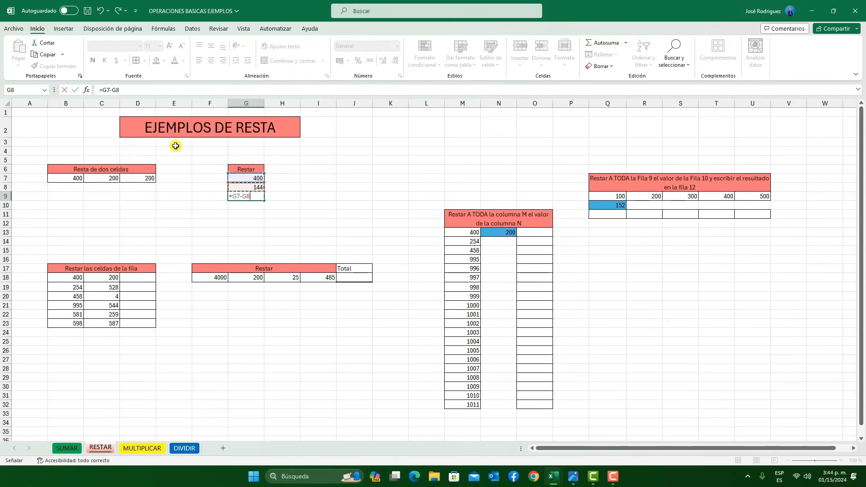
left_click(75, 90)
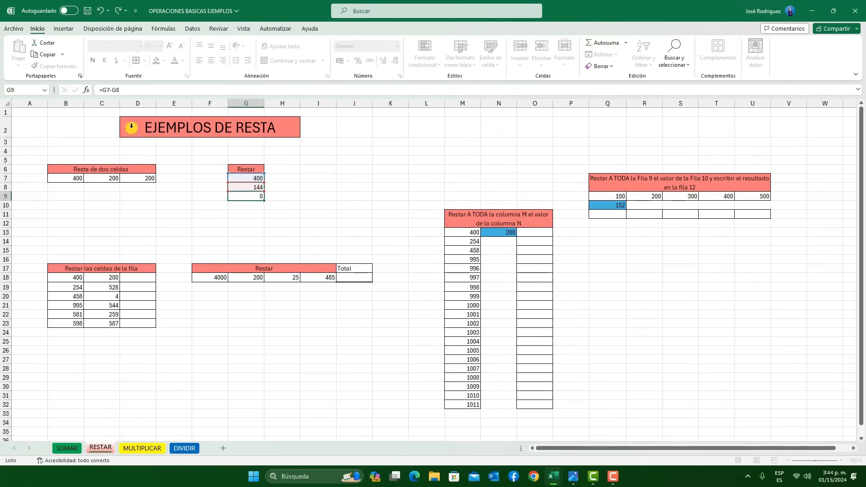
left_click(316, 231)
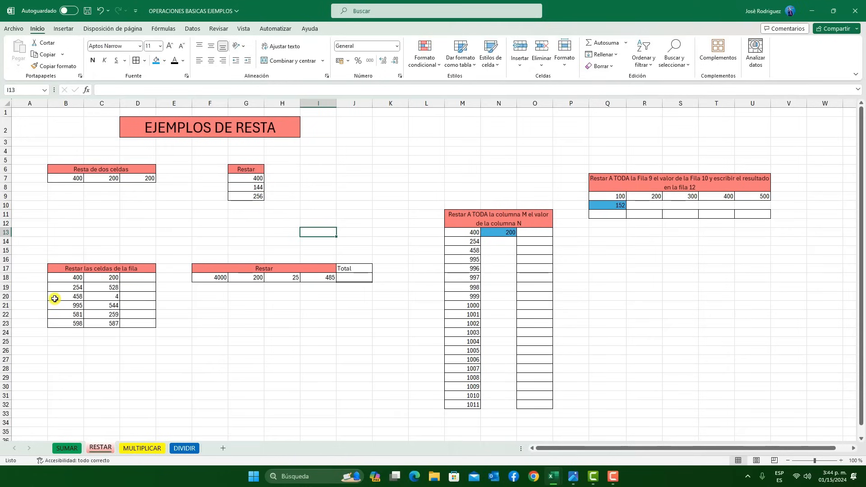
Enter =B18-C18 in cell D18 and fill the subtraction formula down to D23
left_click(142, 280)
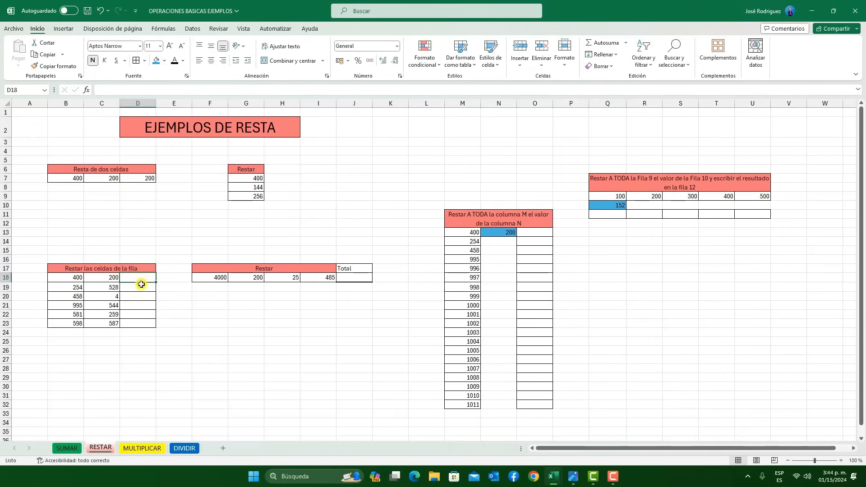
type("=")
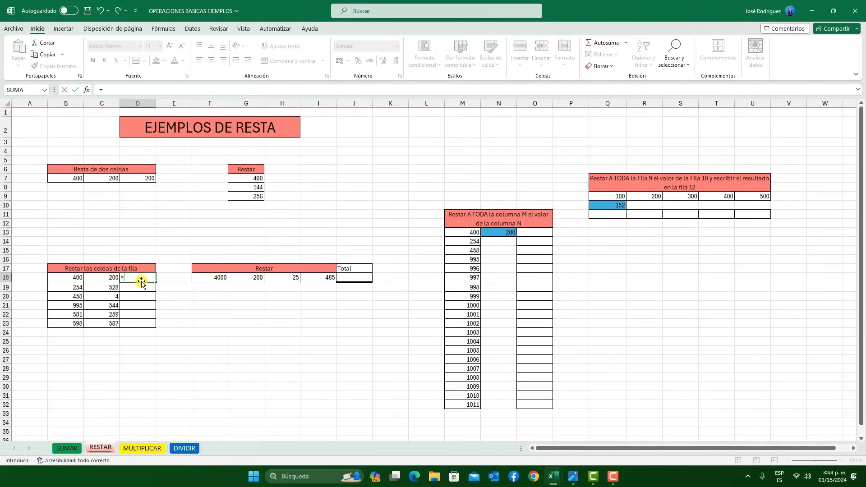
left_click(77, 277)
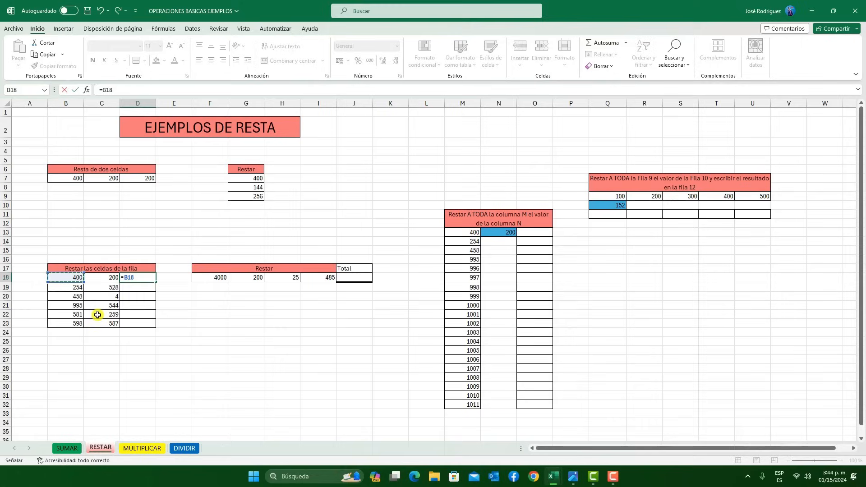
type("-")
left_click(106, 281)
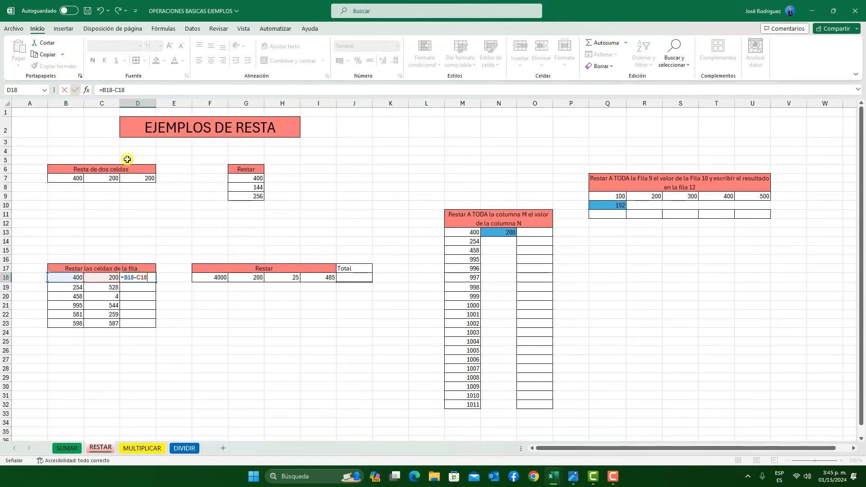
left_click(75, 89)
left_click_drag(155, 282, 156, 327)
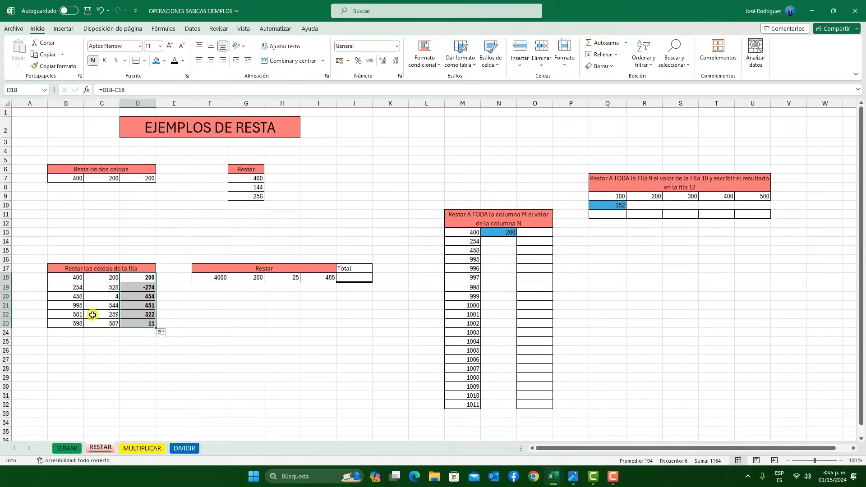
left_click(311, 324)
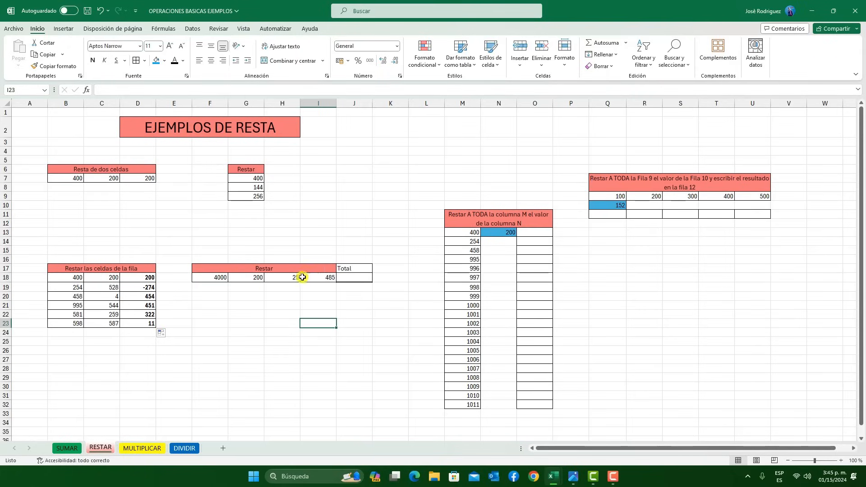
Subtract the row's four values in the Total cell J18 with =F18-G18-H18-I18, and check the formula's references
left_click(359, 280)
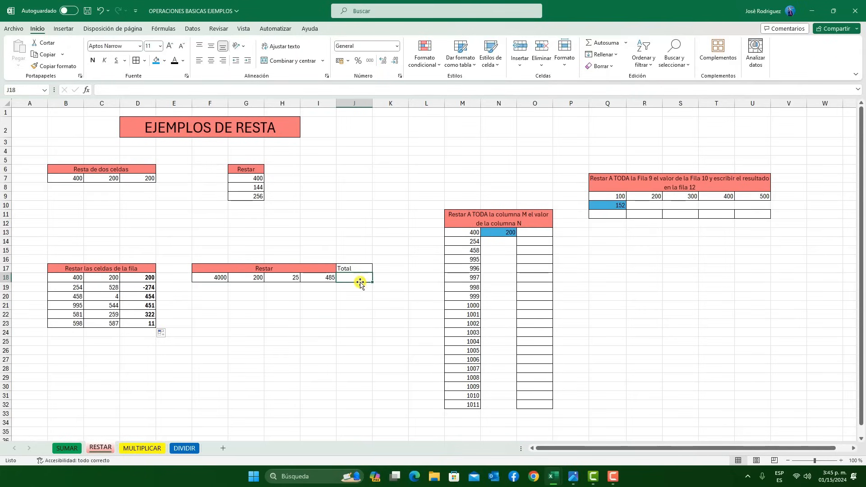
type("=")
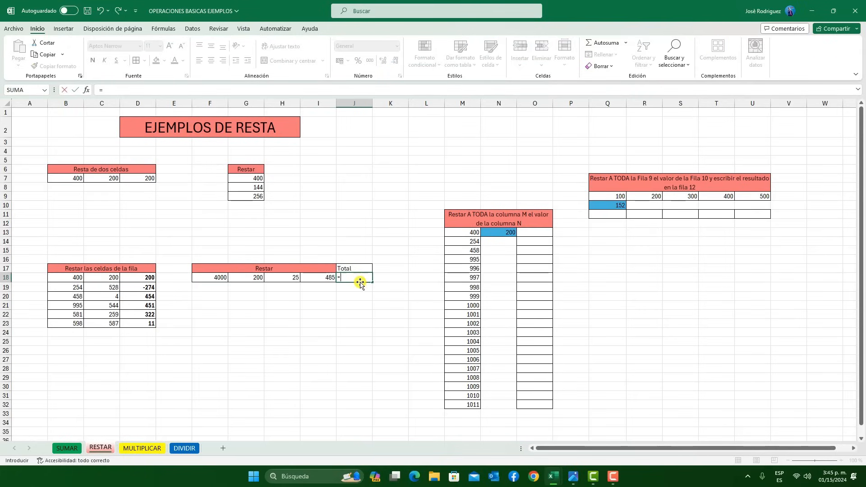
left_click(217, 280)
type("-")
left_click(258, 277)
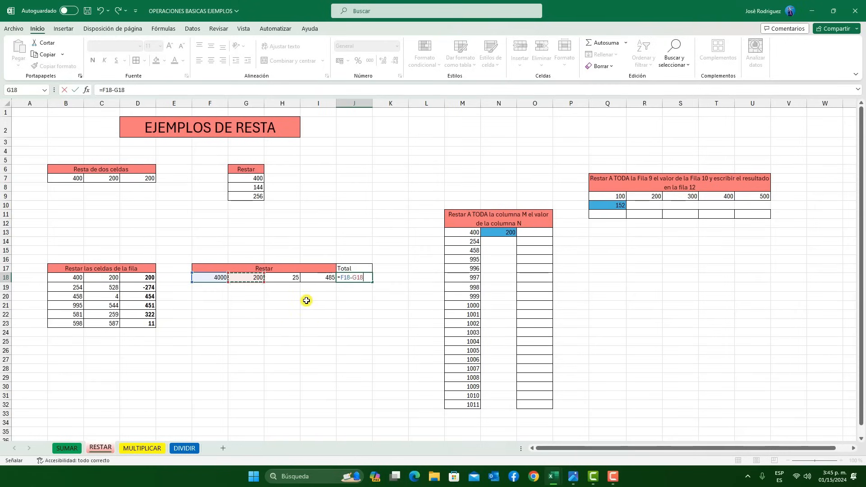
type("-")
left_click(287, 278)
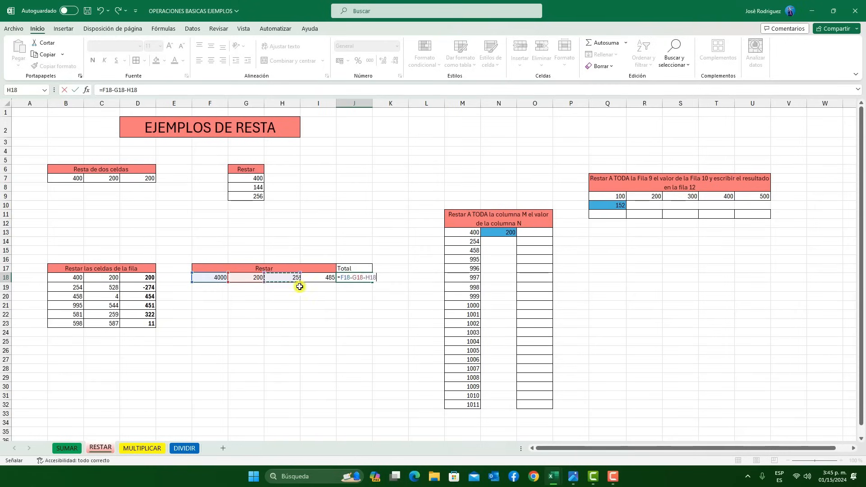
left_click(320, 276)
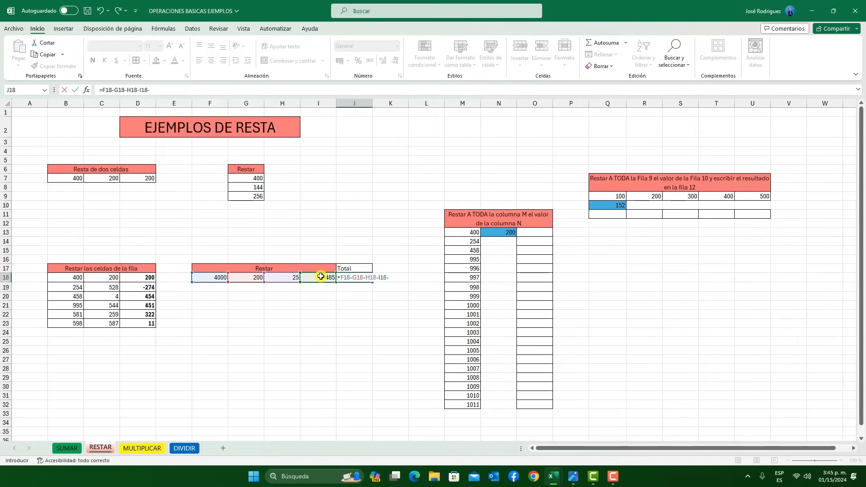
key("Return")
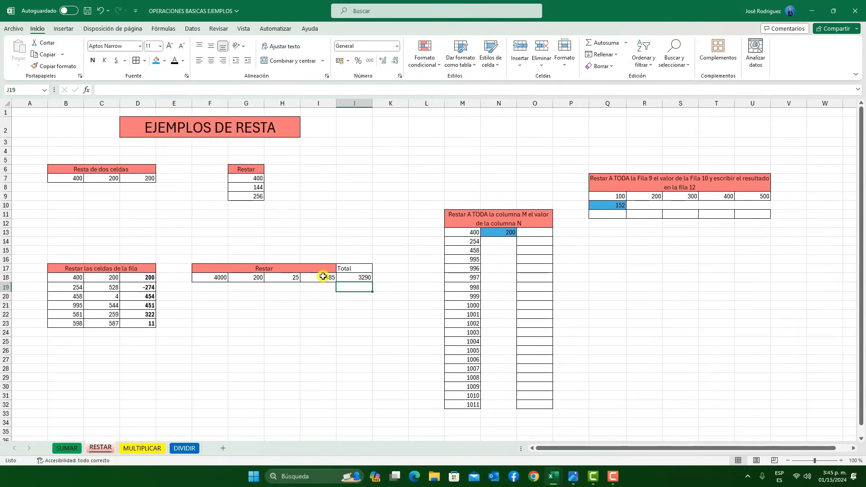
left_click(362, 279)
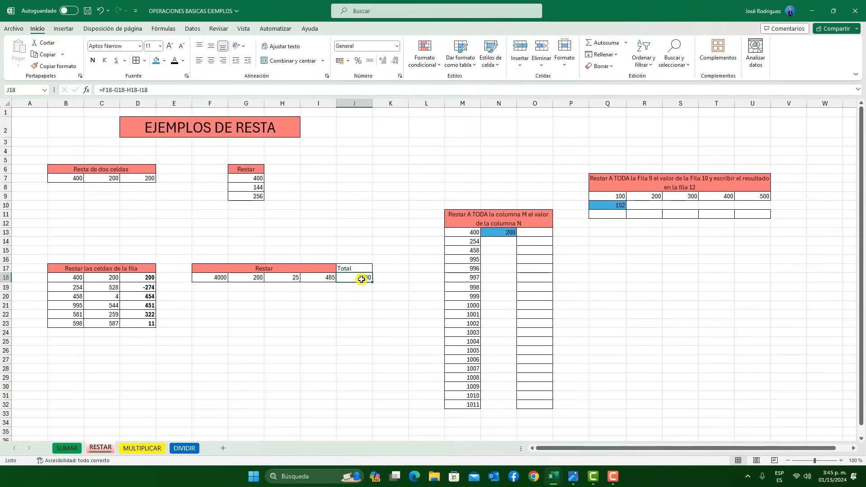
double_click(362, 280)
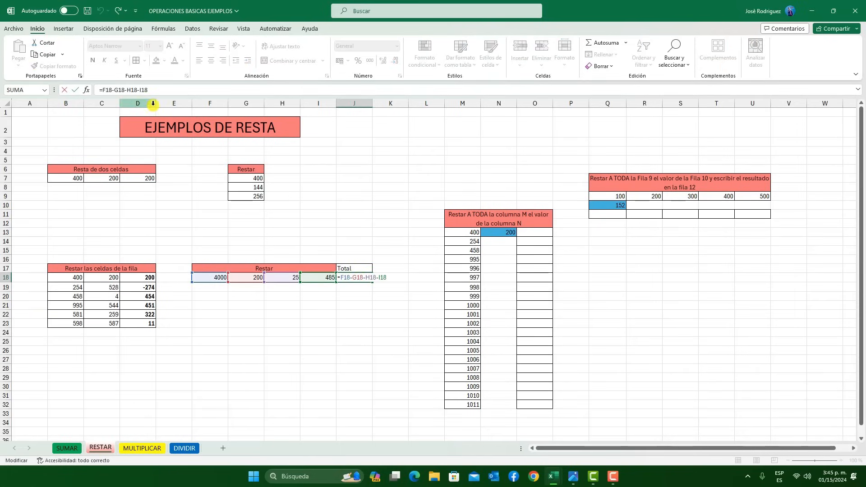
left_click(75, 89)
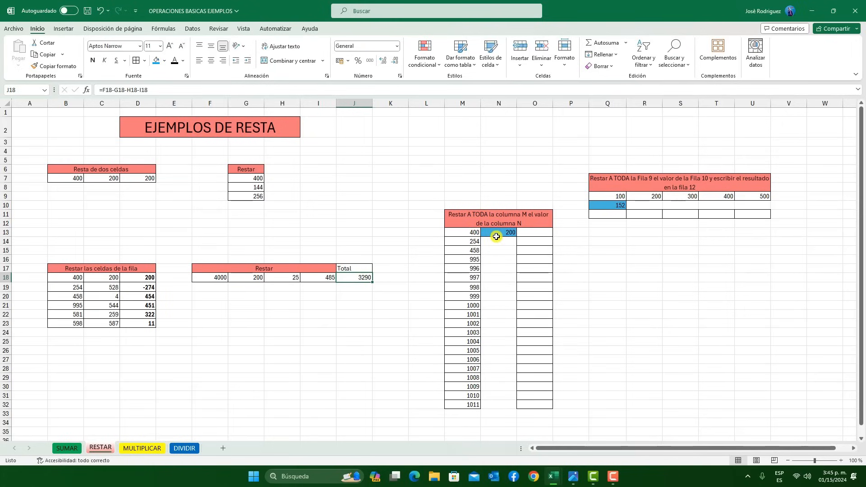
Build the subtraction formula =M13-N13 in cell O13, the first result cell of the column table
left_click(525, 233)
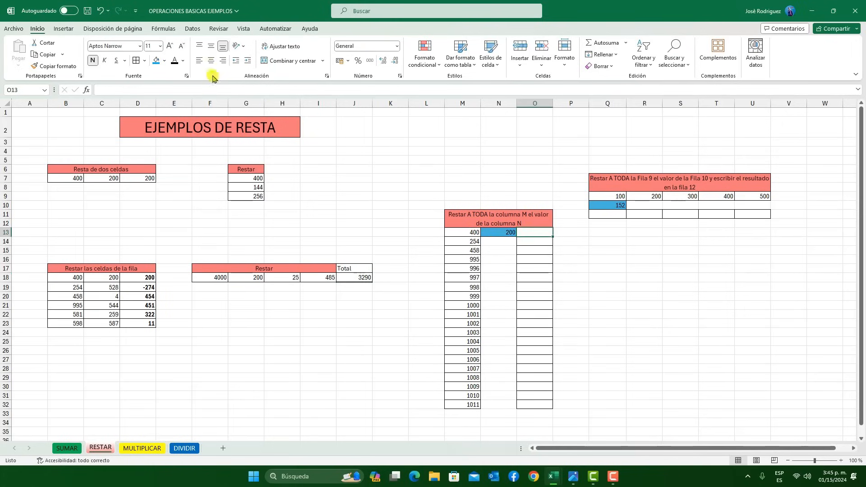
left_click(228, 90)
type("=")
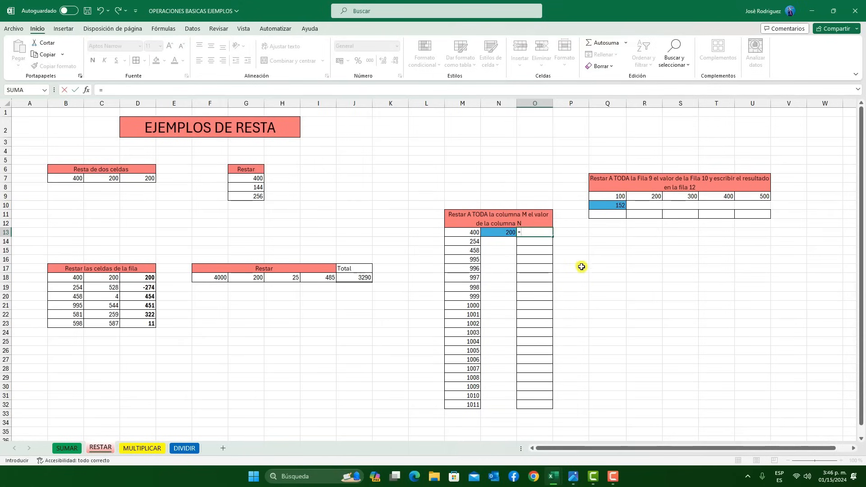
left_click(473, 232)
type("-")
left_click(513, 234)
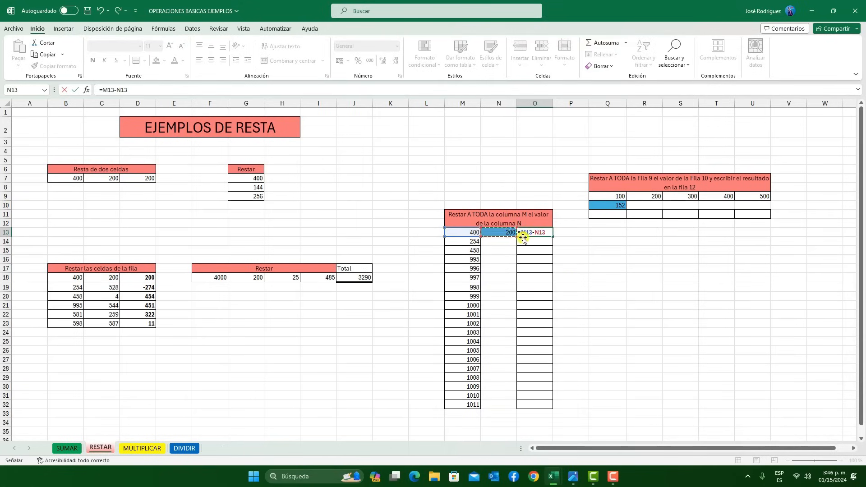
Fix the row of the second reference in O13 to make =M13-N$13, and fill the formula down to O32
left_click(543, 231)
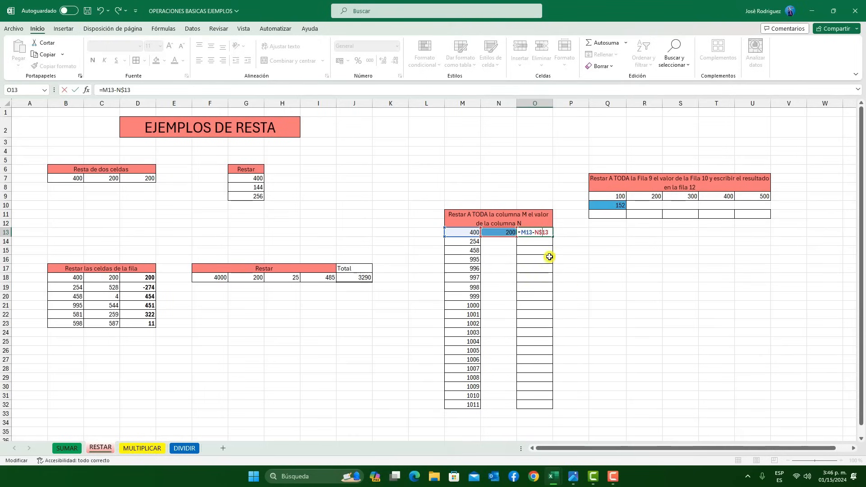
left_click(549, 233)
key("ctrl+Return")
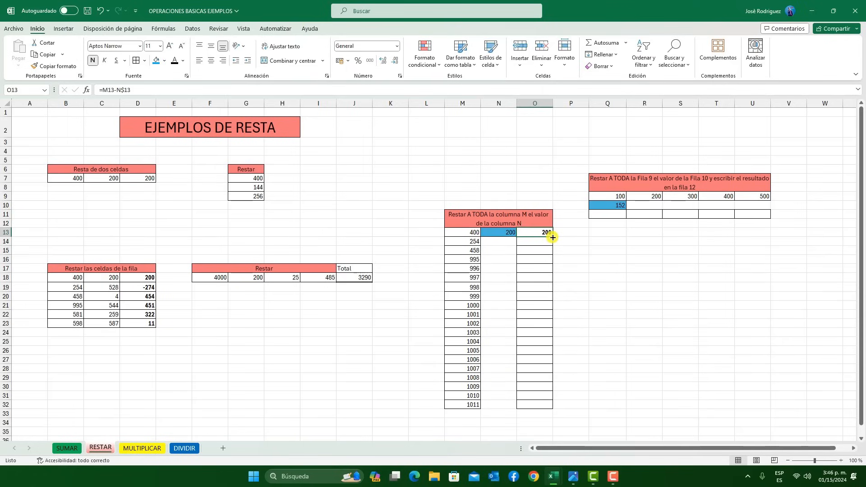
double_click(553, 238)
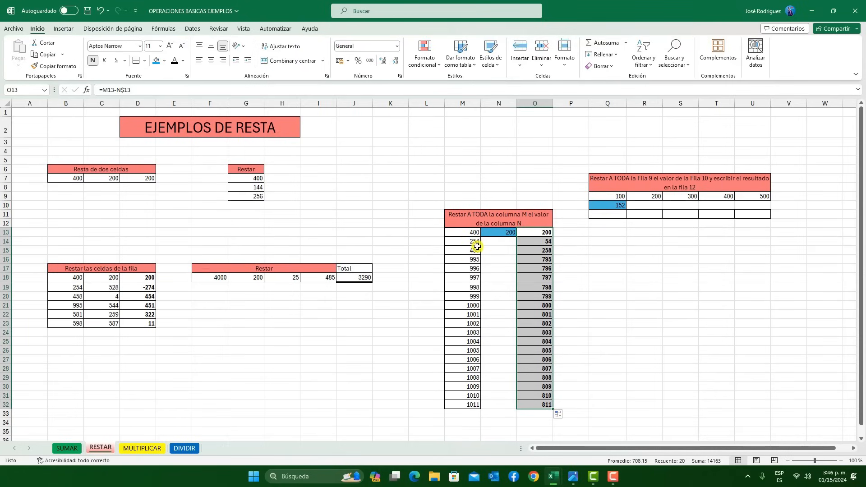
left_click(547, 305)
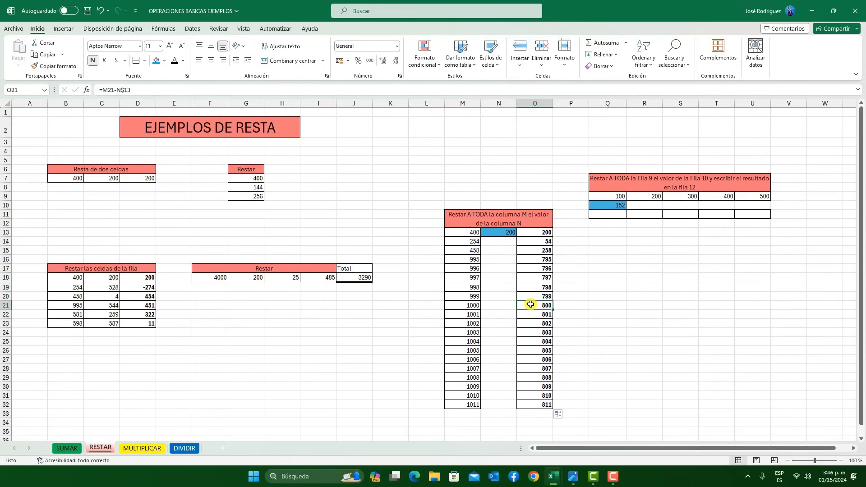
double_click(535, 305)
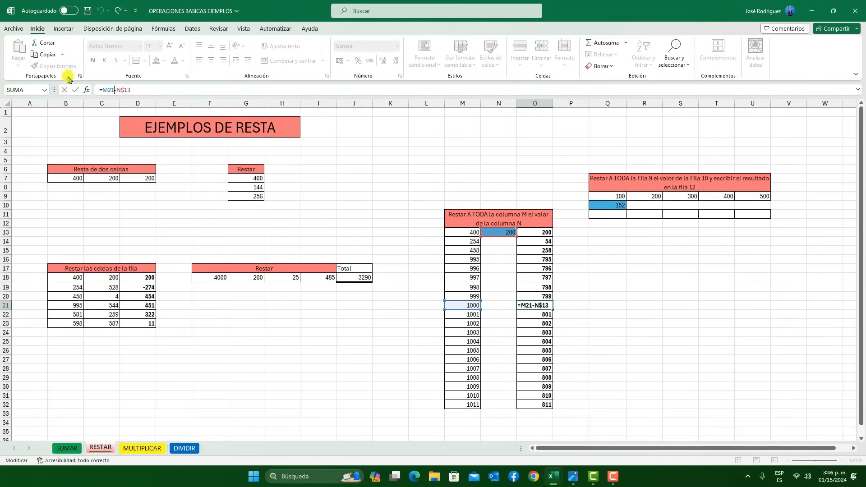
left_click(75, 89)
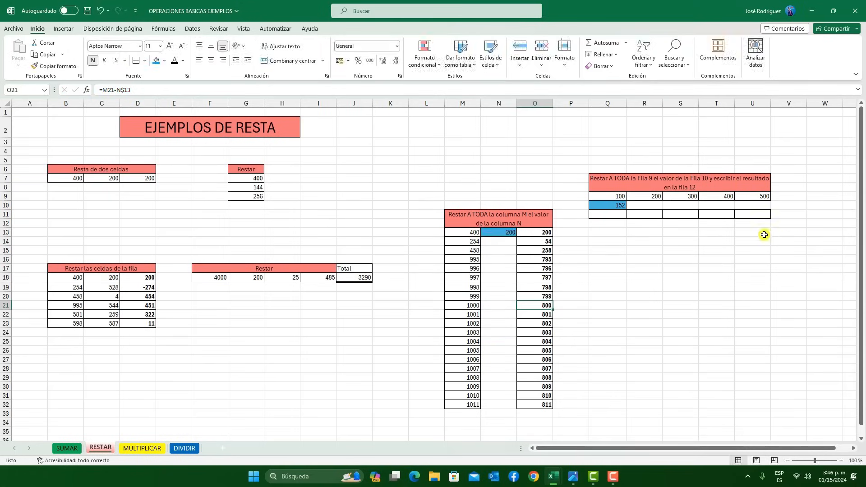
Enter =Q9-$Q10 in cell Q11 with the second reference's column fixed, and fill it across to U11
left_click(606, 215)
type("=")
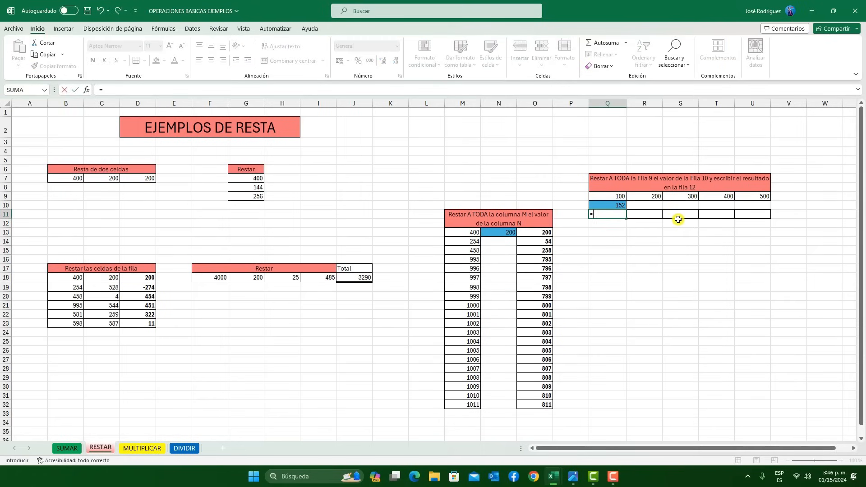
left_click(622, 195)
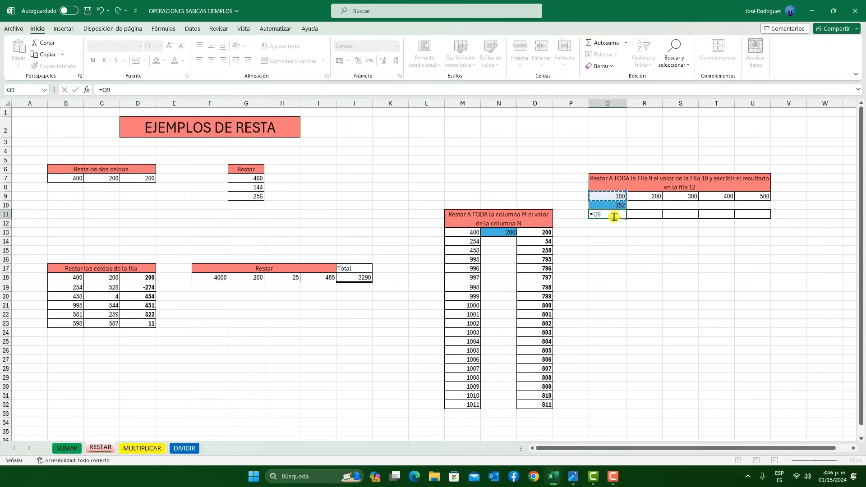
type("-")
left_click(613, 205)
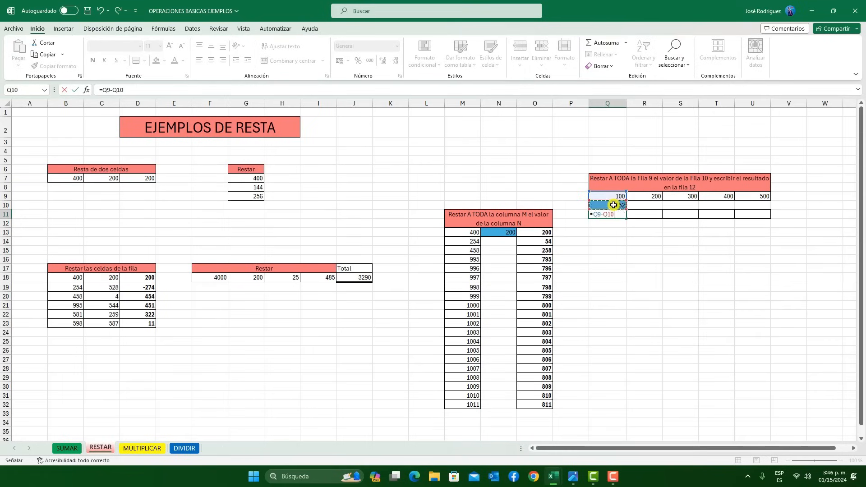
left_click(115, 91)
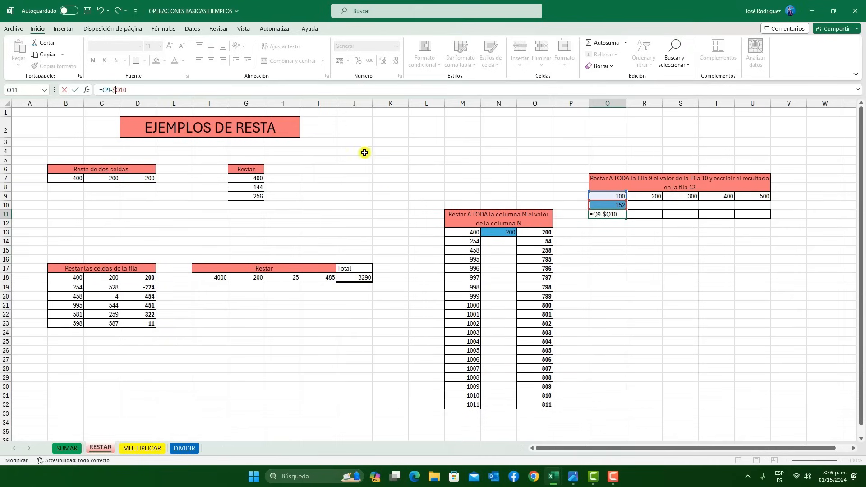
left_click(74, 90)
left_click_drag(628, 220, 763, 219)
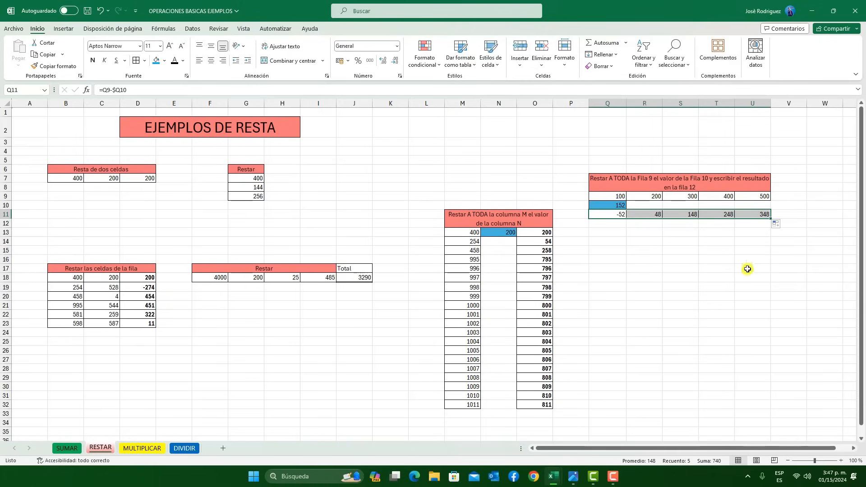
left_click(591, 333)
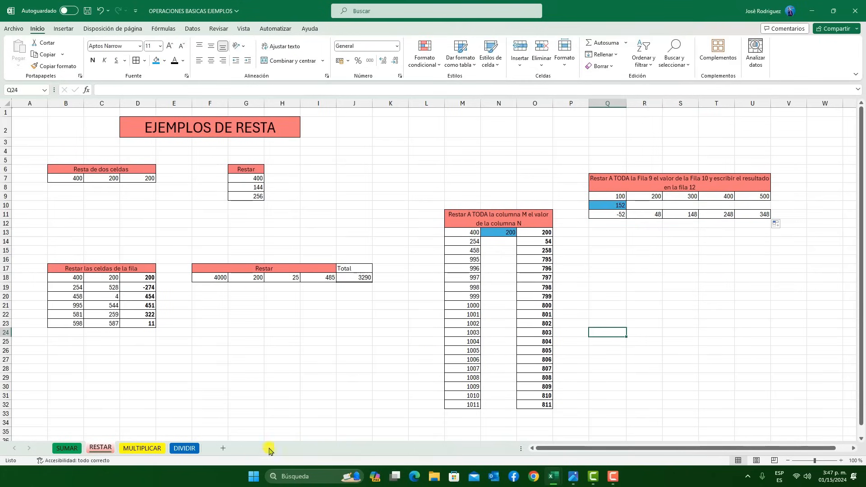
On the MULTIPLICAR sheet, multiply the two adjacent cells by entering =B7*C7 in cell D7
left_click(137, 448)
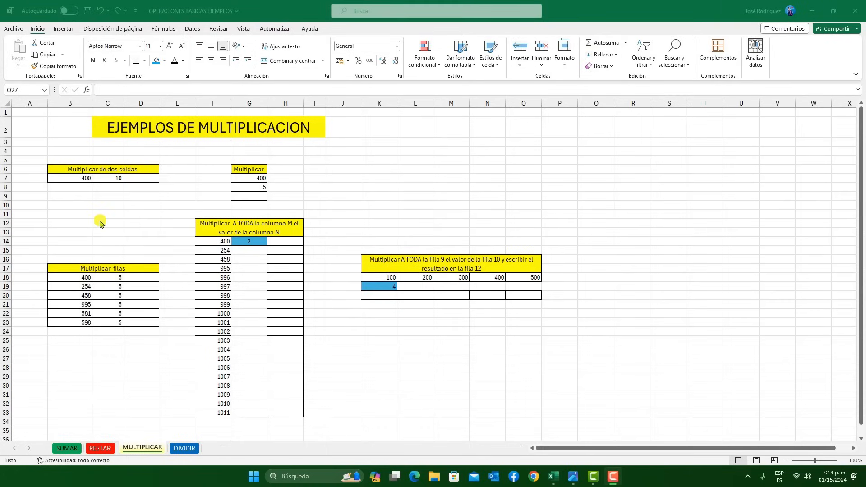
left_click(145, 180)
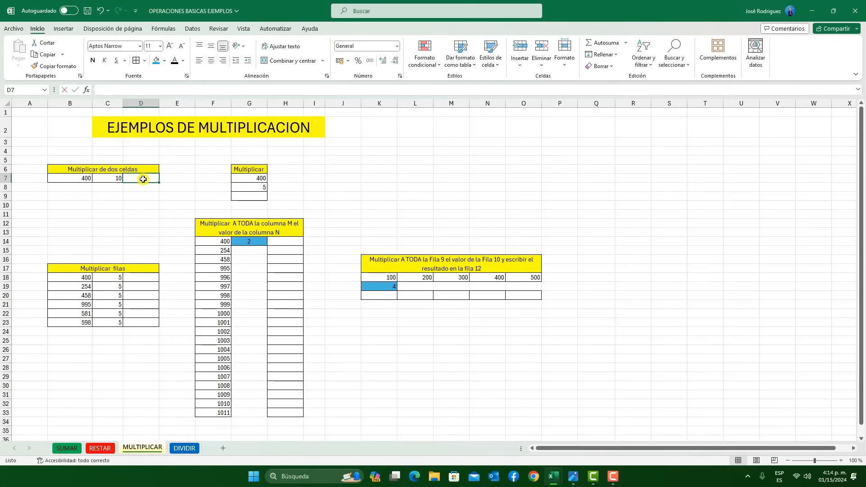
type("=")
left_click(88, 180)
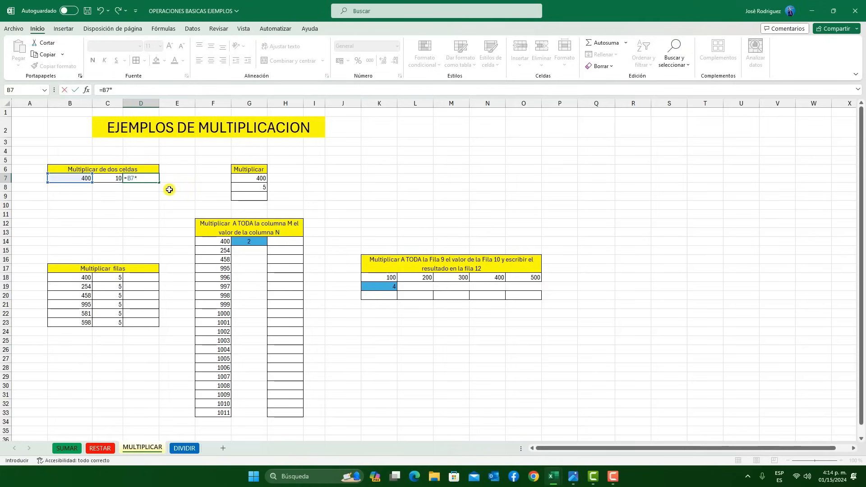
type("*")
left_click(113, 178)
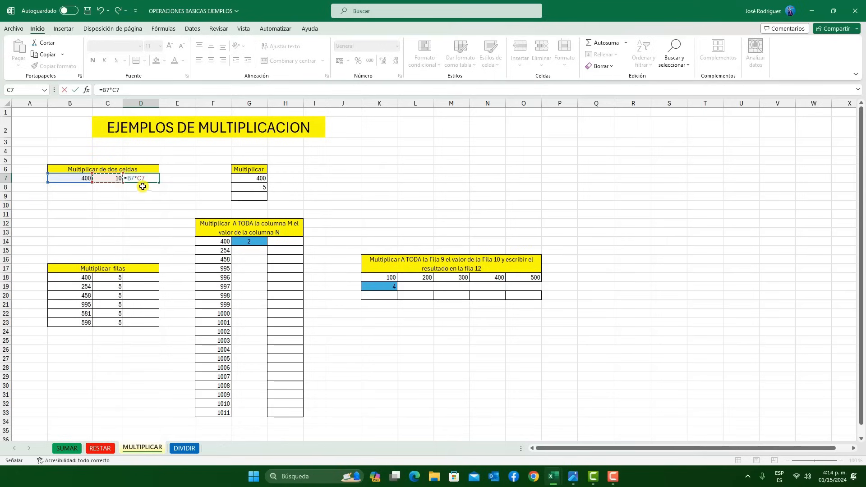
left_click(75, 91)
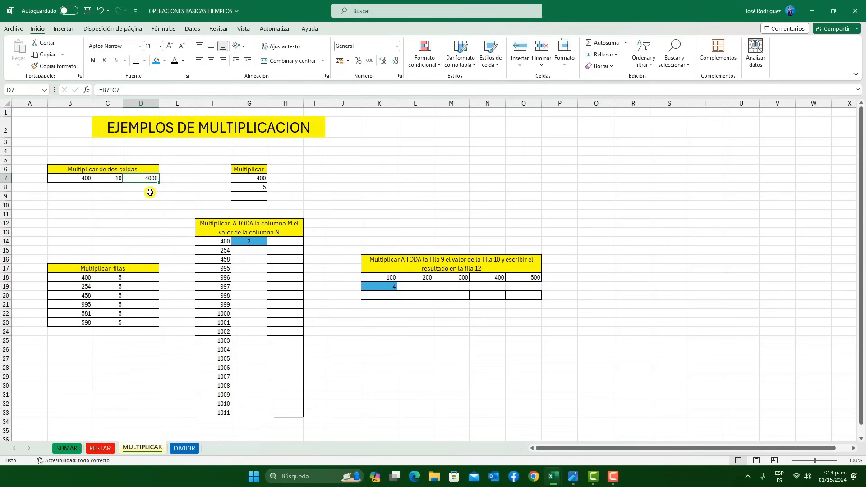
Enter =B18*C18 in cell D18 and fill the multiplication formula down to D23
left_click(145, 279)
type("=")
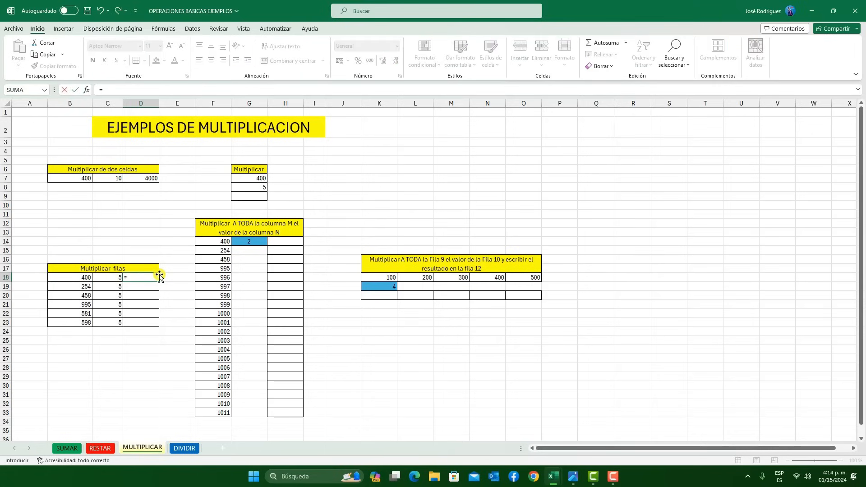
left_click(82, 277)
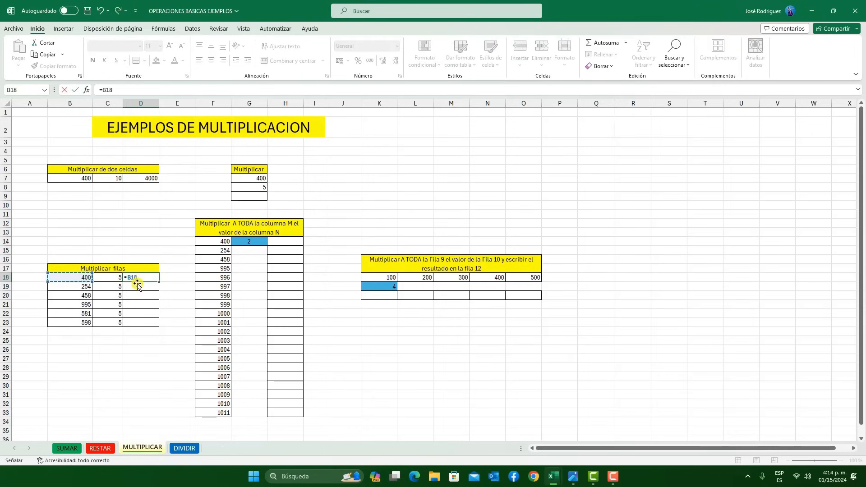
type("*")
left_click(106, 277)
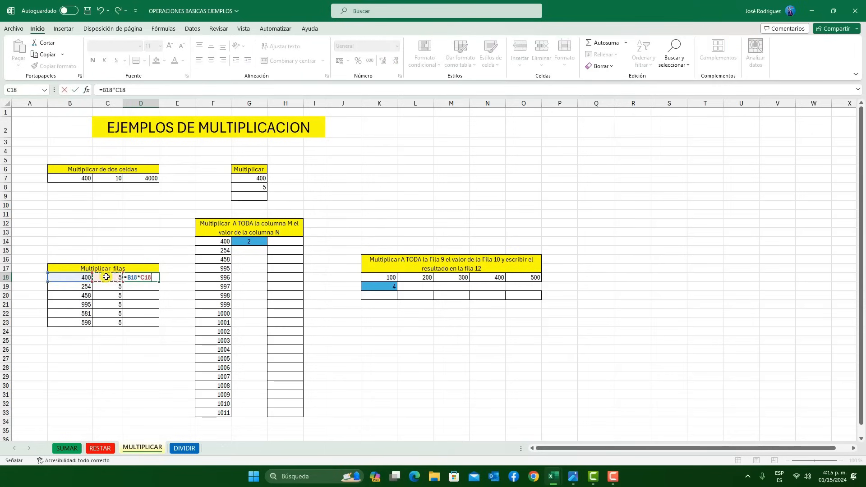
left_click(73, 92)
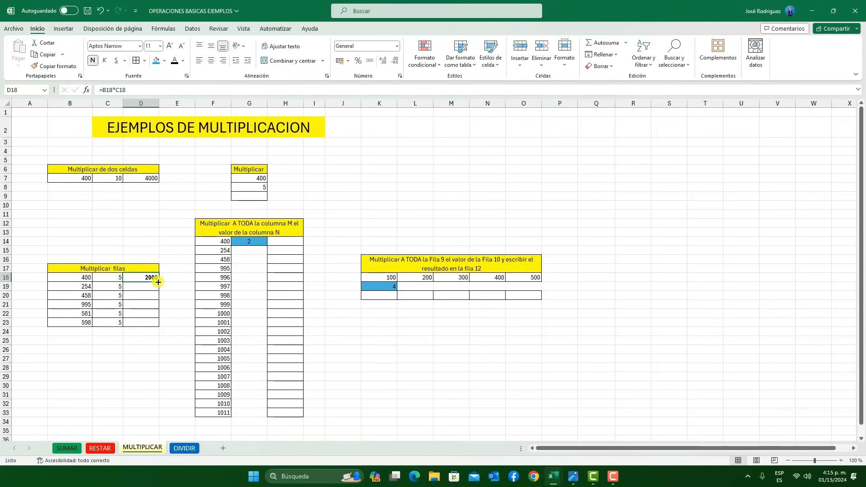
left_click_drag(159, 282, 155, 326)
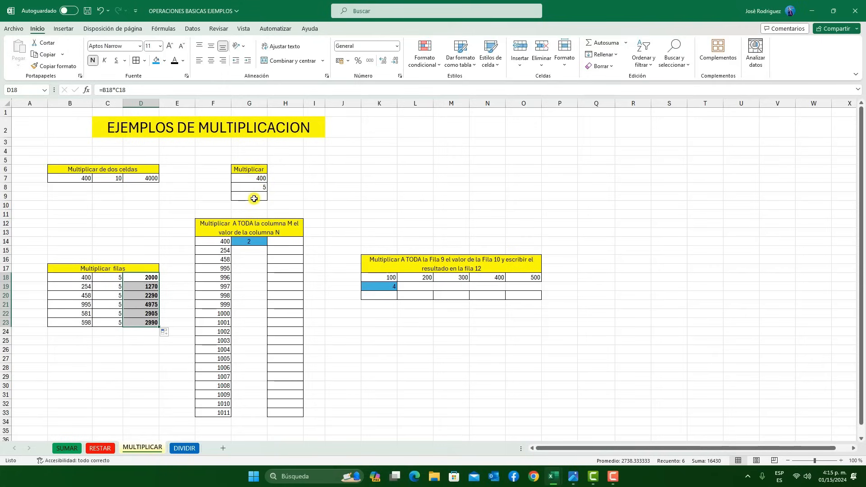
Multiply the two cells under the Multiplicar heading by entering =G7*G8 in cell G9
left_click(253, 195)
type("=")
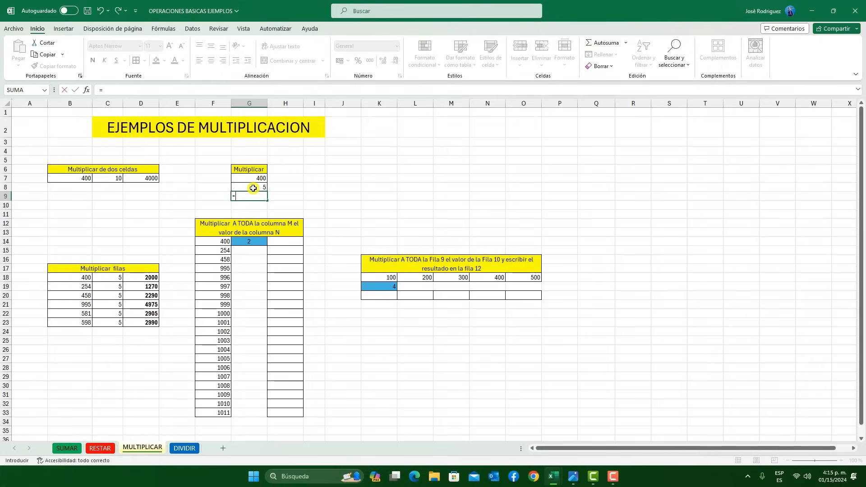
left_click(256, 178)
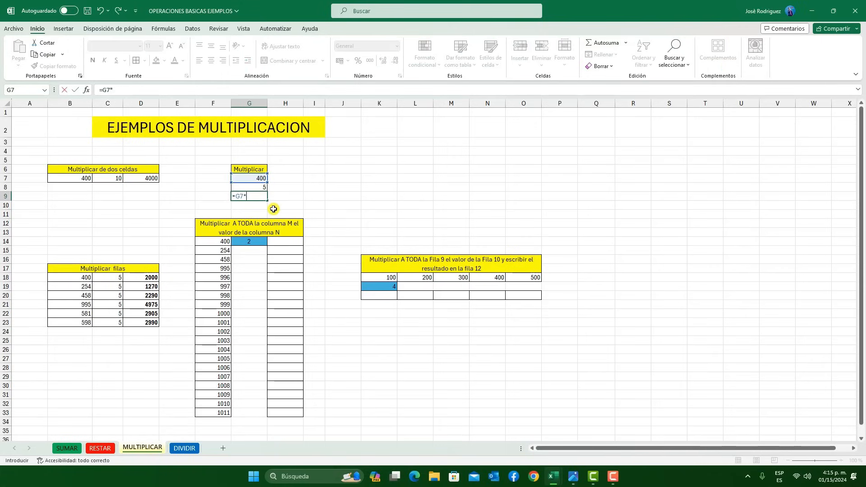
left_click(257, 188)
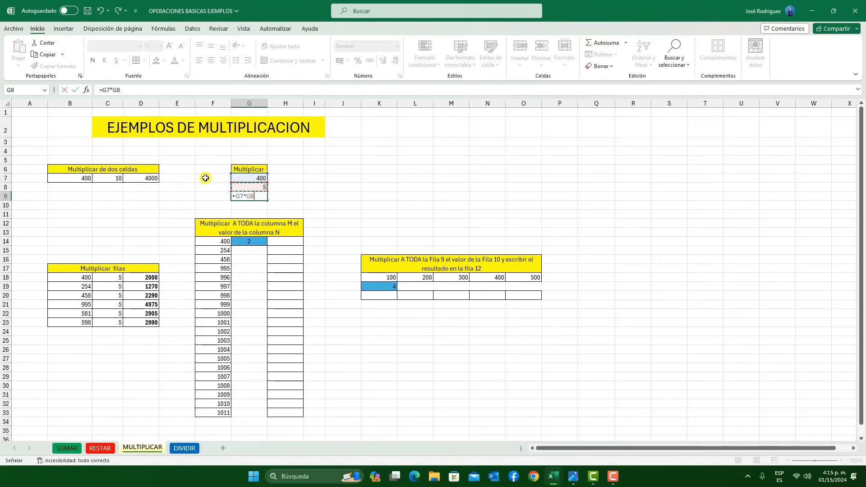
key("Return")
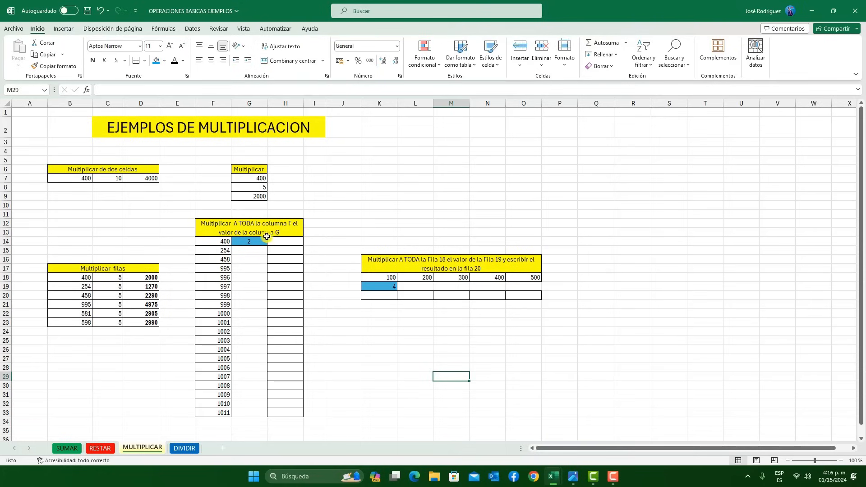
Enter =F14*G$14 in cell H14 with the second reference's row fixed, and fill the formula down to H33
left_click(222, 104)
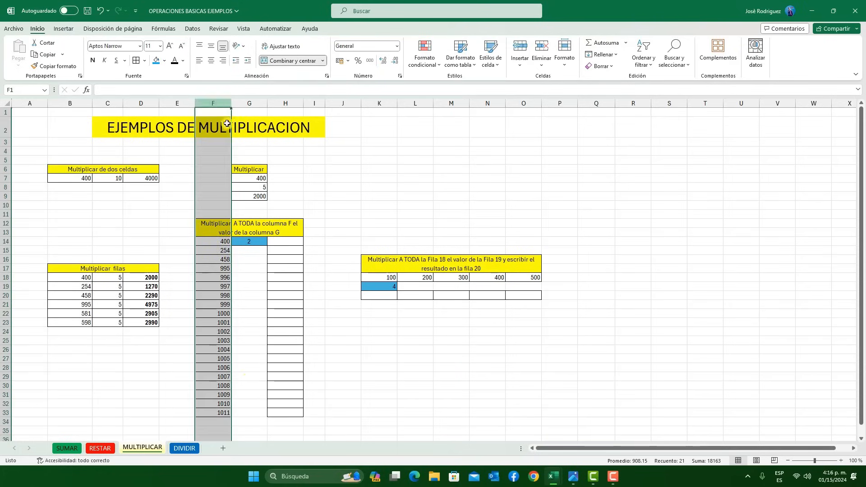
left_click_drag(231, 241, 258, 150)
left_click(280, 240)
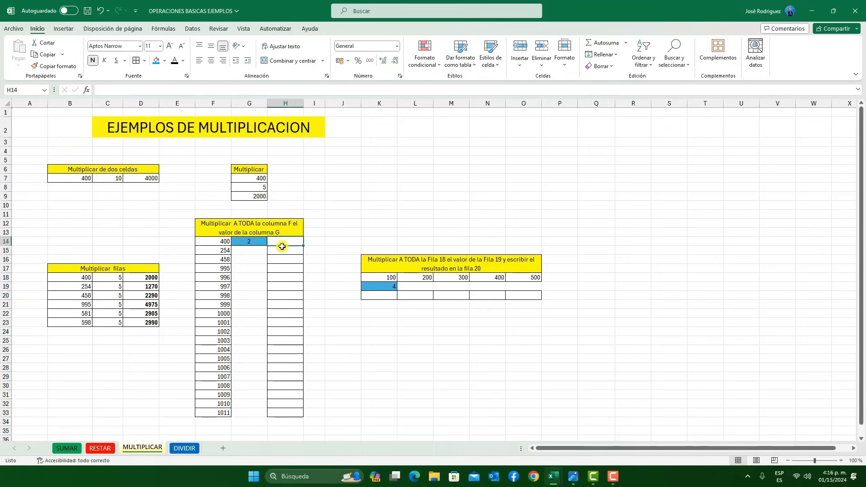
type("=")
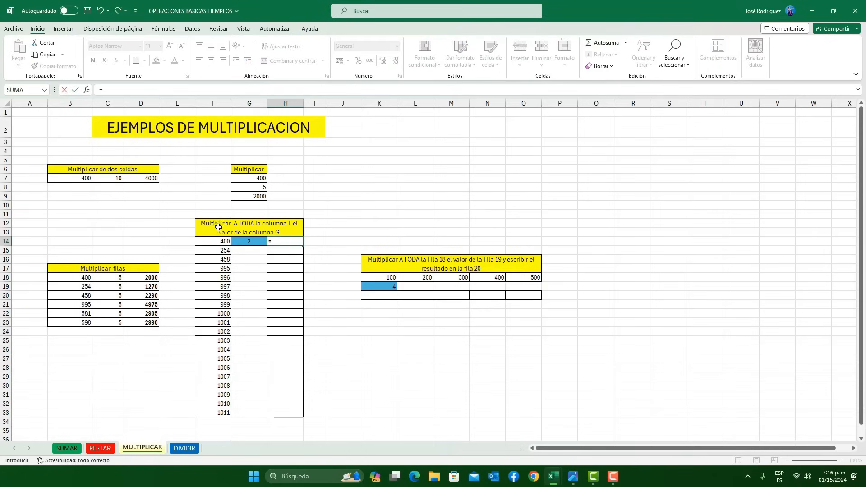
left_click(223, 242)
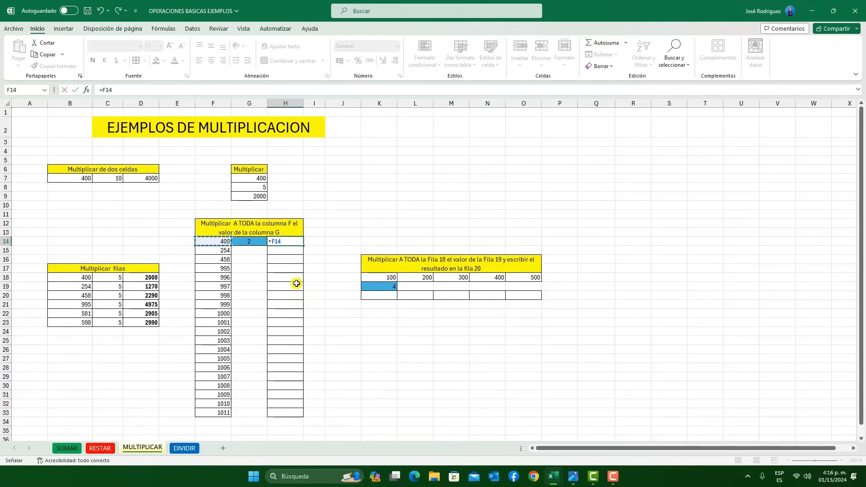
type("*")
left_click(254, 242)
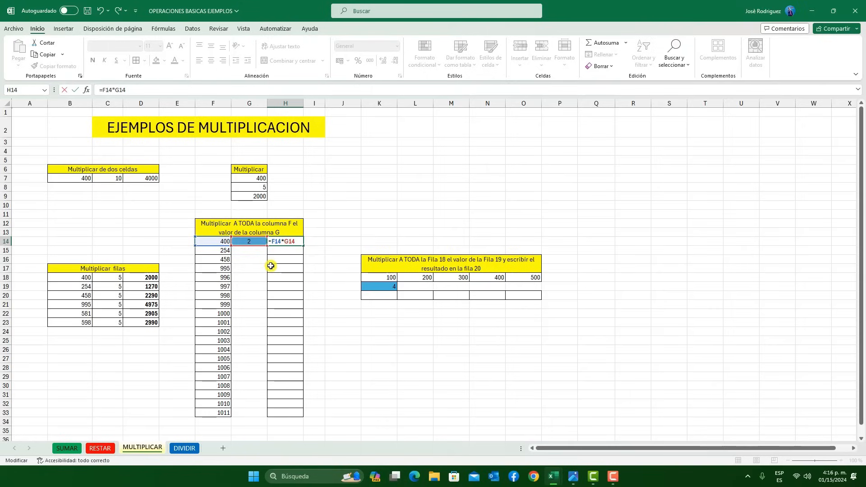
left_click(75, 90)
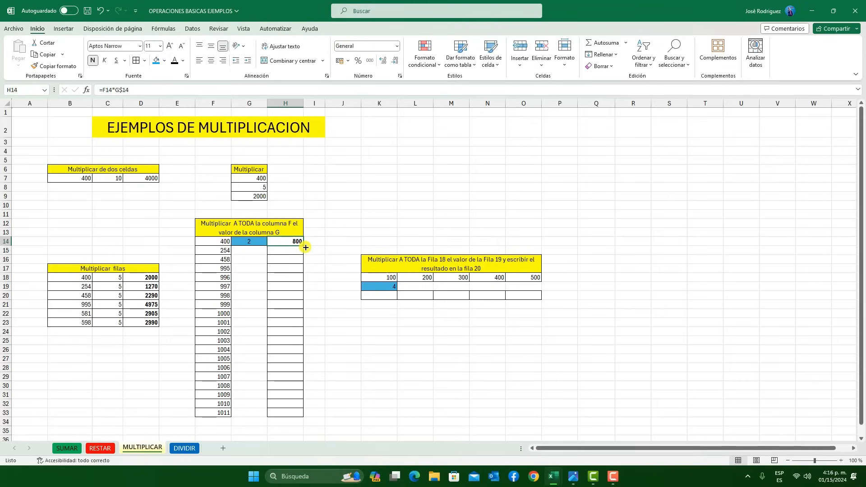
left_click_drag(304, 247, 304, 417)
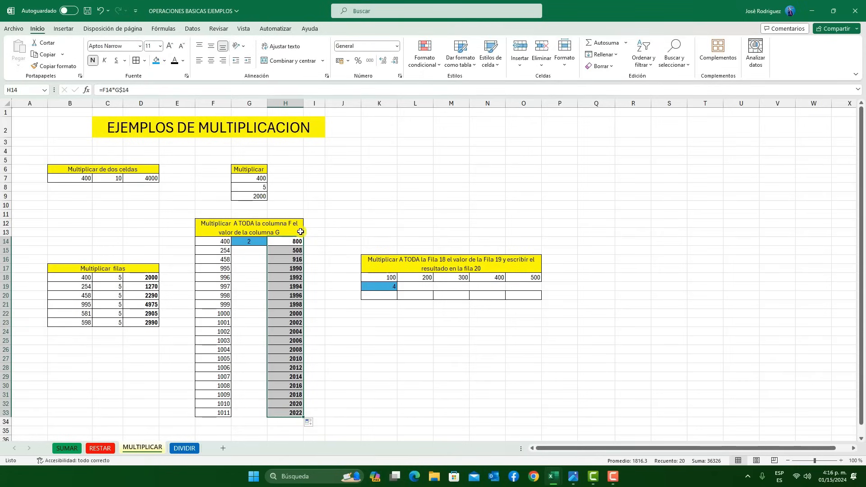
Enter =K18*$K19 in cell K20 with the second reference's column fixed, and fill the formula across to O20
left_click(391, 296)
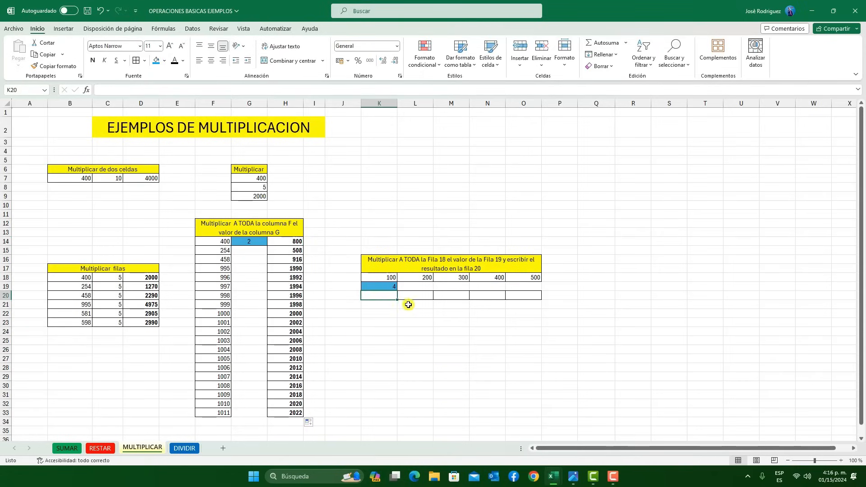
type("=")
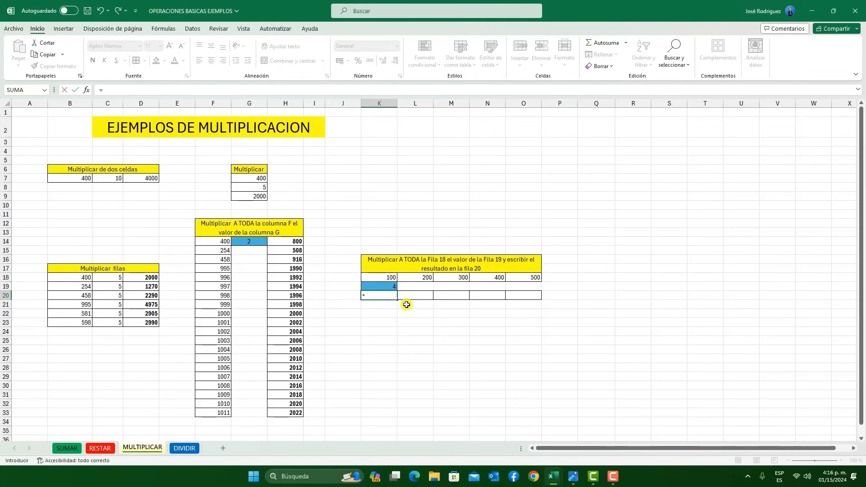
left_click(388, 278)
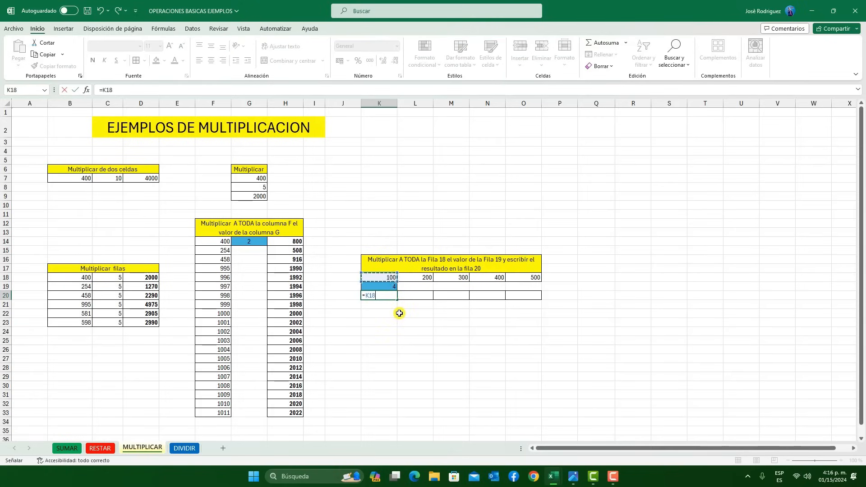
type("*")
left_click(380, 294)
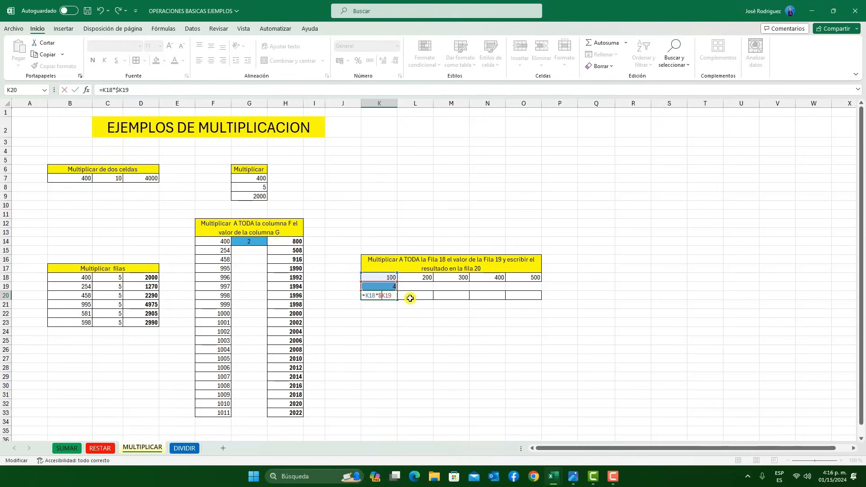
key("Return")
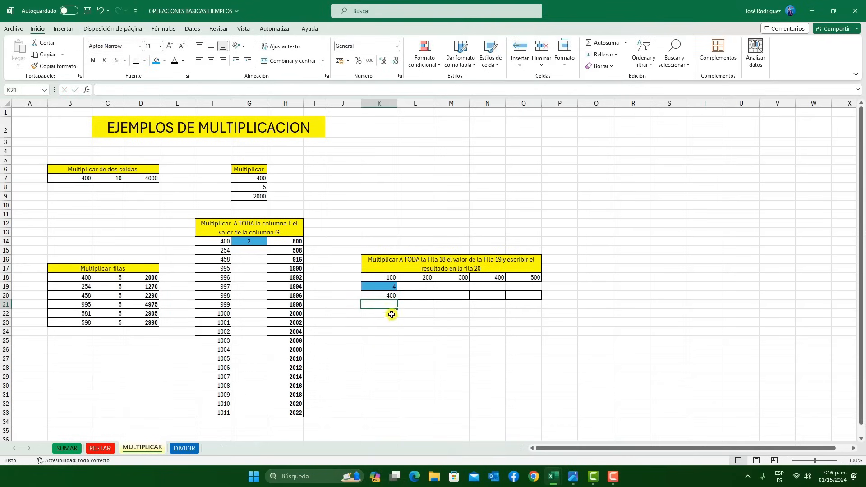
left_click(389, 296)
left_click_drag(397, 299, 542, 301)
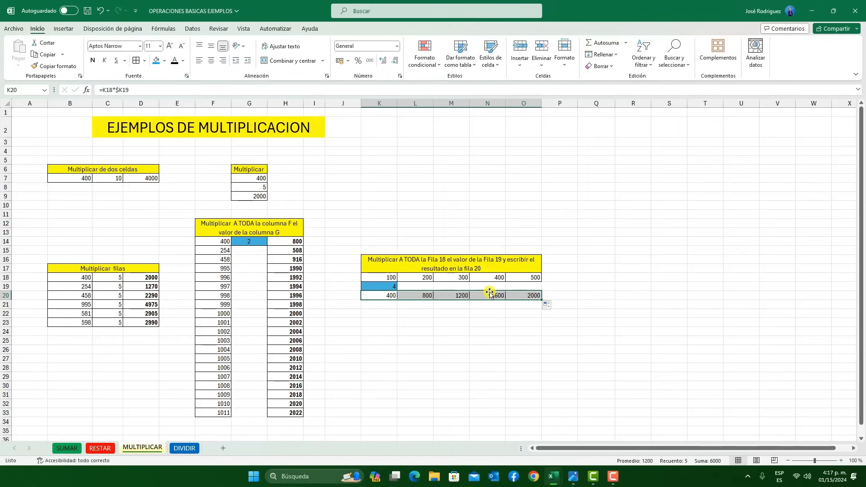
left_click(480, 337)
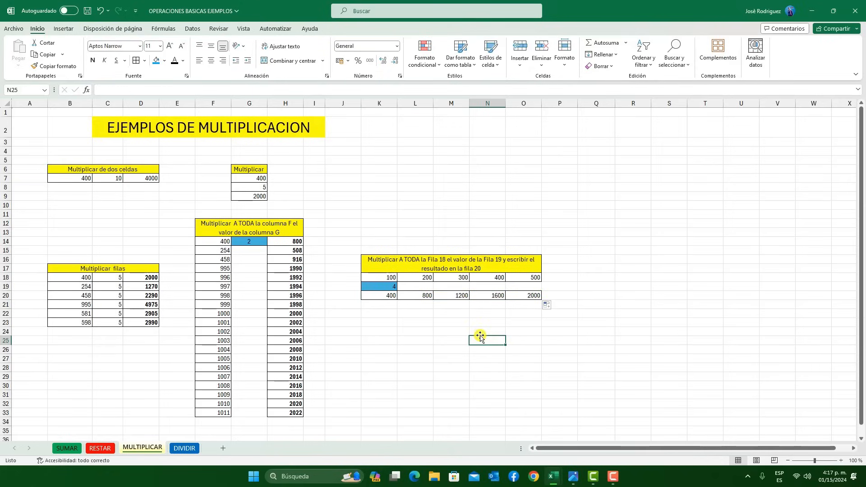
On the DIVIDIR sheet, divide the two adjacent cells by entering =B7/C7 in cell D7, checking the division key in the teclado.png keyboard image
left_click(188, 449)
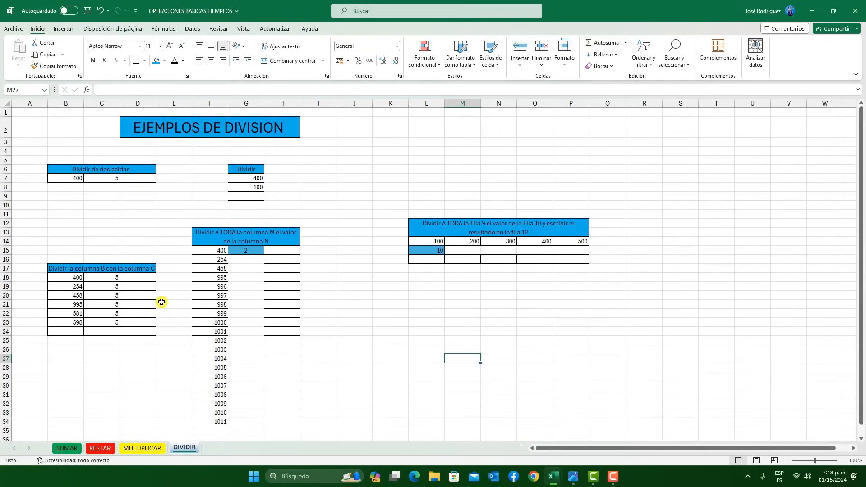
left_click(144, 179)
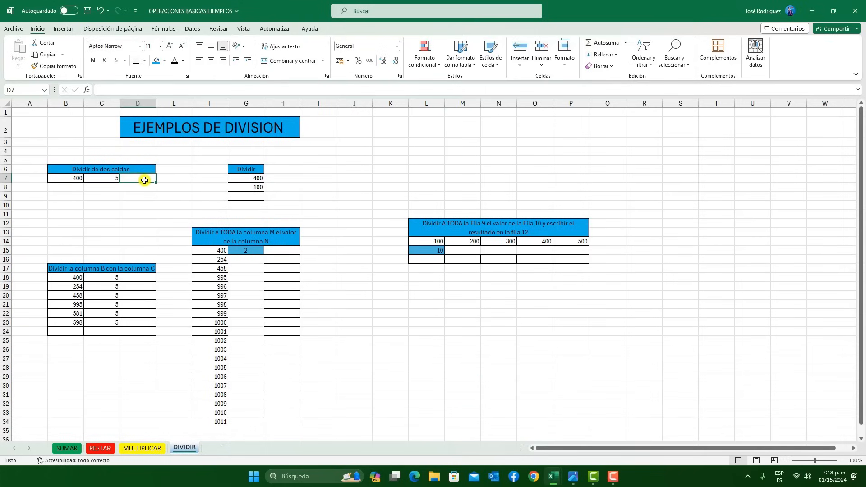
type("=")
left_click(79, 178)
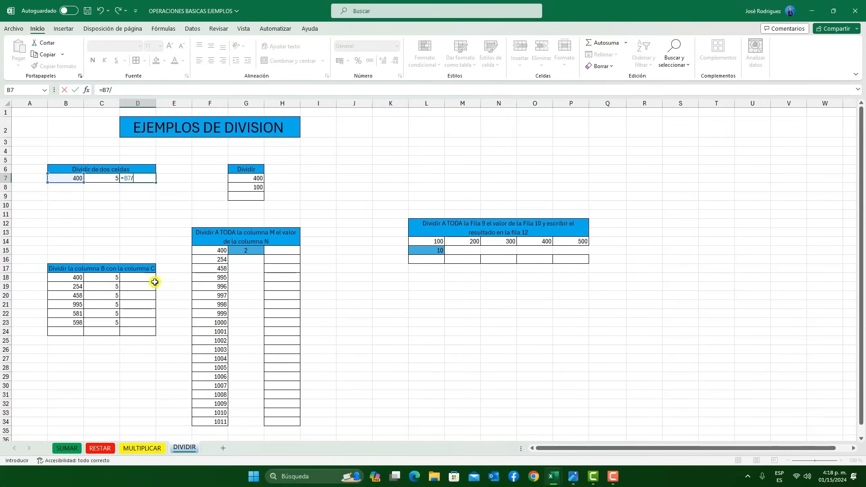
left_click(570, 475)
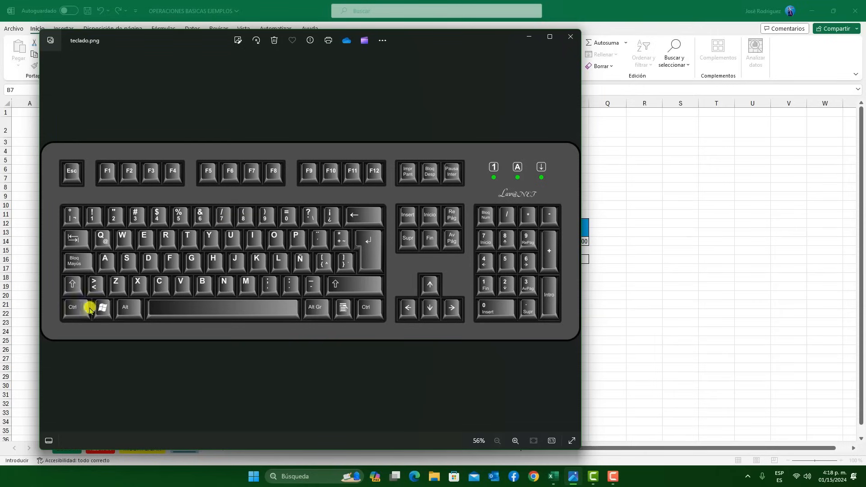
left_click(570, 36)
left_click(110, 179)
key("Return")
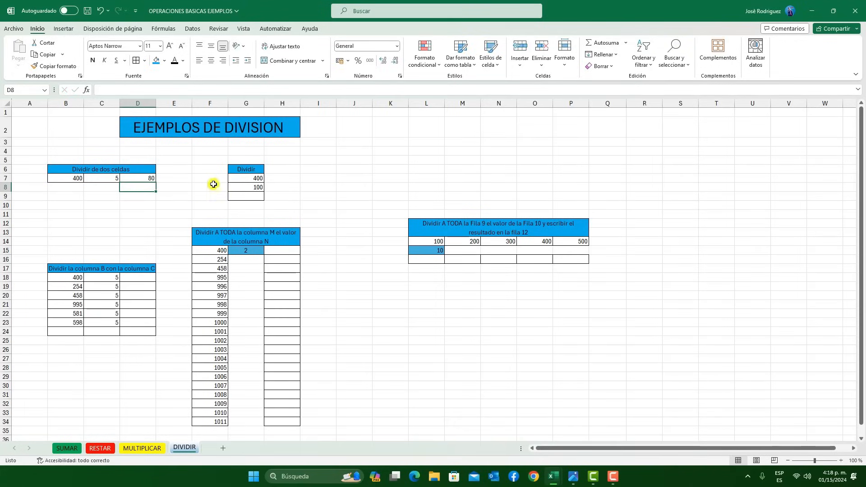
Divide the two cells under the Dividir heading by entering =G7/G8 in cell G9
left_click(255, 197)
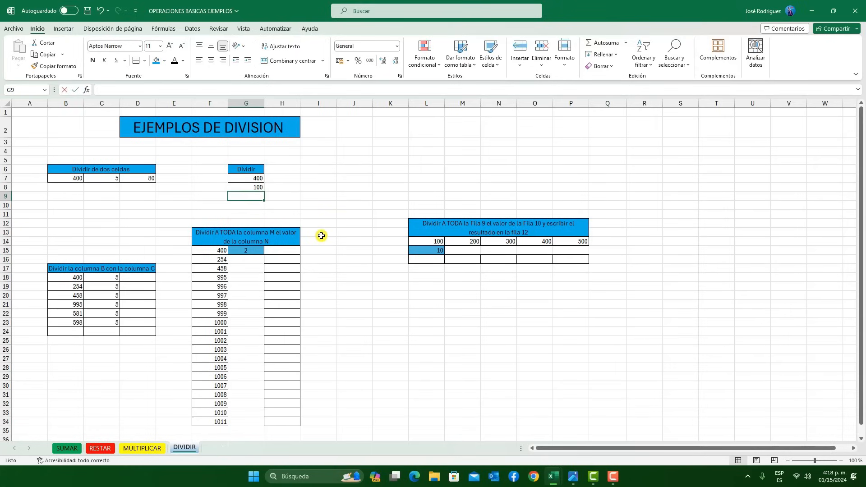
type("=")
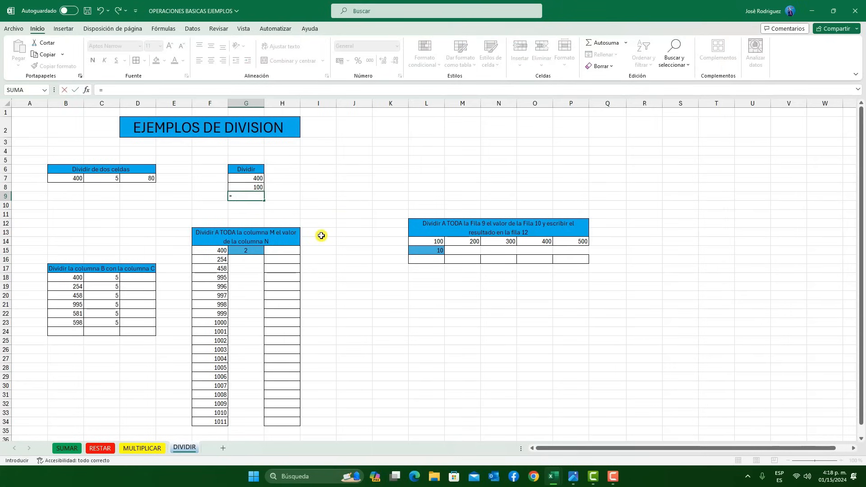
left_click(254, 178)
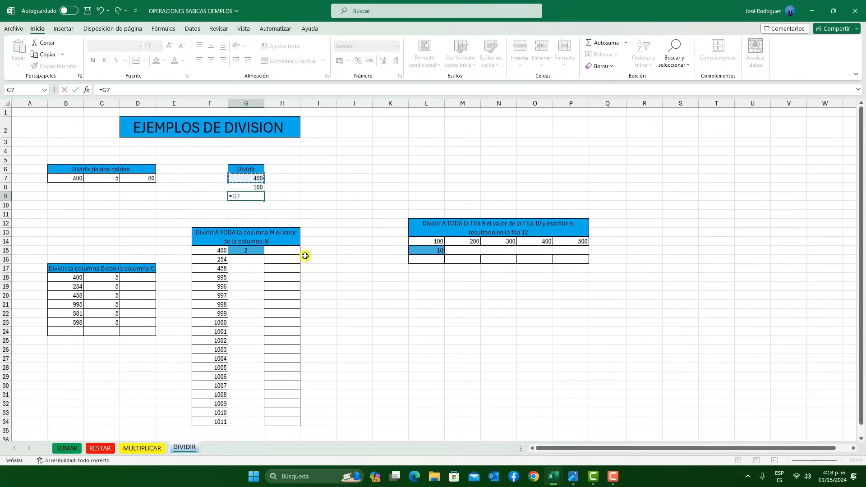
type("/")
left_click(256, 186)
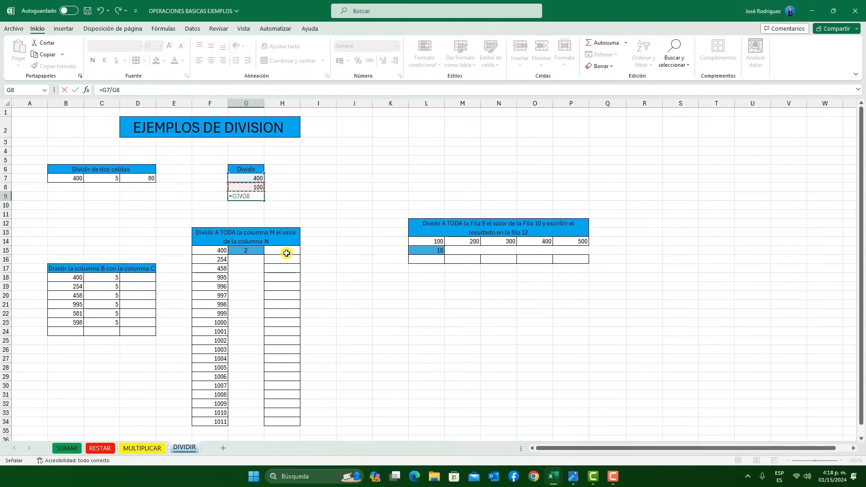
key("Return")
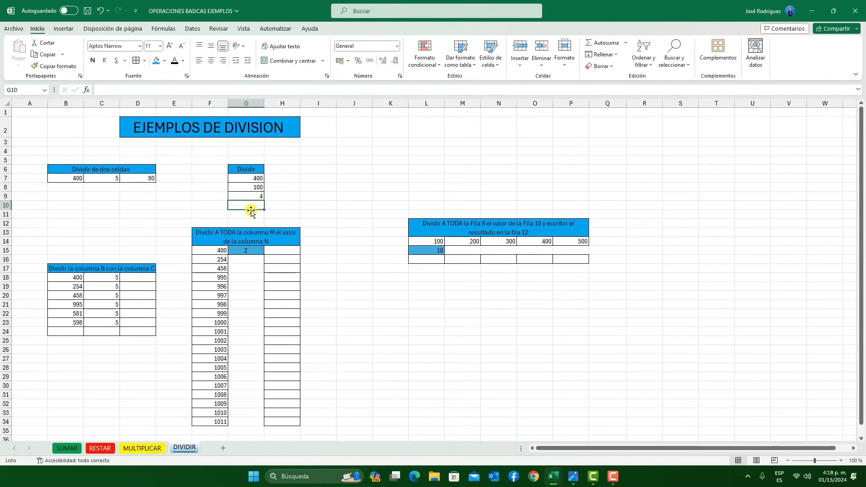
Divide column B by column C by entering =B18/C18 in cell D18, and fill the formula down to D23
left_click(134, 277)
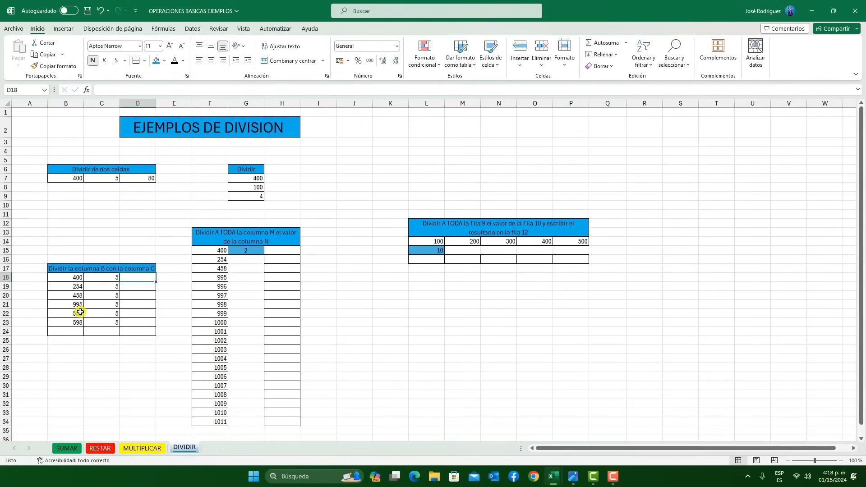
type("=")
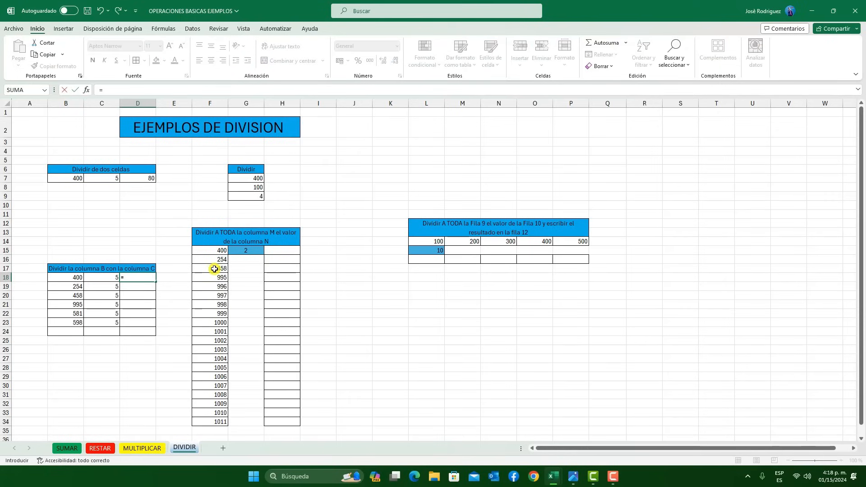
left_click(77, 276)
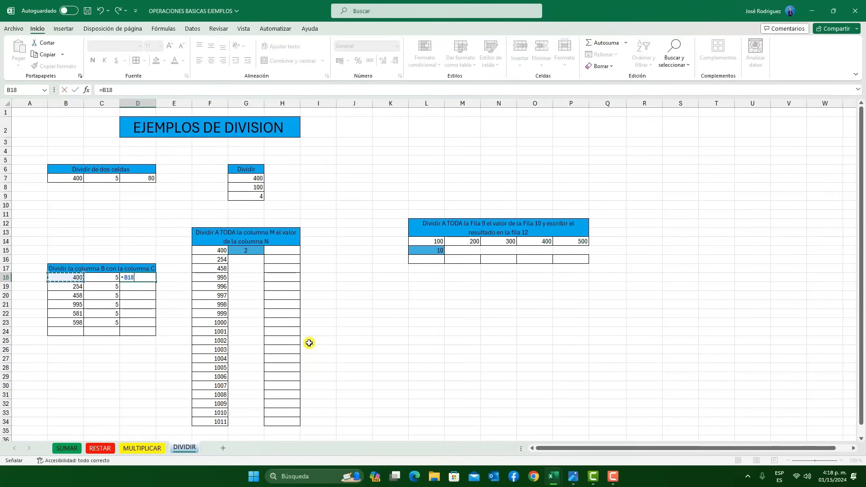
type("/")
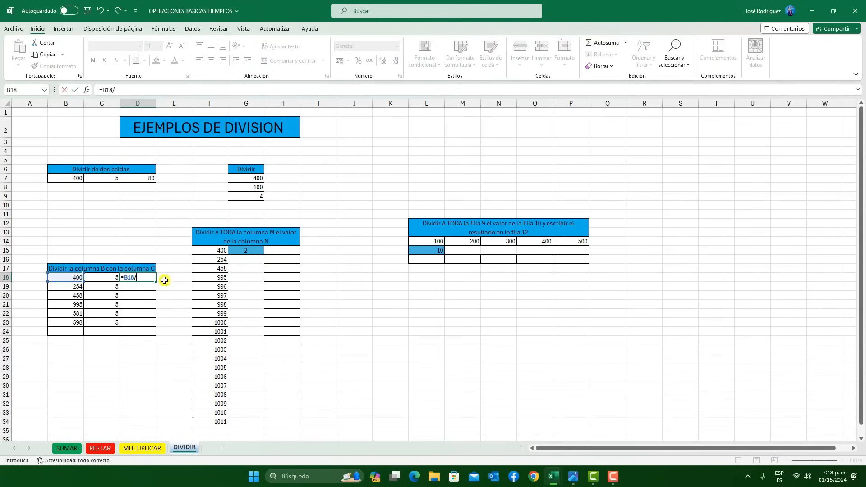
left_click(115, 277)
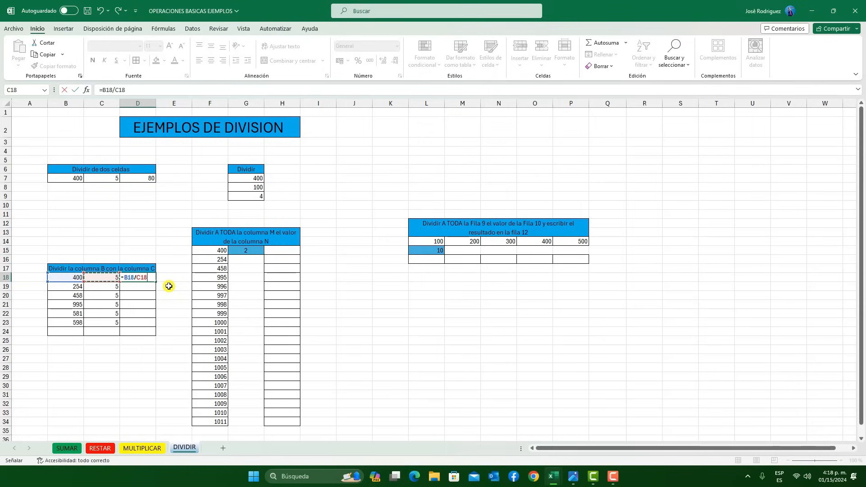
key("Return")
left_click(151, 278)
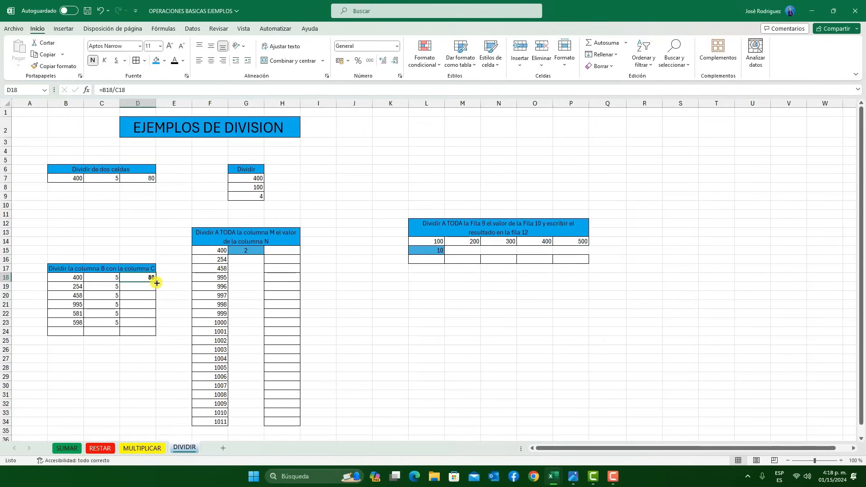
double_click(156, 282)
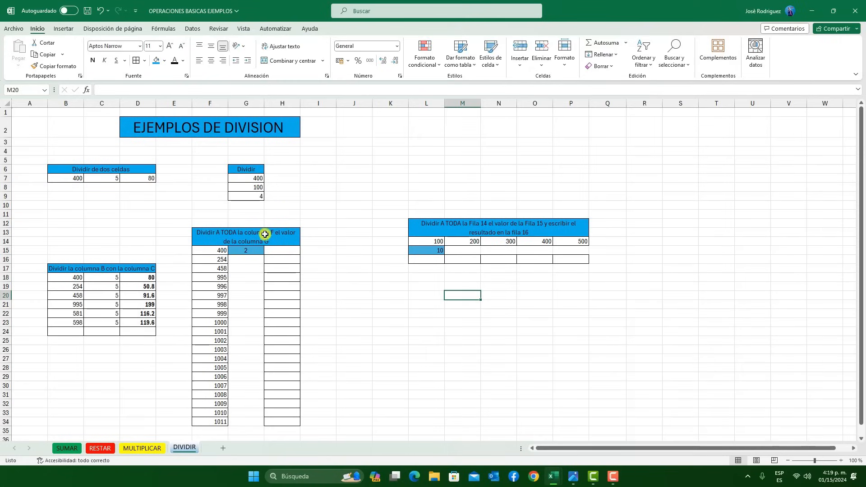
Divide column F by the fixed value in column G by entering =F15/G$15 in cell H15, and fill the formula down to H34
left_click(202, 102)
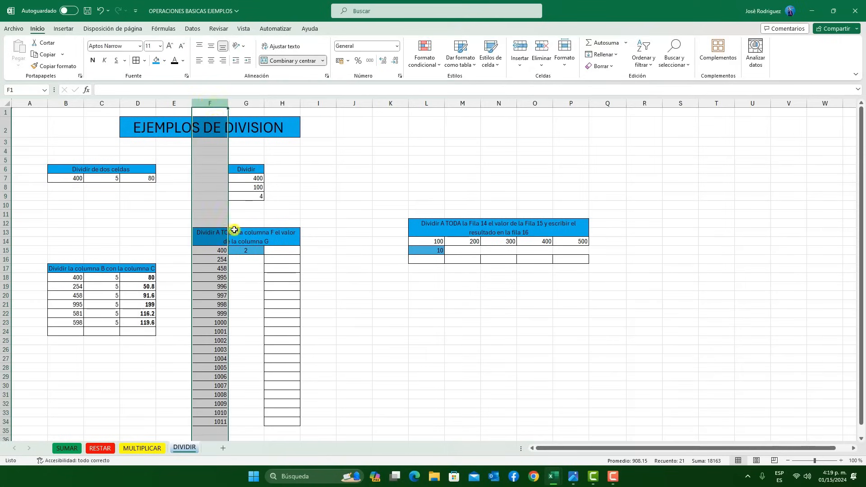
left_click(281, 250)
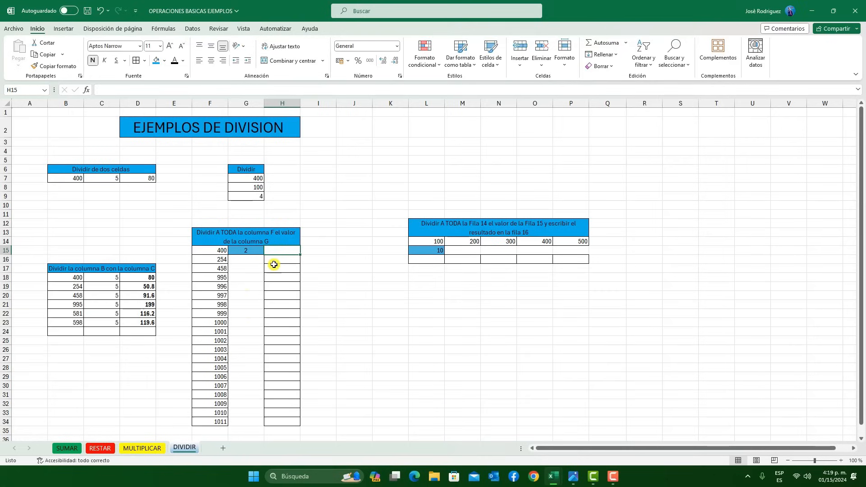
type("=")
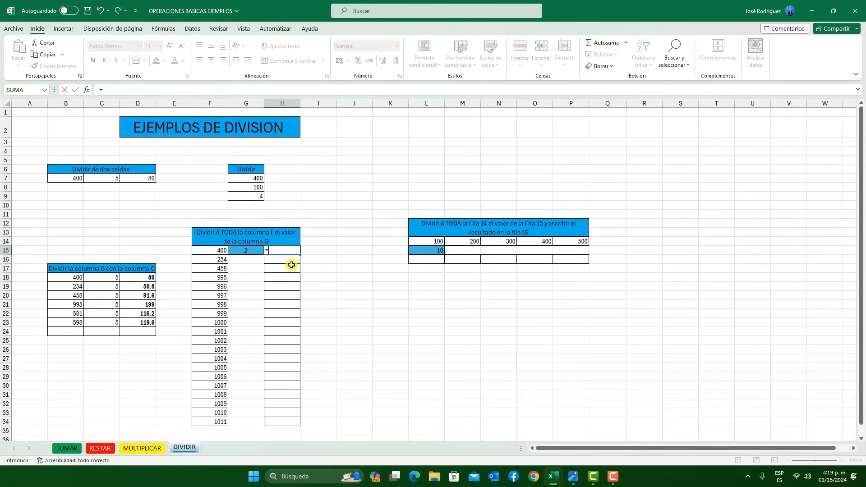
left_click(207, 249)
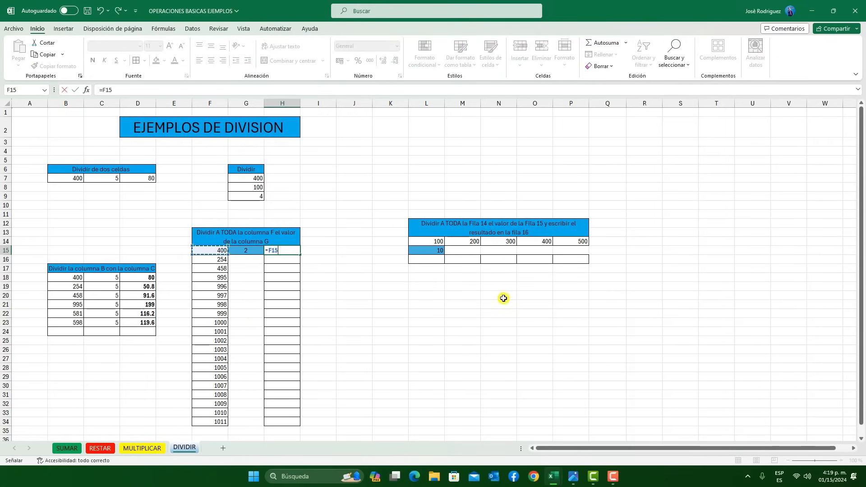
type("/")
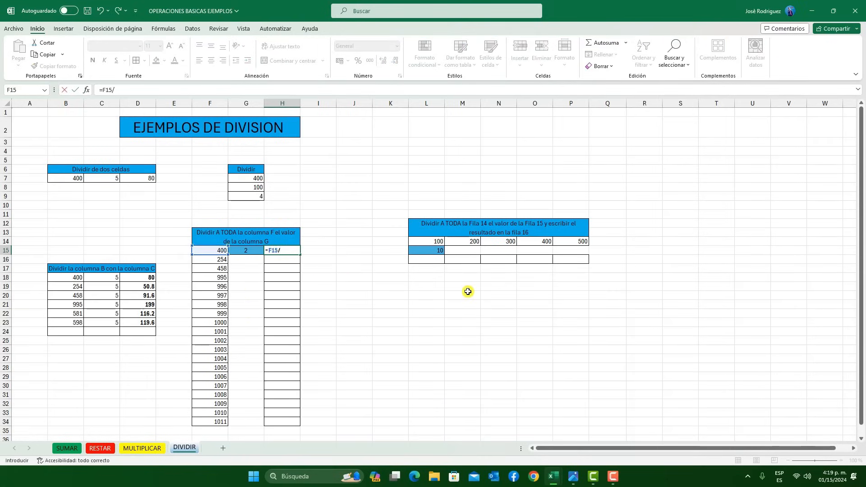
left_click(248, 250)
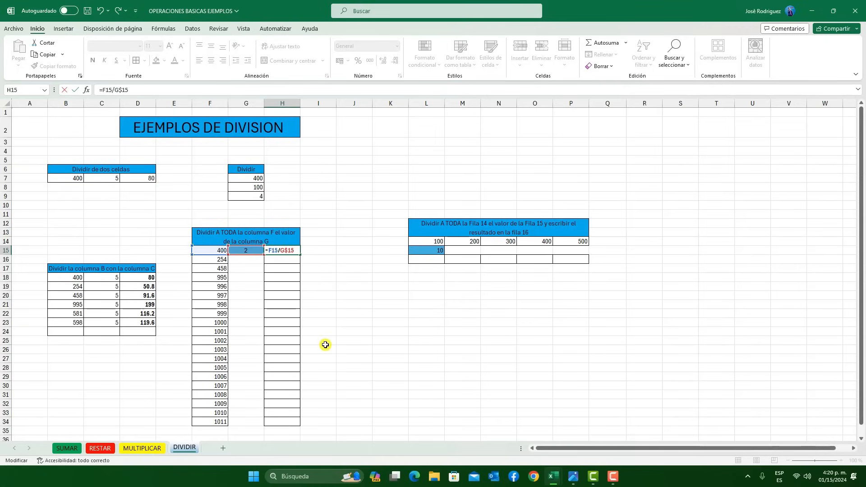
key("Return")
left_click(293, 251)
left_click_drag(299, 255, 290, 423)
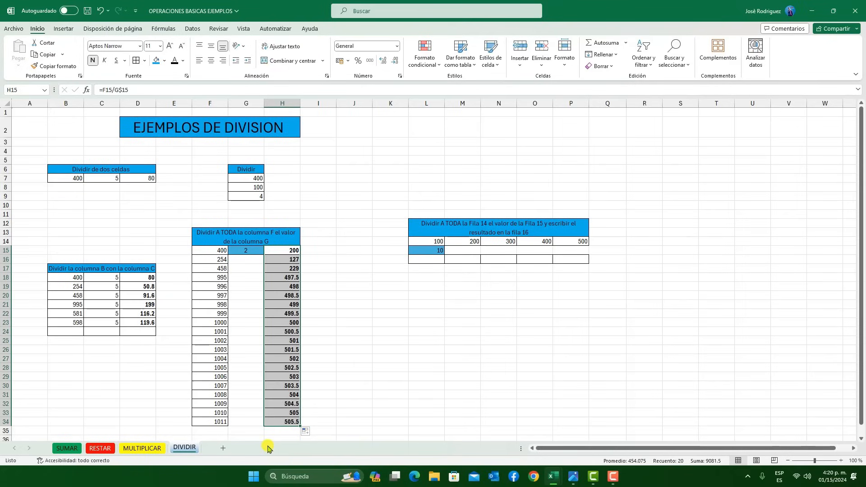
Divide row 14 by the fixed value in row 15 by entering =L14/$L15 in cell L16, and fill the formula across to P16
left_click(443, 261)
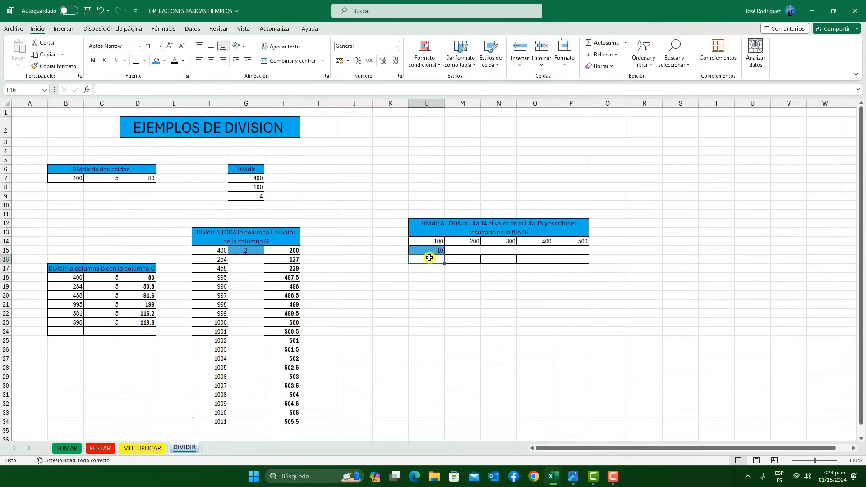
left_click(343, 91)
type("=")
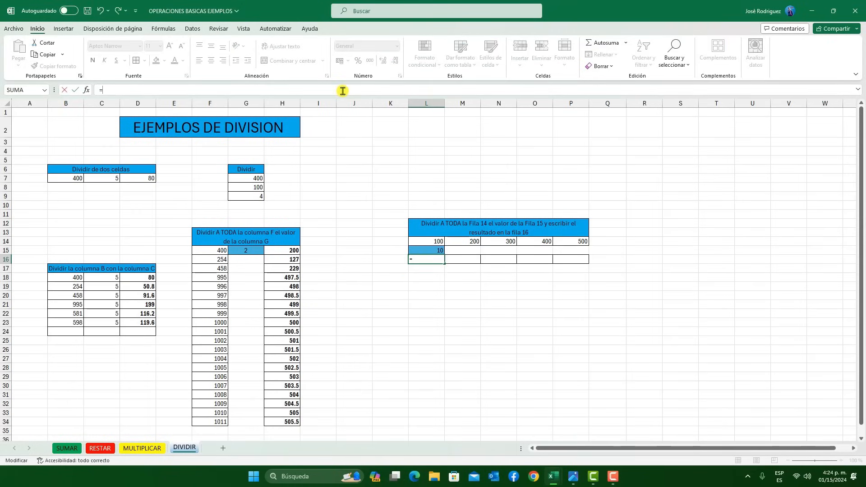
left_click(440, 240)
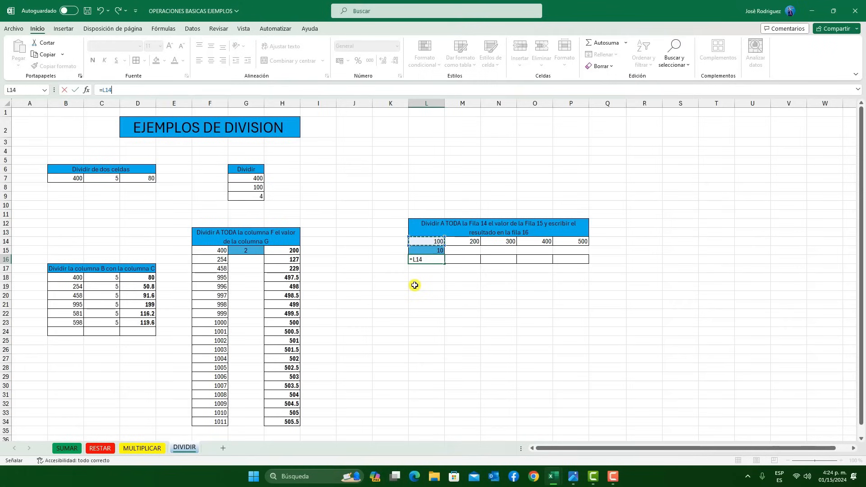
left_click(432, 251)
left_click(425, 261)
type("$L15")
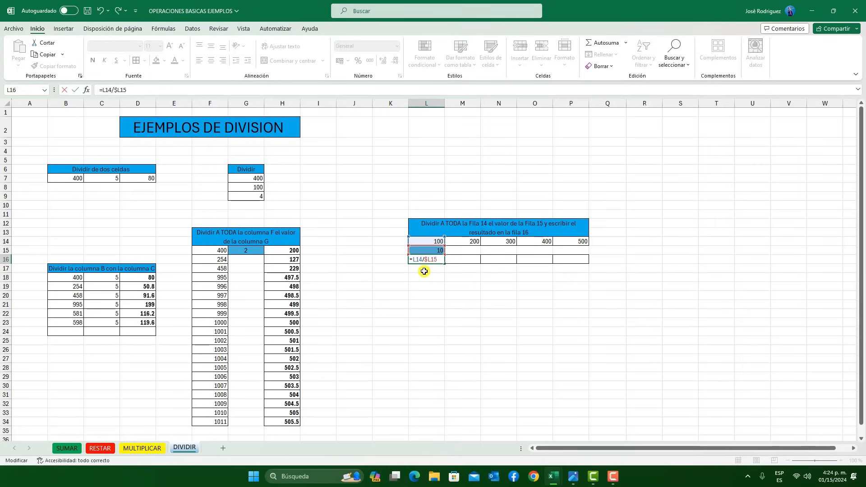
key("Return")
left_click(434, 260)
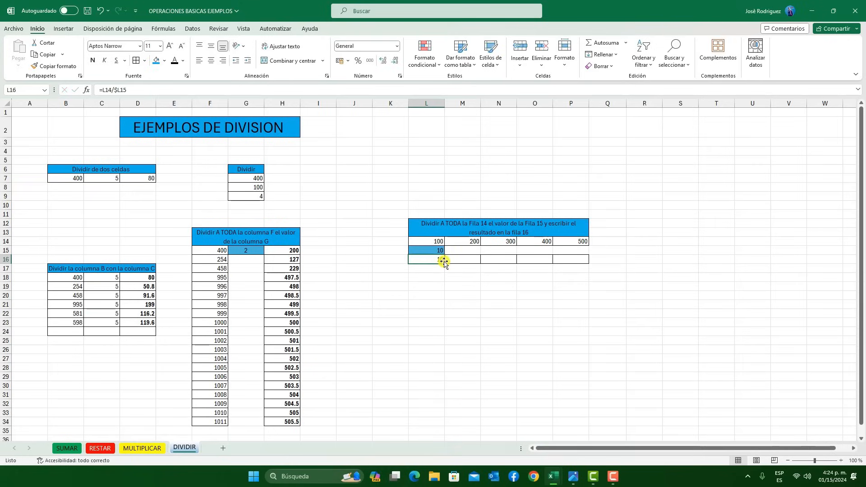
left_click_drag(445, 262, 583, 267)
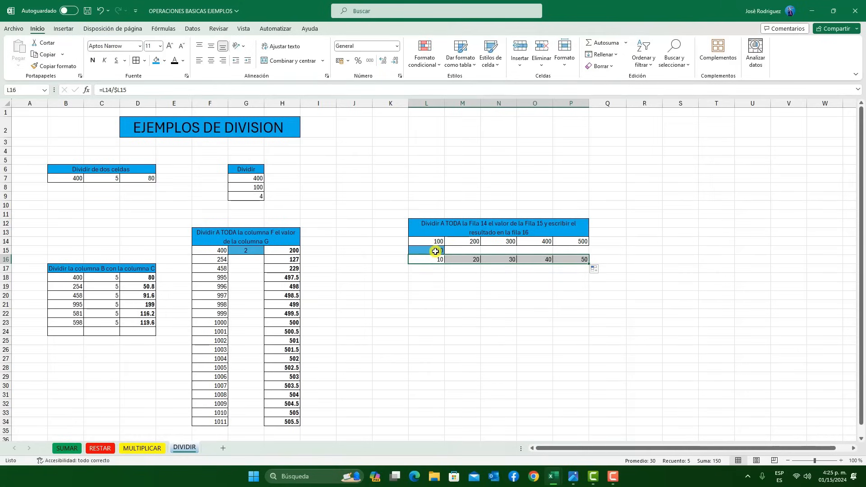
left_click(436, 250)
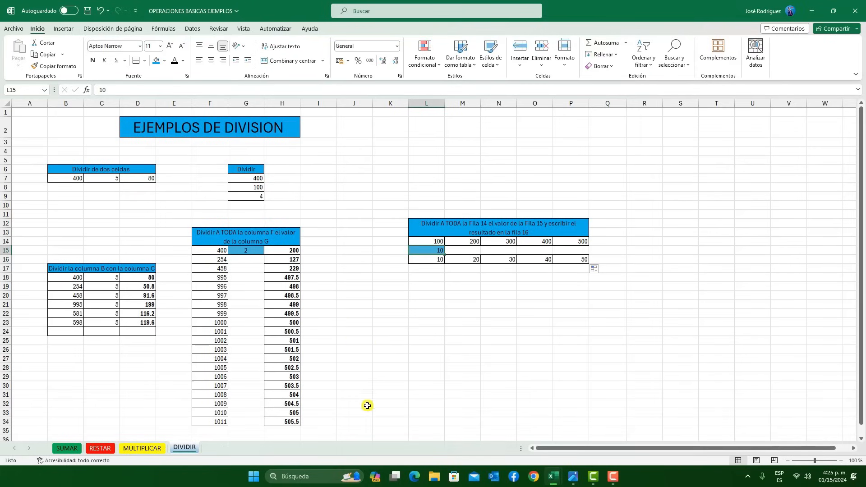
Review the completed exercises on the MULTIPLICAR, RESTAR and SUMAR sheets
left_click(141, 452)
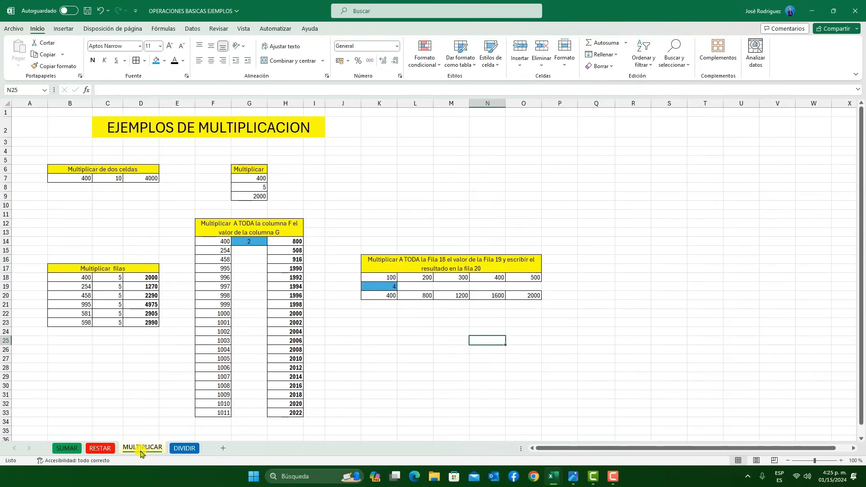
left_click(110, 449)
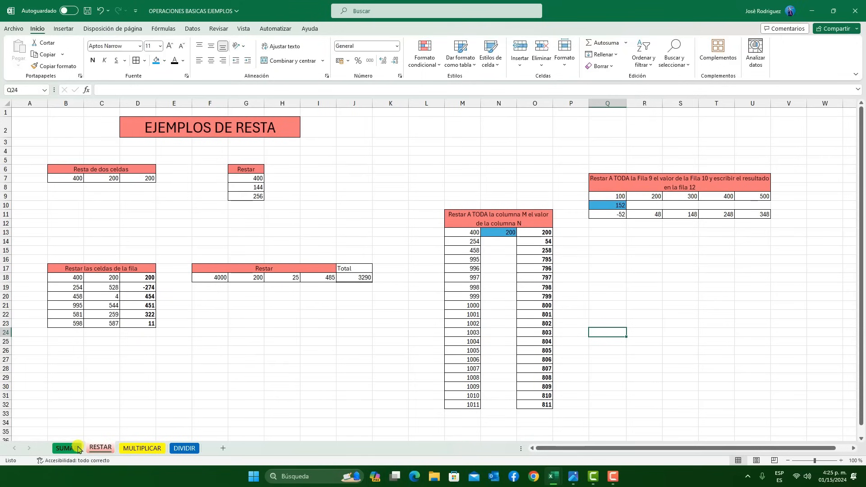
left_click(78, 449)
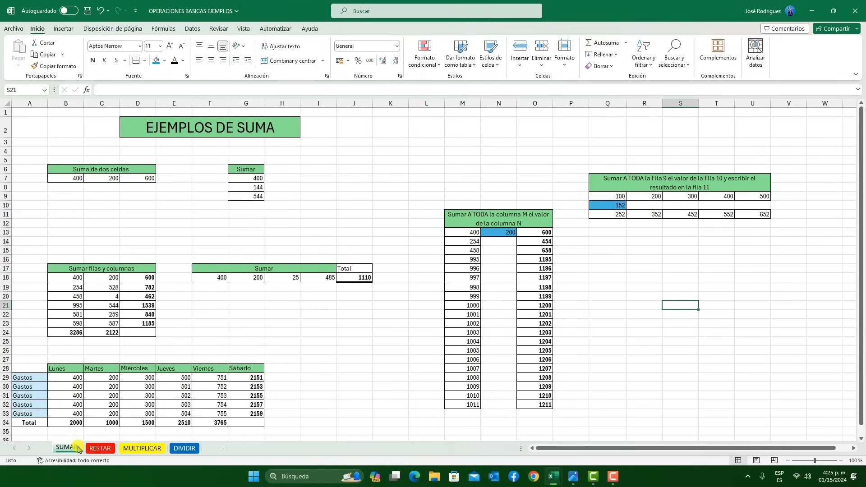
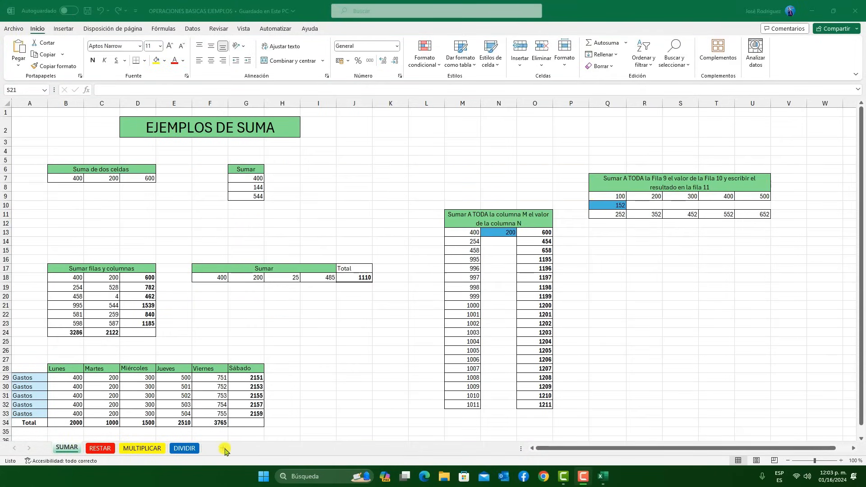
Add two new worksheets, moving the first one after the DIVIDIR sheet
left_click(224, 449)
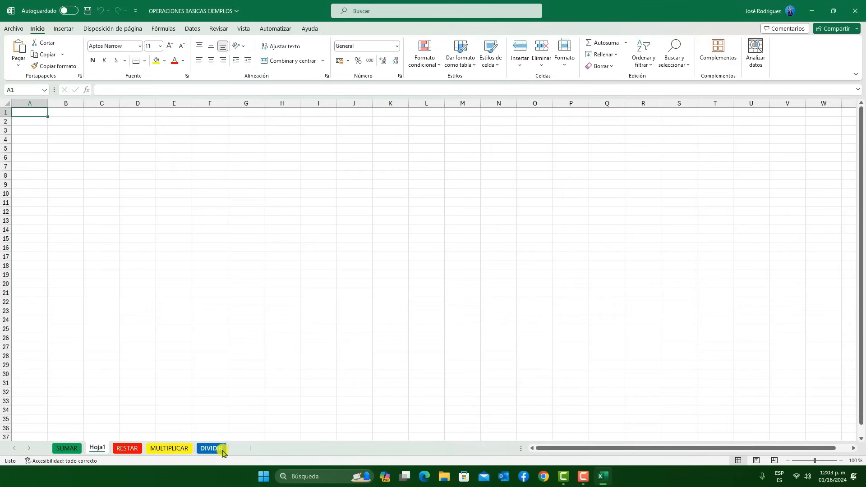
left_click_drag(97, 448, 233, 455)
left_click(248, 450)
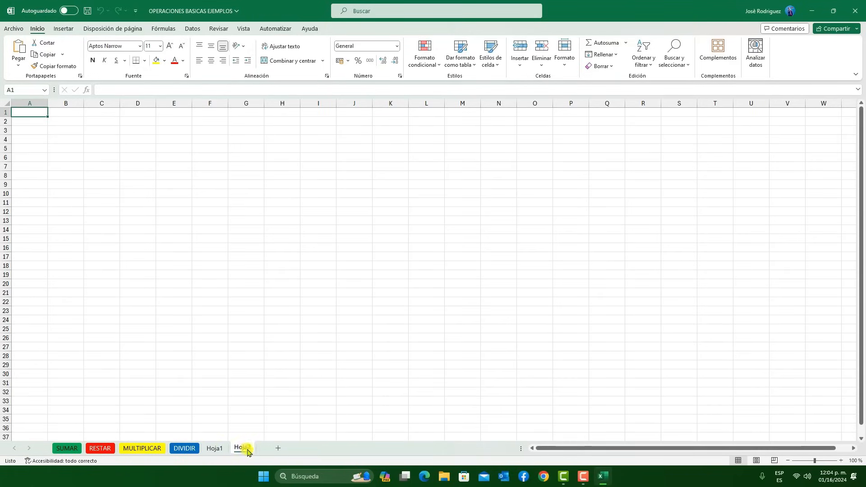
Rename the two new sheets as TABLAS and GRAFICOS
double_click(215, 448)
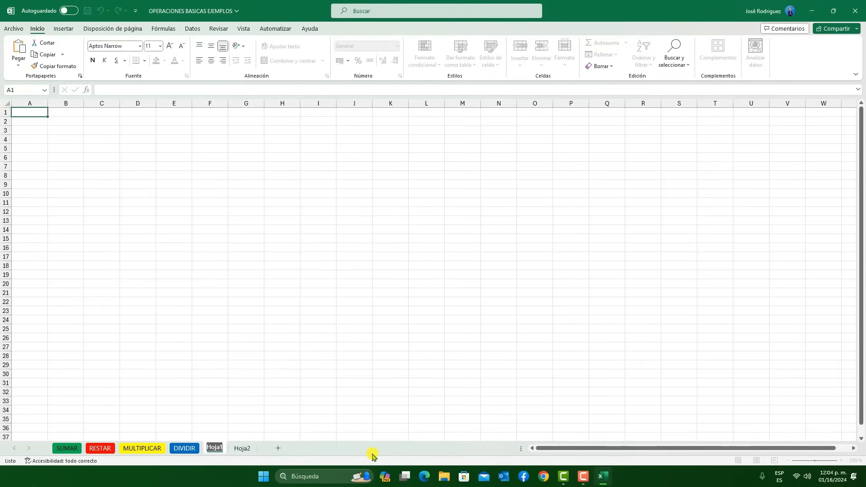
type("TABLAS")
left_click(249, 448)
double_click(249, 448)
type("GRAFICOS")
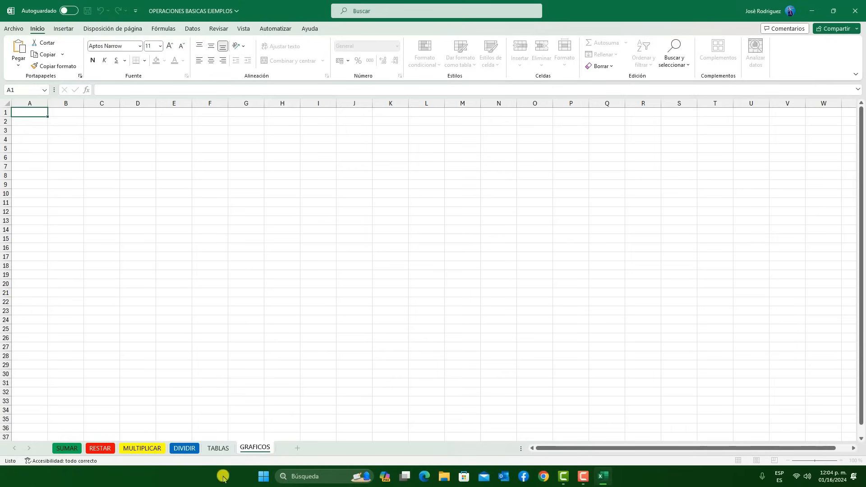
Create a table from the empty range B3:C10 on the TABLAS sheet, without marking existing headers
left_click(228, 448)
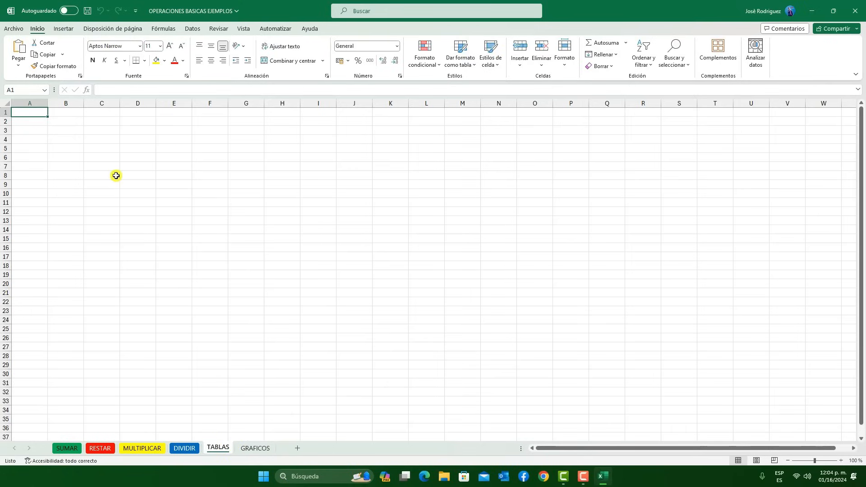
left_click(63, 29)
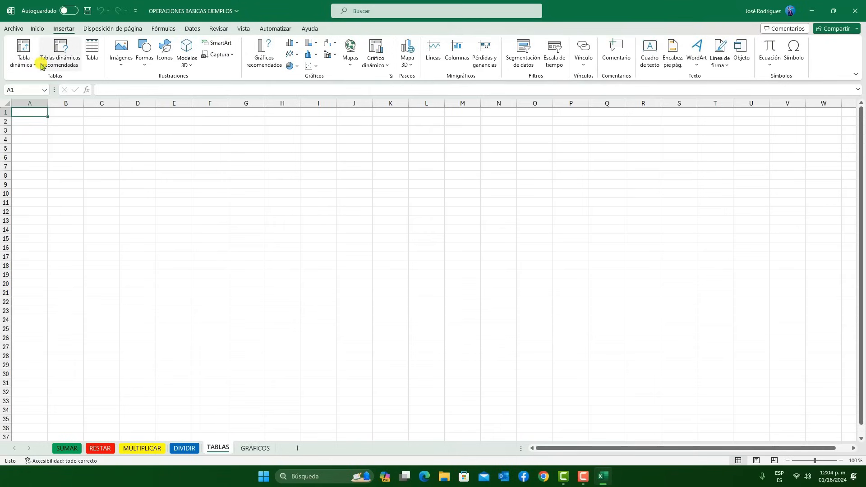
left_click(97, 52)
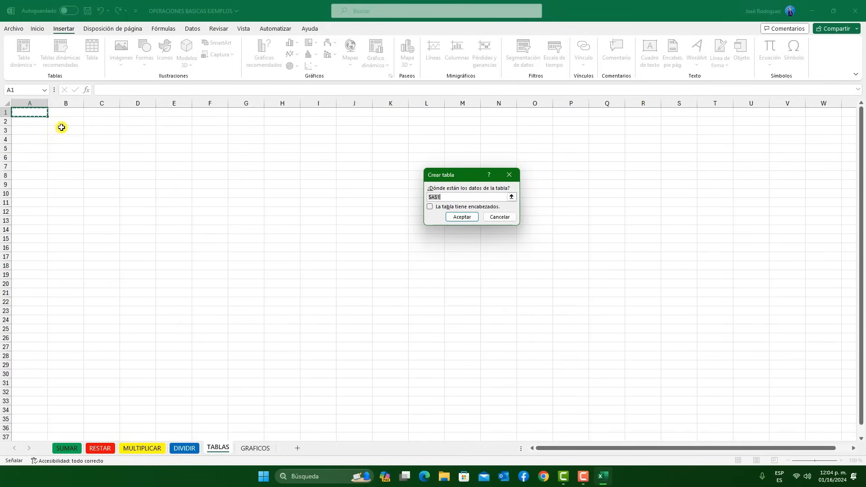
left_click_drag(64, 129, 103, 197)
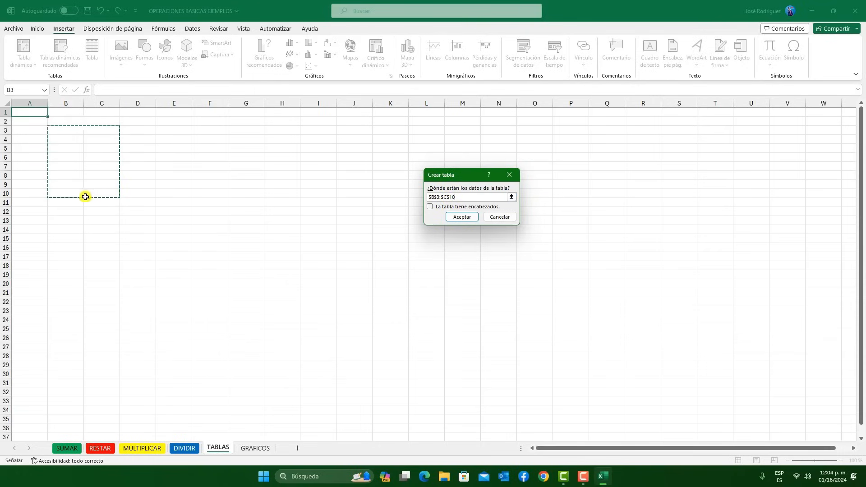
left_click(456, 216)
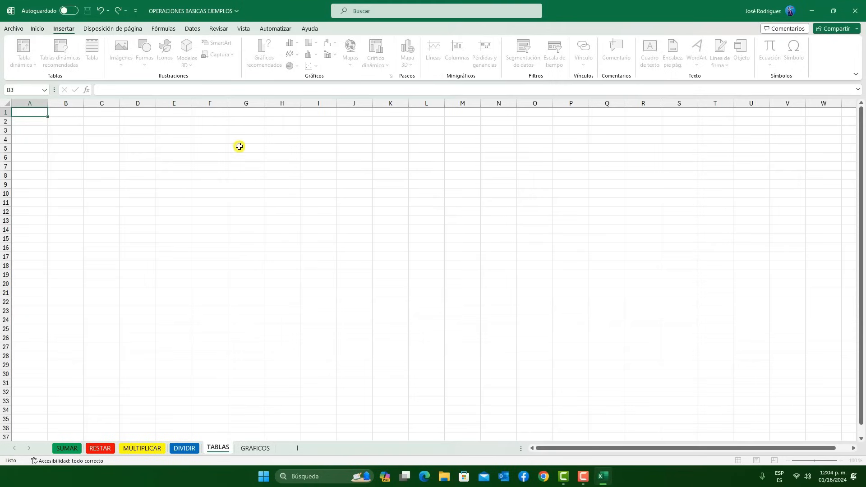
left_click(128, 140)
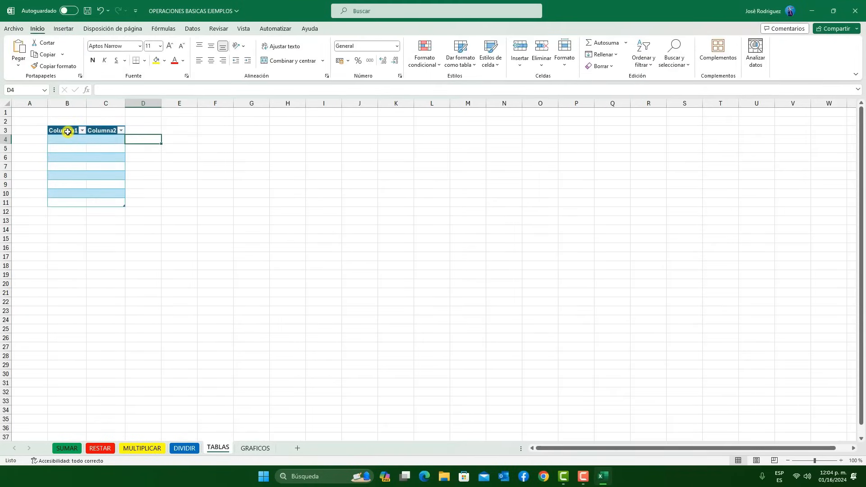
Rename the table's first column header in B3 as Productos
left_click(69, 131)
double_click(139, 90)
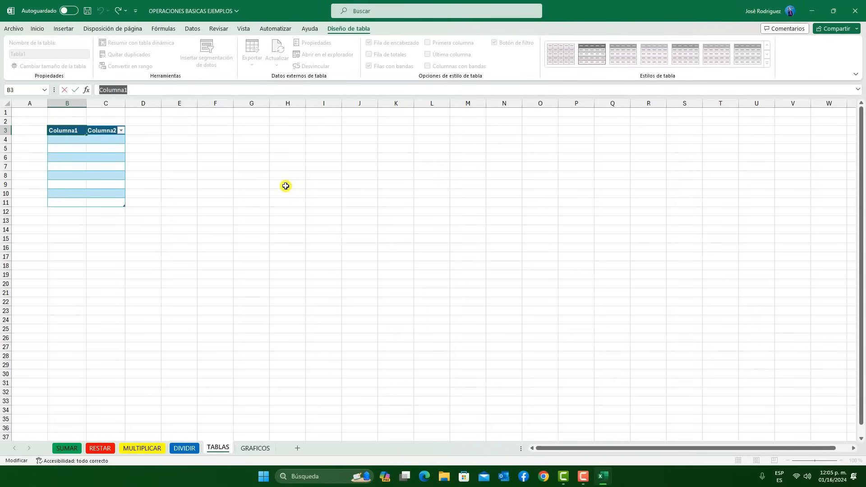
type("Proc")
key("BackSpace")
type("d")
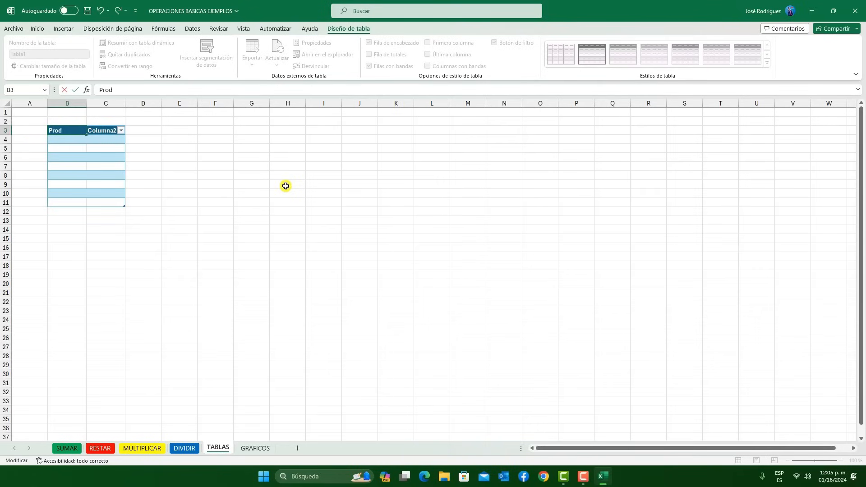
type("uctos")
Rename the table's second column header in C3 as Ventas
left_click(91, 134)
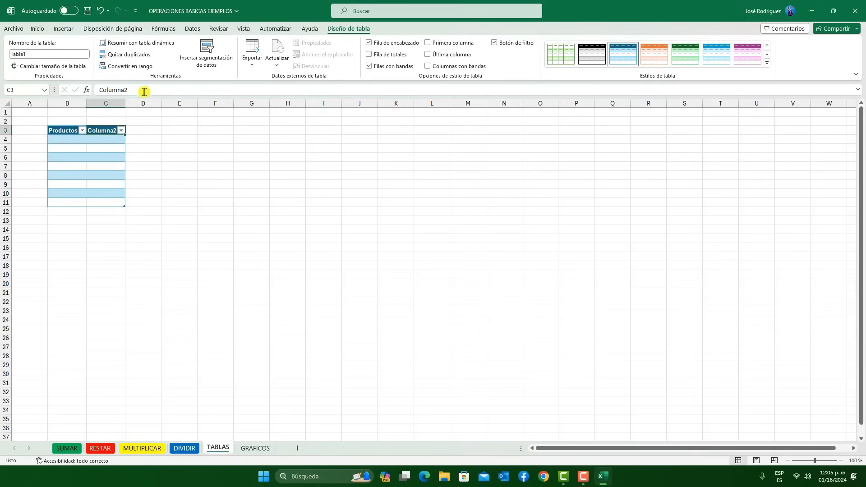
left_click_drag(145, 91, 73, 91)
type("Ventas")
left_click(389, 193)
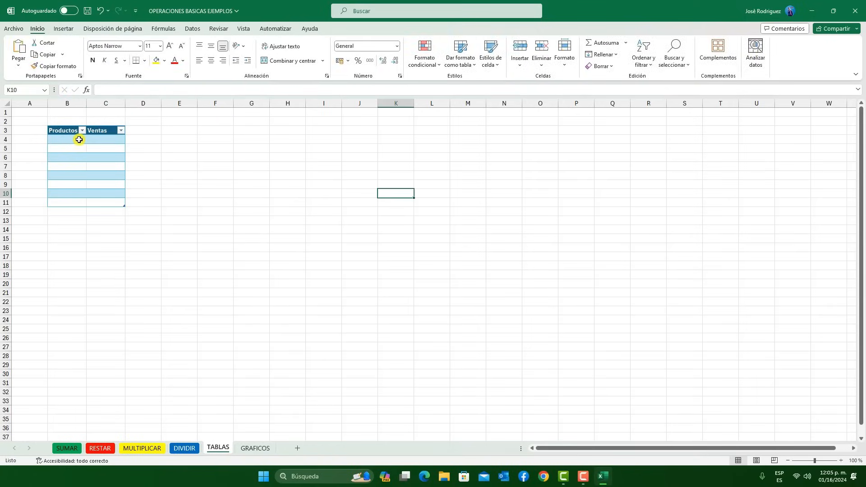
Enter Tomates, Zanahorias and Repollo as the first three products in cells B4 to B6
left_click(80, 138)
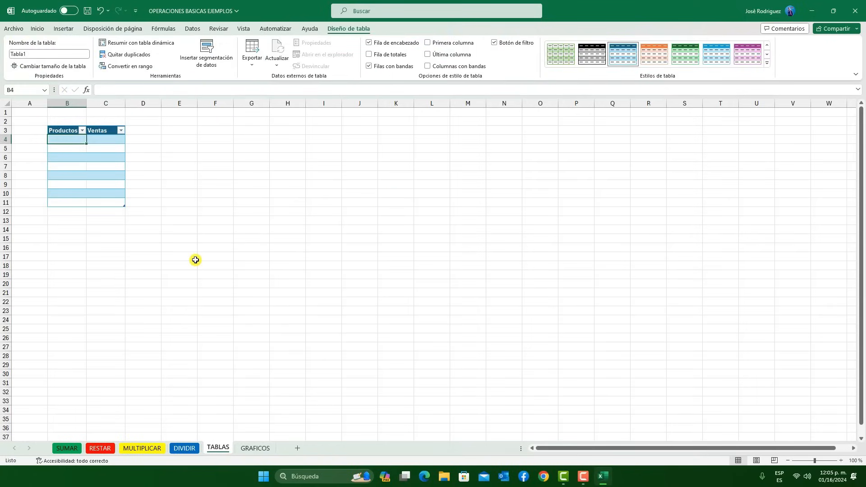
type("mates")
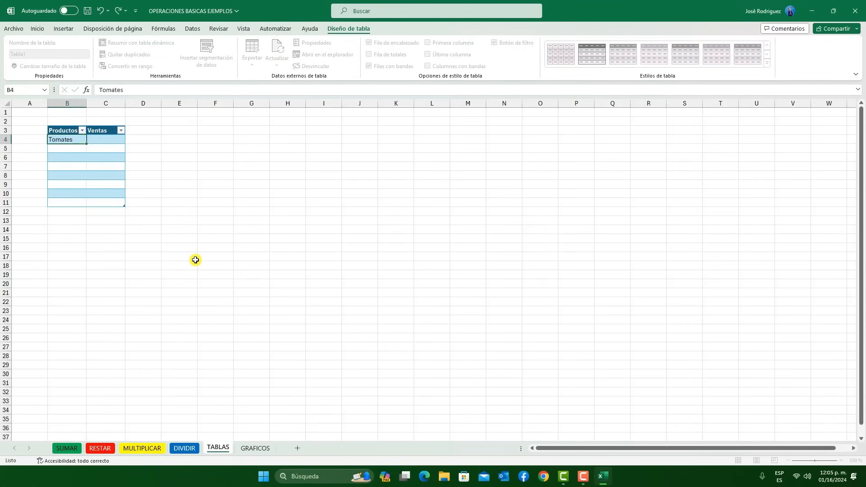
key("Return")
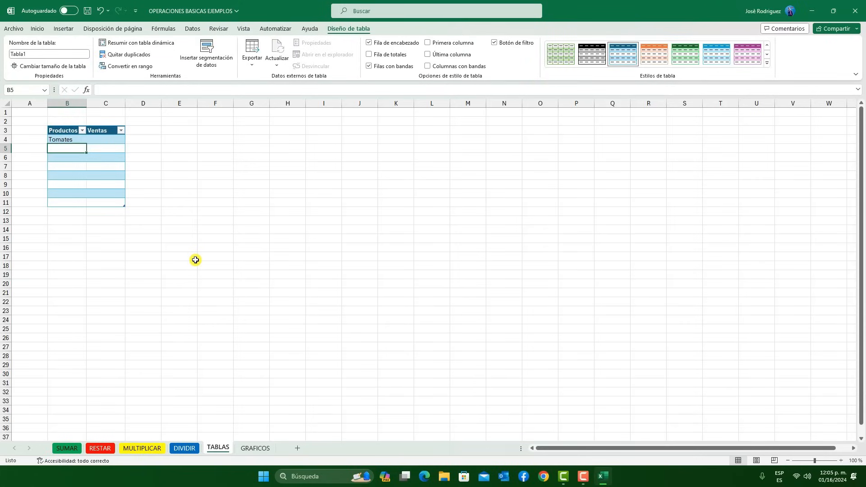
type("Zanahorias")
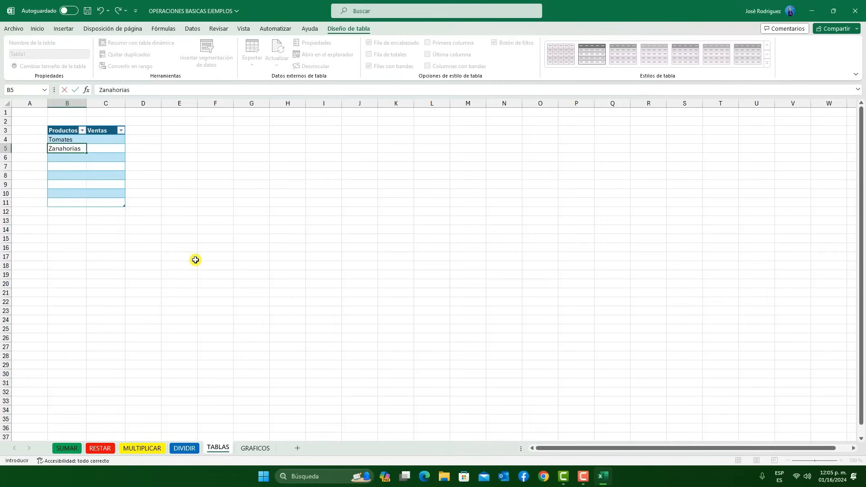
key("Return")
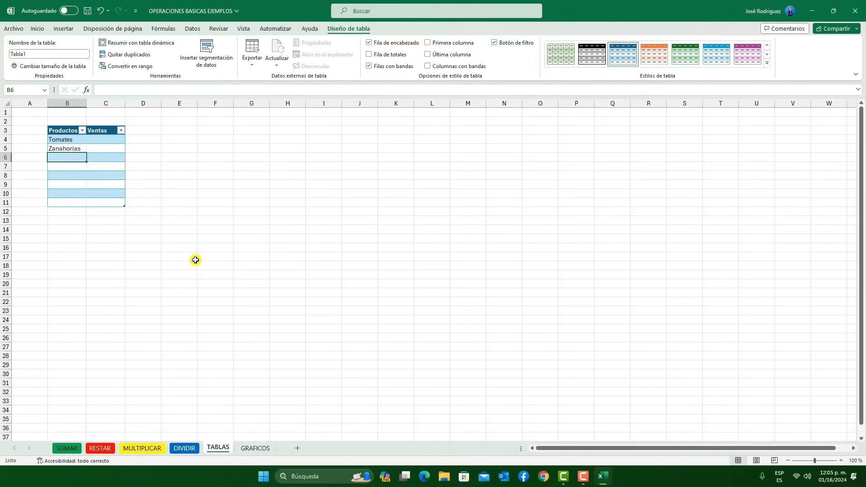
type("Repollo")
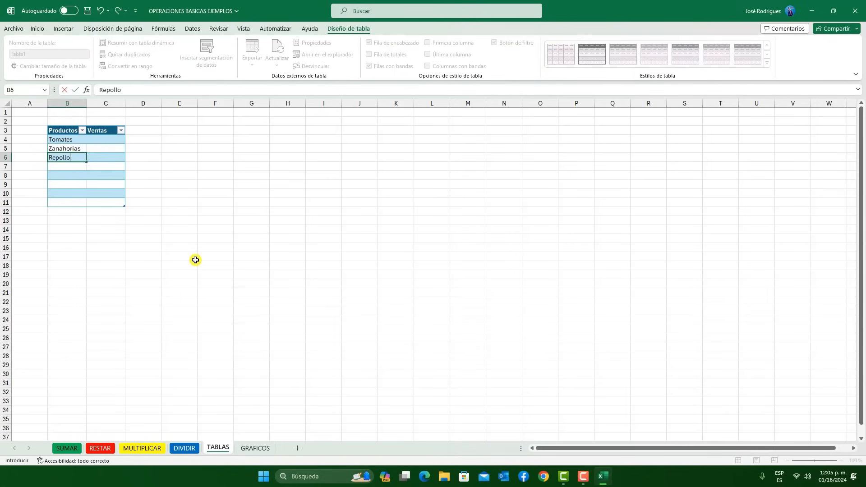
key("Return")
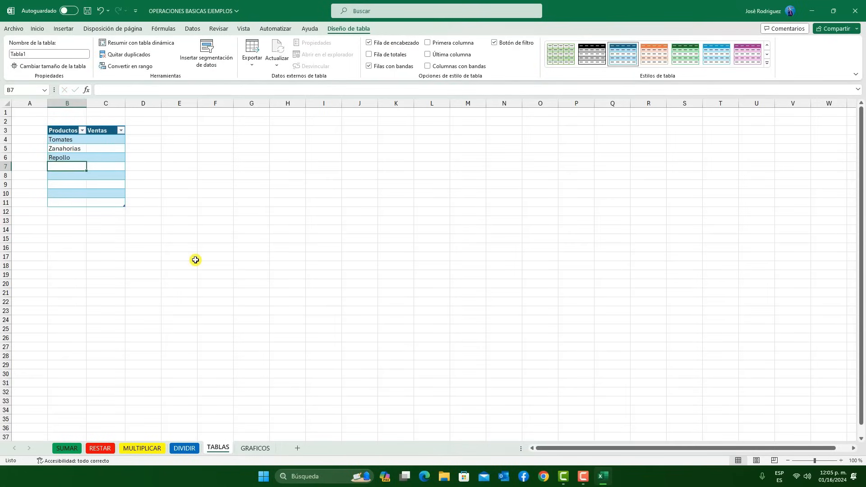
Complete the Productos column in B7 to B11 with Tomates, Zanahorias, Repollo, Zanahorias and Tomates
type("T")
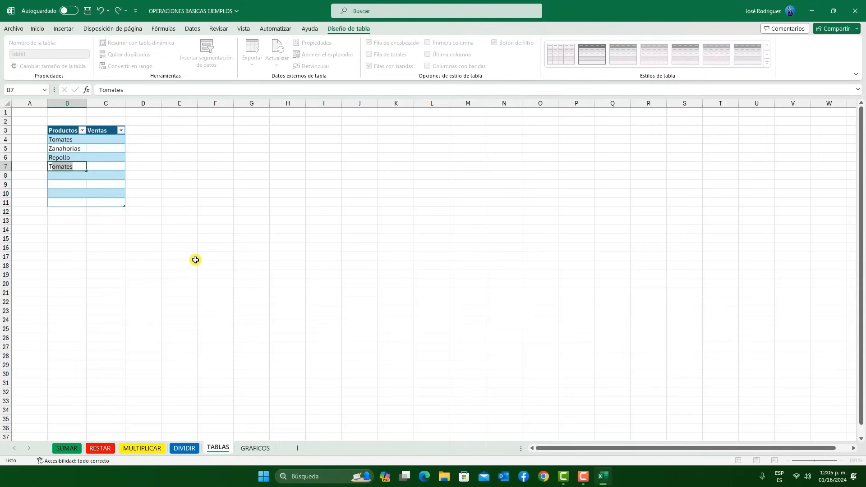
key("Return")
type("Z")
key("Return")
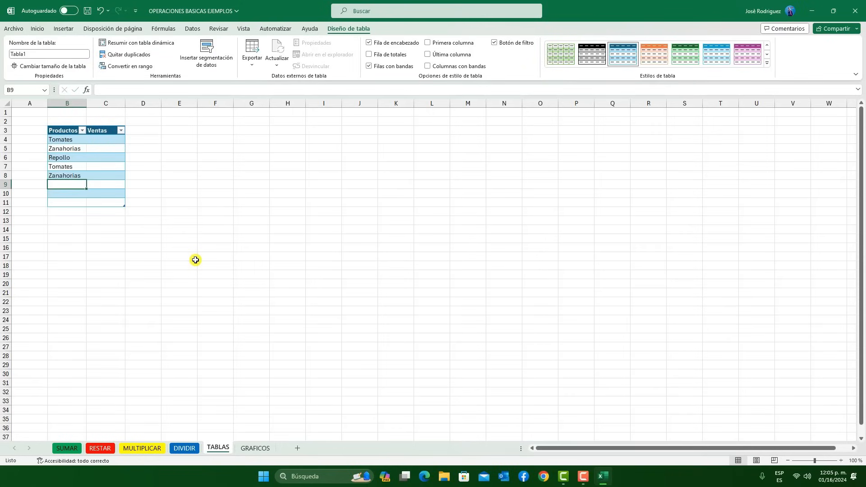
type("Repollo")
key("Return")
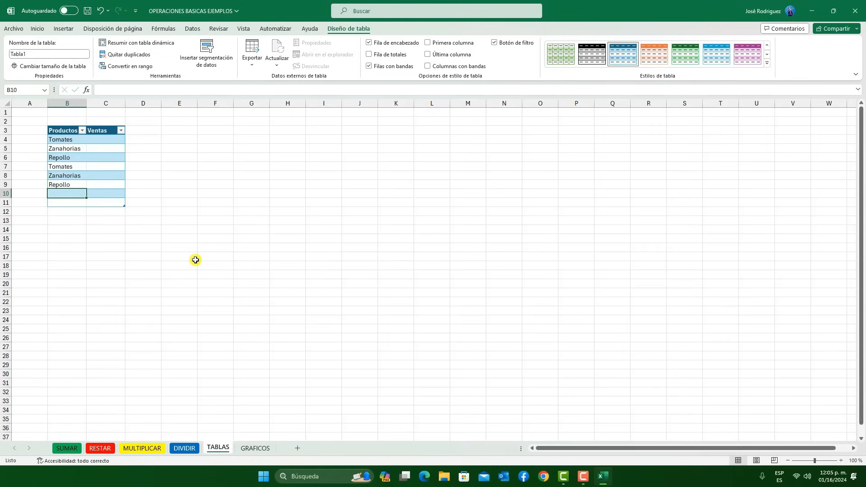
type("Zanahorias")
key("Return")
type("Tomates")
key("Return")
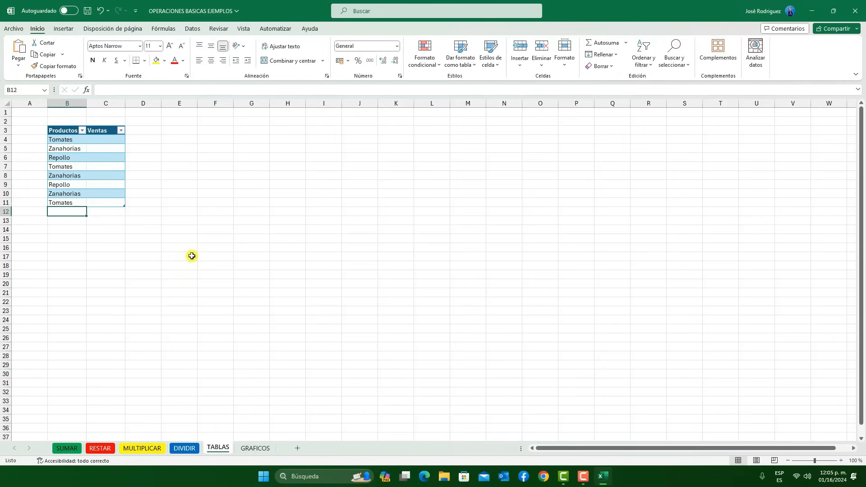
Fill the Ventas column from C4 to C11 with 15, 14, 24, 15, 18, 24, 52 and 14
left_click(108, 141)
type("15")
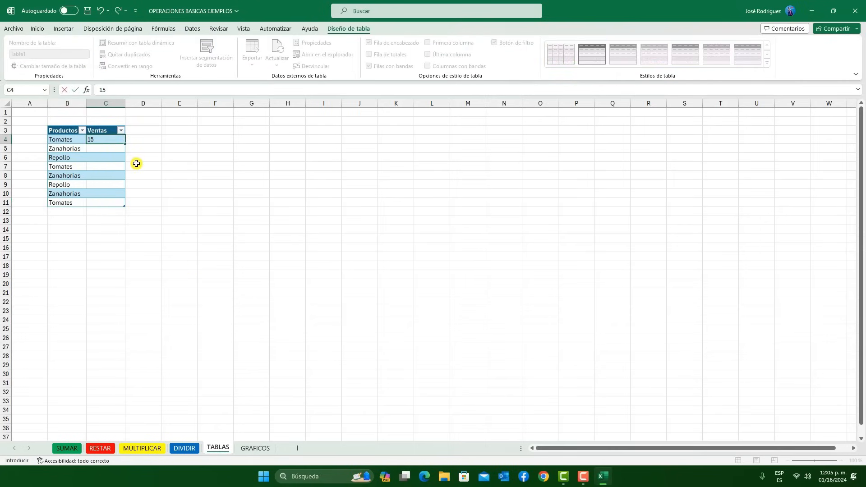
key("Return")
type("14")
key("Return")
type("24")
key("Return")
type("15")
key("Return")
type("18")
key("Return")
type("24 52")
key("Return")
type("14")
key("Right")
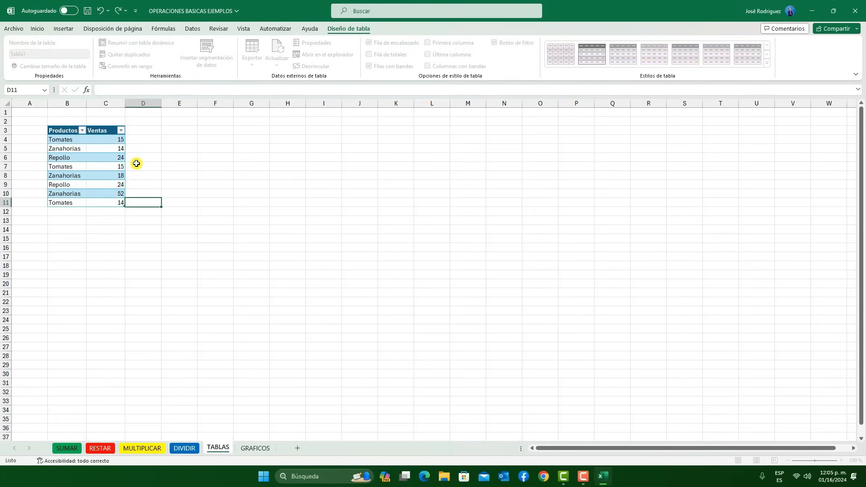
Compare which table design options are offered when cells inside and outside the Productos and Ventas table are selected
left_click(175, 139)
left_click(114, 131)
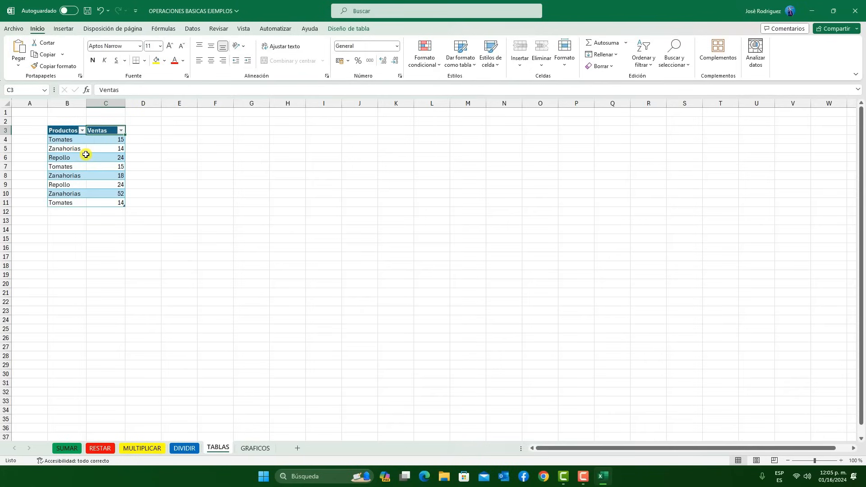
left_click(83, 156)
left_click(212, 185)
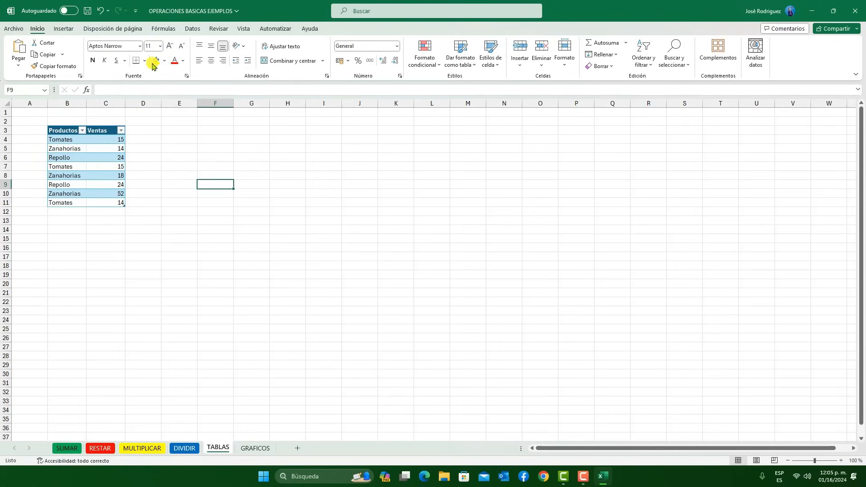
left_click(88, 150)
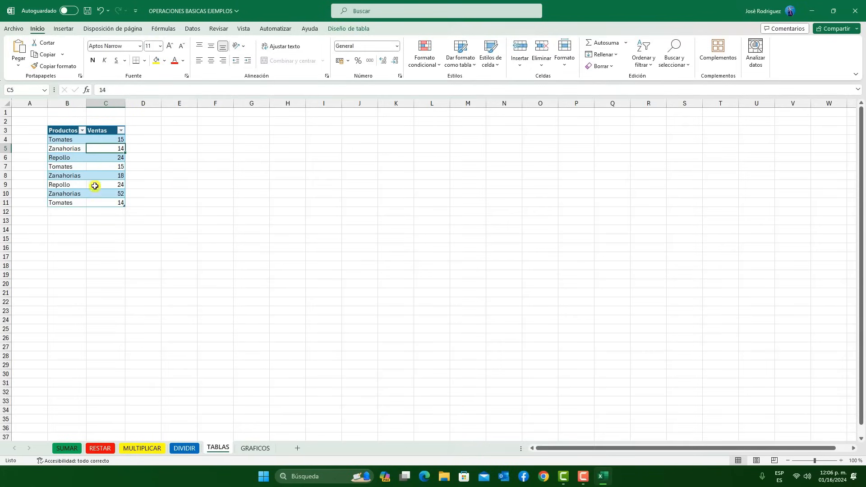
left_click(188, 202)
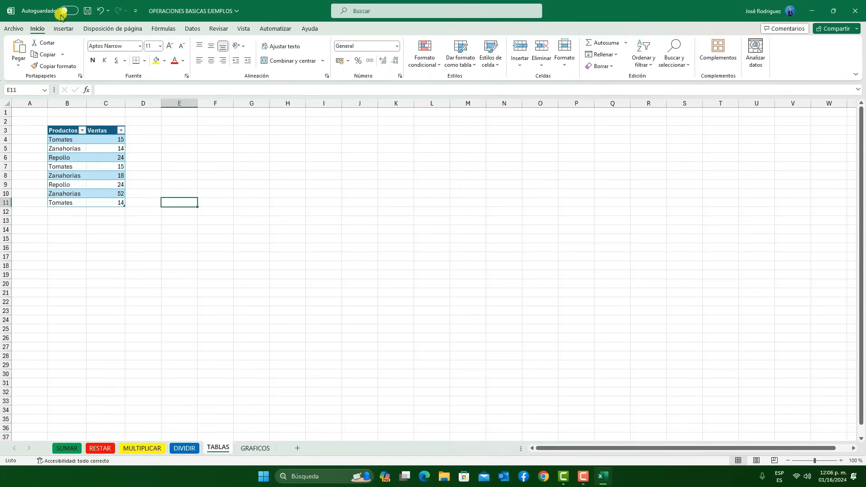
Draw a rectangle about 4.3 cm high and 2.3 cm wide over cells F6 to G14, and delete it
left_click(57, 29)
left_click(145, 53)
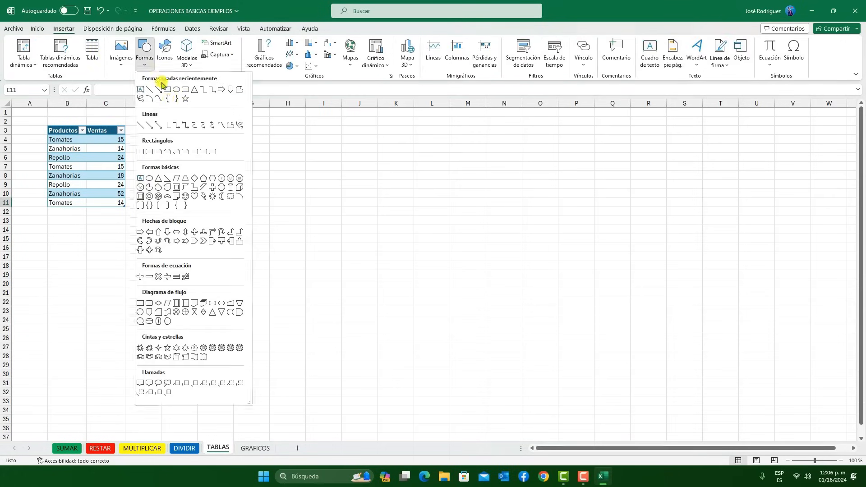
left_click(168, 90)
left_click_drag(215, 157, 255, 230)
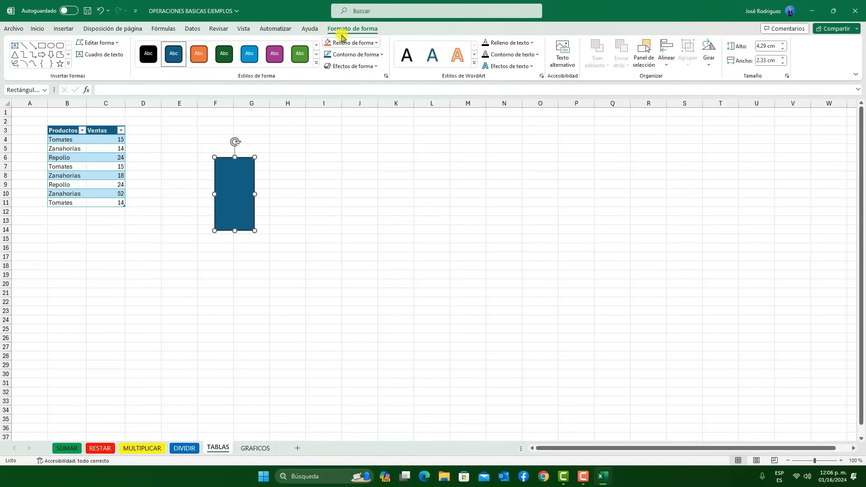
left_click(256, 138)
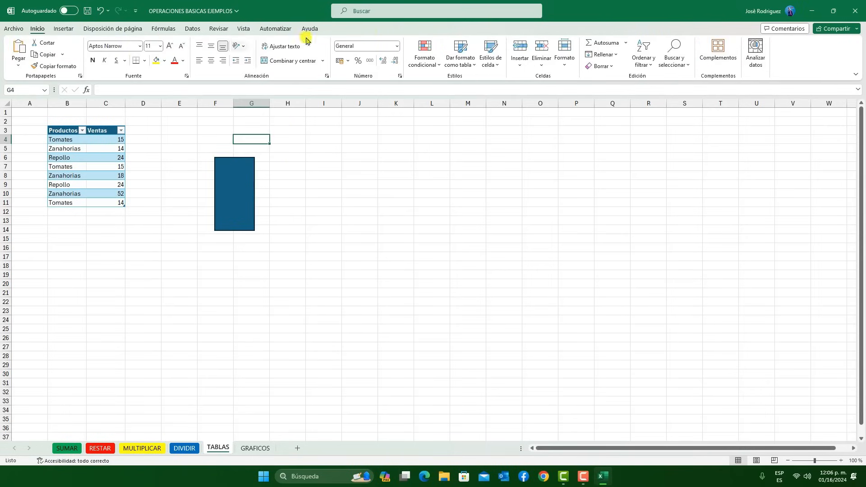
left_click(243, 200)
key("Delete")
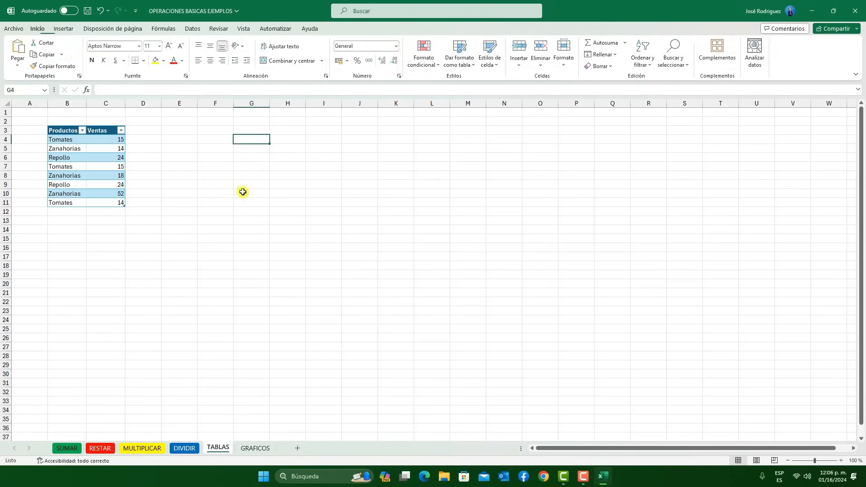
Resize the Productos and Ventas table to the range B3:D12
left_click(85, 173)
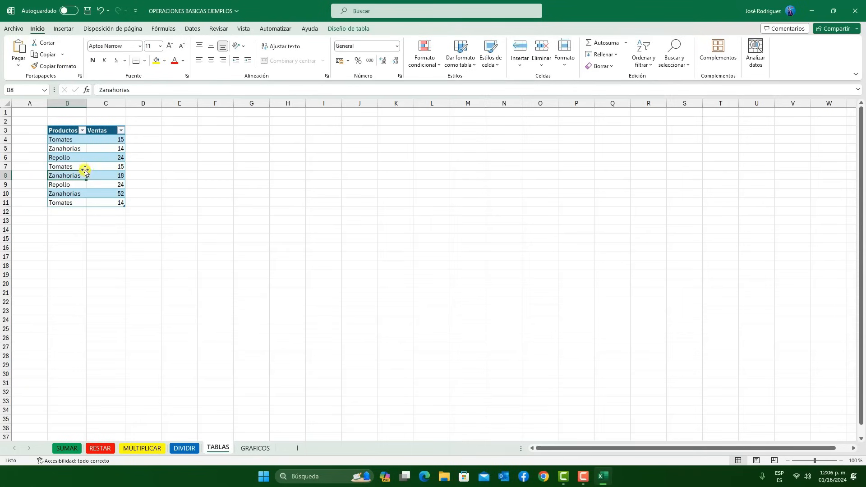
left_click(356, 30)
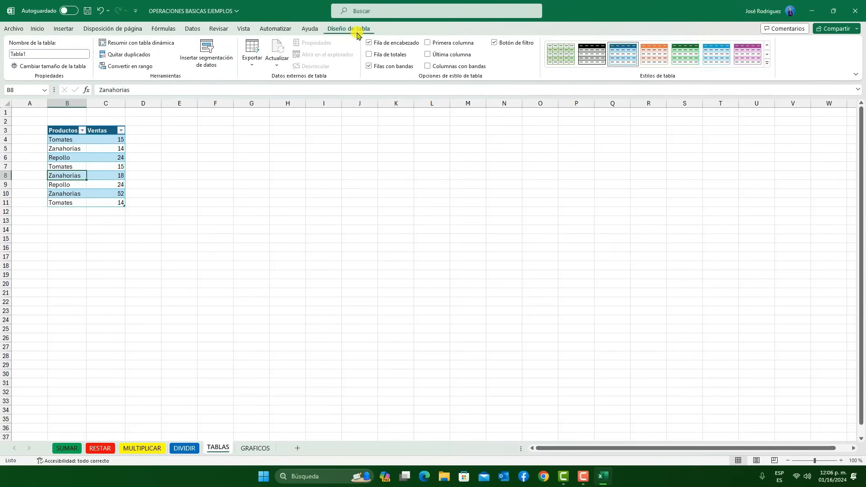
left_click(55, 66)
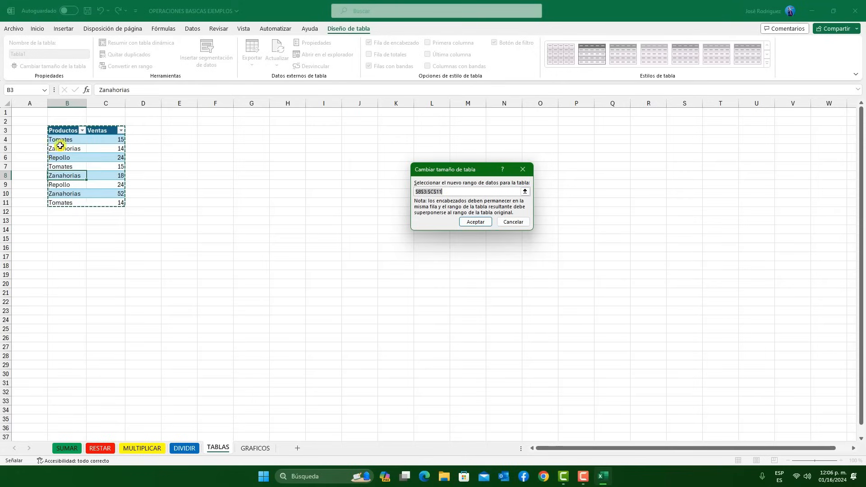
left_click_drag(51, 130, 142, 208)
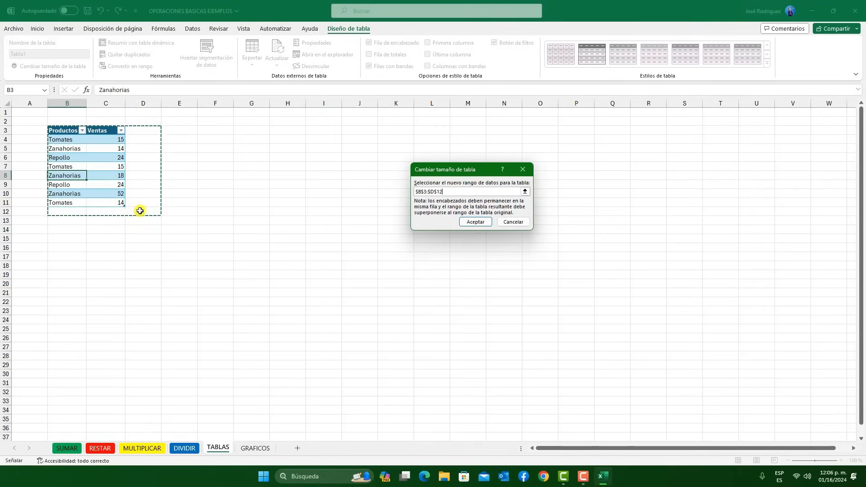
left_click(475, 221)
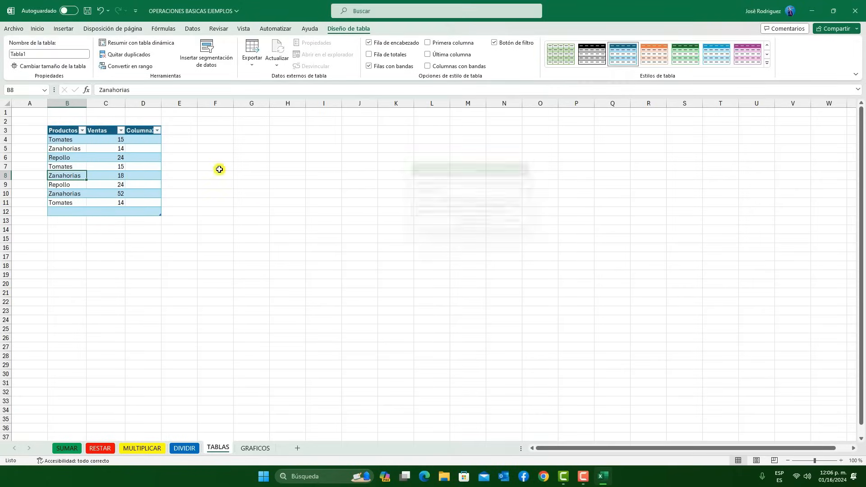
Rename the new column header in D3 as Devueltos and fill D4 to D11 with 1, 0, 1, 0, 1, 2, 3 and 0
left_click(141, 130)
left_click_drag(128, 90, 68, 92)
type("d")
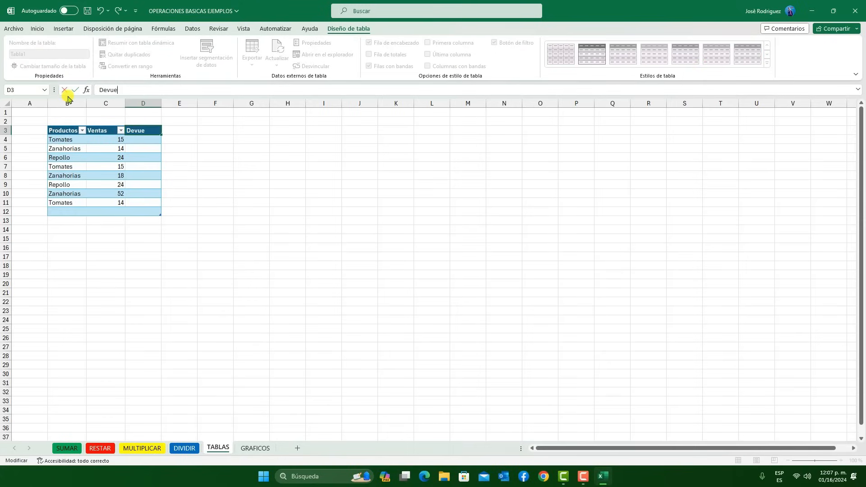
type("evueltos")
key("Return")
type("1 0 1 0 1 2 3 0")
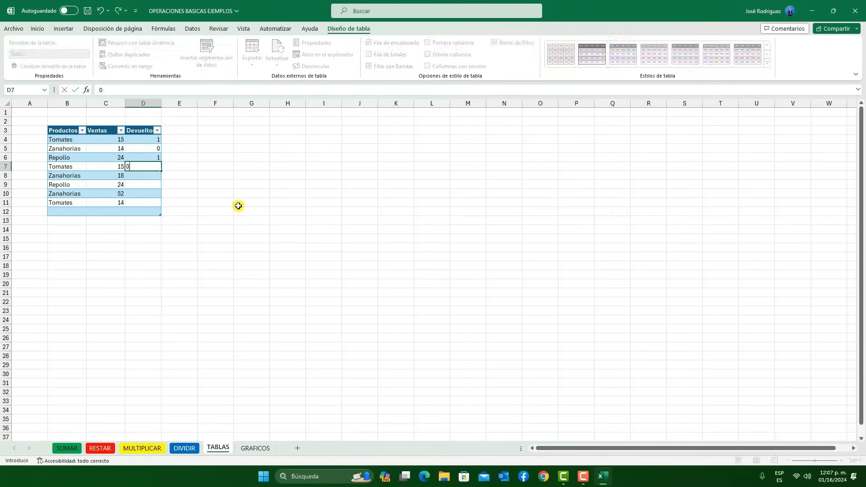
Complete the empty table row 12 with Repollo, 14 for Ventas and 0 for Devueltos
left_click(63, 213)
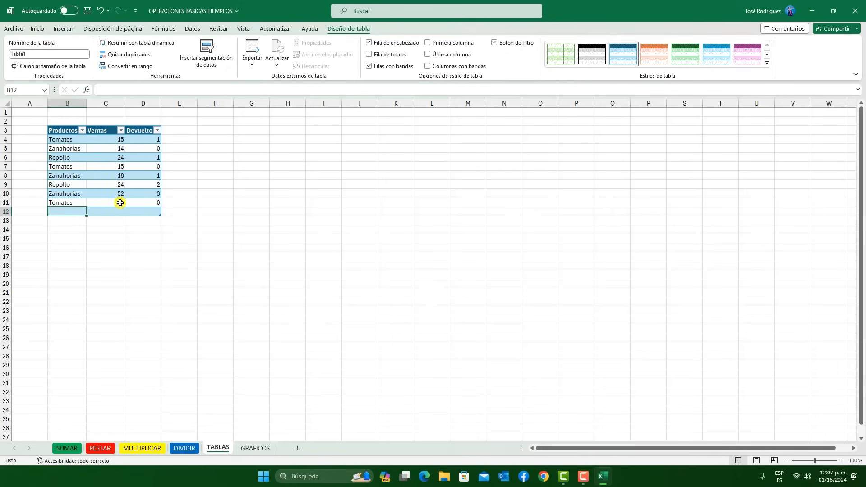
type("Repollo")
key("Right")
type("14")
key("Right")
type("0")
key("Right")
left_click(98, 208)
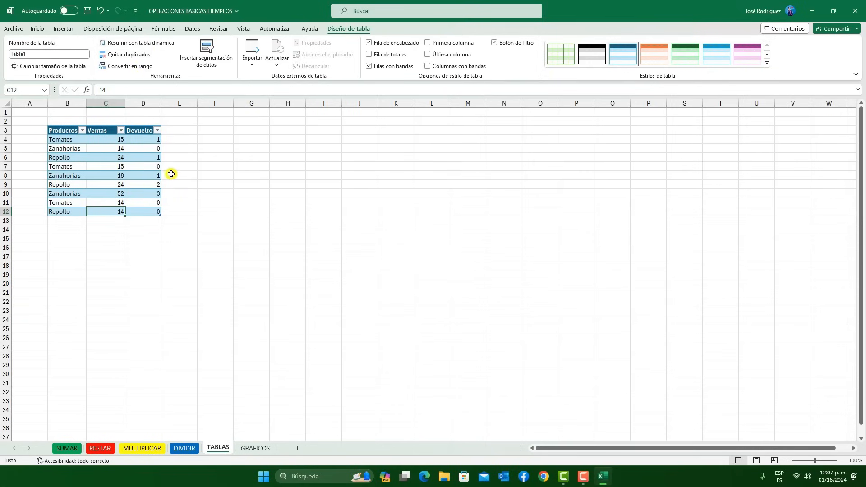
Summarize Tabla1 with a pivot table placed on the existing TABLAS sheet at H11:J18
left_click(216, 174)
left_click_drag(85, 132, 154, 210)
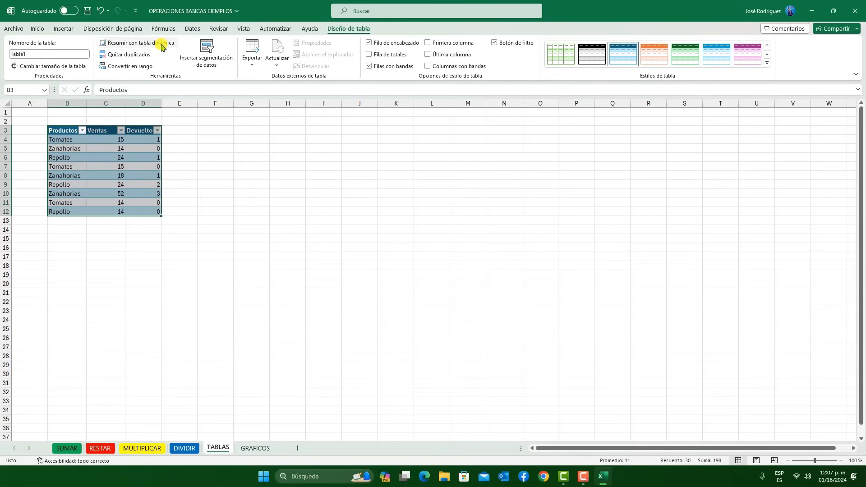
left_click(152, 44)
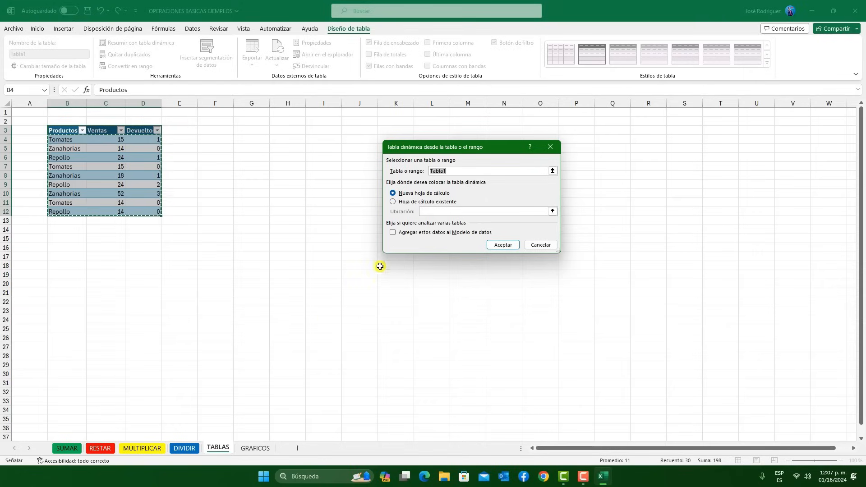
left_click(407, 203)
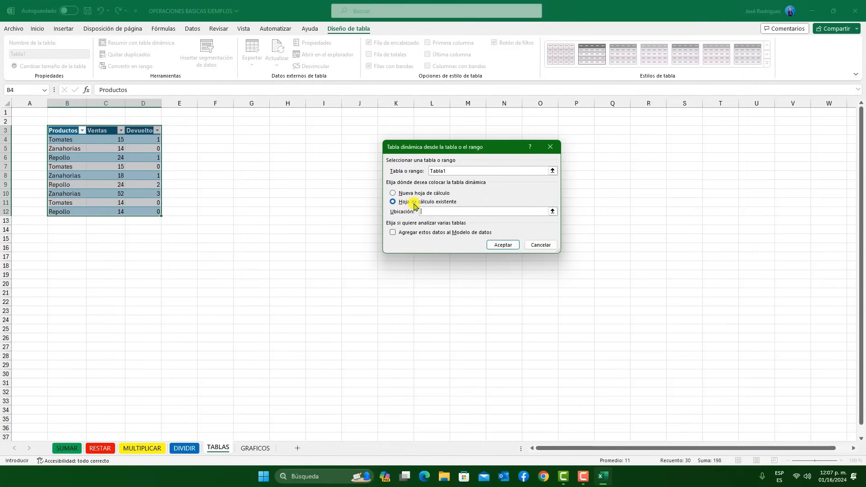
left_click(288, 202)
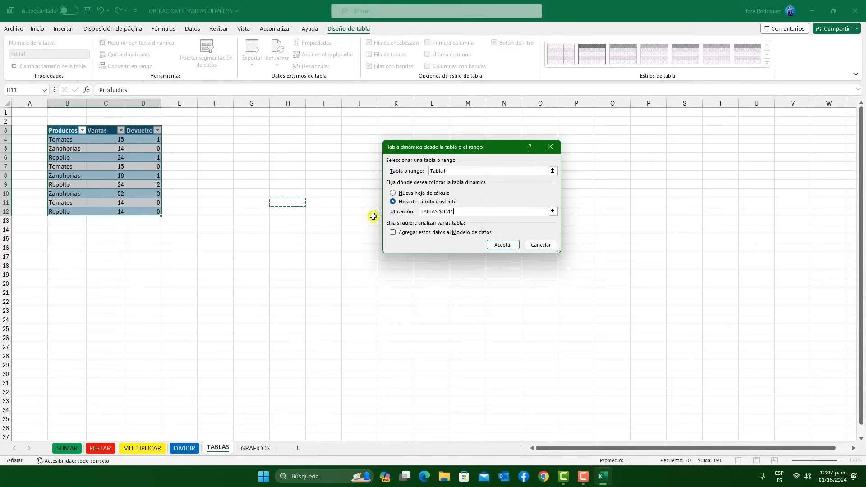
left_click_drag(291, 203, 364, 267)
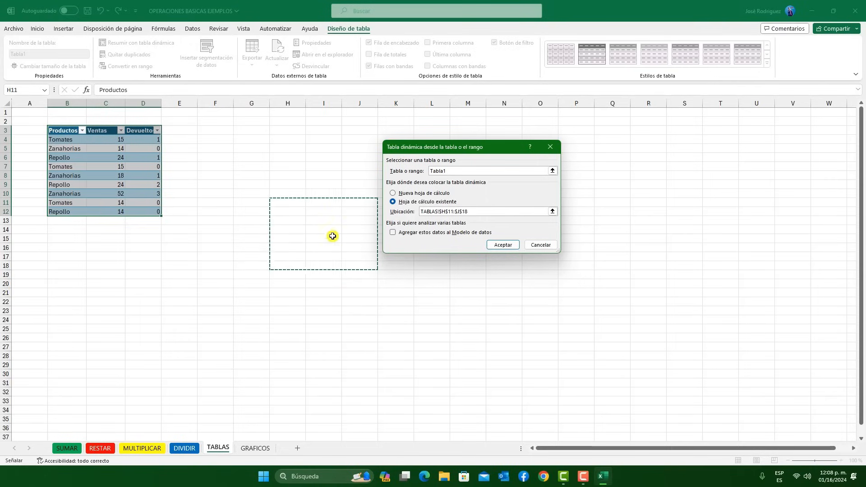
left_click(503, 248)
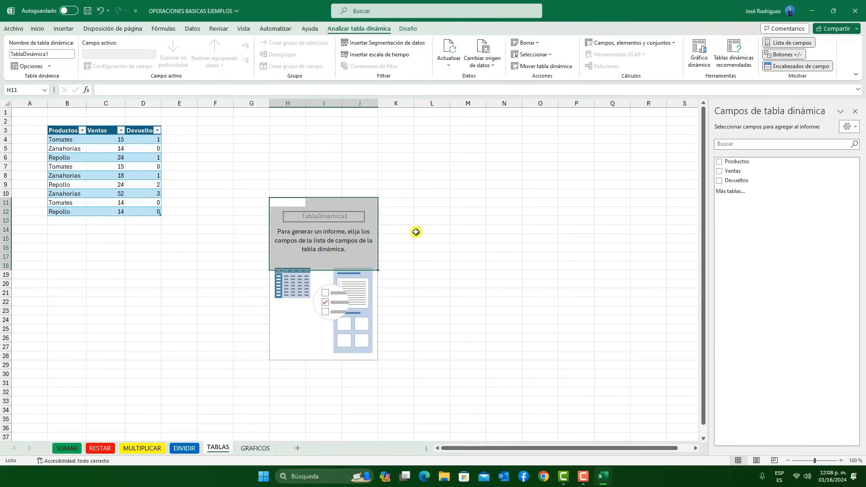
Add the Productos, Ventas and Devueltos fields to the pivot table and close its field list
left_click(720, 164)
left_click(416, 231)
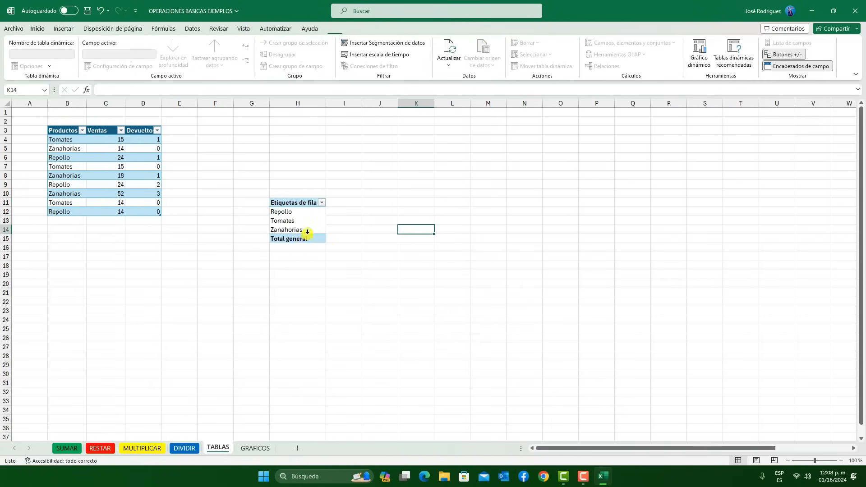
left_click(310, 212)
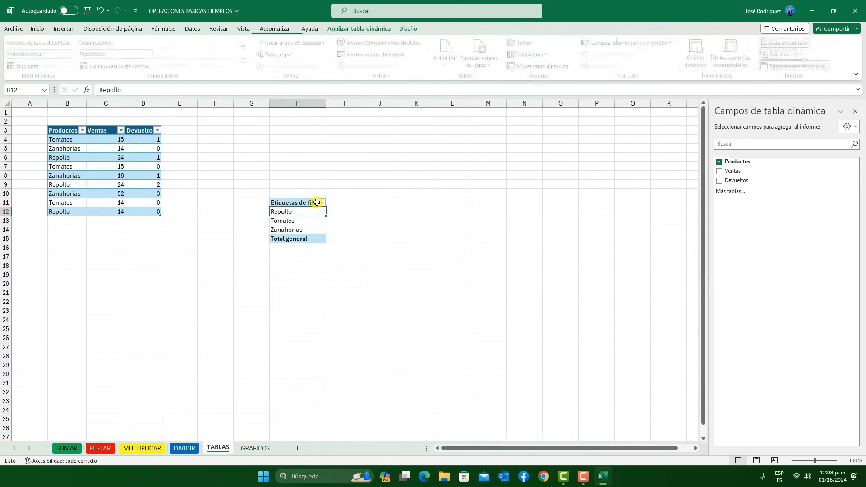
left_click(720, 171)
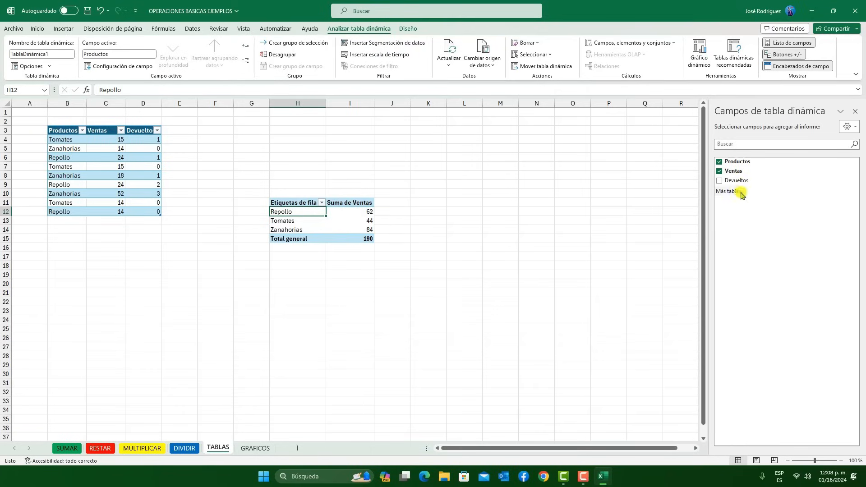
left_click(720, 181)
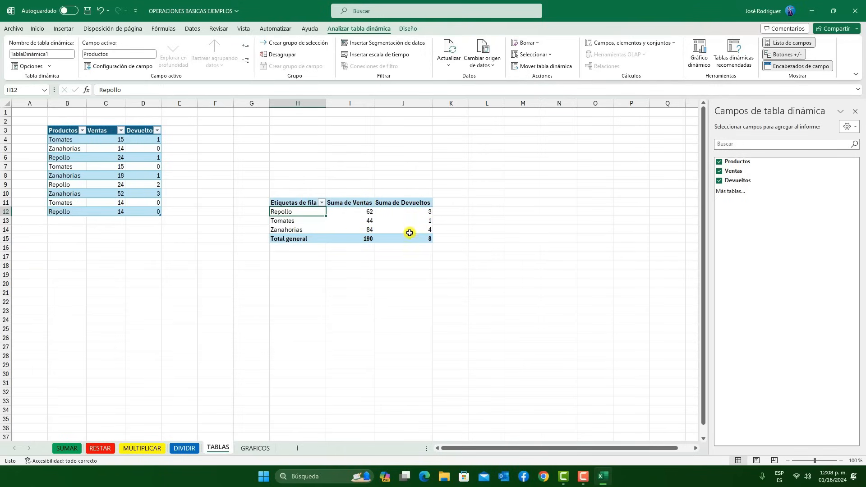
left_click(856, 111)
Delete the pivot table by clearing the cells H9 to J17
left_click_drag(284, 187, 419, 256)
key("Delete")
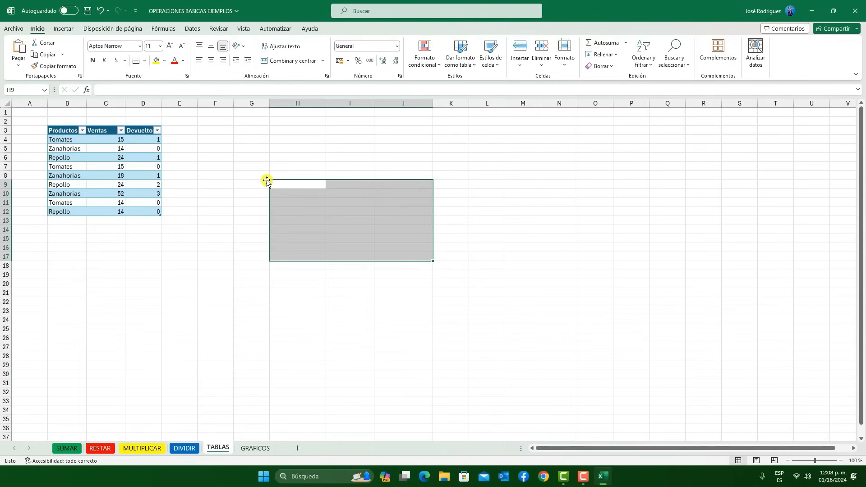
left_click(194, 157)
Convert the Productos, Ventas and Devueltos table in B3:D12 into a normal range
left_click(117, 160)
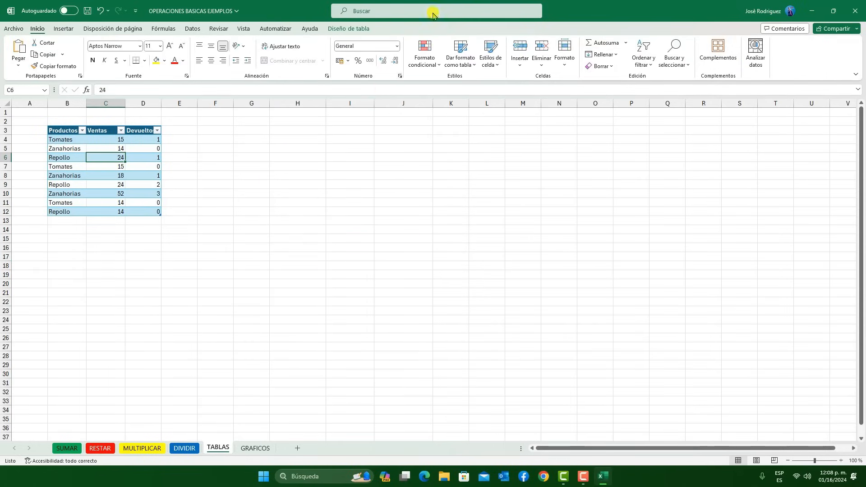
left_click(352, 30)
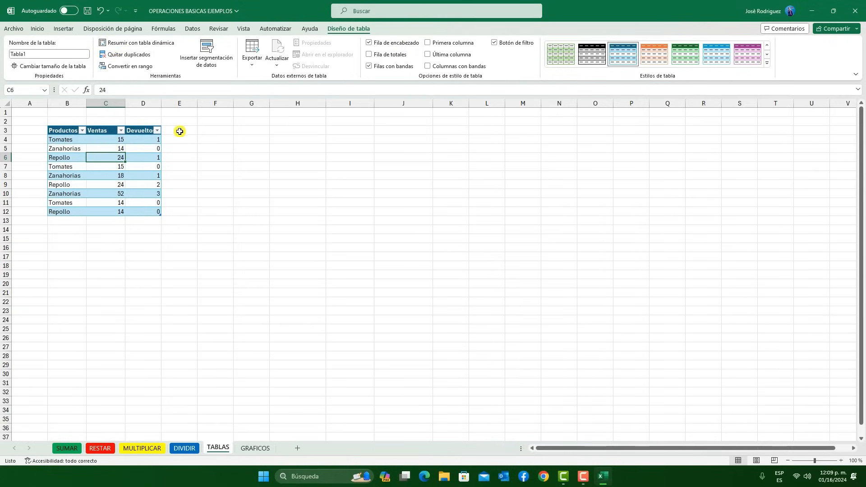
left_click(192, 174)
left_click_drag(68, 130, 145, 210)
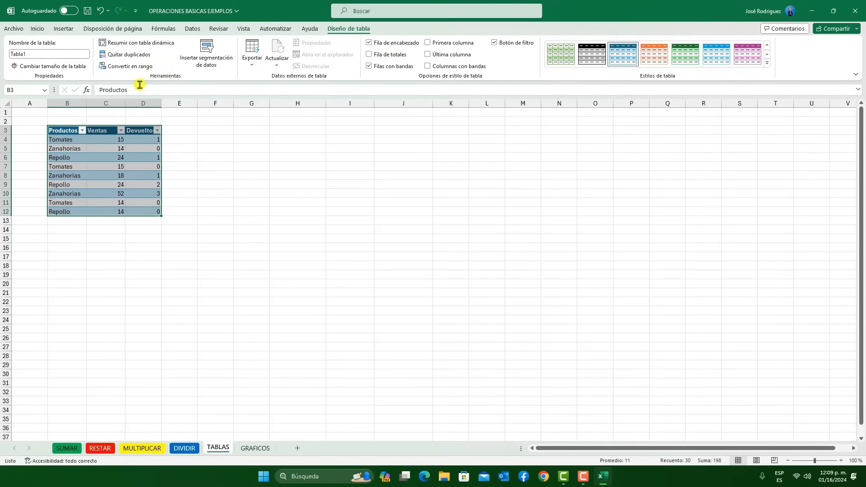
left_click(124, 65)
left_click_drag(457, 220, 469, 207)
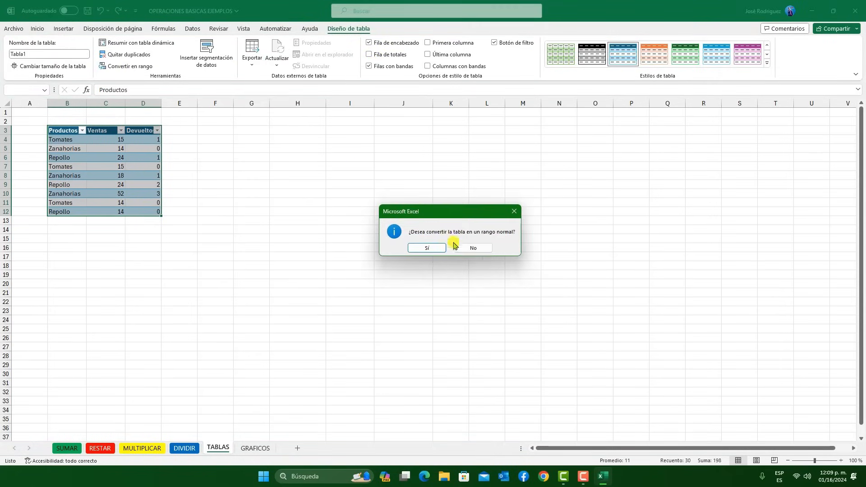
left_click(423, 248)
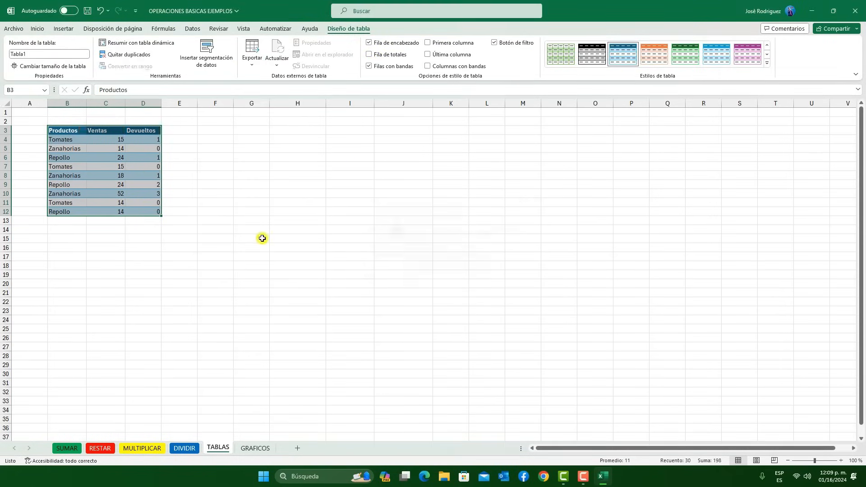
Check whether table design options are still offered when header and data cells of the converted range are selected
left_click(383, 201)
left_click(149, 166)
left_click(276, 204)
left_click(77, 140)
left_click(128, 178)
left_click(94, 131)
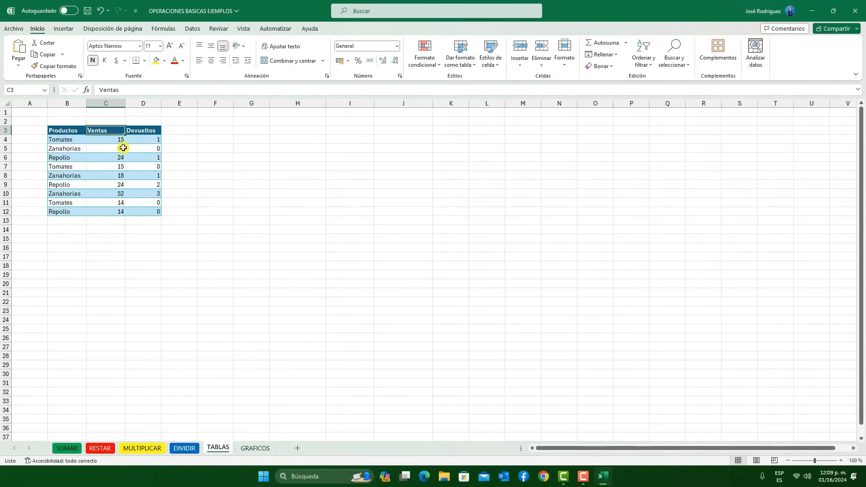
left_click(145, 133)
left_click(129, 183)
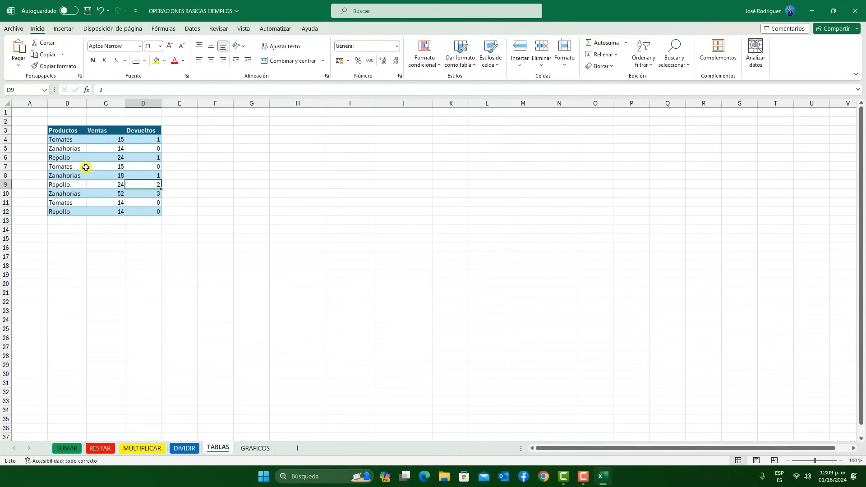
left_click(63, 204)
left_click(98, 134)
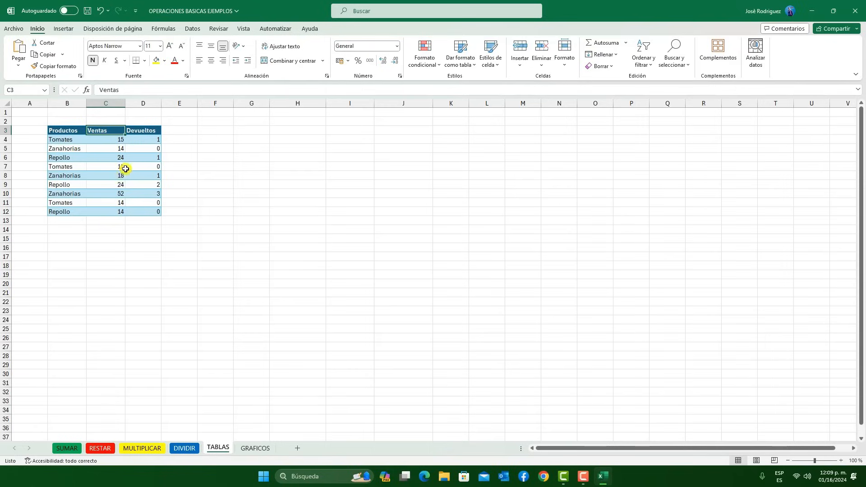
left_click(219, 141)
left_click(123, 151)
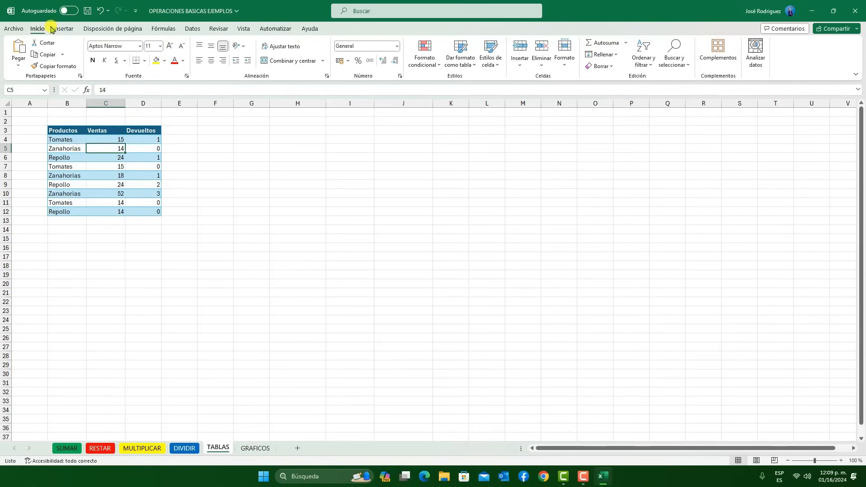
Undo the conversion to a range and check the table design options with a Devueltos cell selected
left_click(97, 12)
left_click(185, 172)
left_click(141, 156)
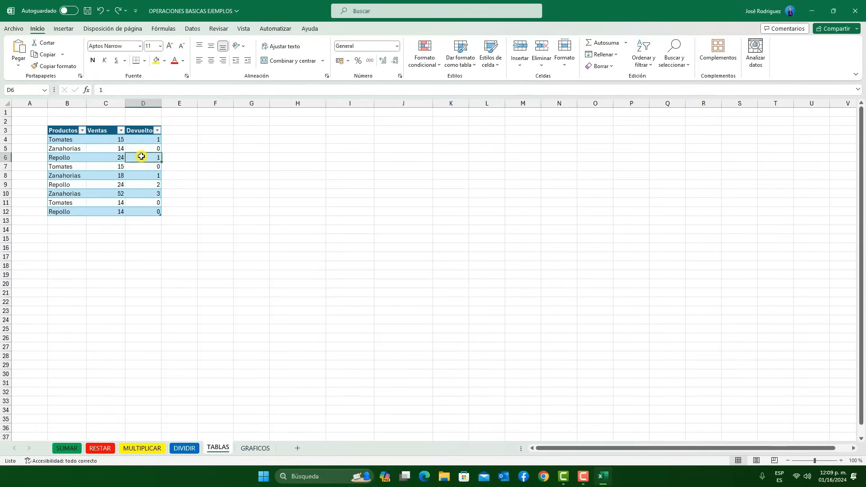
left_click(350, 28)
left_click(359, 212)
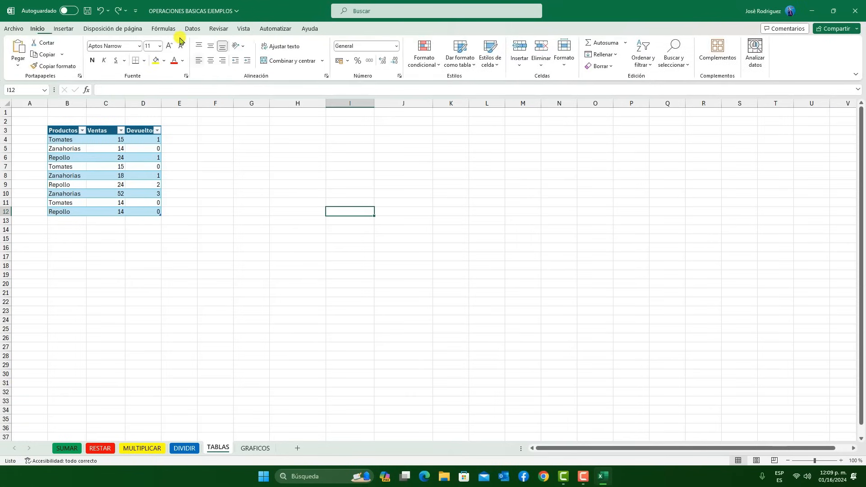
Undo the pivot table deletion, and redo both the deletion and the conversion to a range
left_click(100, 11)
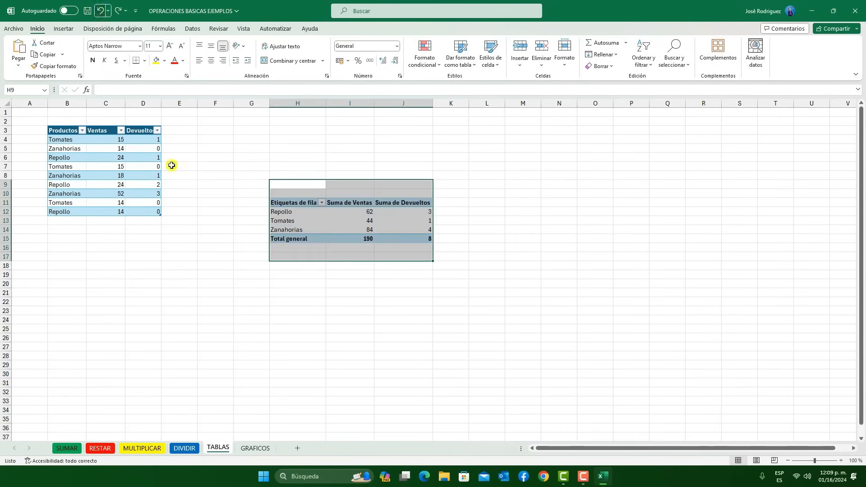
left_click(117, 12)
left_click(264, 231)
Convert range B3:D12 with the Productos, Ventas and Devueltos data back into a table with headers
left_click(79, 159)
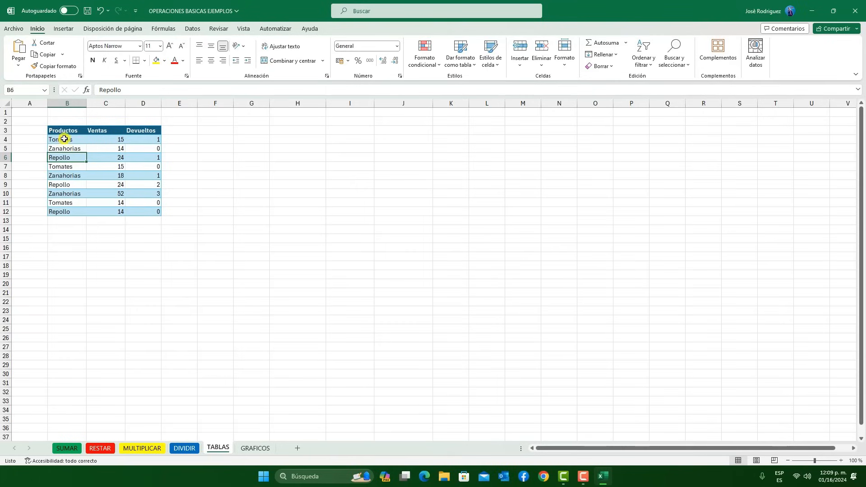
left_click_drag(67, 130, 156, 213)
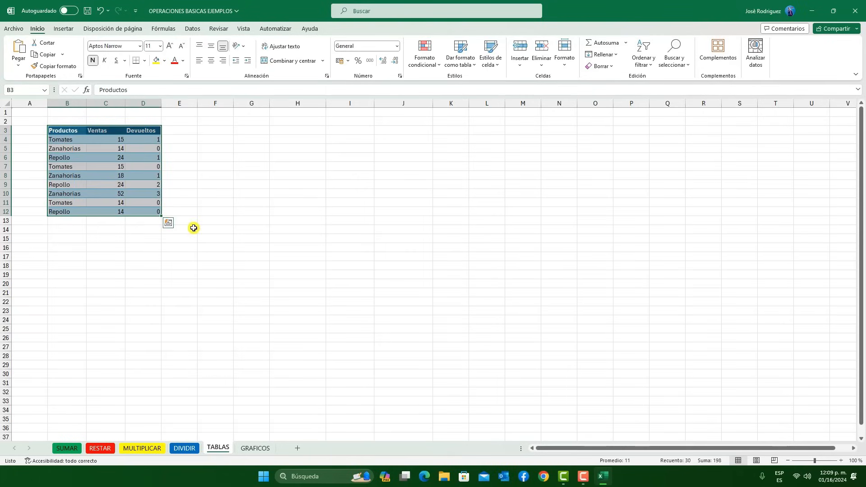
key("ctrl+t")
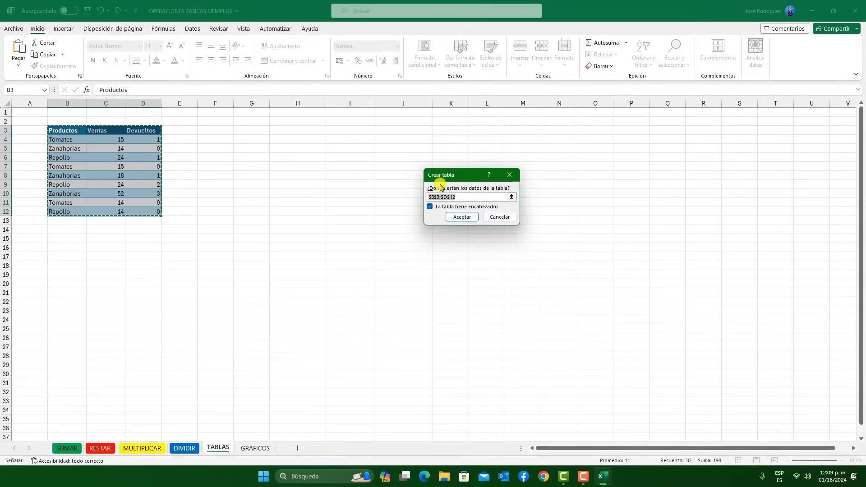
left_click(460, 218)
left_click(209, 193)
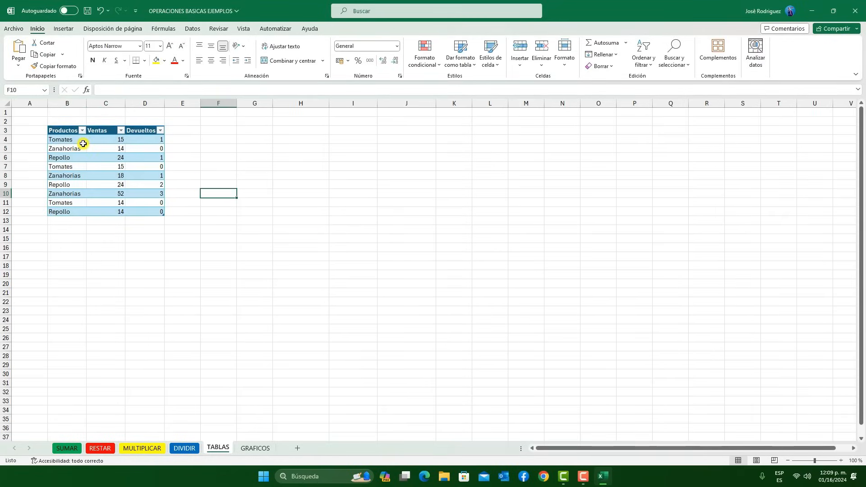
Insert a slicer for the Productos field of the table and place it over columns I and J
left_click(83, 144)
left_click(180, 167)
left_click(104, 193)
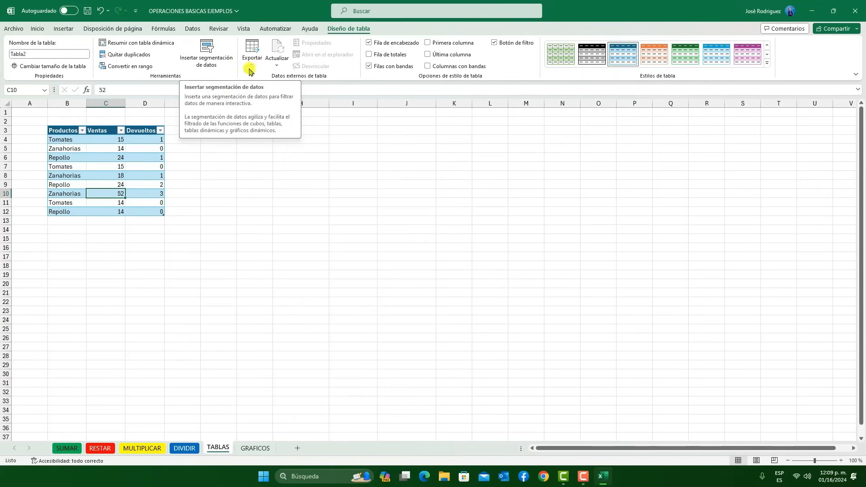
left_click(203, 64)
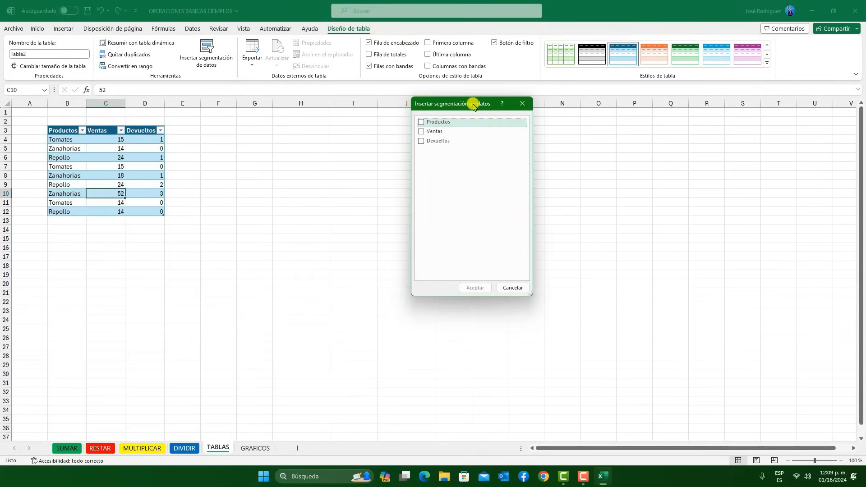
left_click_drag(473, 107, 506, 141)
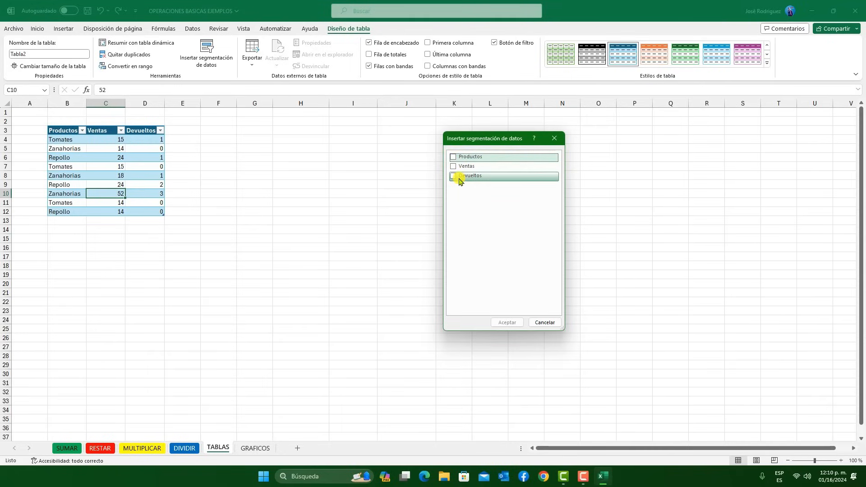
left_click(454, 157)
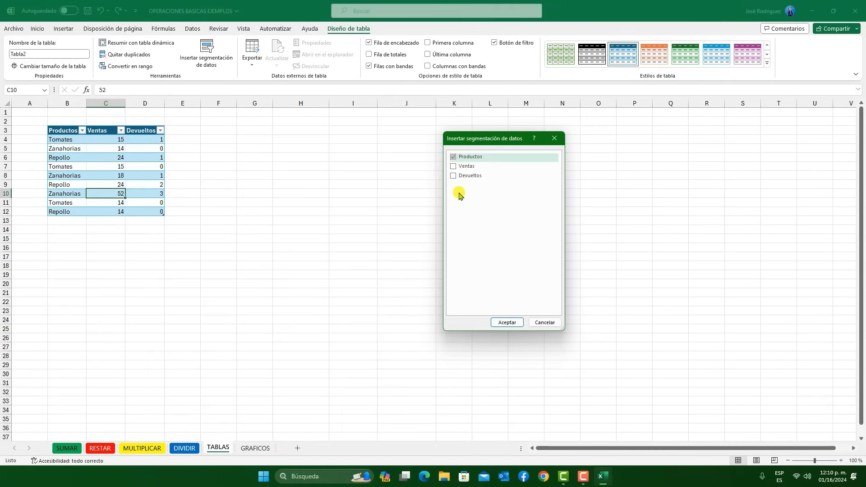
left_click(508, 323)
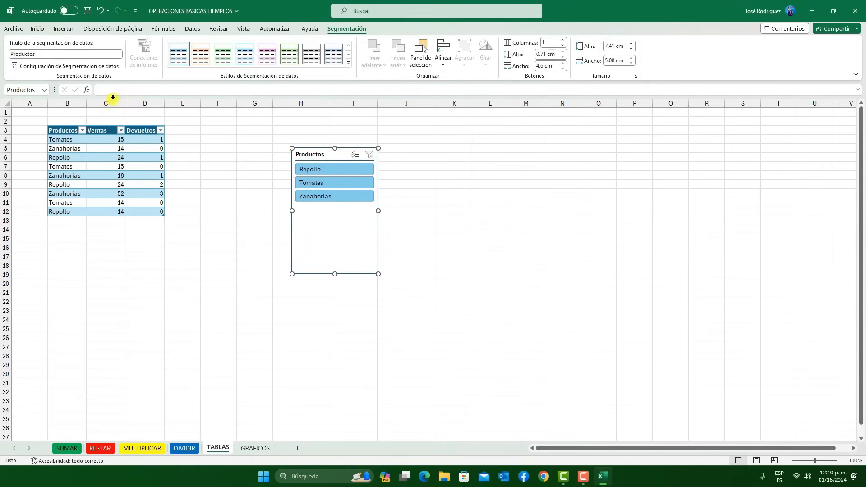
left_click_drag(310, 155, 353, 154)
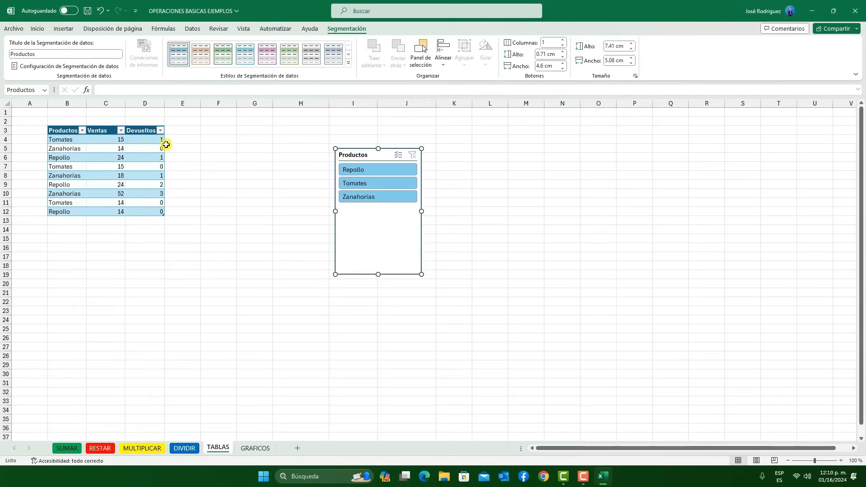
Filter the table with the Productos slicer by Repollo, Tomates and Zanahorias in turn
left_click(377, 173)
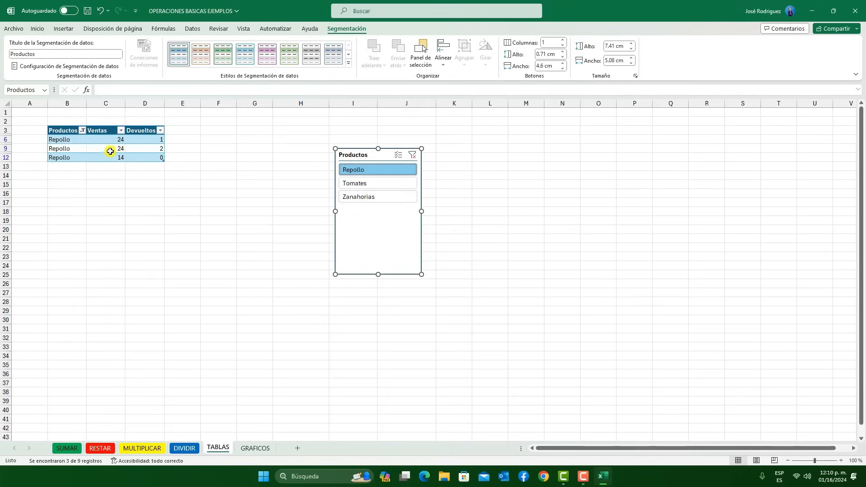
left_click(365, 186)
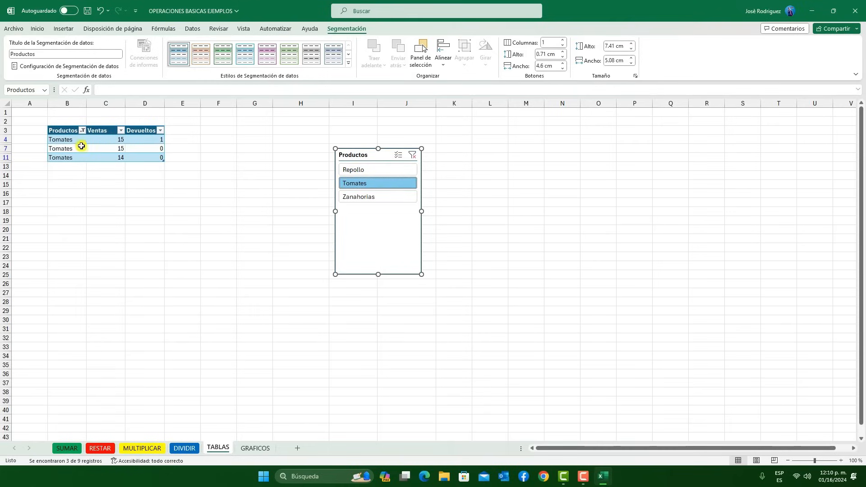
left_click(390, 198)
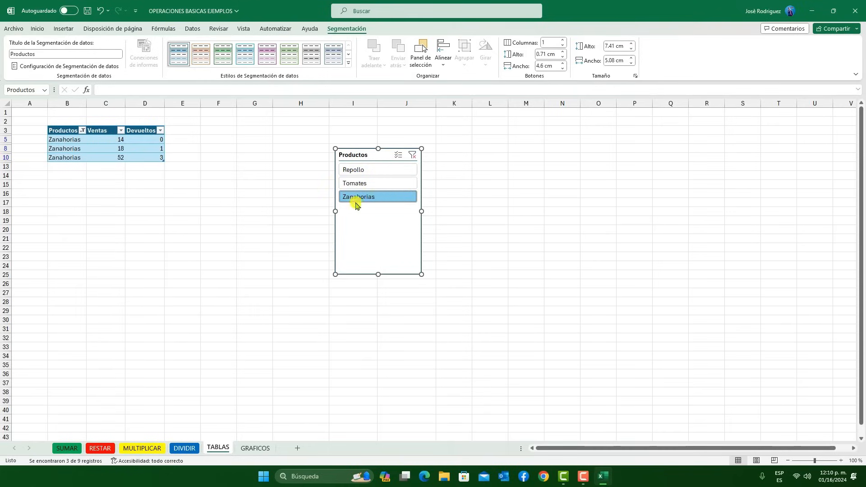
Clear the Productos slicer's filter and delete the slicer from the sheet
right_click(365, 220)
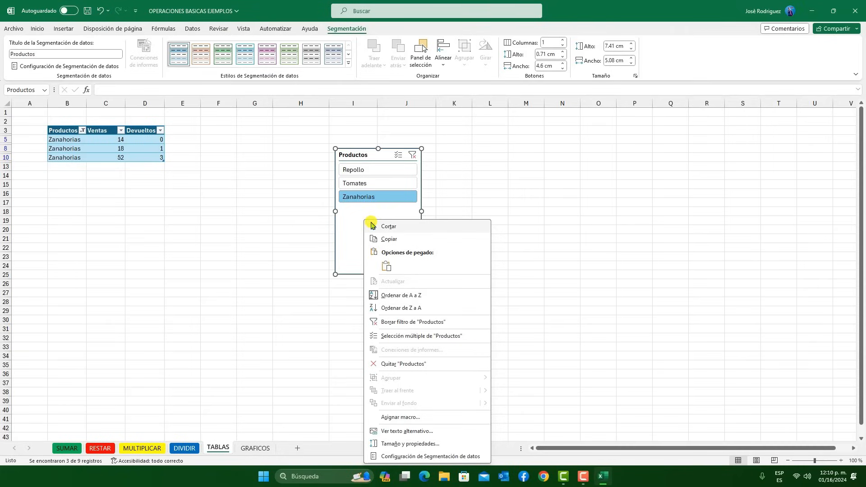
left_click(422, 323)
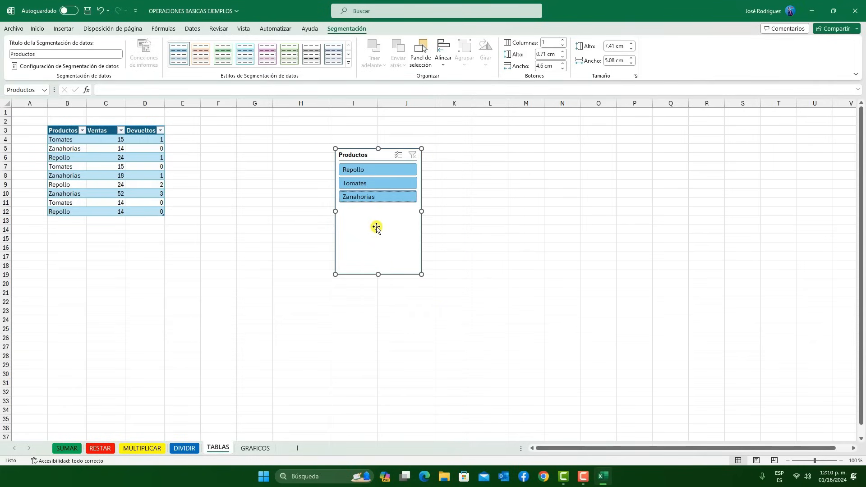
key("Delete")
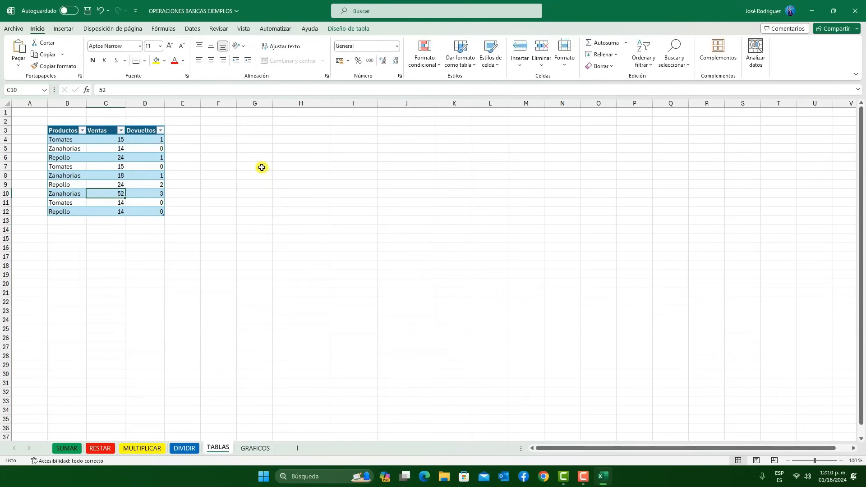
Examine the export and refresh options offered for the table's external data
left_click(354, 28)
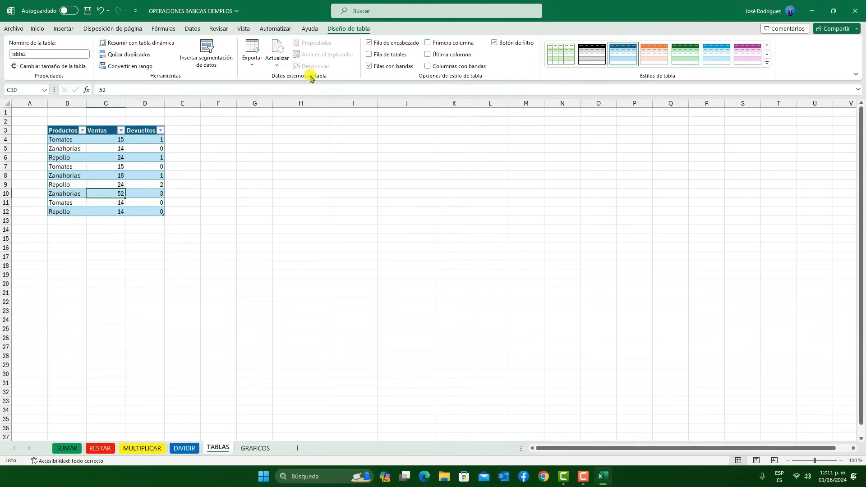
left_click(253, 61)
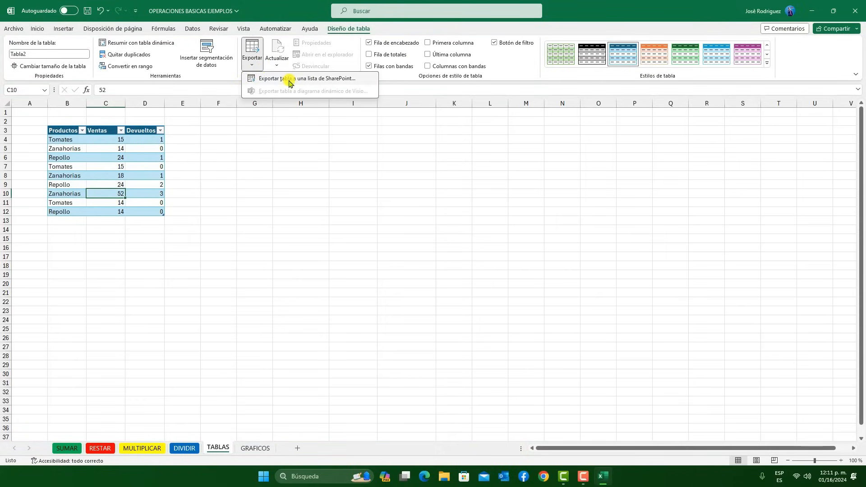
left_click(276, 61)
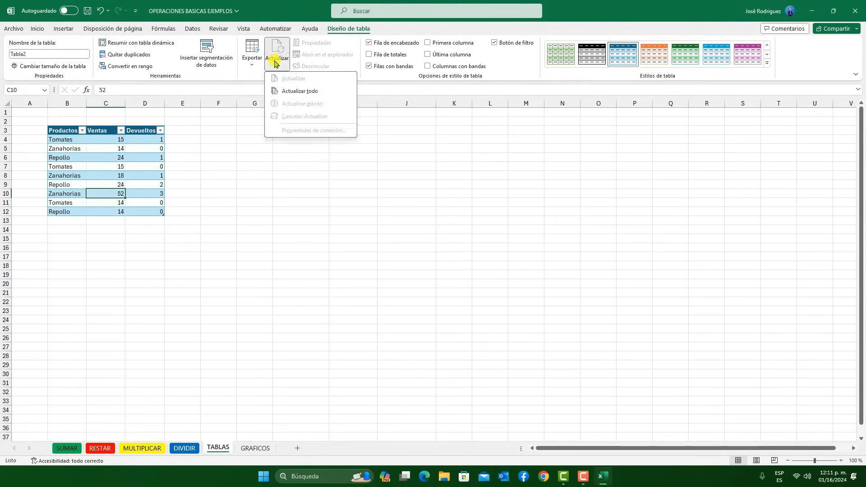
left_click(280, 60)
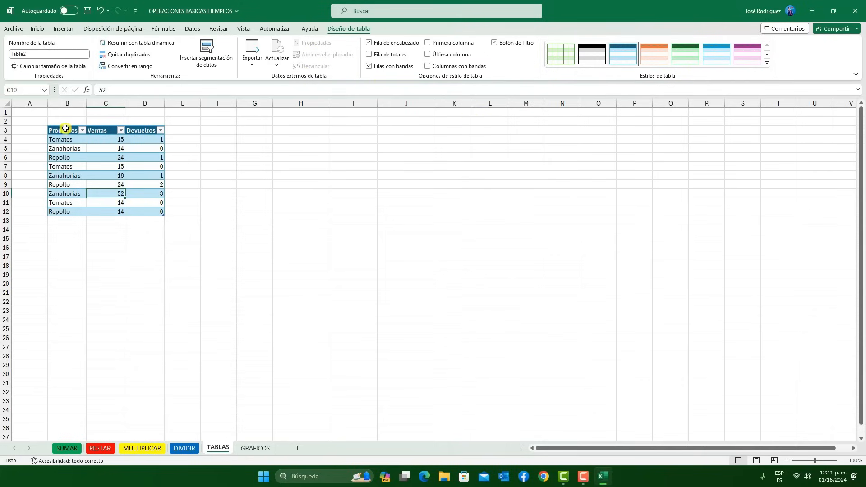
Hide and restore the table's header row, and add a total row that uses Suma for the Ventas column
left_click(369, 44)
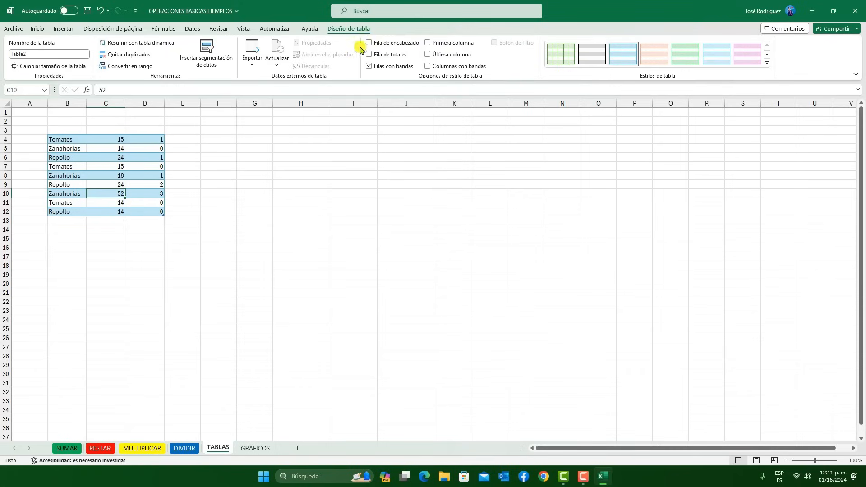
left_click(378, 44)
left_click(369, 55)
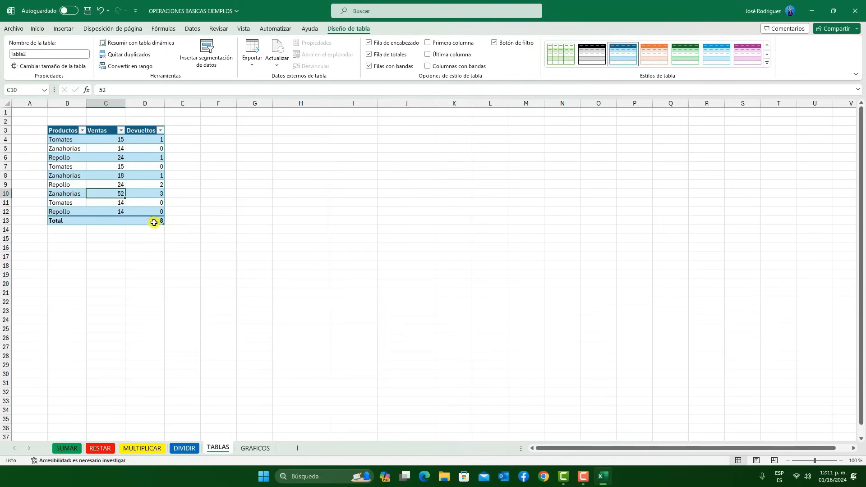
left_click(117, 221)
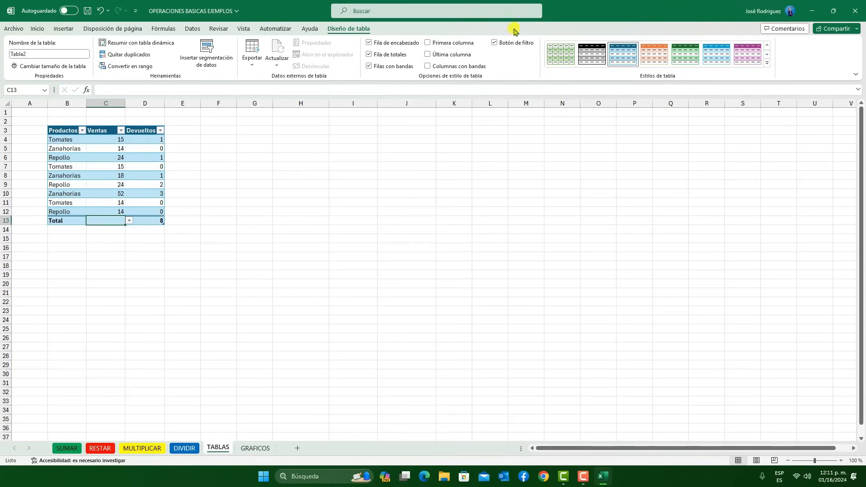
left_click(128, 222)
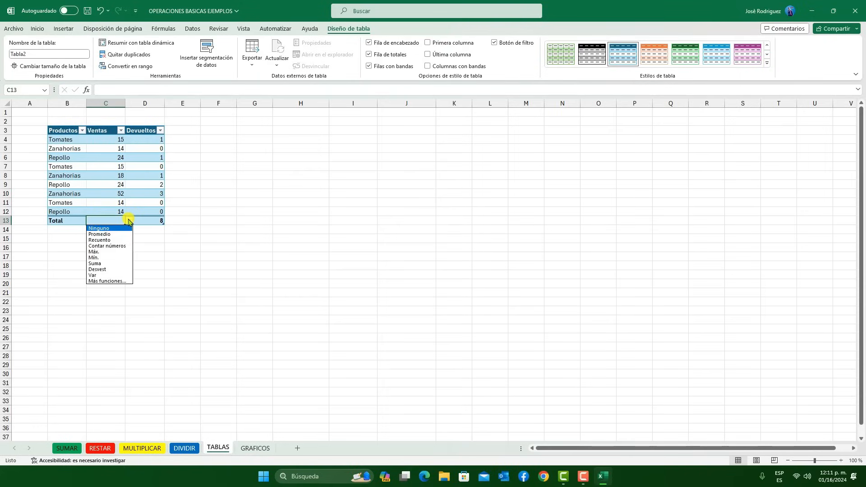
left_click(103, 264)
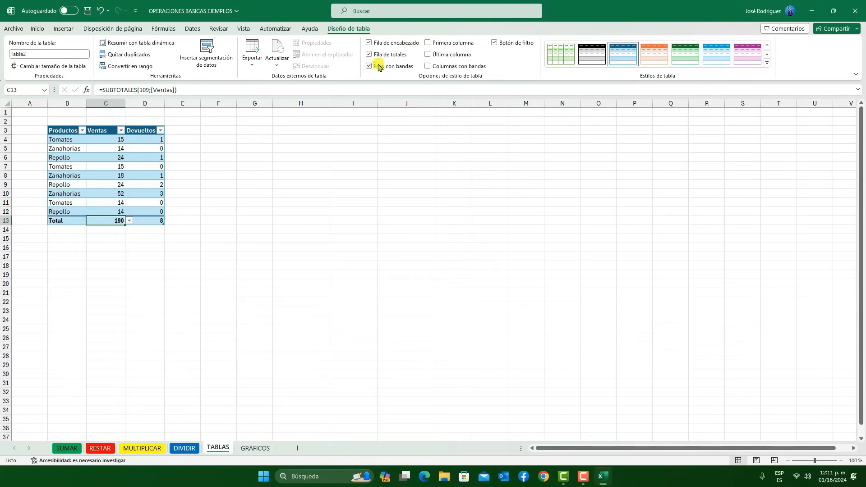
Remove the table's total row and select cell D9 in the Devueltos column
left_click(369, 55)
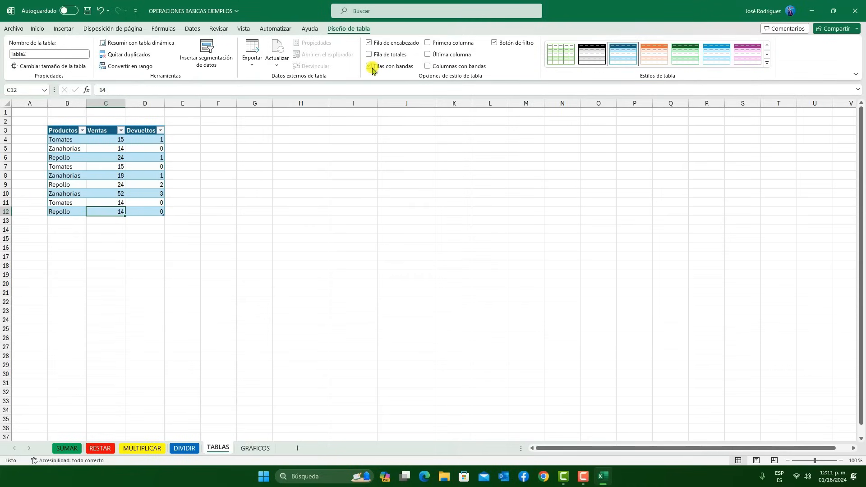
key("Up")
key("Up")
key("Up")
key("Right")
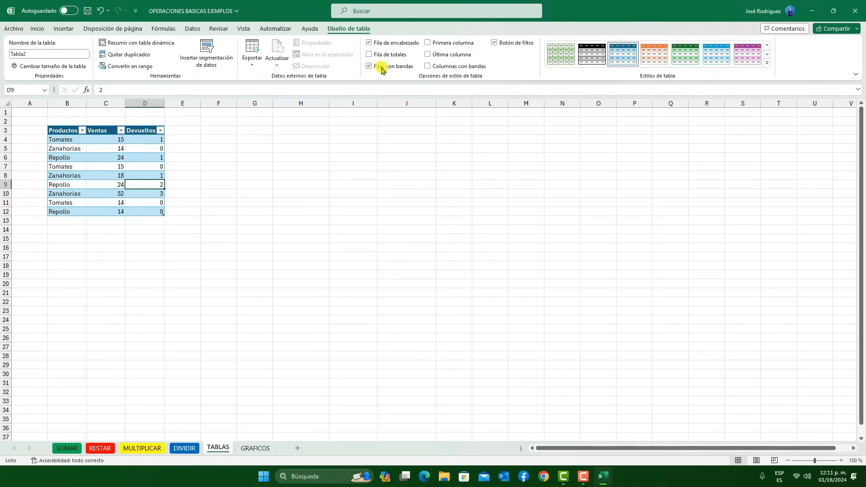
Enable the first column, last column and banded columns style options for the table
left_click(428, 43)
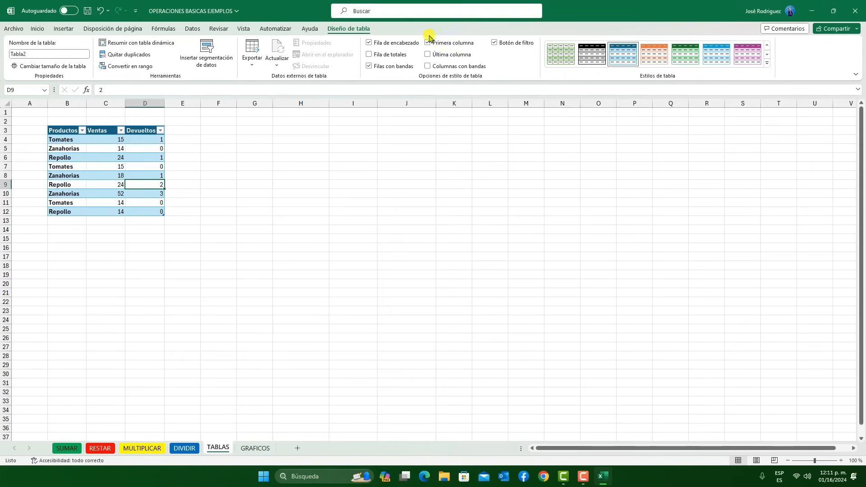
left_click(428, 54)
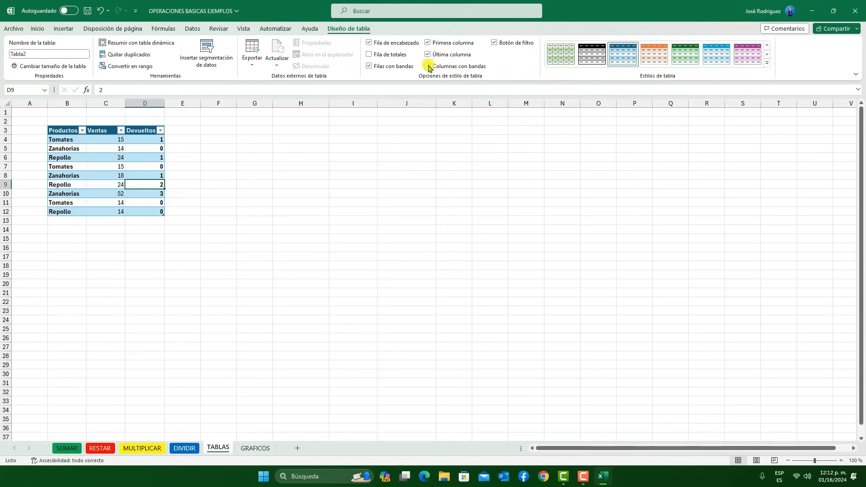
left_click(428, 67)
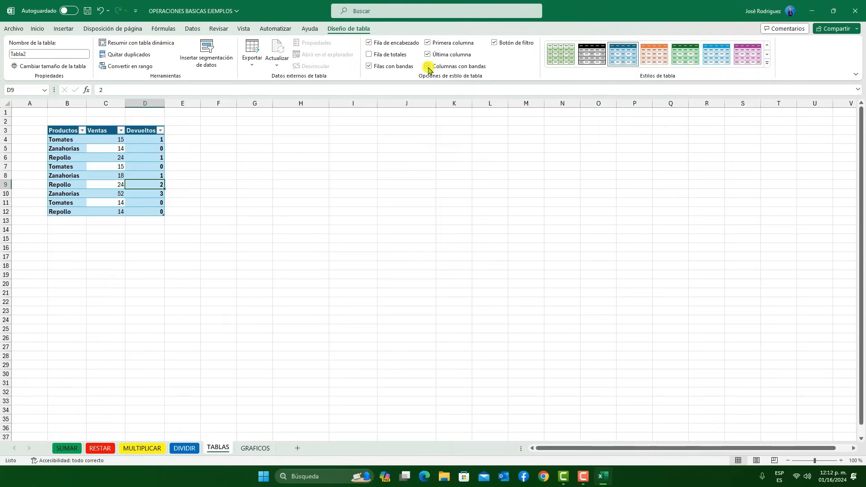
Turn off the table's banded columns, last column and first column style options
left_click(428, 67)
left_click(427, 67)
left_click(428, 54)
left_click(429, 43)
left_click(427, 66)
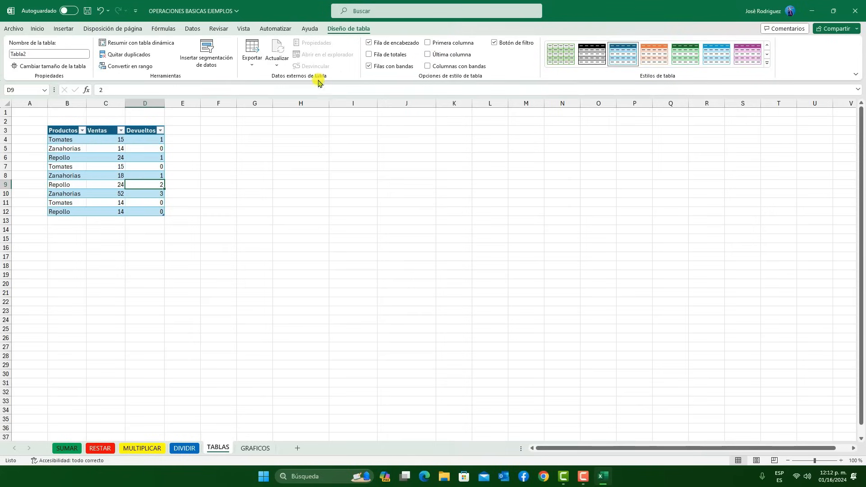
Hide and restore the header filter buttons, and browse the available styles for the table in B3:D12
left_click(495, 44)
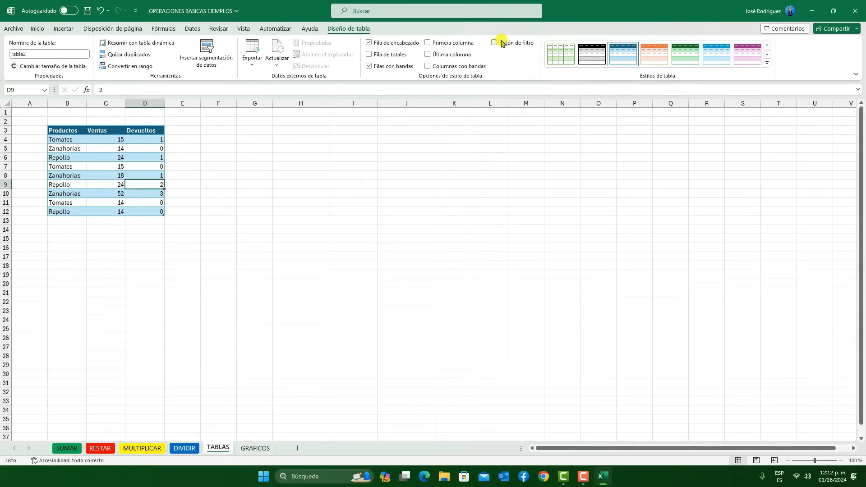
left_click(495, 44)
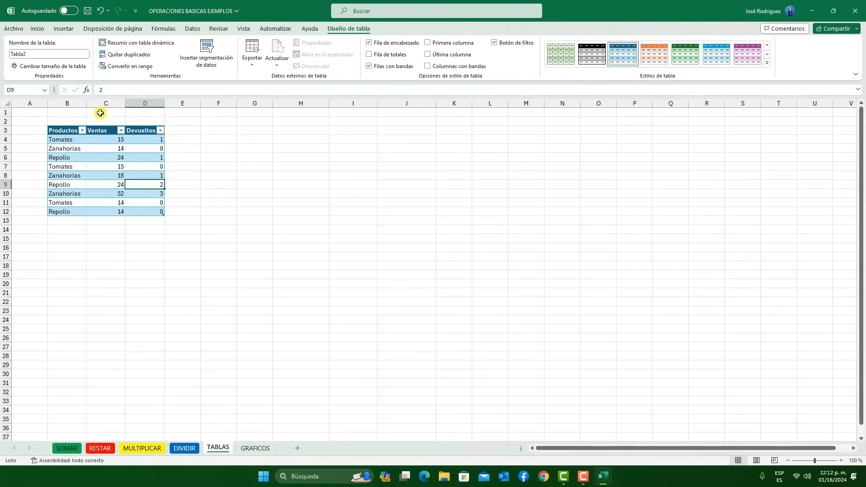
left_click(686, 53)
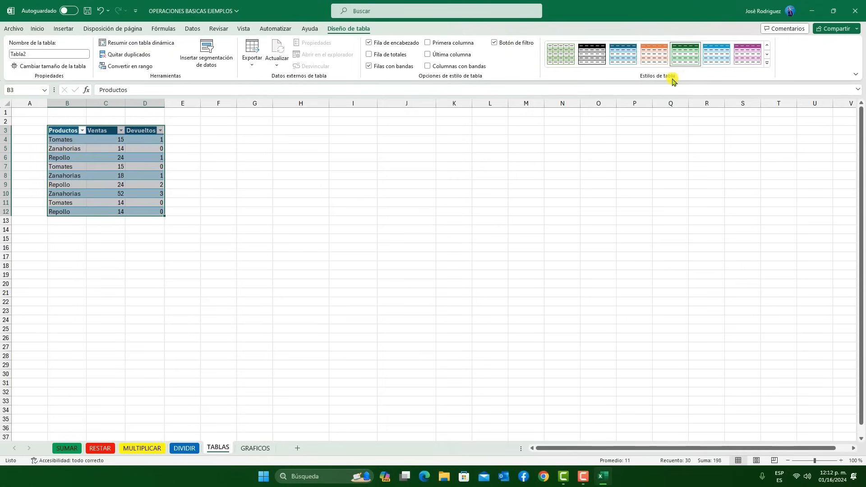
left_click(767, 63)
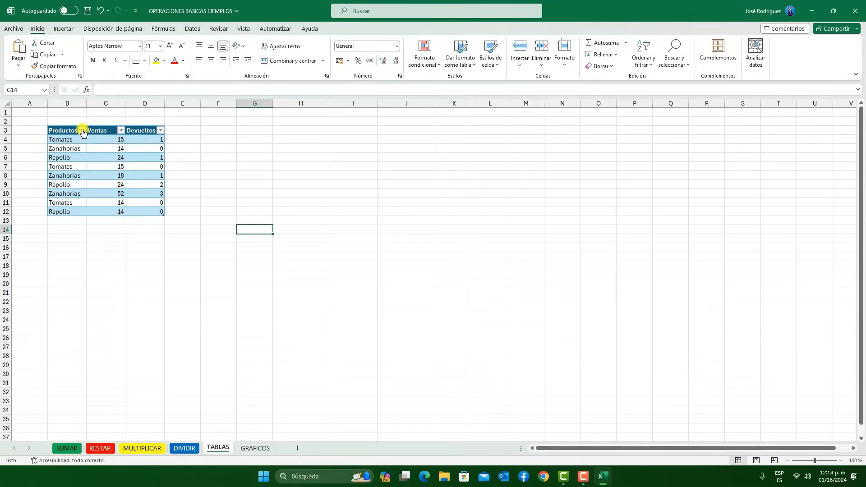
Sort the table by Productos from A to Z and filter that column to show only Tomates
left_click(83, 131)
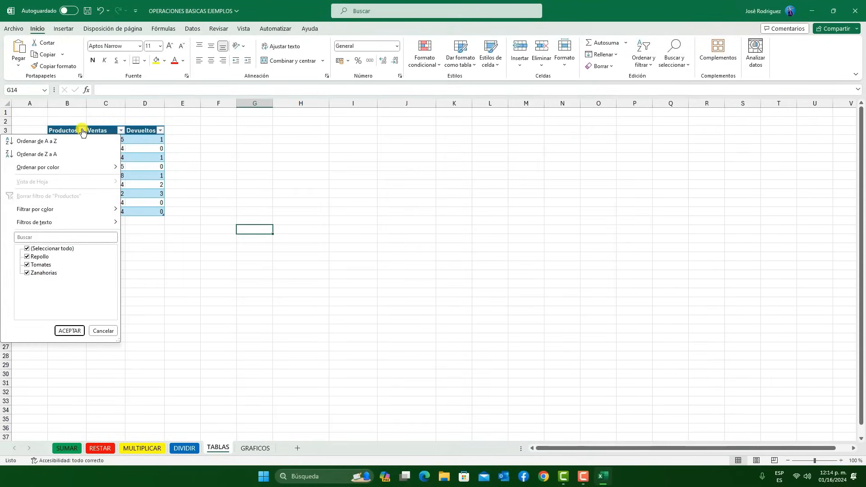
left_click(50, 154)
left_click(83, 131)
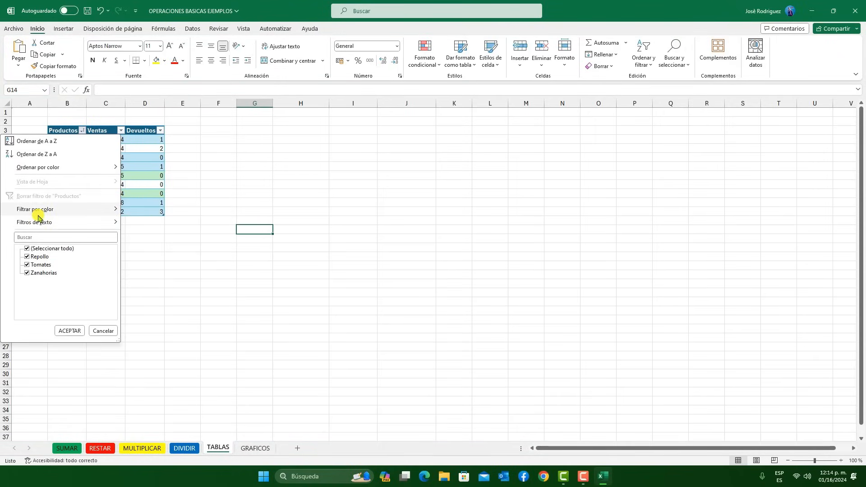
mouse_move(35, 211)
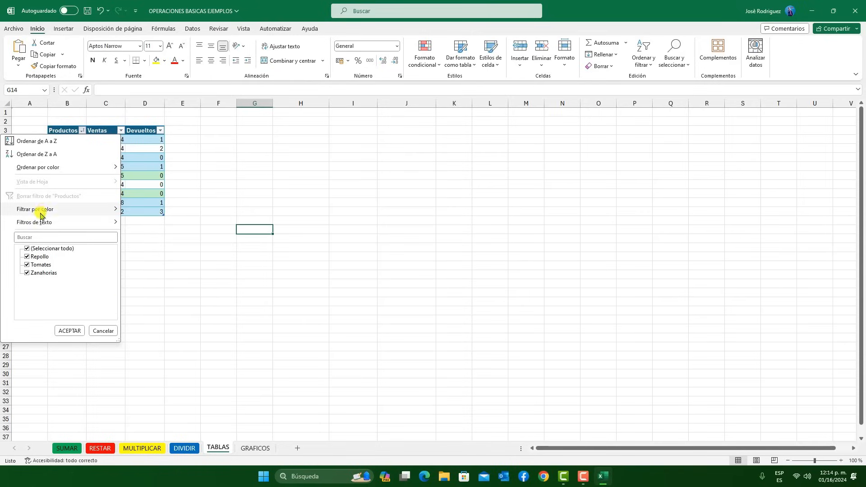
left_click(26, 251)
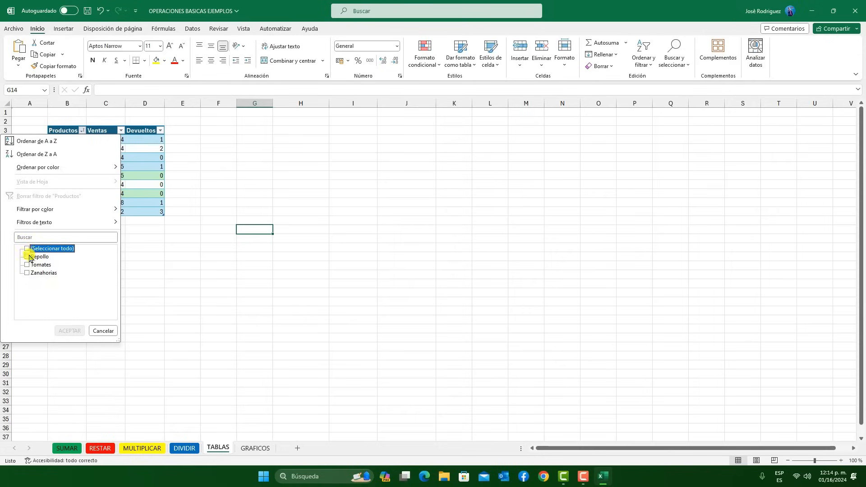
left_click(26, 265)
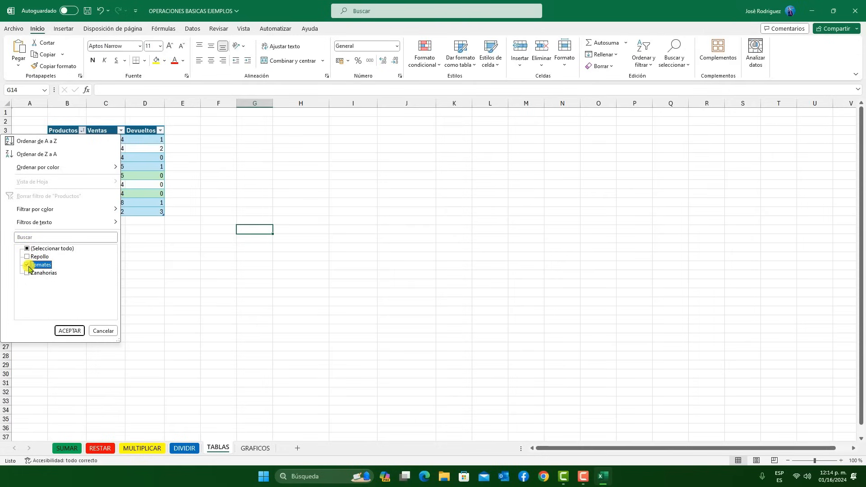
left_click(70, 332)
left_click(136, 208)
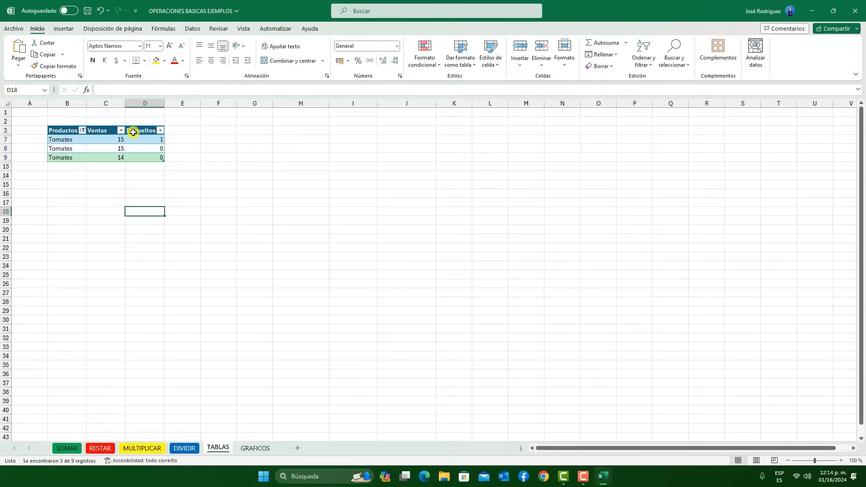
Filter the Devueltos column to show only rows with the value 0
left_click(160, 131)
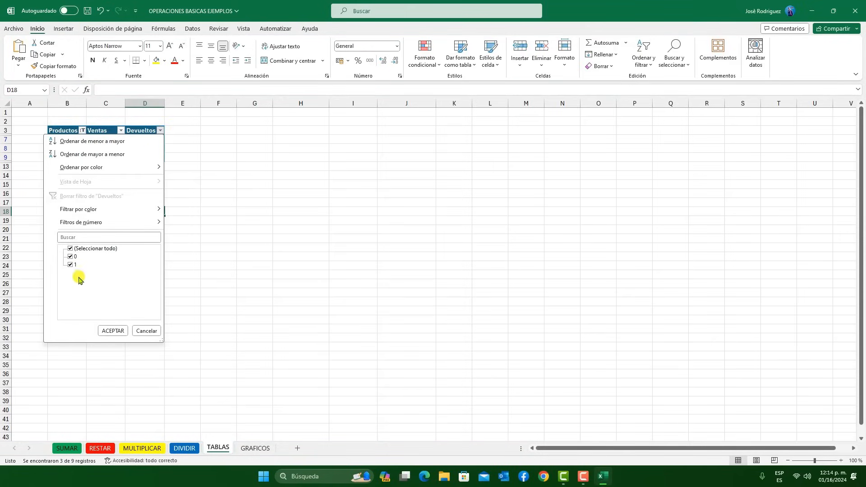
left_click(70, 265)
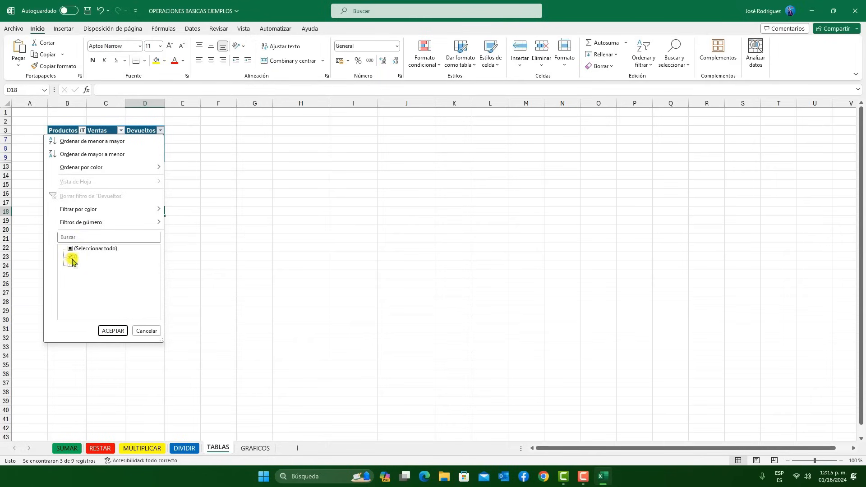
left_click(113, 332)
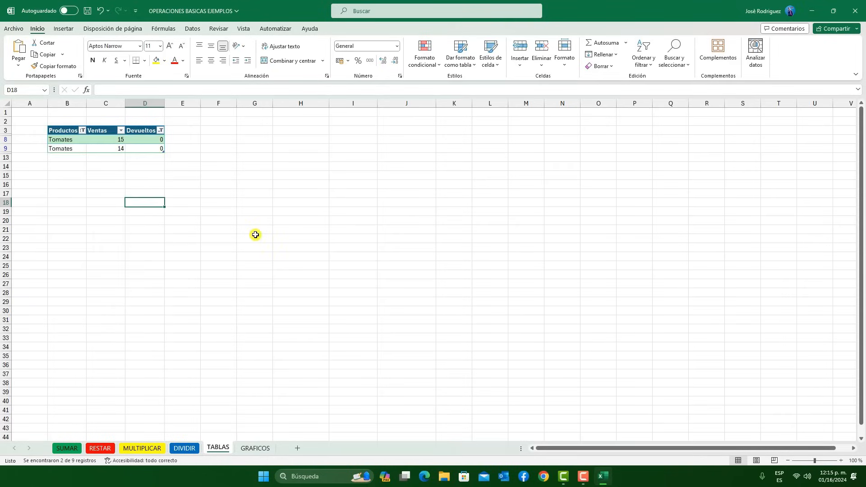
left_click(253, 238)
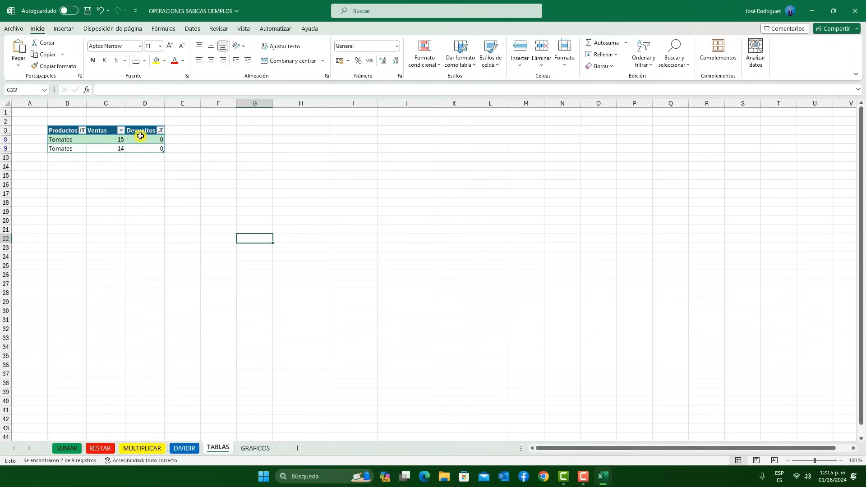
Filter the Ventas column to show only rows with the value 14
left_click(120, 131)
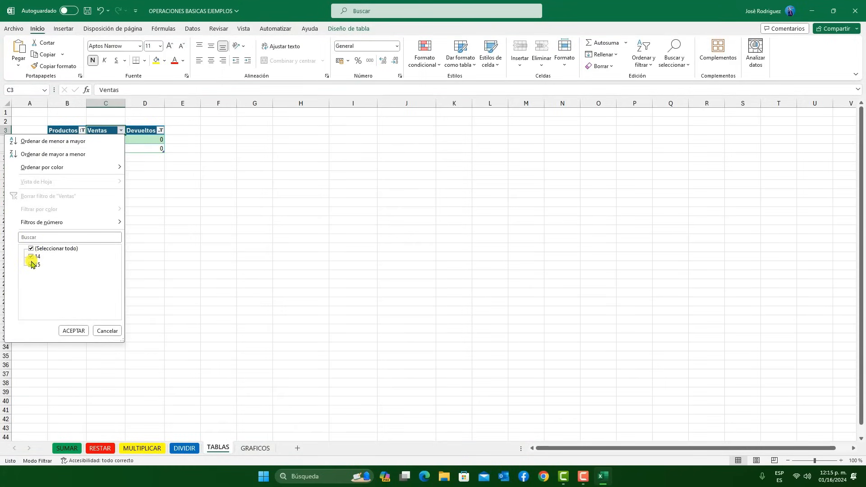
left_click(32, 264)
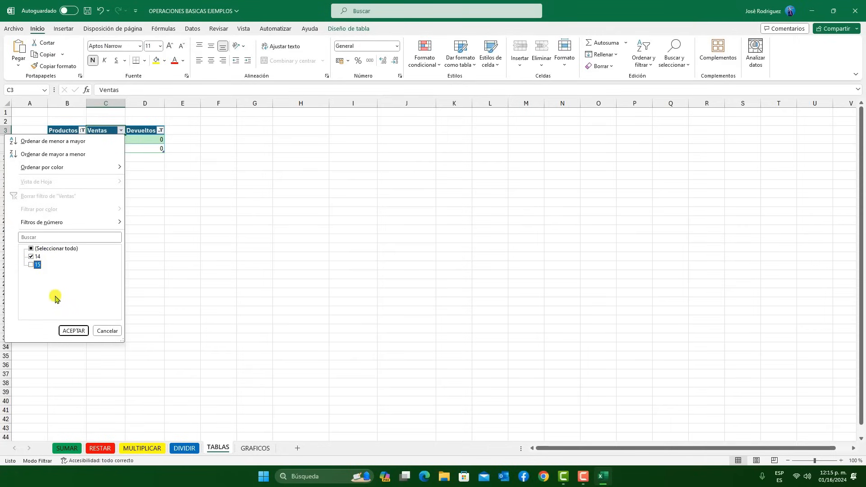
left_click(70, 330)
left_click(143, 257)
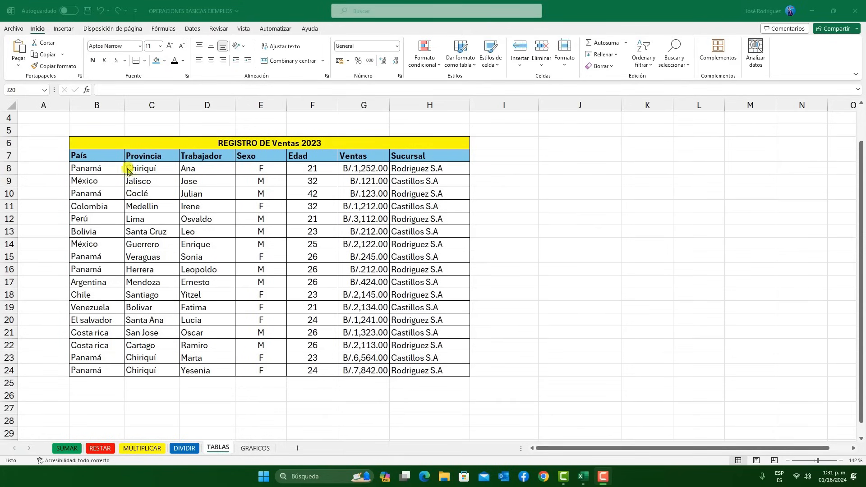
Go through the column headings of the REGISTRO DE Ventas 2023 range, from País to Sucursal
left_click(108, 156)
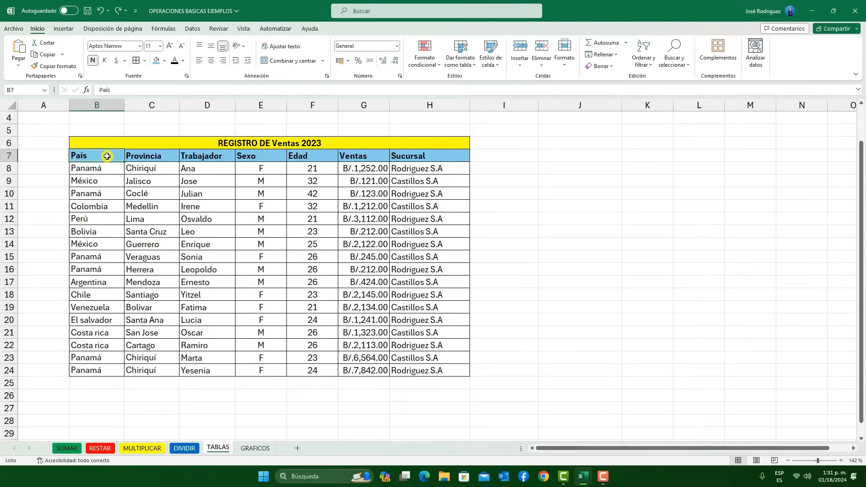
left_click(164, 157)
left_click(233, 158)
left_click(265, 157)
left_click(301, 156)
left_click(371, 158)
left_click(430, 156)
left_click(450, 235)
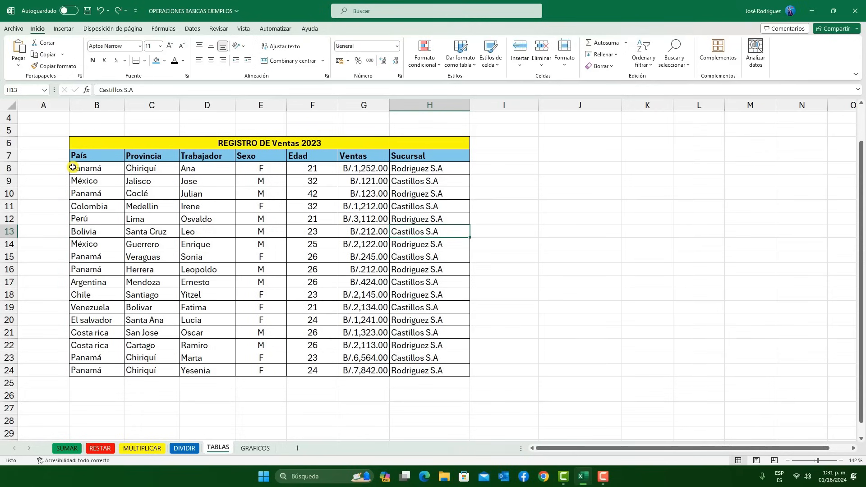
Convert the range B7:H24 under the REGISTRO DE Ventas 2023 title into a table with headers
left_click(92, 157)
left_click_drag(92, 157, 406, 374)
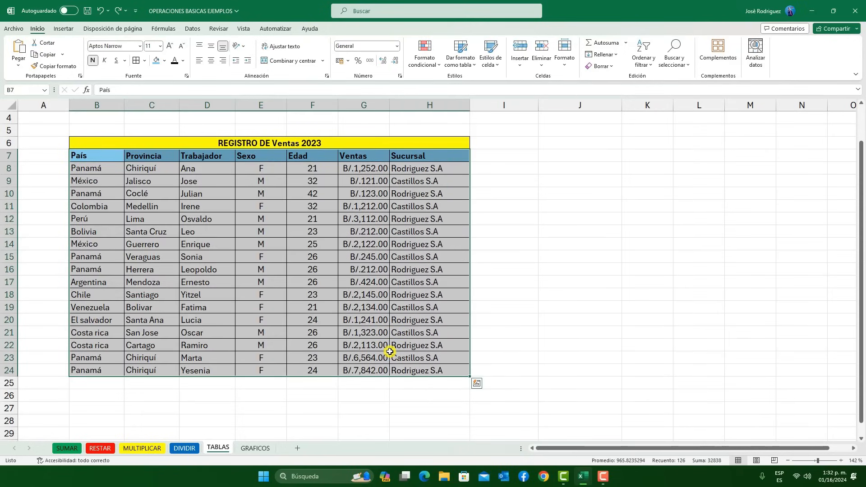
key("ctrl+t")
left_click_drag(393, 230, 531, 223)
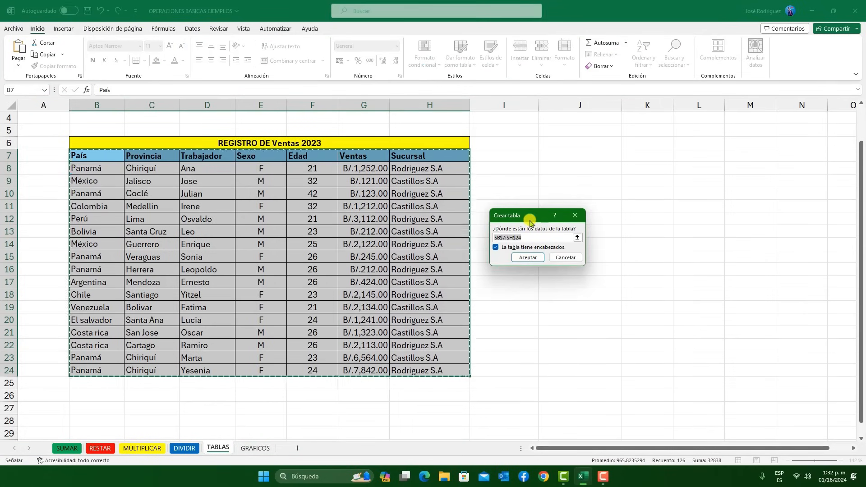
left_click(528, 257)
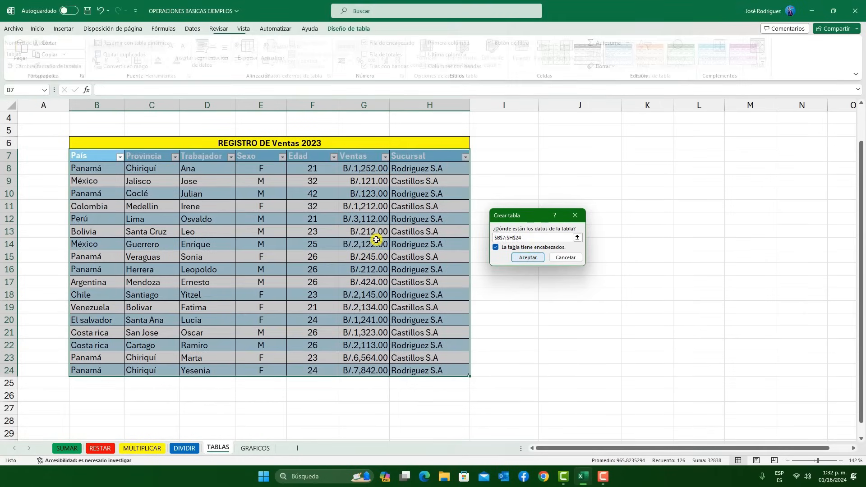
left_click(376, 239)
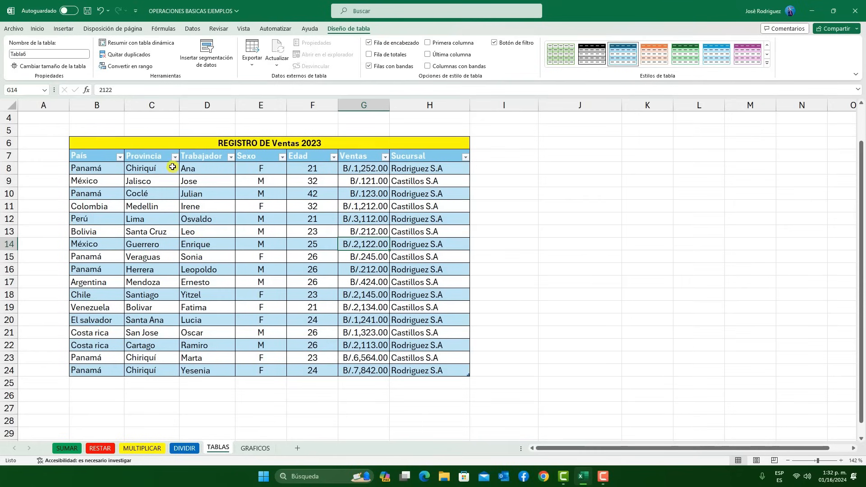
left_click(241, 256)
left_click(310, 204)
Insert País and Provincia slicers for the sales table and place them side by side to the right of the data
left_click(216, 269)
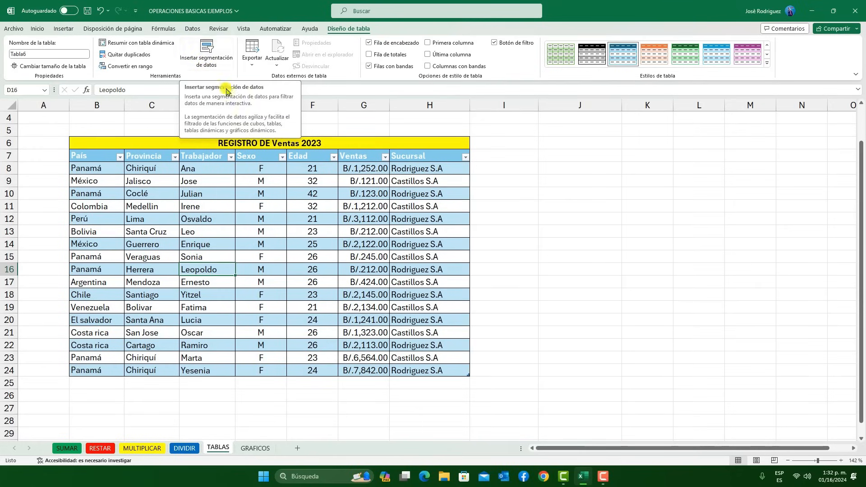
left_click(226, 65)
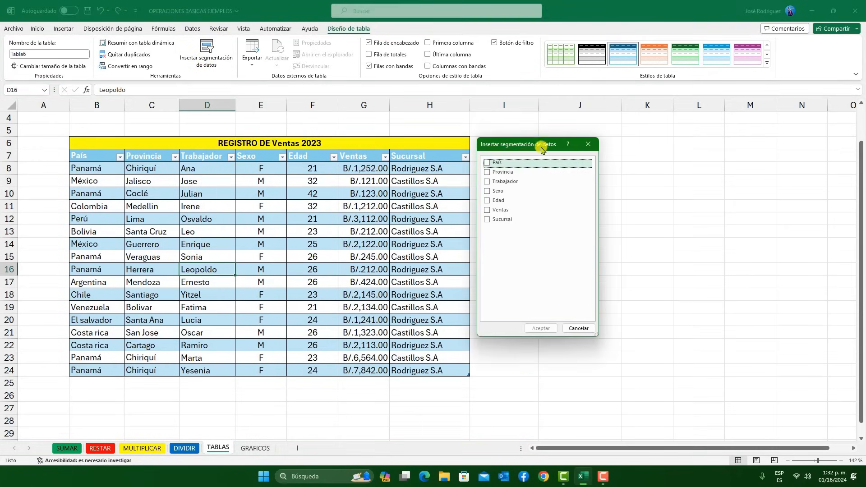
left_click_drag(543, 143, 605, 145)
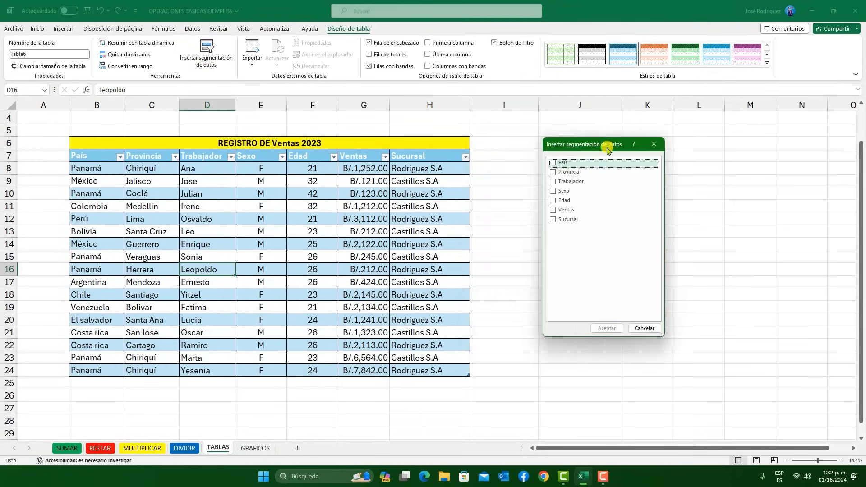
left_click(554, 163)
left_click(554, 173)
left_click(606, 329)
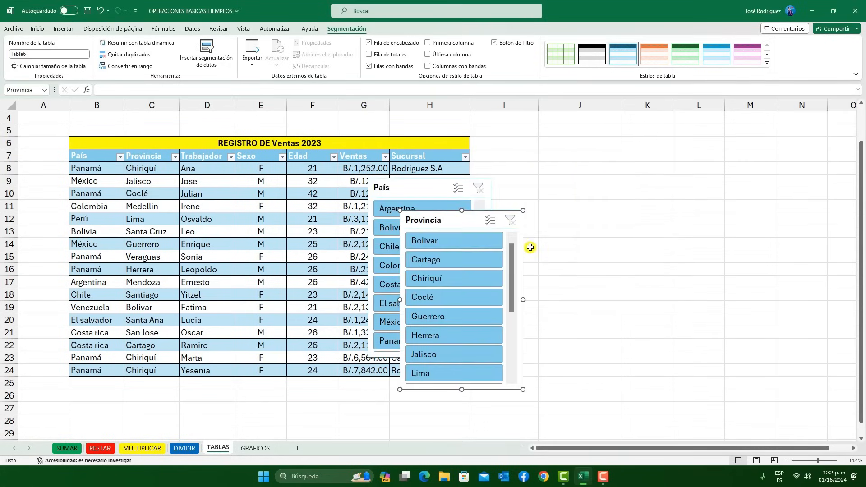
left_click_drag(513, 220, 687, 214)
left_click_drag(417, 189, 528, 208)
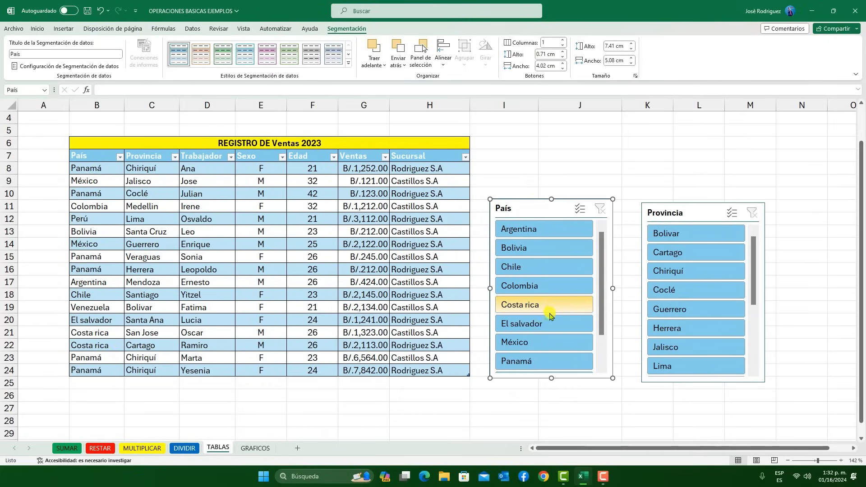
Filter the table by Costa rica and San Jose with the slicers, and clear both filters
scroll(553, 309, "down", 2)
left_click(540, 268)
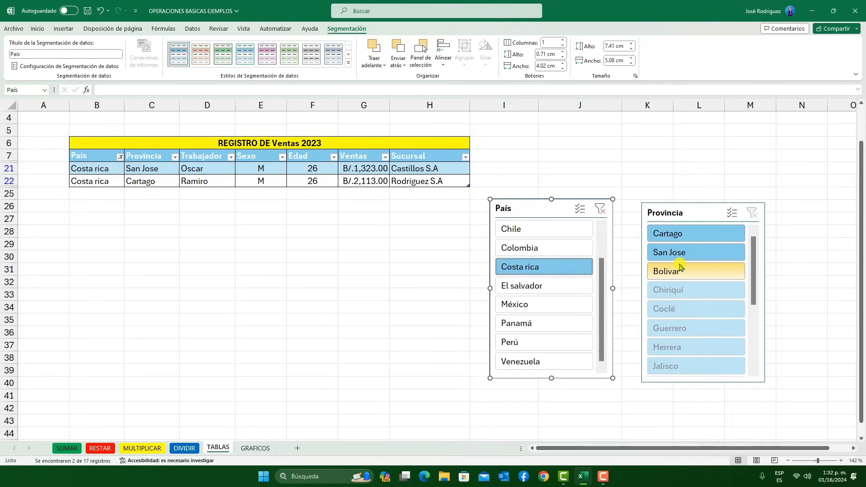
left_click(695, 253)
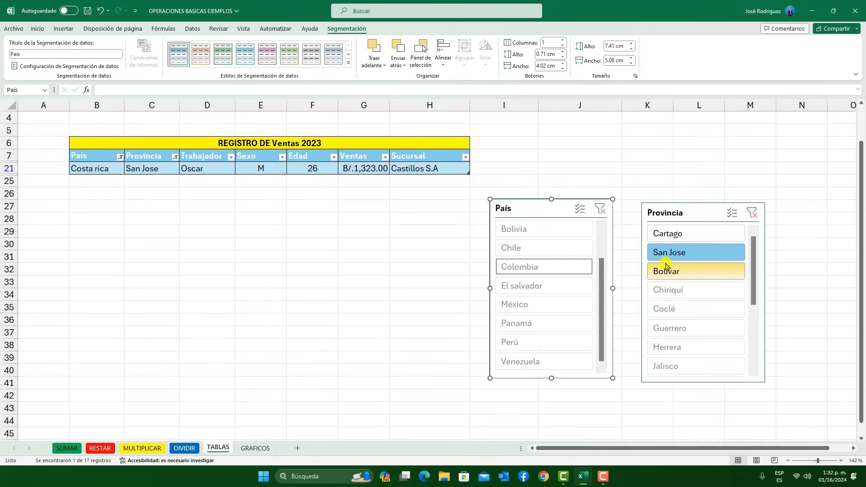
left_click(753, 213)
left_click(600, 208)
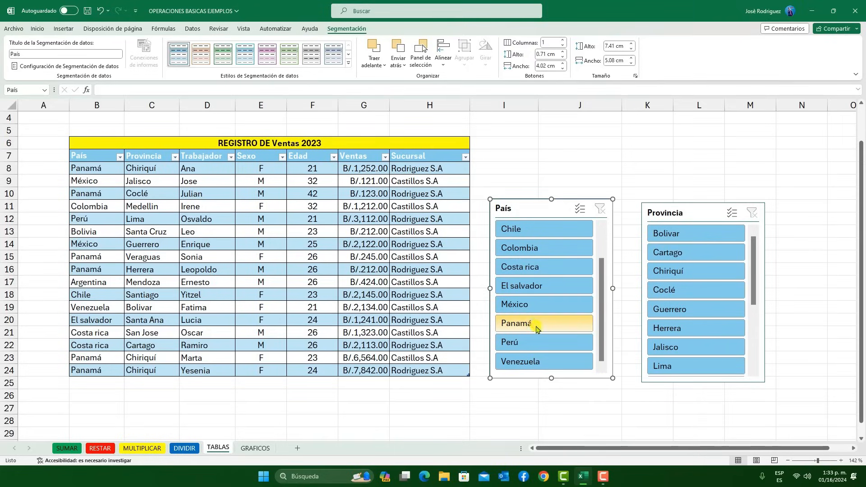
Filter the table by Panamá and Chiriquí with the slicers, and clear both filters
left_click(536, 324)
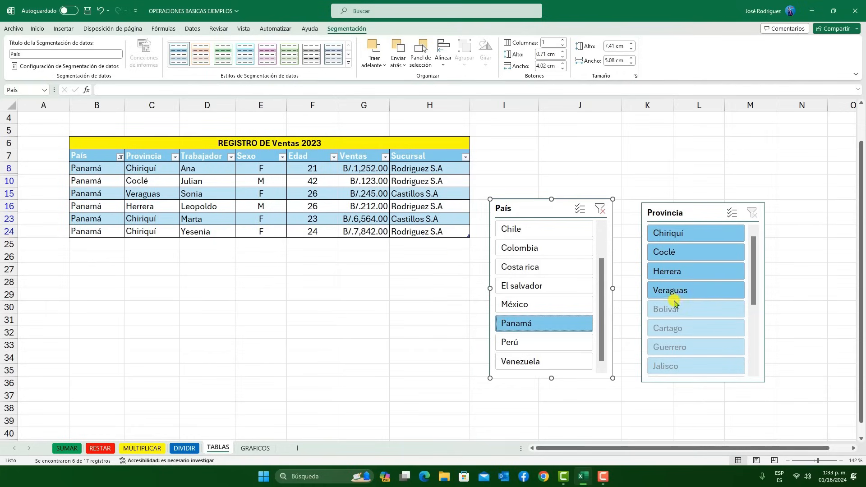
left_click(684, 239)
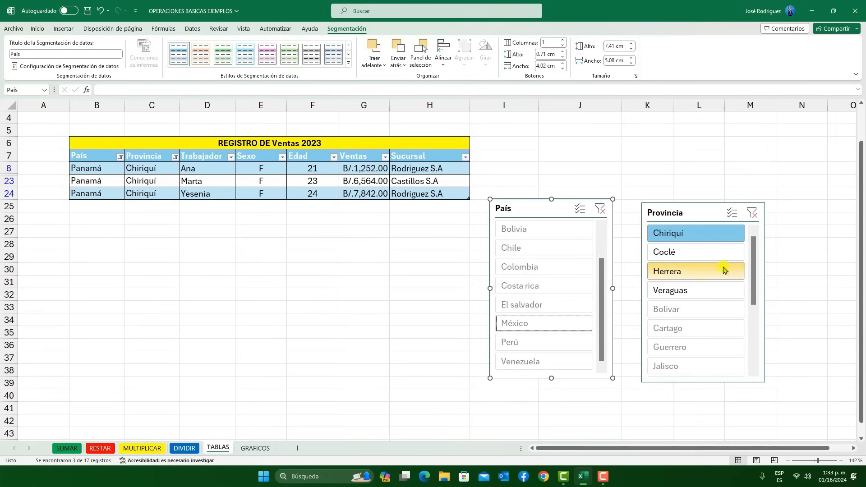
left_click(601, 209)
left_click(753, 213)
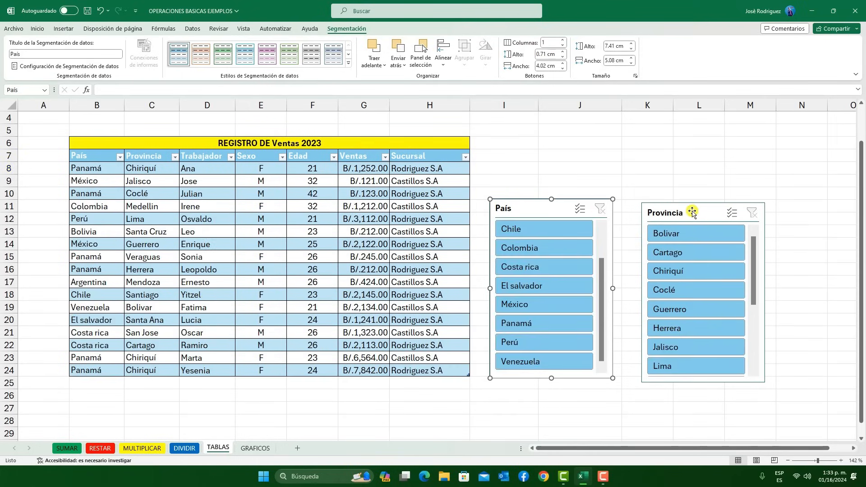
Delete the Provincia and País slicers
left_click(692, 212)
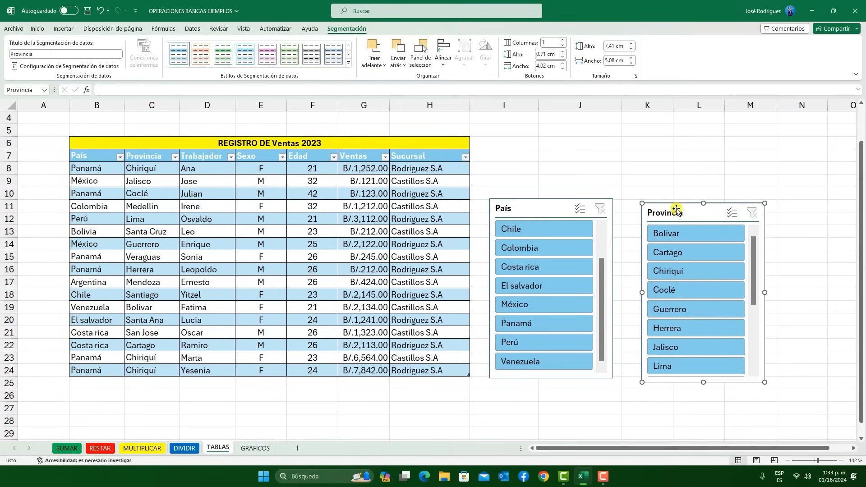
key("Delete")
left_click(548, 208)
key("Delete")
Insert a Sexo slicer for the sales table and place it to the right of the data
left_click(365, 213)
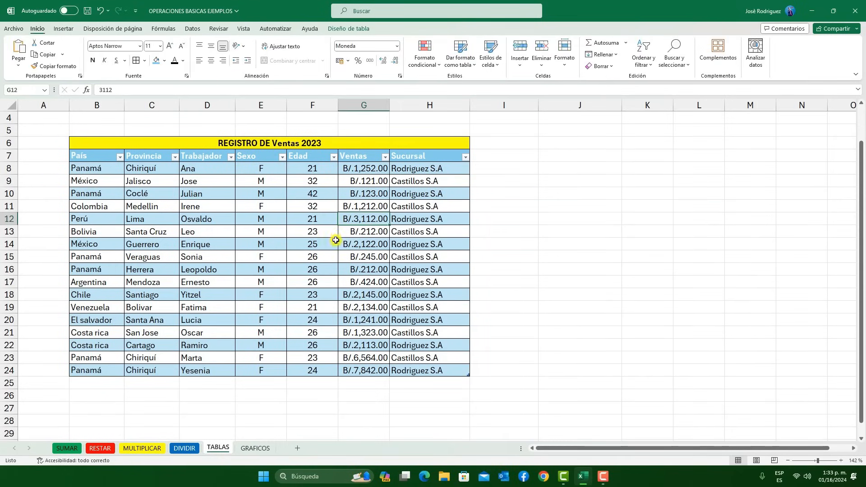
left_click(357, 28)
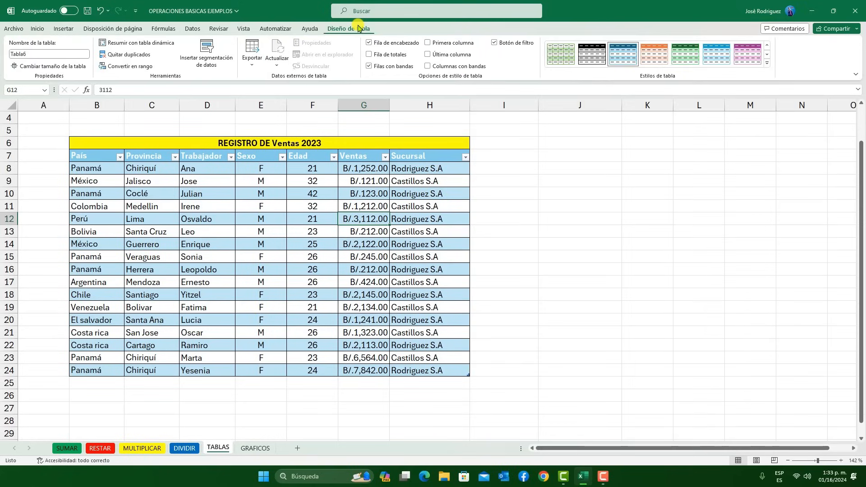
left_click(209, 54)
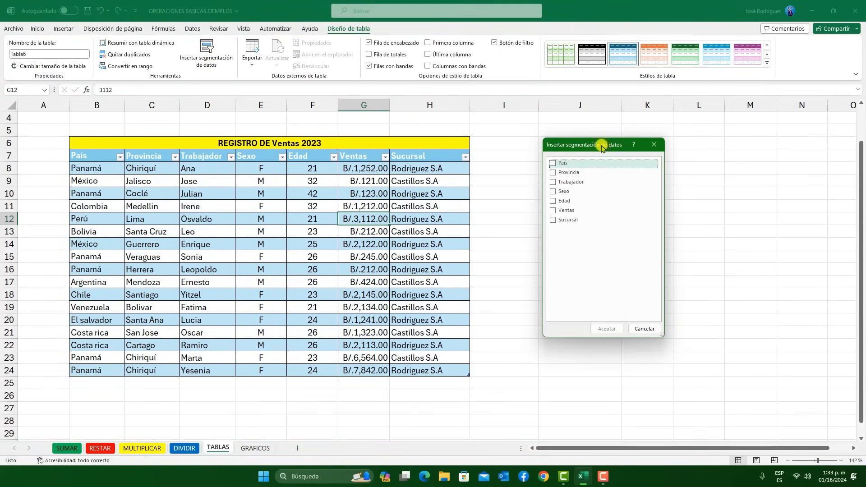
left_click_drag(610, 138, 667, 151)
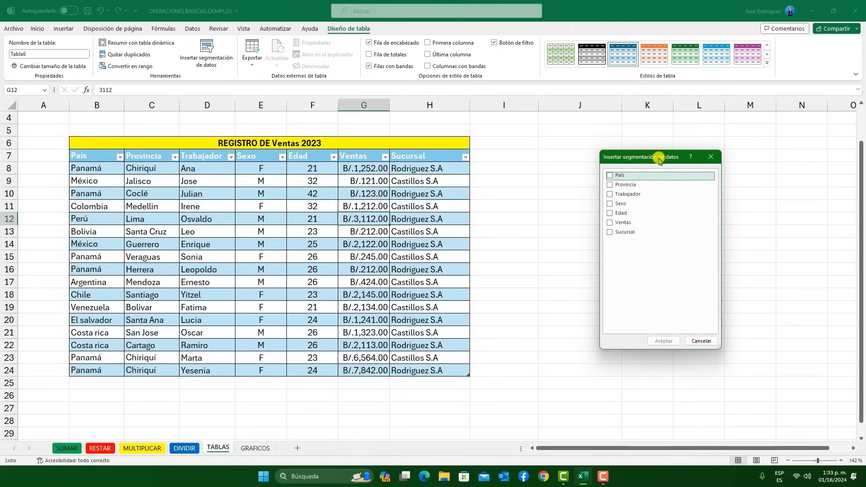
left_click(613, 205)
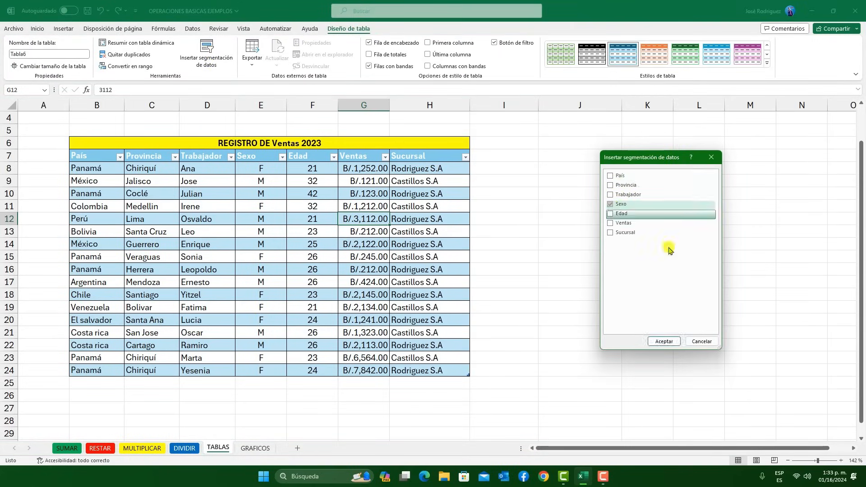
left_click(664, 341)
left_click_drag(541, 201, 541, 201)
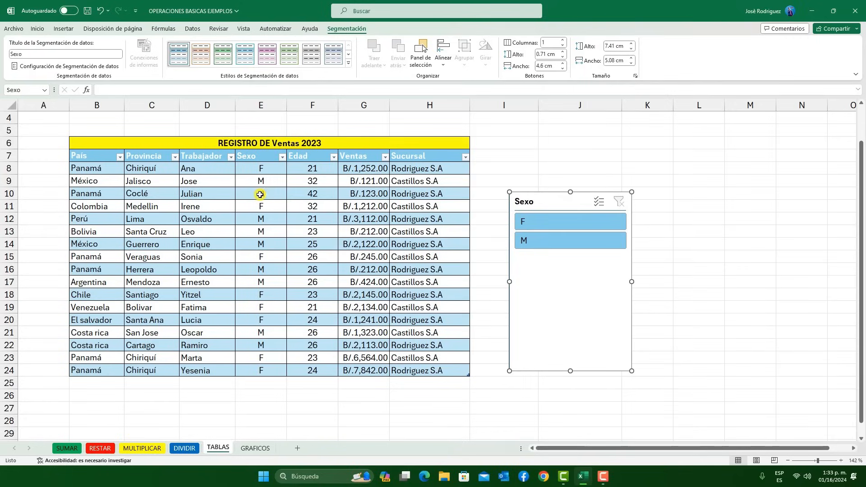
Filter the table by F and by M with the Sexo slicer, and clear the filter
left_click(524, 226)
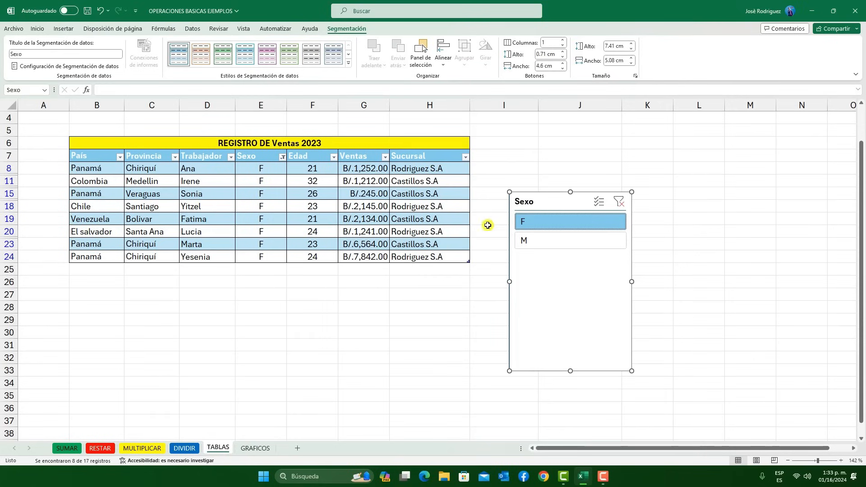
left_click(553, 245)
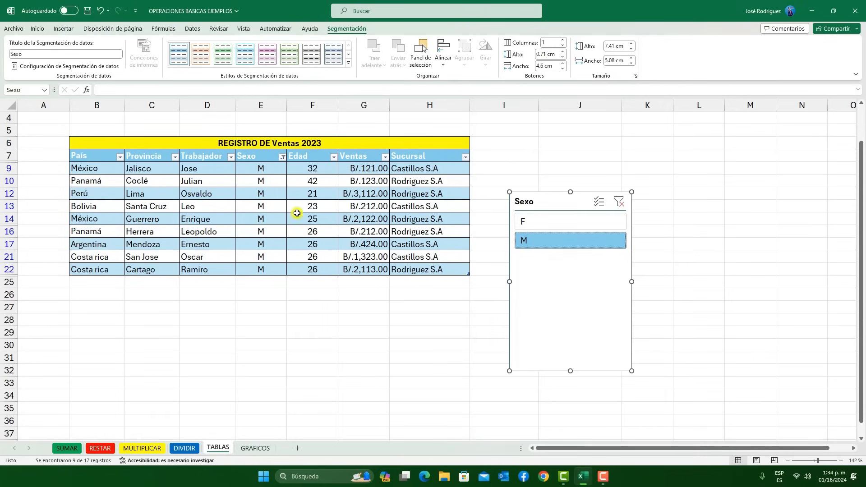
left_click(618, 201)
Move the Sexo slicer slightly upward and delete it
left_click_drag(555, 201, 556, 180)
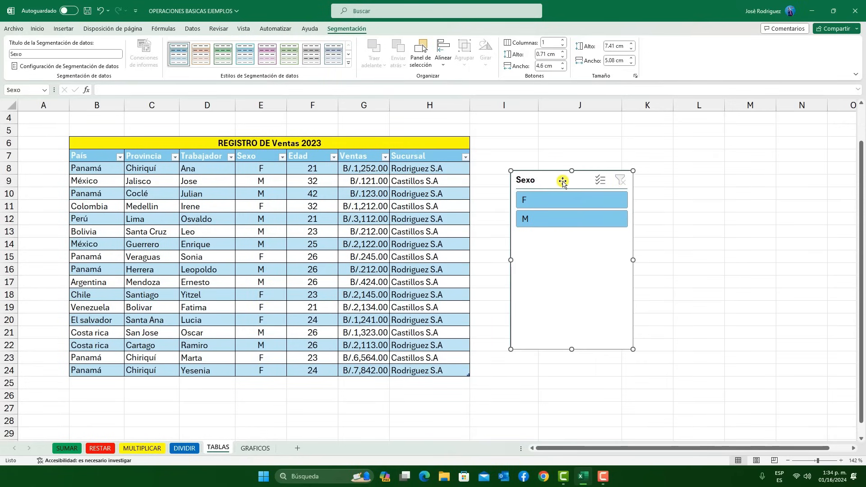
key("Delete")
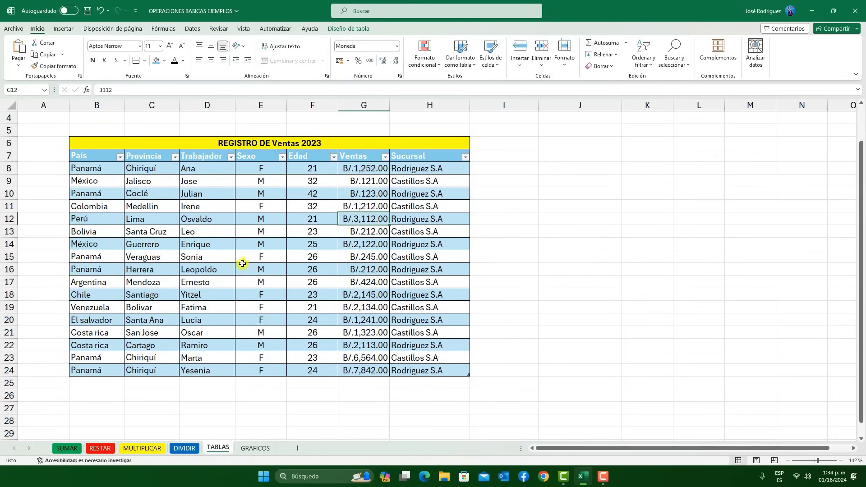
left_click(244, 260)
Set up a conditional formatting rule on the Edad values in F8:F24 for cells less than 25
left_click_drag(311, 170, 330, 371)
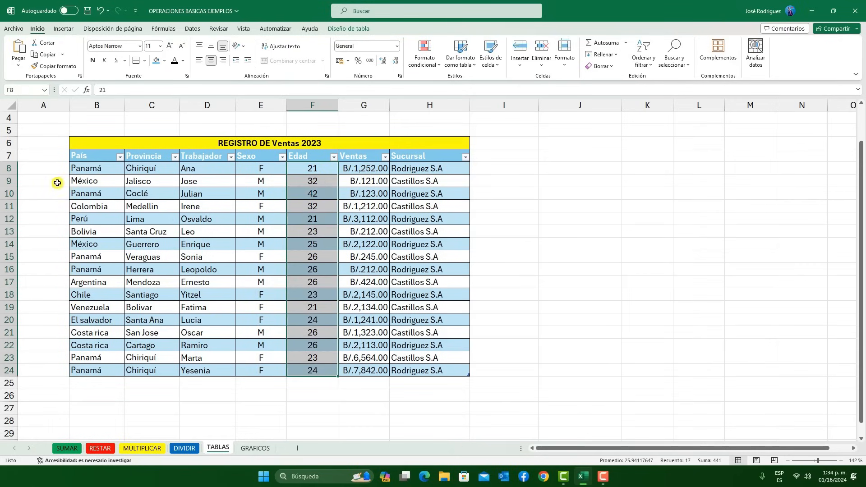
left_click(431, 65)
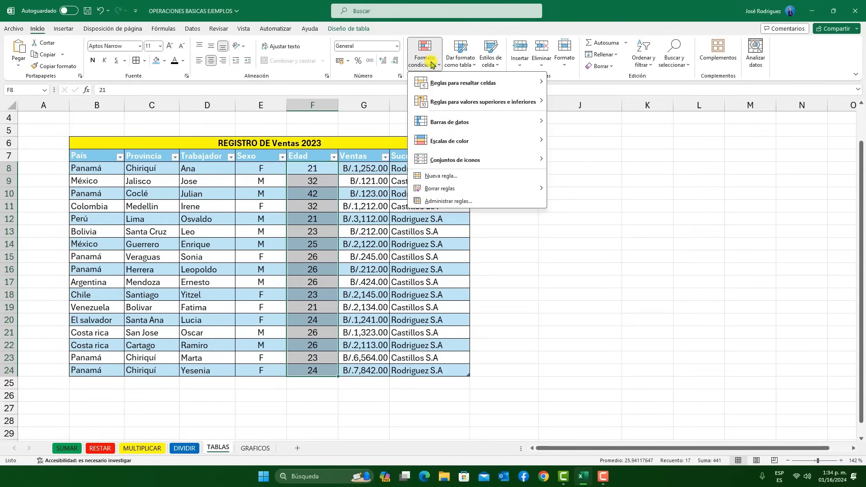
mouse_move(517, 86)
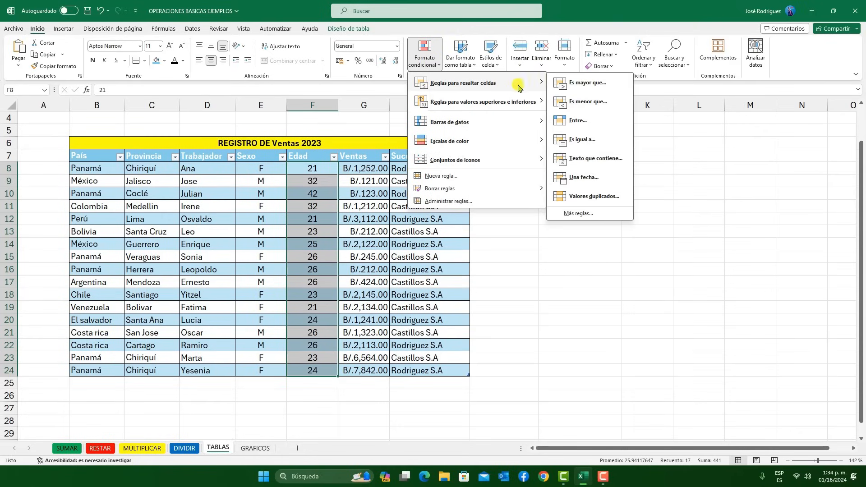
left_click(598, 102)
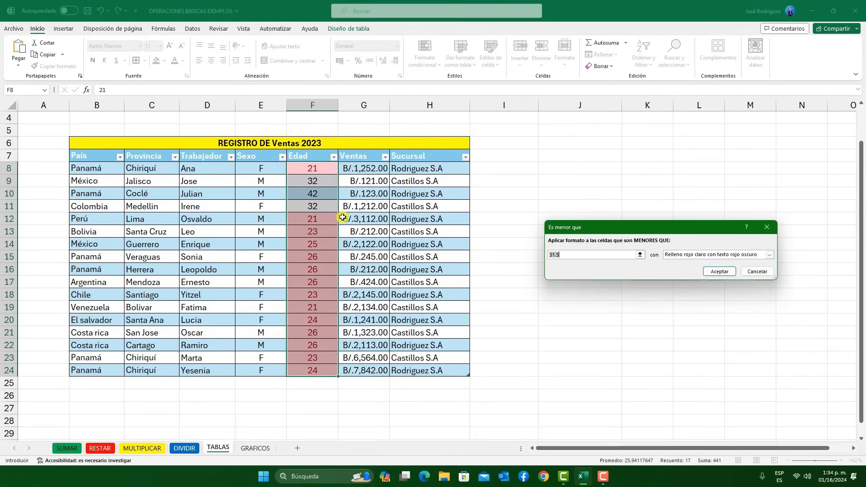
left_click(566, 255)
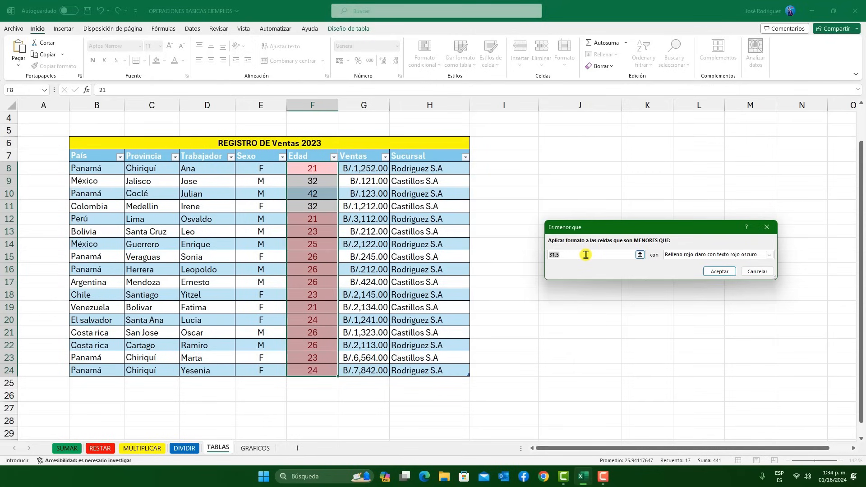
type("25")
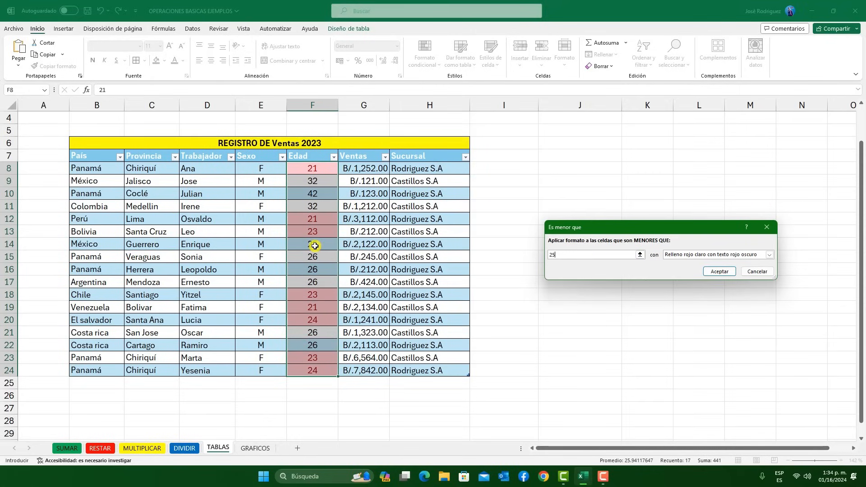
Preview Texto rojo for the Edad rule, switch back to Relleno rojo claro con texto rojo oscuro, and apply the rule
left_click(679, 255)
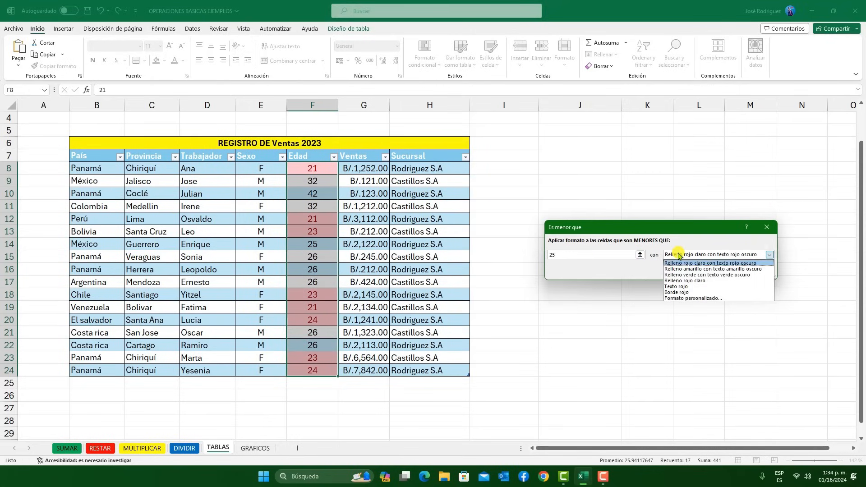
left_click(702, 288)
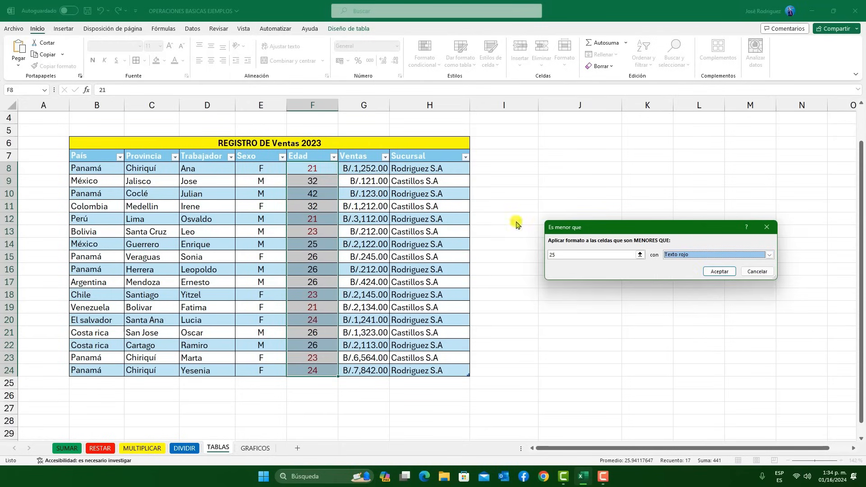
left_click(711, 255)
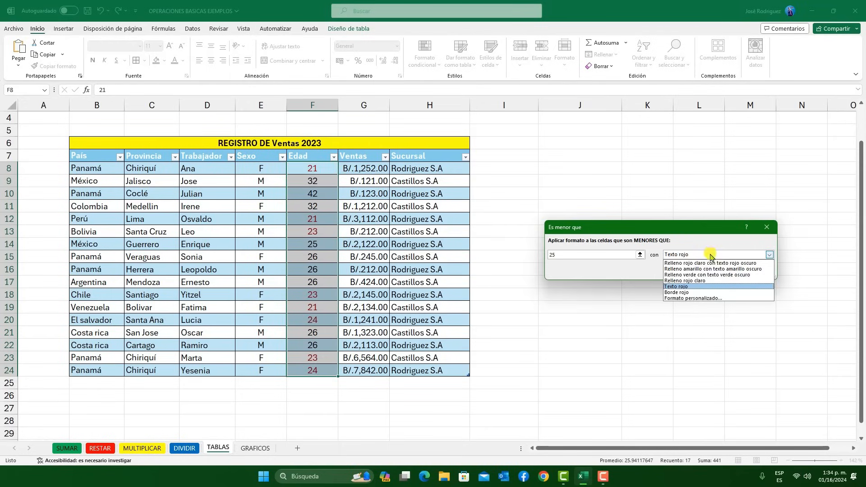
left_click(697, 264)
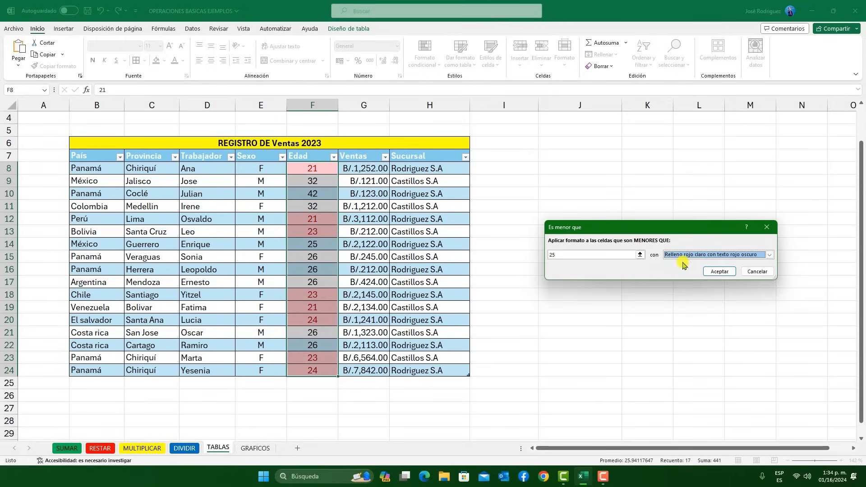
left_click(720, 271)
left_click(374, 184)
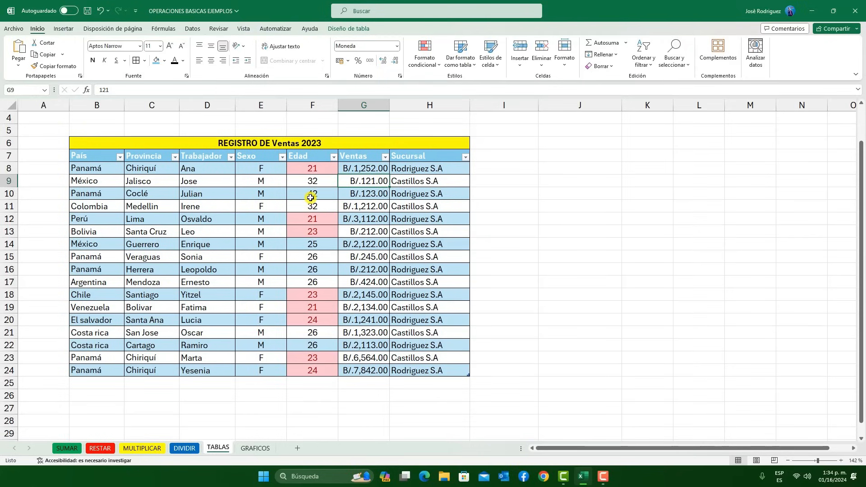
Set up a conditional formatting rule on the Ventas values in G8:G24 for cells greater than B/.1,000.00
left_click_drag(361, 168, 377, 372)
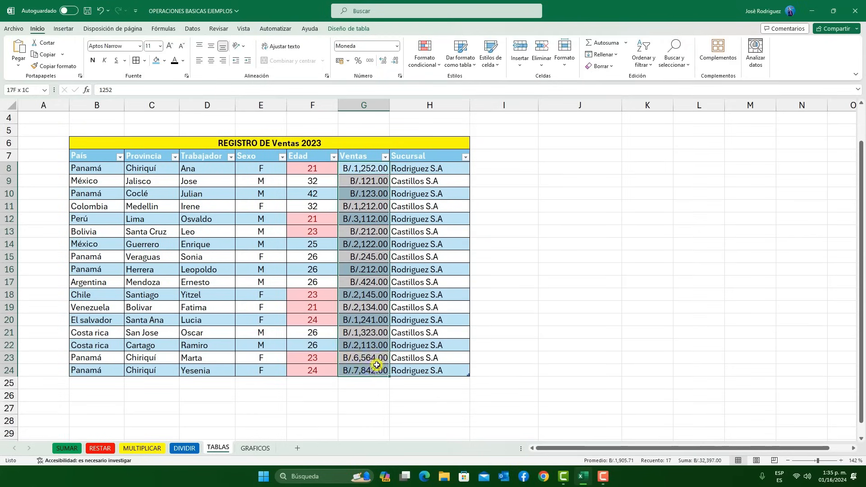
left_click(425, 57)
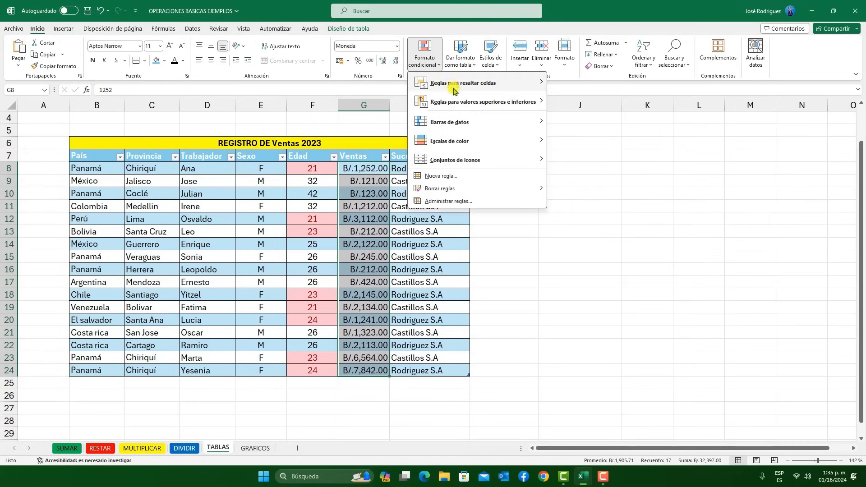
mouse_move(488, 83)
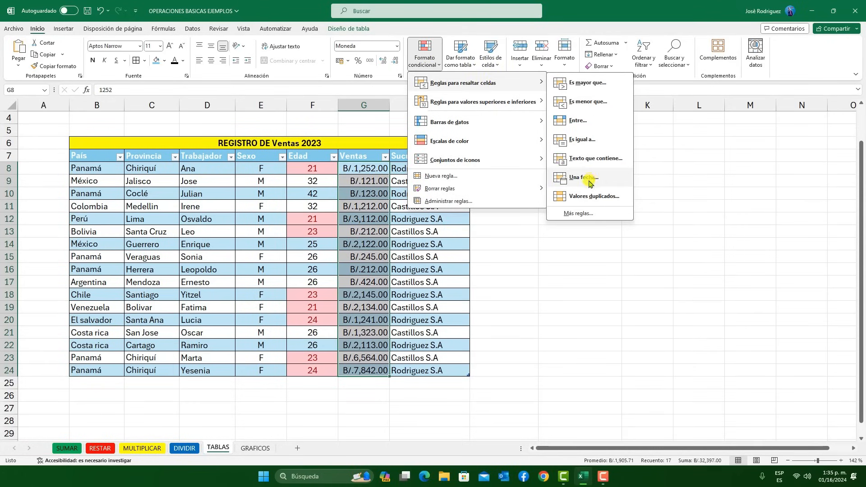
left_click(576, 83)
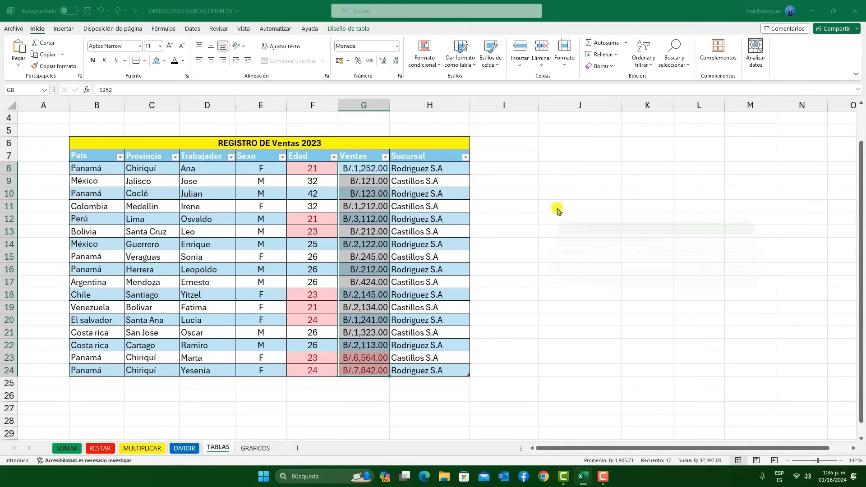
left_click_drag(587, 230, 596, 227)
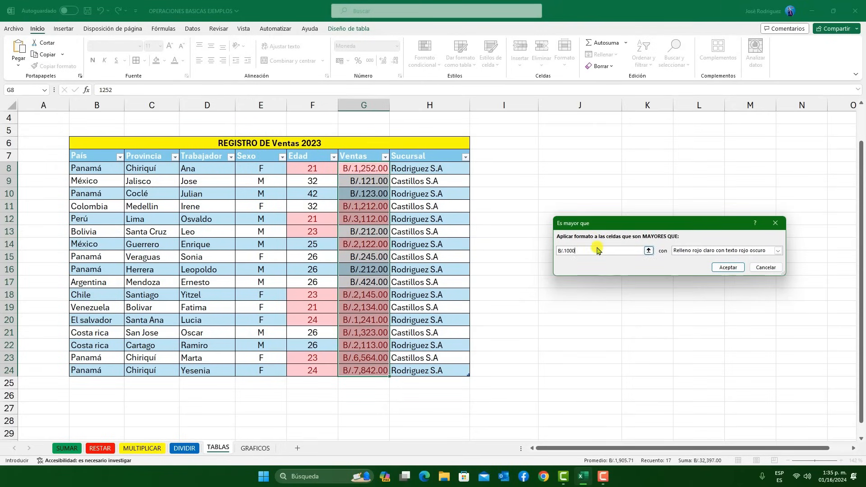
left_click(566, 250)
type(",000.00")
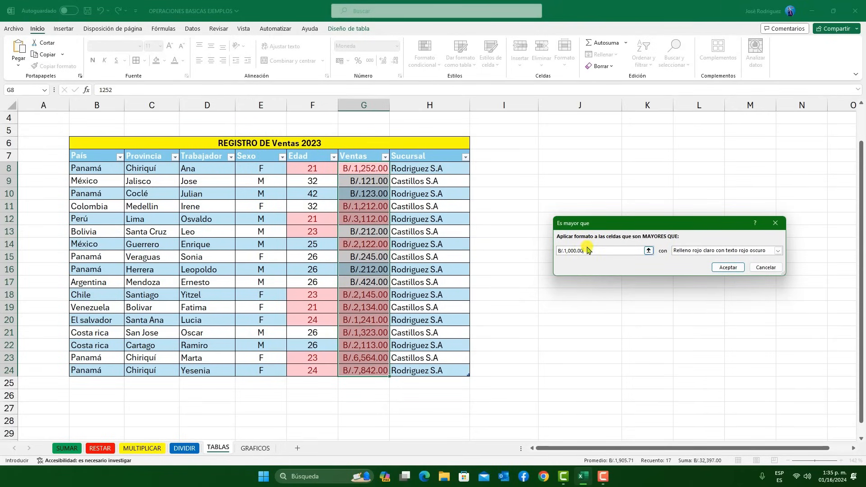
Give the greater-than Ventas rule the format Relleno verde con texto verde oscuro and apply it
left_click(700, 253)
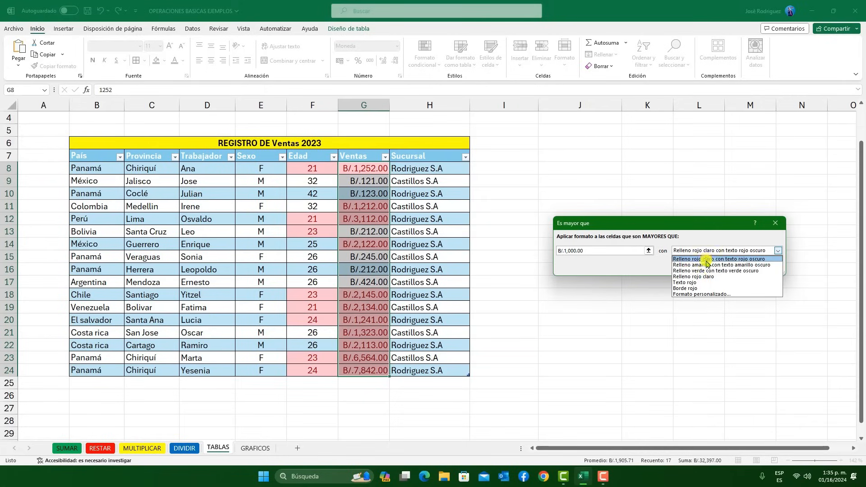
left_click(705, 271)
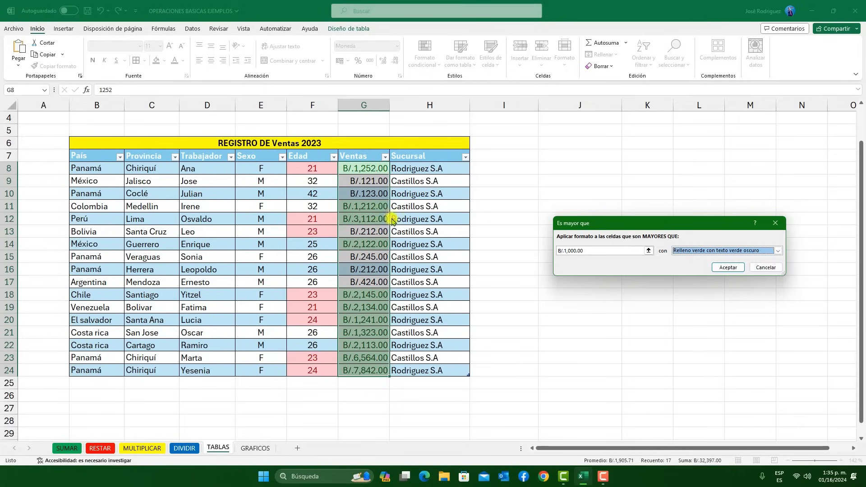
left_click(729, 268)
left_click(530, 155)
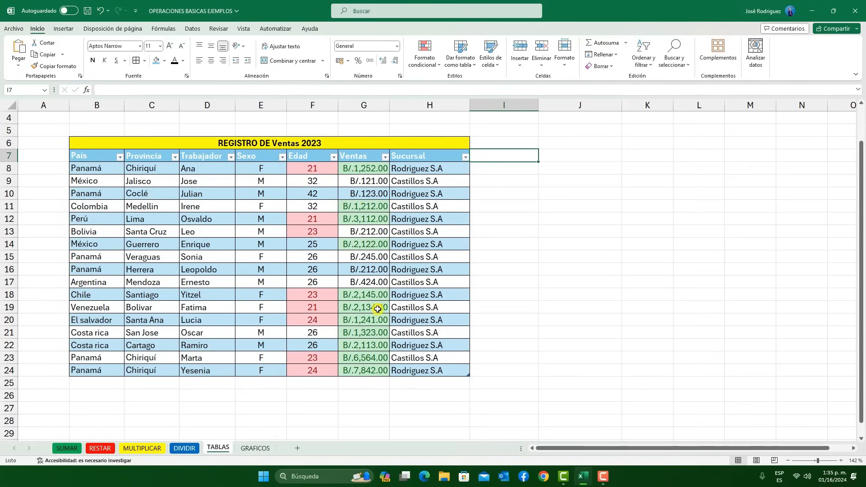
Apply a conditional formatting rule to the Ventas values in G8:G24 for cells less than B/.500, with Relleno rojo claro con texto rojo oscuro
left_click(376, 186)
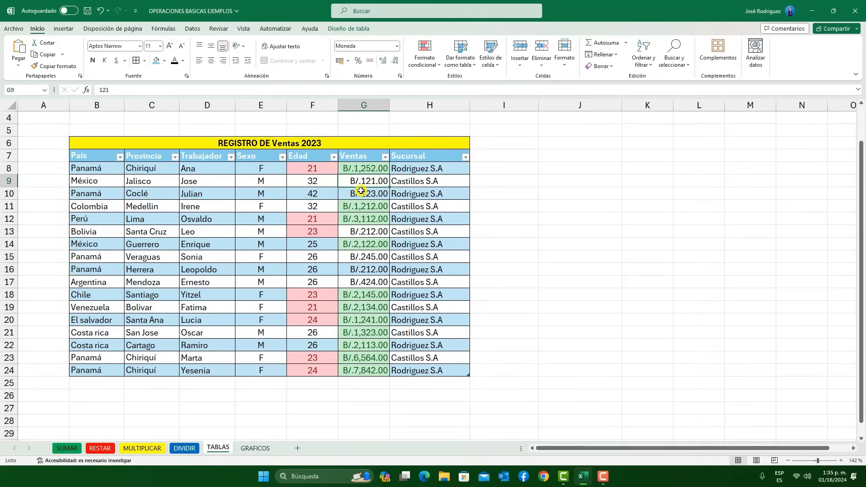
left_click_drag(367, 170, 387, 371)
left_click(429, 58)
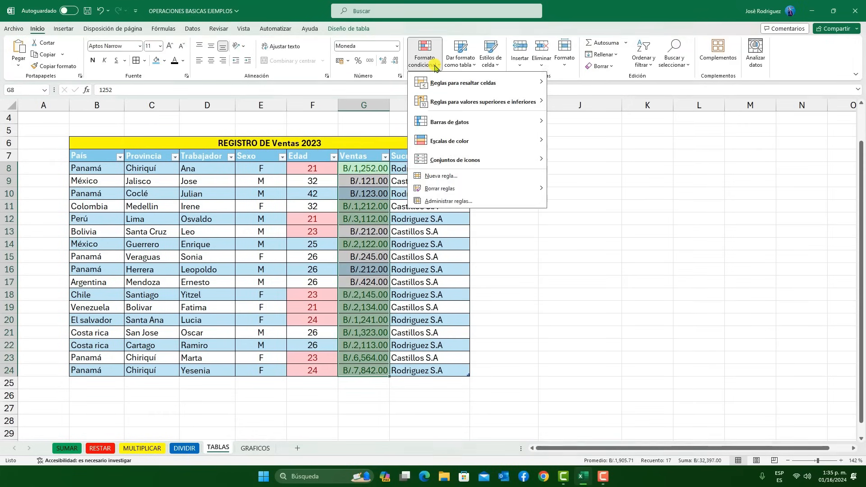
mouse_move(489, 83)
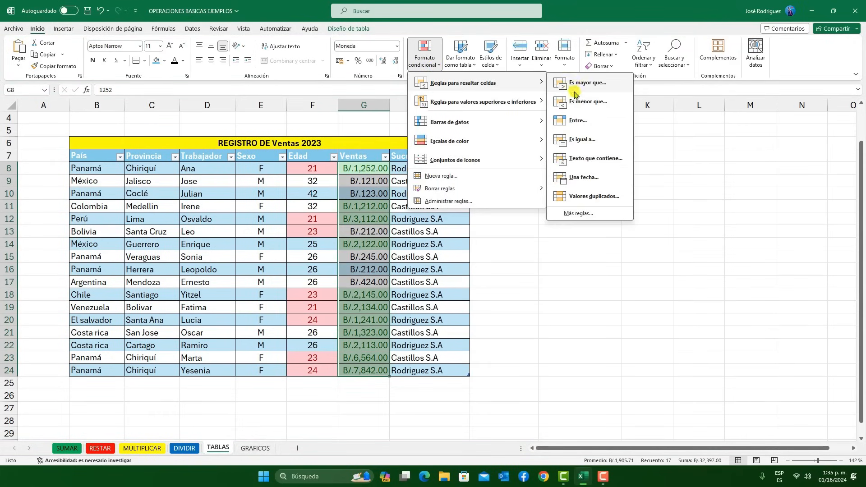
left_click(576, 102)
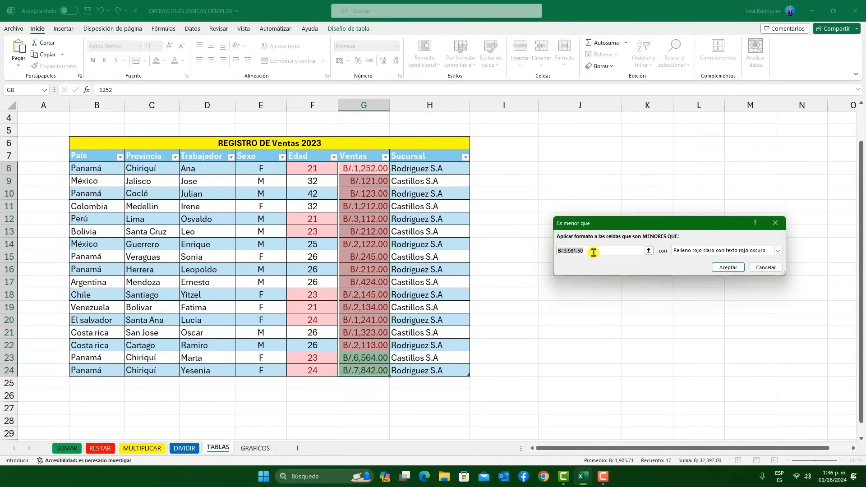
left_click_drag(585, 251, 566, 251)
key("BackSpace")
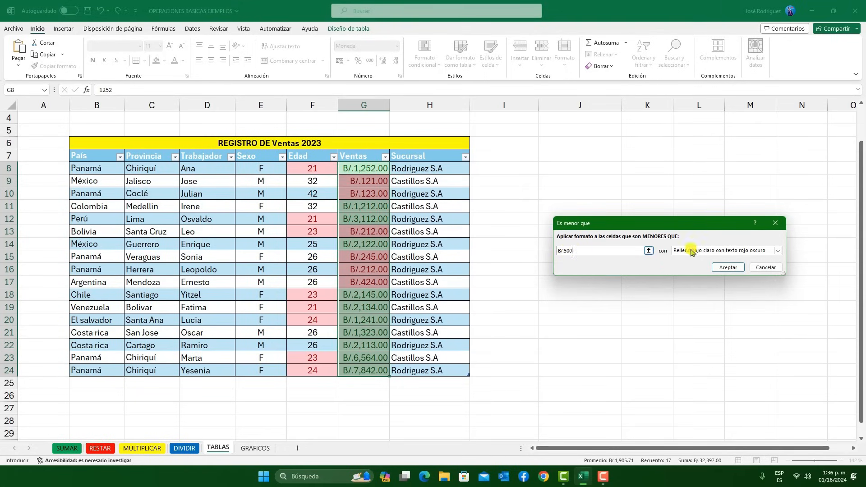
left_click(728, 268)
left_click(542, 183)
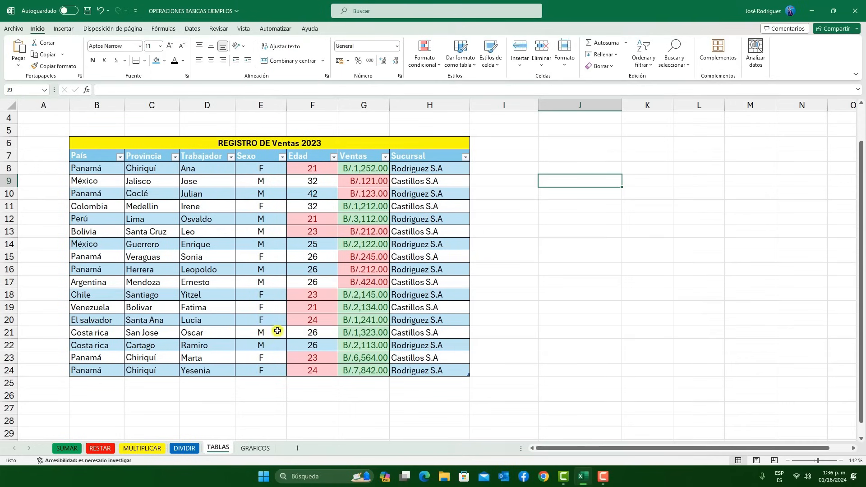
left_click(435, 66)
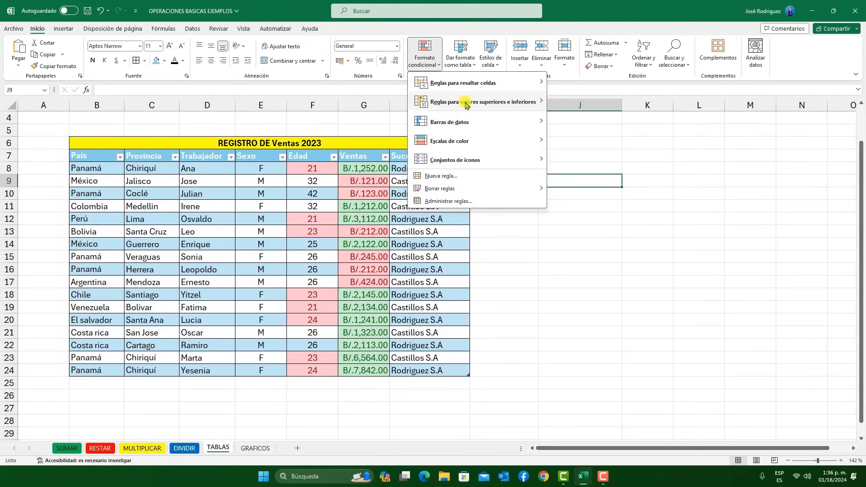
mouse_move(466, 105)
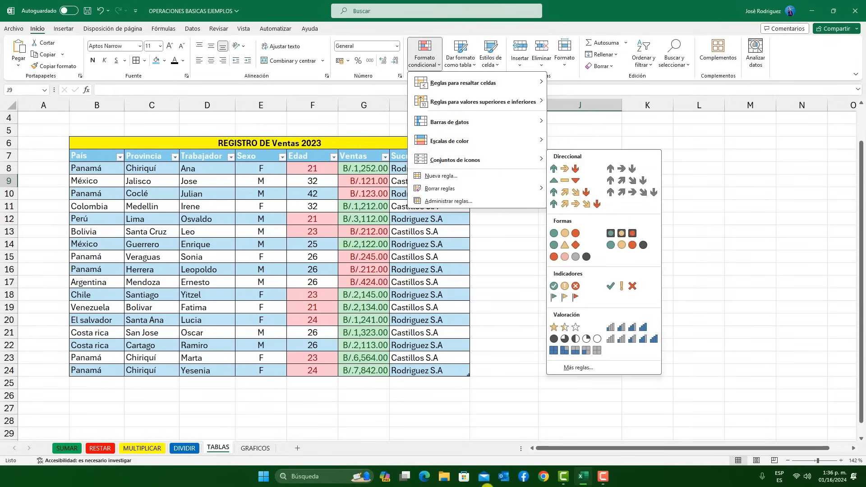
left_click(291, 257)
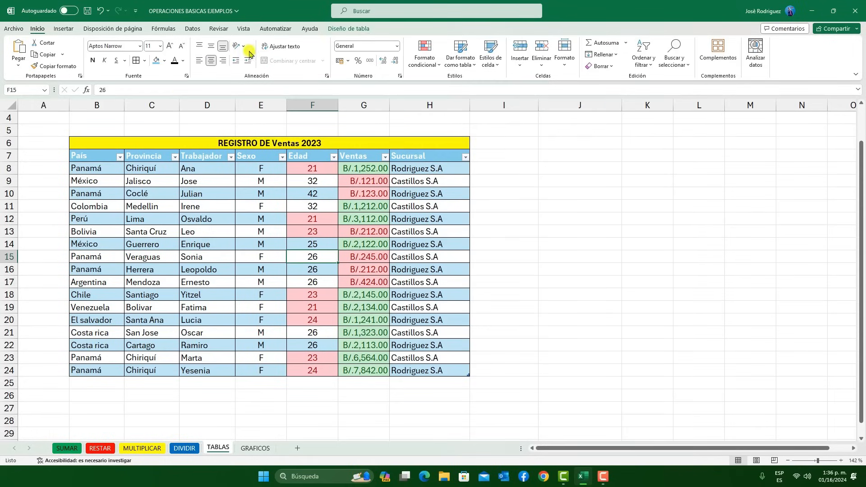
left_click(341, 29)
left_click(367, 271)
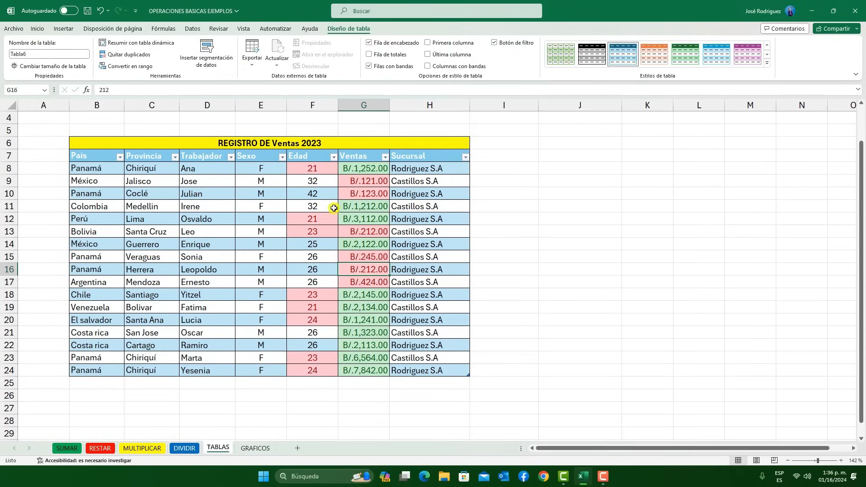
Filter the REGISTRO DE Ventas 2023 table by País to show only Colombia
left_click(119, 157)
left_click(54, 276)
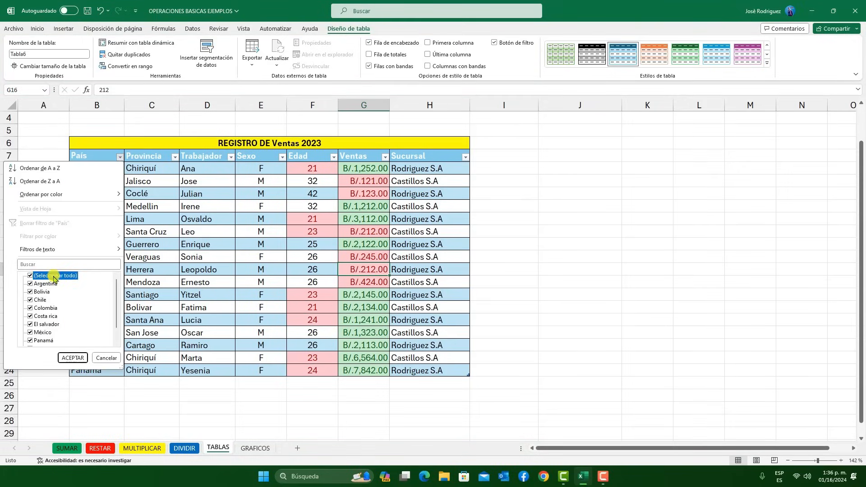
left_click(30, 308)
left_click(72, 357)
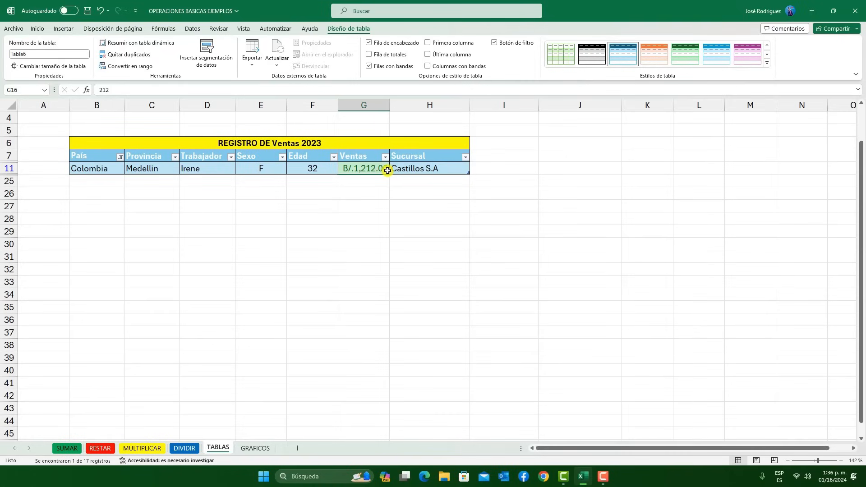
Restore all countries in the País filter of the sales table
left_click(120, 157)
left_click(30, 276)
left_click(74, 358)
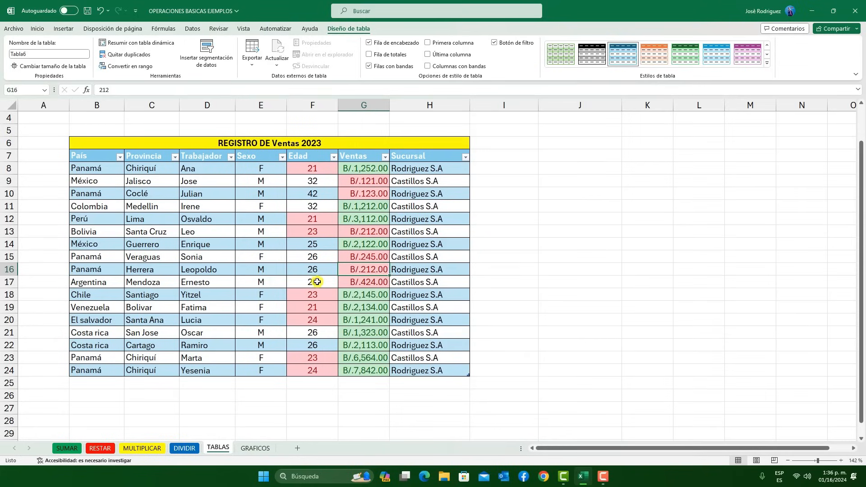
left_click(317, 281)
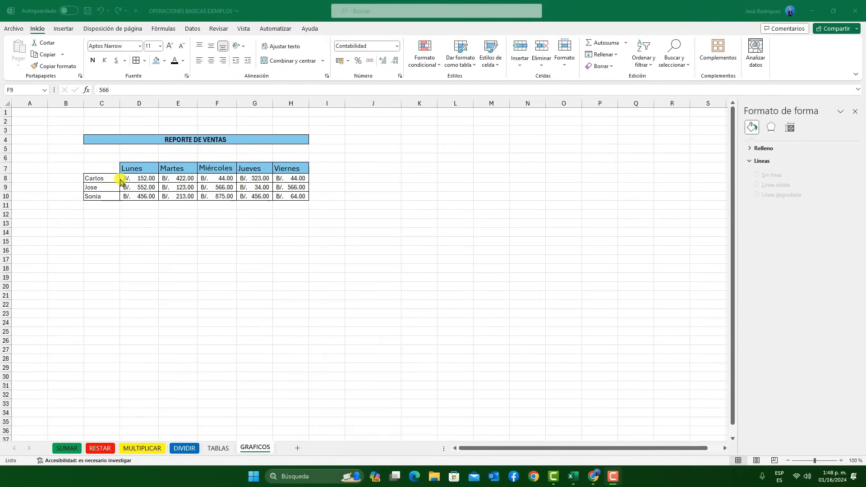
Start a small table on the GRAFICOS sheet with VENTAS in D19 and two sellers' first names in C20 and C21
left_click(141, 278)
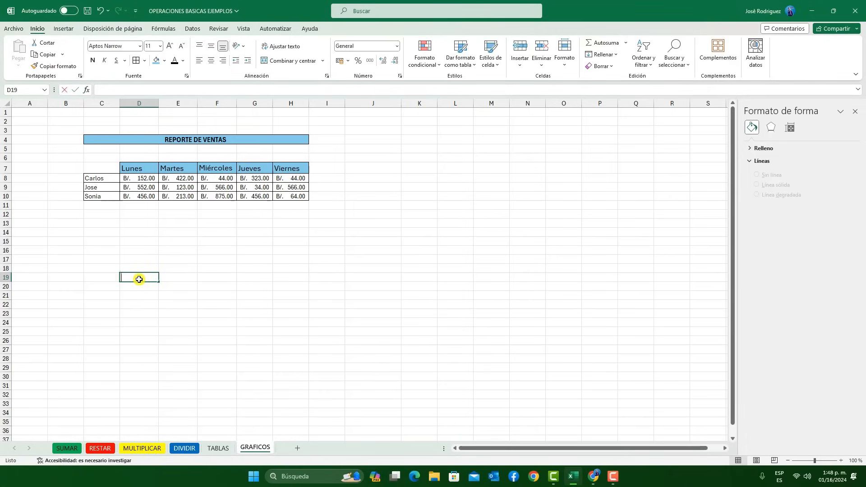
type("VENT")
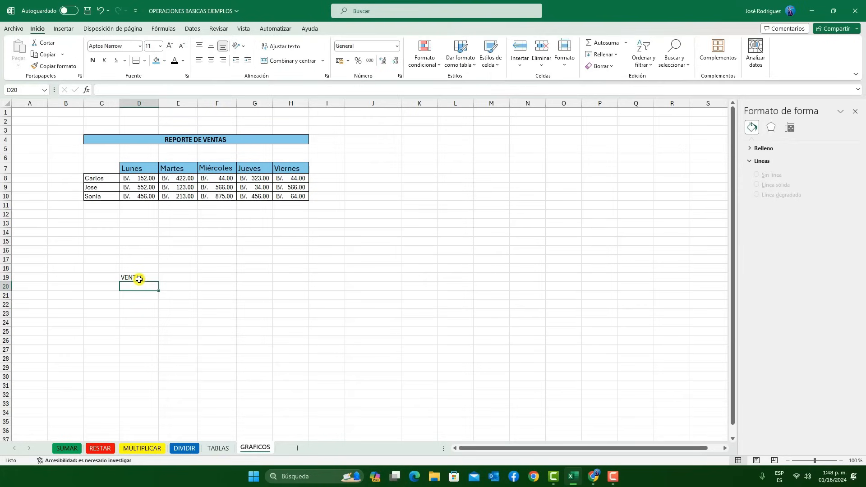
key("Left")
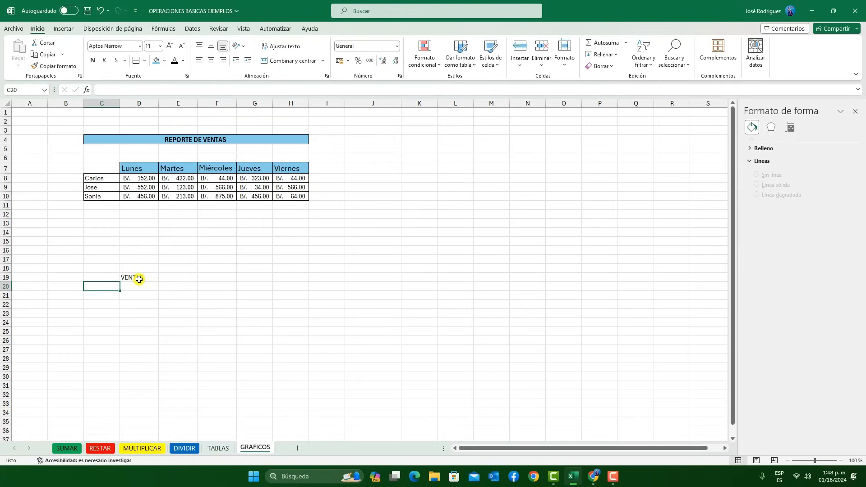
type("SONIA")
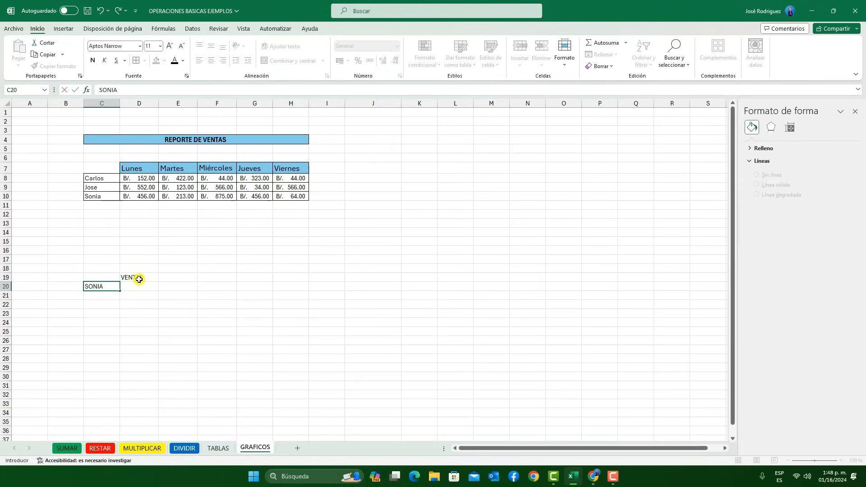
key("Return")
type("JOSE")
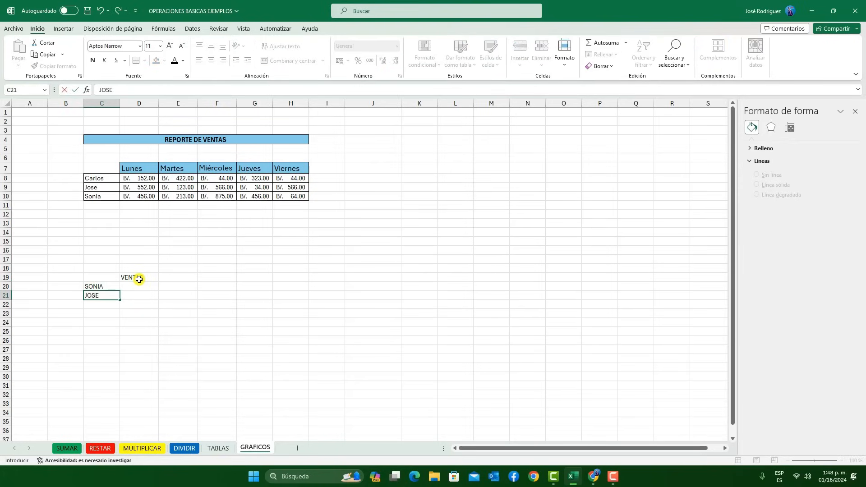
Enter the sellers' sales amounts, 100 in D20 and 500 in D21
key("Tab")
key("Up")
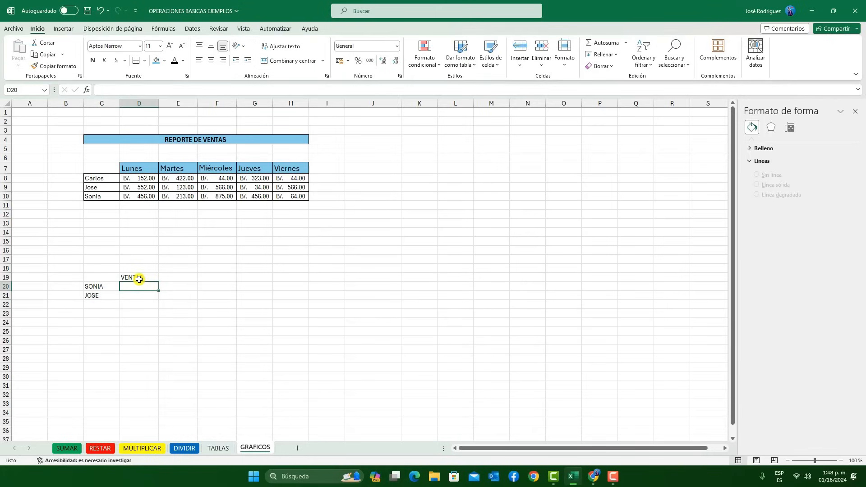
type("100")
key("Return")
type("500")
Put the heading VENTAS in D18 and the day headers LUNES in D19 and MARTES in E19
key("Up")
key("Up")
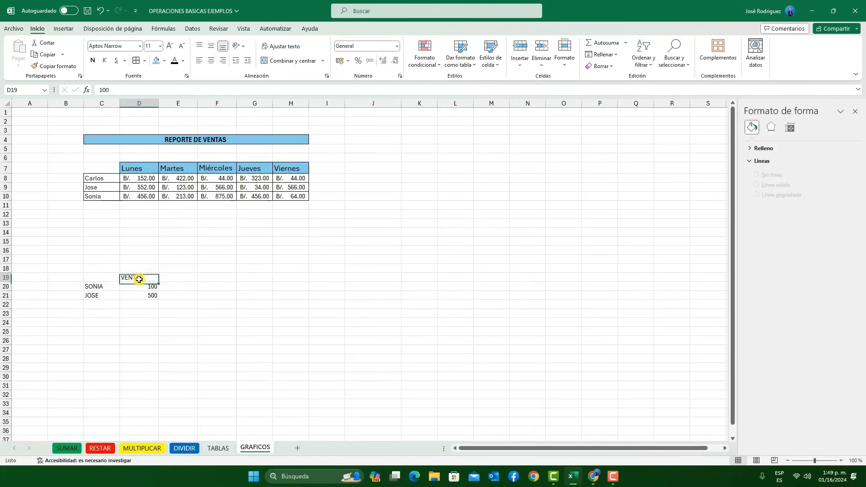
key("Up")
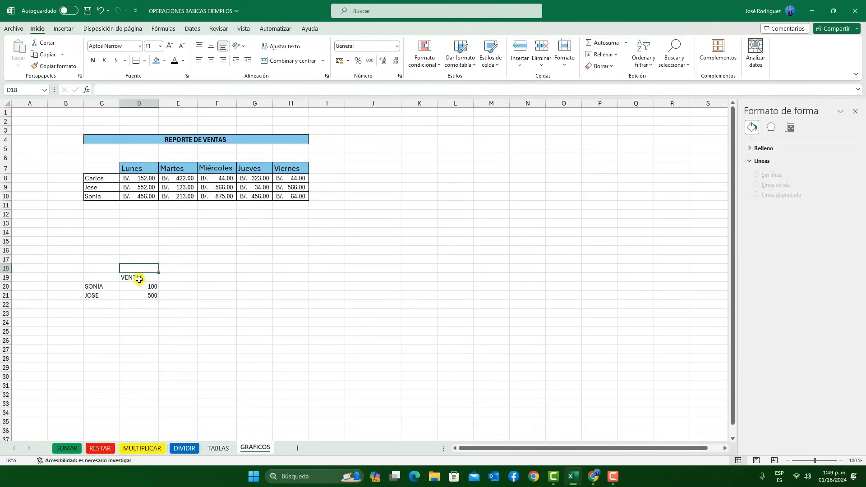
type("VENTAS")
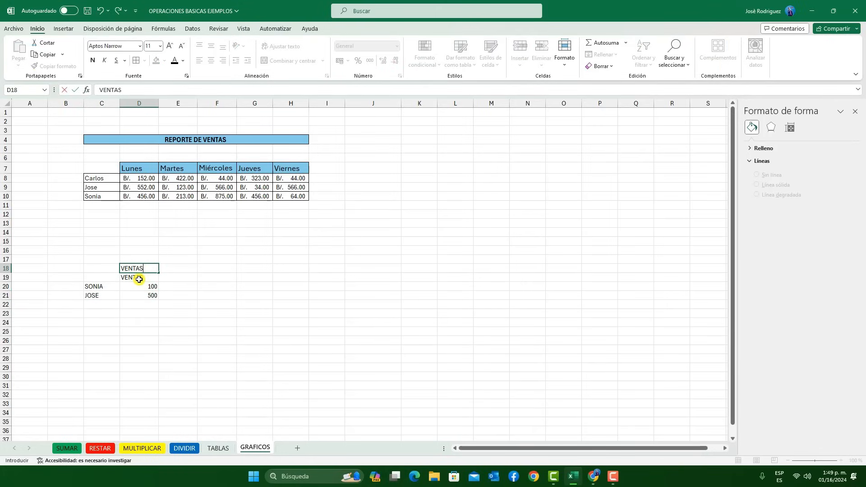
key("Return")
type("LUNES")
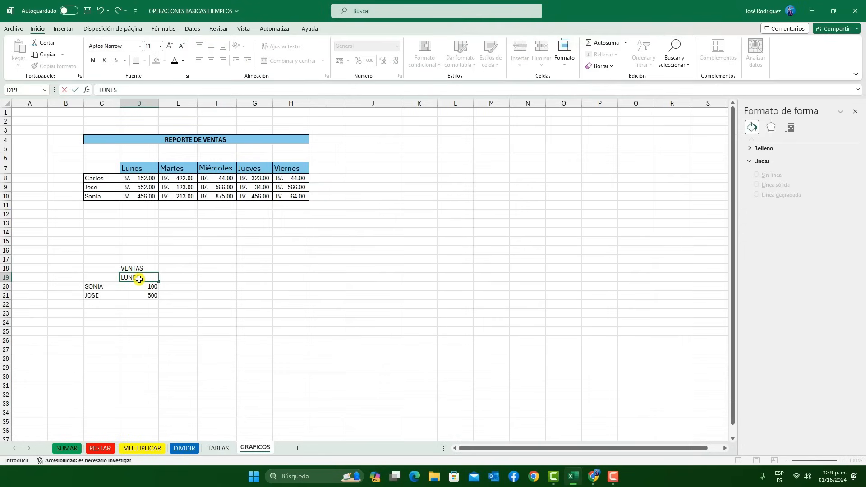
key("Tab")
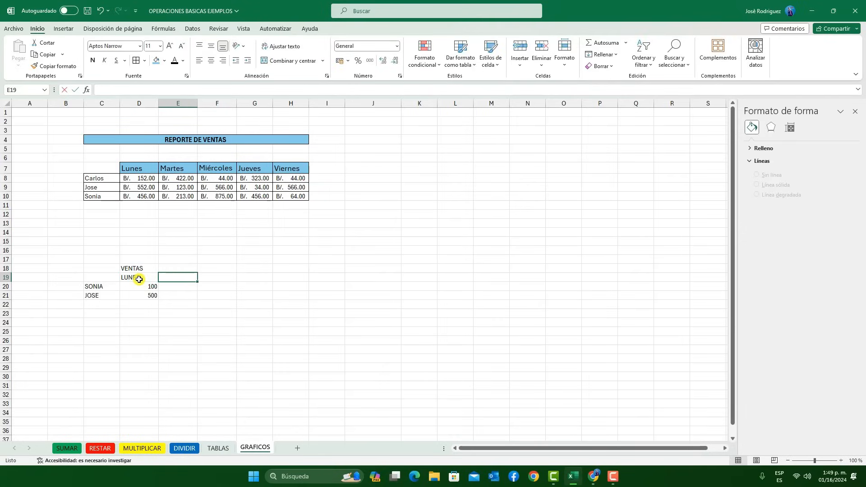
type("MARTES")
Enter the MARTES sales amounts, 150 in E20 and 50 in E21
key("Return")
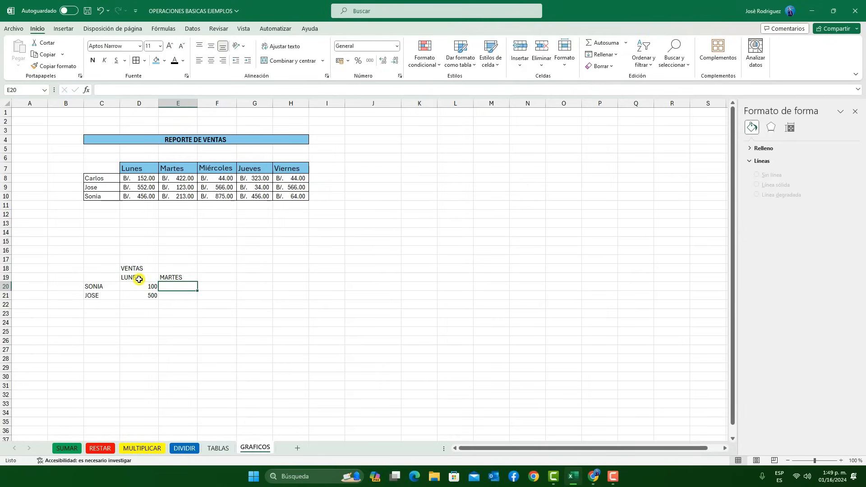
type("150")
key("Return")
type("50")
key("Tab")
Format the sales amounts in D20:E21 as Moneda
left_click_drag(147, 290, 181, 296)
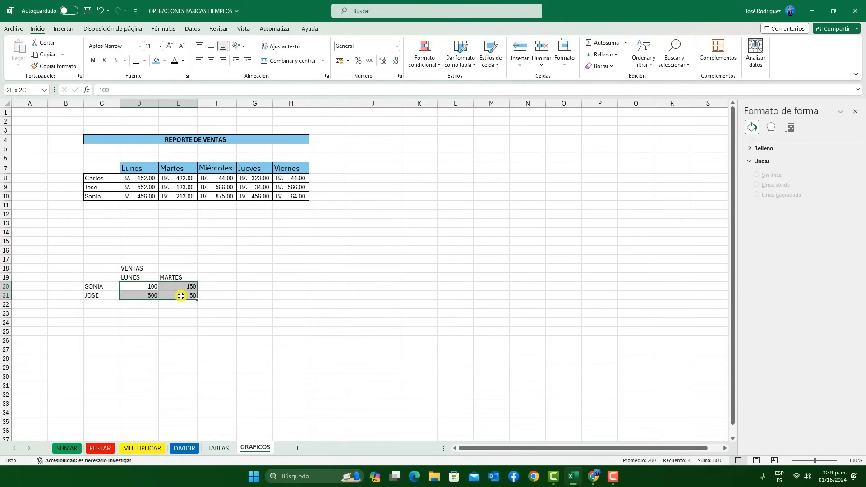
left_click(398, 47)
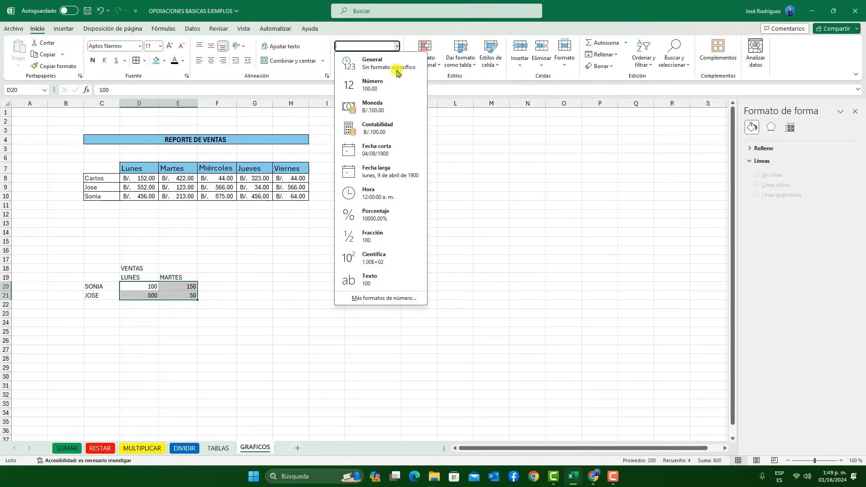
left_click(392, 117)
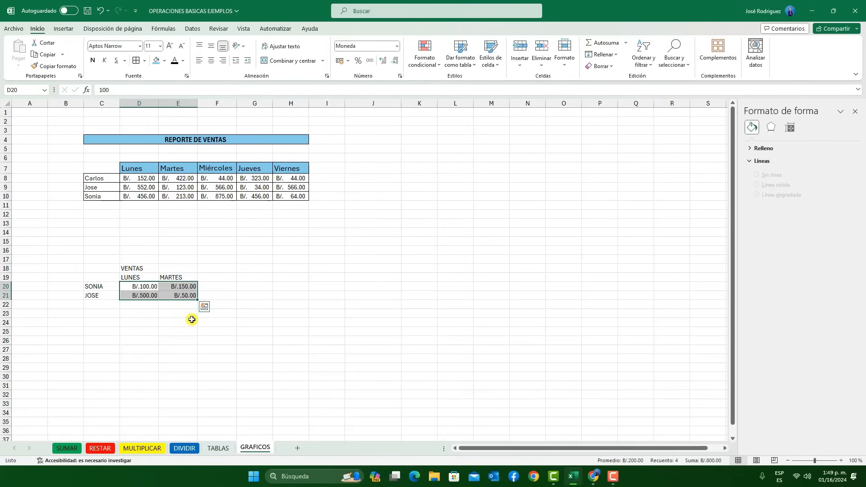
left_click(201, 323)
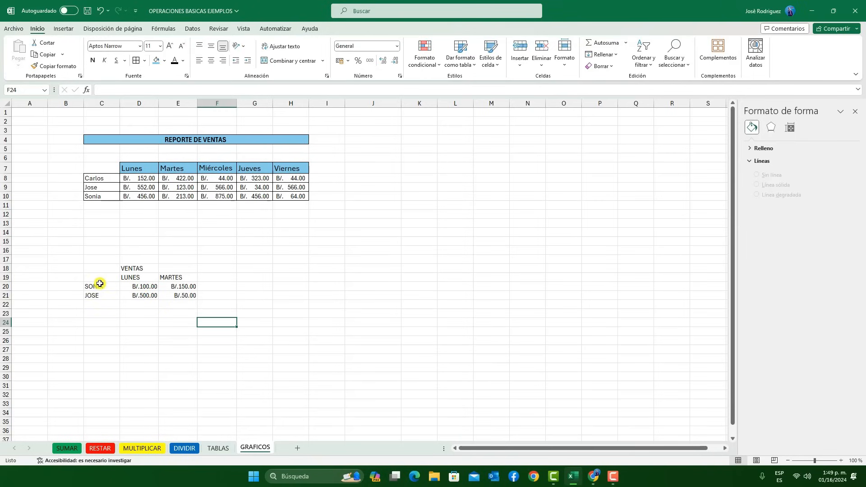
Insert the recommended Columnas agrupadas chart from the data in C19:E21
left_click_drag(94, 277, 176, 293)
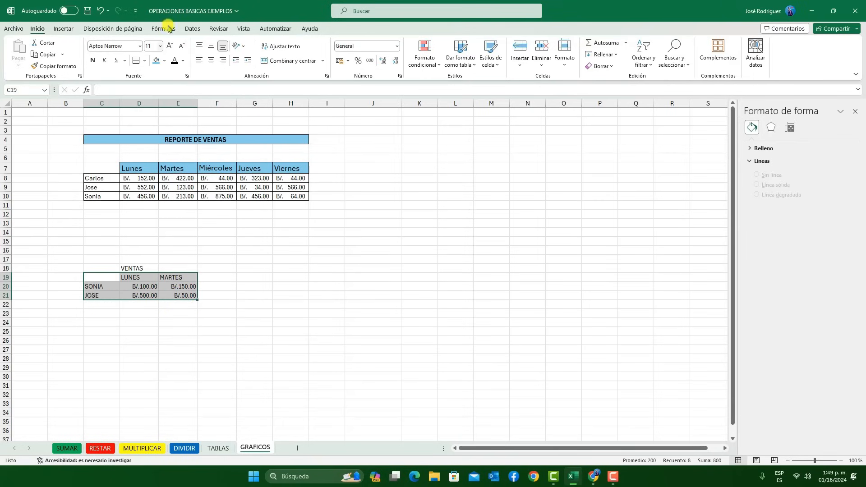
left_click(63, 29)
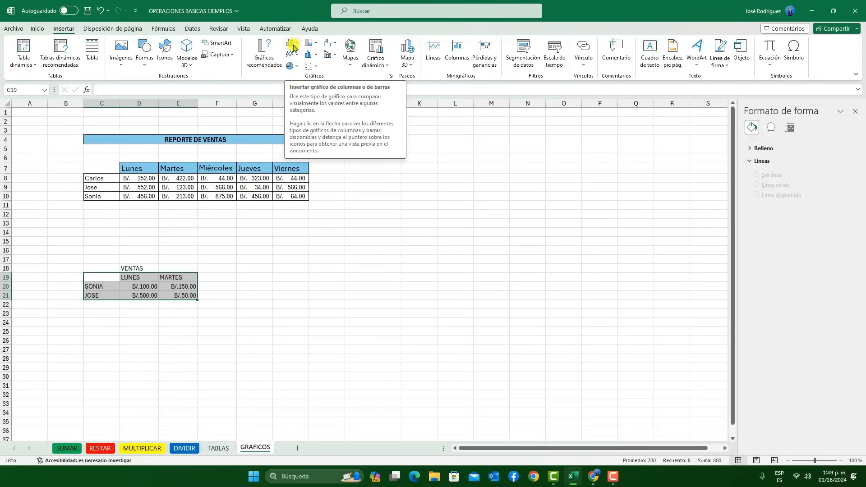
left_click(266, 53)
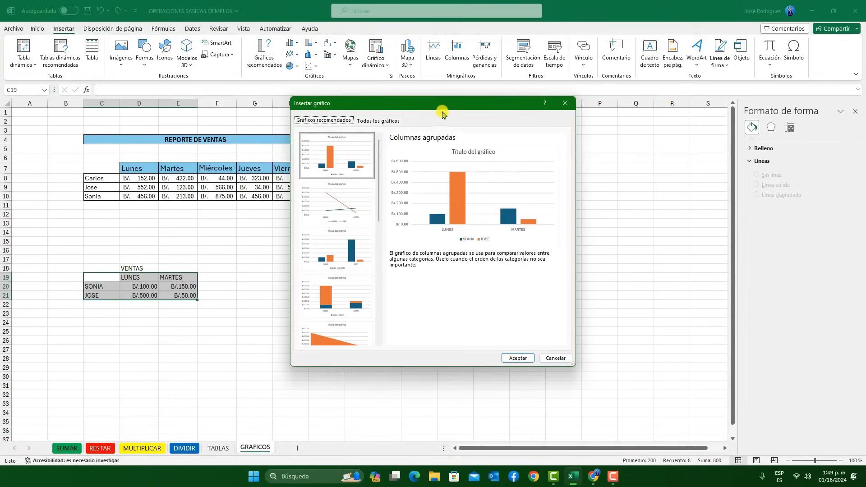
left_click_drag(444, 107, 467, 111)
left_click(546, 362)
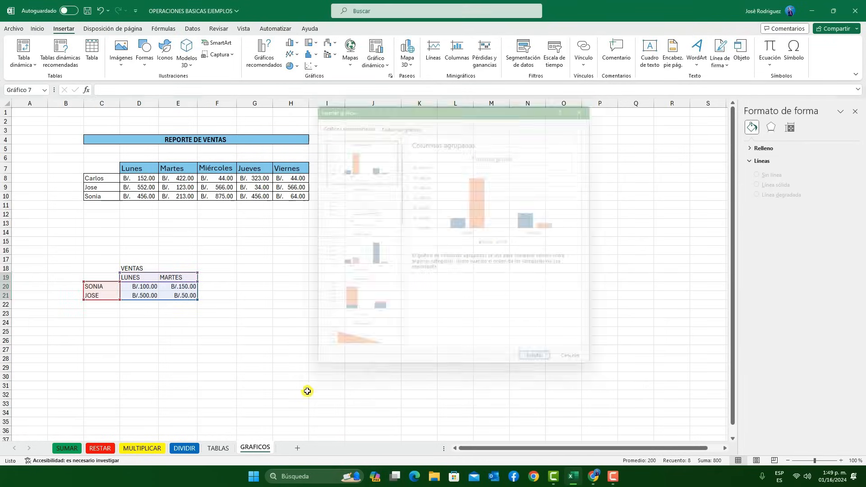
Move the column chart down beside the small sales table and replace its title with "ventas"
left_click_drag(447, 244, 454, 275)
left_click_drag(433, 226, 431, 261)
left_click(374, 255)
triple_click(376, 255)
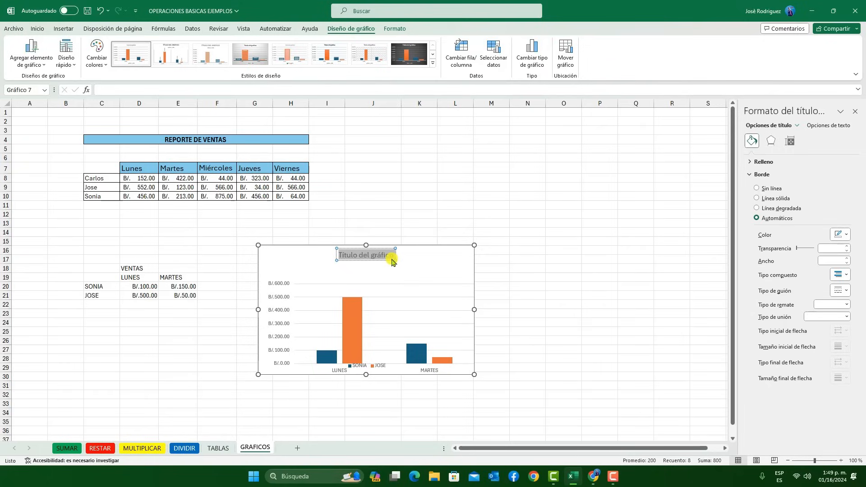
type("ventas")
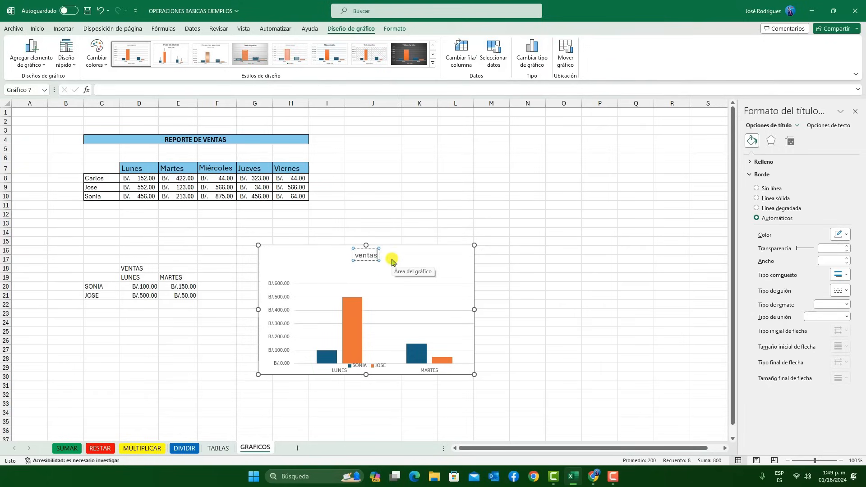
Move the ventas chart up slightly and filter out the series of the seller in row 20
left_click(532, 249)
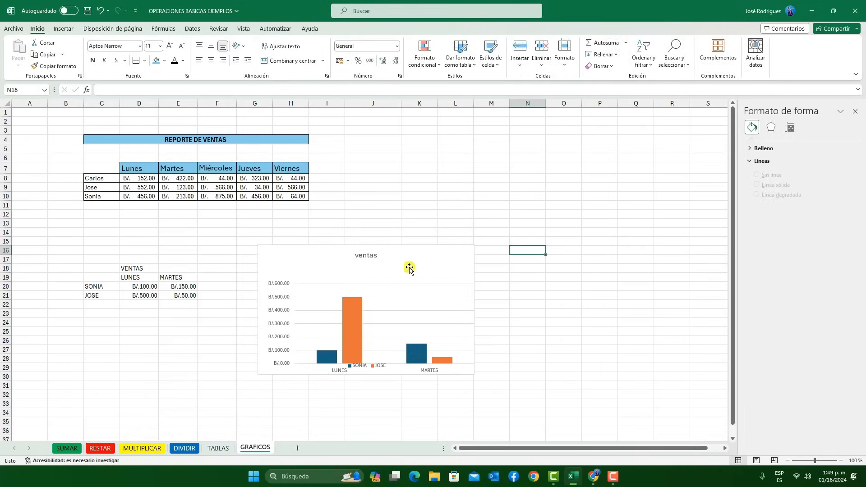
left_click_drag(412, 261, 412, 252)
left_click(412, 253)
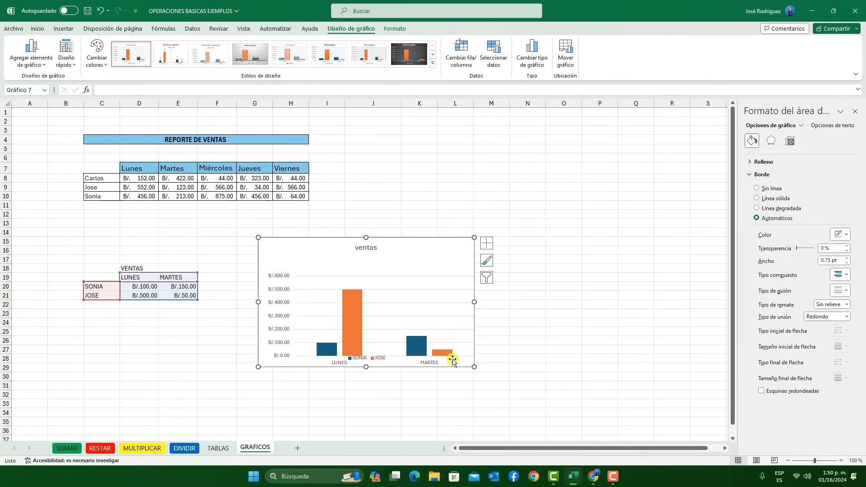
left_click(487, 278)
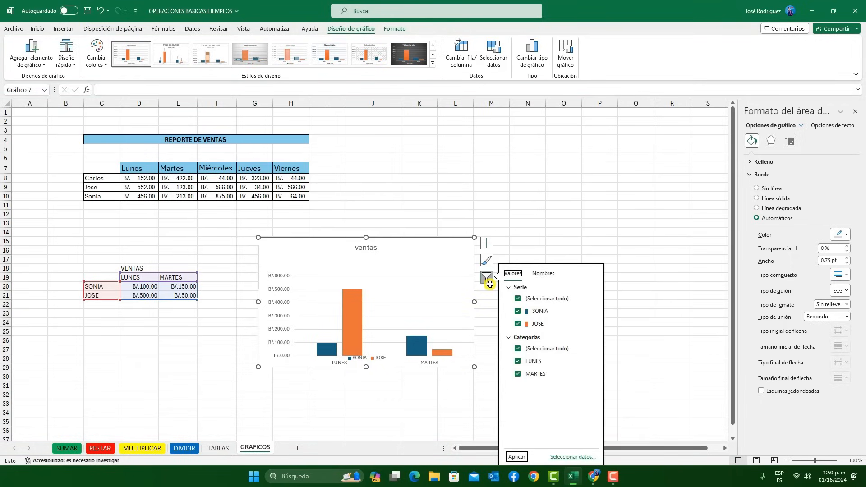
left_click(518, 311)
left_click(517, 458)
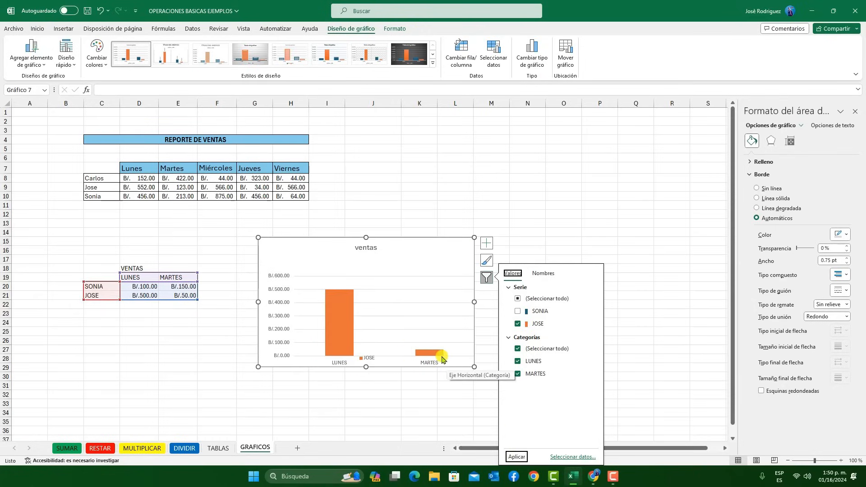
Filter the ventas chart to show only the series of the seller in row 20
left_click(518, 311)
left_click(518, 324)
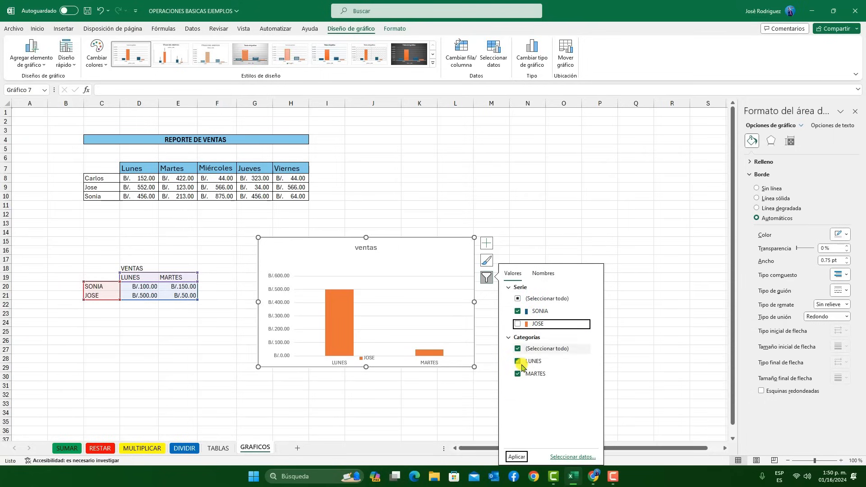
left_click(518, 457)
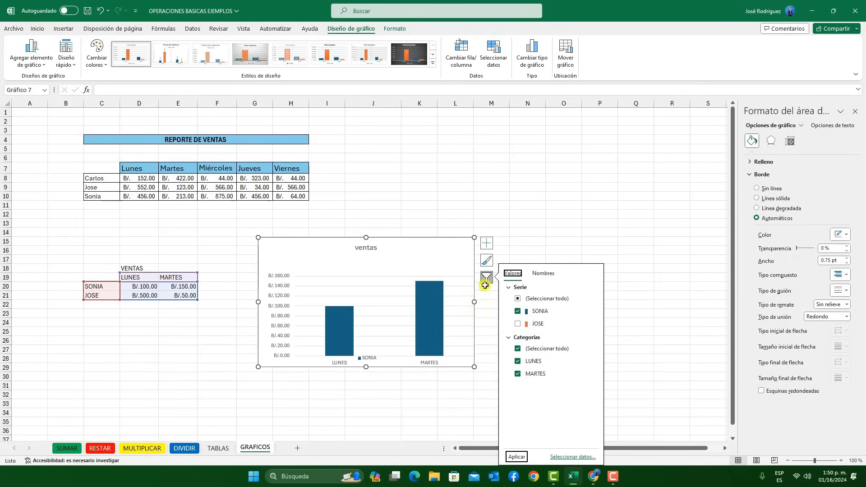
Filter the ventas chart to show both sellers' series but only the MARTES category
left_click(518, 362)
left_click(518, 324)
left_click(517, 456)
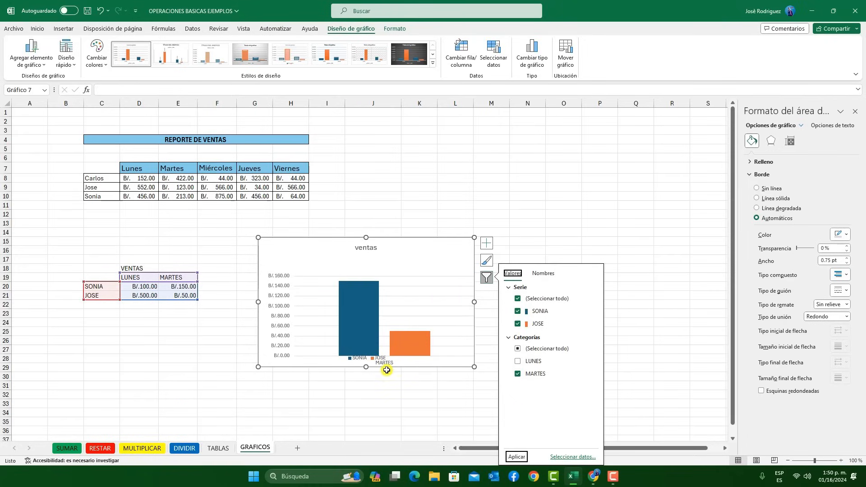
Delete the ventas chart and clear the small sales table in the range B17:G23
left_click(393, 258)
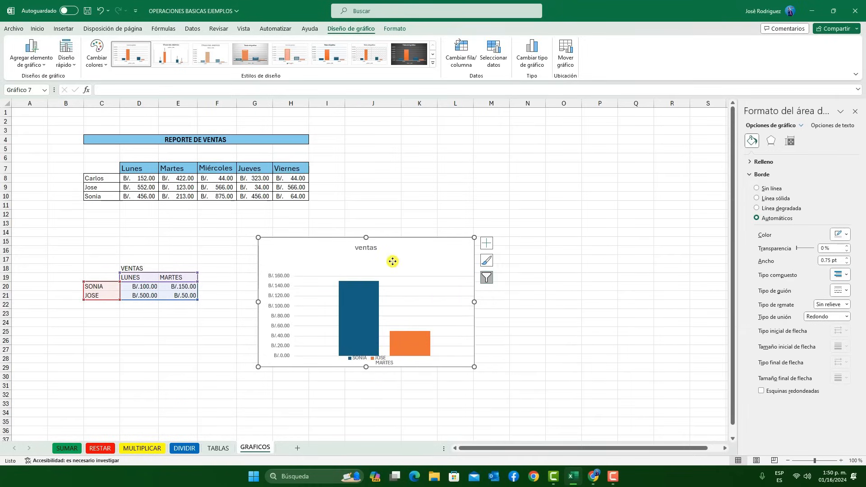
key("Delete")
left_click(62, 259, "shift")
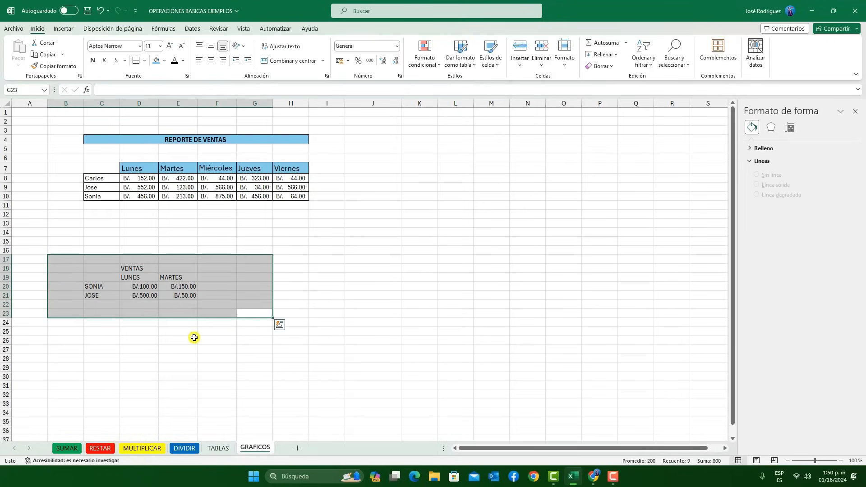
left_click(600, 65)
left_click(607, 77)
left_click(290, 250)
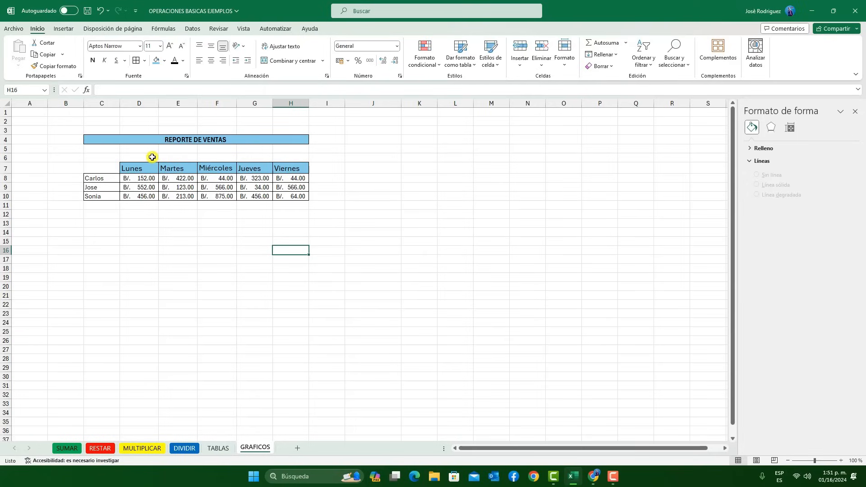
Insert a 3D clustered column chart from the weekly sales data in C7:H10
left_click_drag(92, 167, 301, 197)
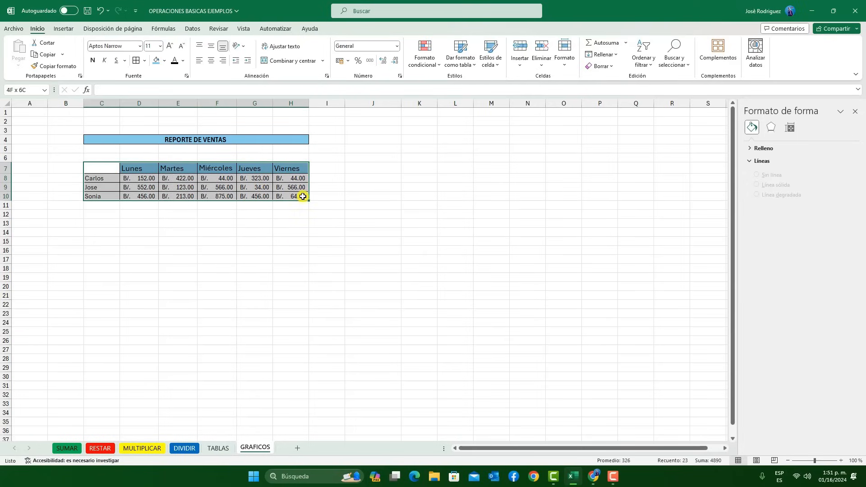
left_click(64, 29)
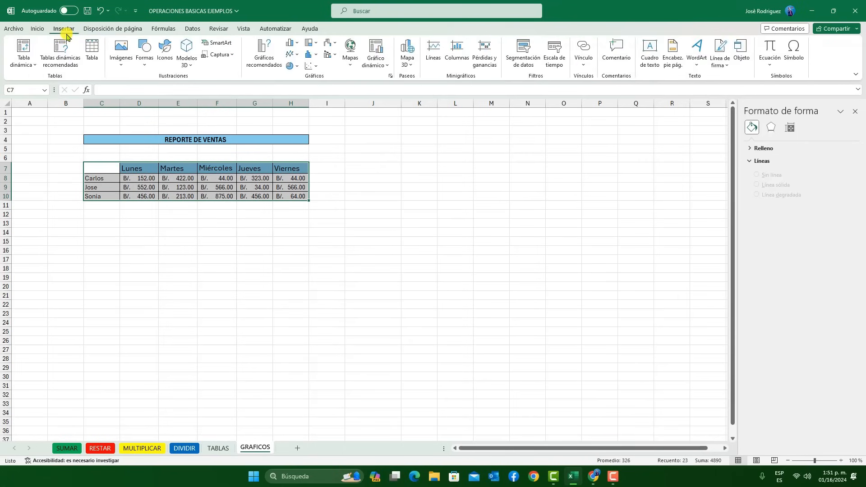
left_click(299, 46)
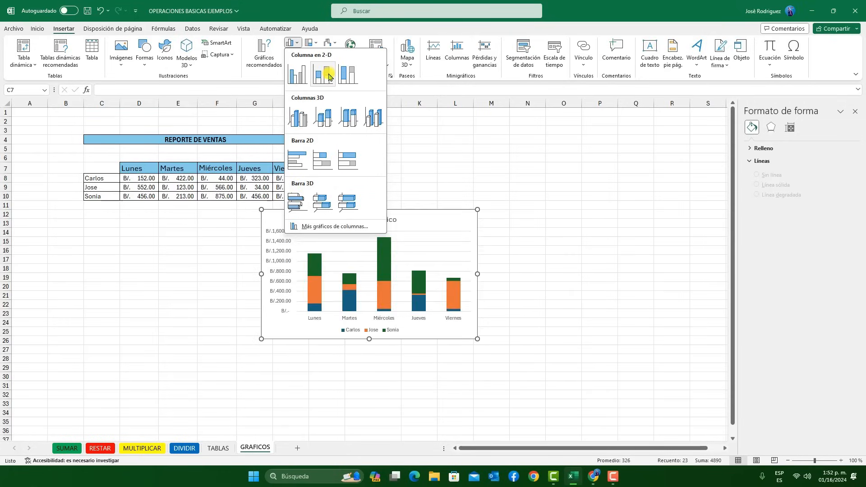
left_click(298, 117)
Move the 3D column chart clear of the sales table and replace its title with "REPORTE DE VENTAS"
left_click_drag(404, 216, 485, 193)
left_click(454, 197)
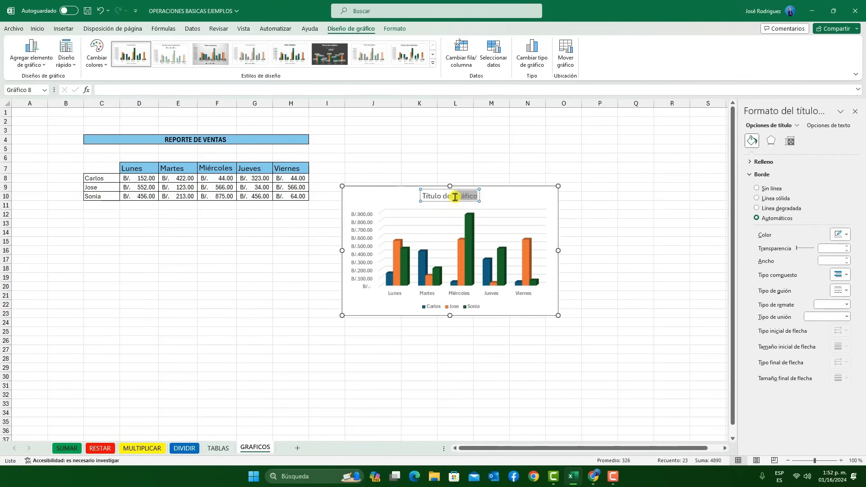
triple_click(454, 197)
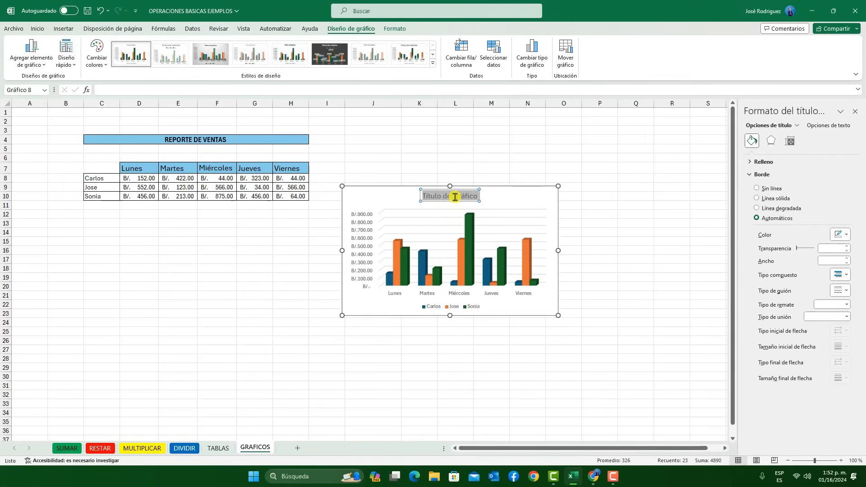
type("REPORTE DE VENTAS")
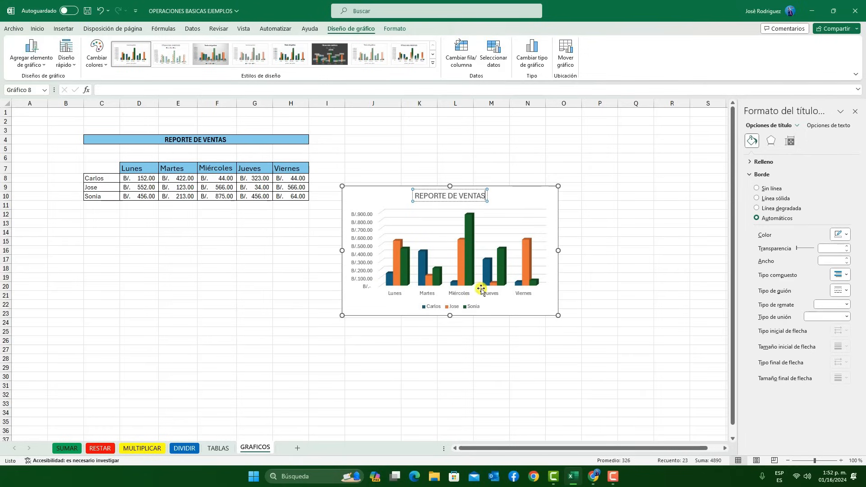
Apply the chart style with columns fading at the base and the second Multicolor palette to the REPORTE DE VENTAS chart
left_click(381, 195)
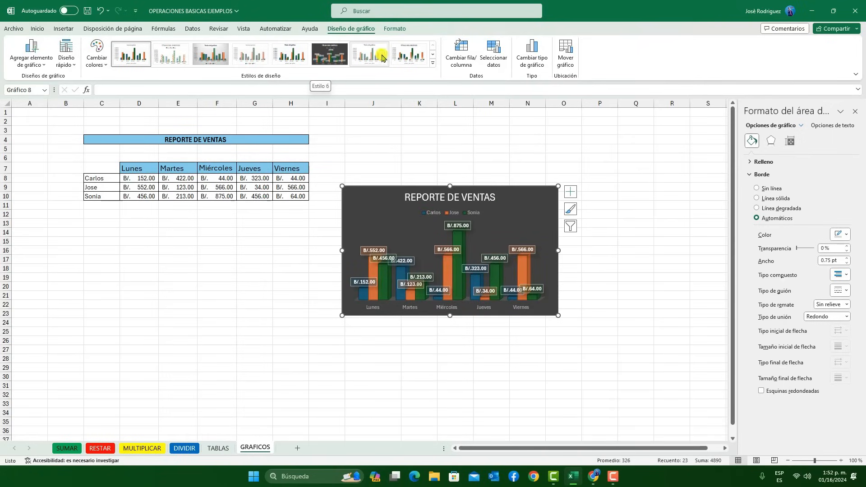
left_click(408, 58)
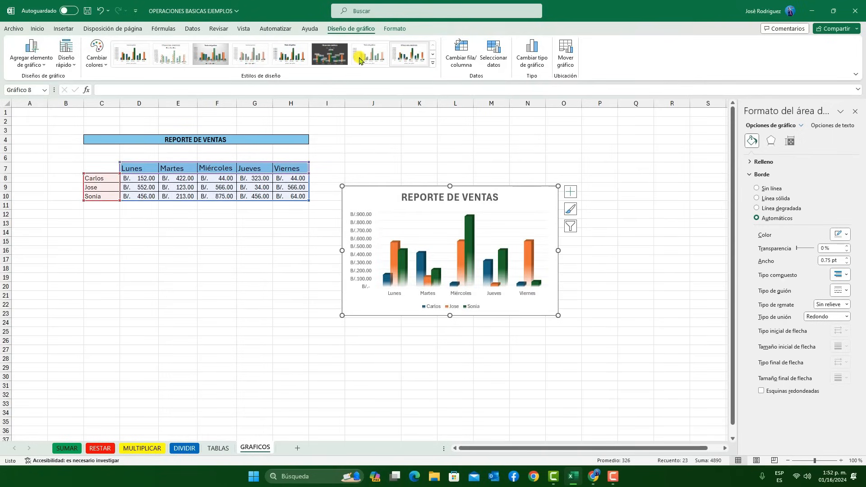
left_click(102, 60)
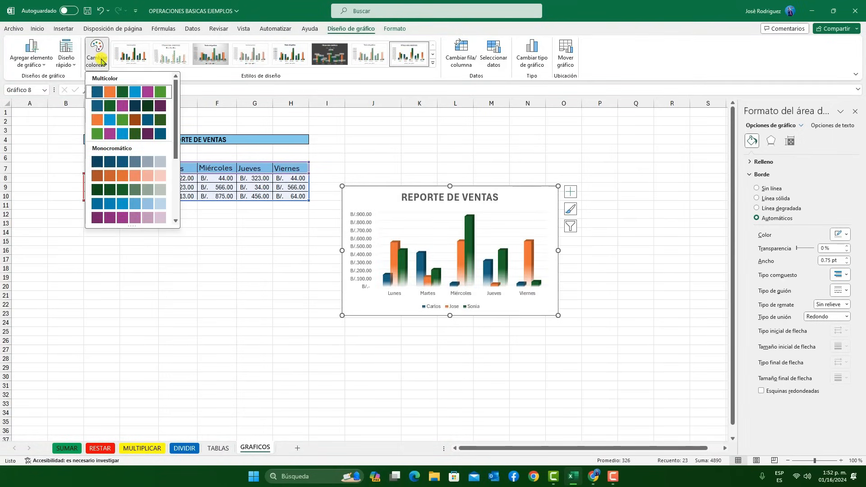
left_click(115, 106)
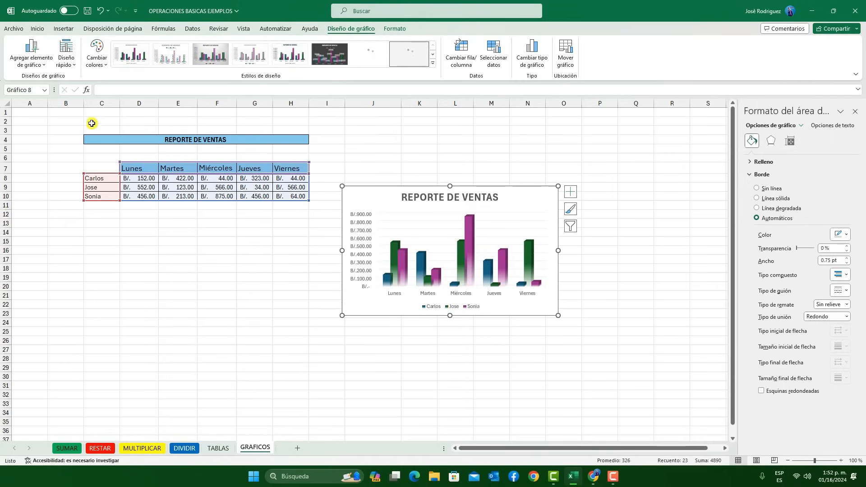
Apply the first quick layout to the REPORTE DE VENTAS chart and set its legend position to Arriba
left_click(67, 65)
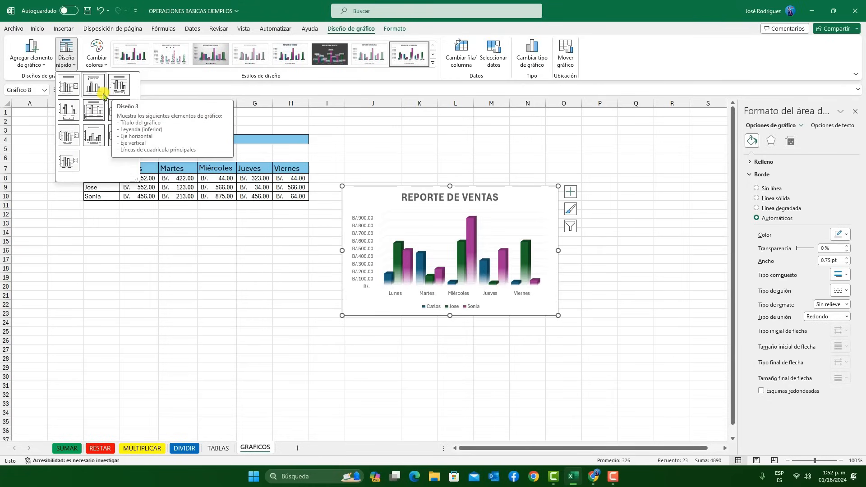
left_click(68, 86)
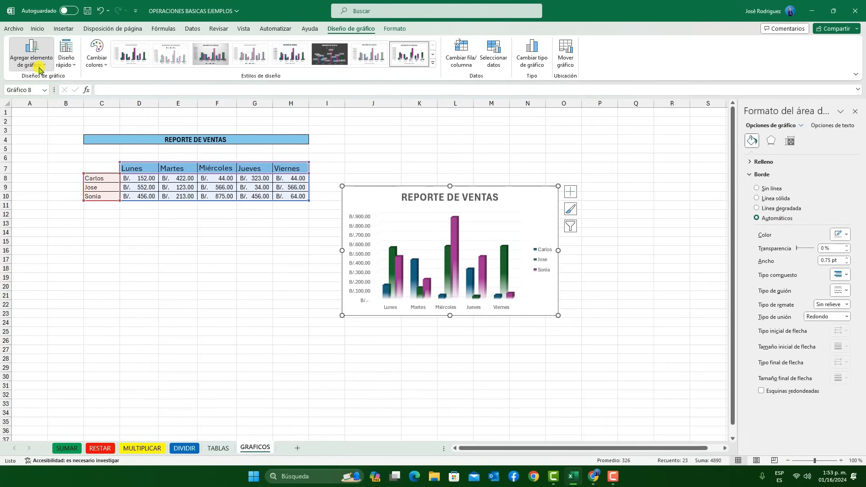
left_click(40, 69)
mouse_move(56, 80)
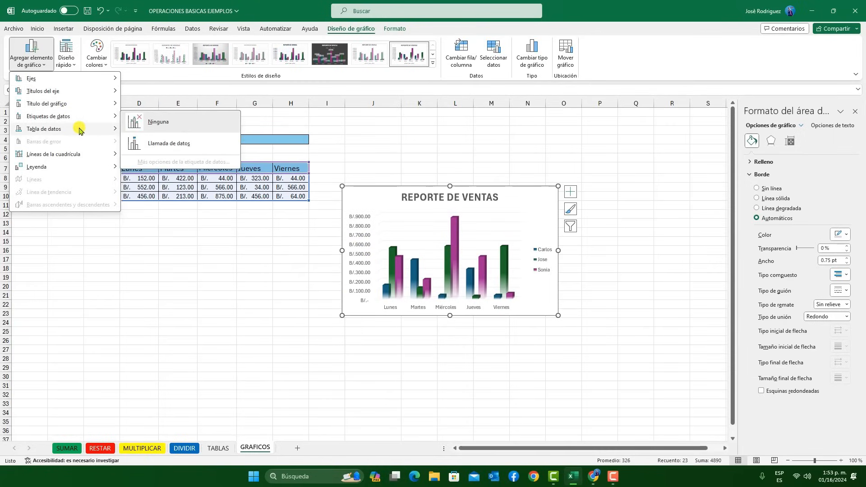
mouse_move(80, 131)
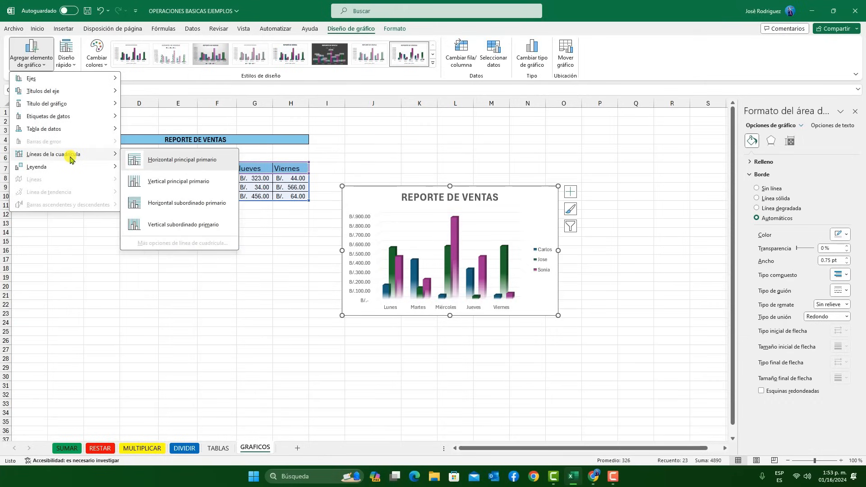
mouse_move(68, 167)
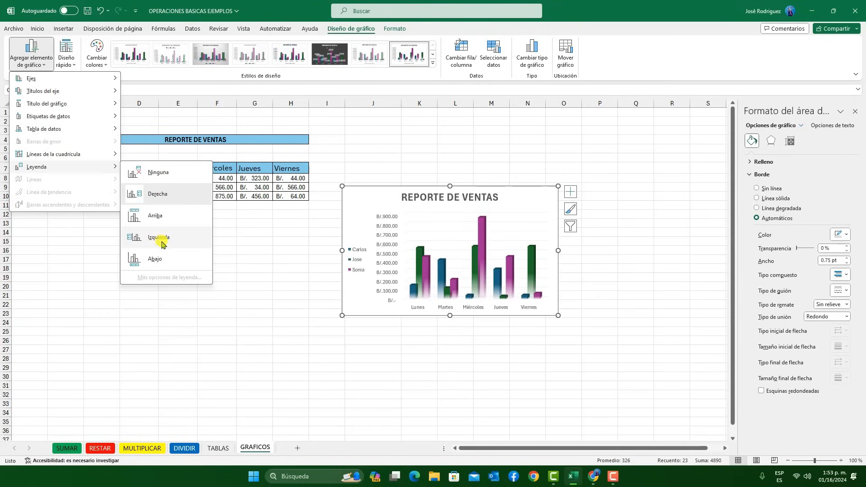
left_click(160, 218)
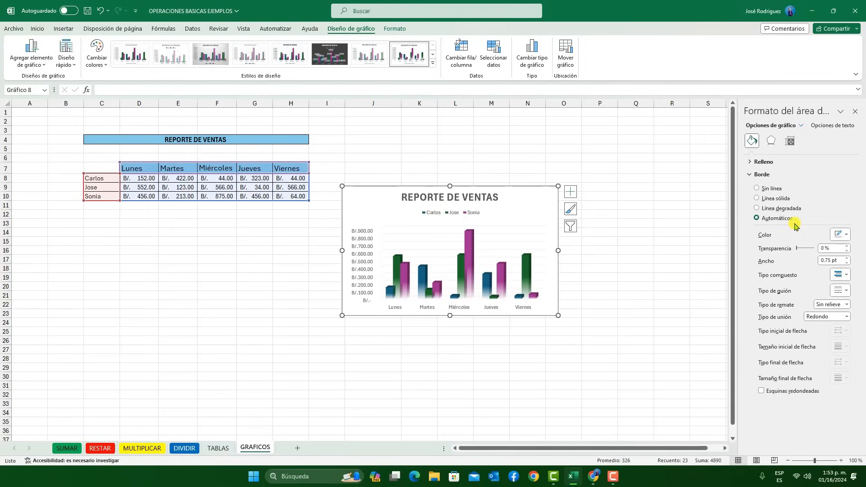
Try the gradient and solid border options on the chart area and set the border to Sin línea
left_click(758, 208)
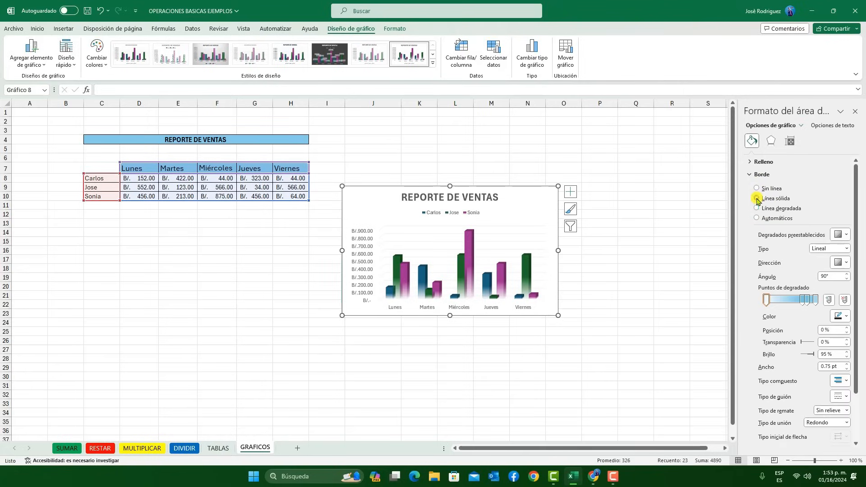
left_click(757, 198)
left_click(758, 188)
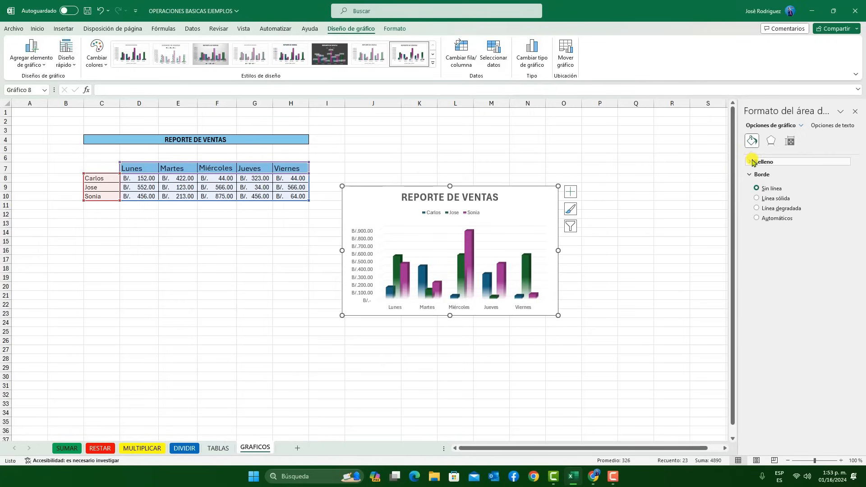
Set the chart area's Bordes suaves size to 61 pt
left_click(769, 141)
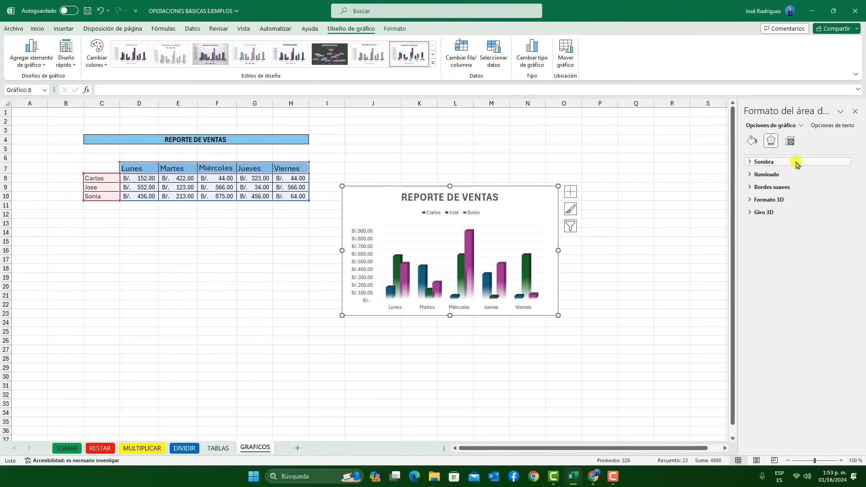
left_click(792, 143)
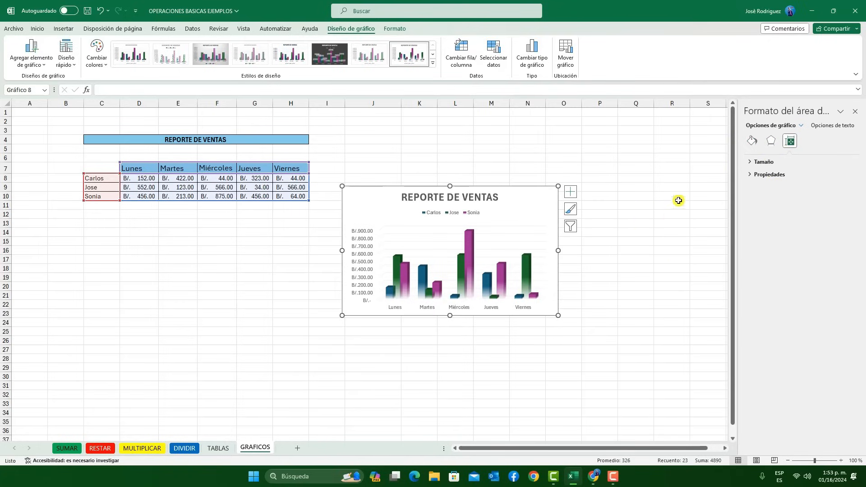
left_click(770, 147)
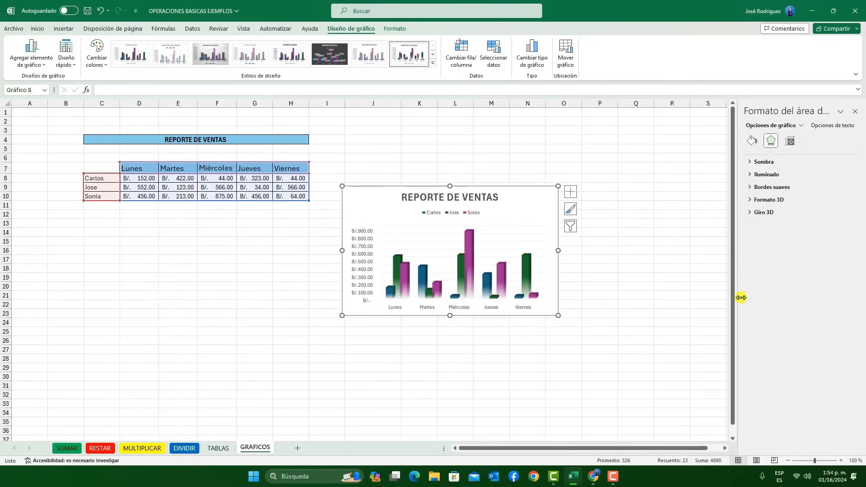
left_click(752, 189)
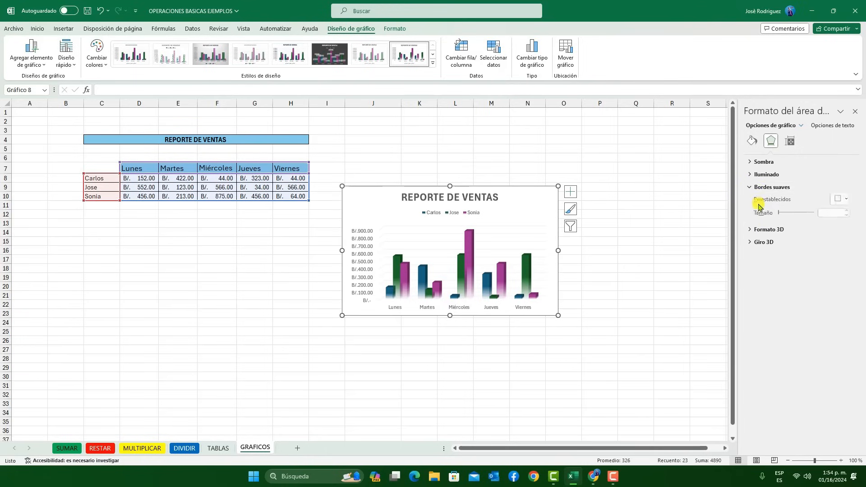
left_click(615, 283)
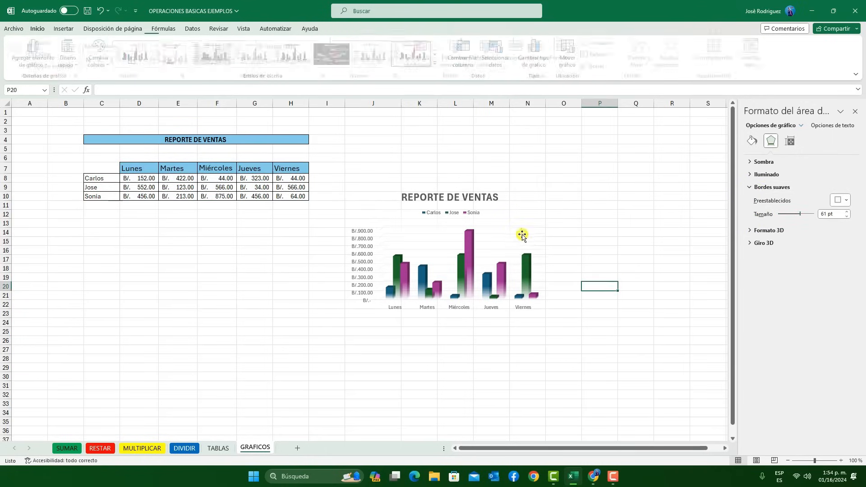
Move the REPORTE DE VENTAS chart down and closer to the sales table, and deselect it
left_click(445, 236)
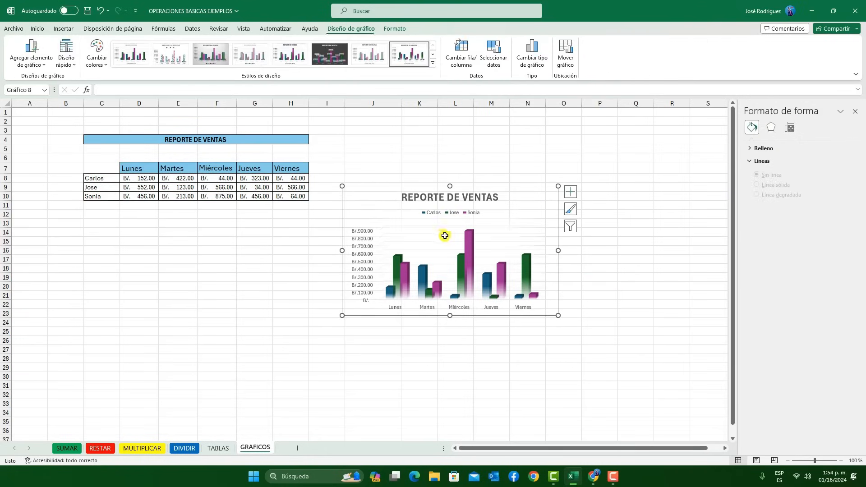
left_click(524, 221)
left_click_drag(525, 215, 505, 210)
left_click(564, 168)
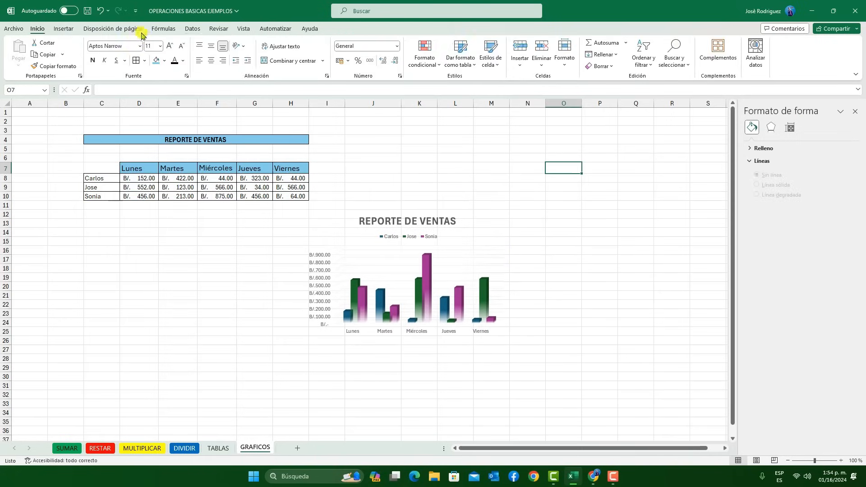
Hide the sheet's gridlines and move the REPORTE DE VENTAS chart up beside the sales table
left_click(244, 28)
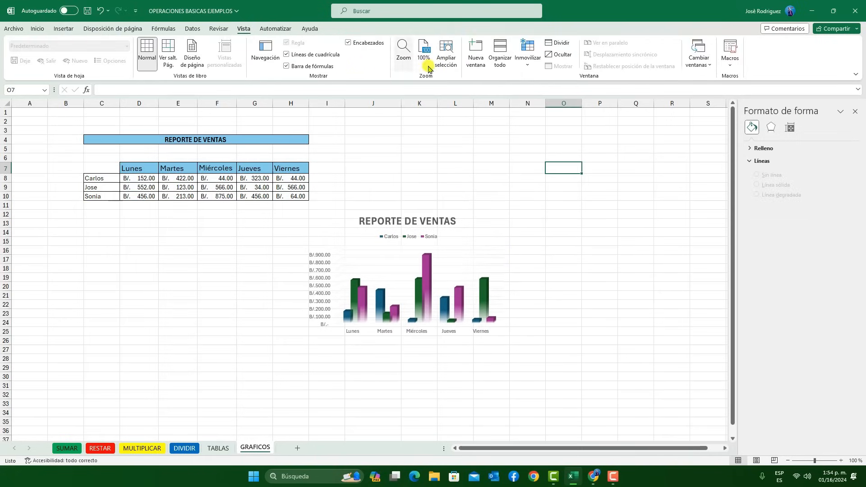
left_click(297, 57)
left_click(468, 242)
left_click_drag(468, 242, 523, 126)
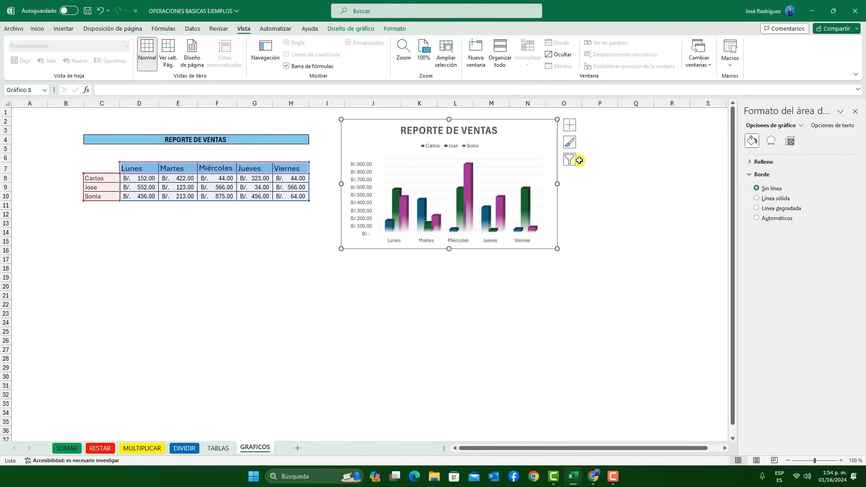
Try the dark style and the translucent column style on the sales chart, and reapply the gradient-faded column style
left_click(573, 146)
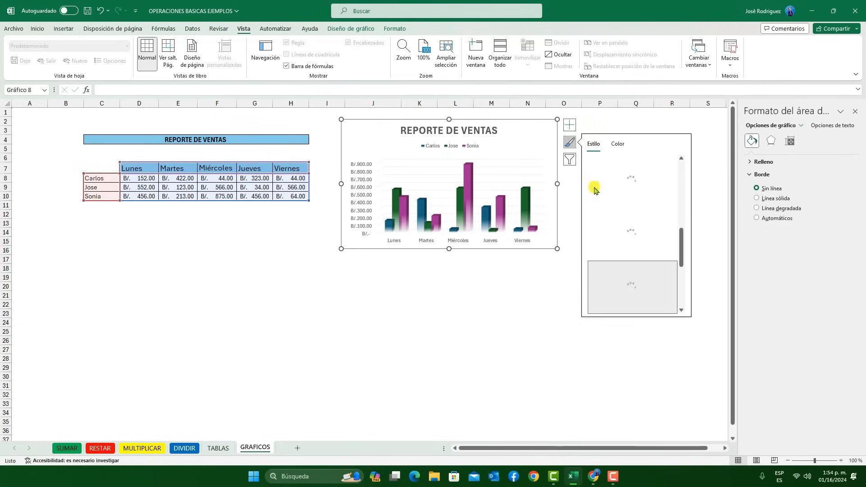
left_click(355, 29)
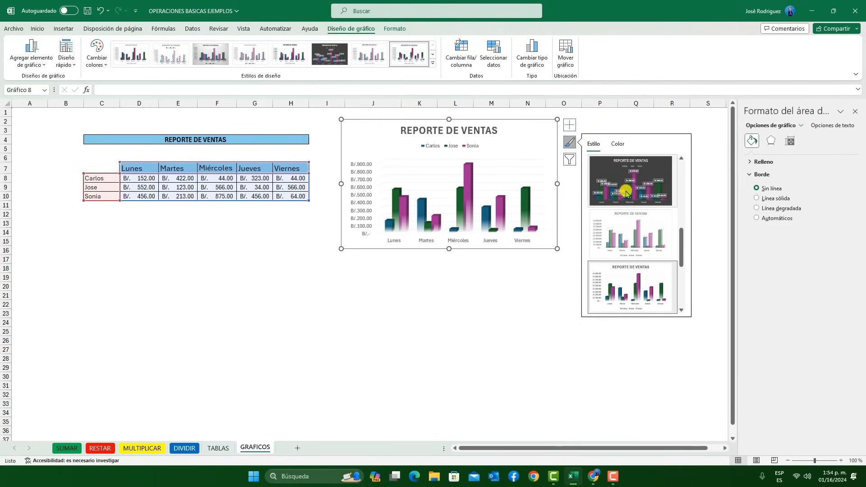
left_click(598, 178)
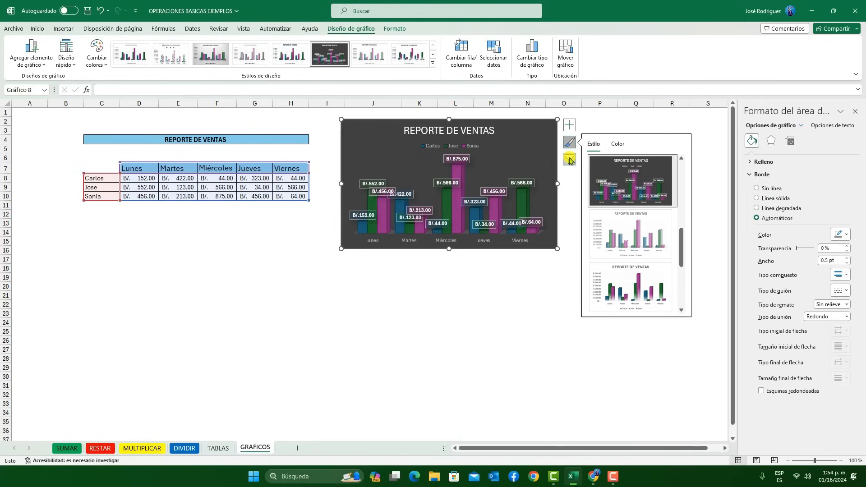
left_click(604, 212)
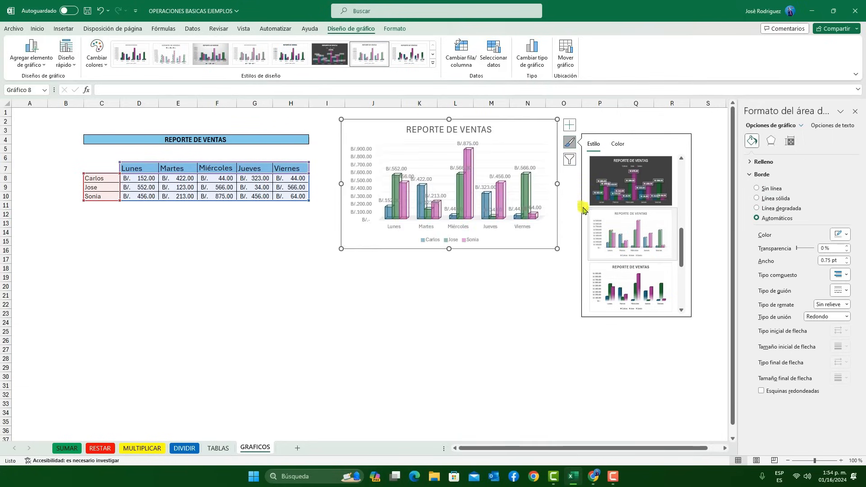
scroll(629, 275, "down", 1)
scroll(629, 275, "up", 1)
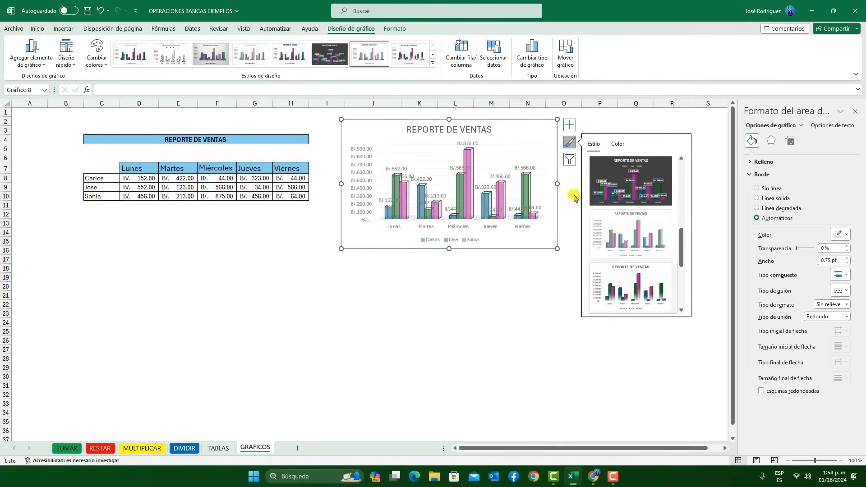
left_click(630, 286)
Filter the sales chart to show only the first salesperson's series
left_click(570, 159)
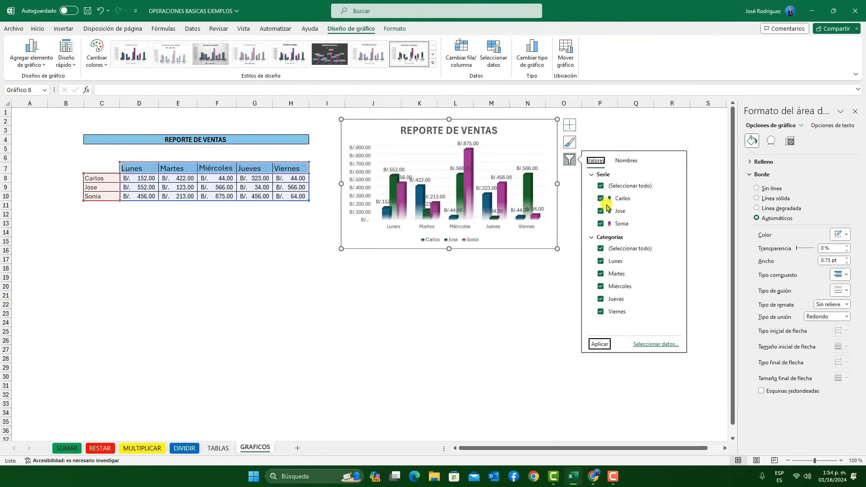
left_click(610, 188)
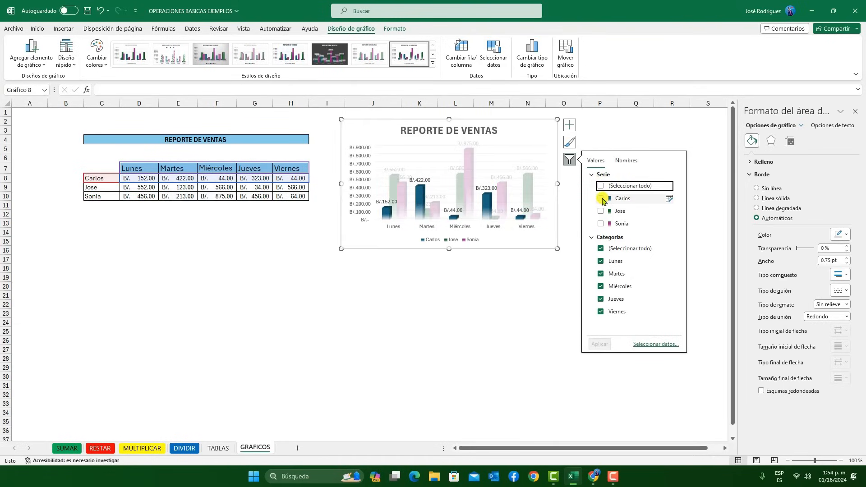
left_click(601, 198)
left_click(598, 344)
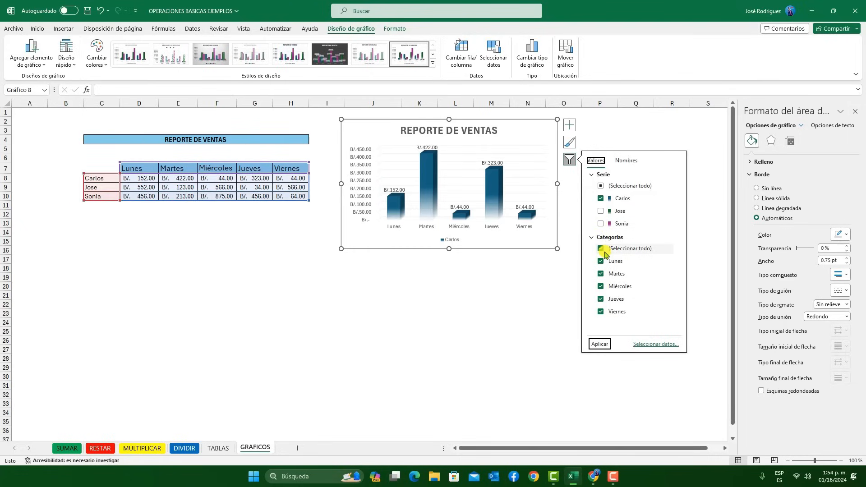
Filter out the Miércoles, Jueves and Viernes categories so the chart shows only Lunes and Martes
left_click(600, 287)
left_click(601, 299)
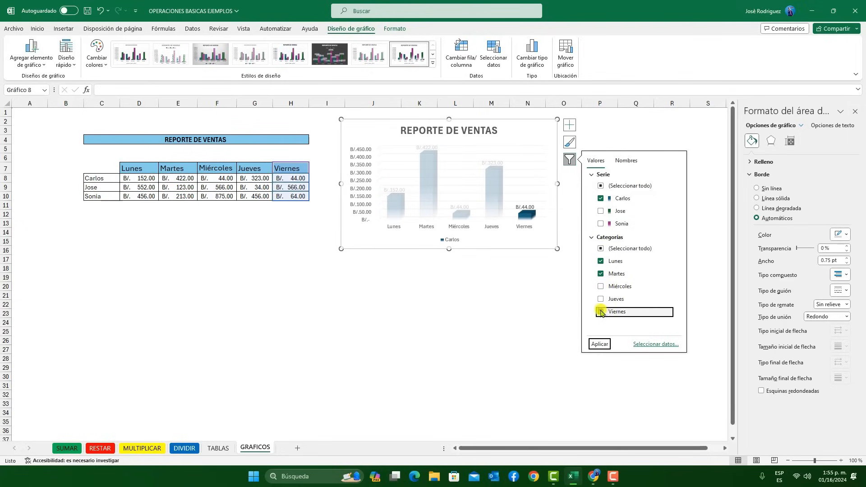
left_click(612, 311)
left_click(599, 344)
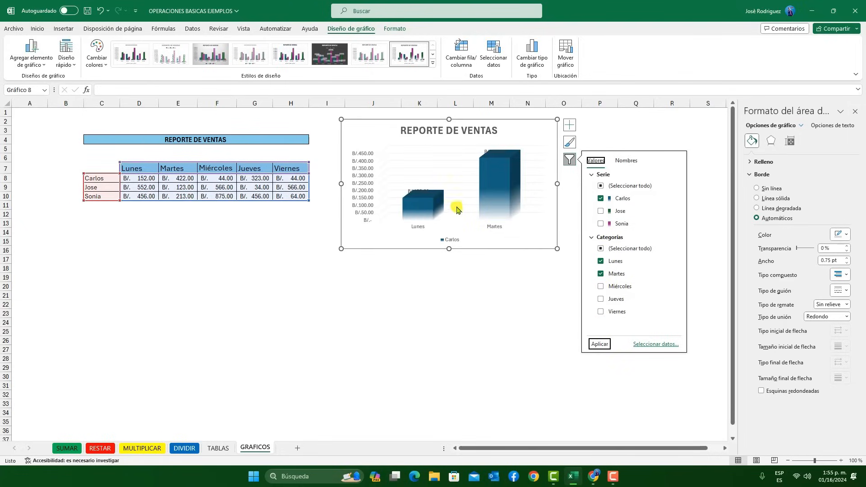
Add the second salesperson's series to the filtered chart, and restore all series and days
left_click(601, 211)
left_click(603, 343)
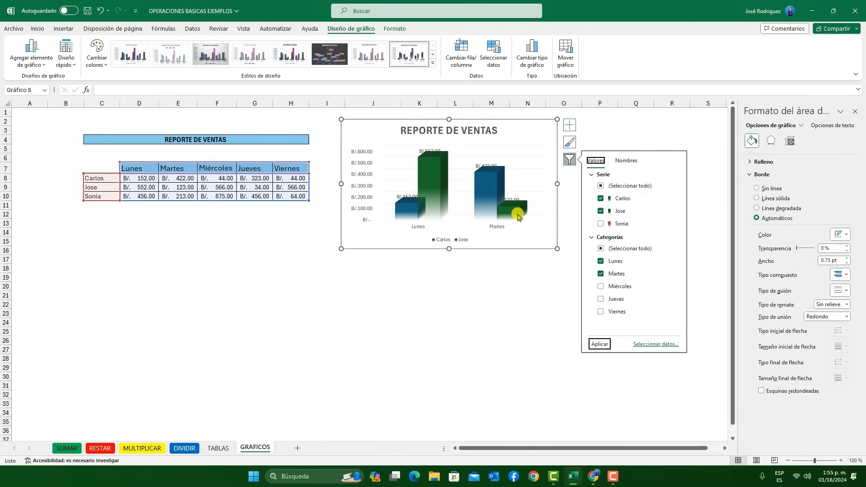
mouse_move(513, 222)
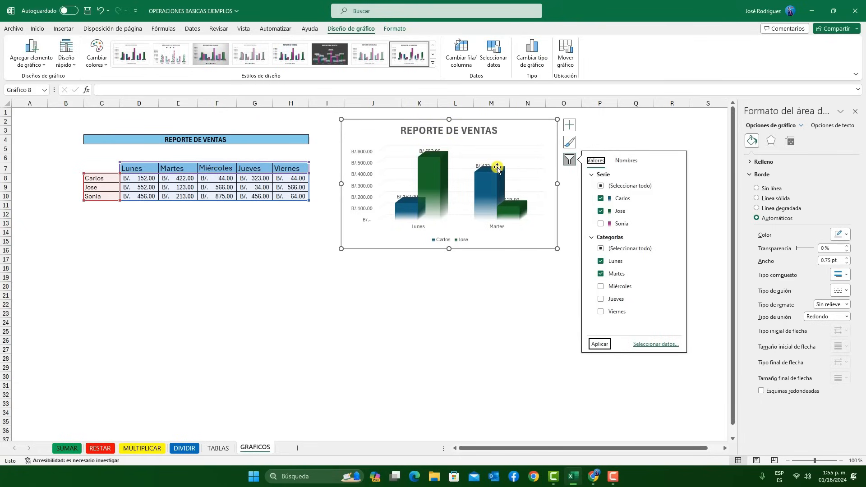
left_click(601, 212)
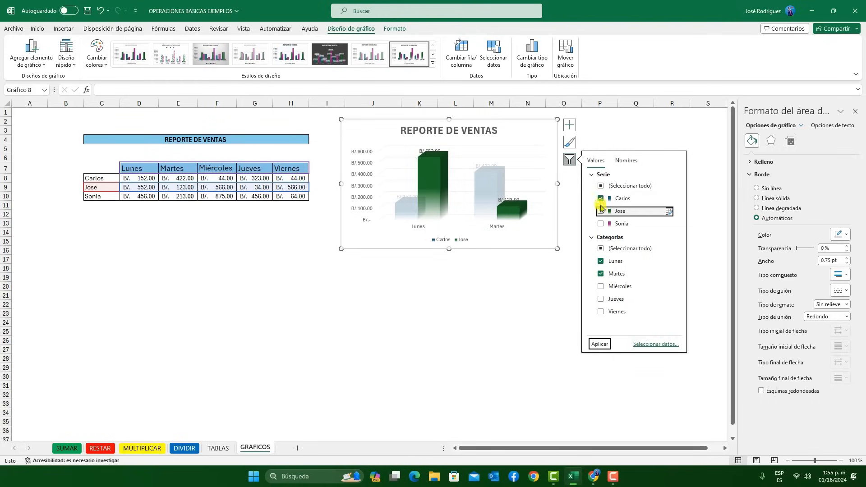
left_click(601, 199)
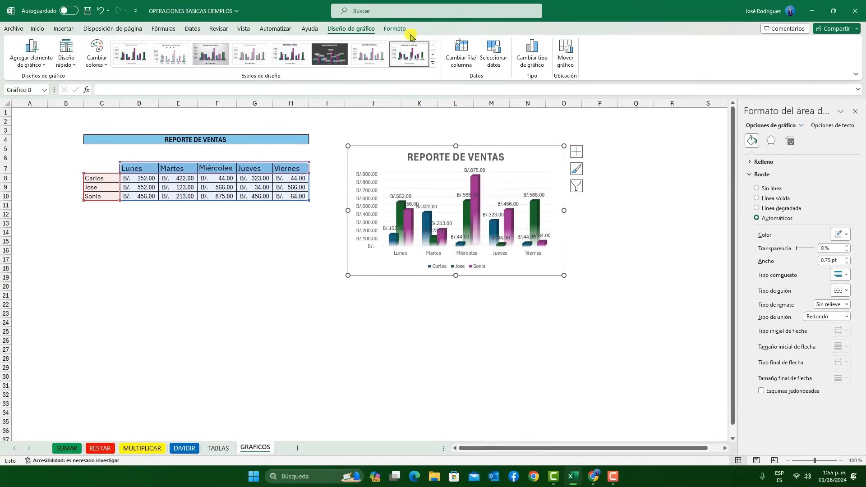
Select the sales data in C7:H10 and open the full list of chart types for inserting a chart
left_click(271, 168)
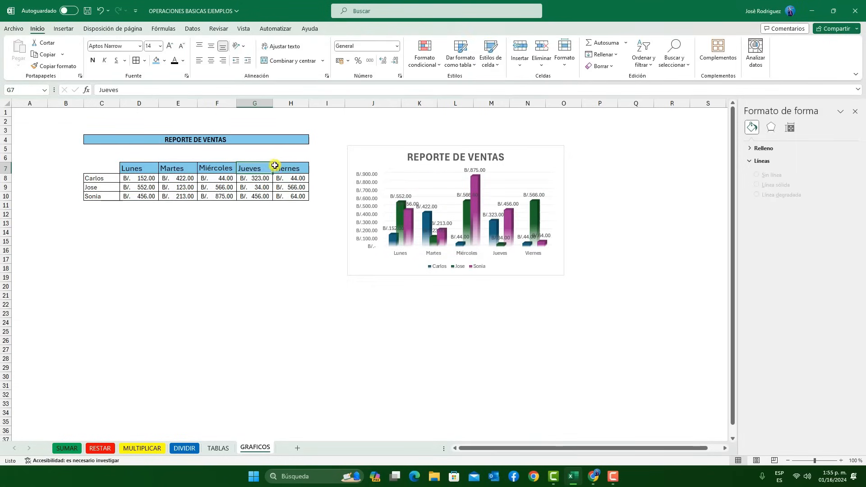
left_click_drag(102, 164, 291, 196)
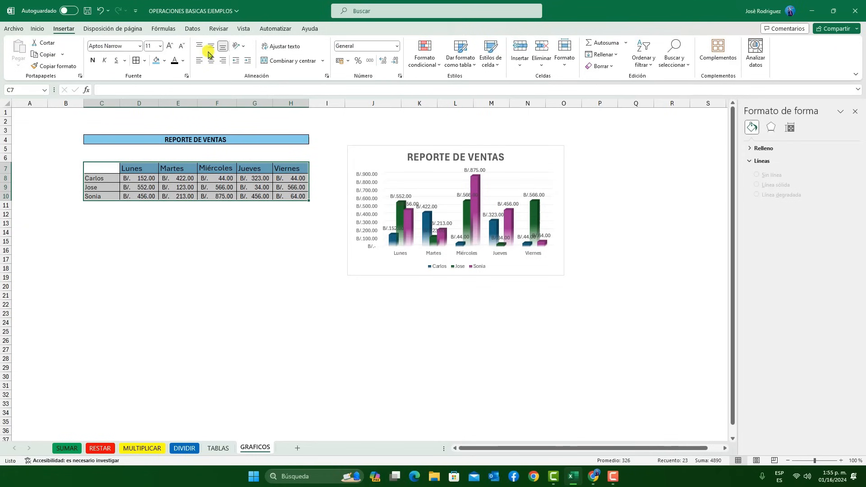
left_click(64, 29)
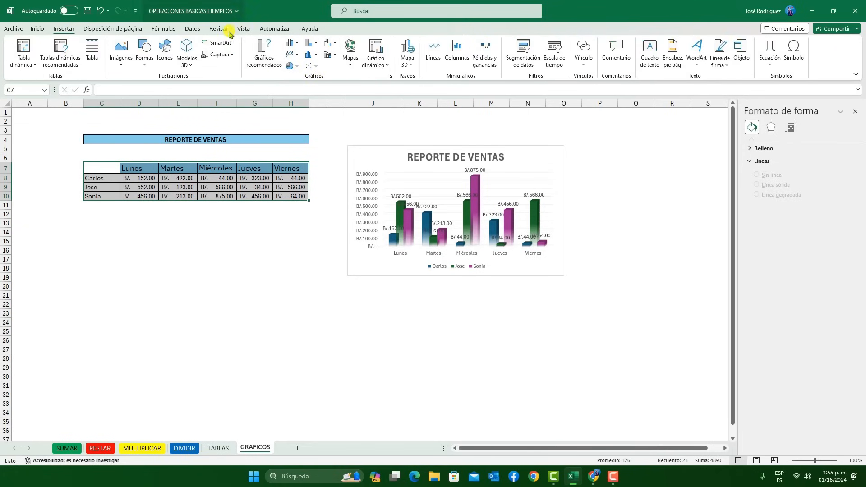
left_click(271, 60)
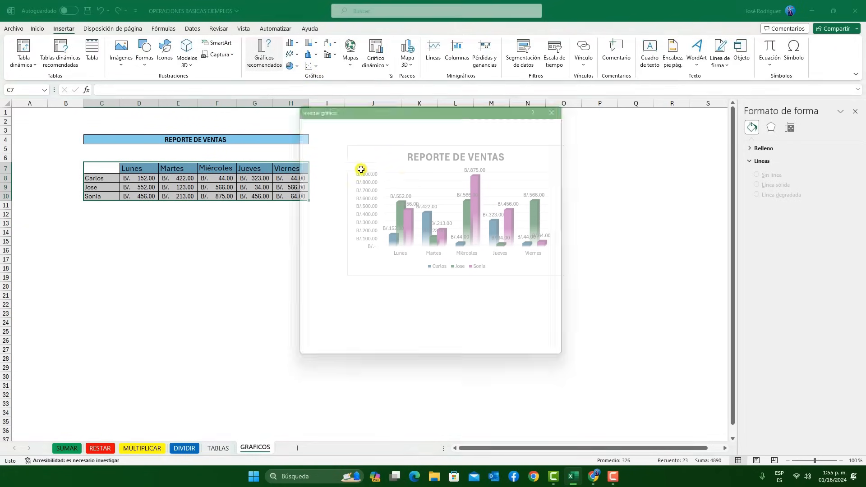
left_click_drag(389, 100, 418, 108)
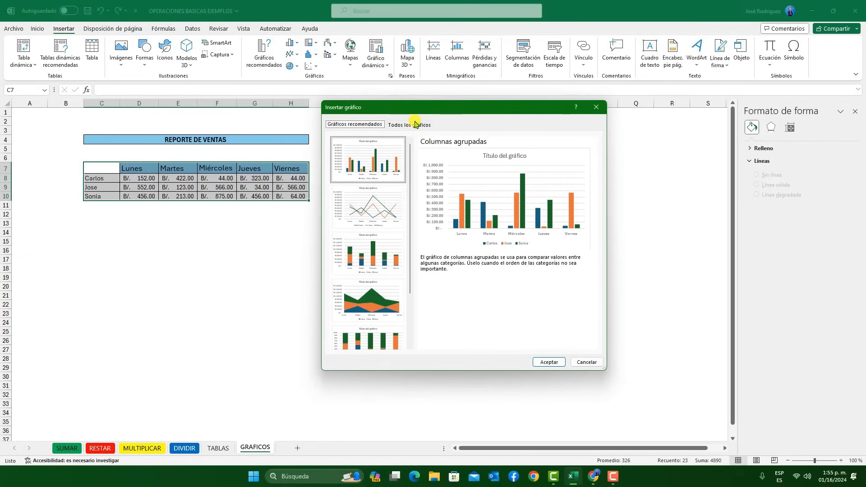
left_click(415, 124)
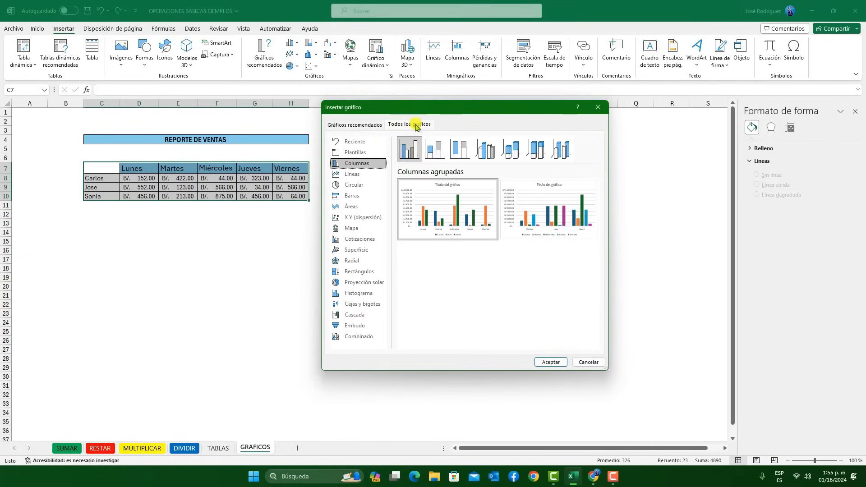
Preview the Líneas, Circular, Barras, Áreas, X Y (dispersión), Cotizaciones and Superficie chart types for the sales data
left_click(353, 174)
left_click(354, 185)
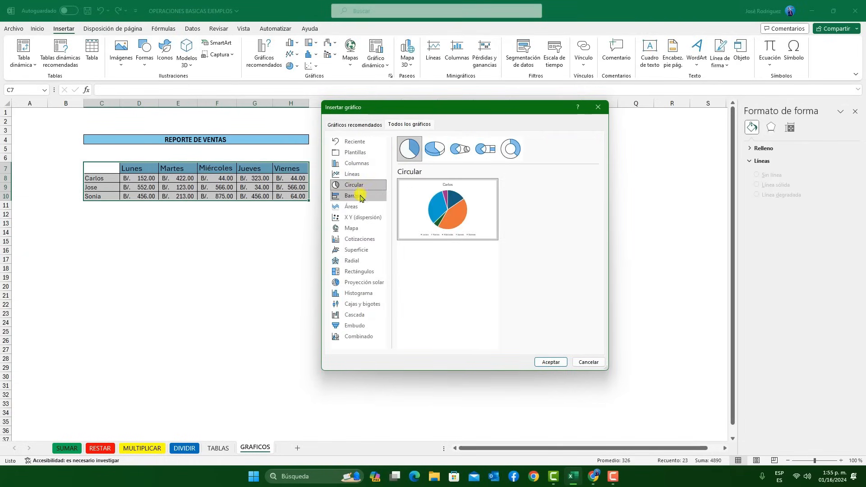
left_click(360, 197)
left_click(352, 207)
left_click(356, 217)
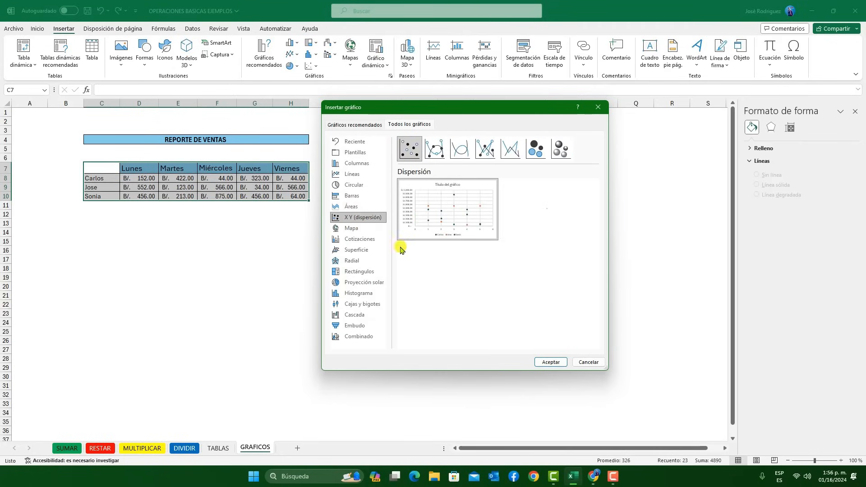
left_click(368, 240)
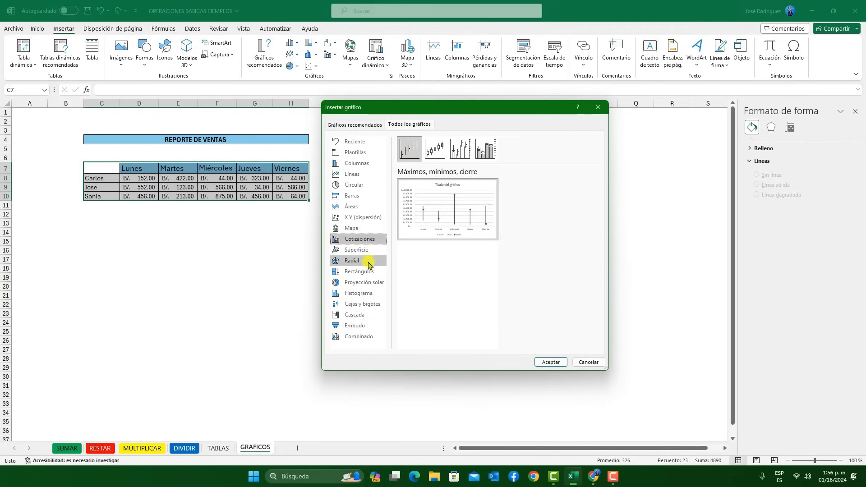
left_click(367, 250)
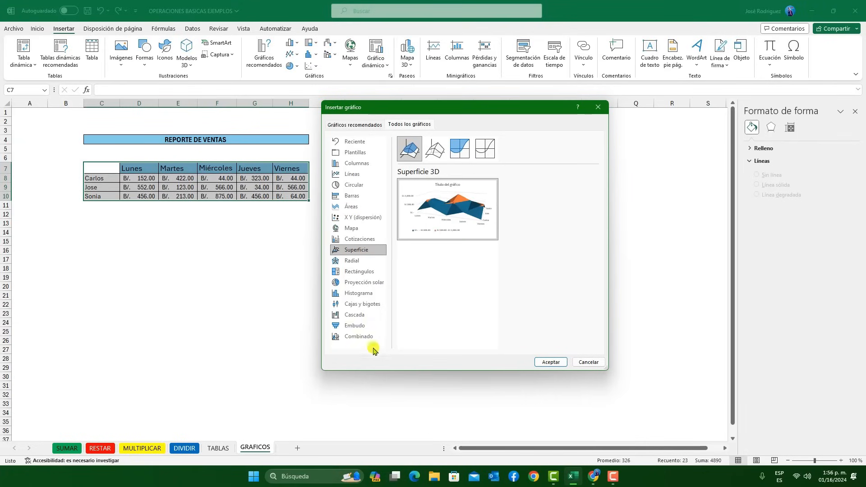